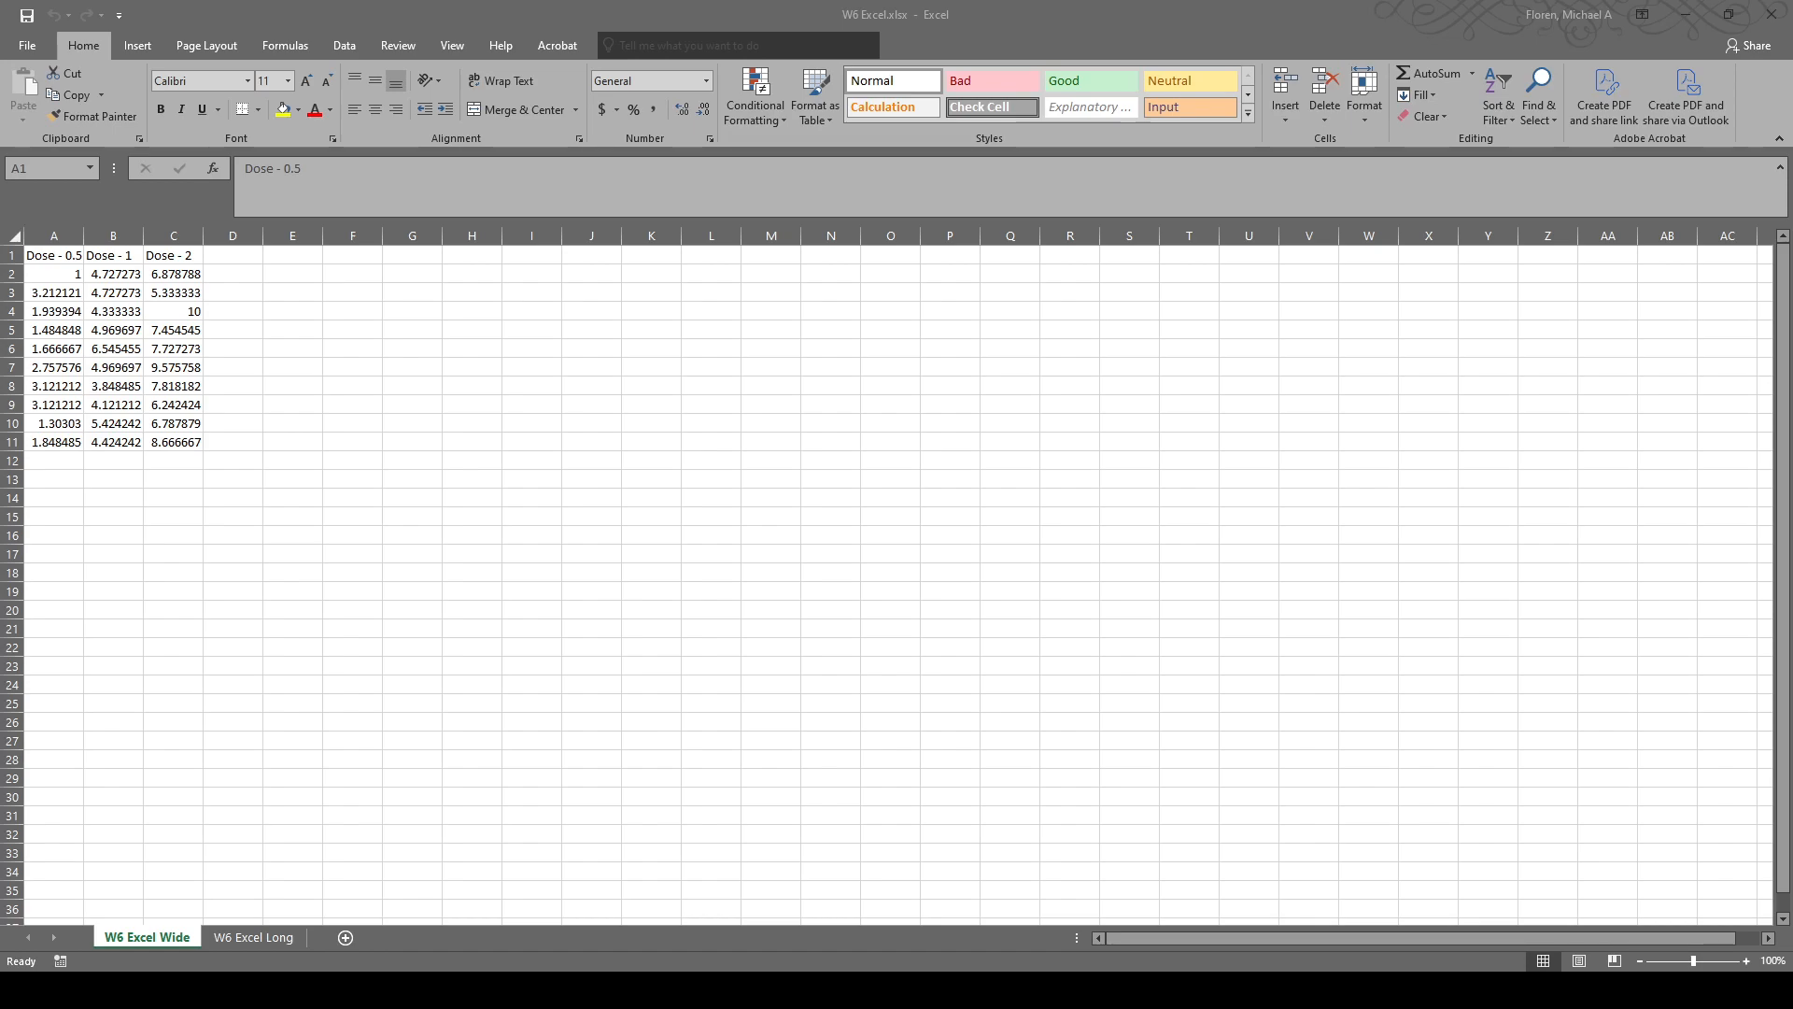
Compare how the dose and health data are laid out on the W6 Excel Wide and W6 Excel Long sheets.
{"action": "left_click", "coordinate": [249, 939]}
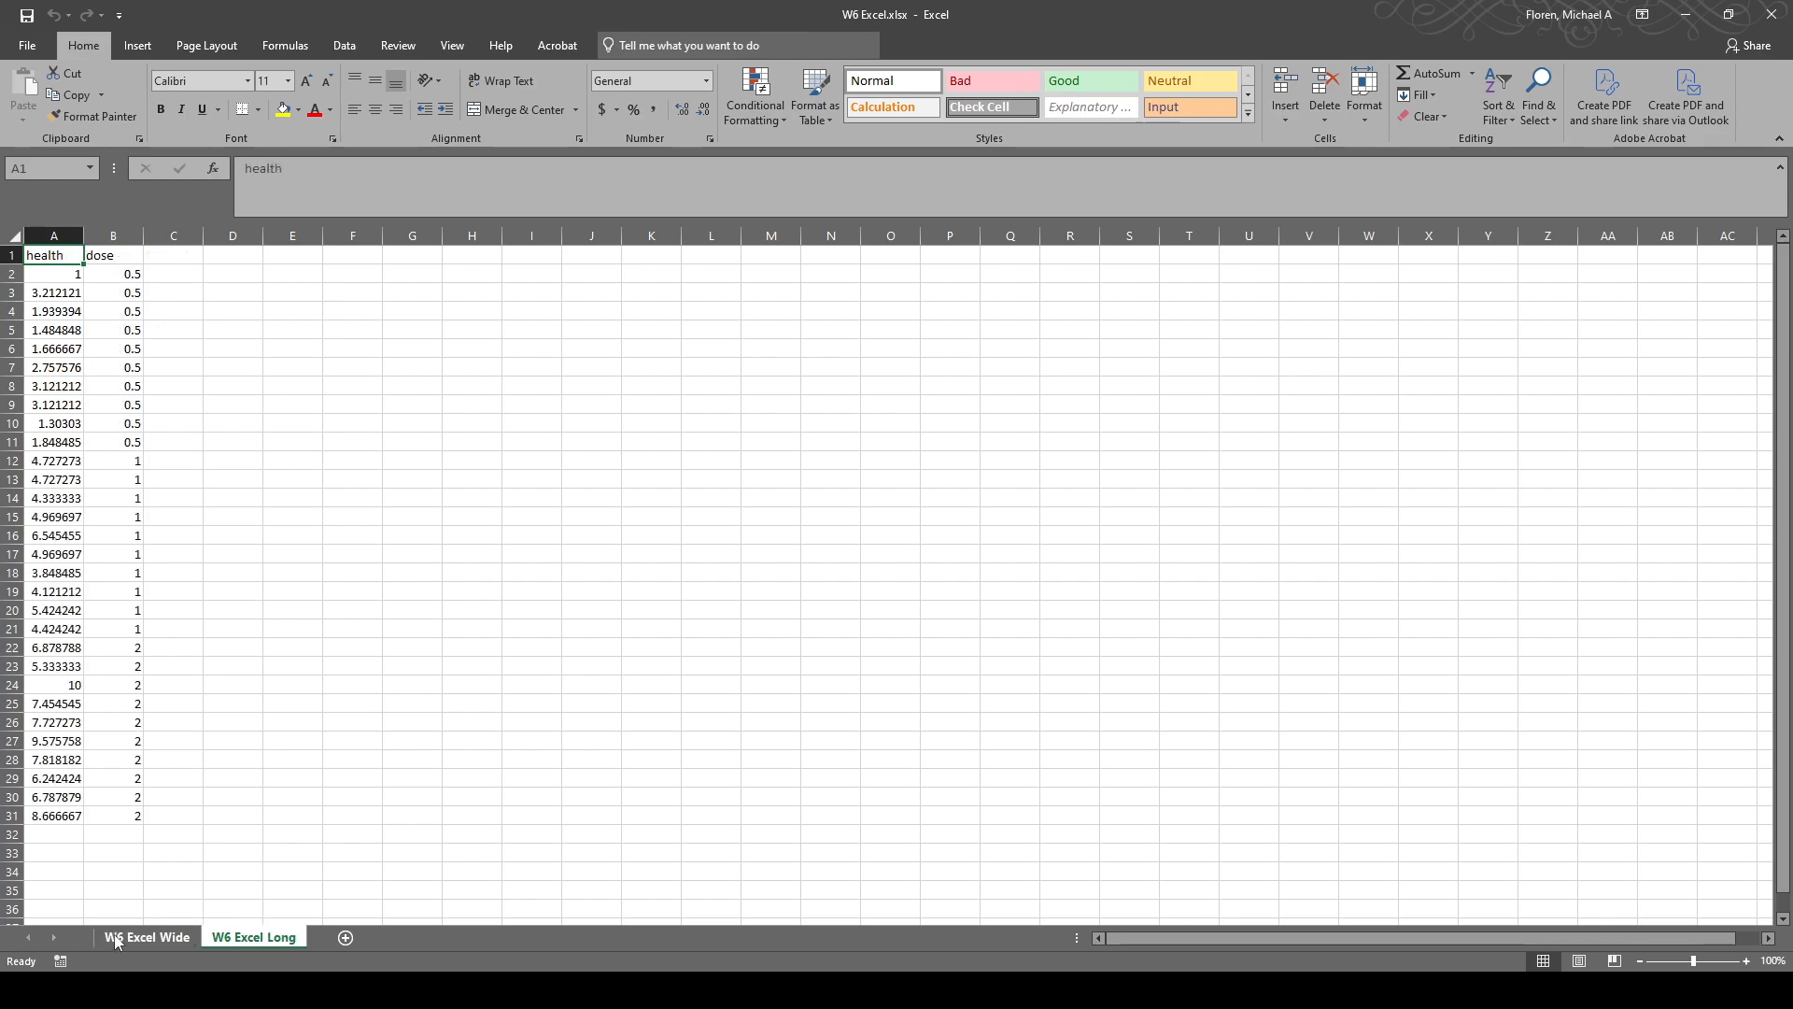
{"action": "left_click", "coordinate": [130, 938]}
{"action": "left_click", "coordinate": [241, 938]}
{"action": "left_click", "coordinate": [175, 938]}
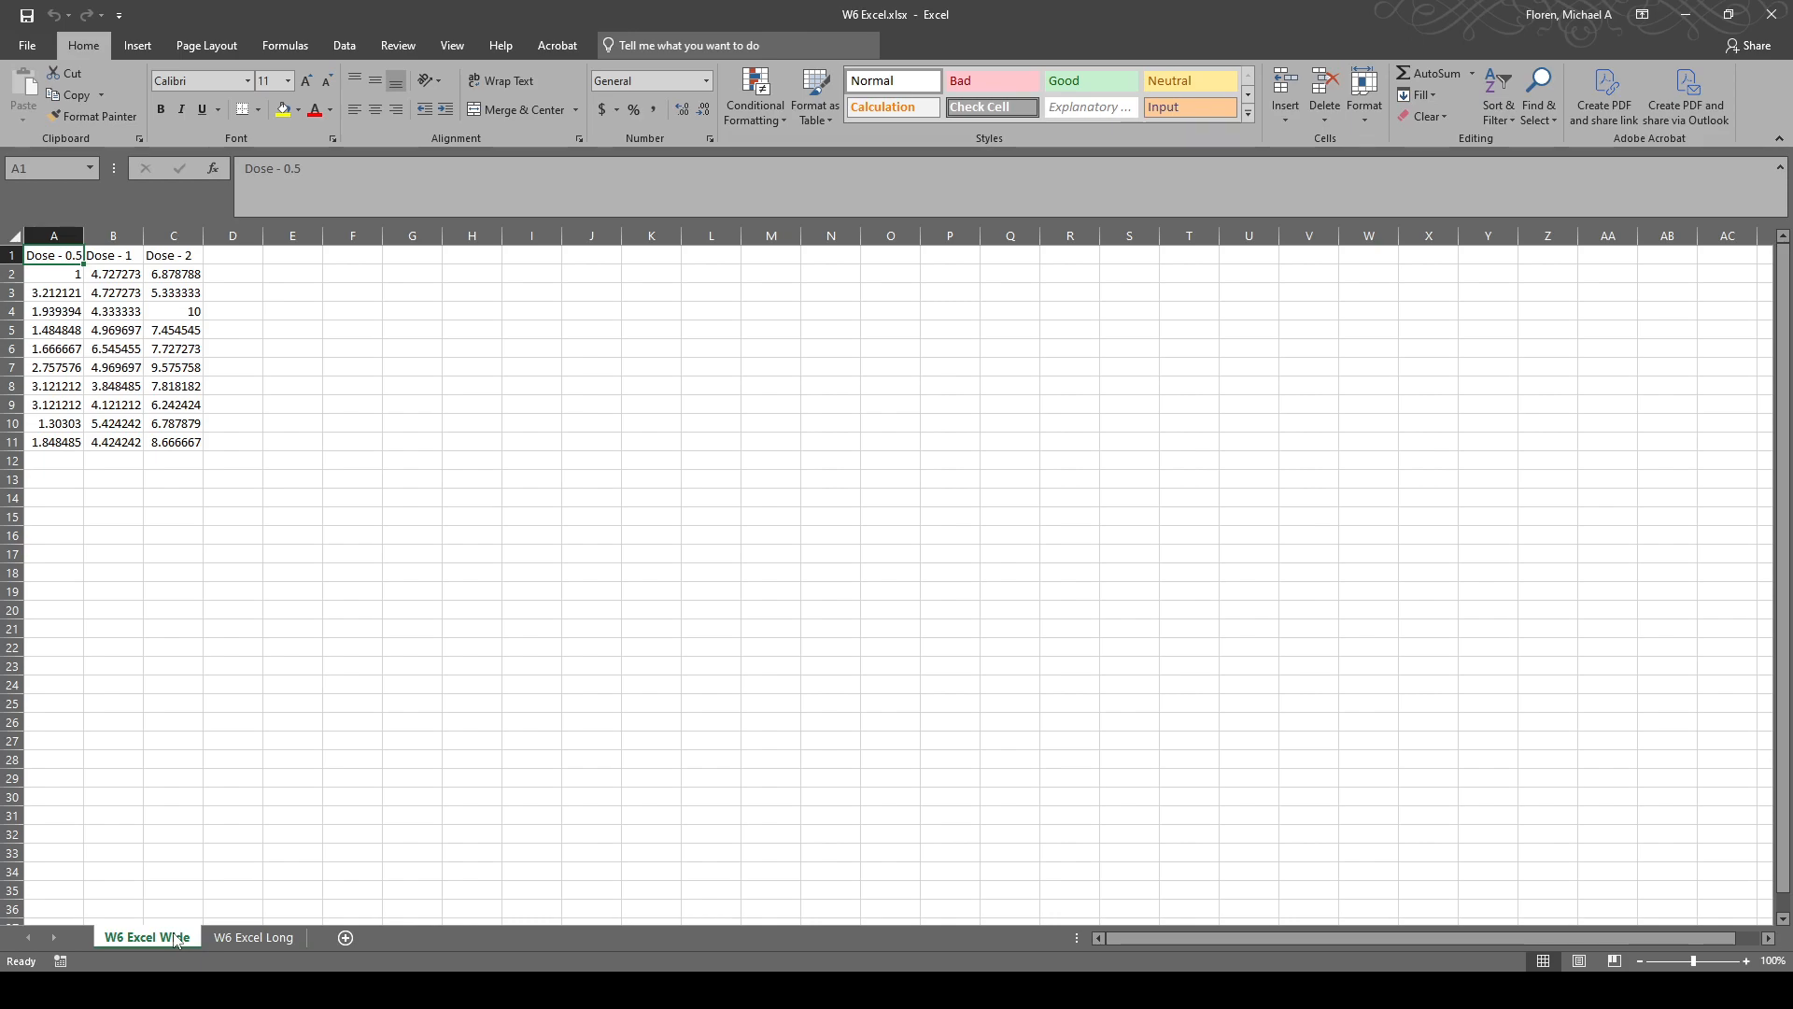
{"action": "left_click", "coordinate": [256, 935]}
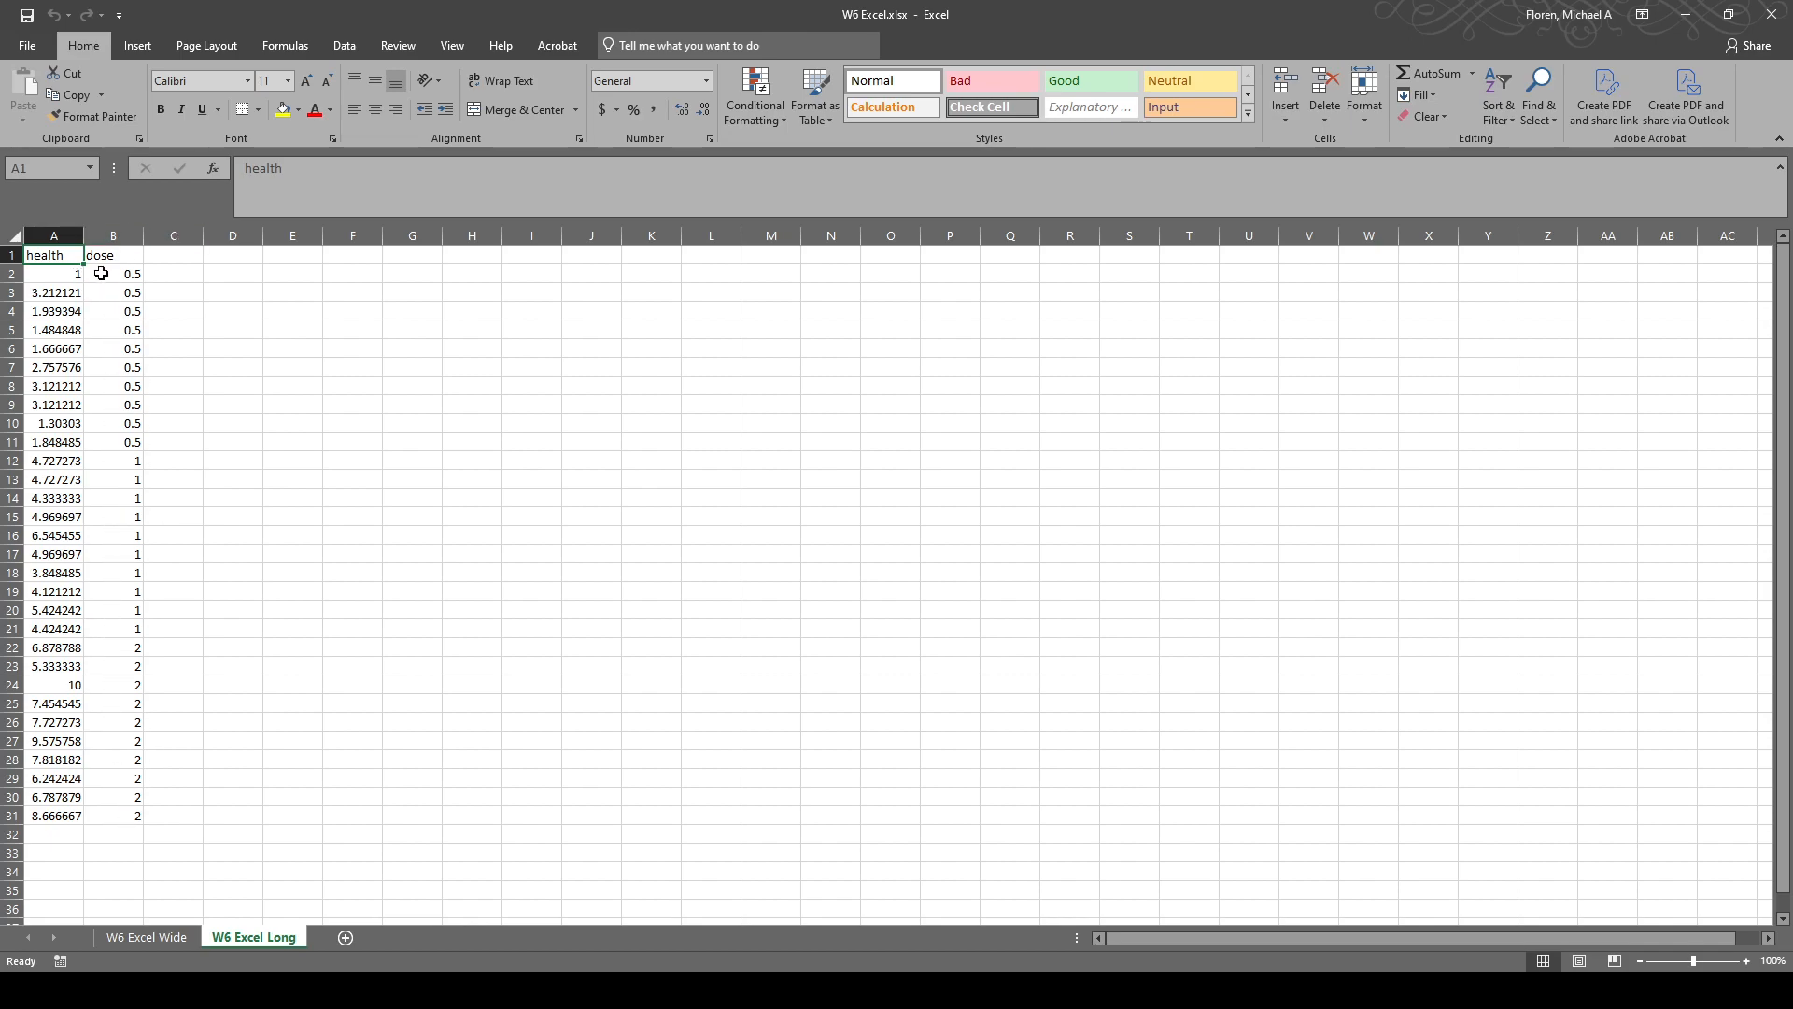
{"action": "left_click", "coordinate": [181, 940]}
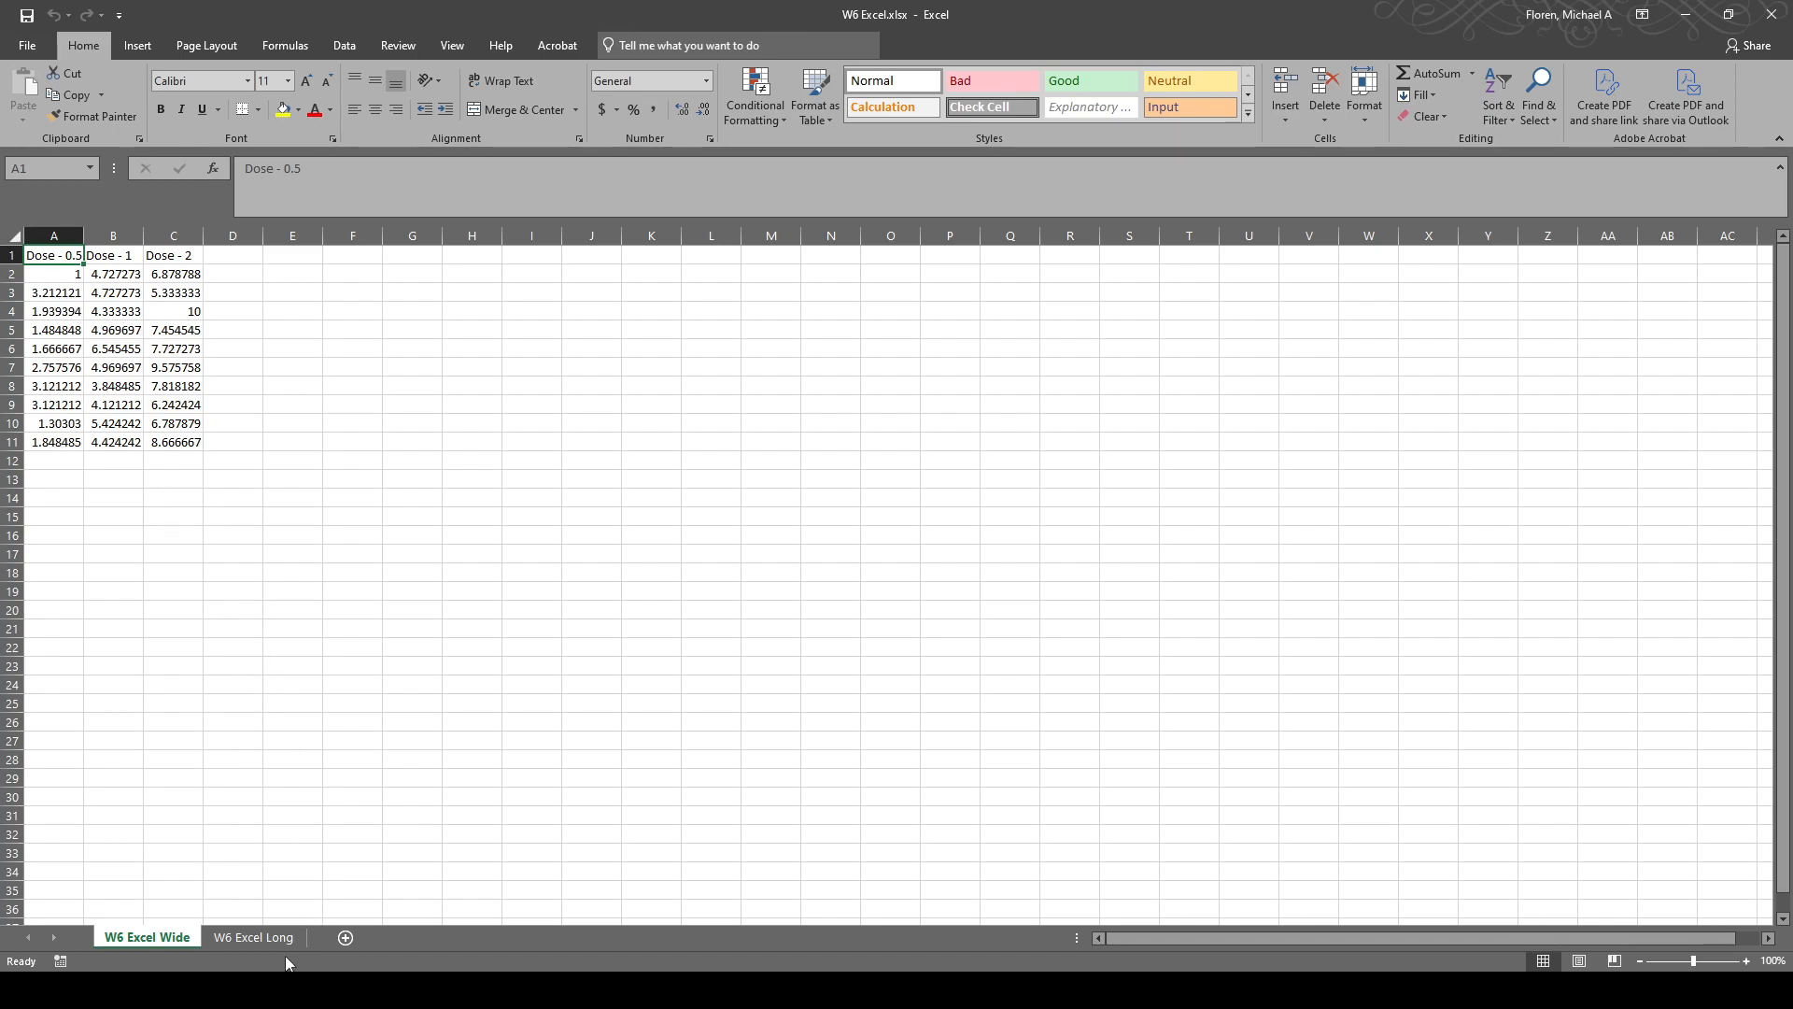
{"action": "left_click", "coordinate": [254, 938]}
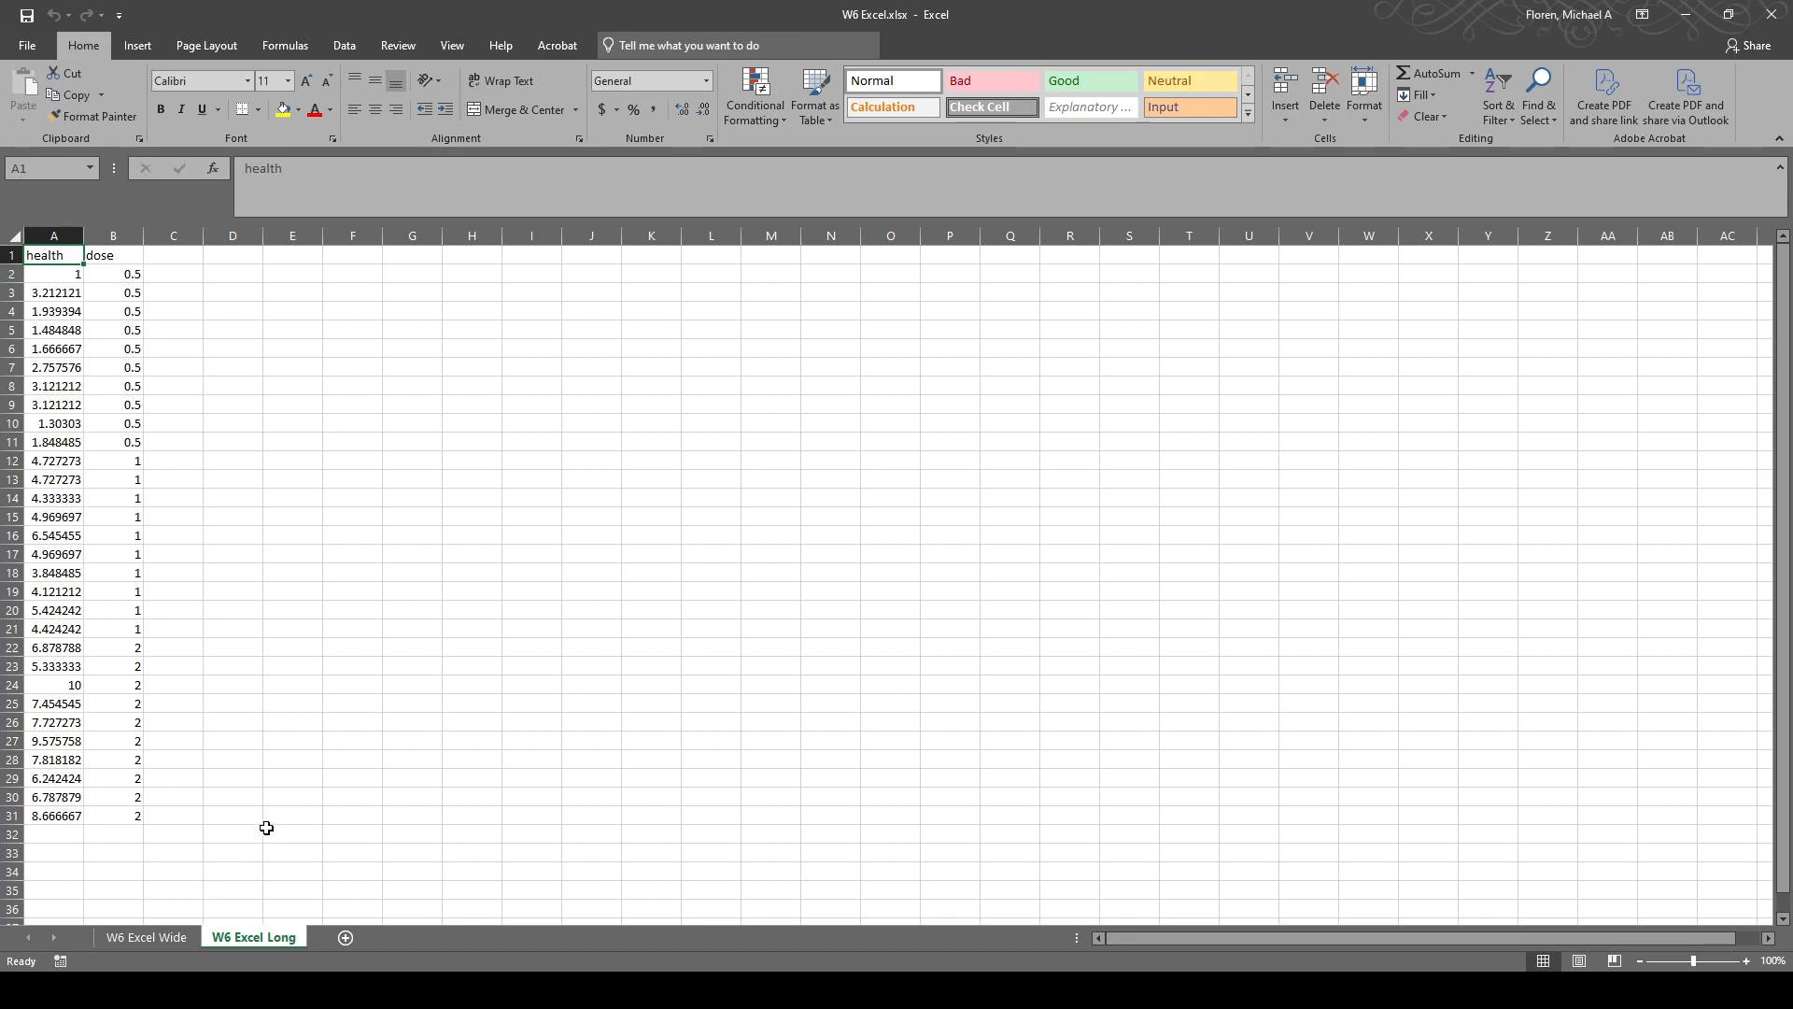
{"action": "left_click", "coordinate": [182, 939]}
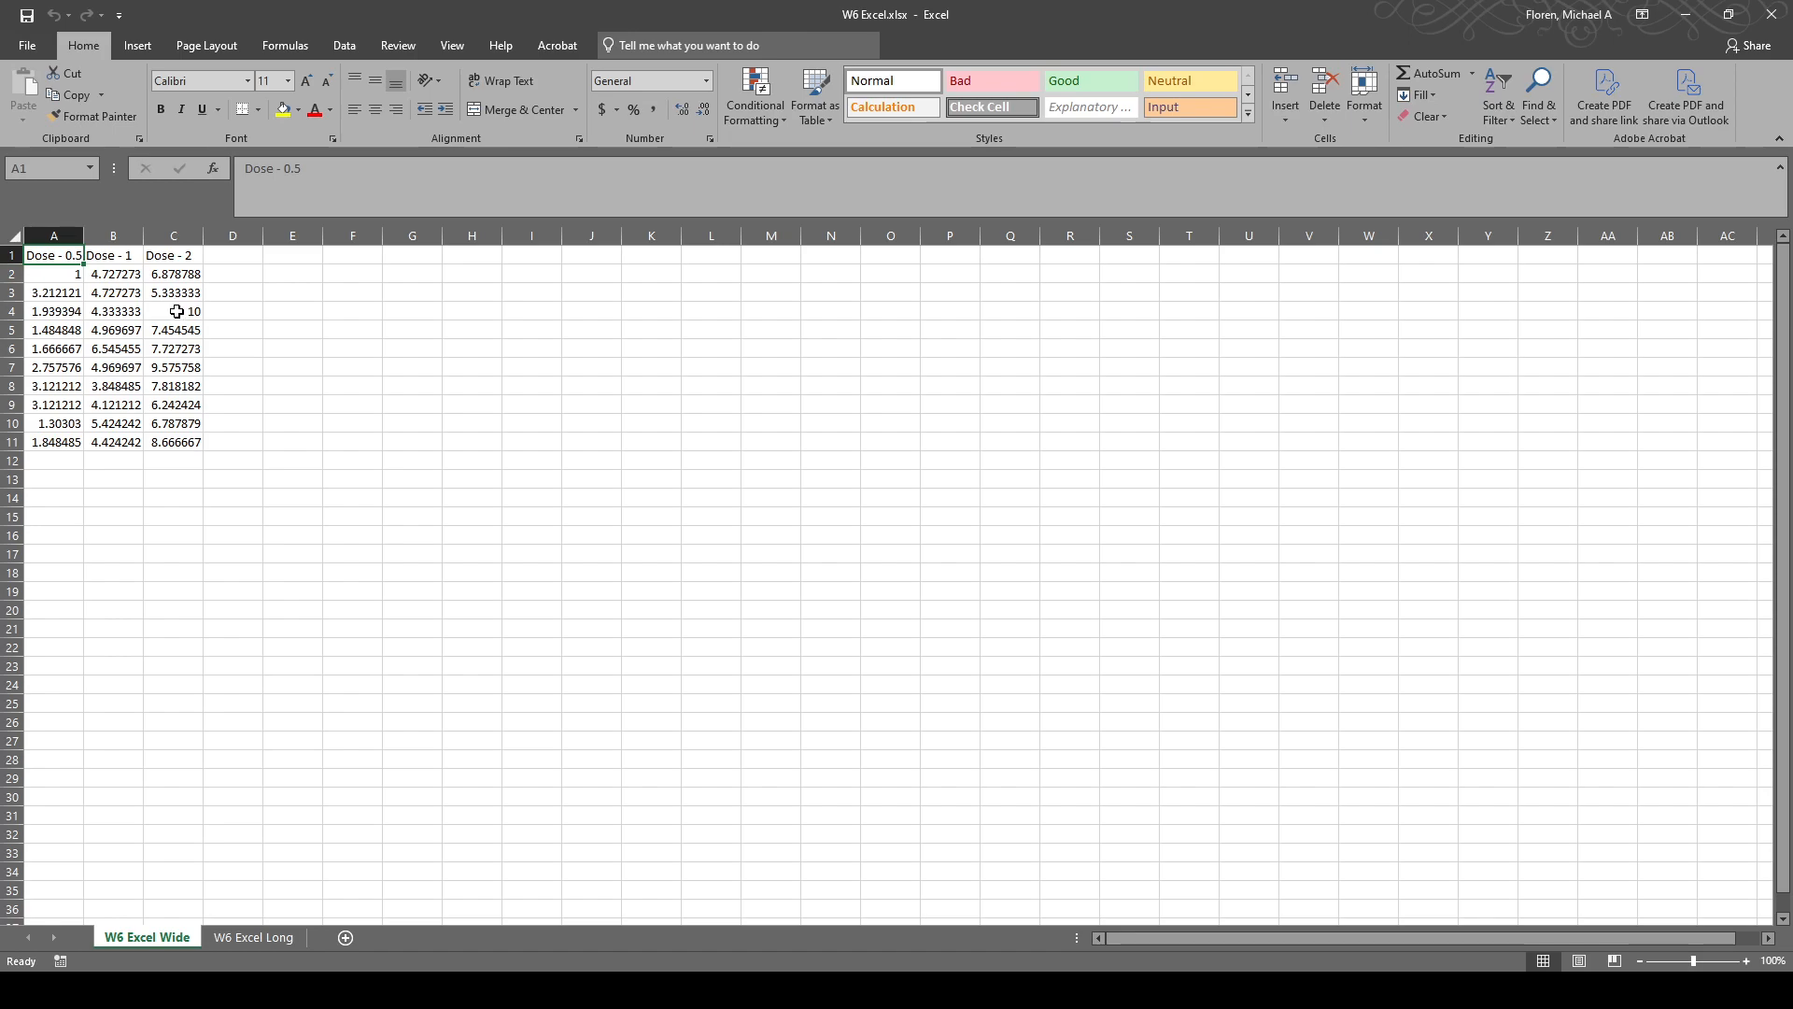
{"action": "left_click", "coordinate": [58, 274]}
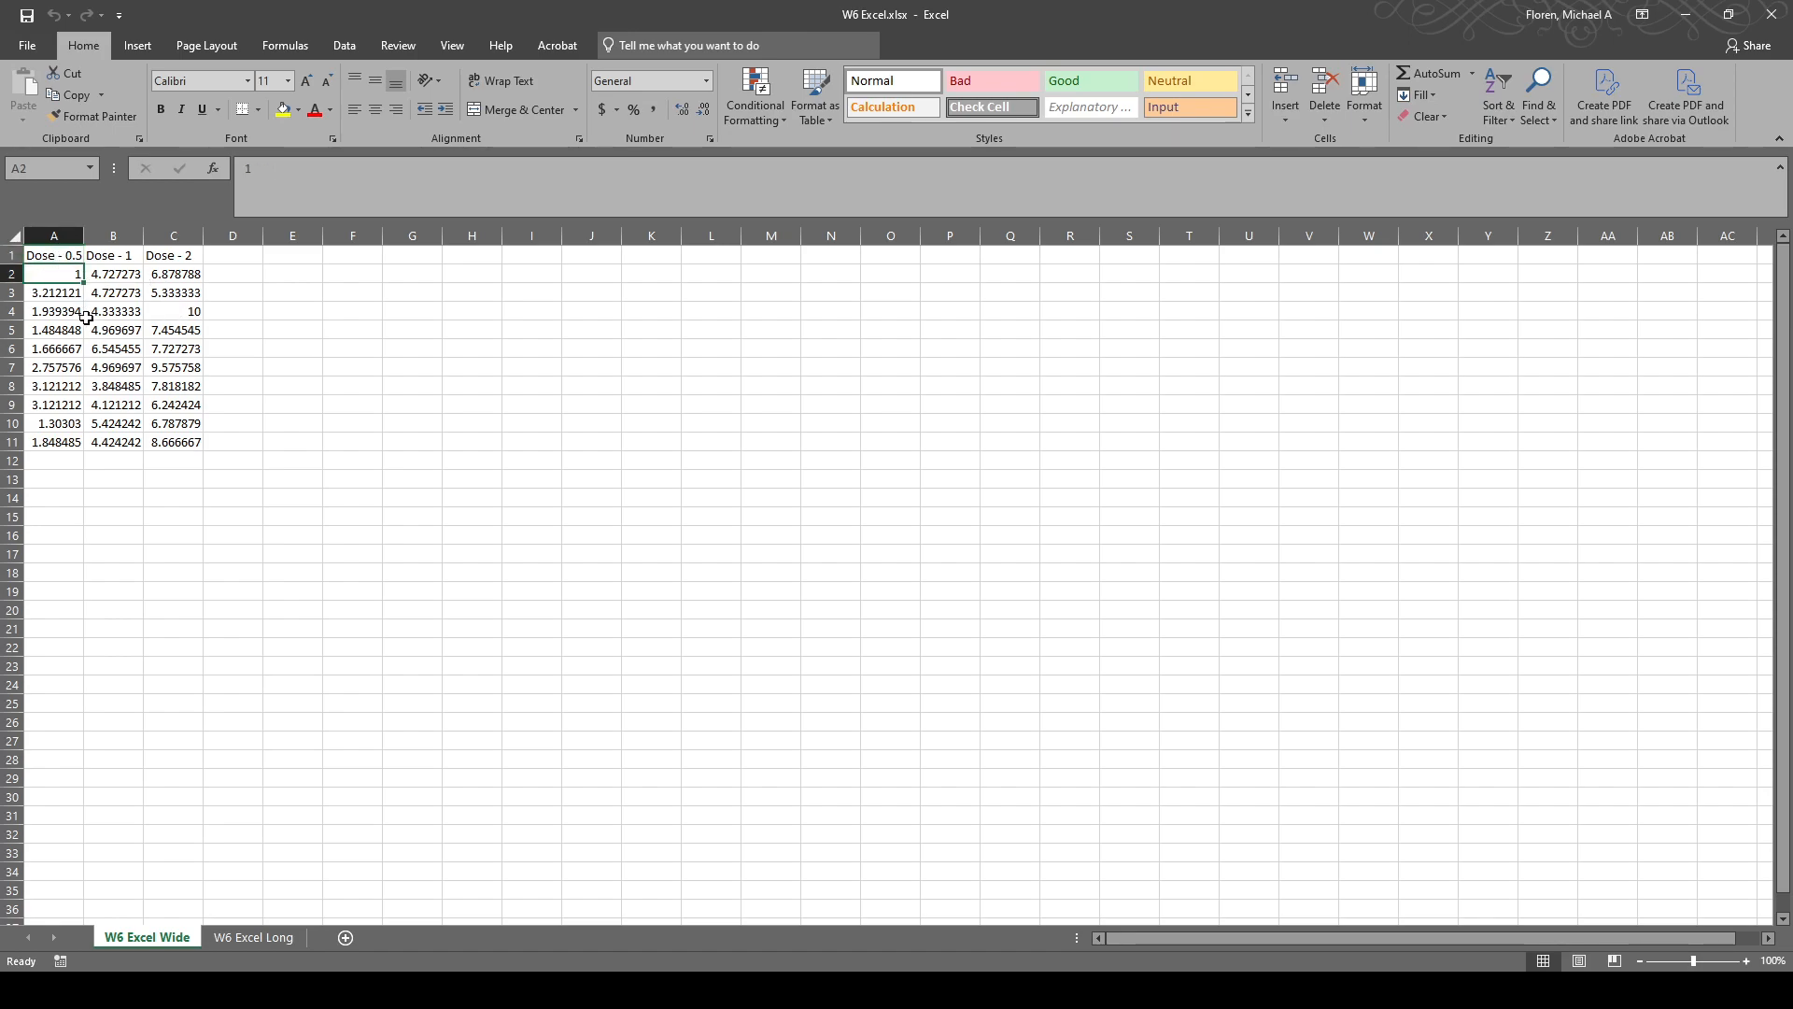
{"action": "left_click", "coordinate": [131, 275]}
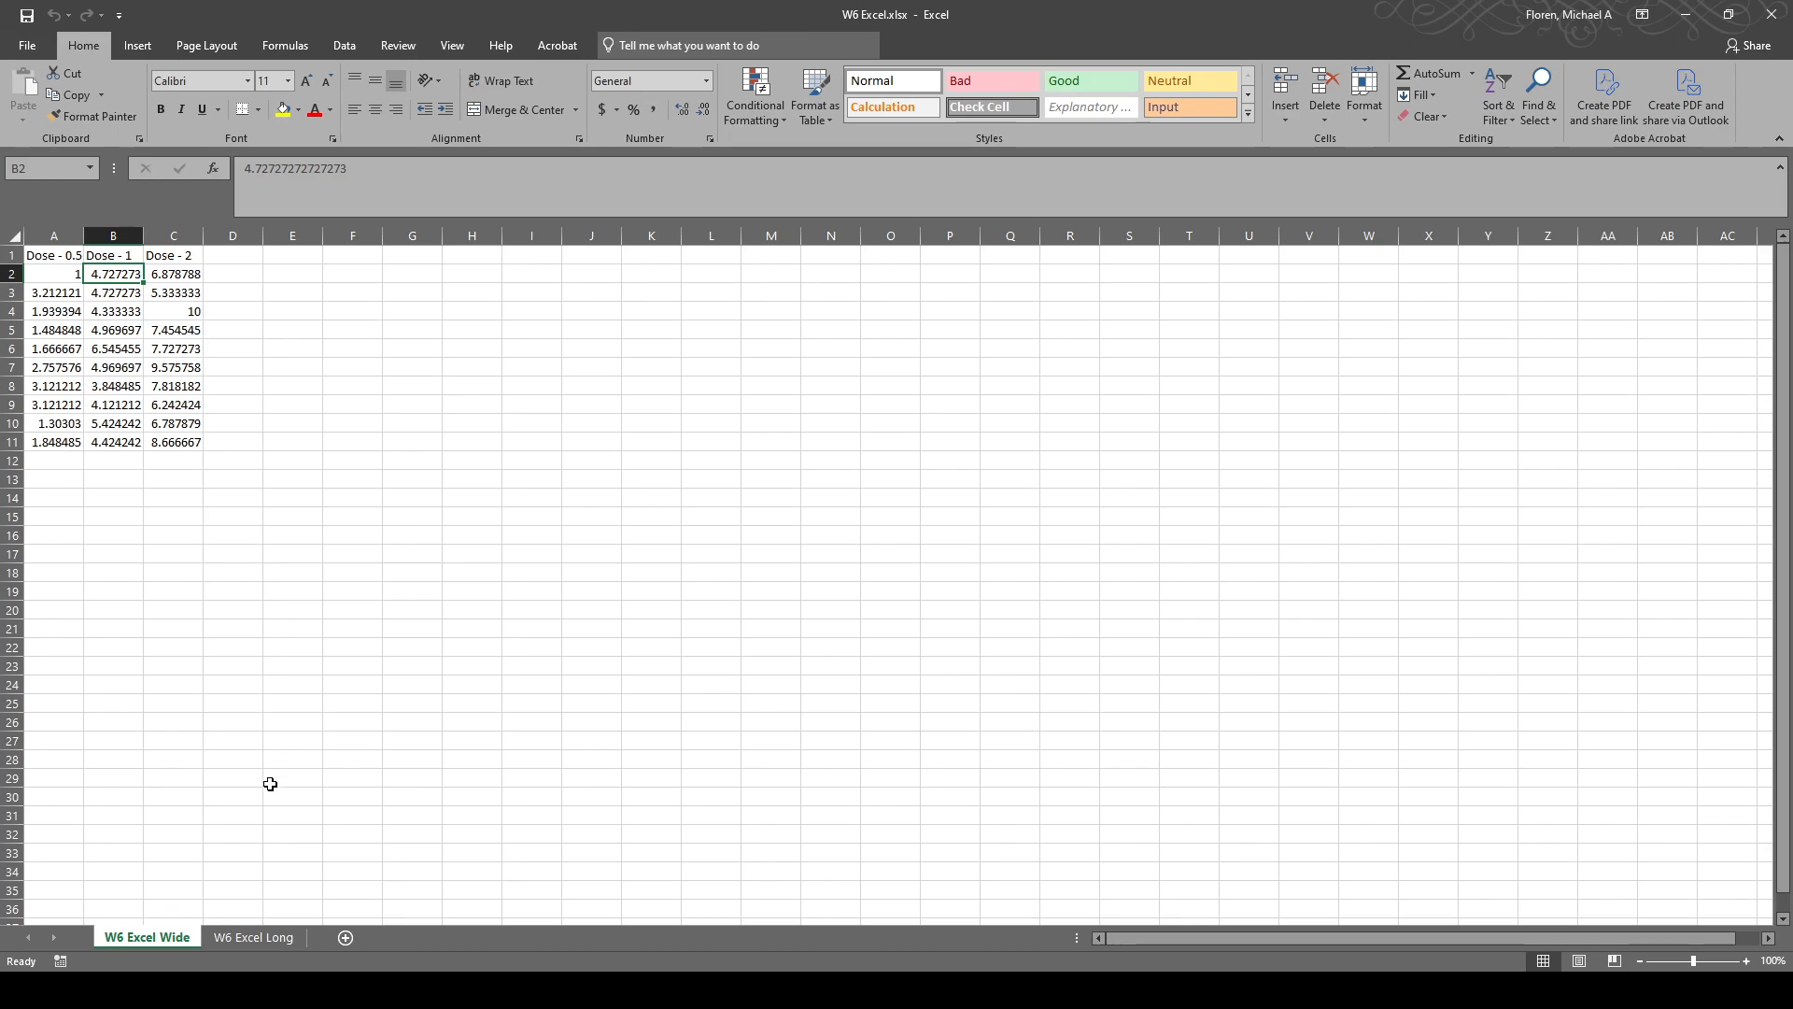
{"action": "left_click", "coordinate": [273, 939]}
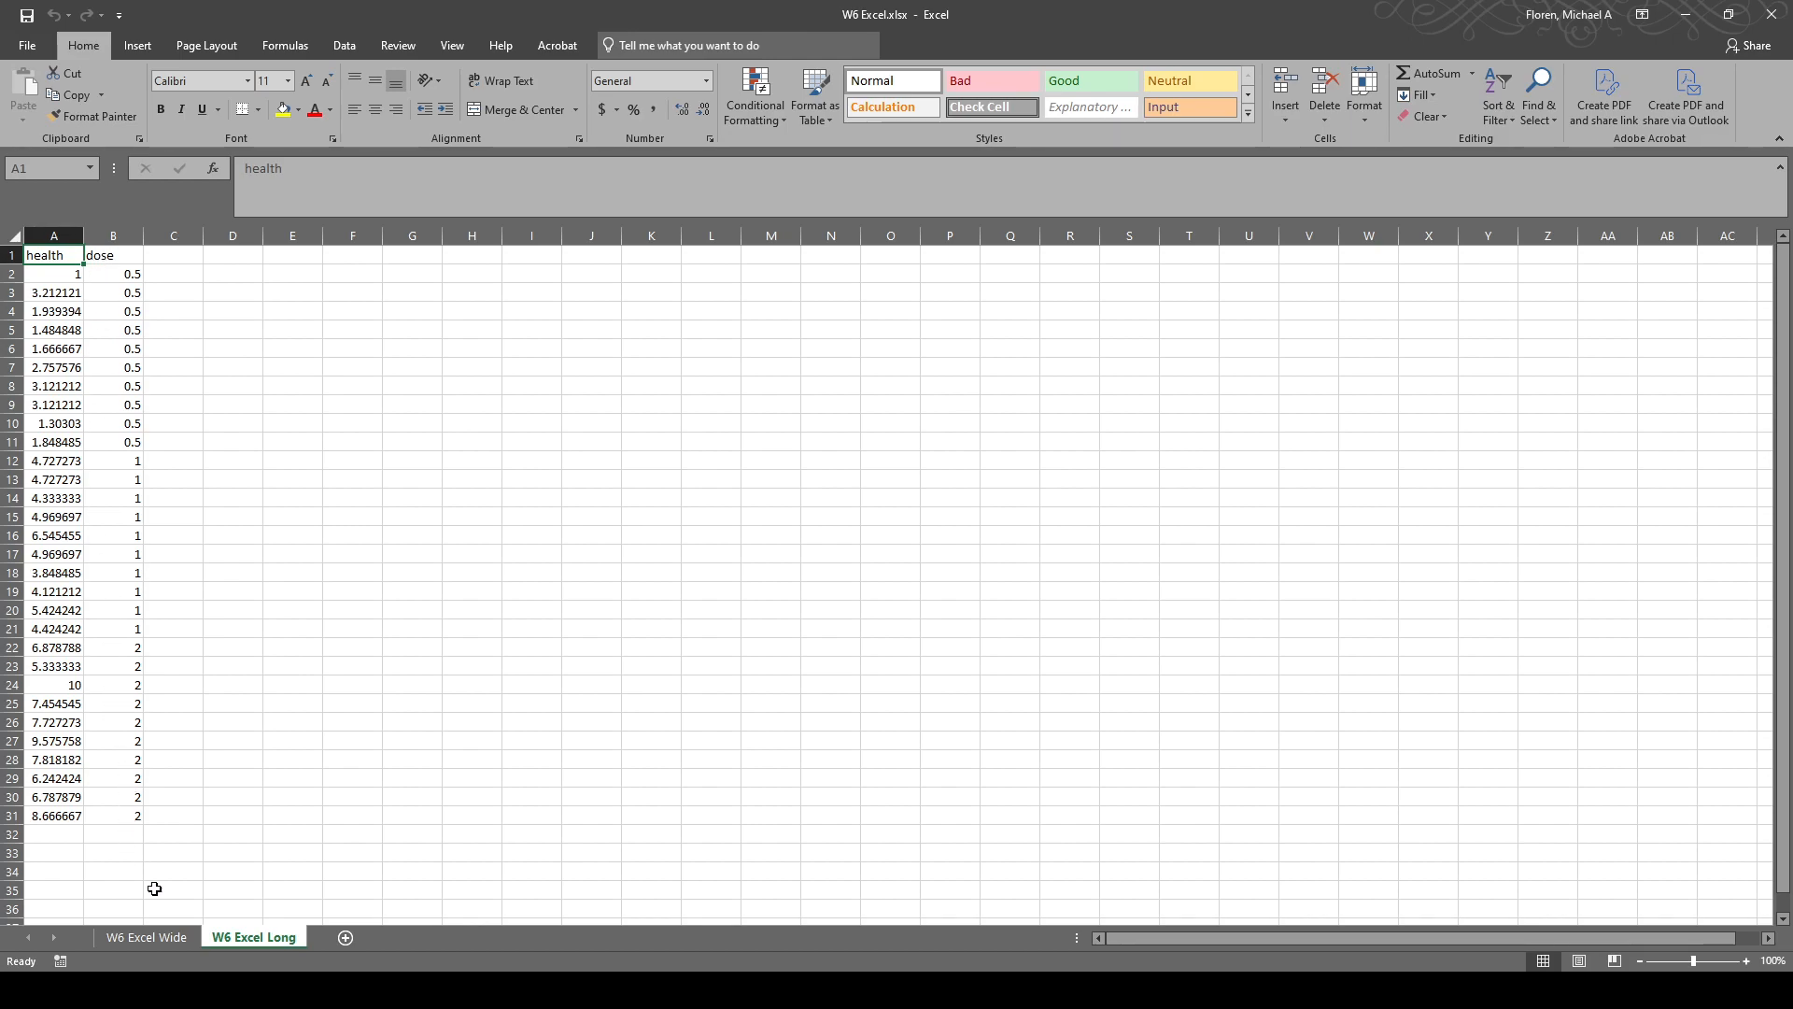
{"action": "left_click", "coordinate": [164, 938]}
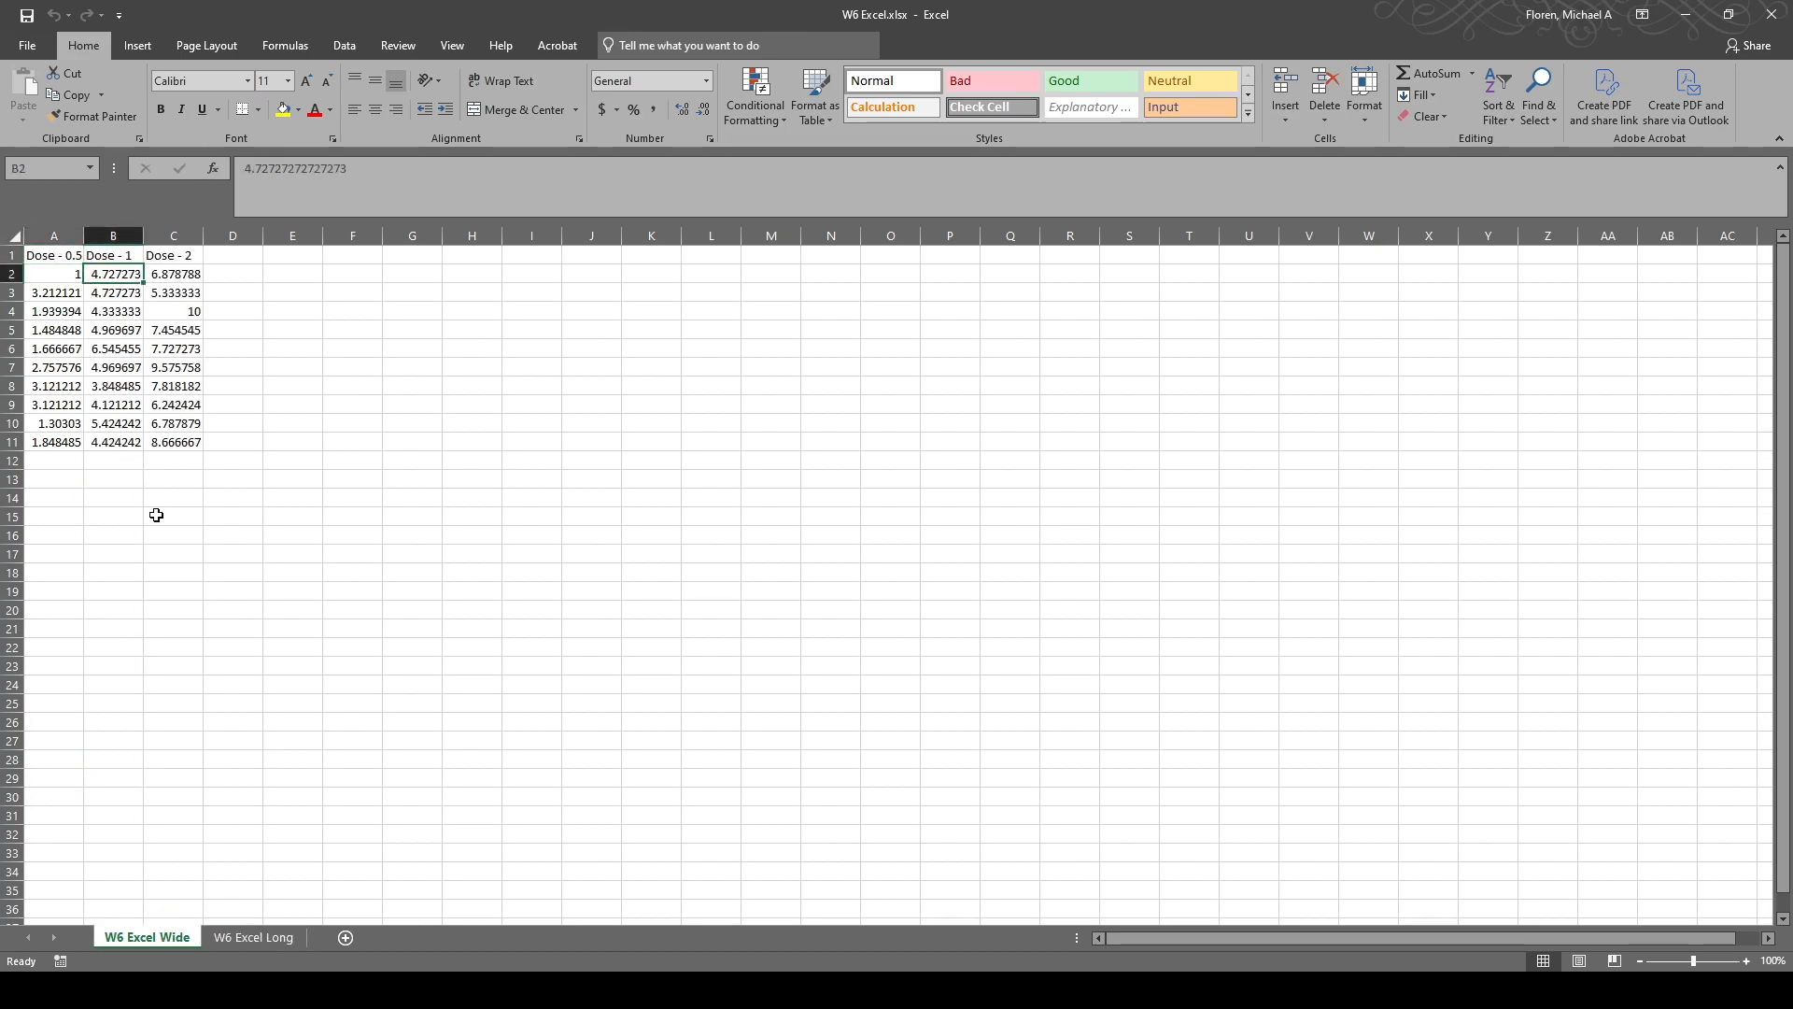
{"action": "left_click", "coordinate": [253, 937]}
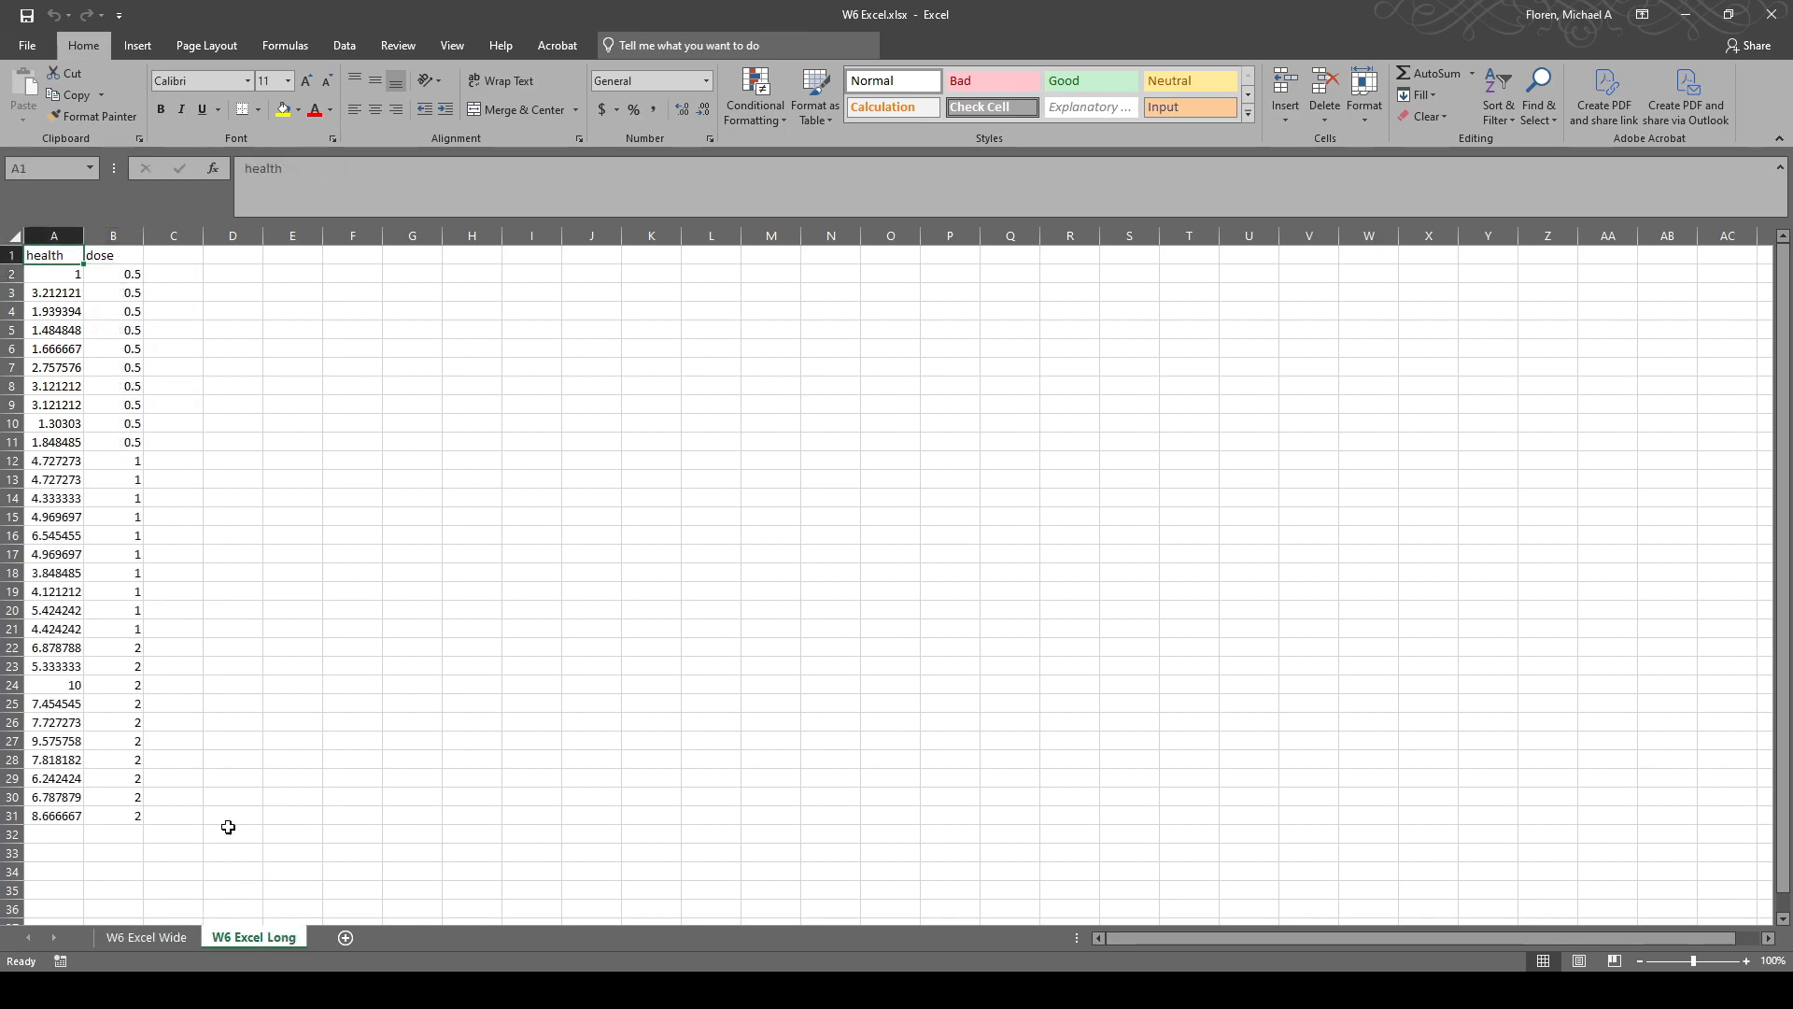
Examine how the dose columns on the wide sheet correspond to the stacked health values on the long sheet.
{"action": "left_click", "coordinate": [72, 443]}
{"action": "left_click_drag", "start_coordinate": [73, 444], "coordinate": [65, 652]}
{"action": "left_click", "coordinate": [185, 935]}
{"action": "key", "text": "ctrl+c"}
{"action": "left_click", "coordinate": [253, 937]}
{"action": "key", "text": "ctrl+v"}
{"action": "left_click", "coordinate": [182, 934]}
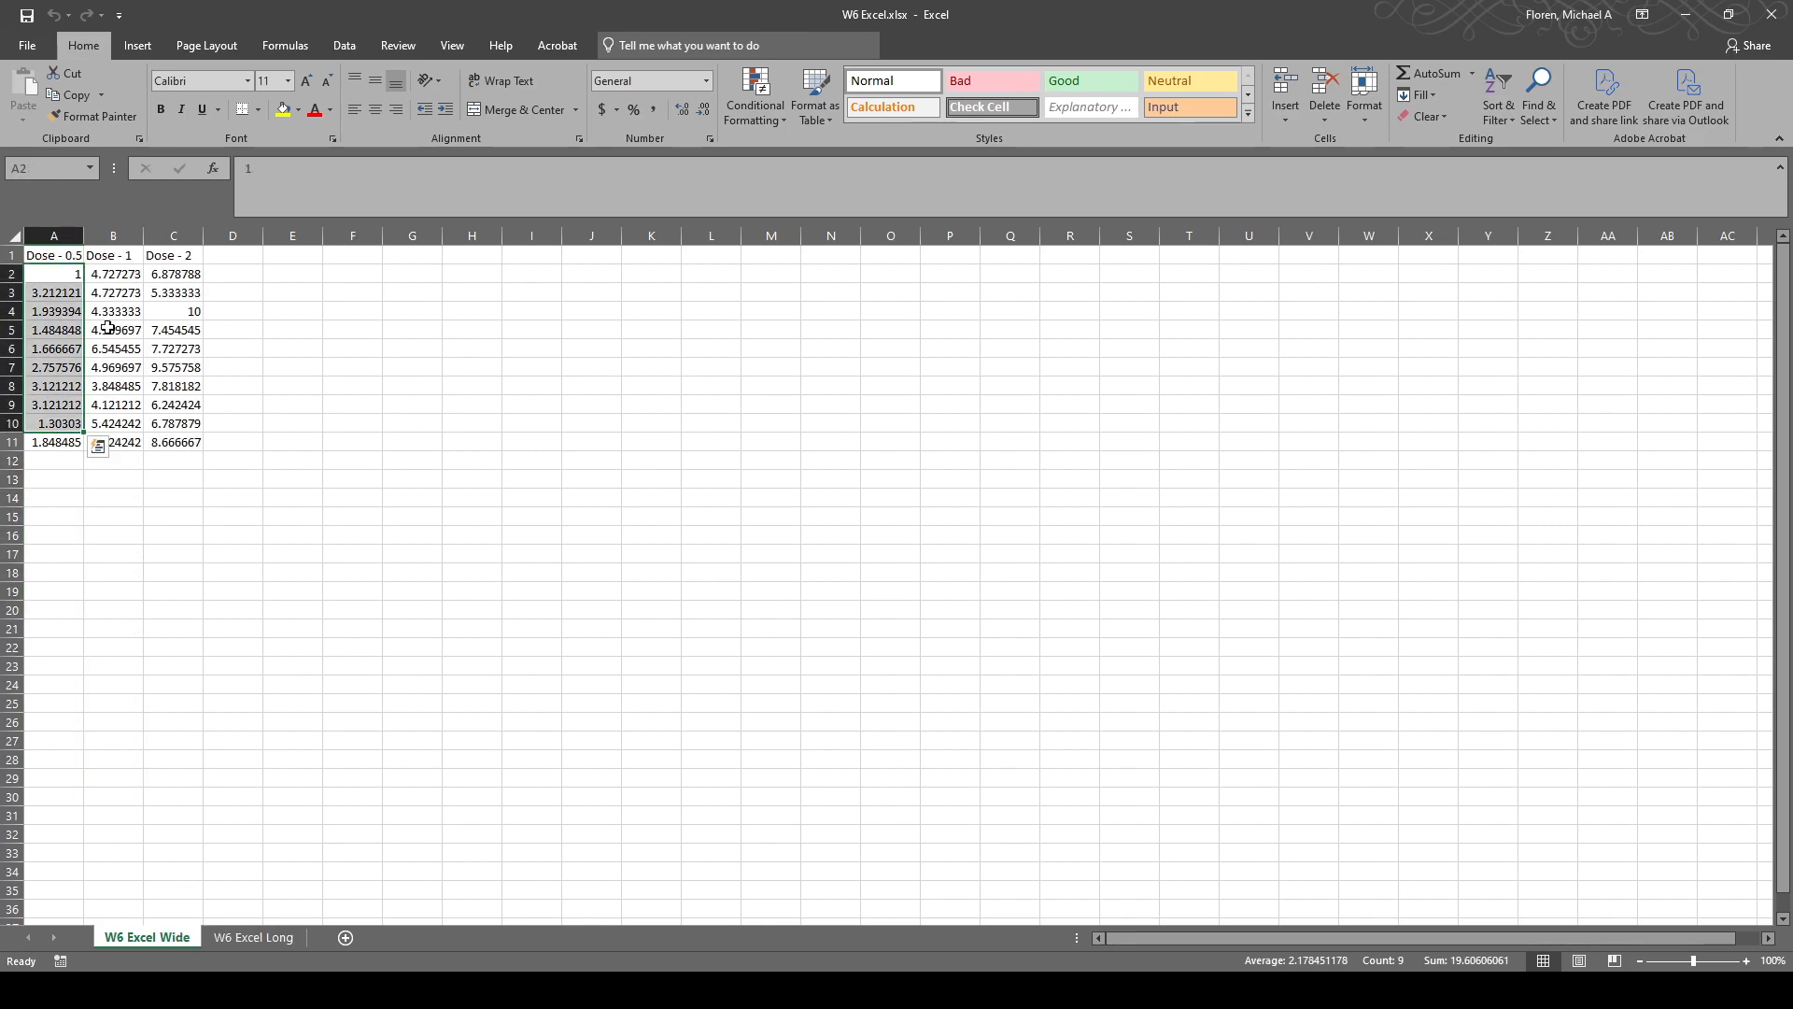
{"action": "left_click_drag", "start_coordinate": [162, 271], "coordinate": [191, 439]}
{"action": "left_click", "coordinate": [194, 491]}
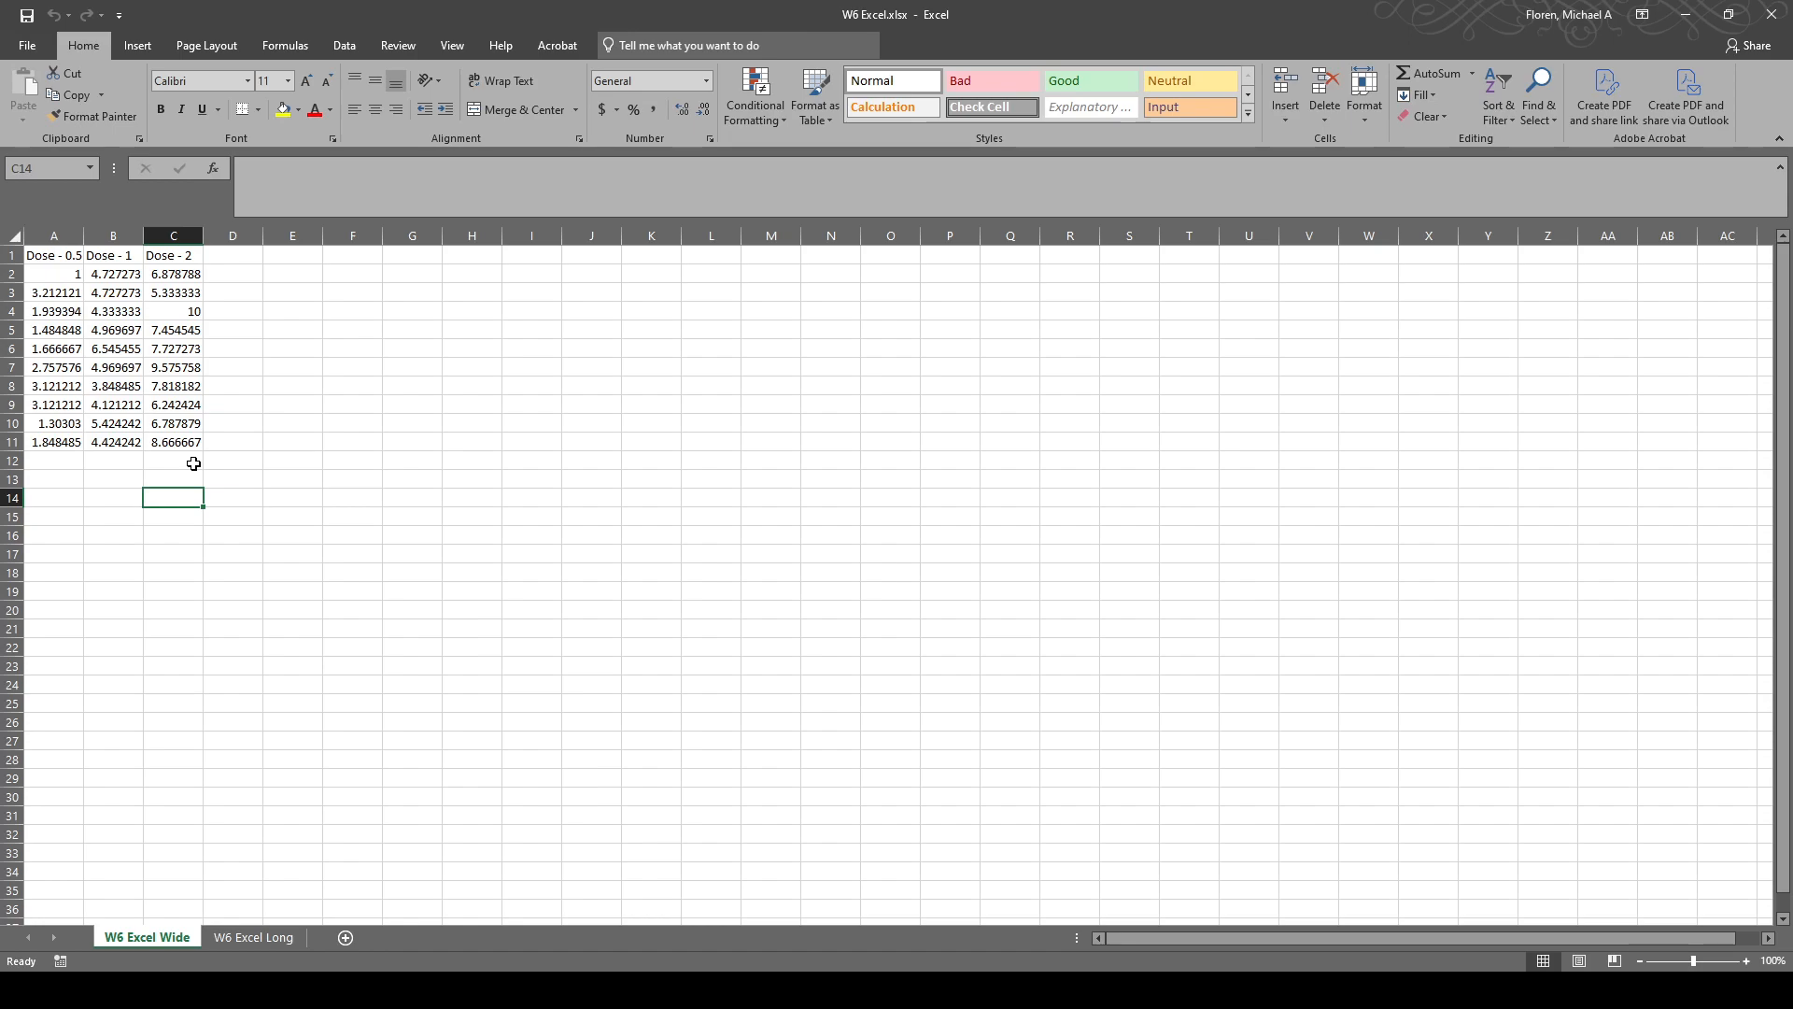
{"action": "left_click", "coordinate": [79, 461]}
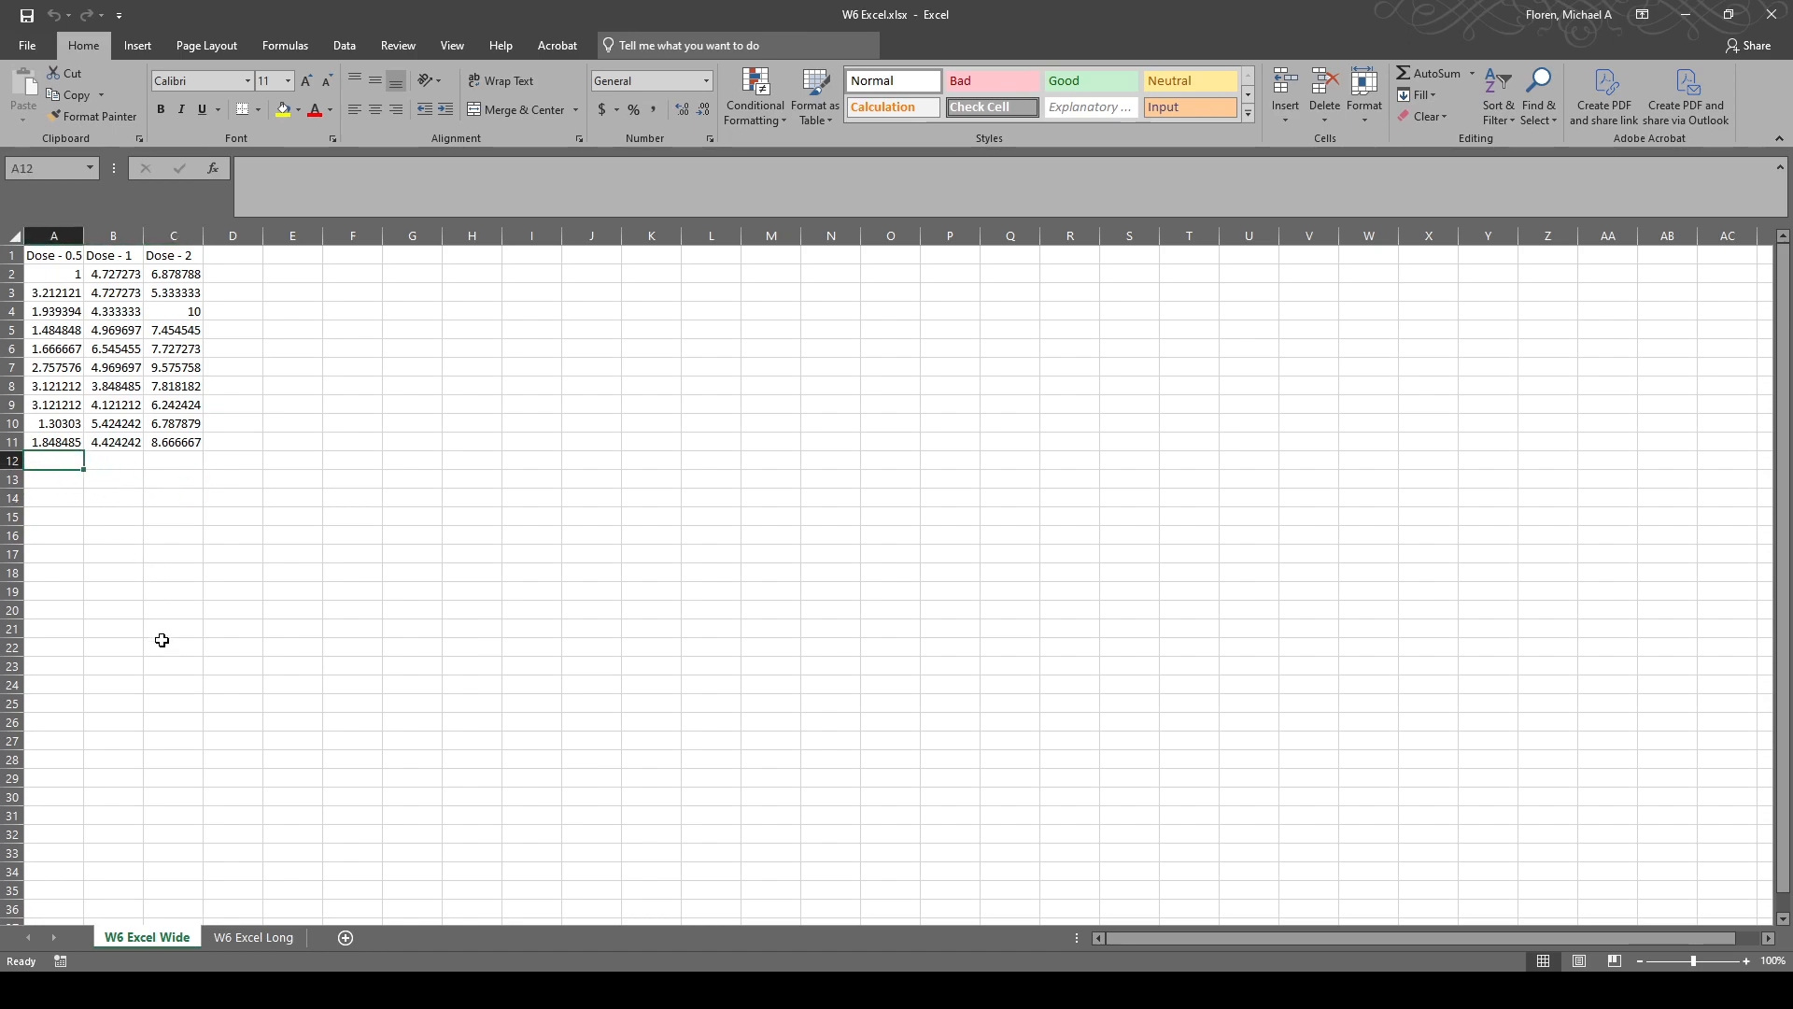
{"action": "mouse_move", "coordinate": [73, 273]}
{"action": "left_mouse_down"}
{"action": "mouse_move", "coordinate": [71, 462]}
{"action": "mouse_move", "coordinate": [54, 265]}
{"action": "left_mouse_up"}
{"action": "left_click", "coordinate": [125, 475]}
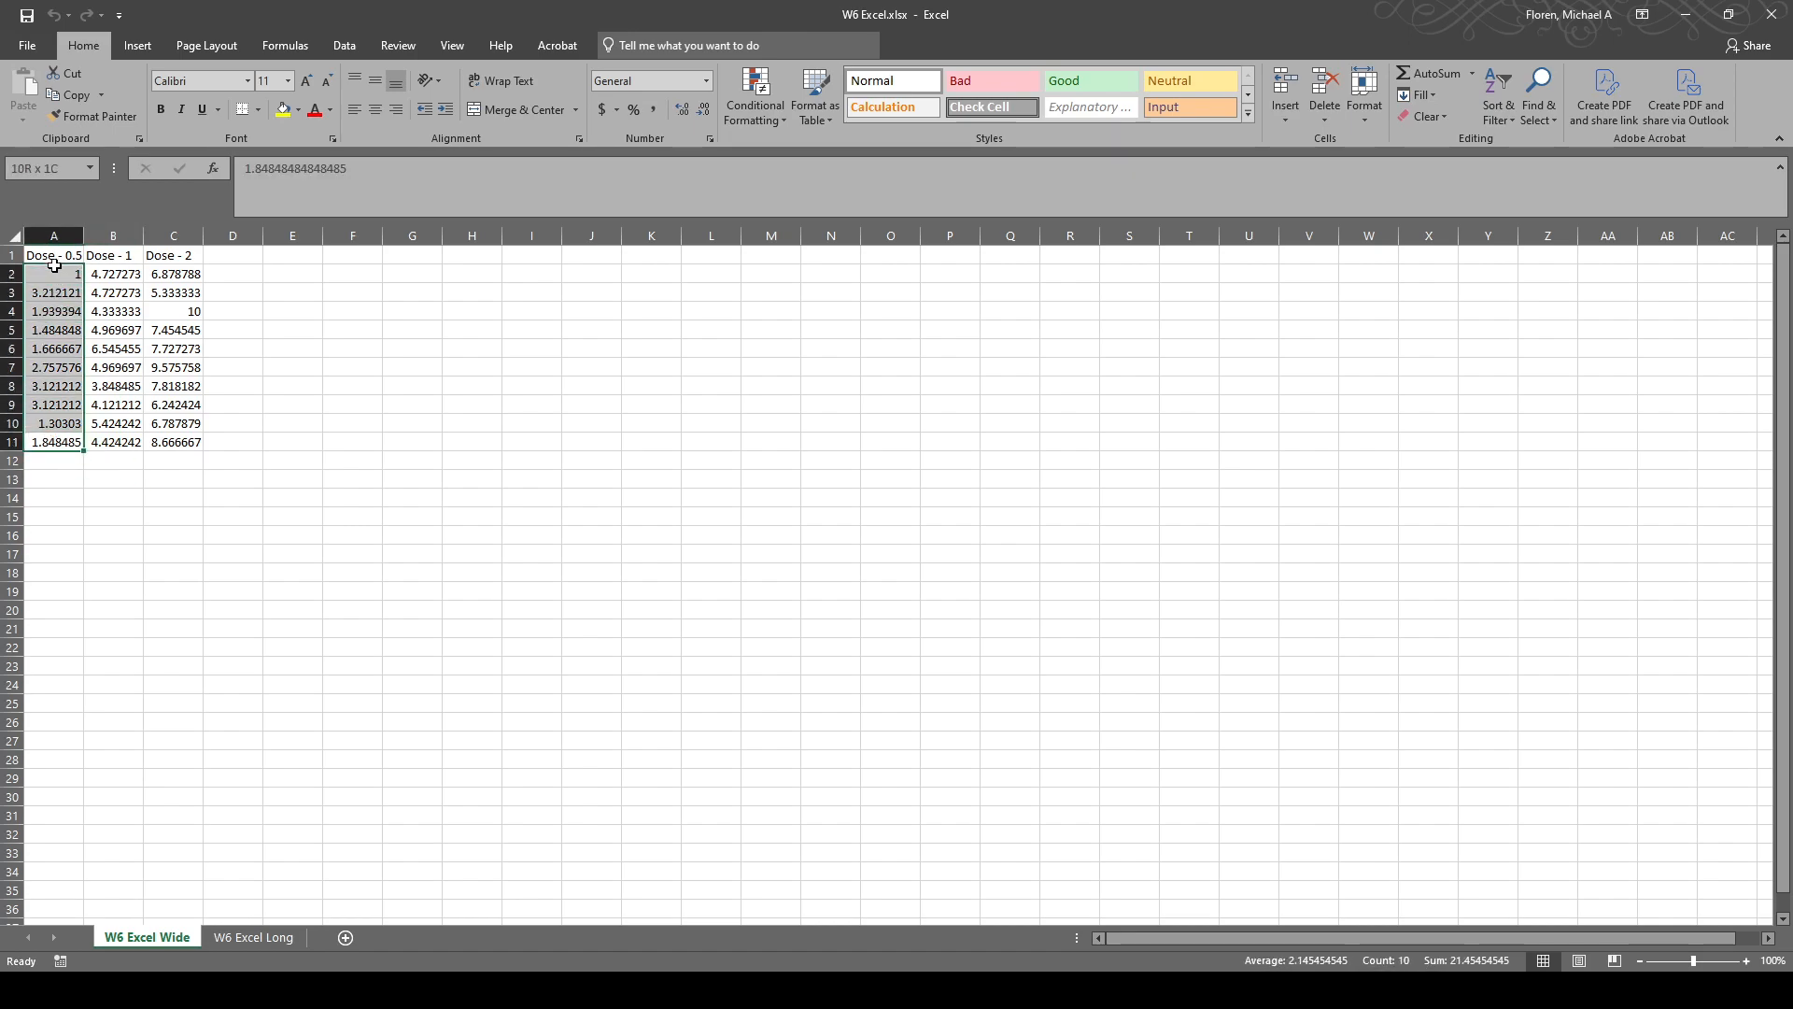
{"action": "left_click", "coordinate": [199, 579]}
{"action": "left_click", "coordinate": [80, 463]}
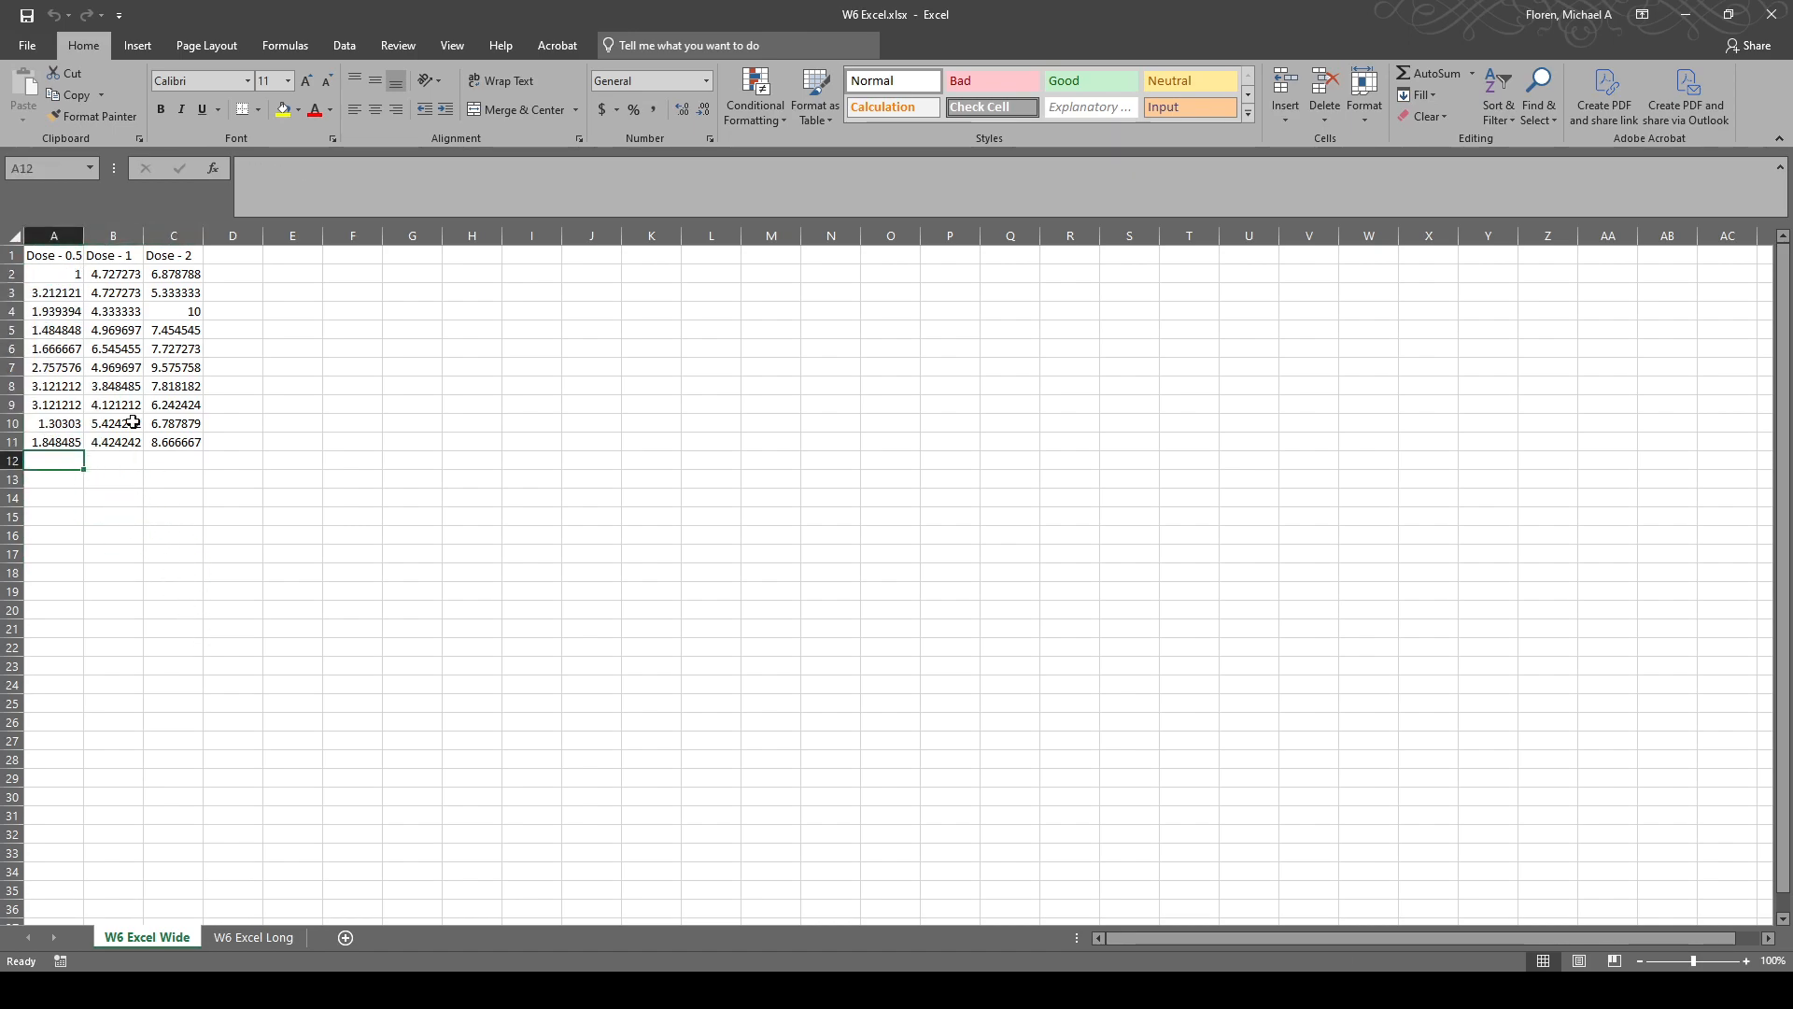
{"action": "type", "text": "=ave"}
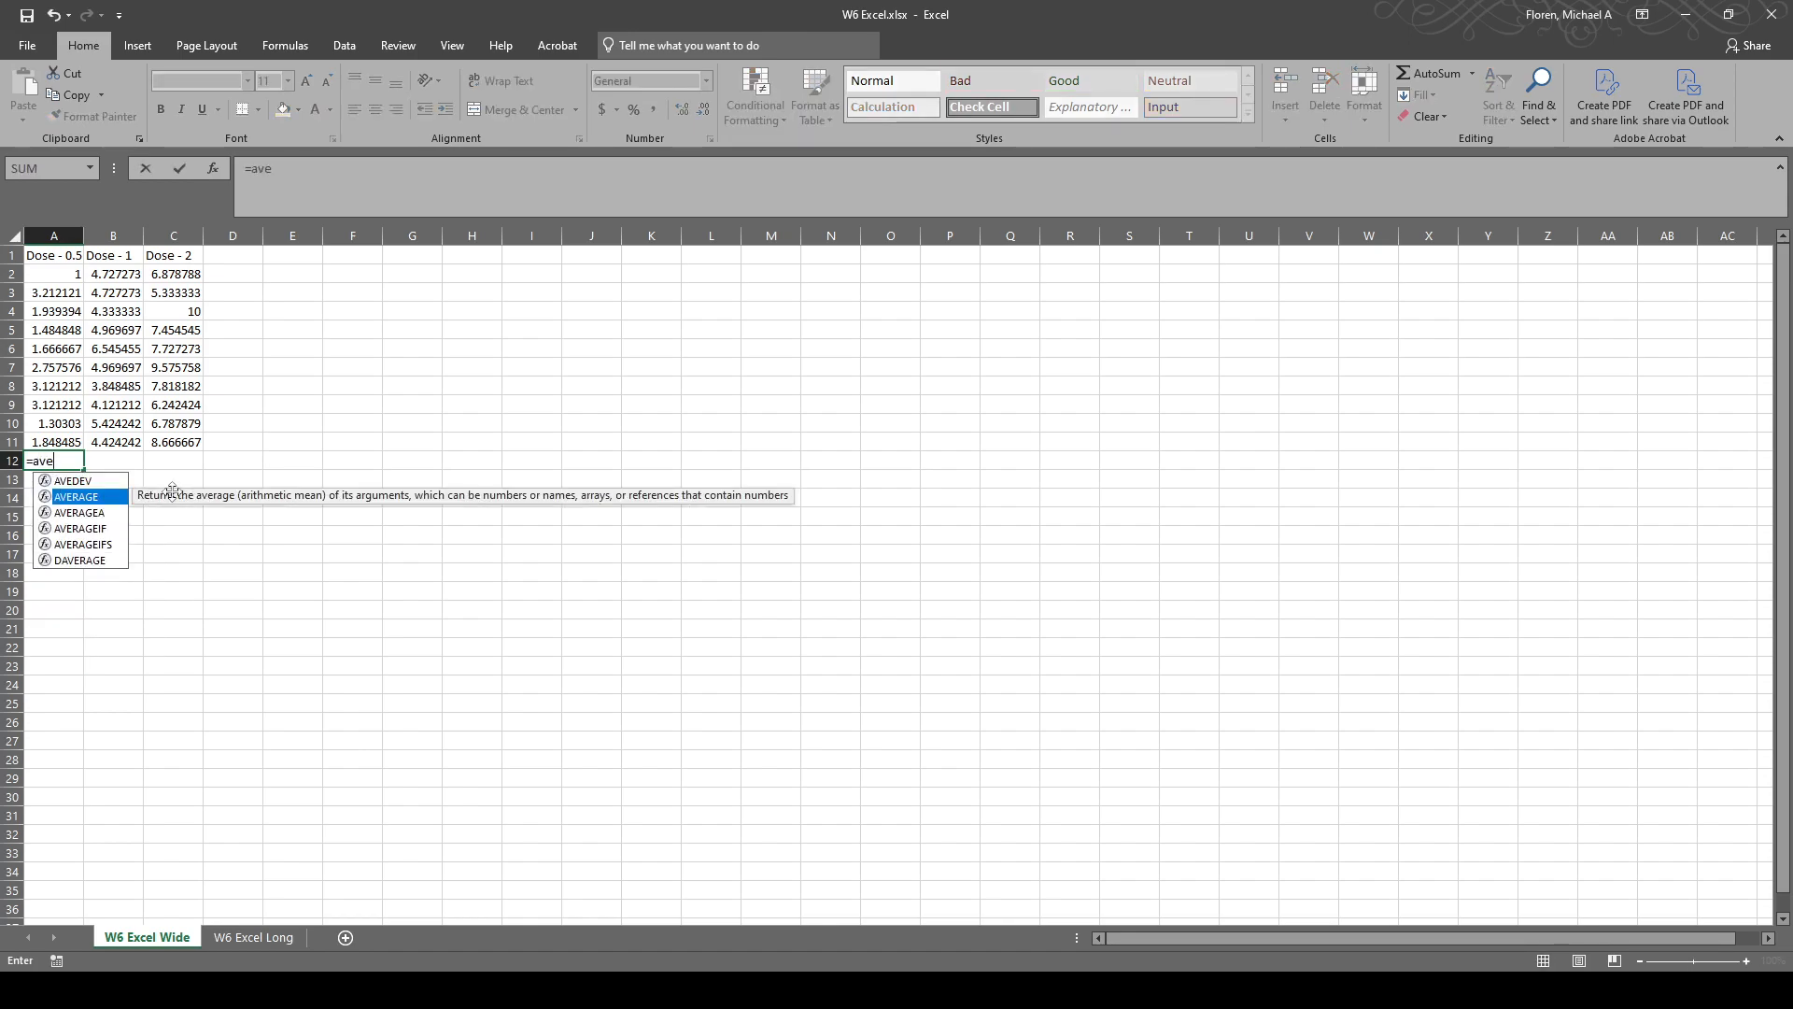
{"action": "key", "text": "Return"}
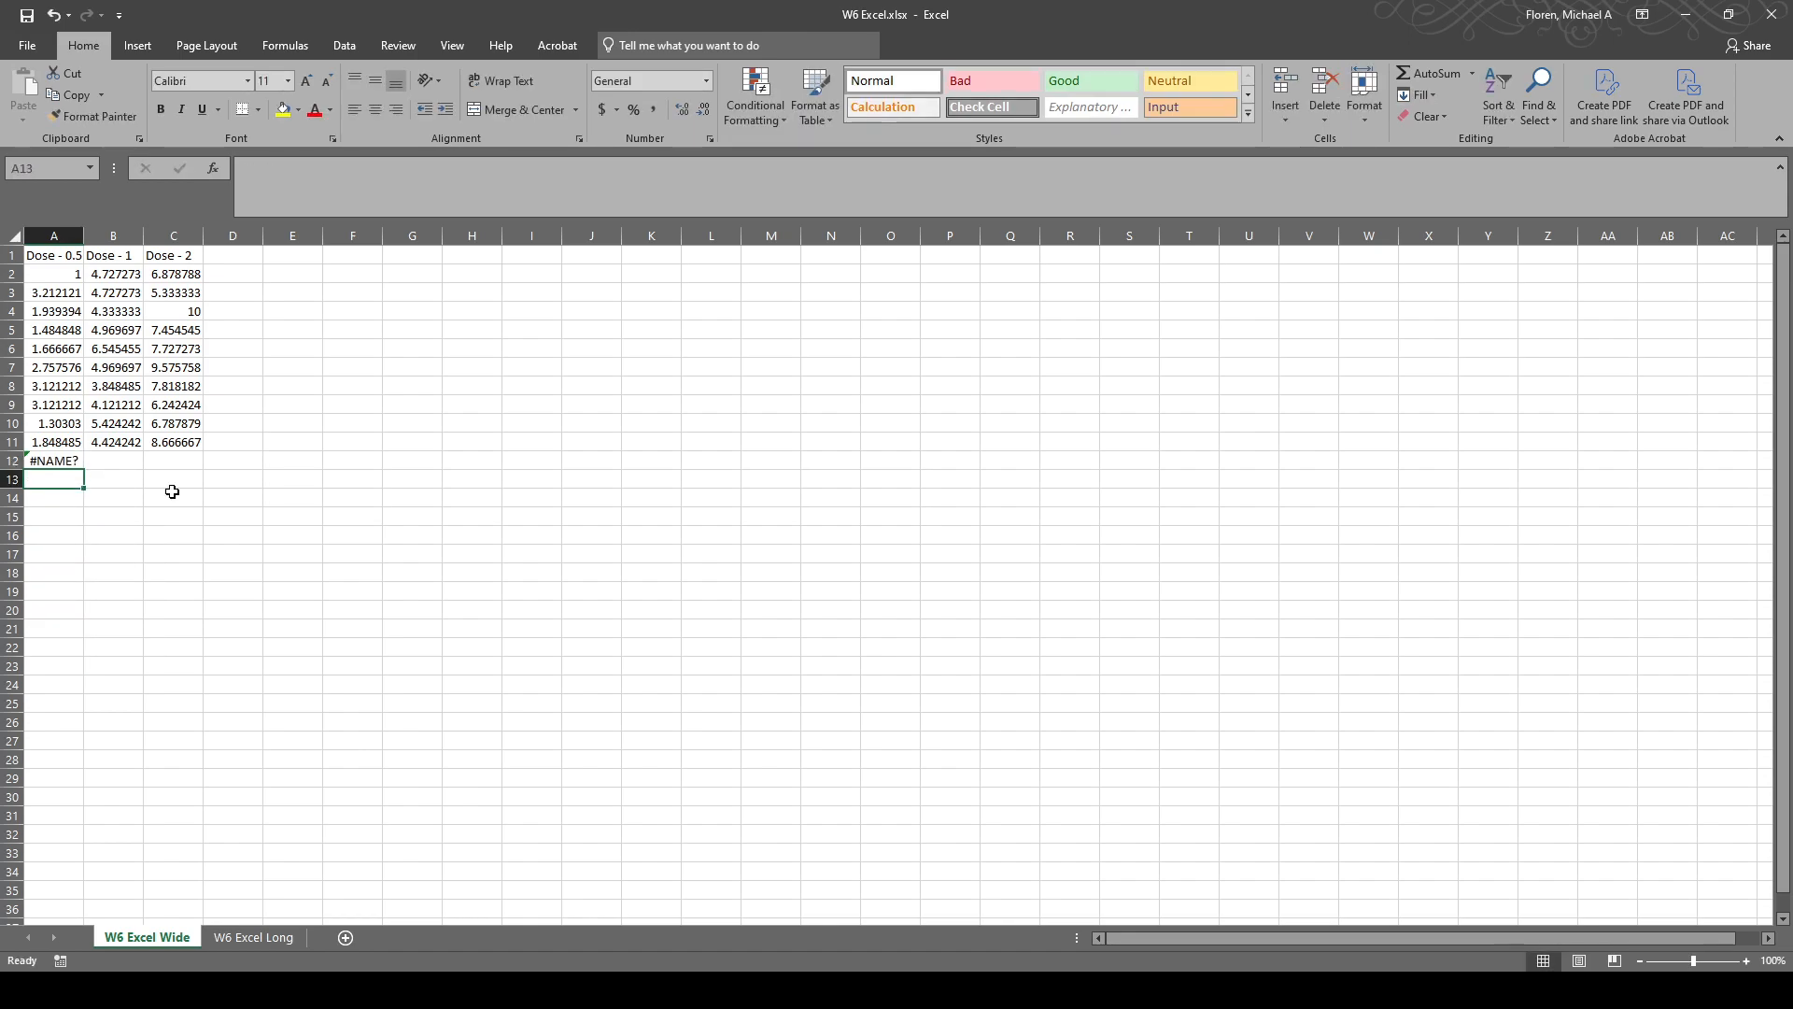
{"action": "left_click", "coordinate": [65, 463]}
{"action": "key", "text": "Delete"}
Calculate the average of the Dose - 0.5 values in A12 with the formula =AVERAGE(A2:A11).
{"action": "type", "text": "=aver"}
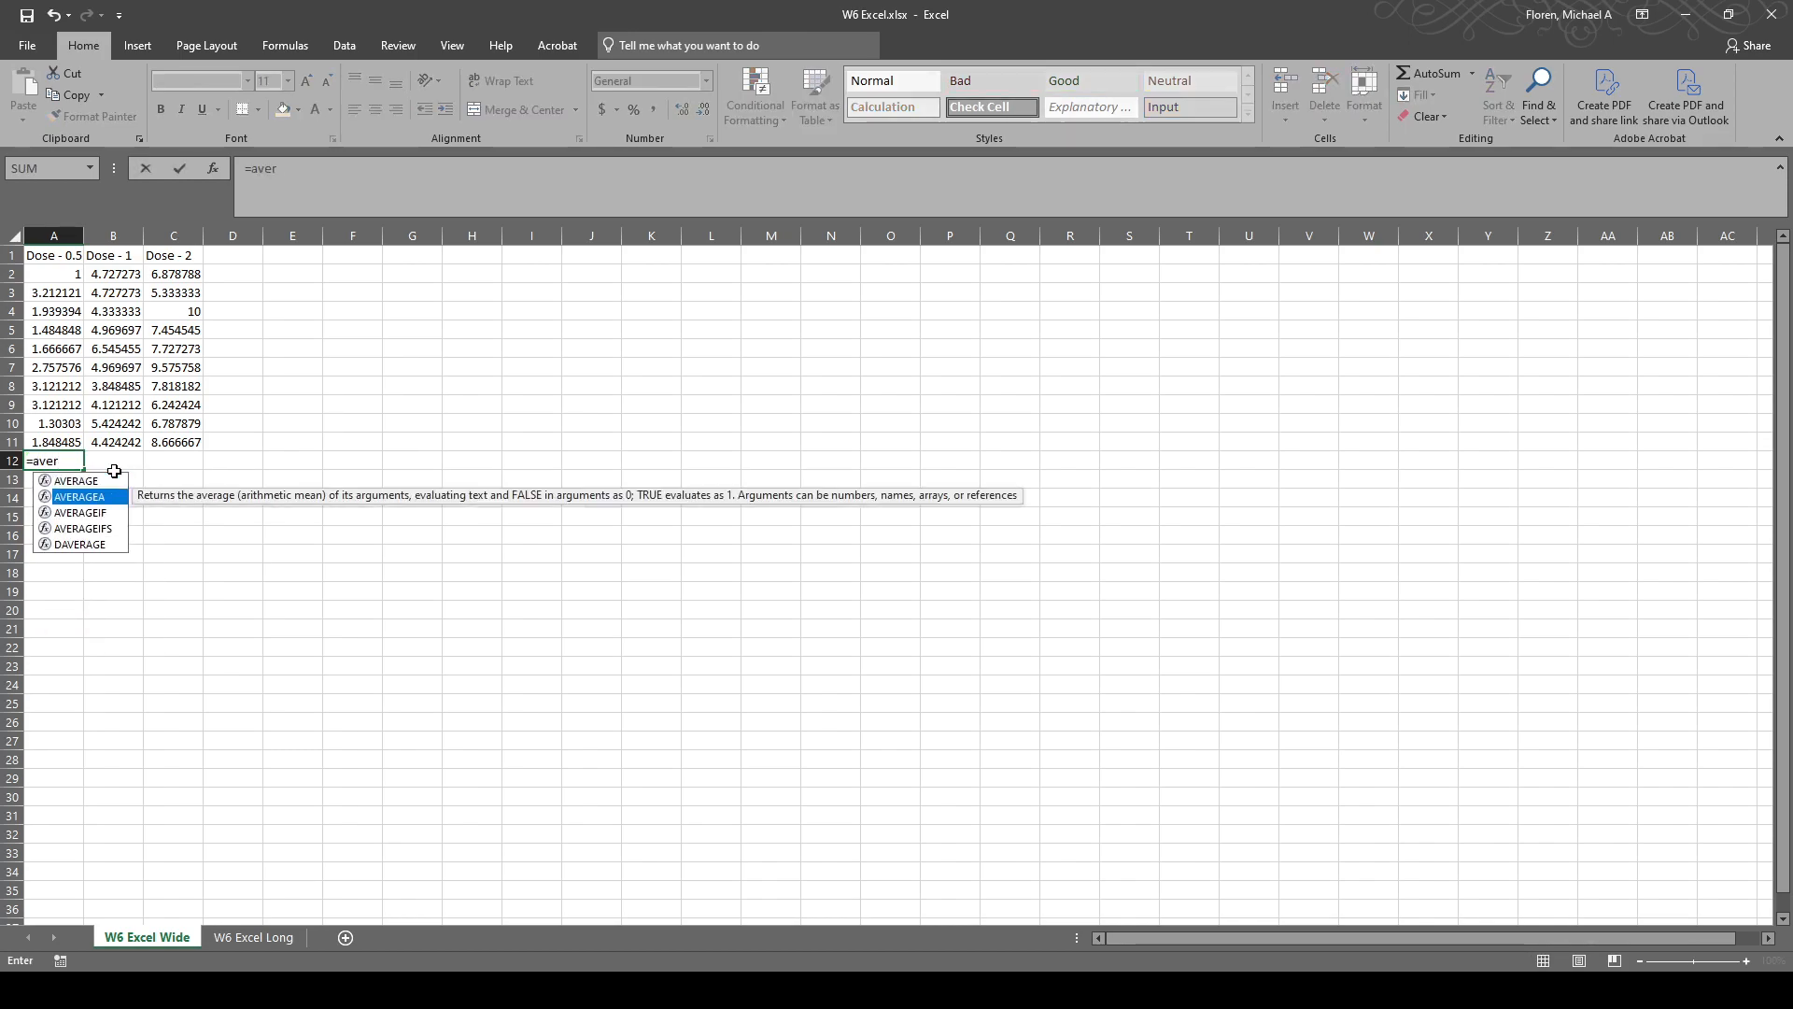
{"action": "key", "text": "Tab"}
{"action": "left_click_drag", "start_coordinate": [76, 274], "coordinate": [80, 444]}
{"action": "type", "text": ")"}
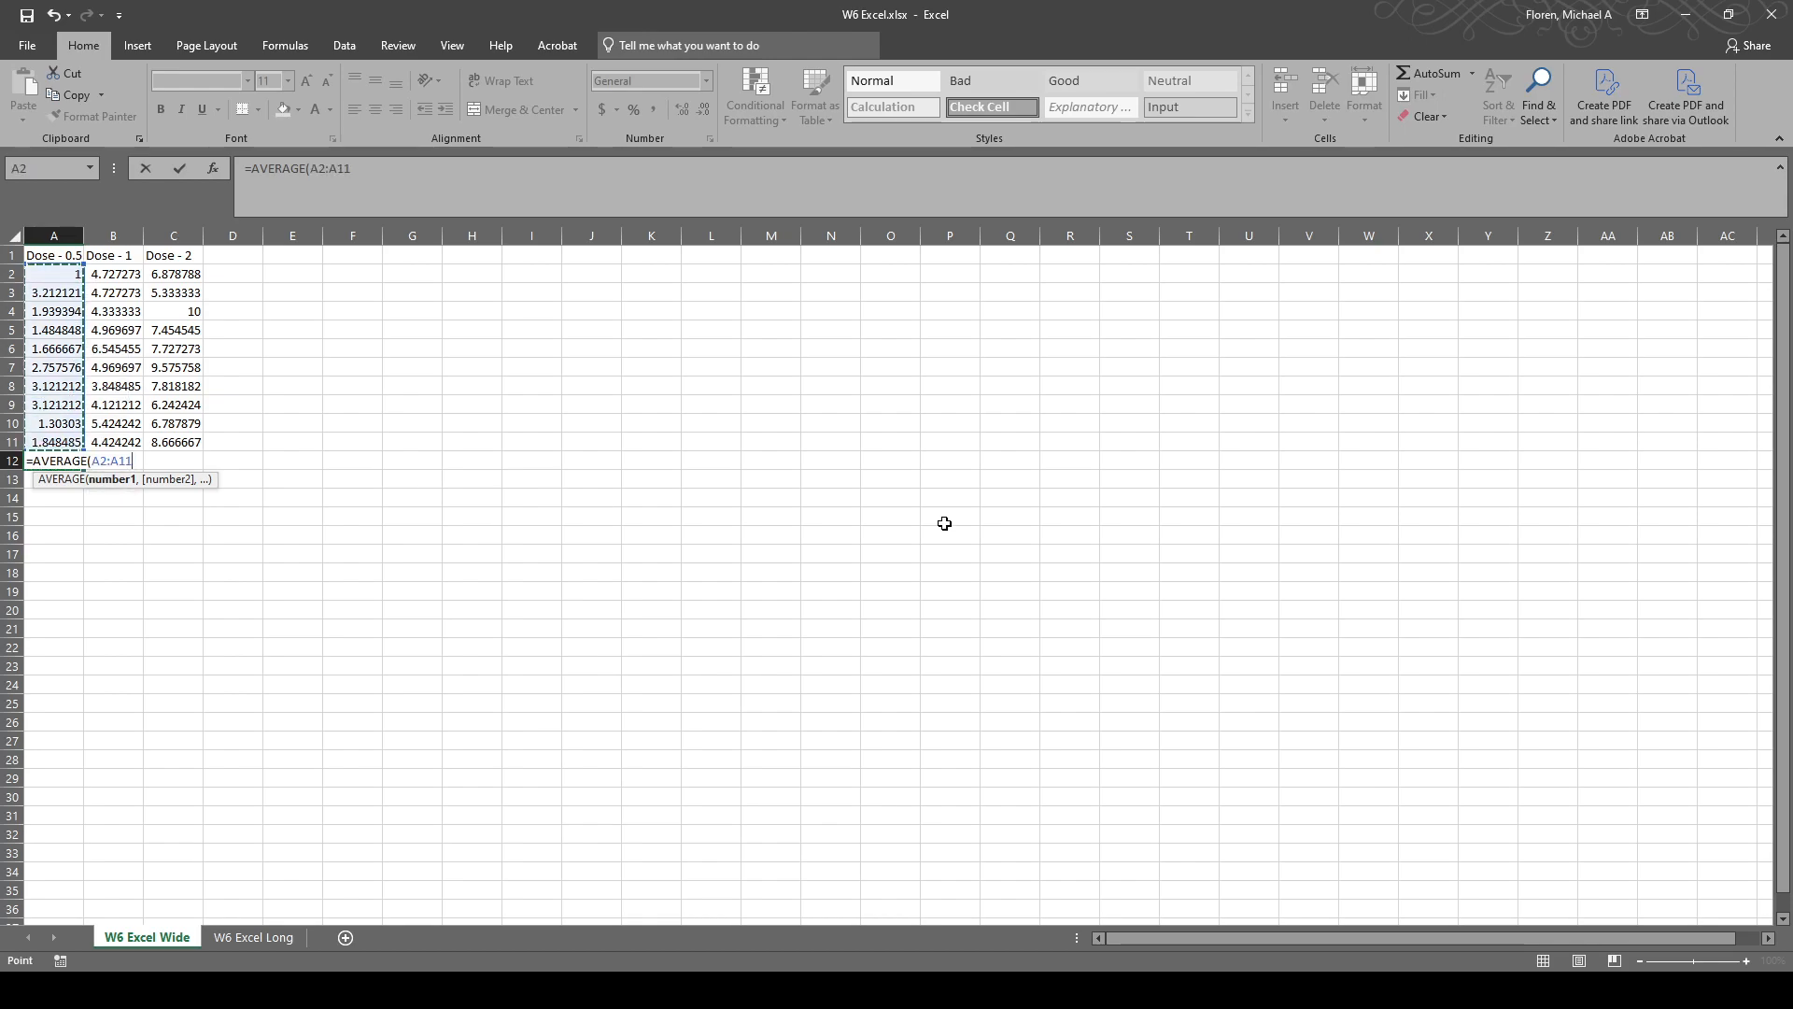
{"action": "key", "text": "Return"}
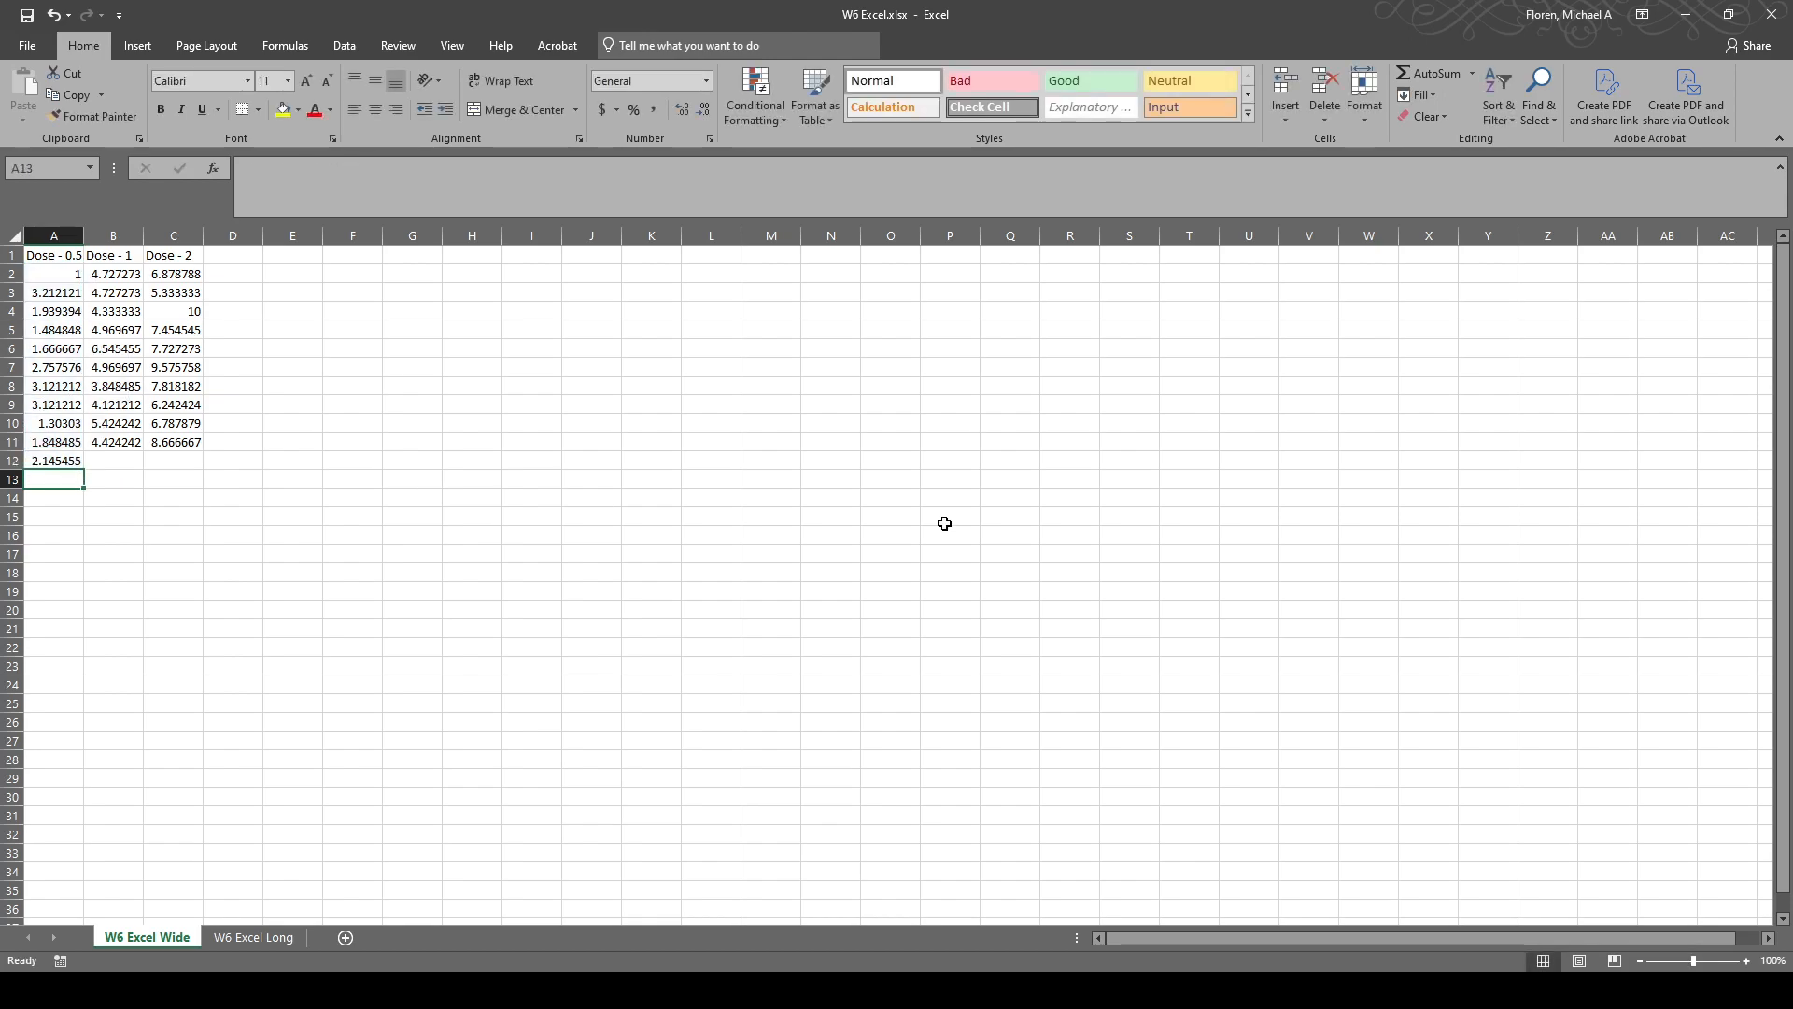
Insert a blank column before the Dose - 0.5 column and label row 12 "Average" in it.
{"action": "left_click", "coordinate": [58, 447]}
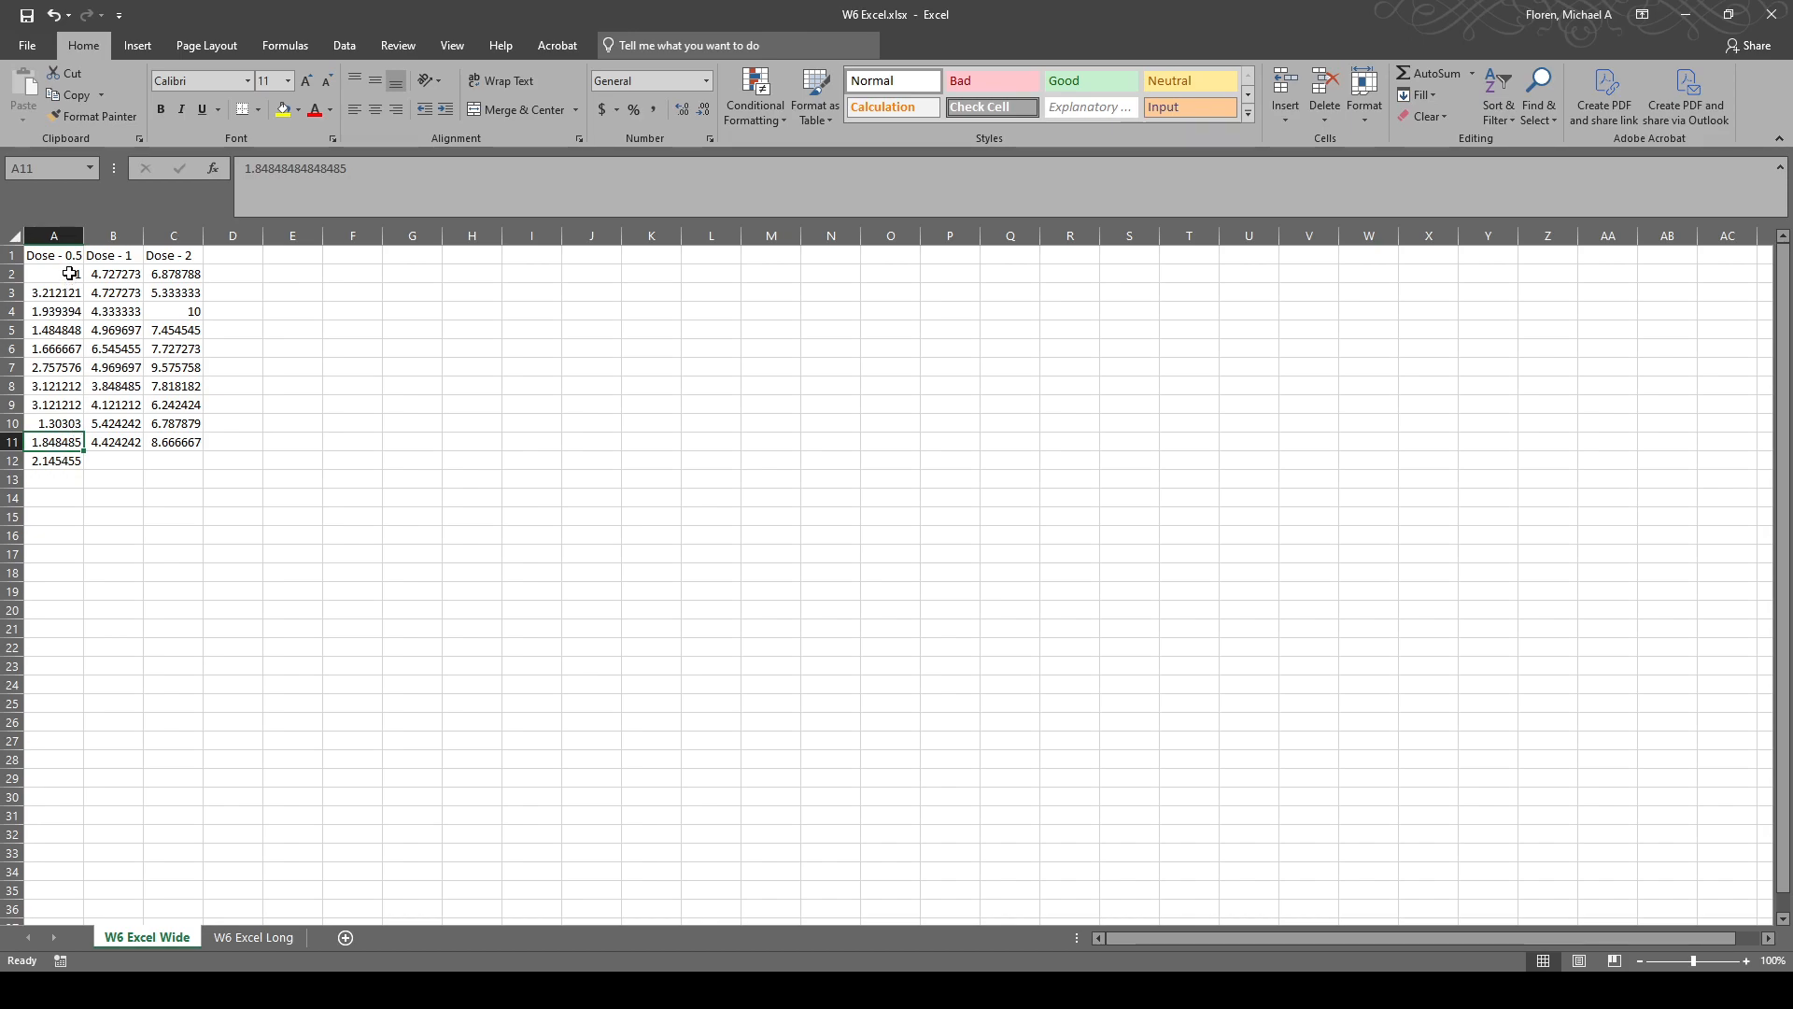
{"action": "left_click", "coordinate": [120, 462]}
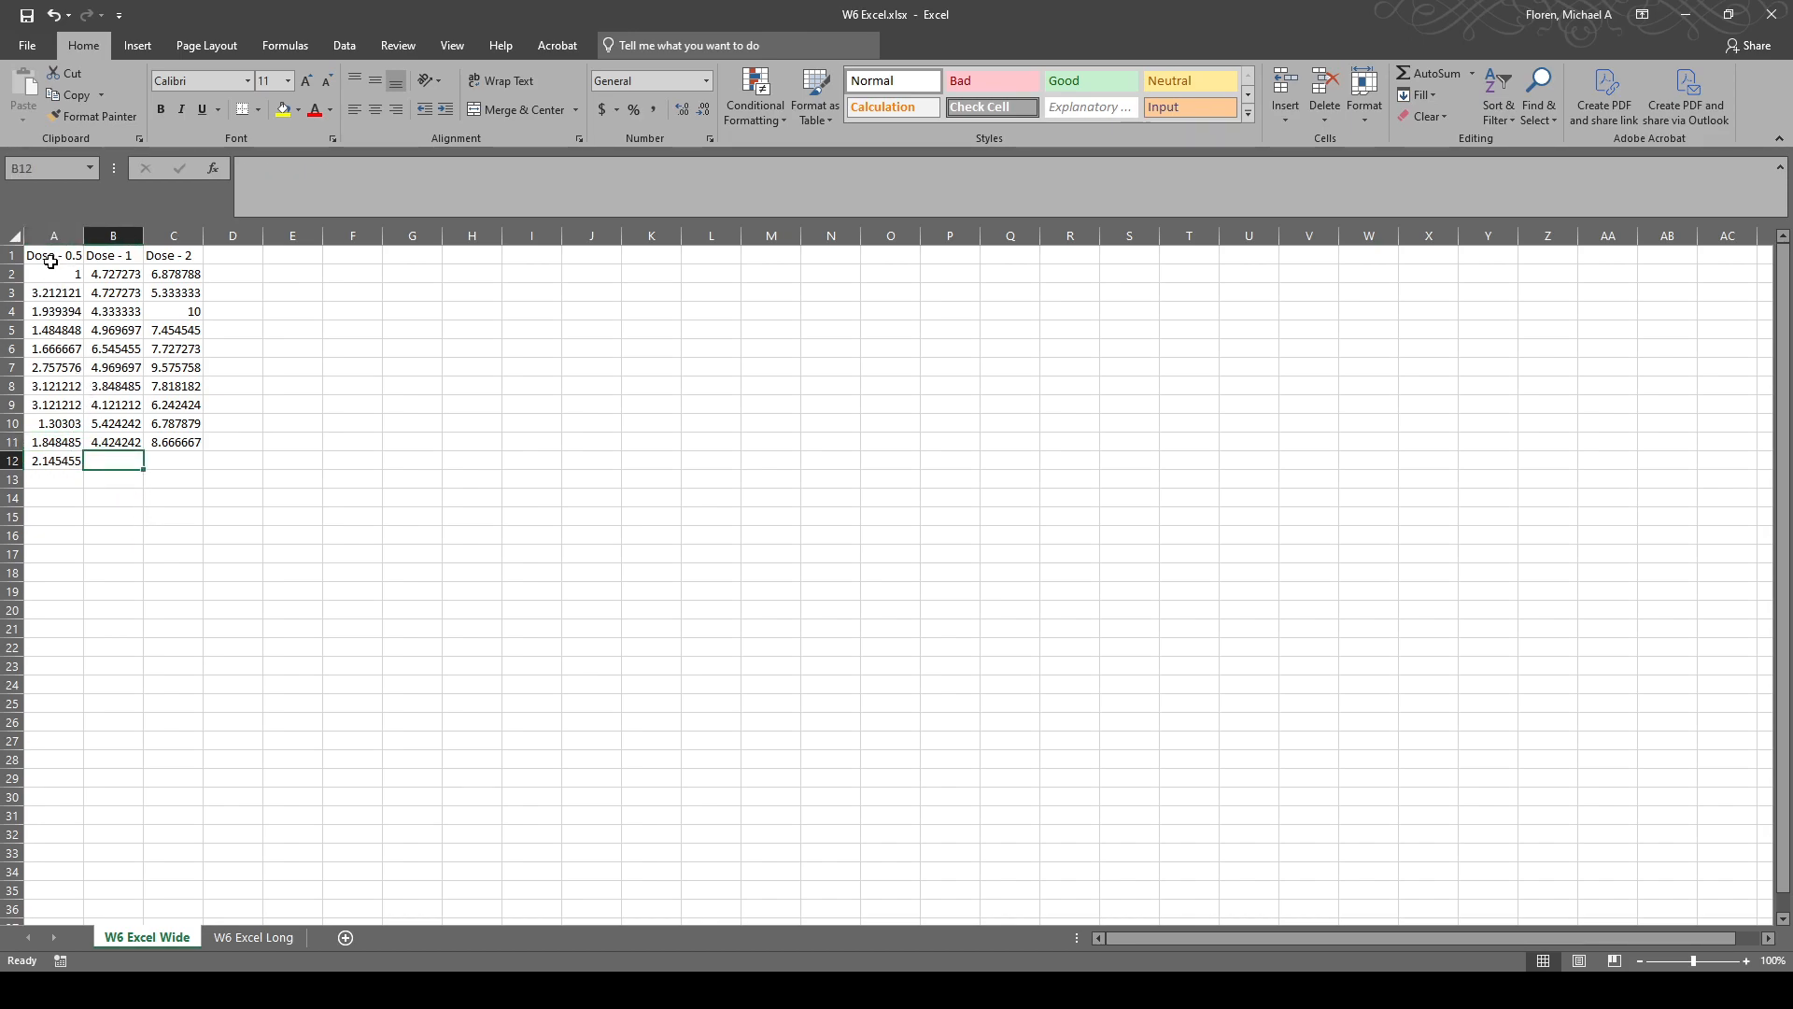
{"action": "left_click", "coordinate": [63, 229]}
{"action": "right_click", "coordinate": [62, 232]}
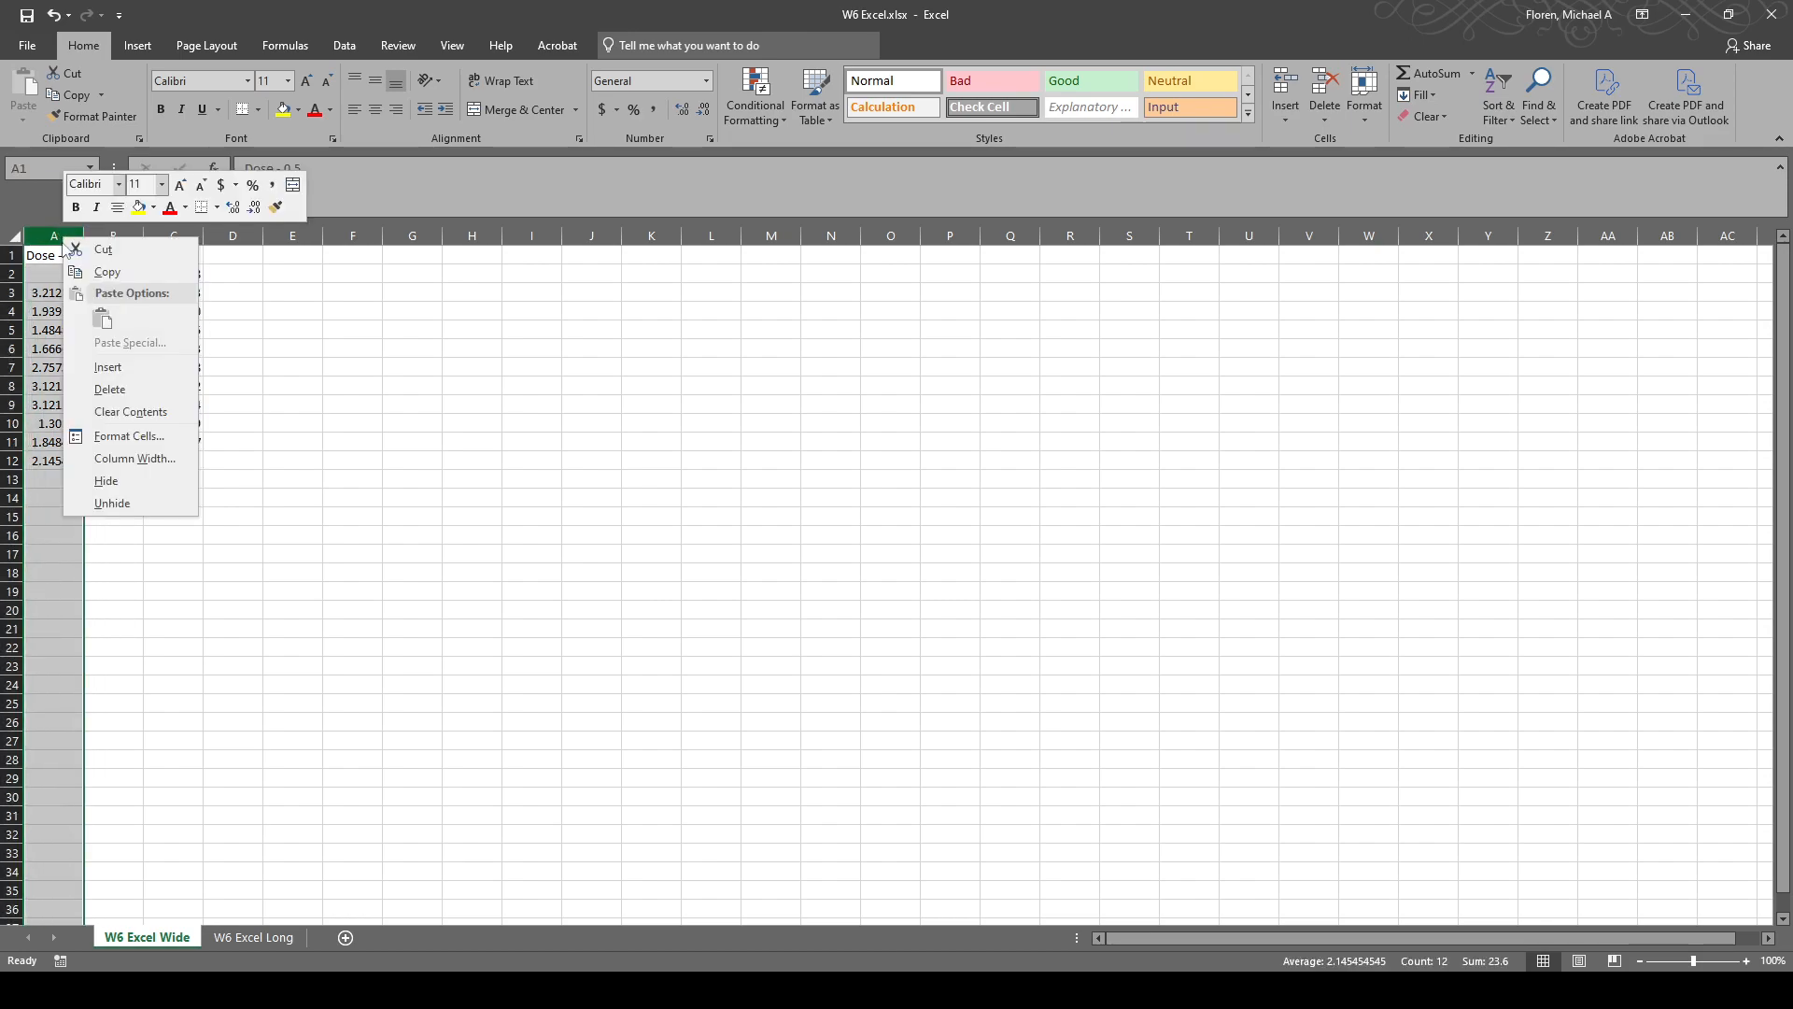
{"action": "left_click", "coordinate": [112, 367]}
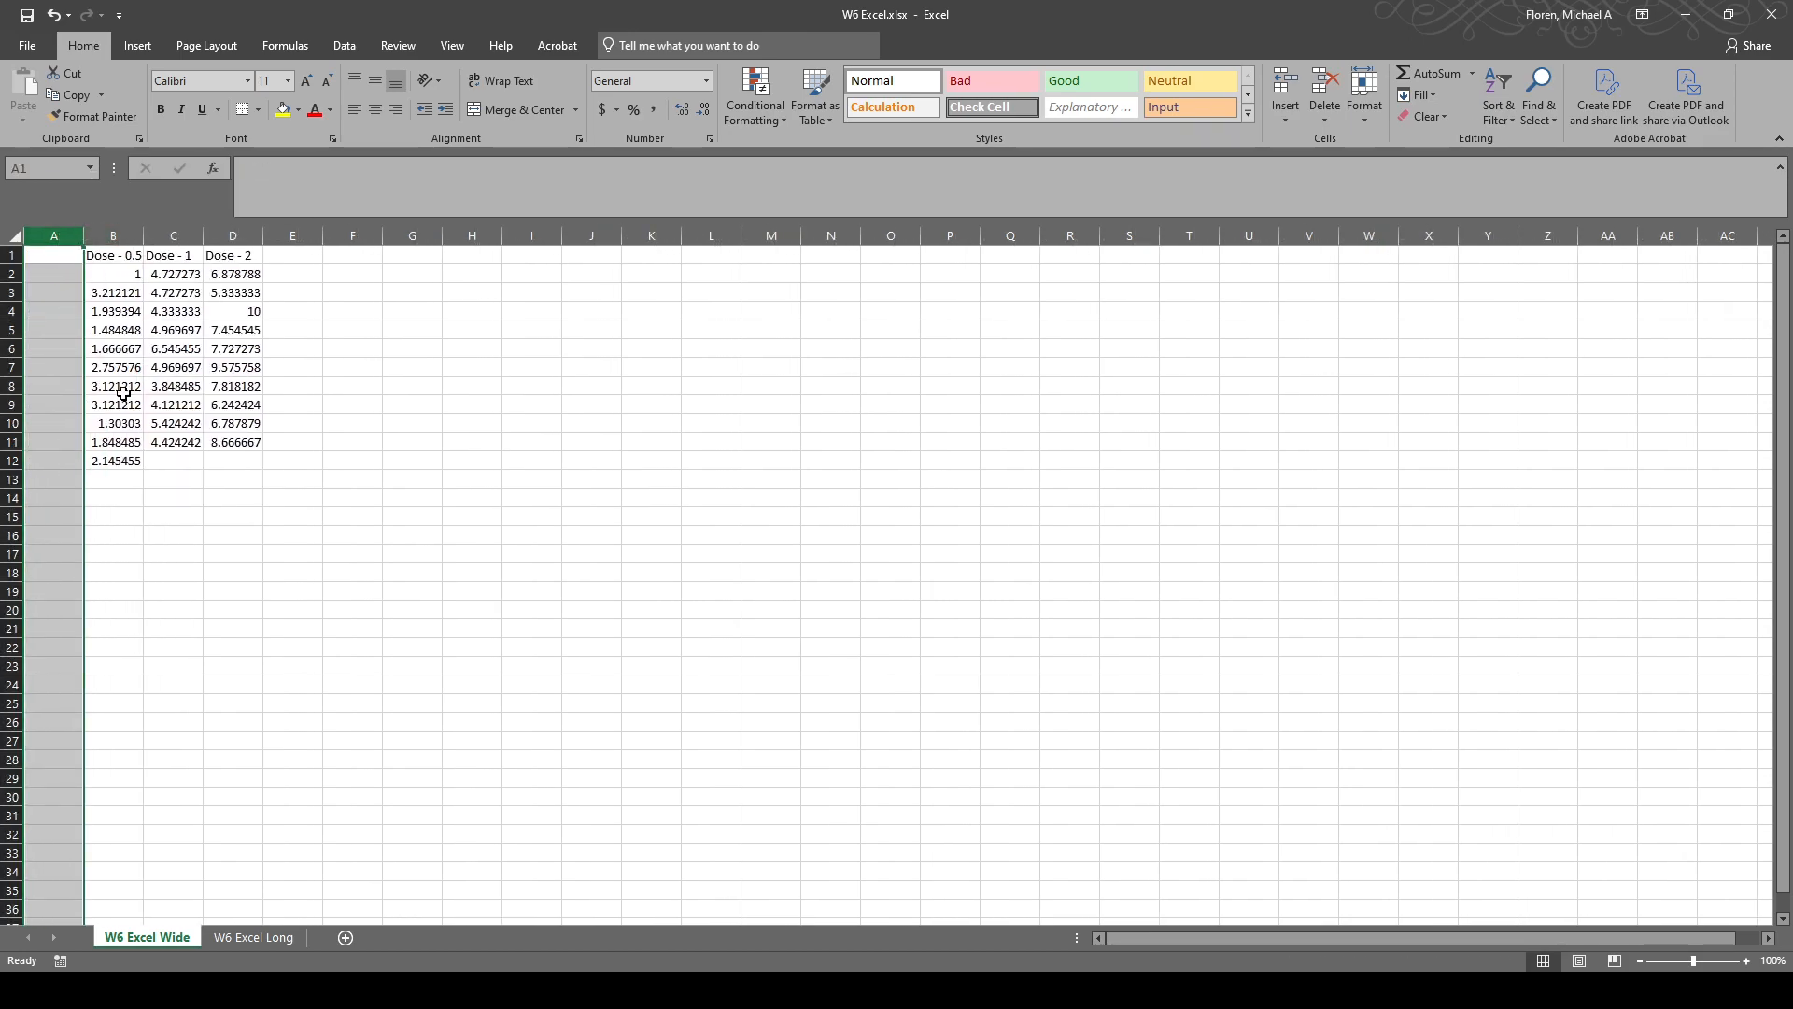
{"action": "left_click", "coordinate": [69, 459]}
{"action": "type", "text": "A"}
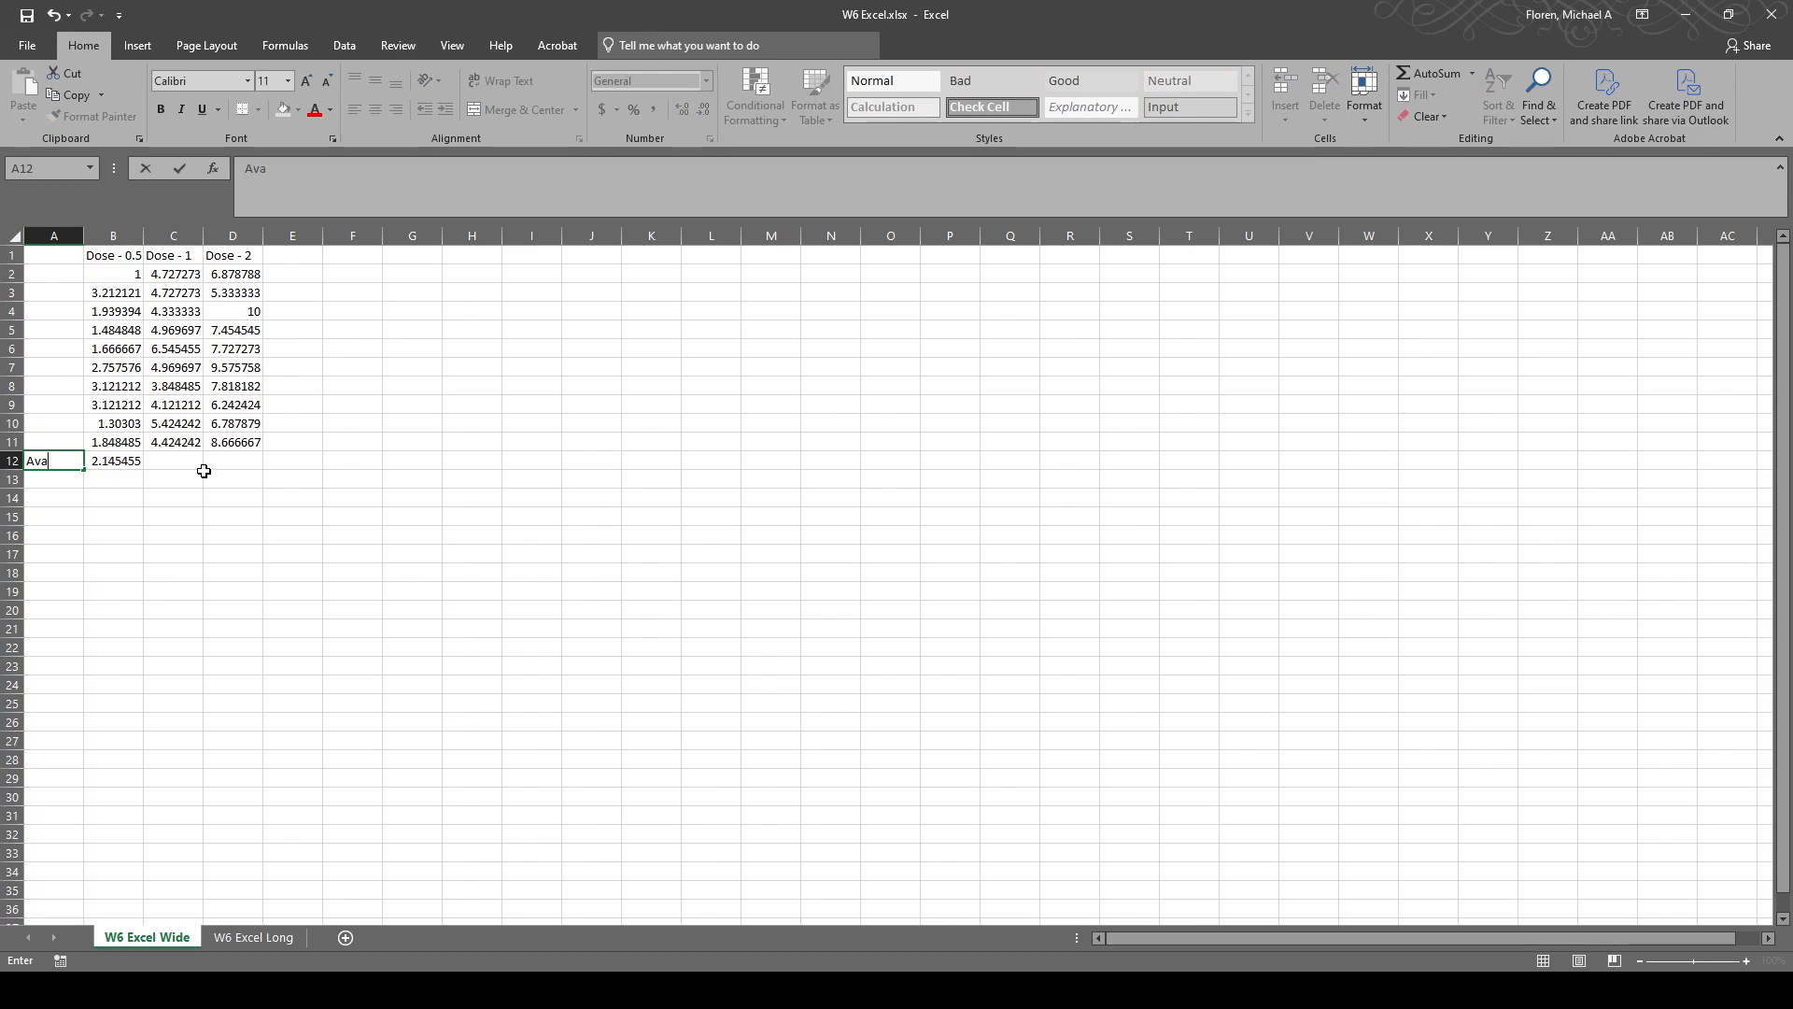
{"action": "type", "text": "verage"}
{"action": "left_click", "coordinate": [201, 467]}
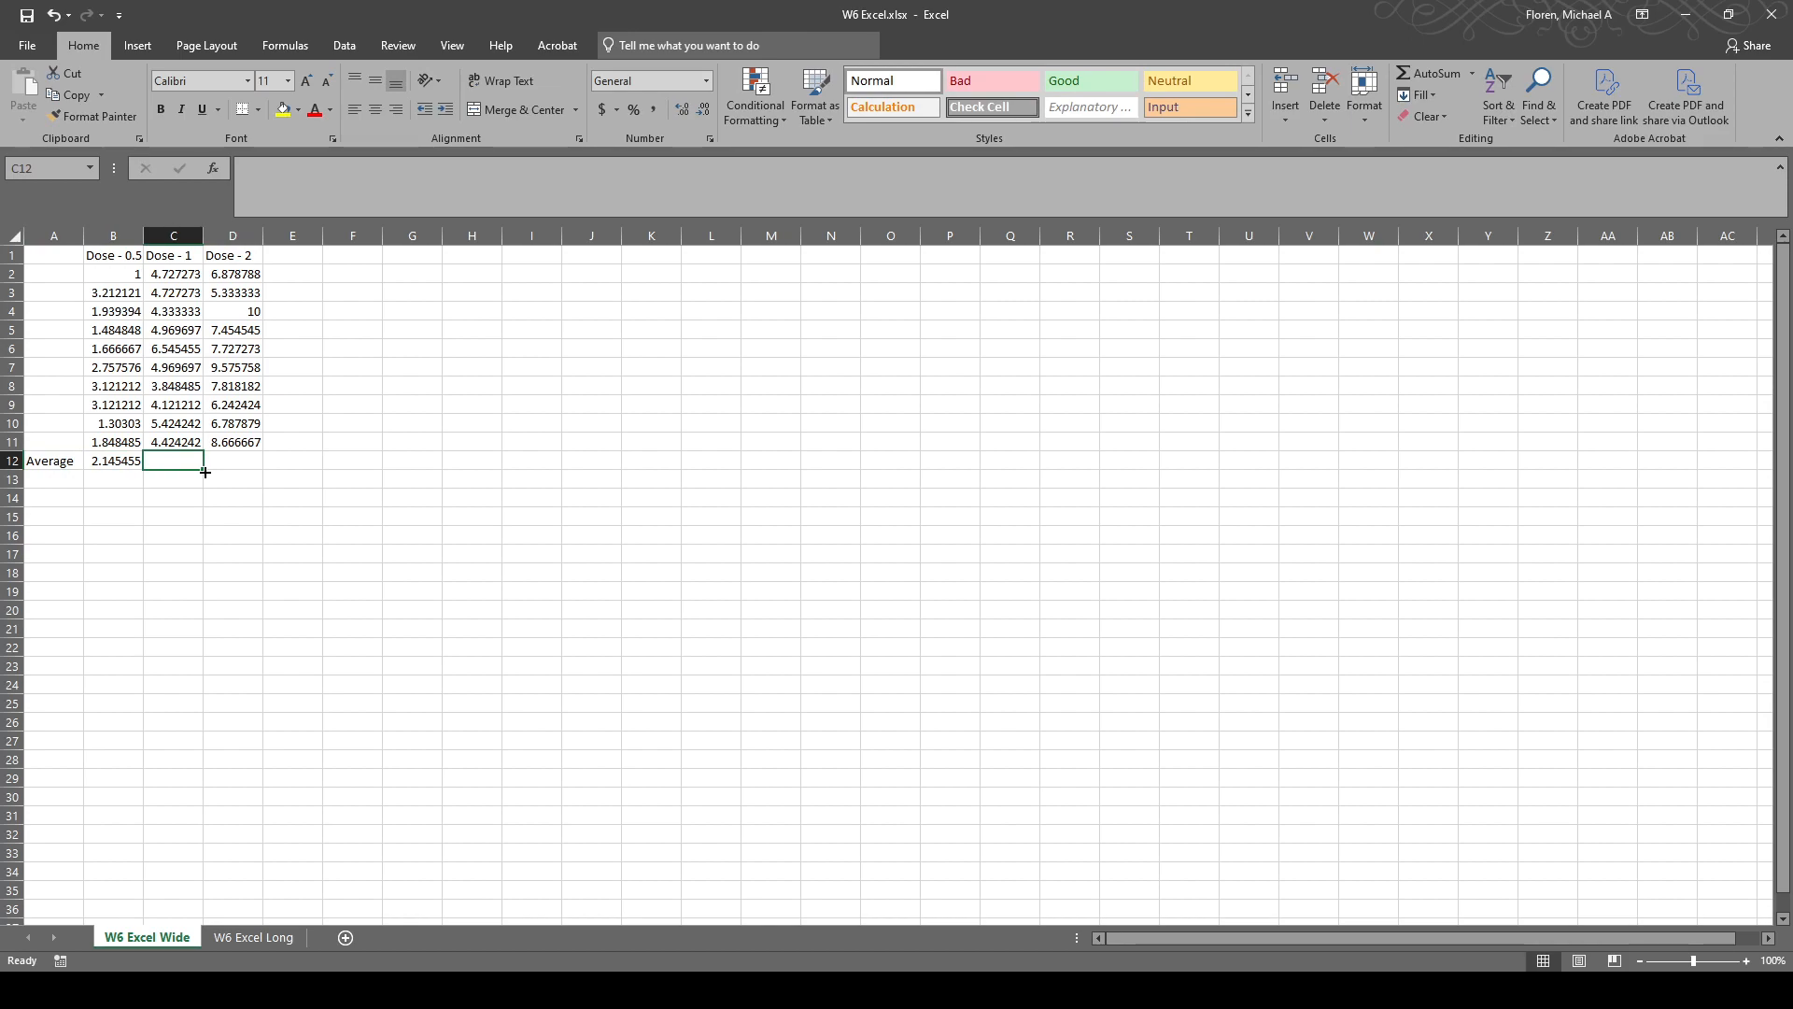
Fill the average formula from B12 across to C12 and D12 and check the source range of each copy.
{"action": "left_click", "coordinate": [126, 464]}
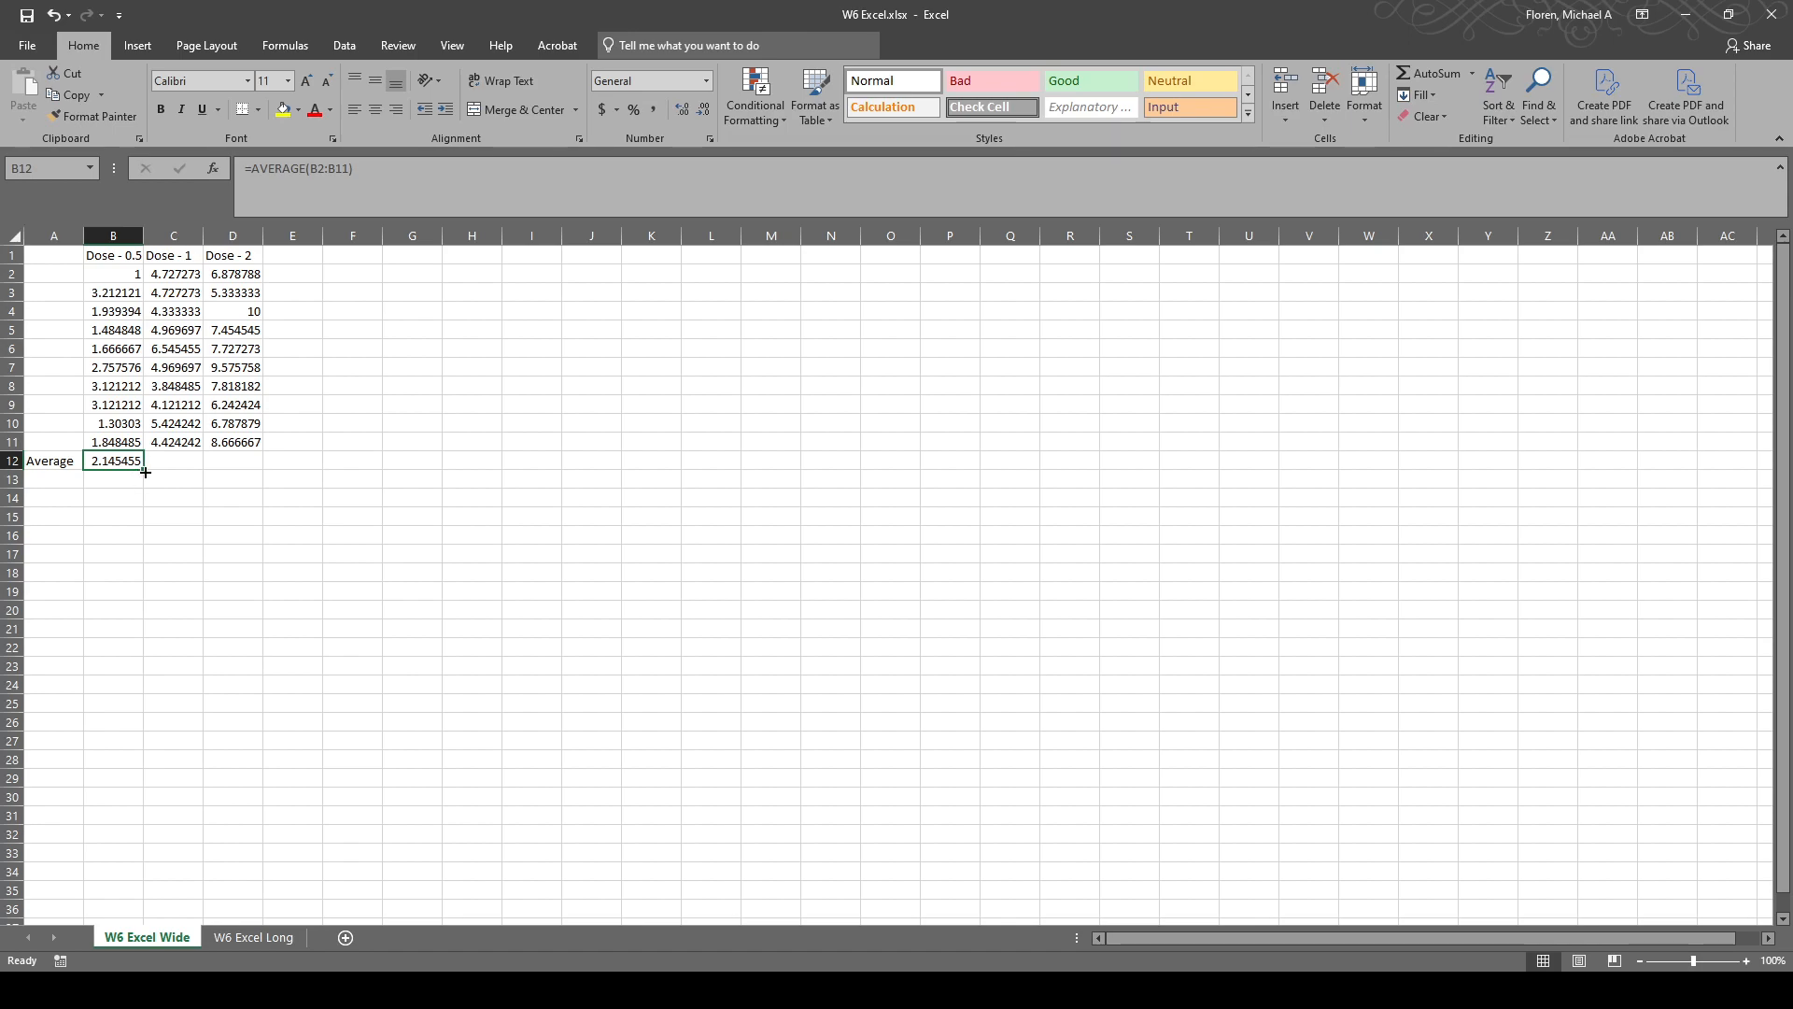
{"action": "left_click_drag", "start_coordinate": [142, 469], "coordinate": [251, 469]}
{"action": "left_click", "coordinate": [182, 460]}
{"action": "left_click_drag", "start_coordinate": [179, 275], "coordinate": [235, 272]}
{"action": "left_click", "coordinate": [250, 465]}
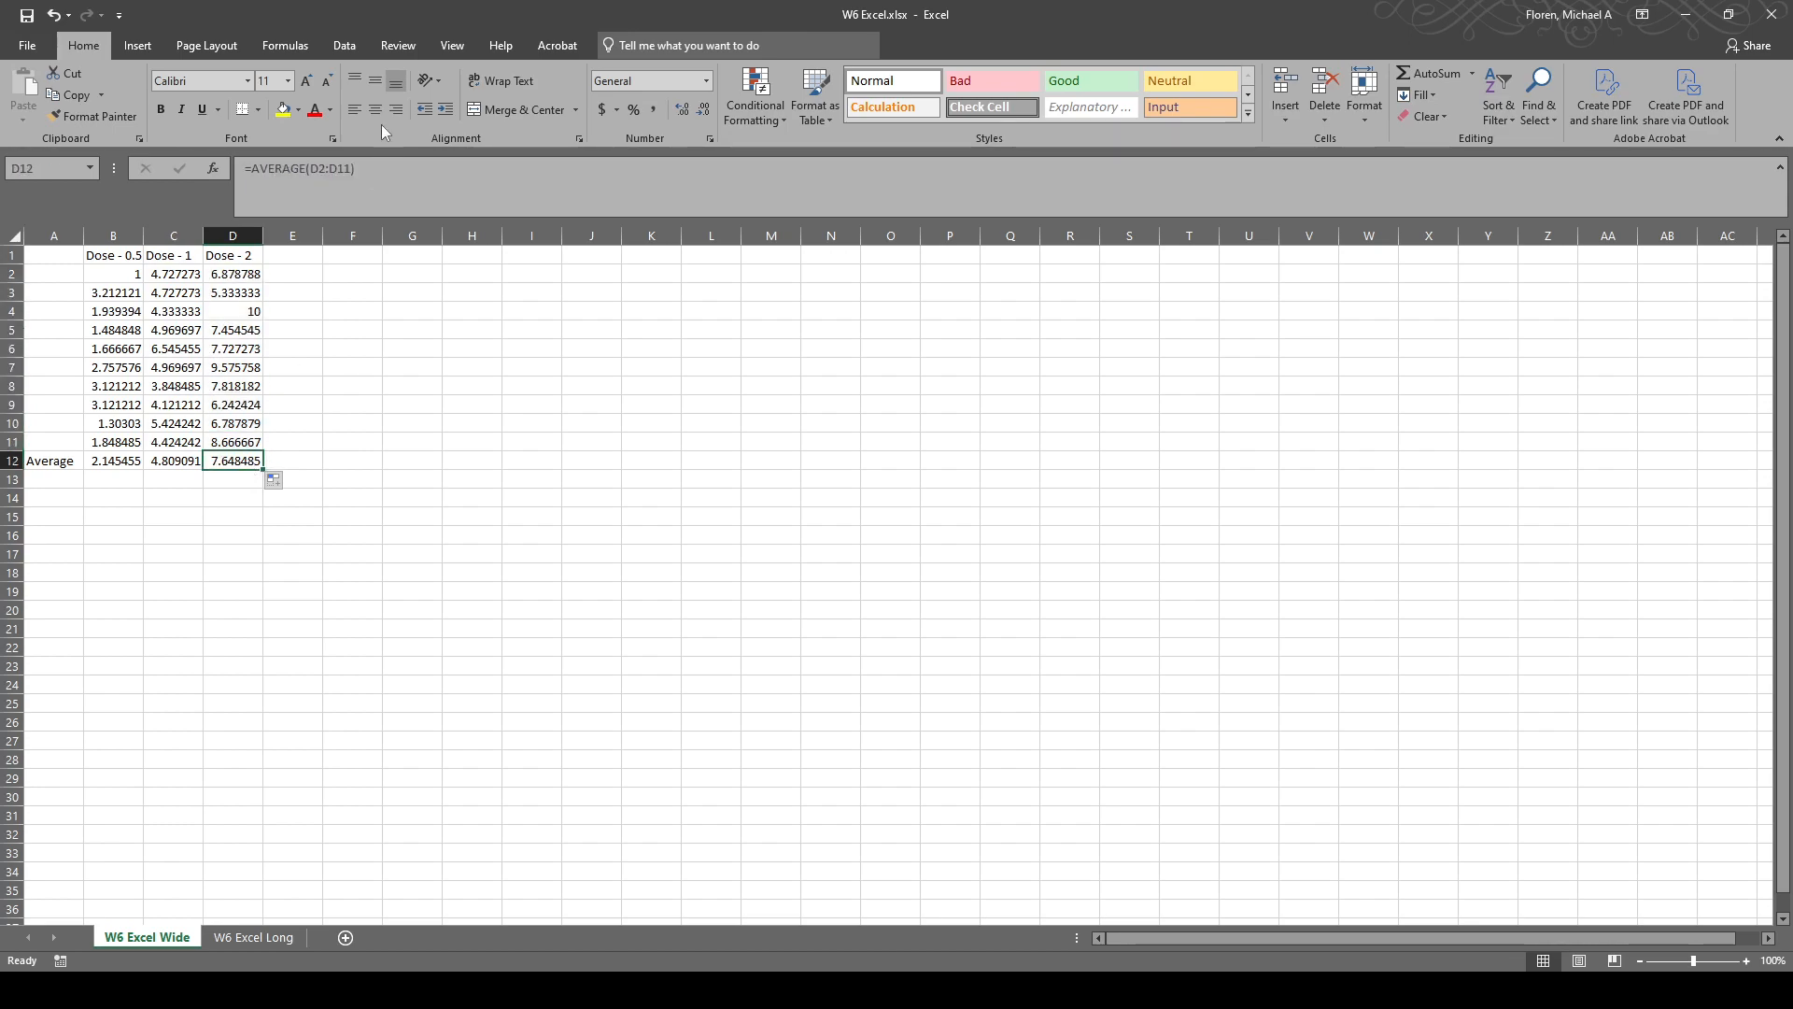
{"action": "left_click", "coordinate": [178, 463]}
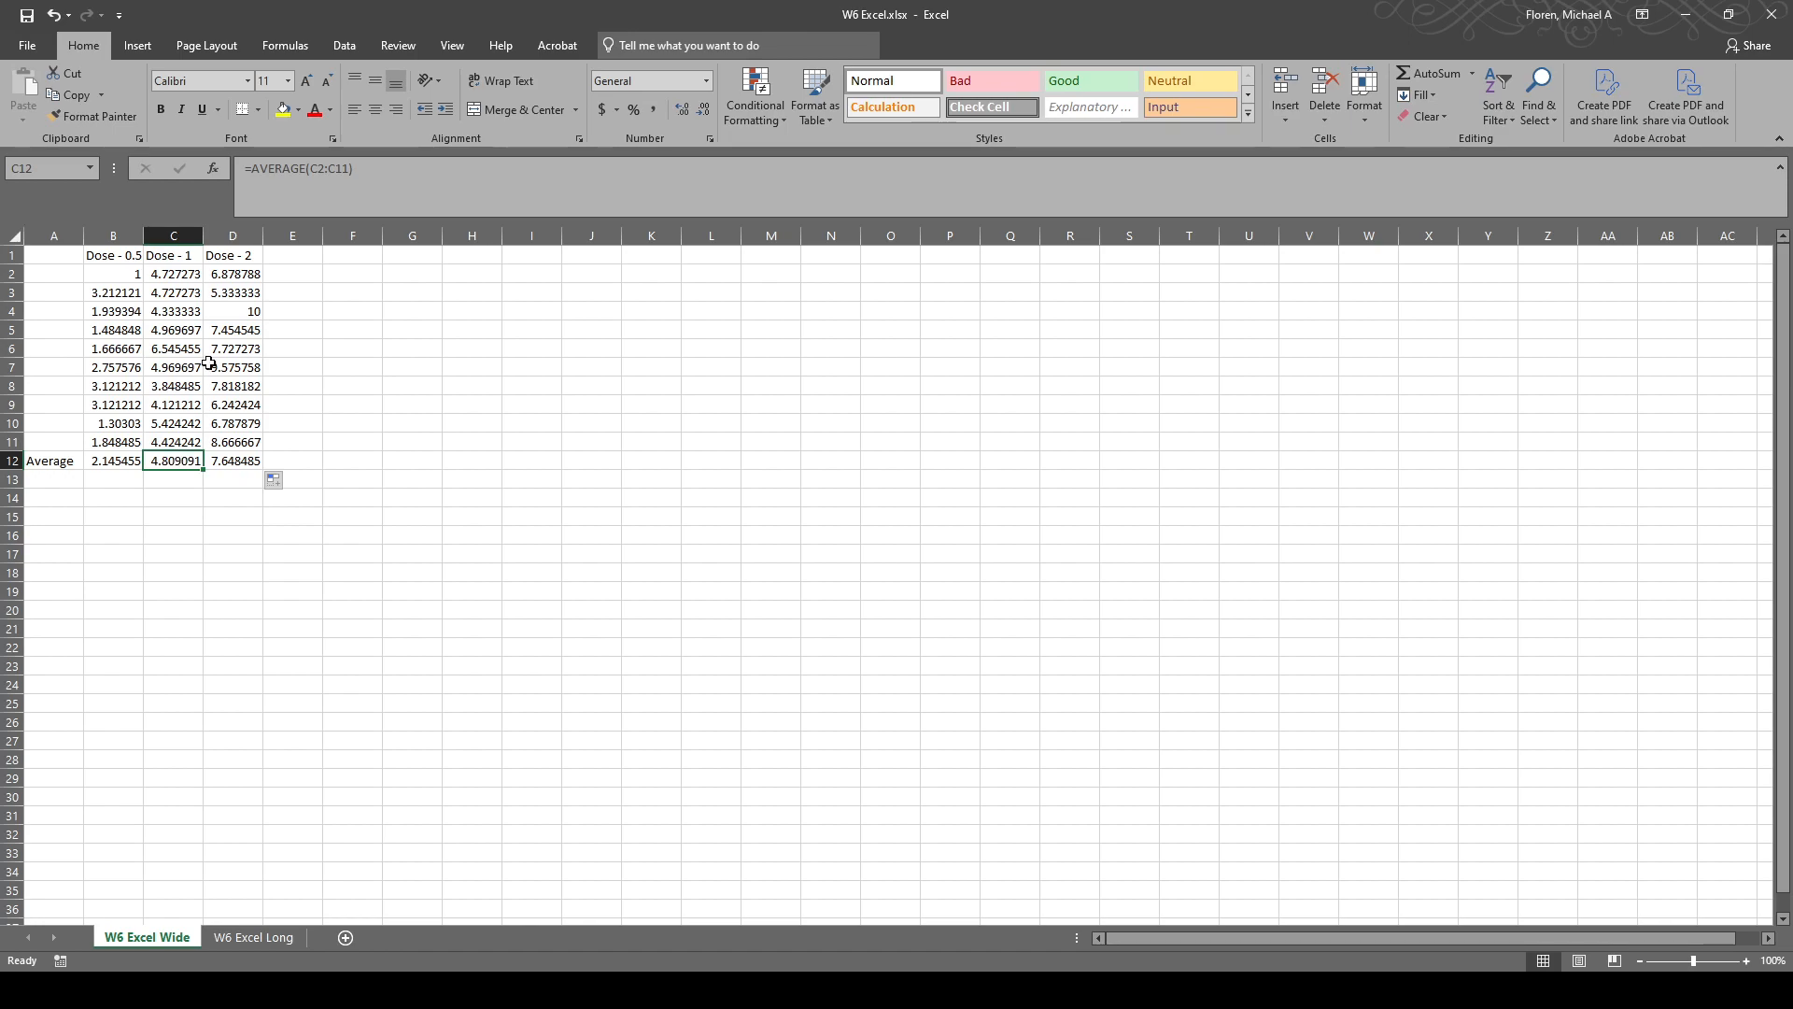
{"action": "left_click_drag", "start_coordinate": [192, 273], "coordinate": [178, 444]}
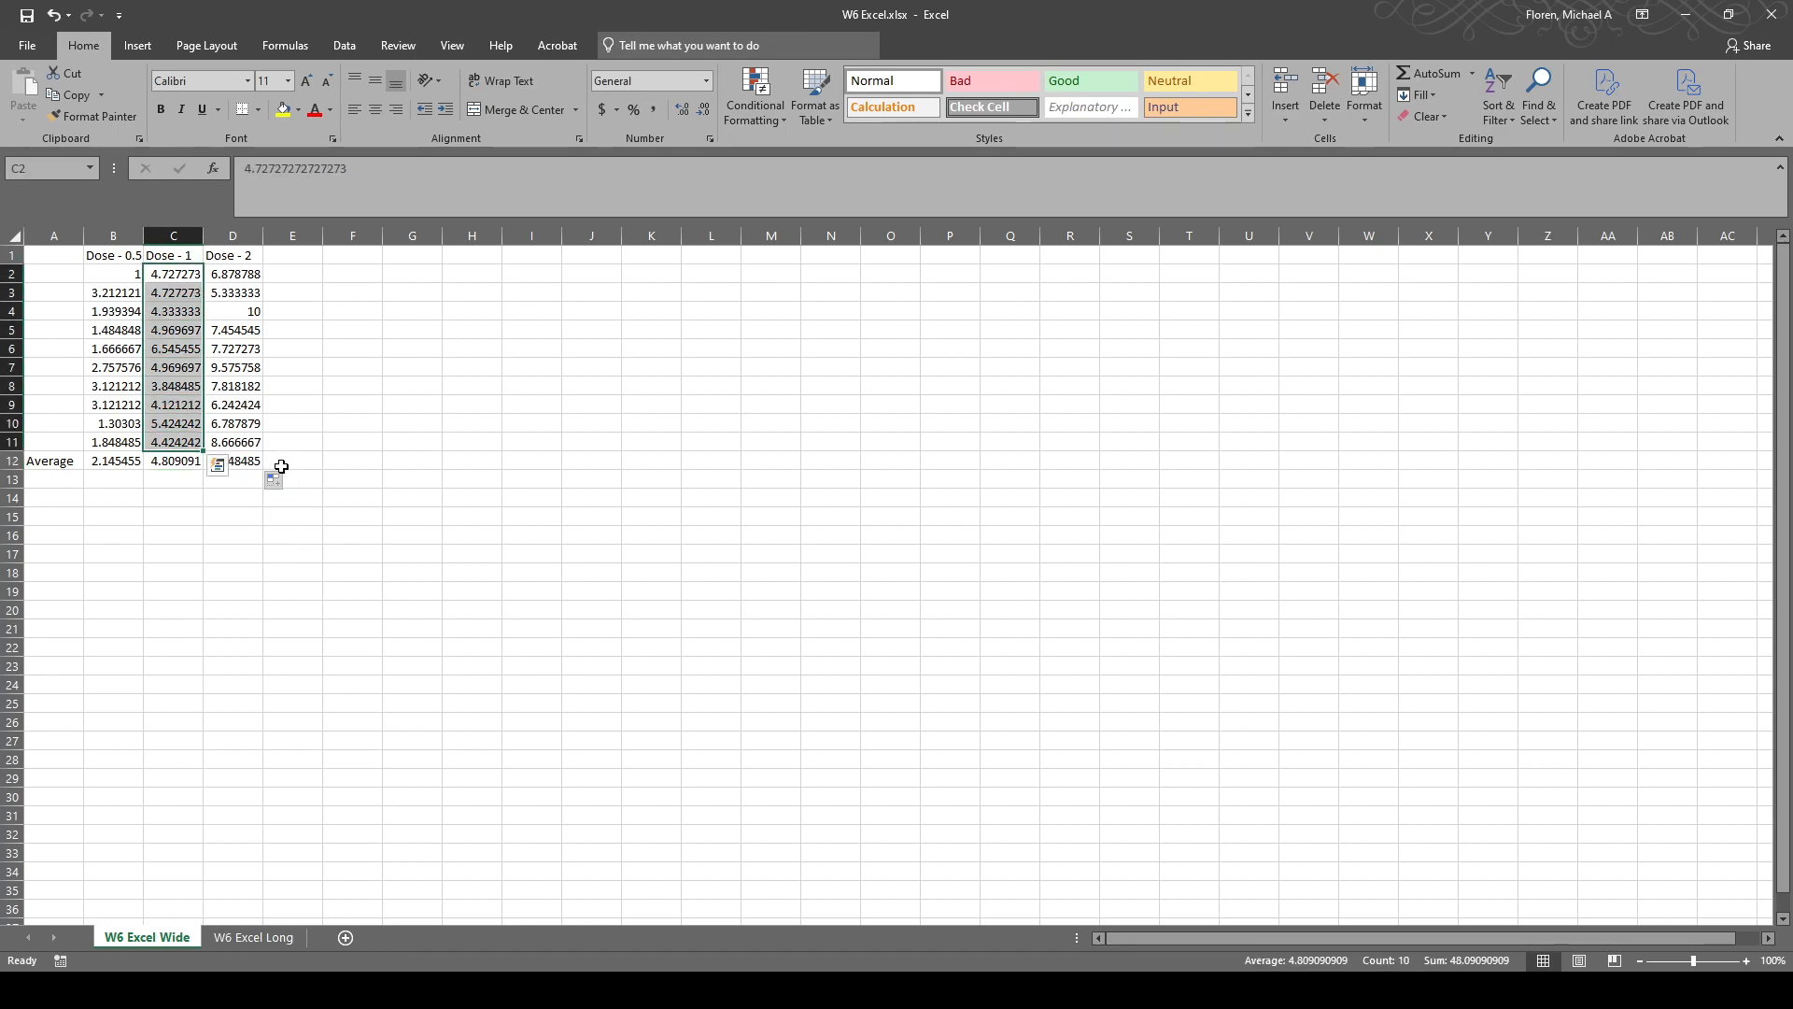
{"action": "left_click_drag", "start_coordinate": [245, 441], "coordinate": [247, 273]}
{"action": "left_click", "coordinate": [411, 532]}
{"action": "left_click", "coordinate": [234, 461]}
Extend the row label in A12 to "Average (y i-dot bar)".
{"action": "left_click", "coordinate": [71, 464]}
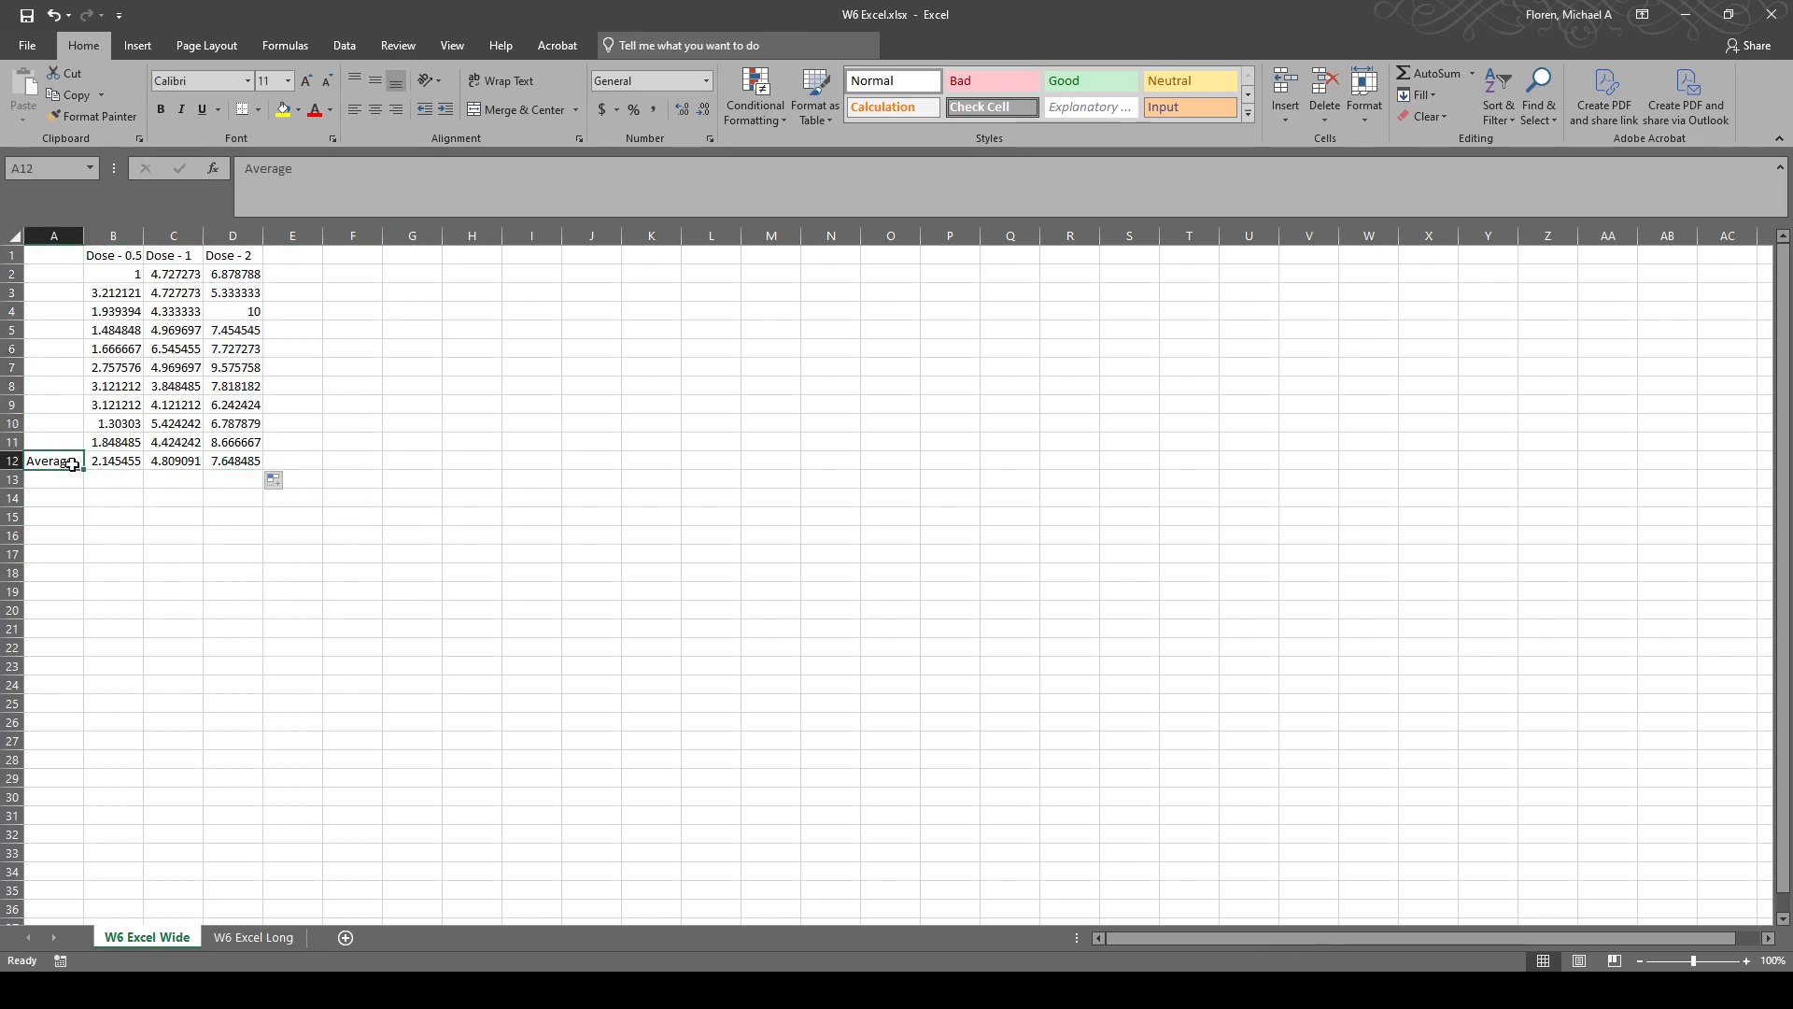
{"action": "left_click", "coordinate": [330, 168]}
{"action": "type", "text": "(y i-"}
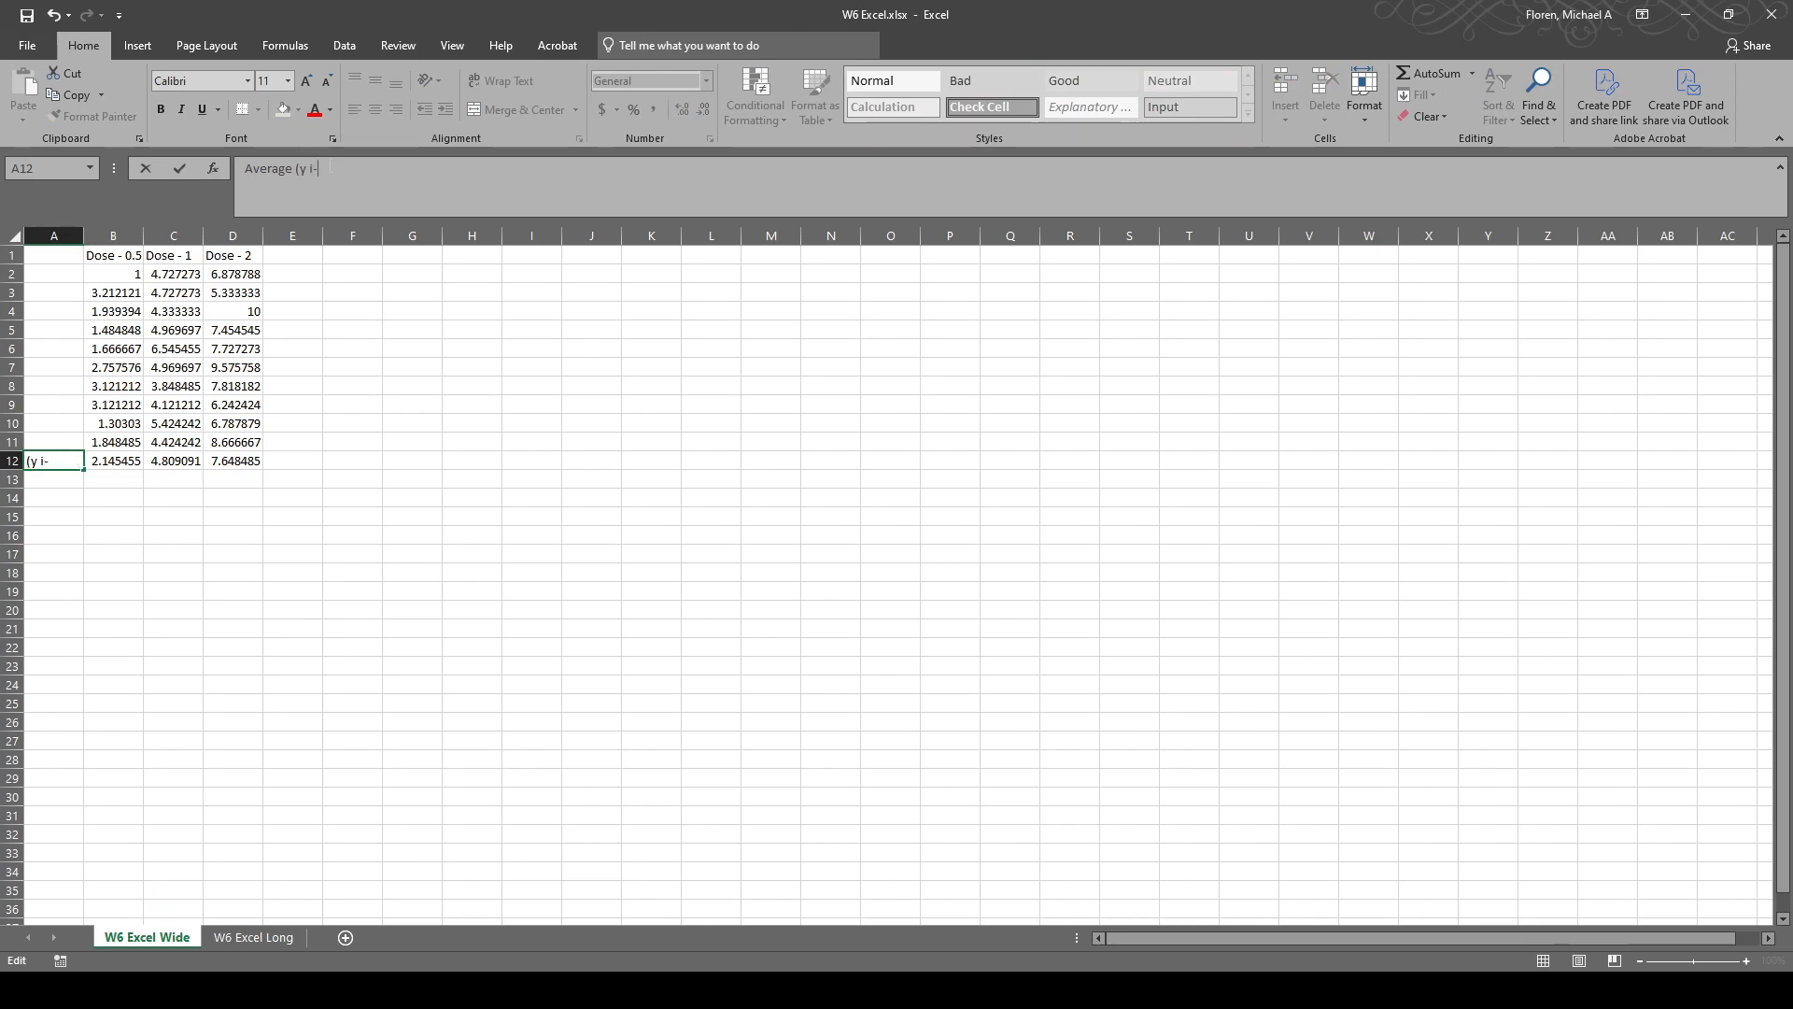
{"action": "type", "text": "dot bar"}
{"action": "key", "text": "Return"}
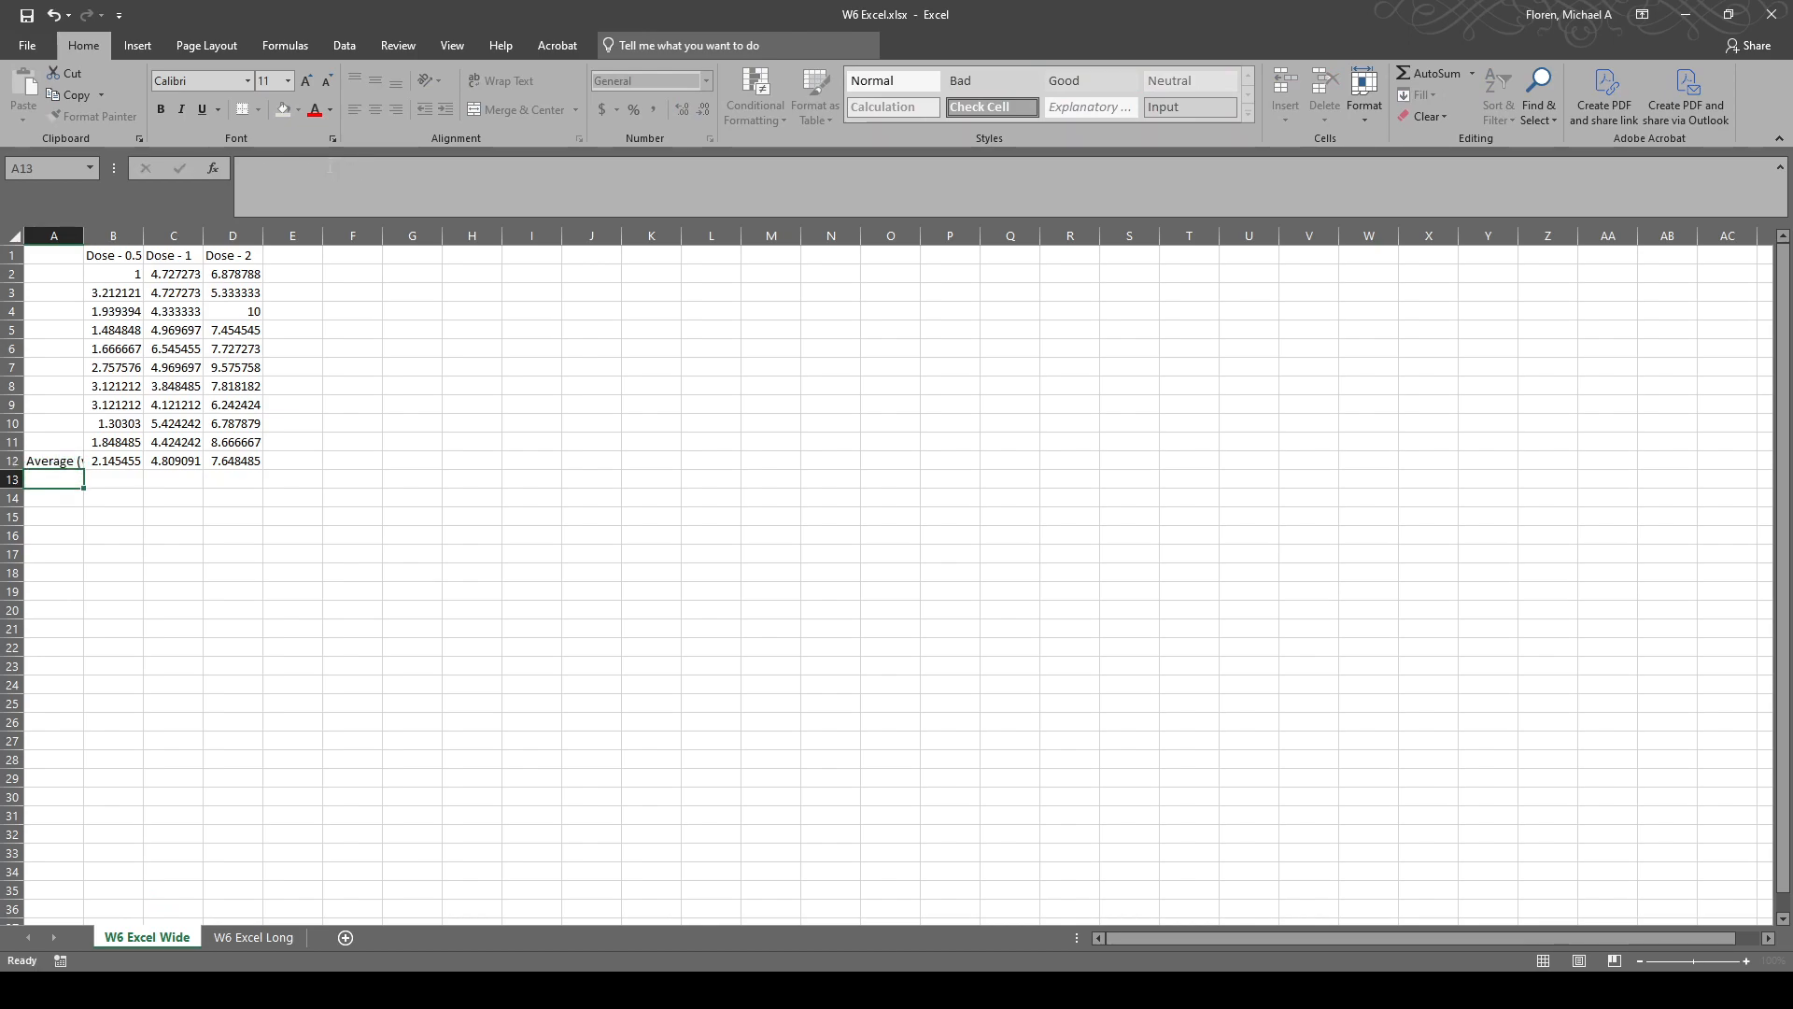
{"action": "left_click", "coordinate": [122, 463]}
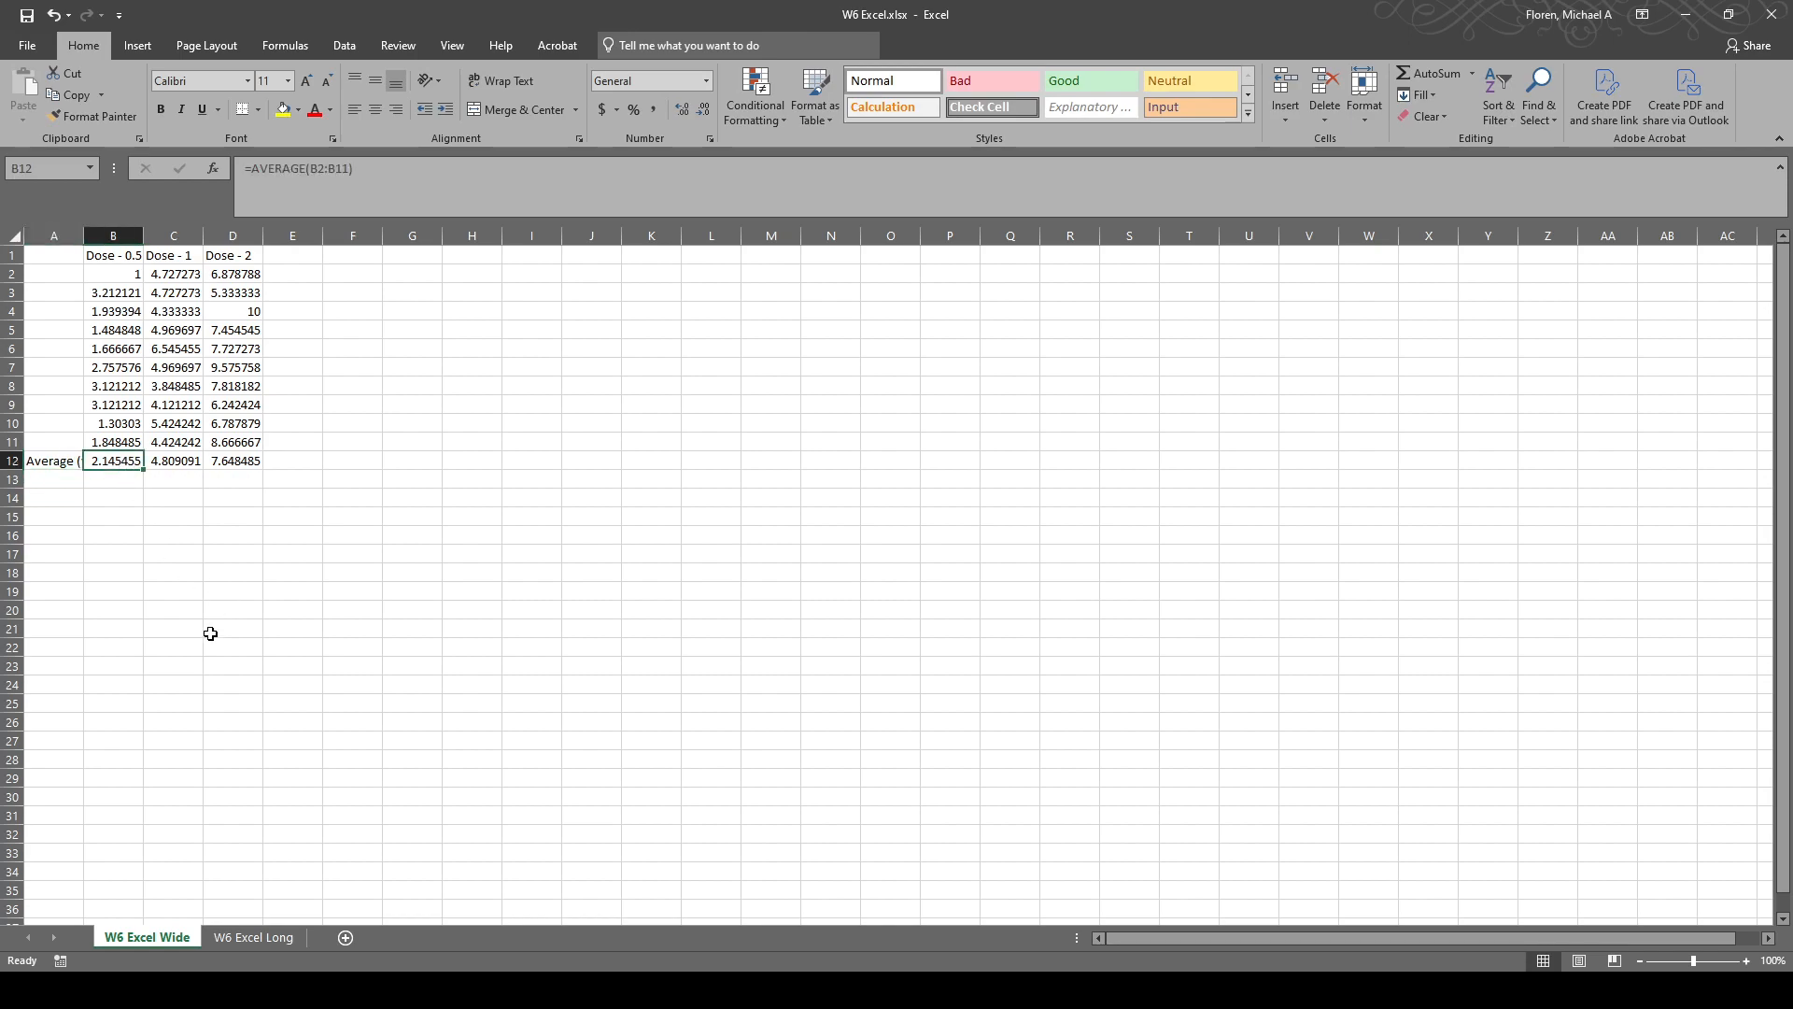
Check the averages in C12 and D12 and widen column A to fit its full row label.
{"action": "left_click", "coordinate": [175, 464]}
{"action": "left_click", "coordinate": [233, 457]}
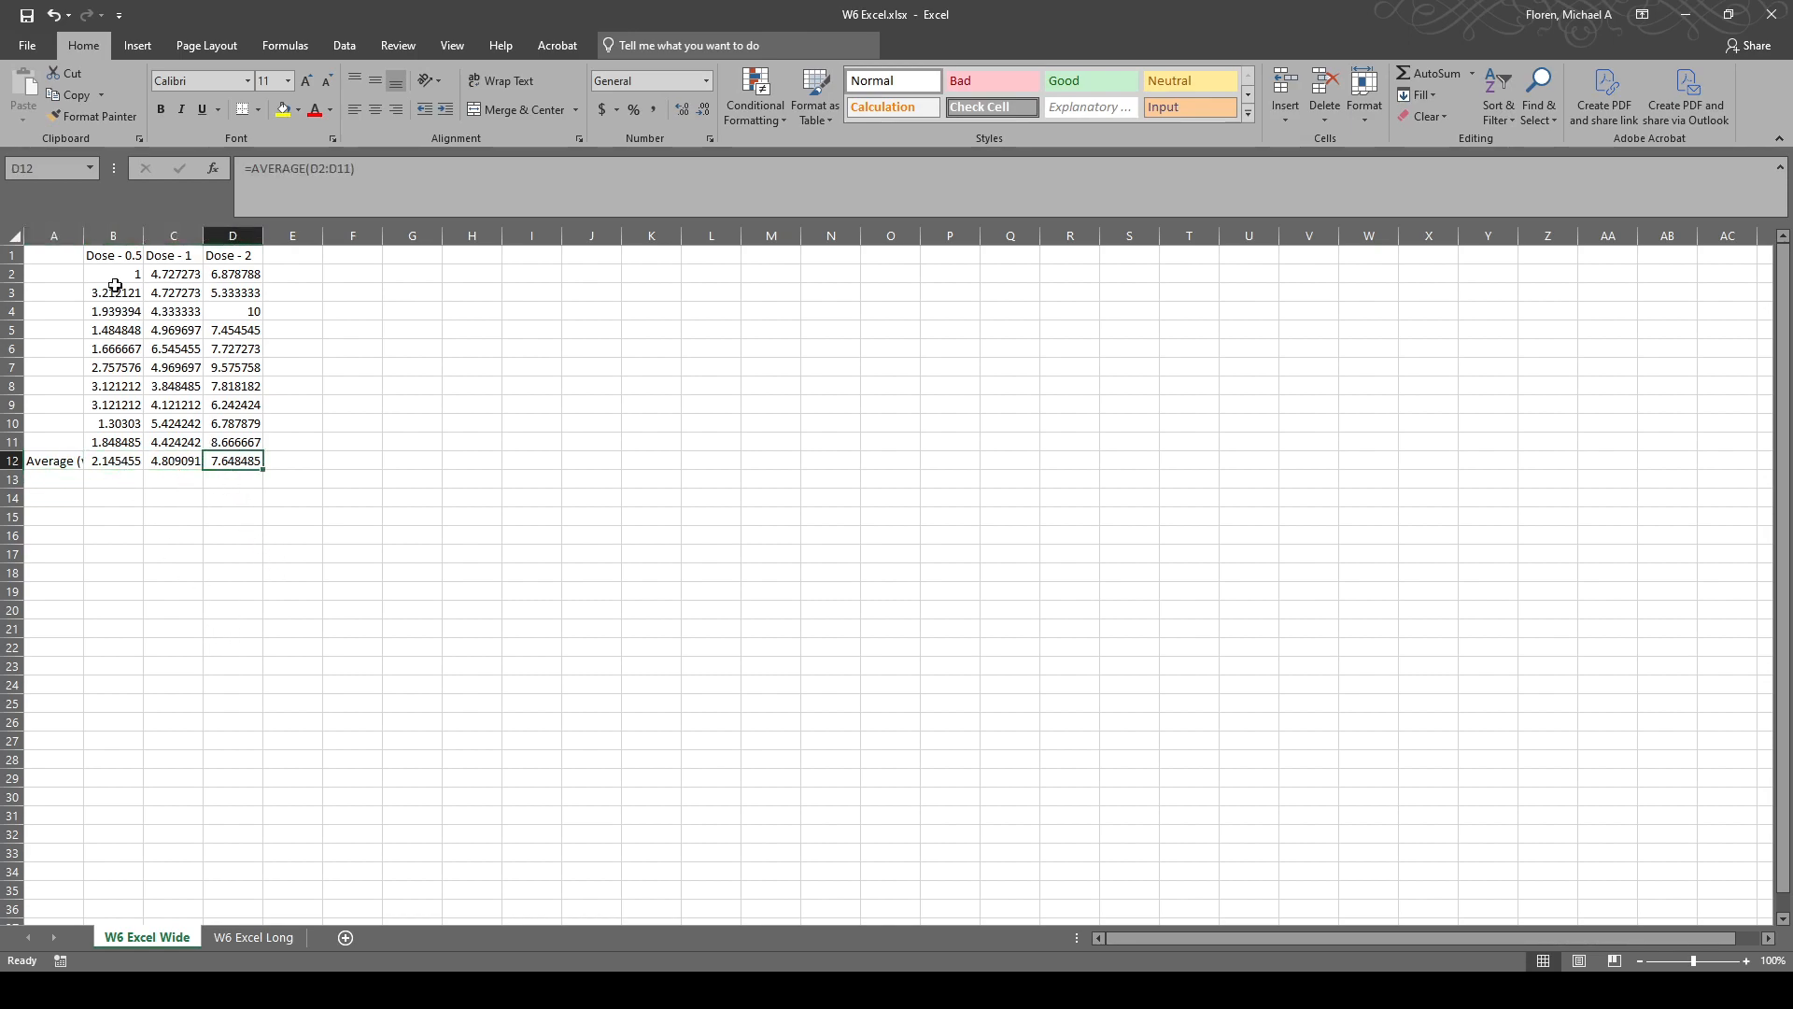
{"action": "double_click", "coordinate": [83, 236]}
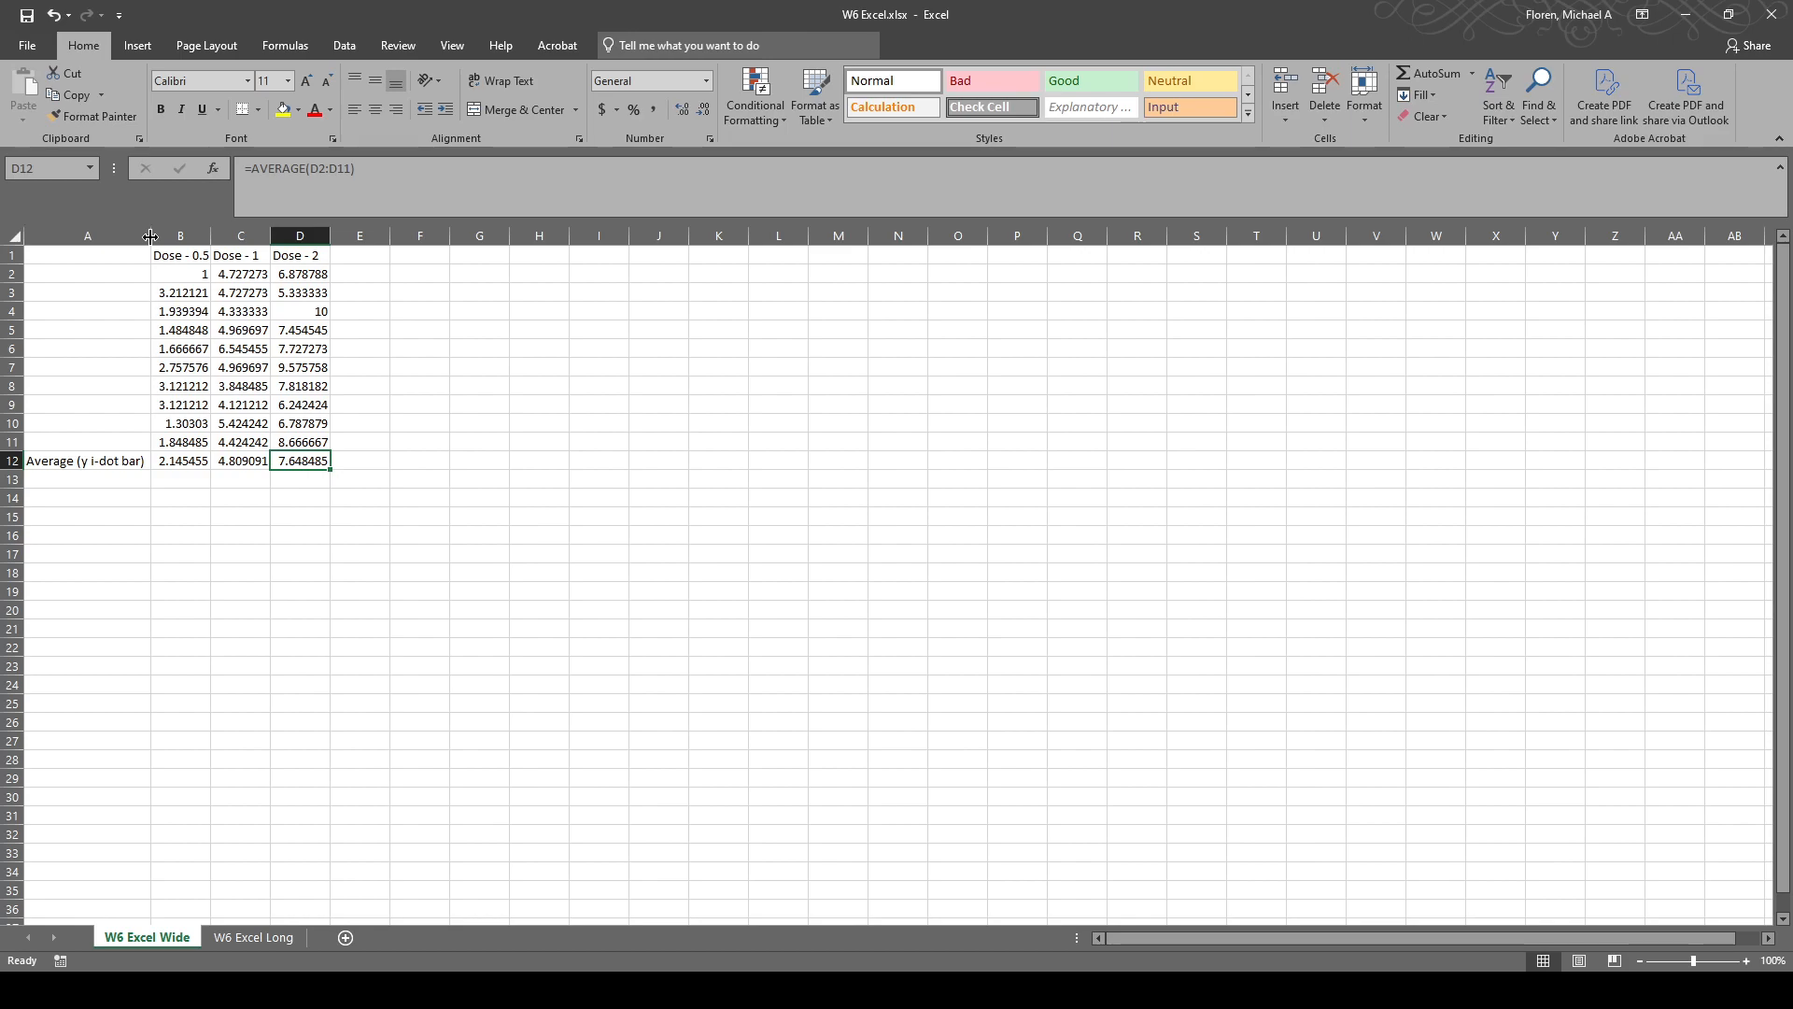
{"action": "left_click", "coordinate": [130, 462]}
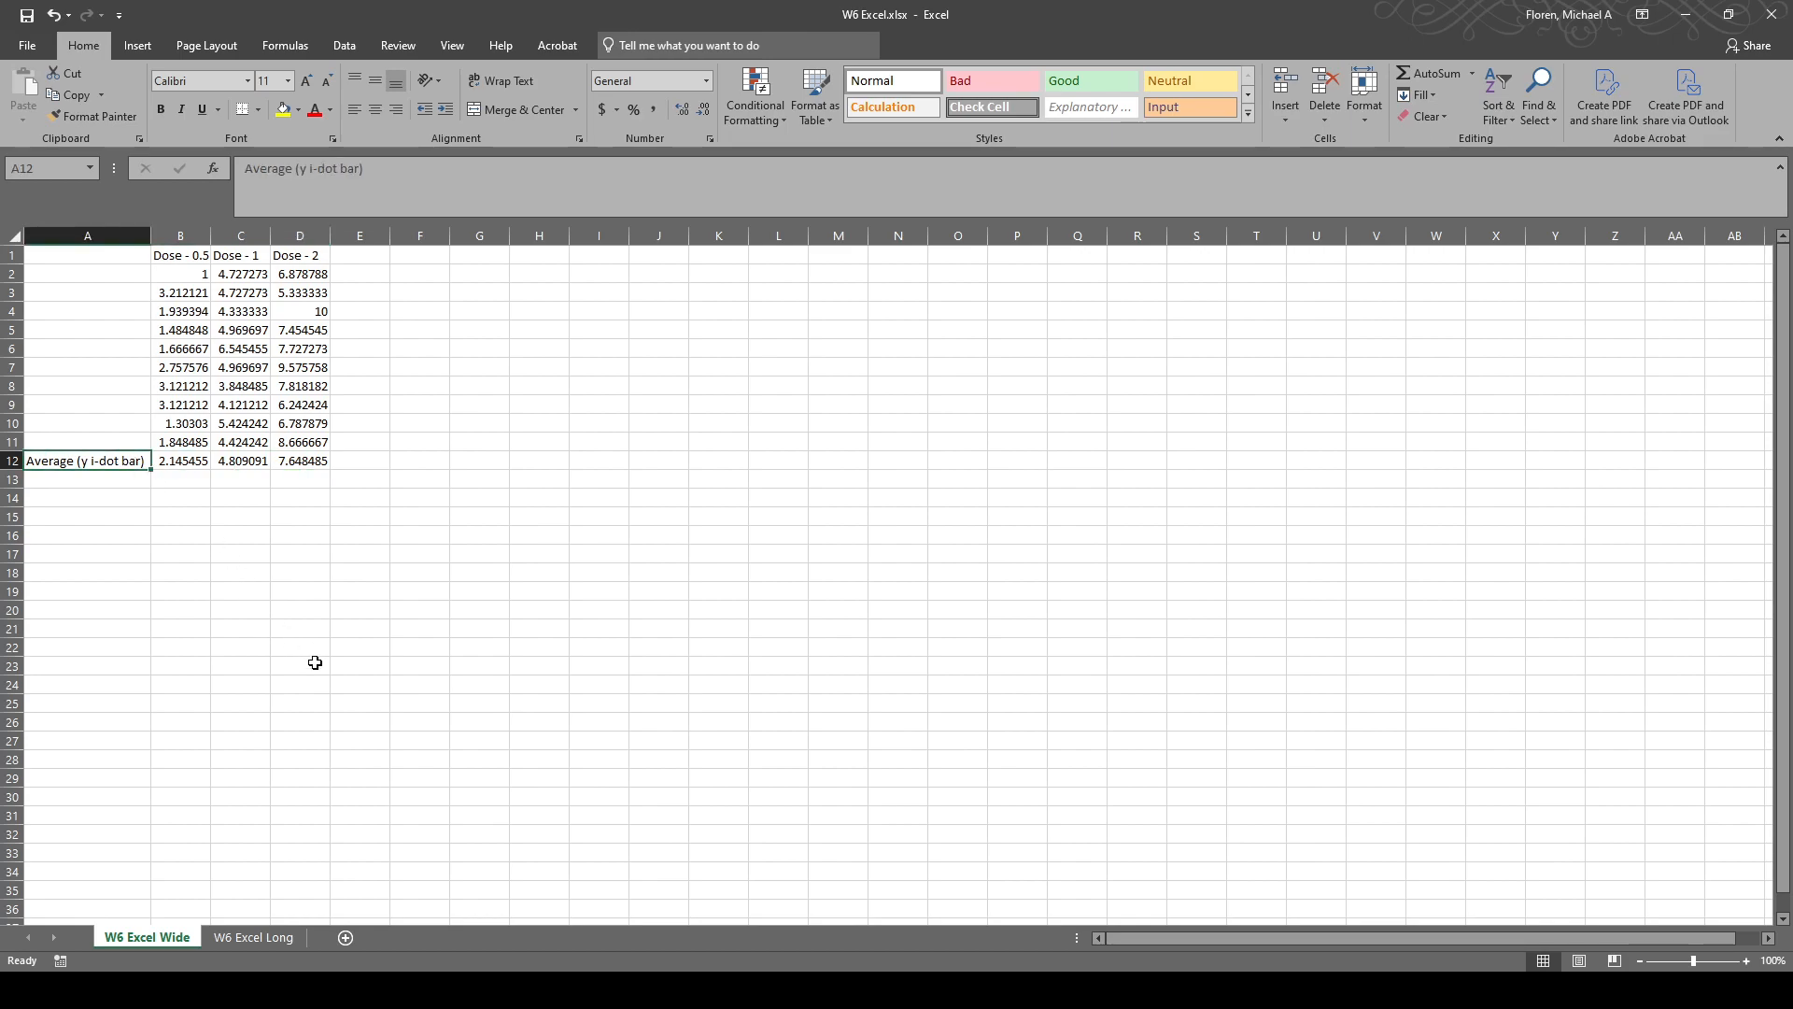
Compare the dose data block B2:D11 with the empty areas starting at F2 and J2 as room for matching tables.
{"action": "left_click", "coordinate": [373, 466]}
{"action": "left_click", "coordinate": [644, 613]}
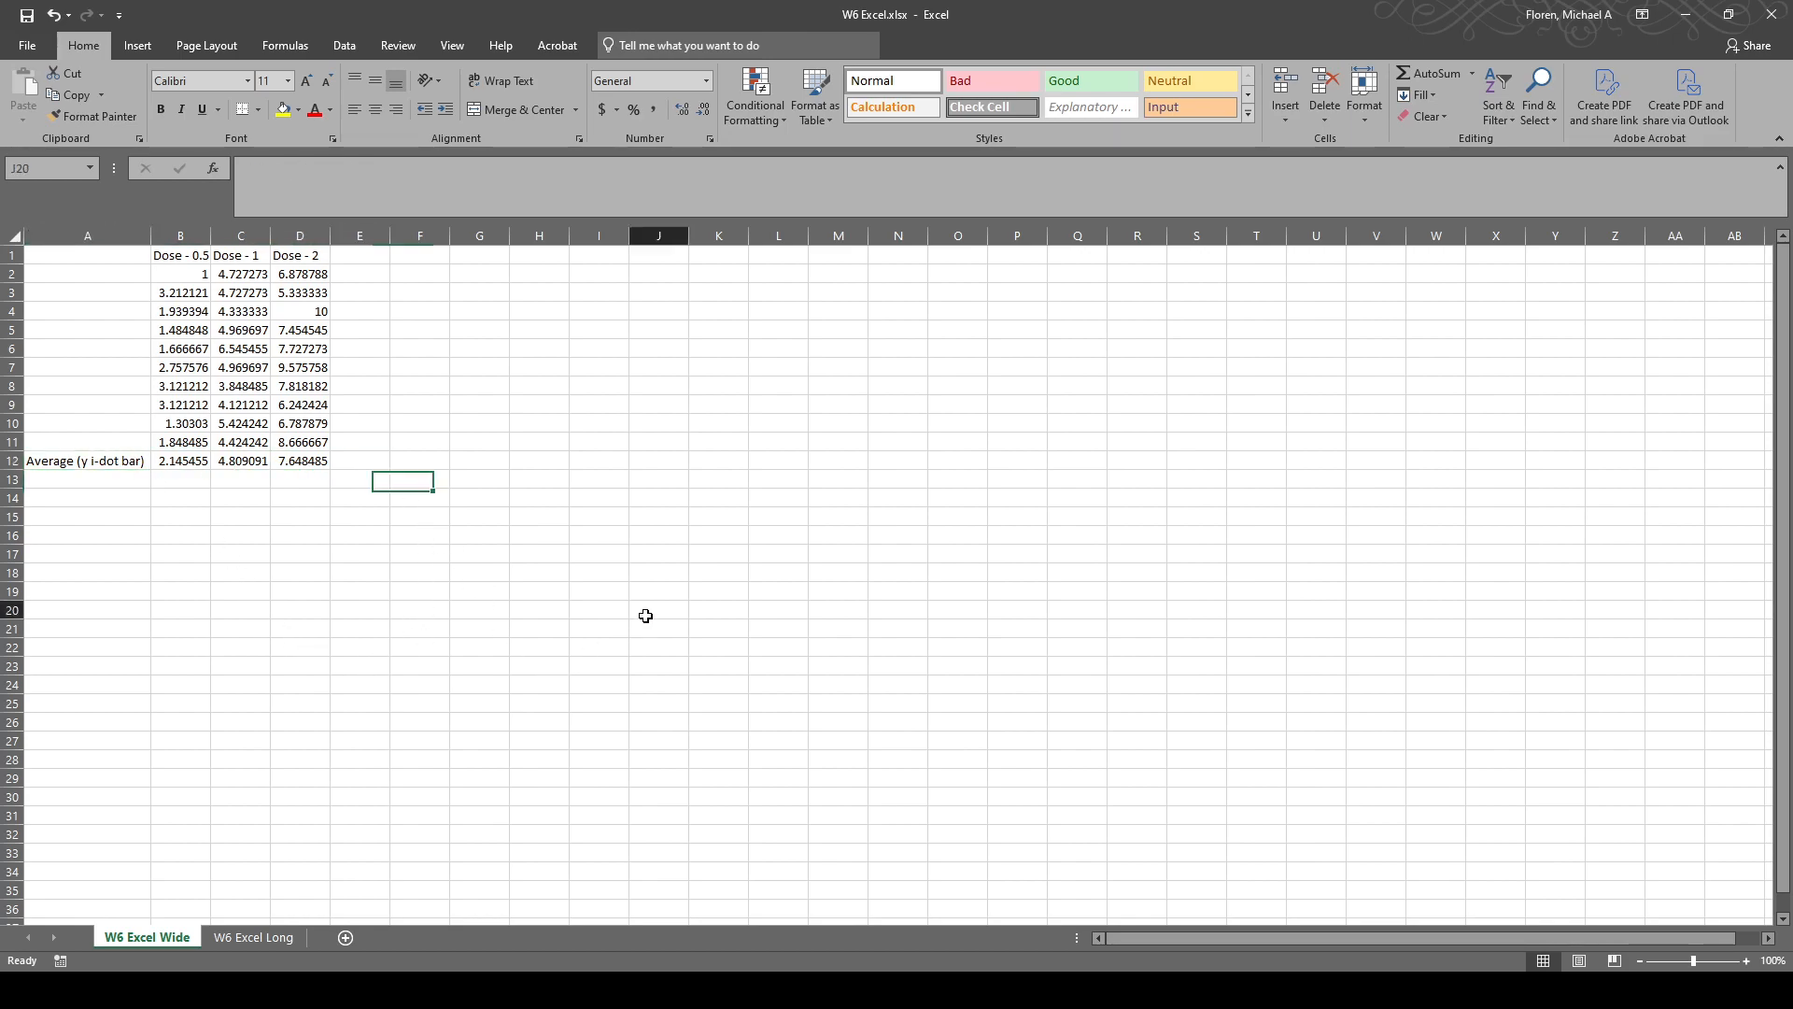
{"action": "left_click", "coordinate": [440, 459]}
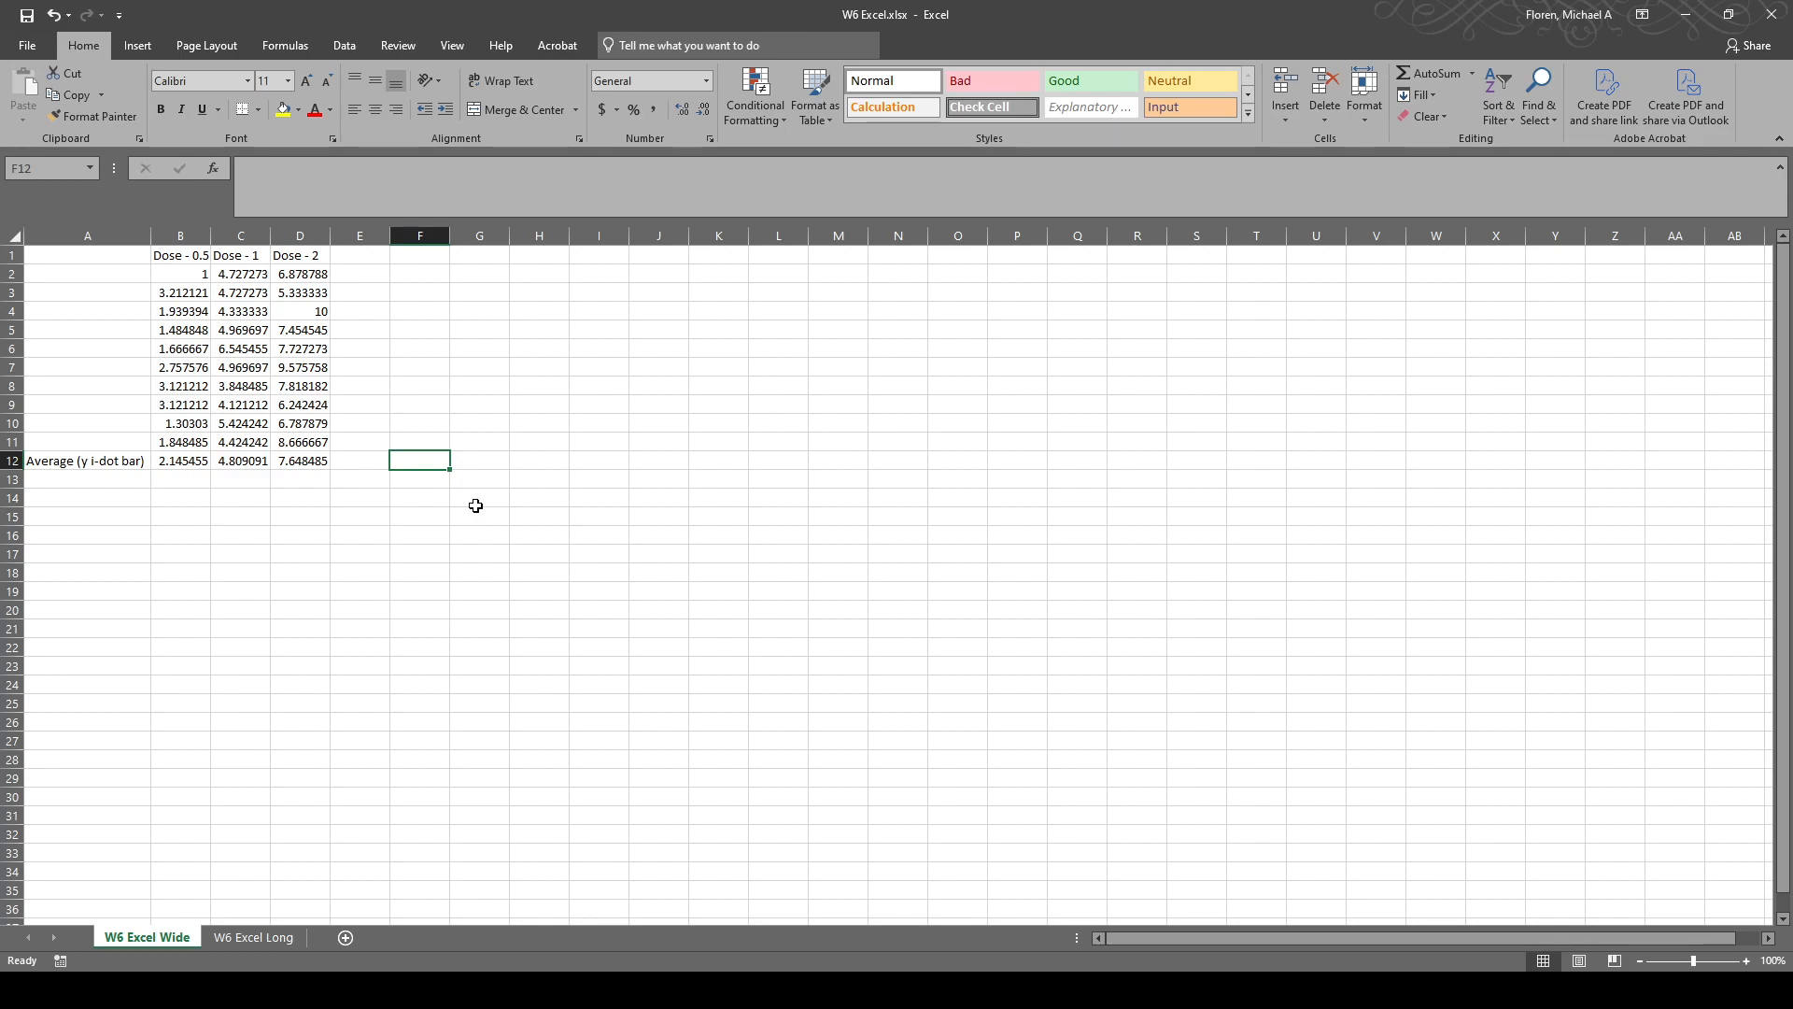
{"action": "left_click_drag", "start_coordinate": [178, 272], "coordinate": [300, 442]}
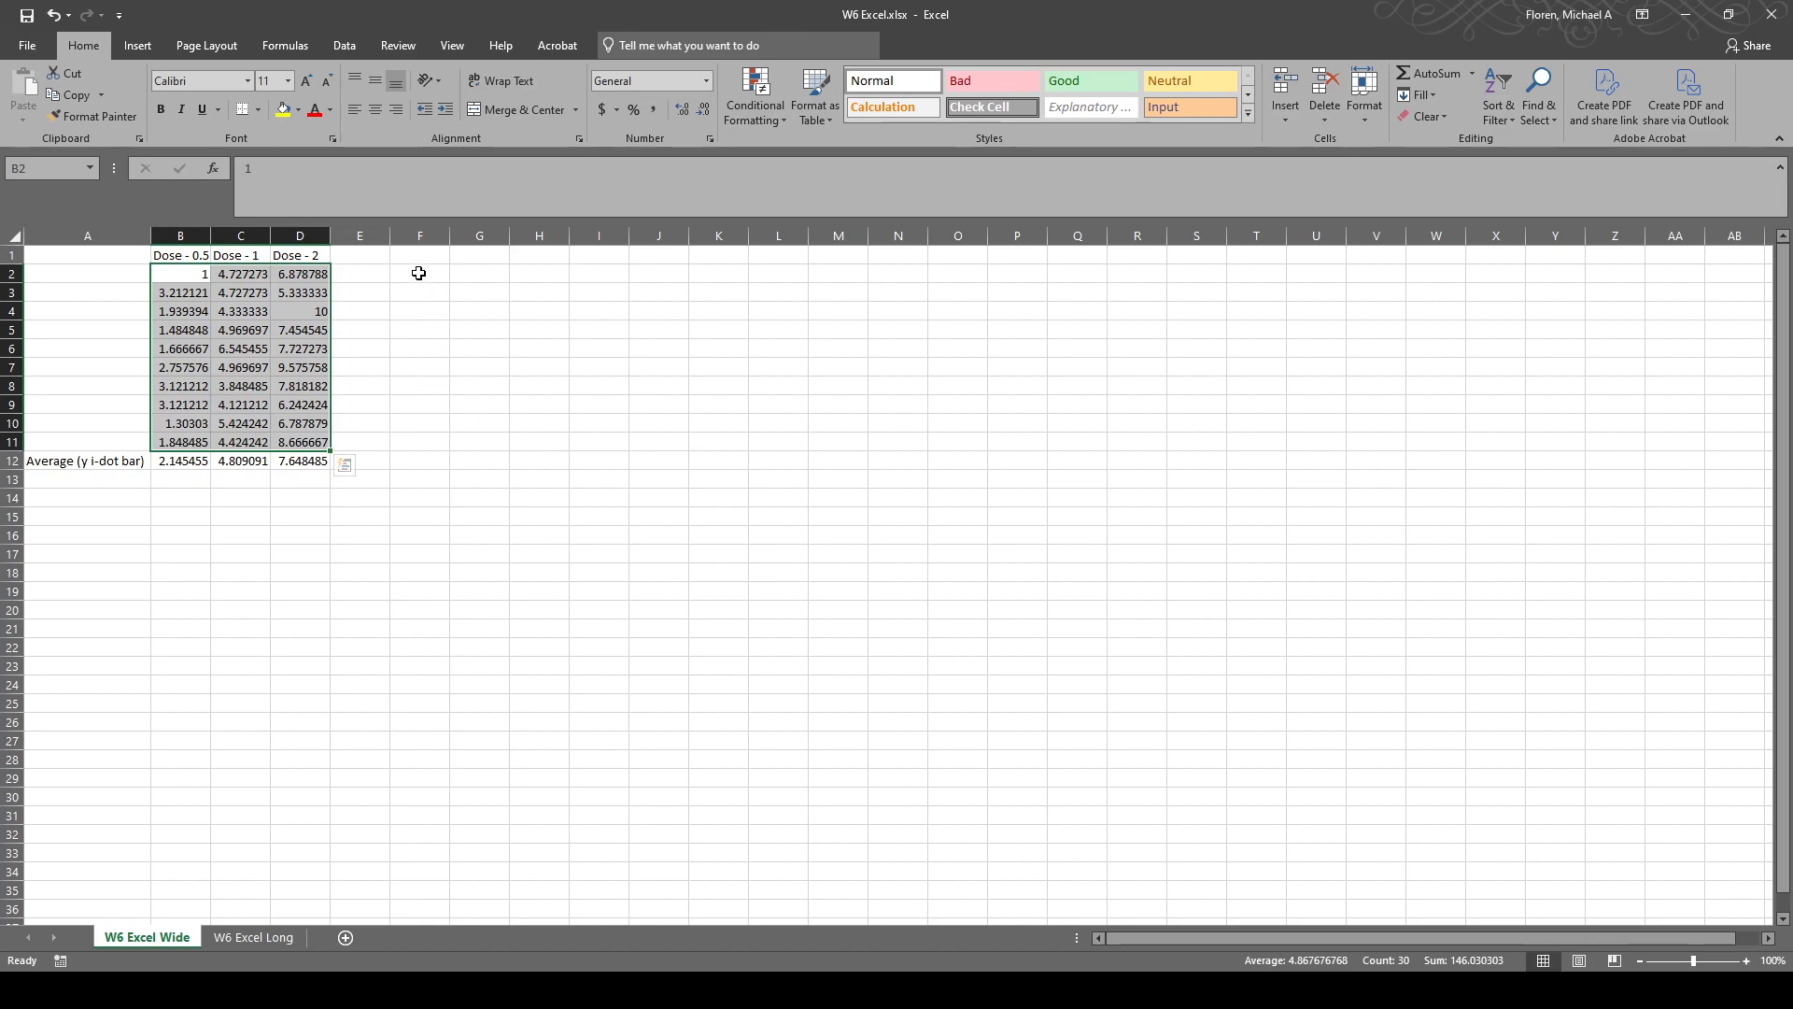
{"action": "left_click_drag", "start_coordinate": [418, 272], "coordinate": [563, 443]}
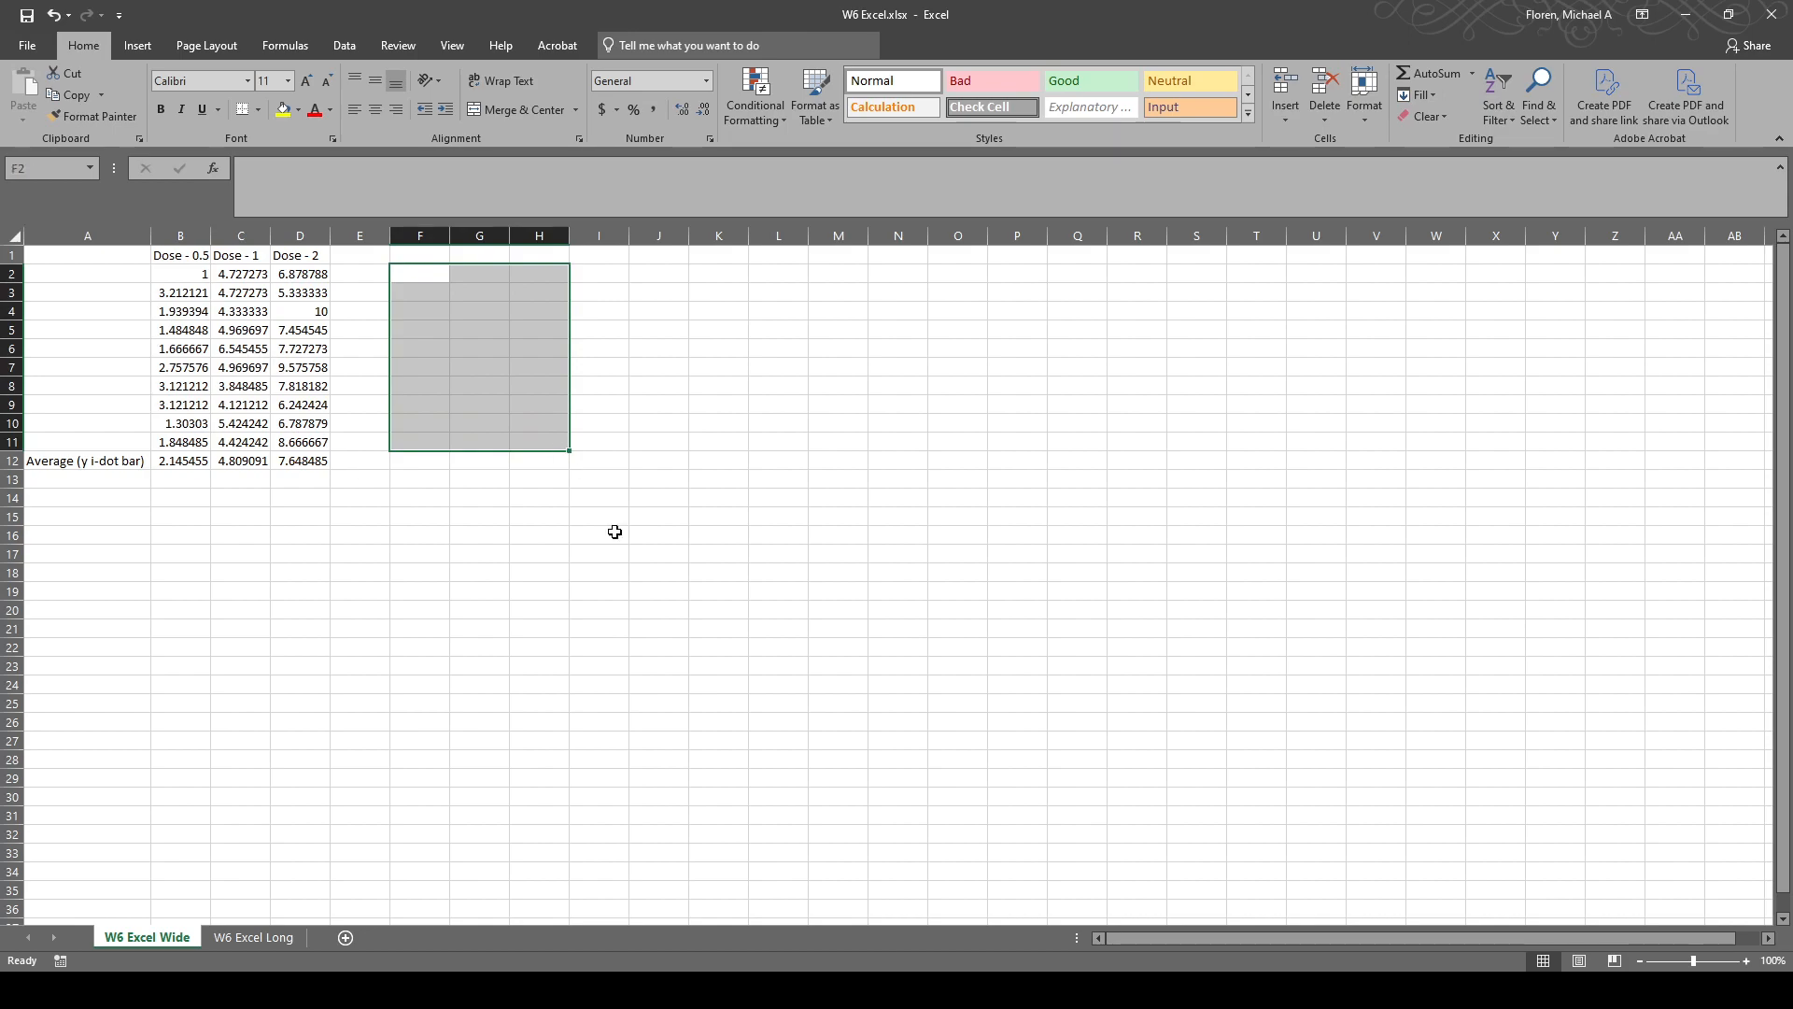
{"action": "left_click_drag", "start_coordinate": [663, 272], "coordinate": [799, 462]}
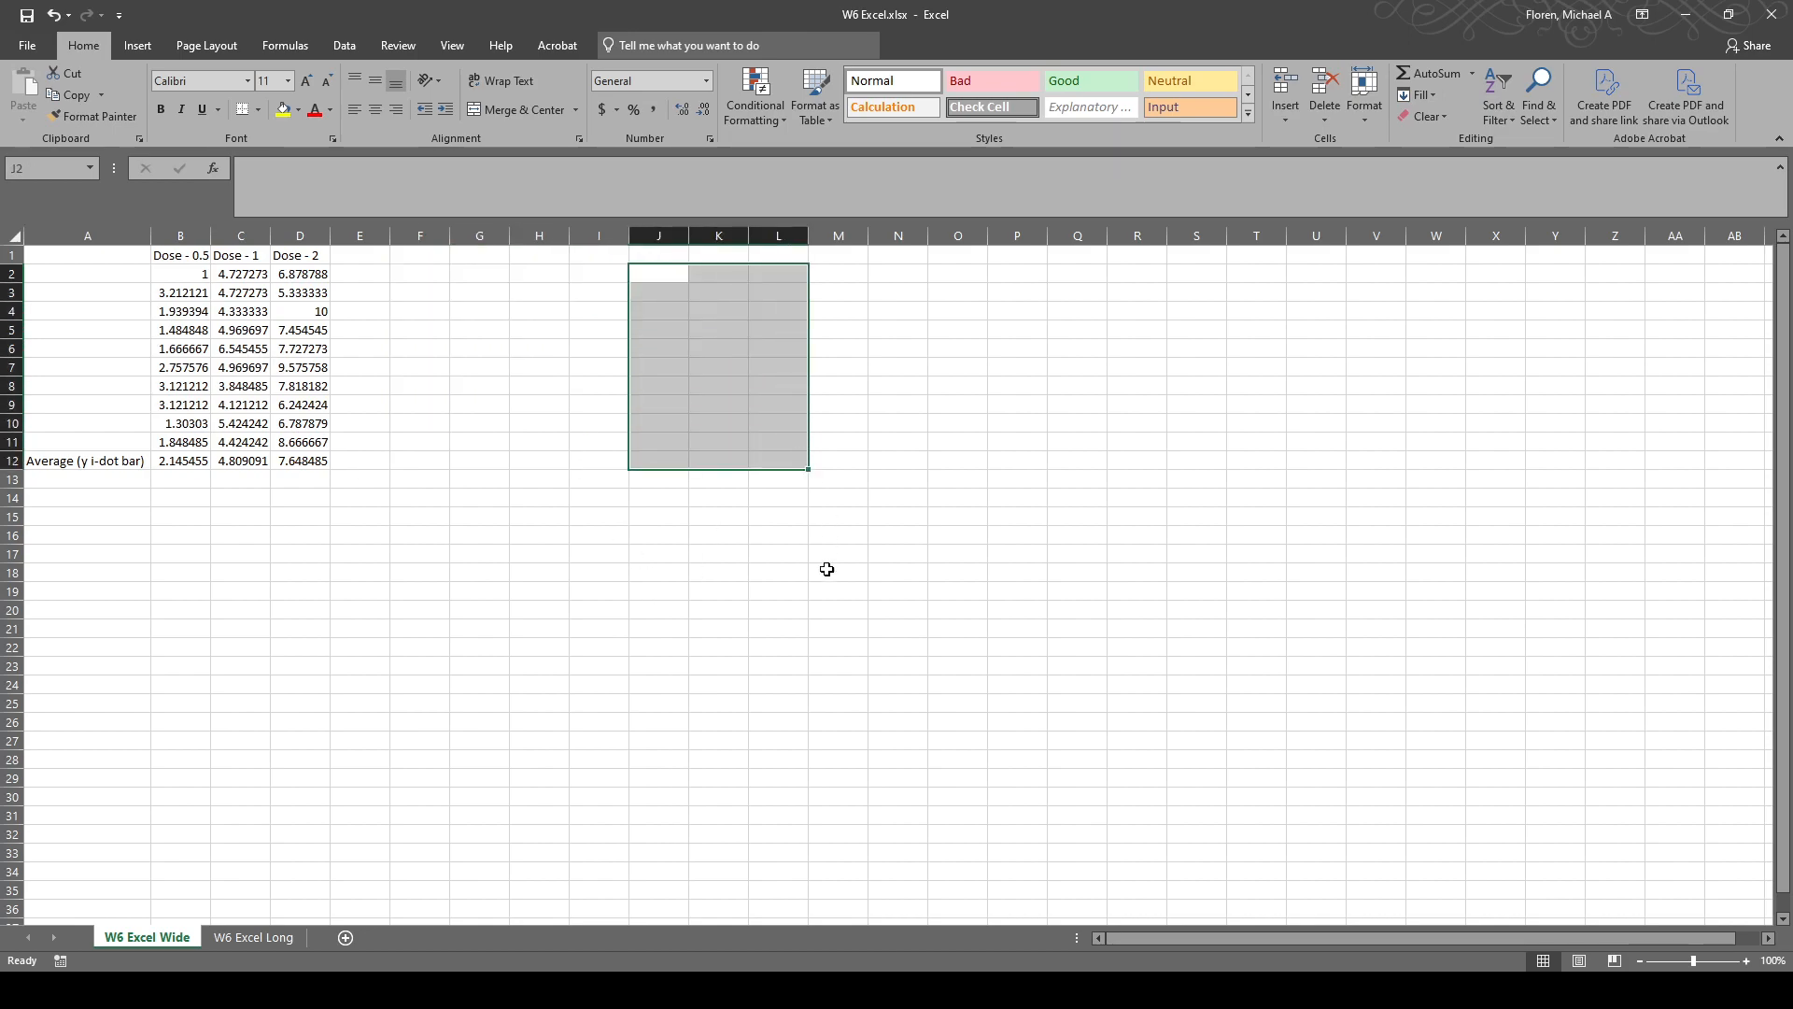
{"action": "left_click_drag", "start_coordinate": [422, 273], "coordinate": [547, 453]}
{"action": "left_click_drag", "start_coordinate": [663, 274], "coordinate": [776, 460]}
{"action": "left_click", "coordinate": [564, 500]}
Label row 13 "Grand mean" in column A, directly below the average label.
{"action": "left_click", "coordinate": [134, 497]}
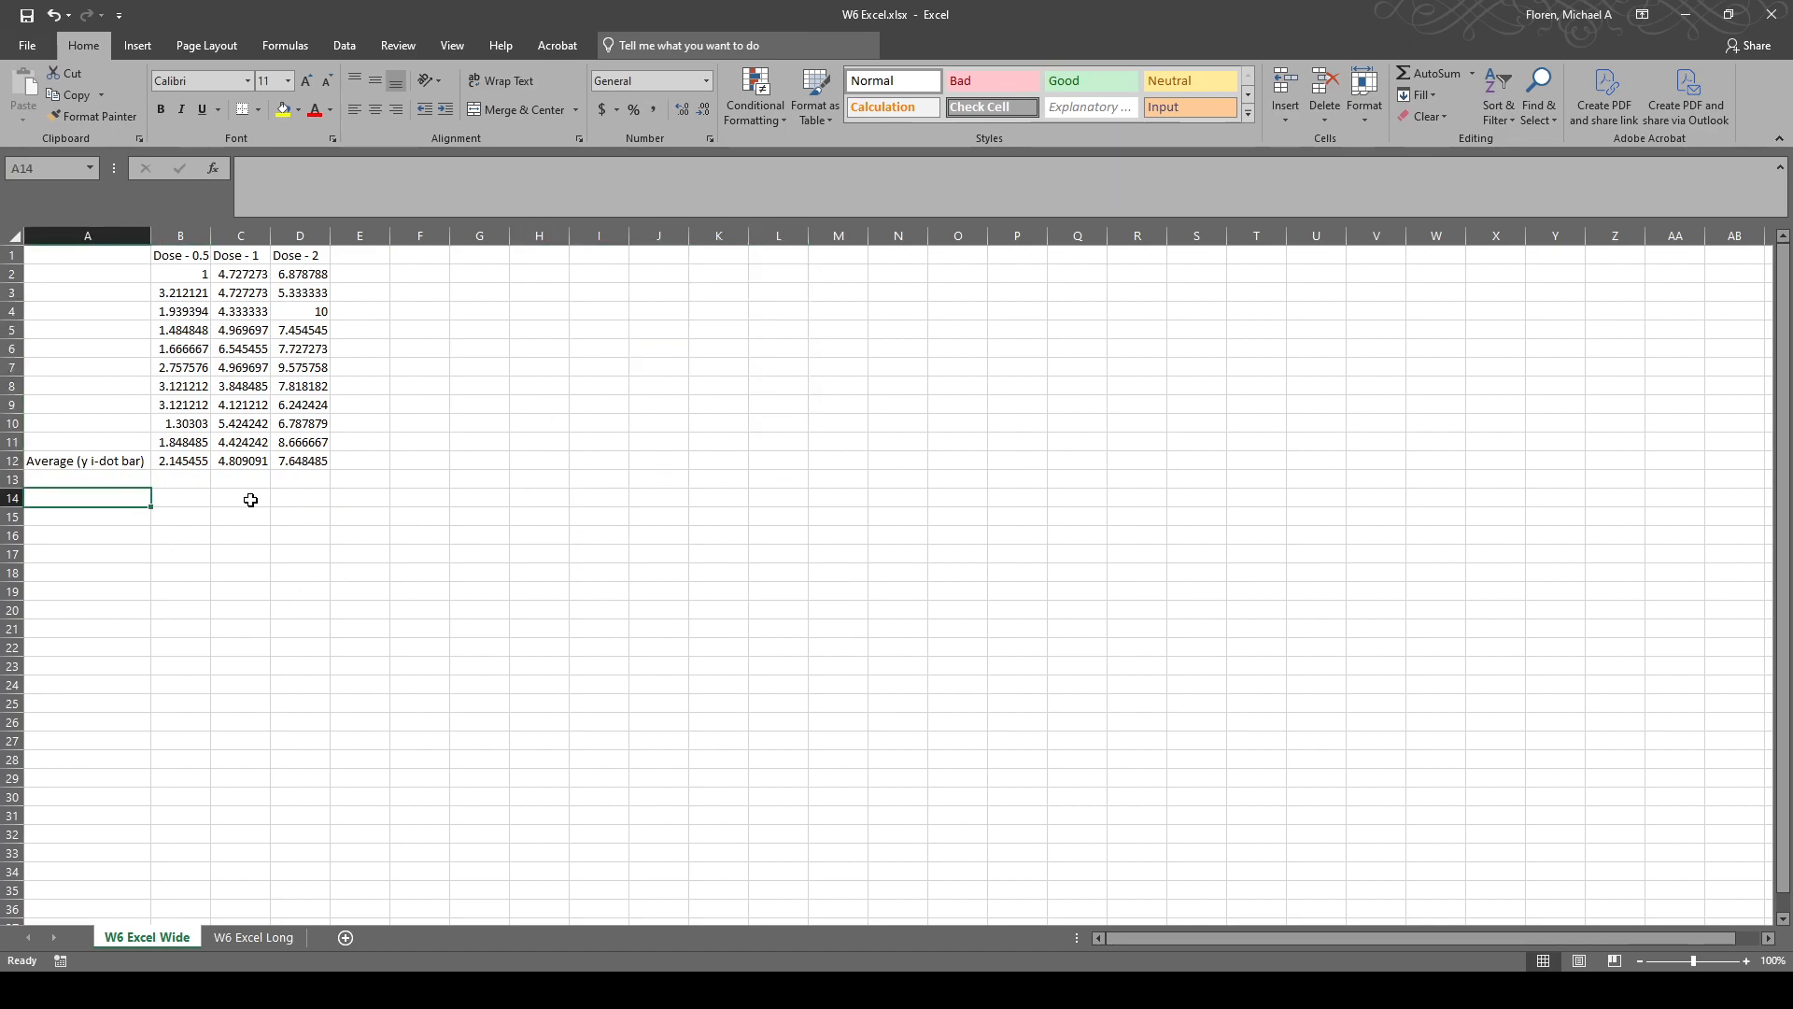
{"action": "key", "text": "Up"}
{"action": "type", "text": "Grand mean"}
{"action": "key", "text": "Tab"}
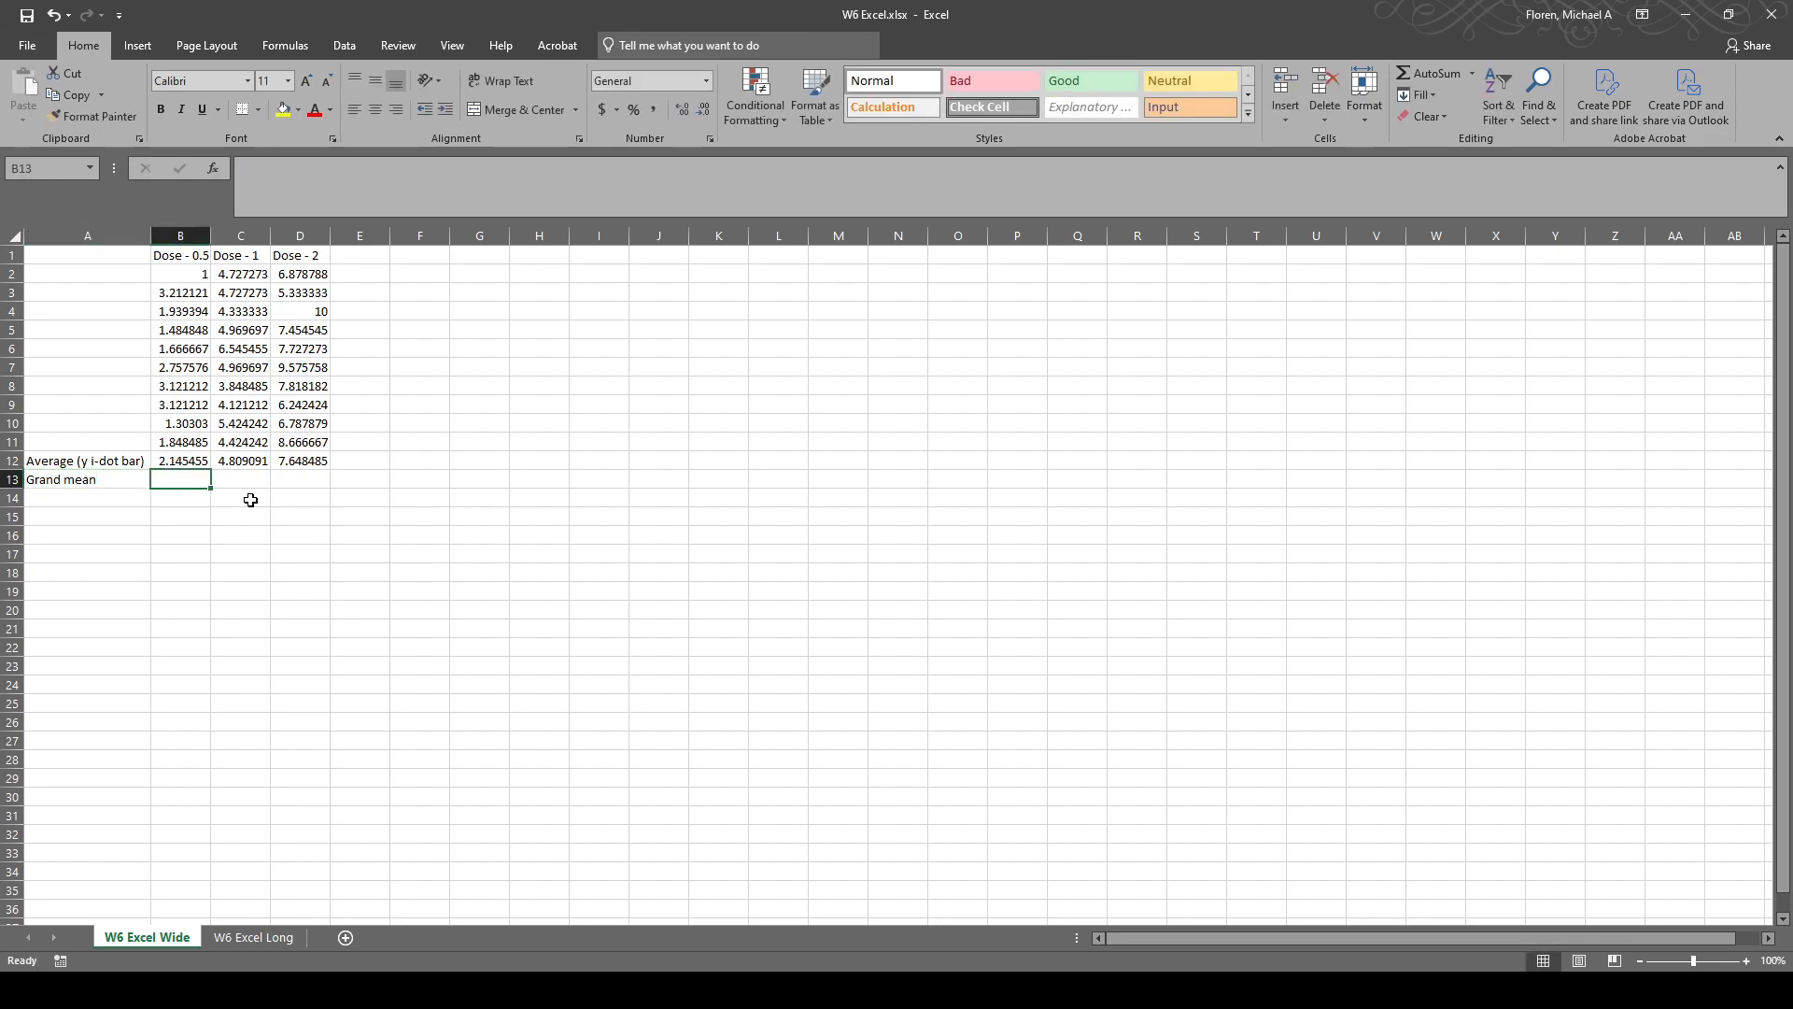
Calculate the average of all dose values in B13 with =AVERAGE(B2:D11) and check the range it covers.
{"action": "left_click_drag", "start_coordinate": [320, 435], "coordinate": [178, 275]}
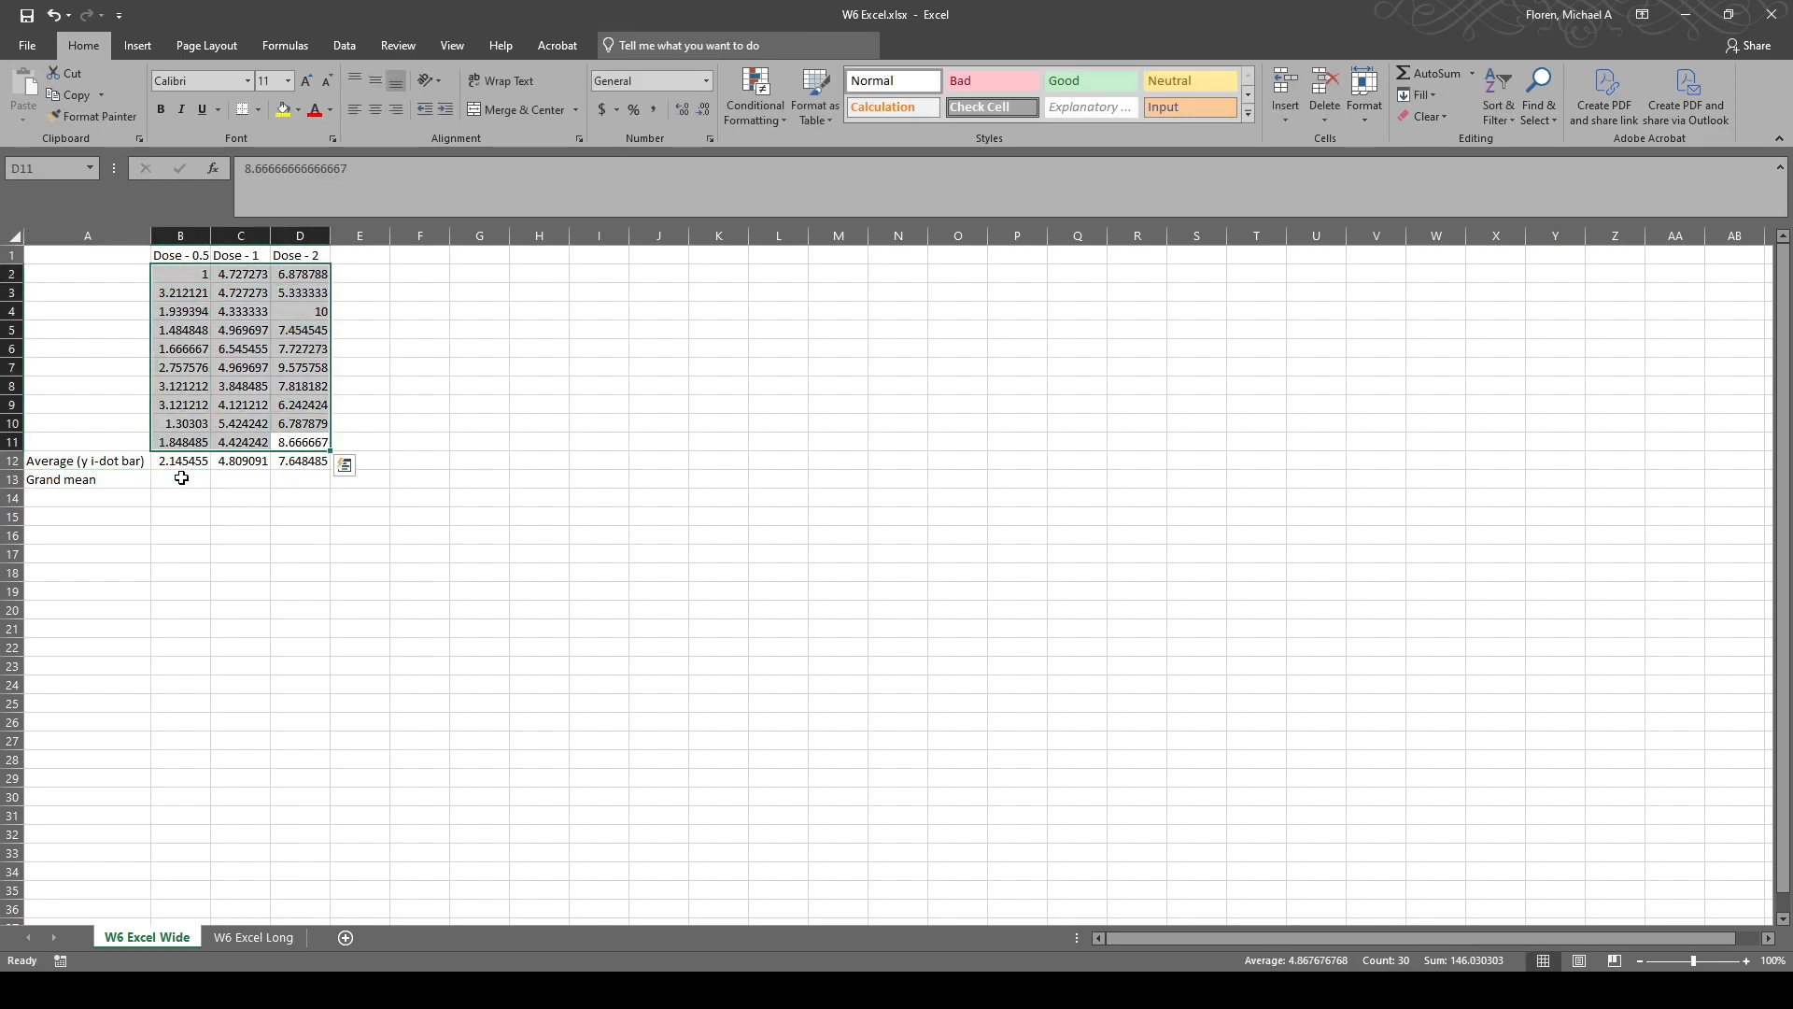
{"action": "left_click", "coordinate": [174, 480]}
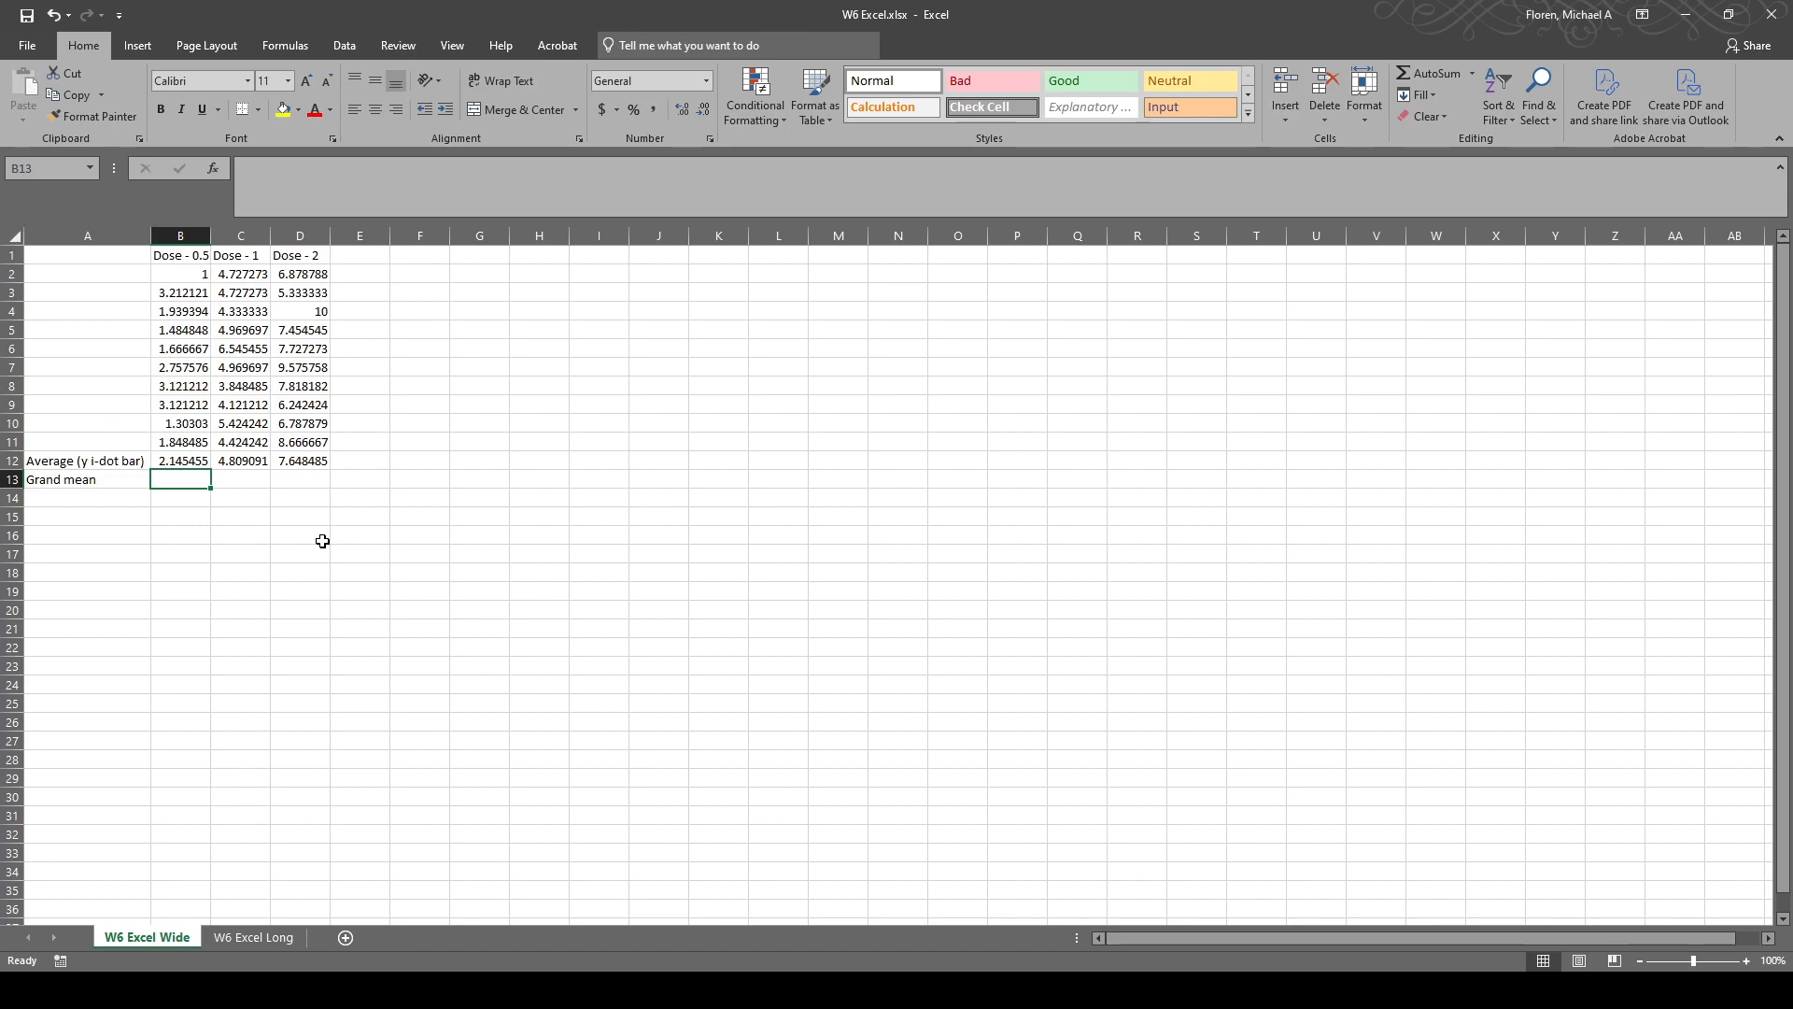
{"action": "type", "text": "=ave"}
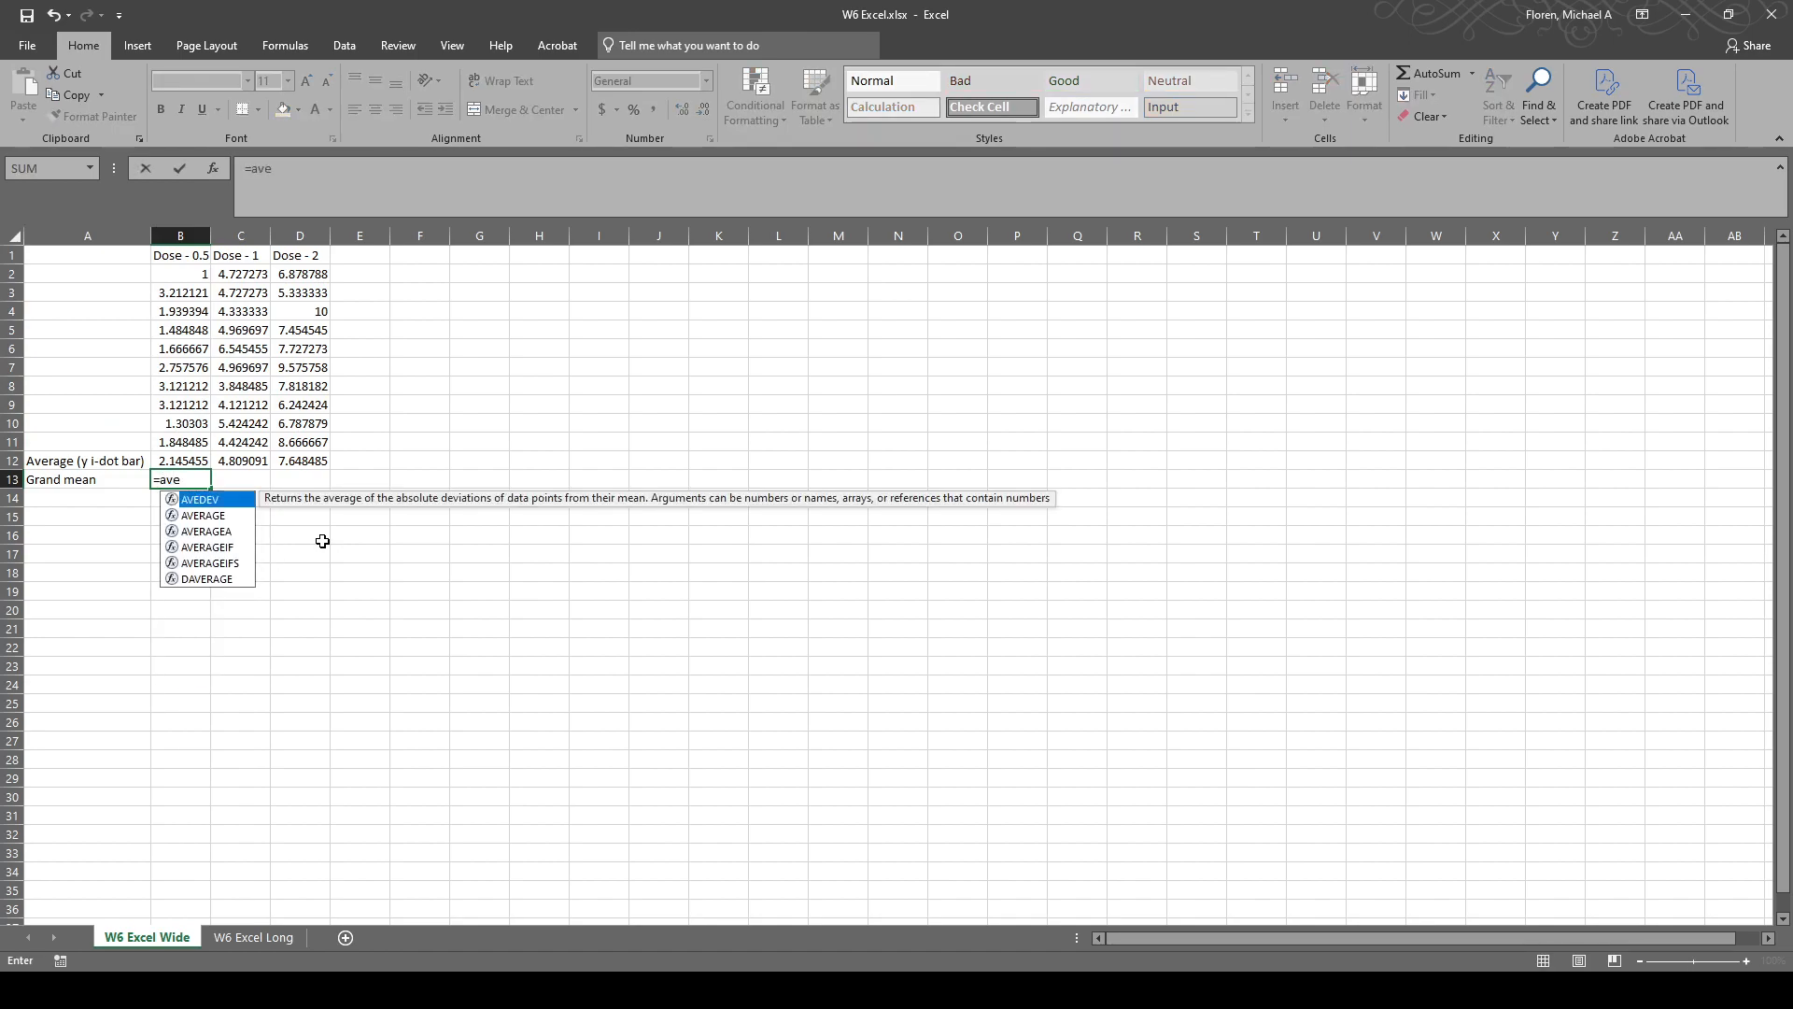
{"action": "key", "text": "Down"}
{"action": "key", "text": "Tab"}
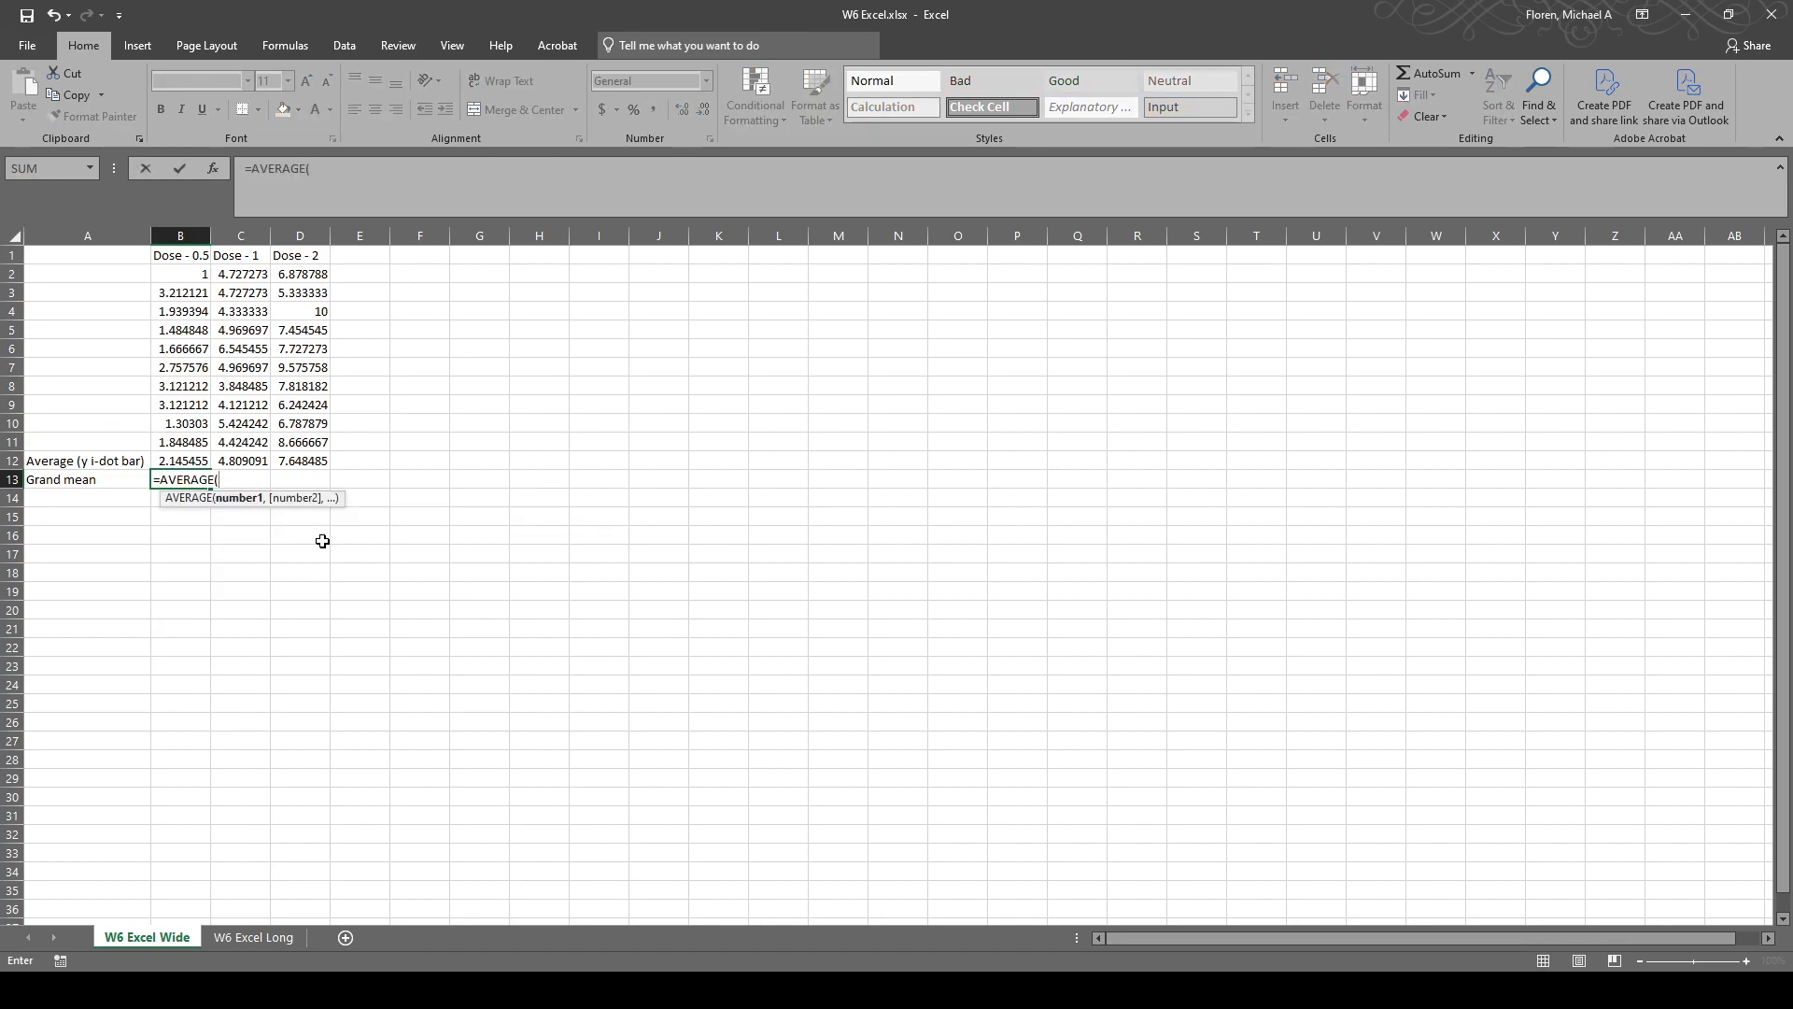
{"action": "left_click_drag", "start_coordinate": [184, 271], "coordinate": [322, 446]}
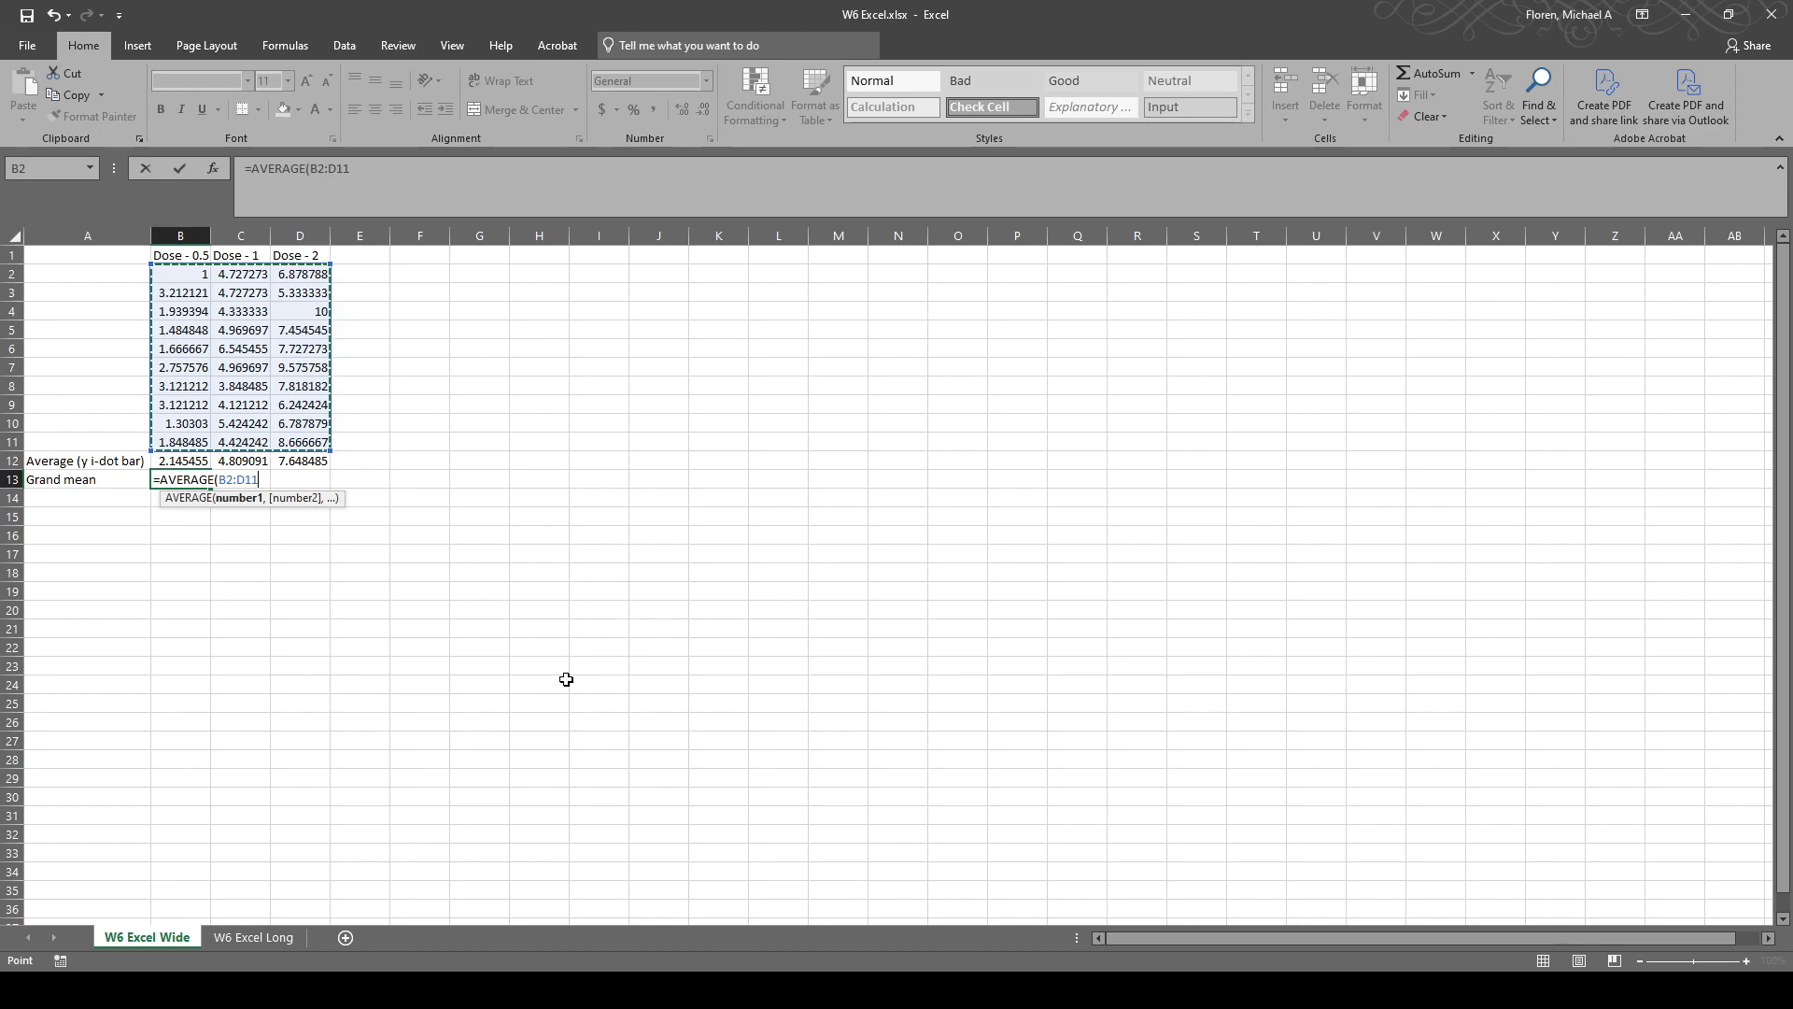
{"action": "type", "text": ")"}
{"action": "key", "text": "Return"}
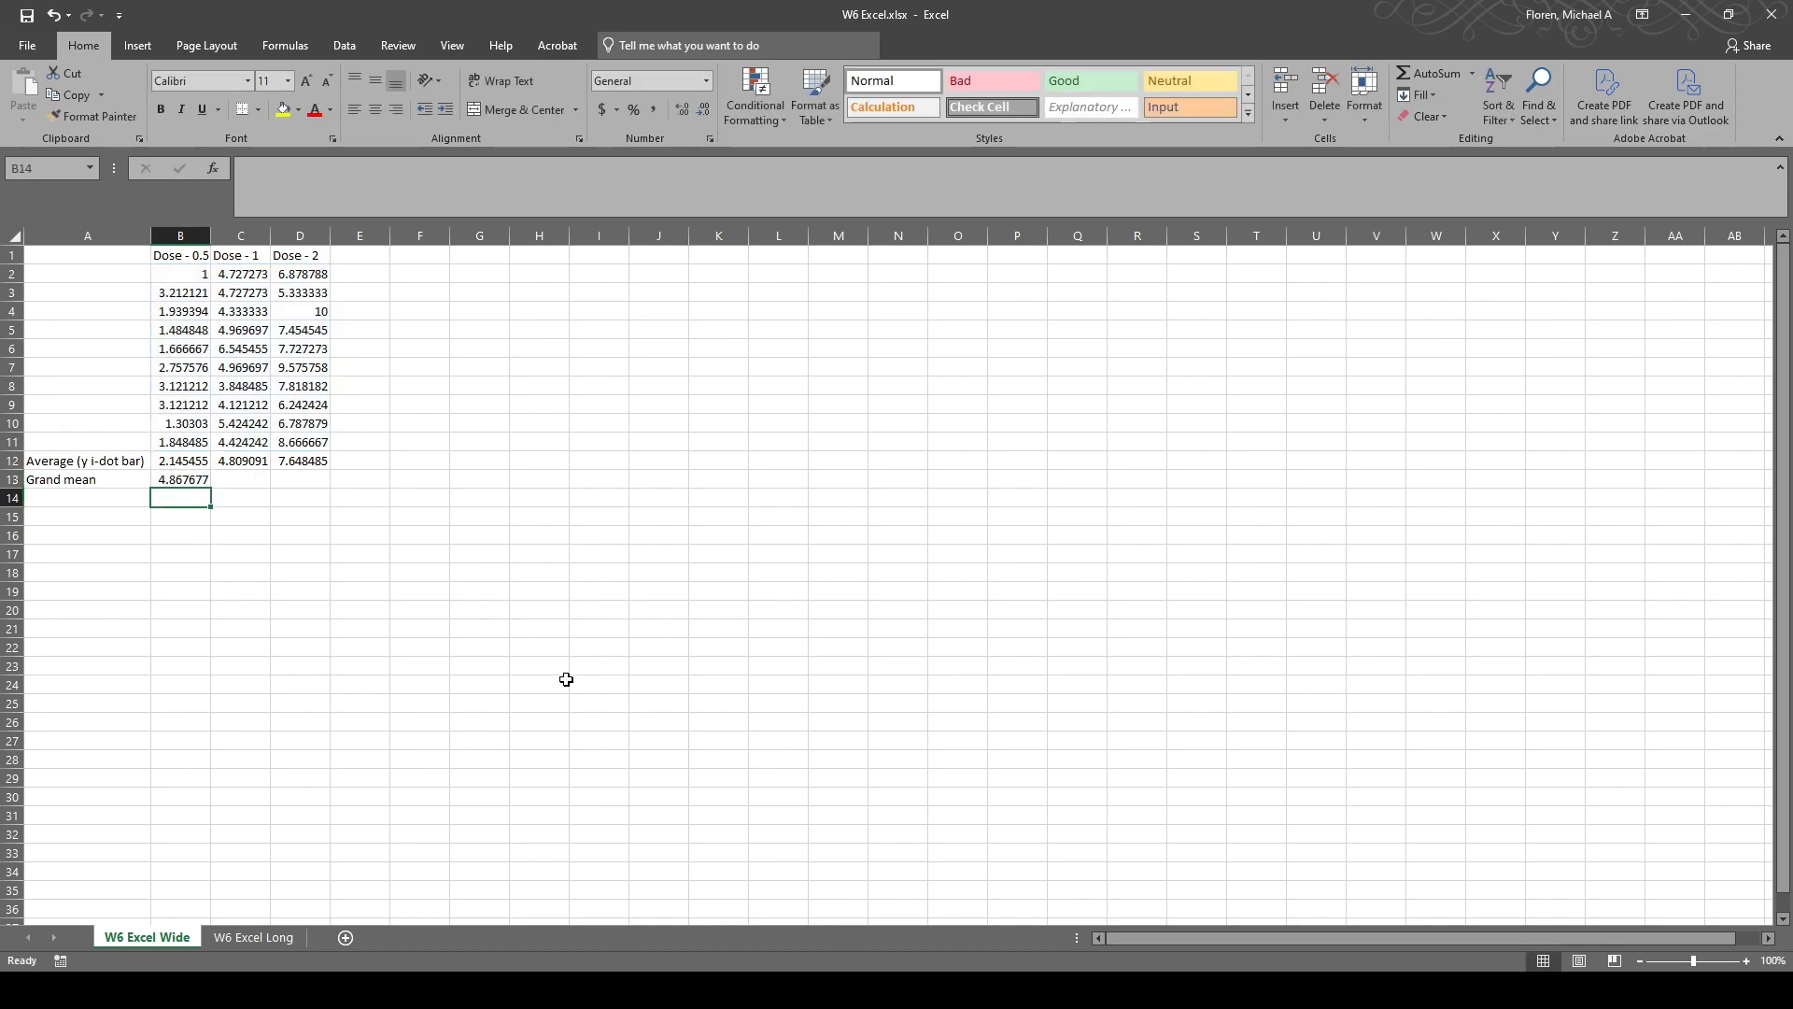
{"action": "left_click", "coordinate": [180, 480]}
{"action": "left_click_drag", "start_coordinate": [186, 283], "coordinate": [317, 435]}
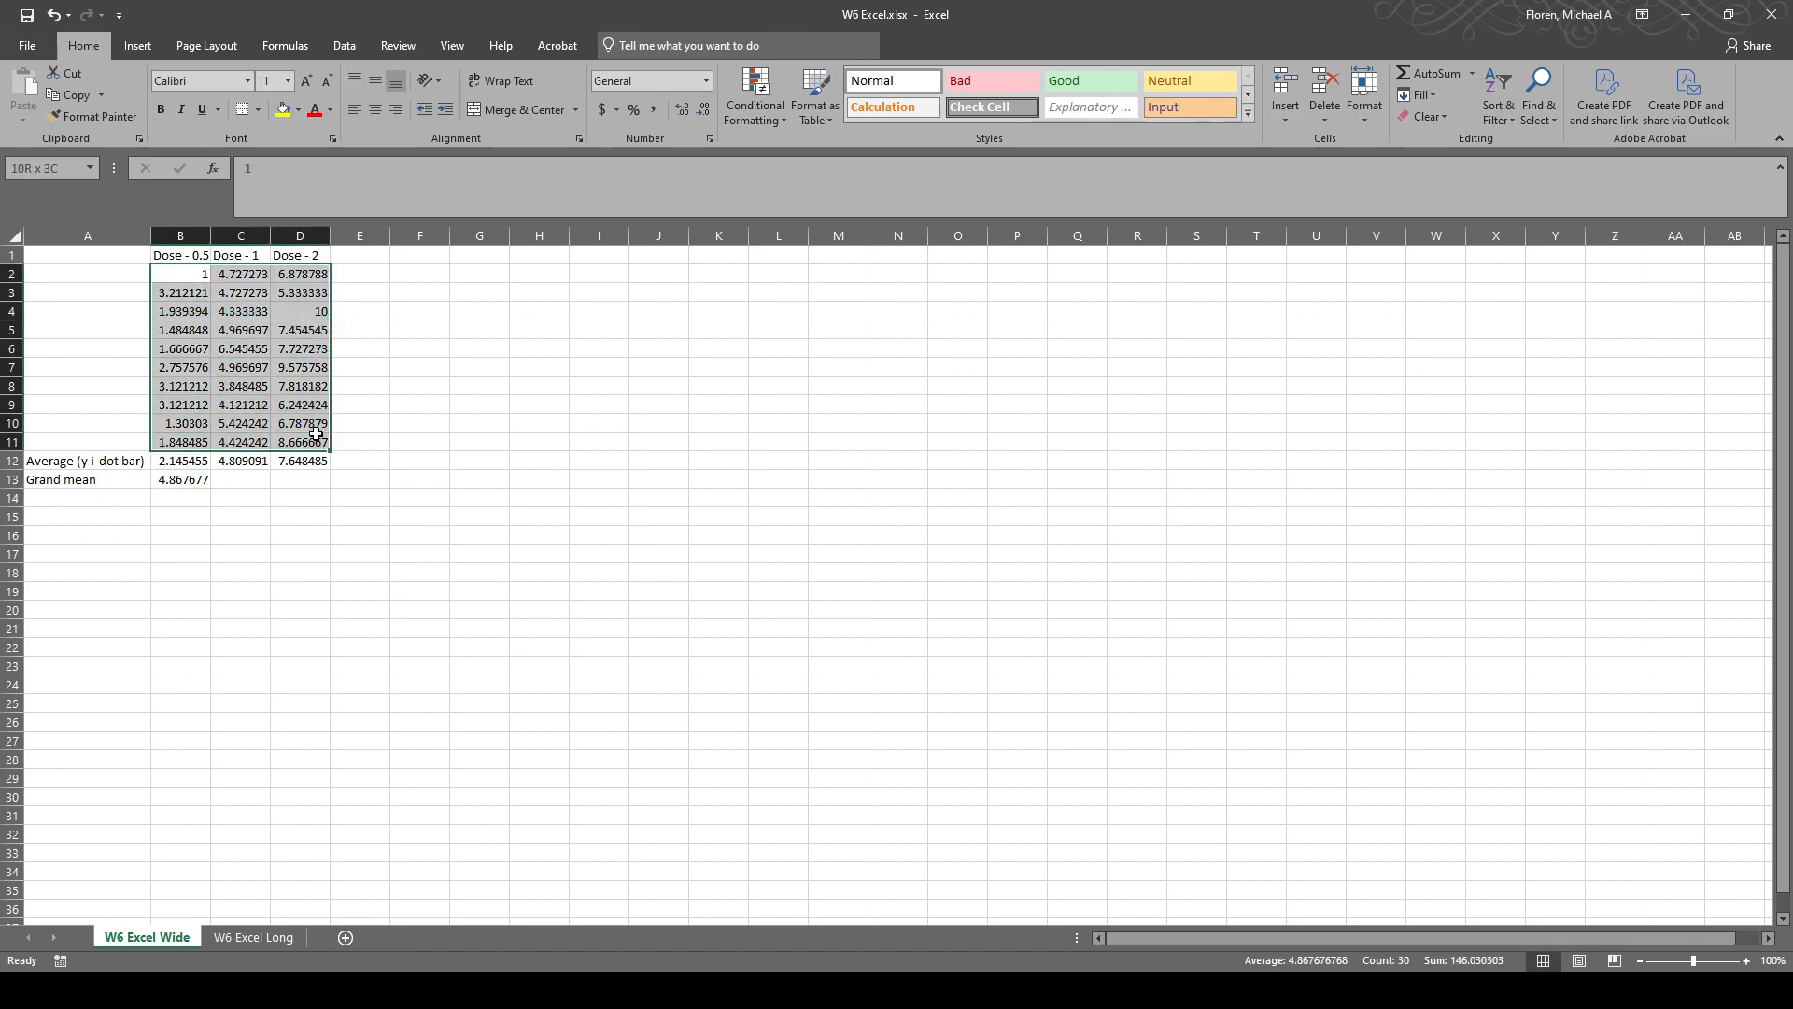
{"action": "left_click", "coordinate": [182, 464]}
{"action": "key", "text": "Right"}
Extend the label in A13 to "Grand mean (y dot-dot bar)" and widen column A to fit it.
{"action": "left_click", "coordinate": [138, 480]}
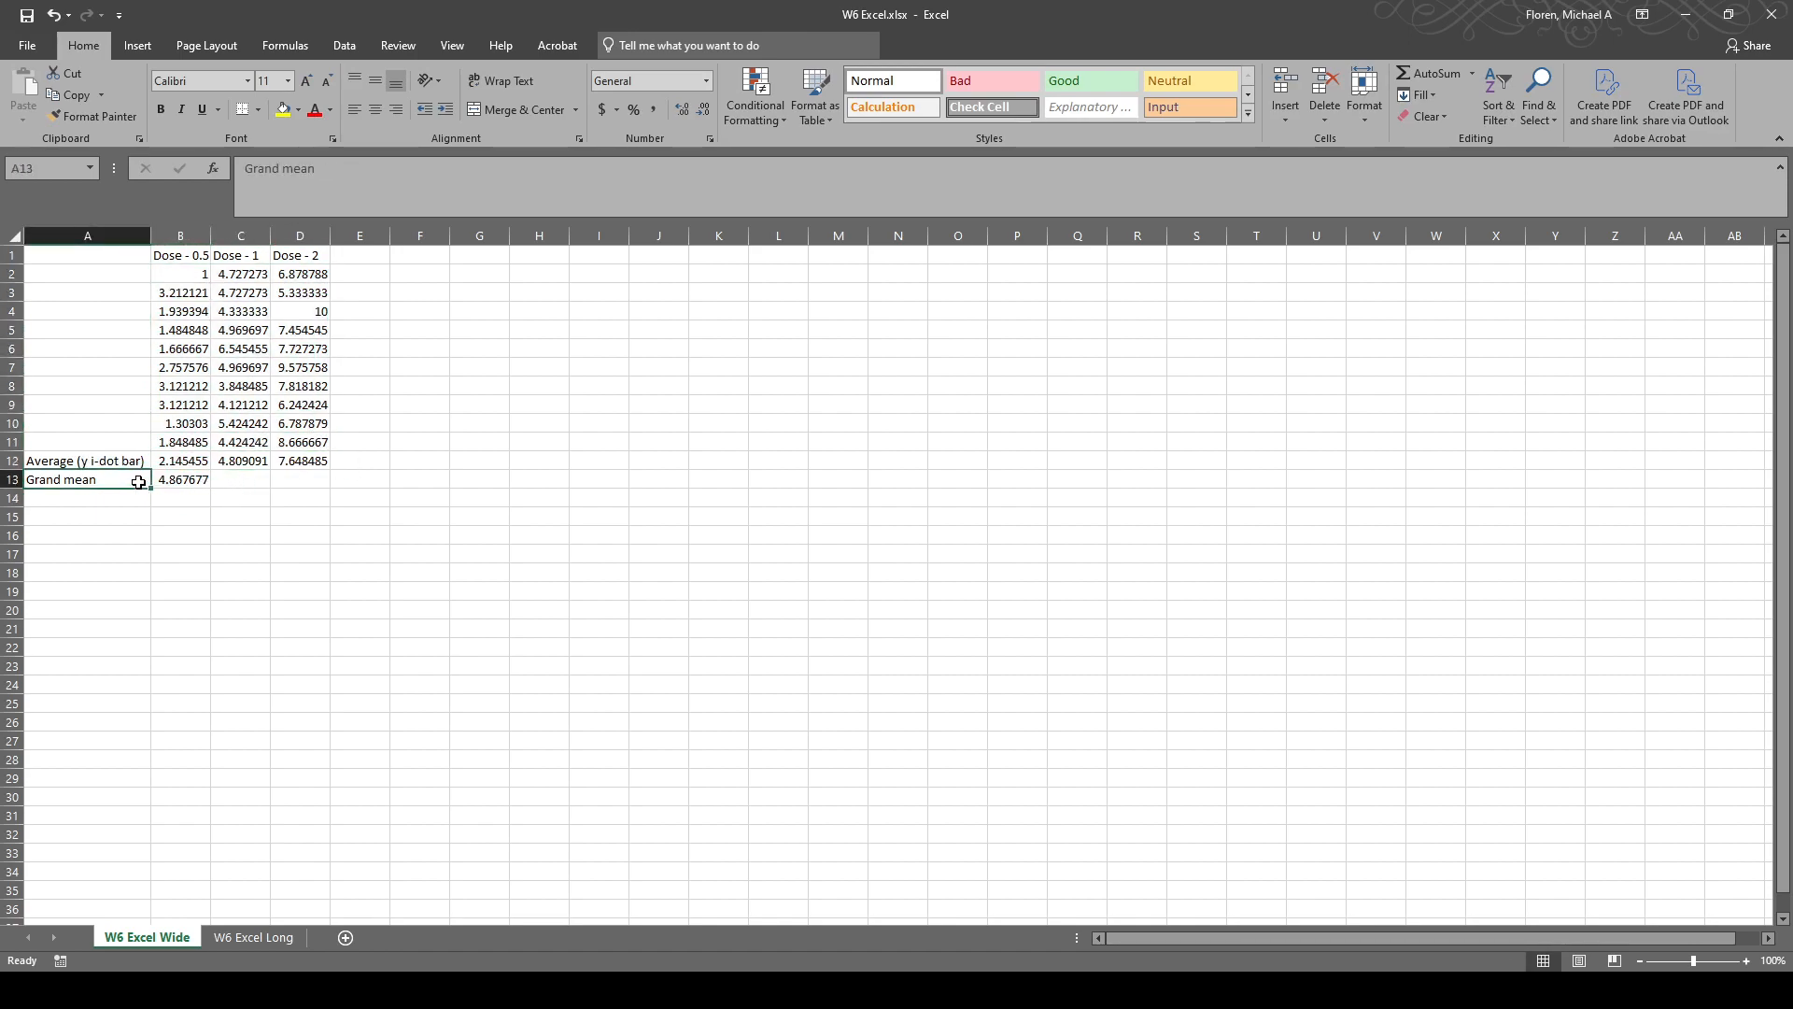
{"action": "double_click", "coordinate": [138, 480]}
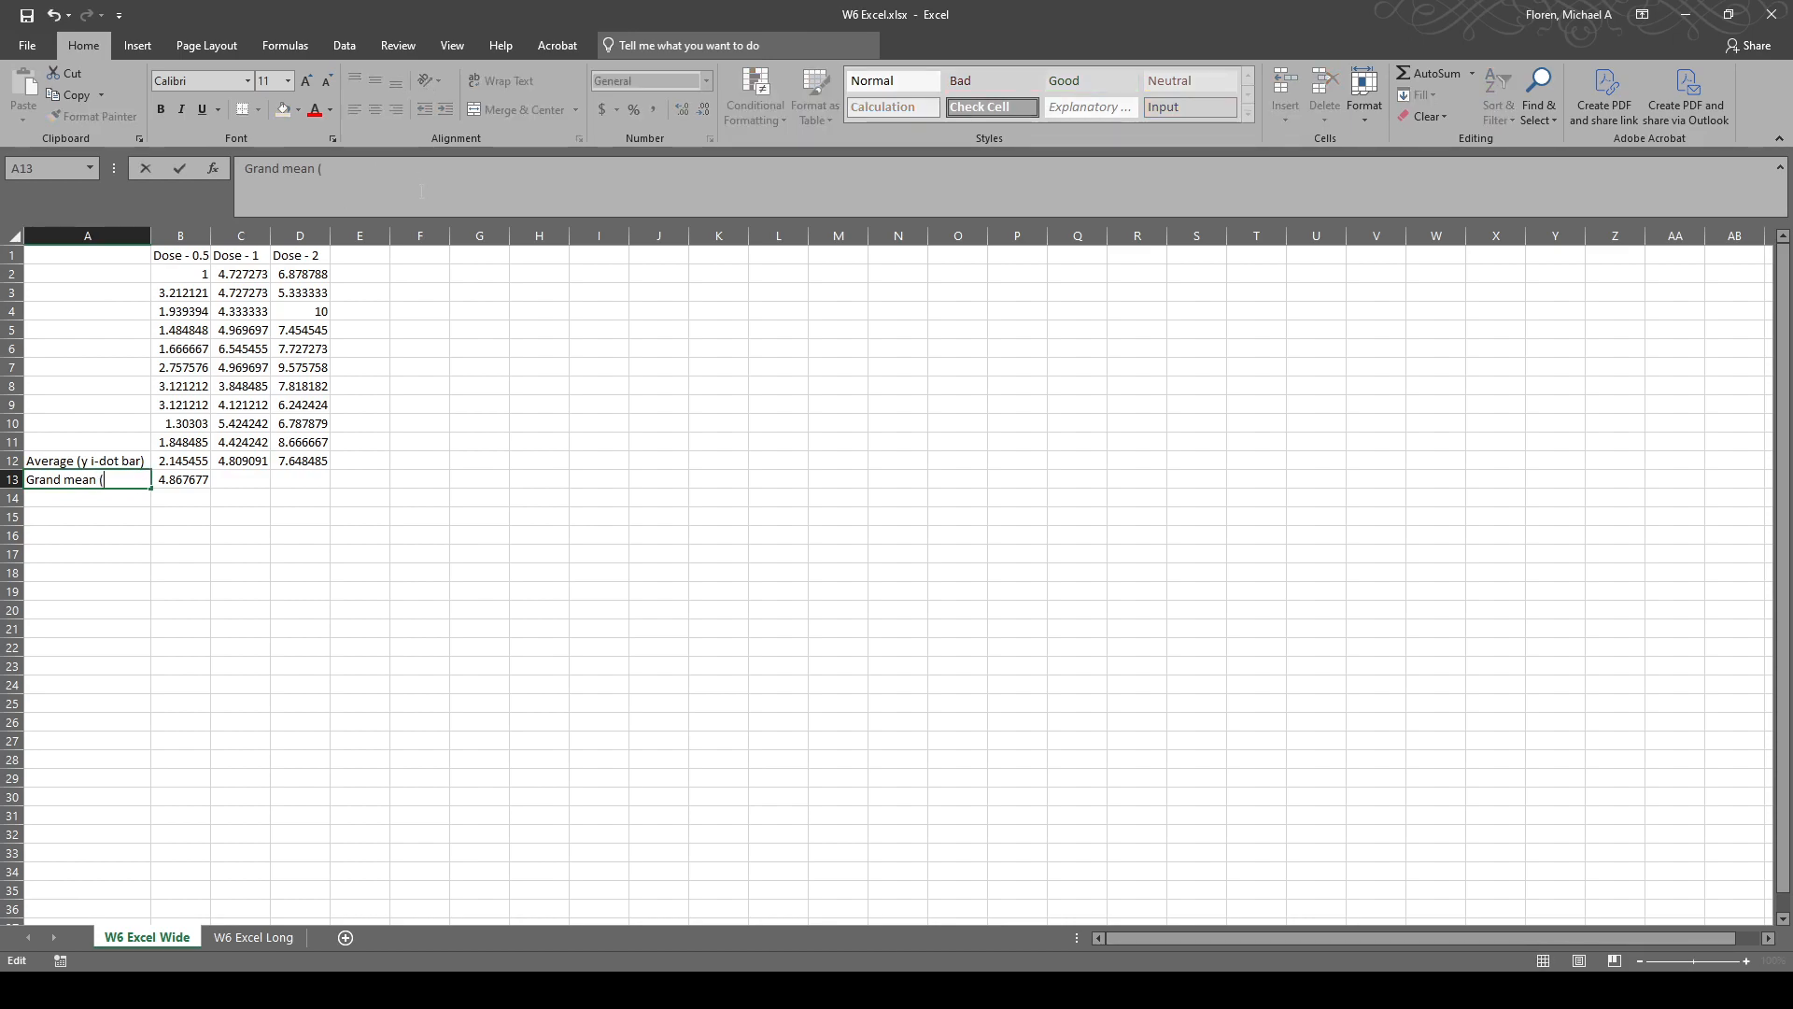
{"action": "type", "text": "(y dot-dot bat"}
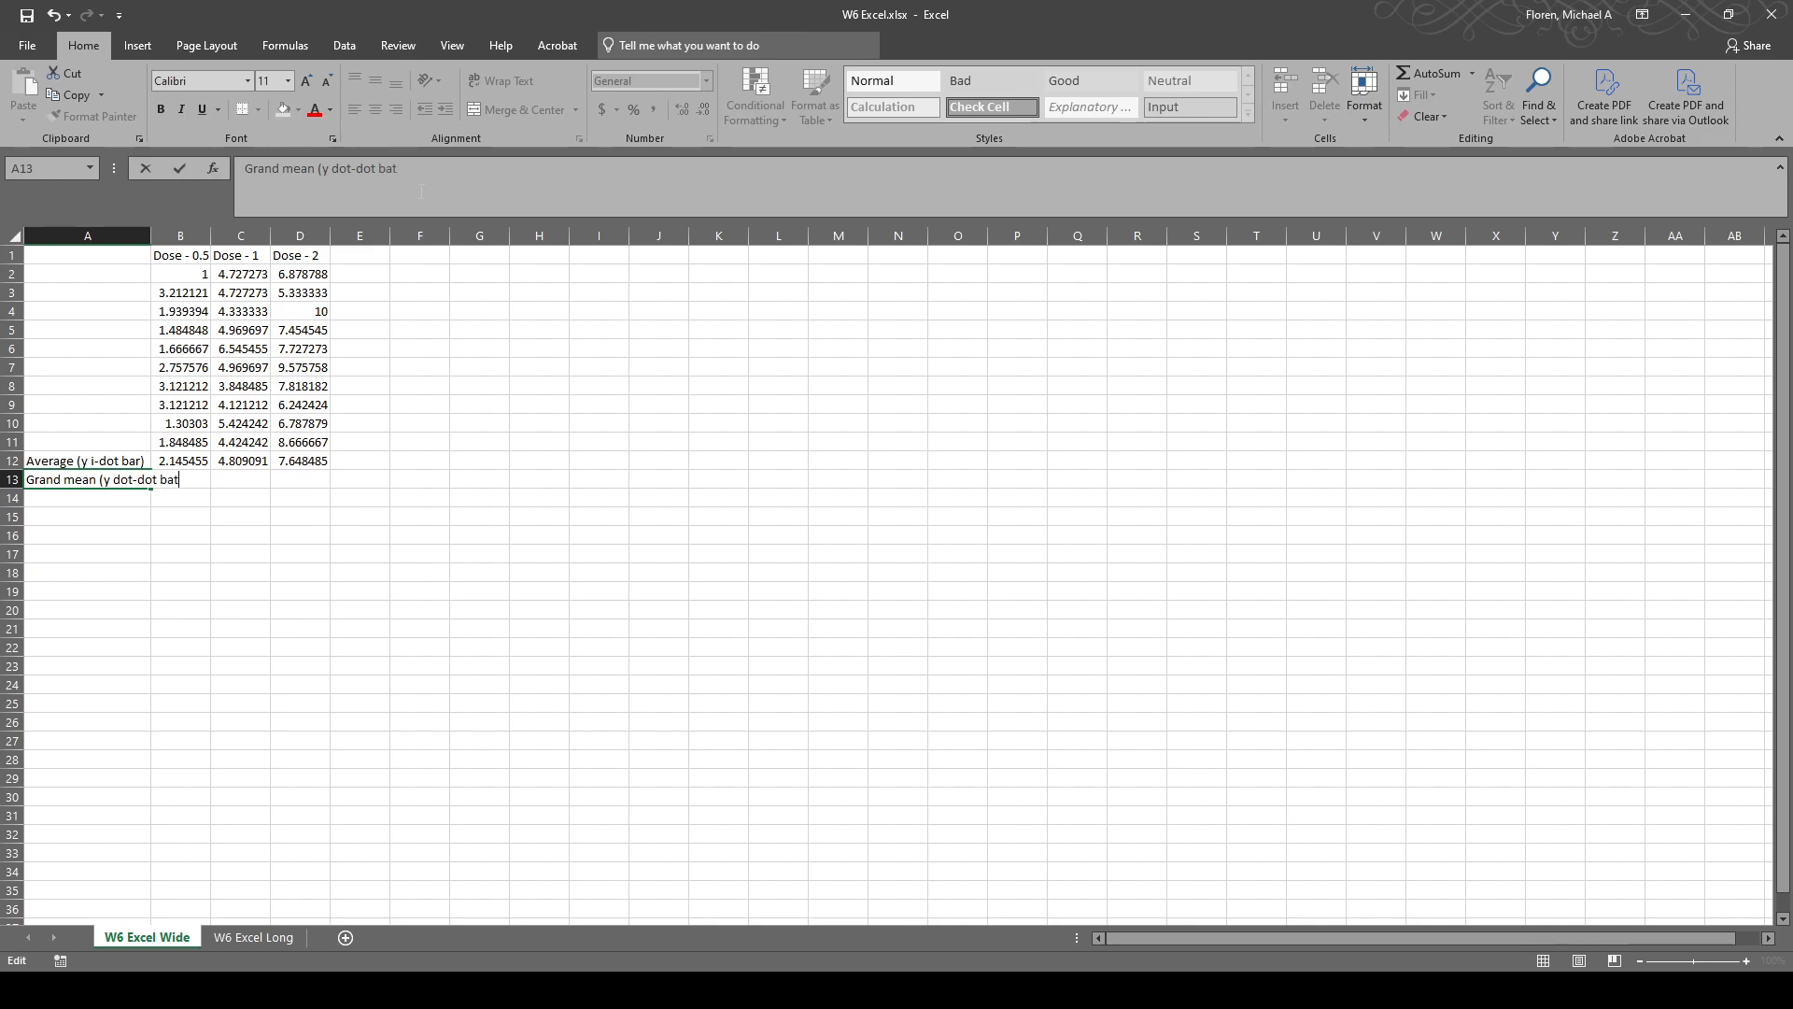
{"action": "key", "text": "BackSpace"}
{"action": "type", "text": "r)"}
{"action": "key", "text": "Return"}
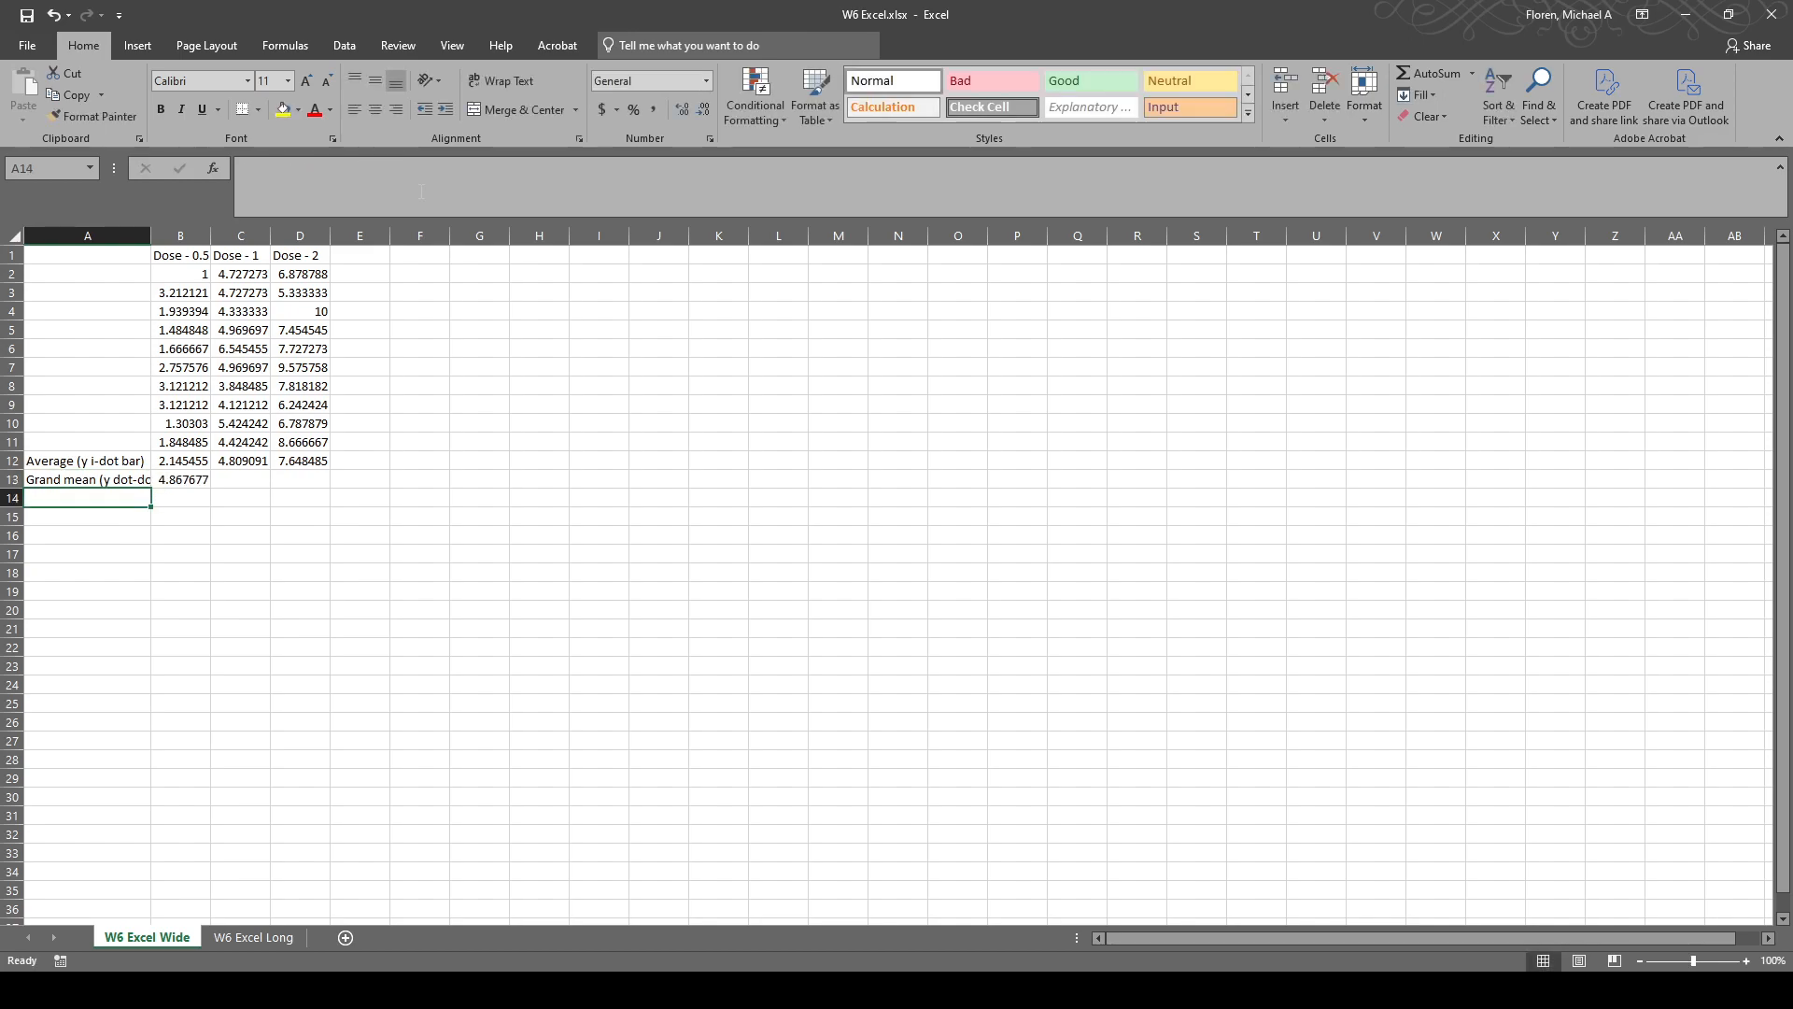
{"action": "double_click", "coordinate": [150, 241]}
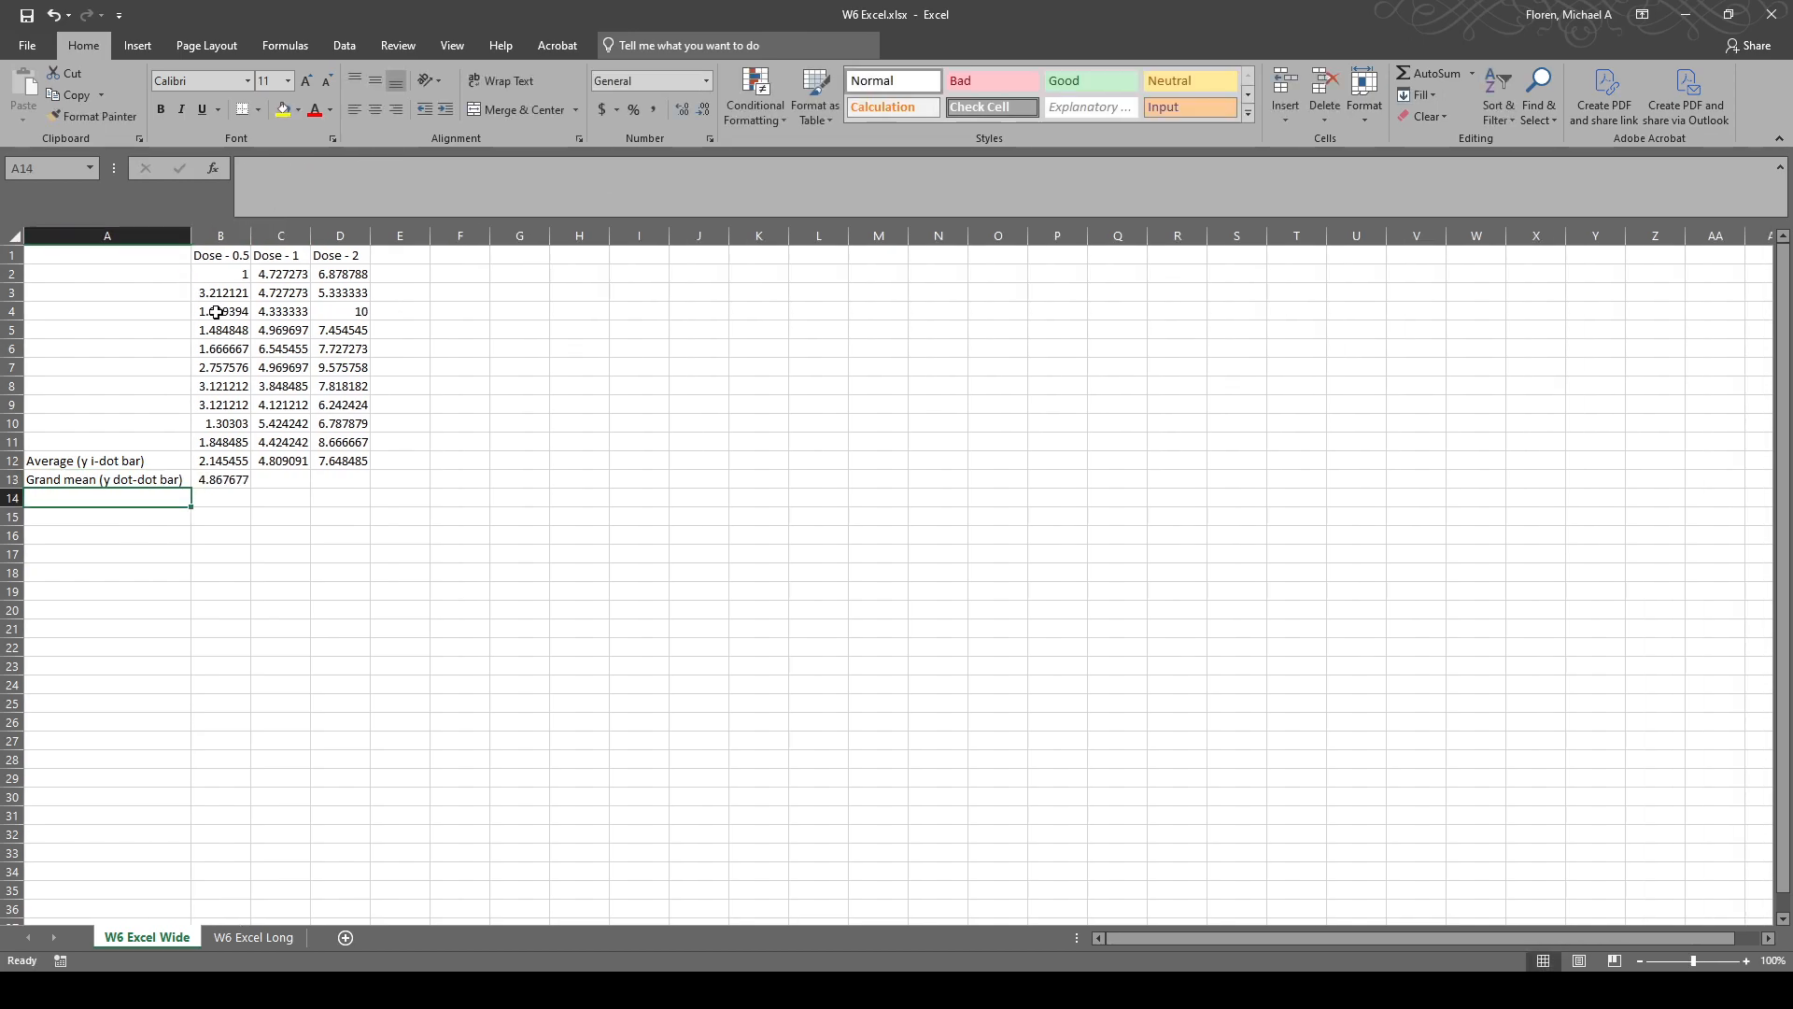
Examine which cells the grand mean in B13 and each dose average in B12, C12 and D12 summarise.
{"action": "left_click_drag", "start_coordinate": [231, 273], "coordinate": [345, 442]}
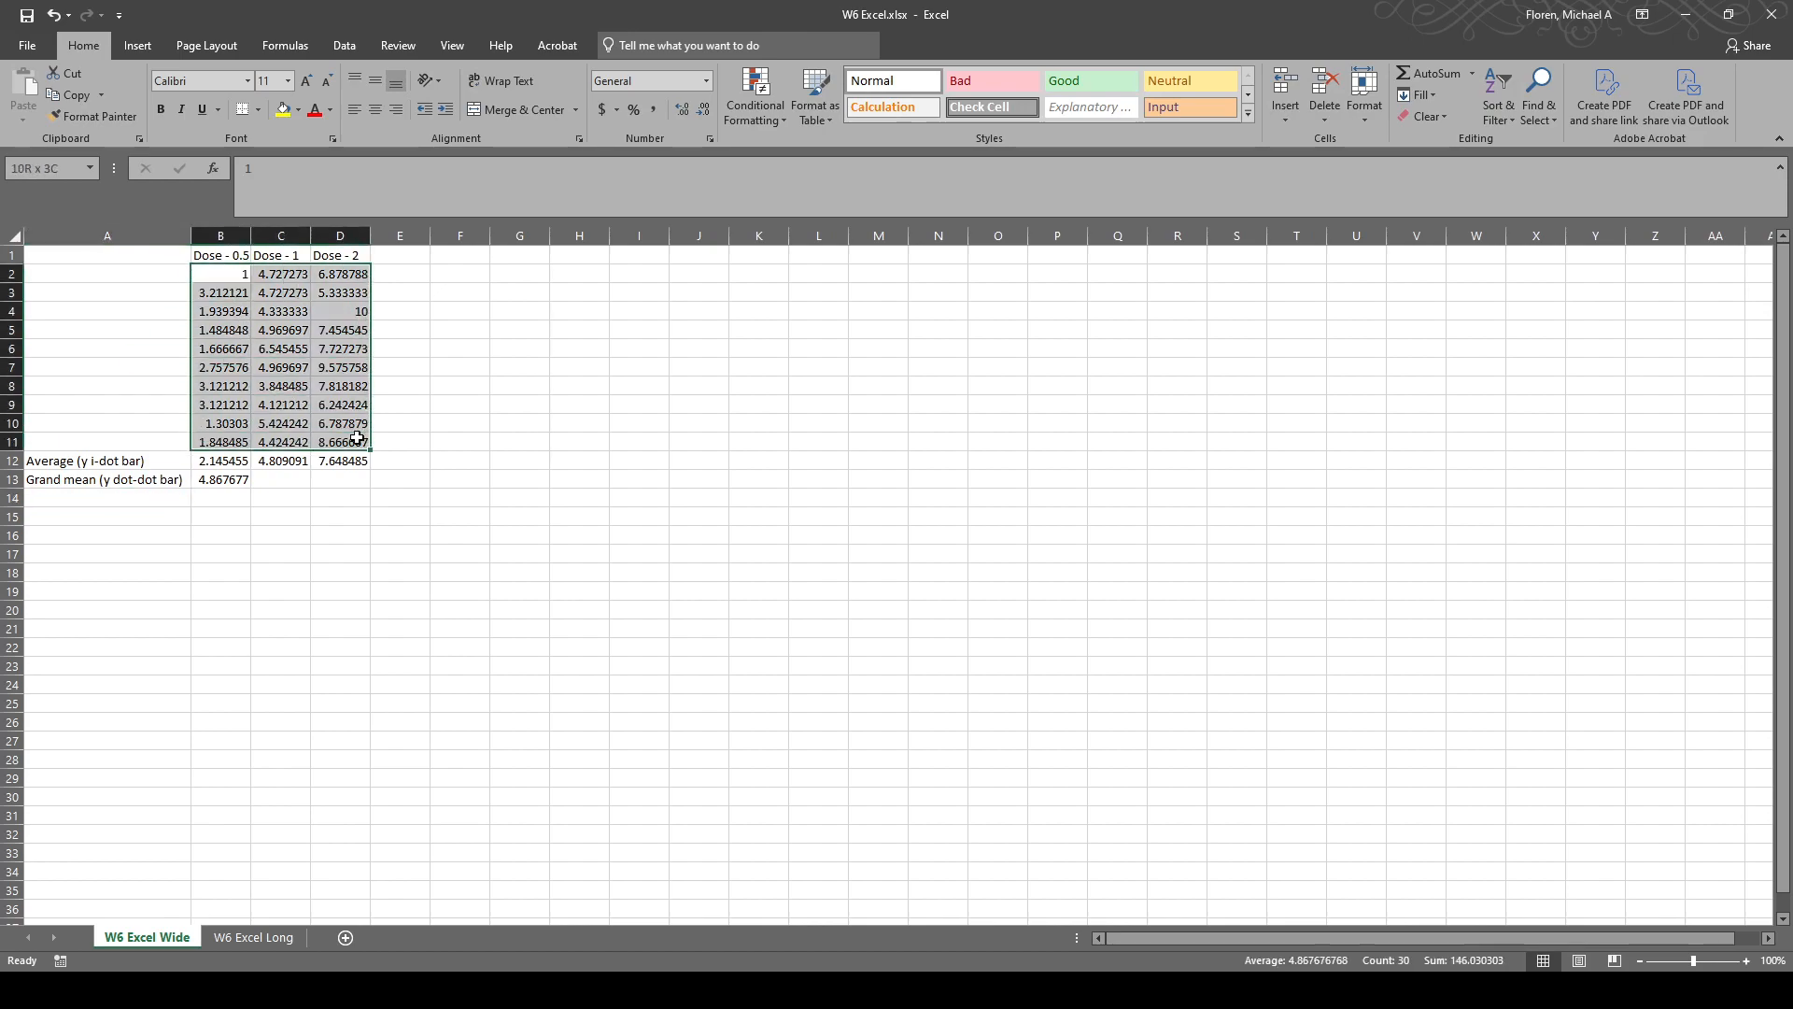
{"action": "left_click", "coordinate": [221, 479]}
{"action": "left_click", "coordinate": [239, 456]}
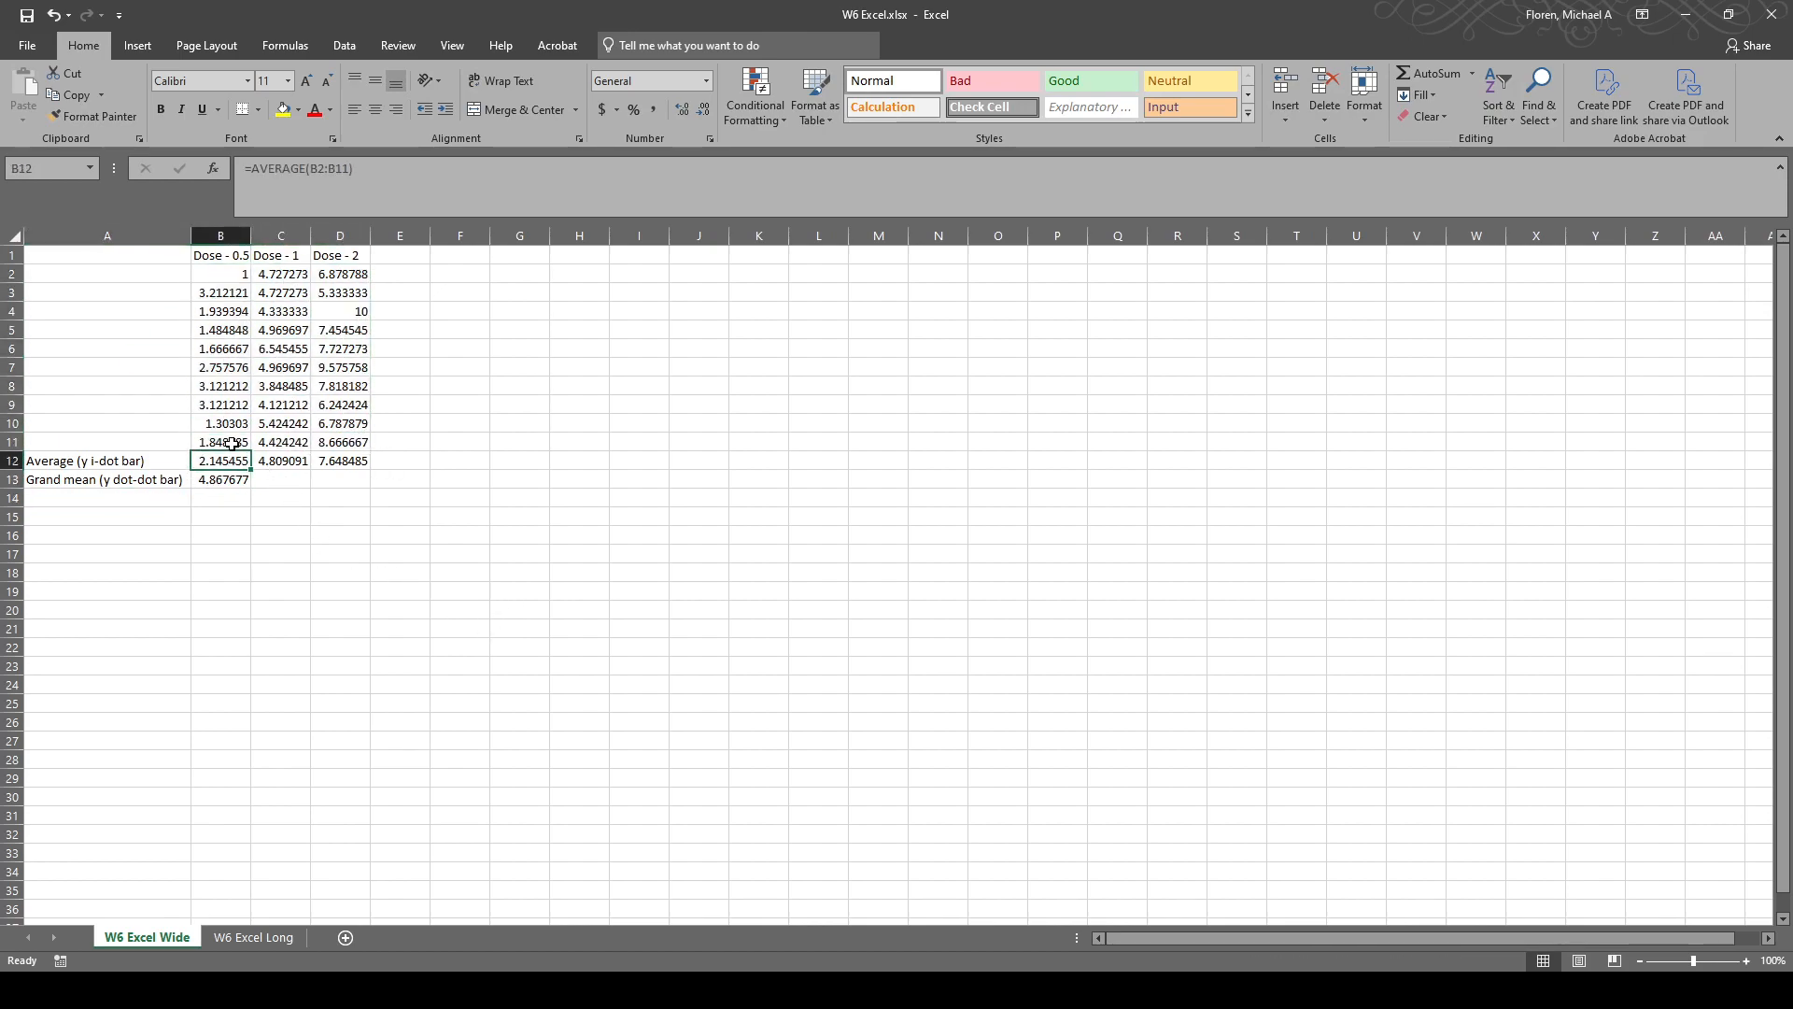
{"action": "left_click_drag", "start_coordinate": [237, 444], "coordinate": [233, 276]}
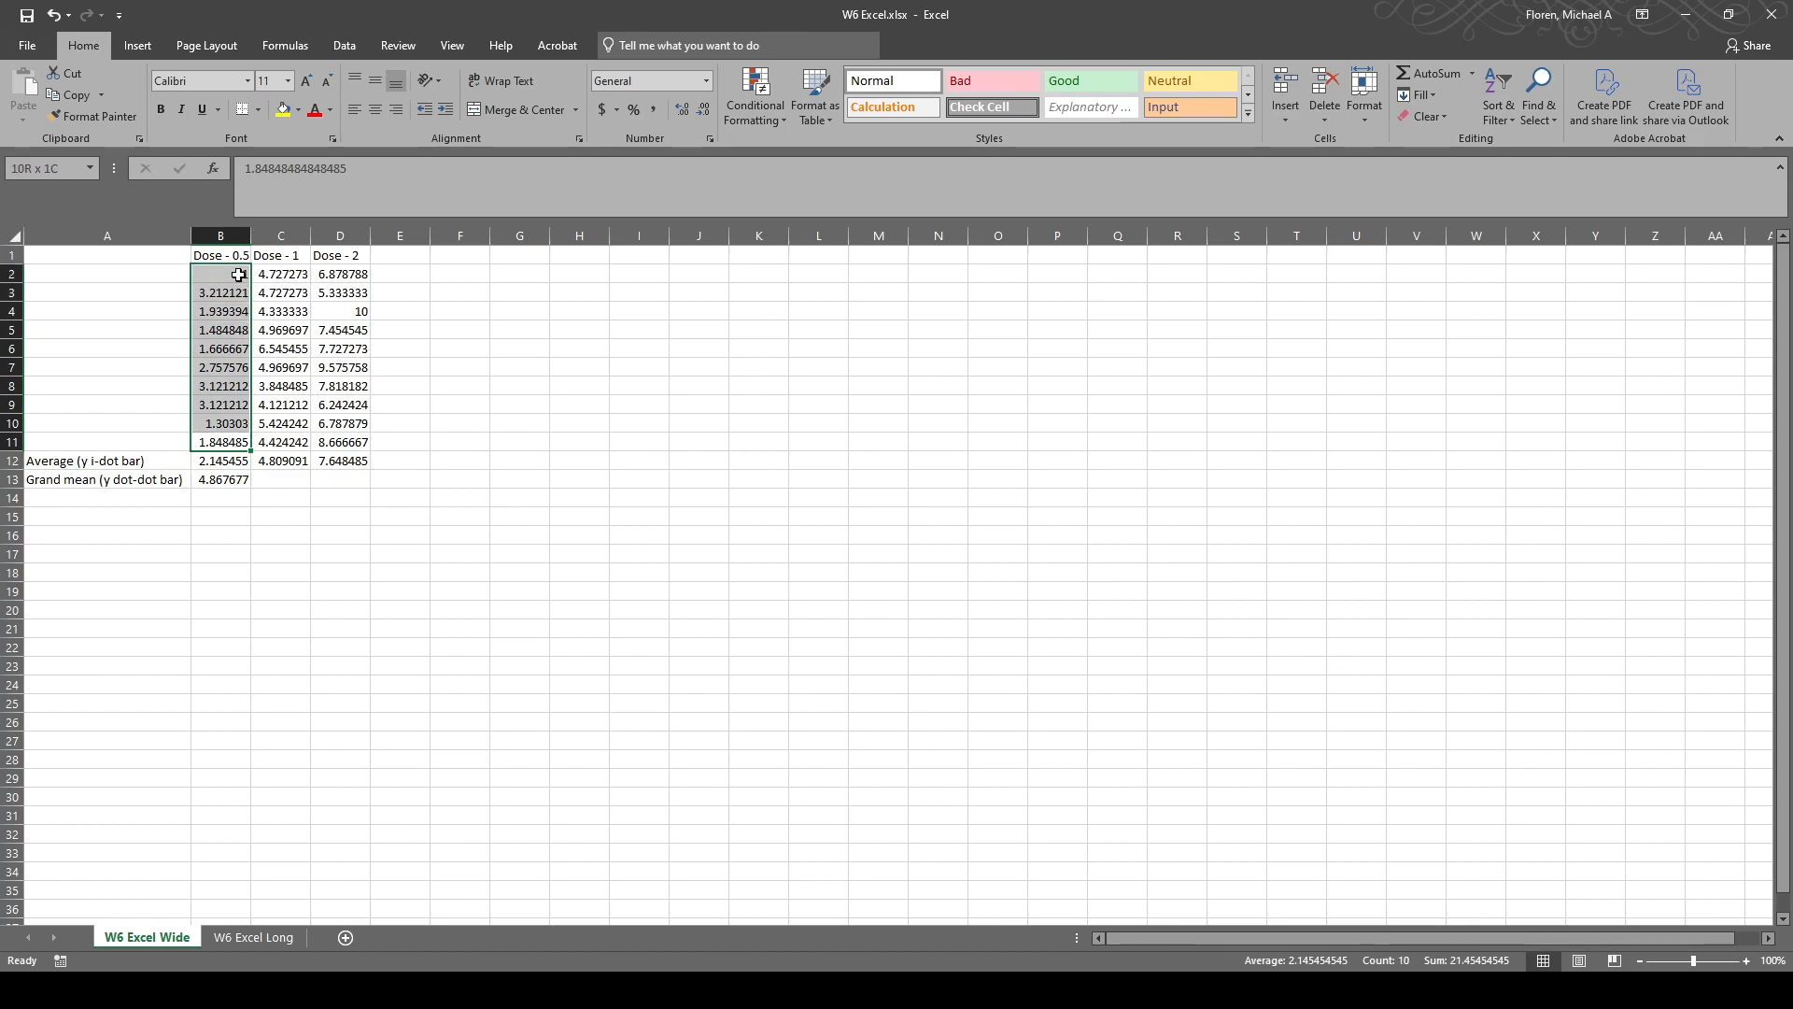
{"action": "left_click", "coordinate": [227, 460]}
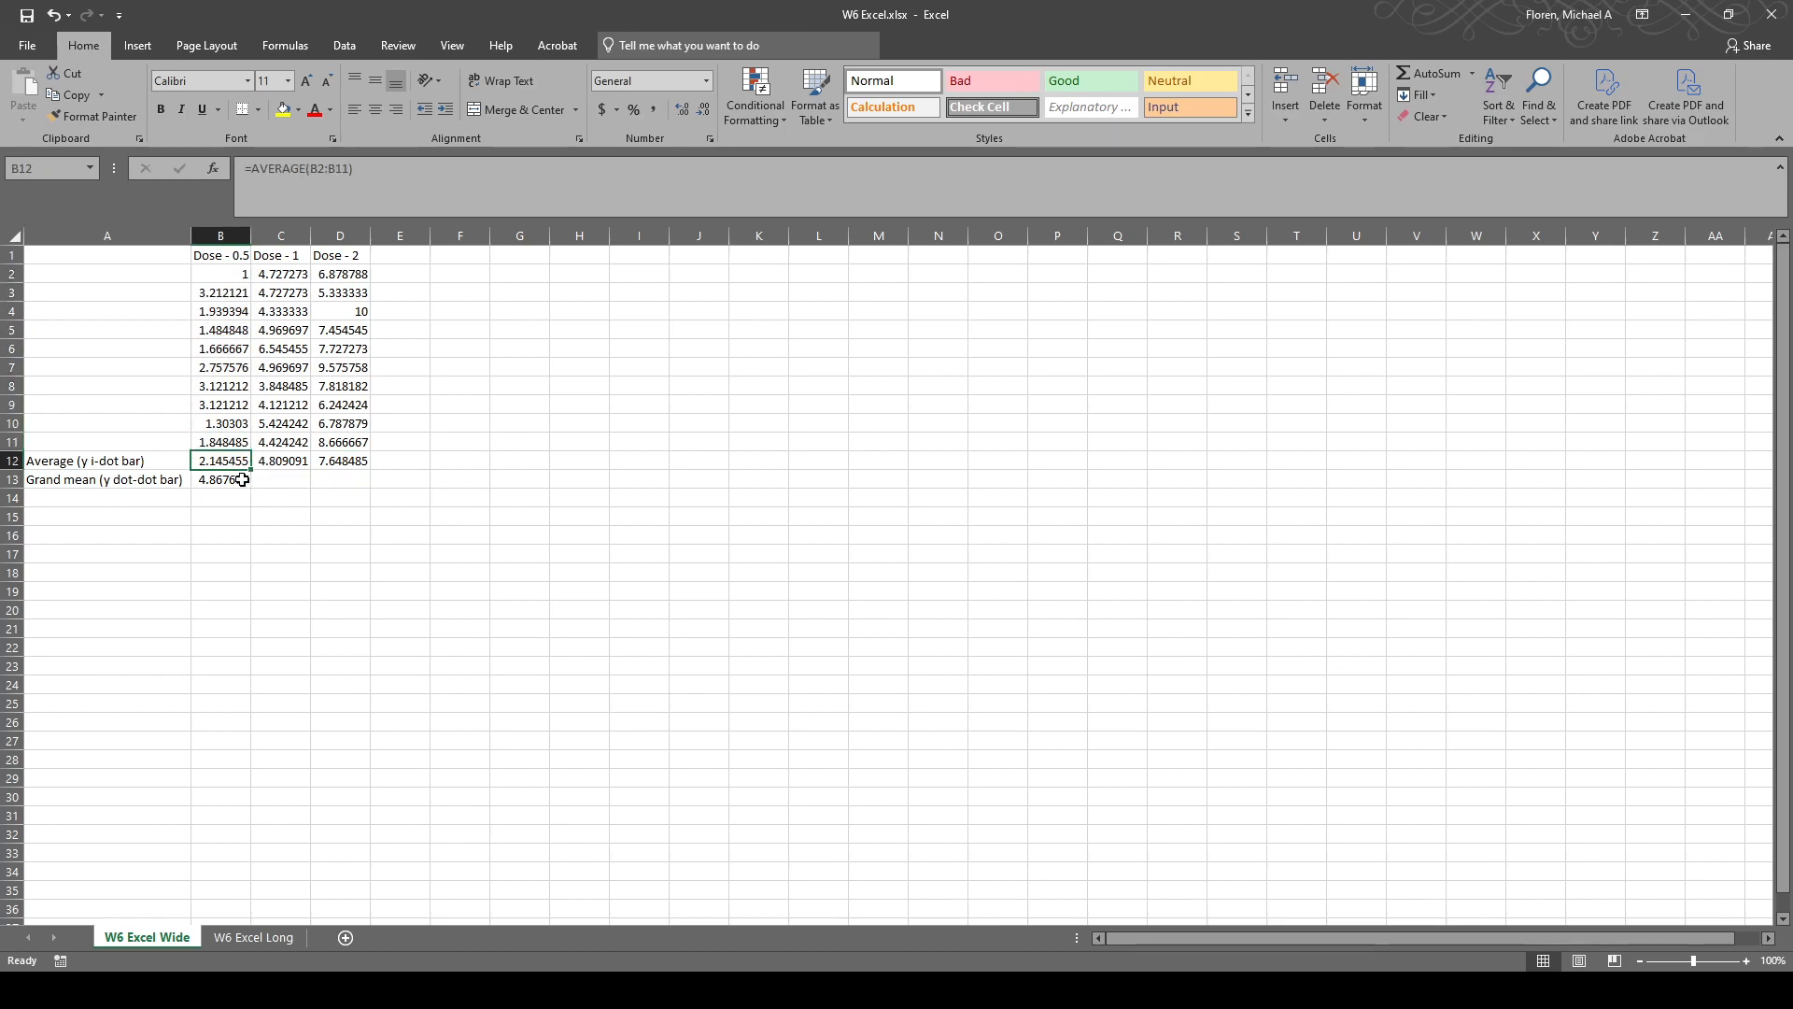
{"action": "left_click_drag", "start_coordinate": [234, 444], "coordinate": [236, 275]}
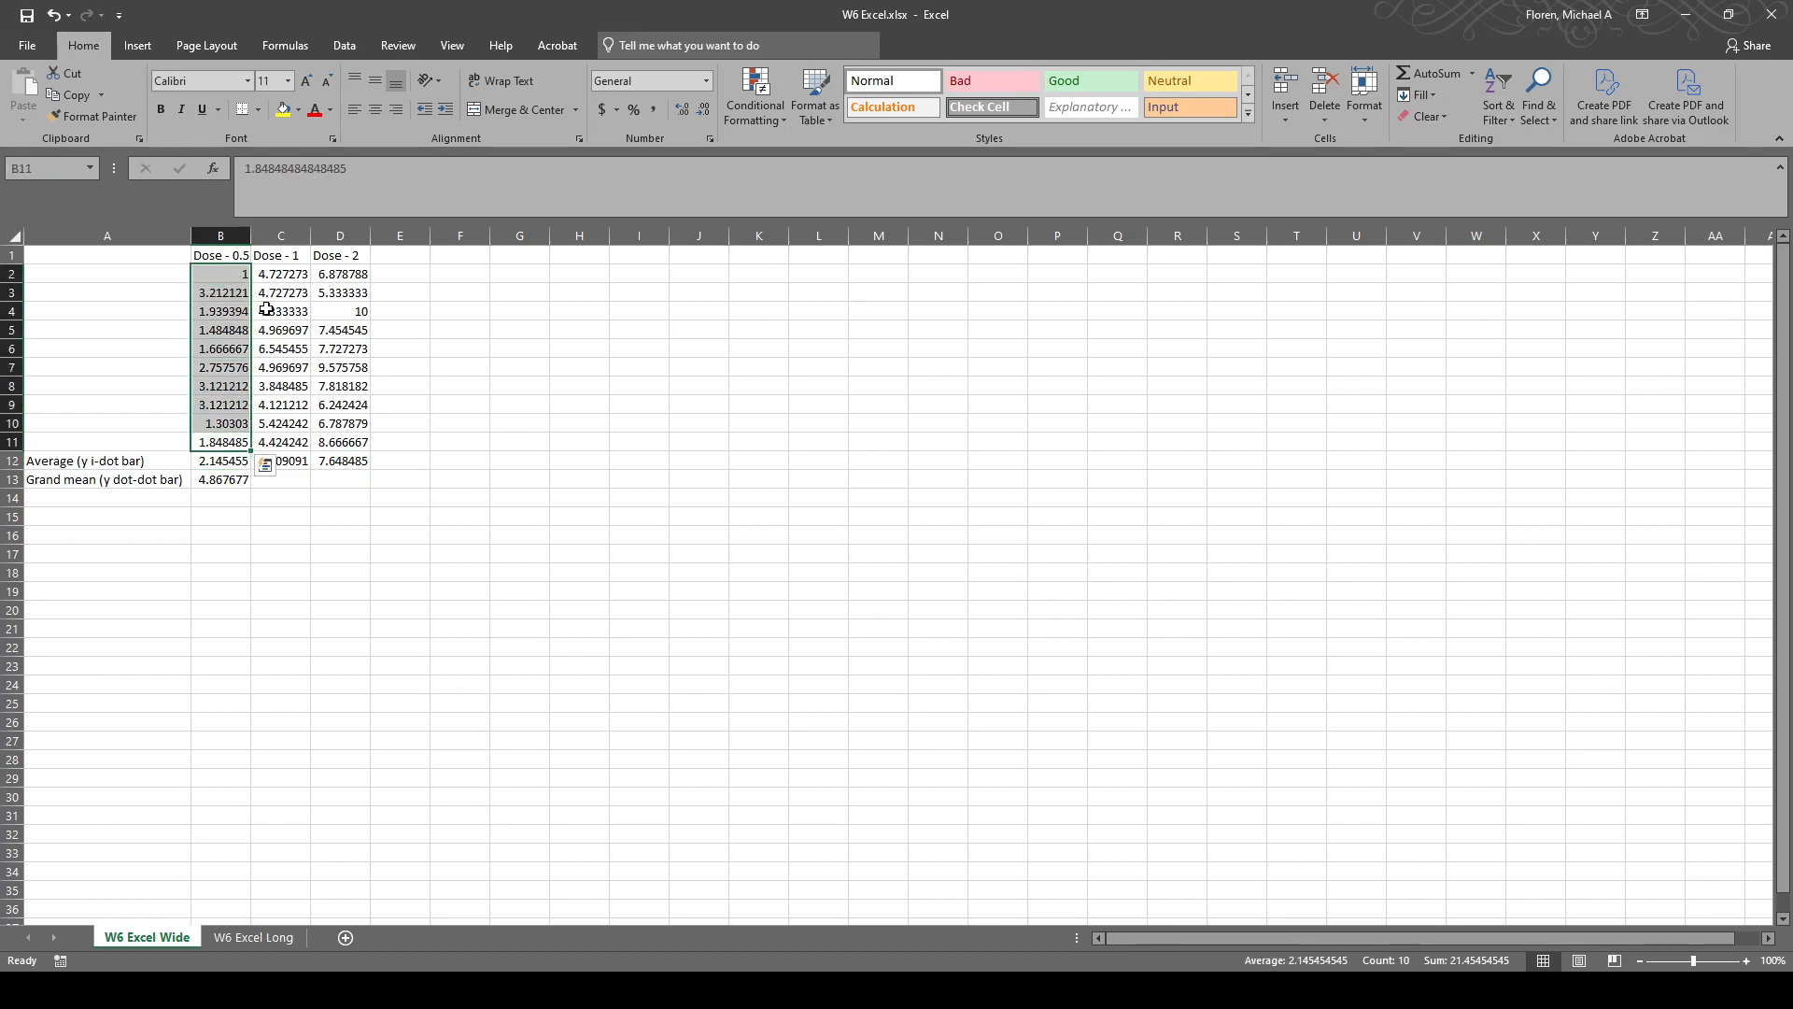
{"action": "left_click", "coordinate": [285, 463]}
{"action": "left_click_drag", "start_coordinate": [305, 445], "coordinate": [282, 274]}
{"action": "left_click", "coordinate": [347, 461]}
{"action": "left_click_drag", "start_coordinate": [351, 444], "coordinate": [350, 274]}
{"action": "left_click", "coordinate": [460, 579]}
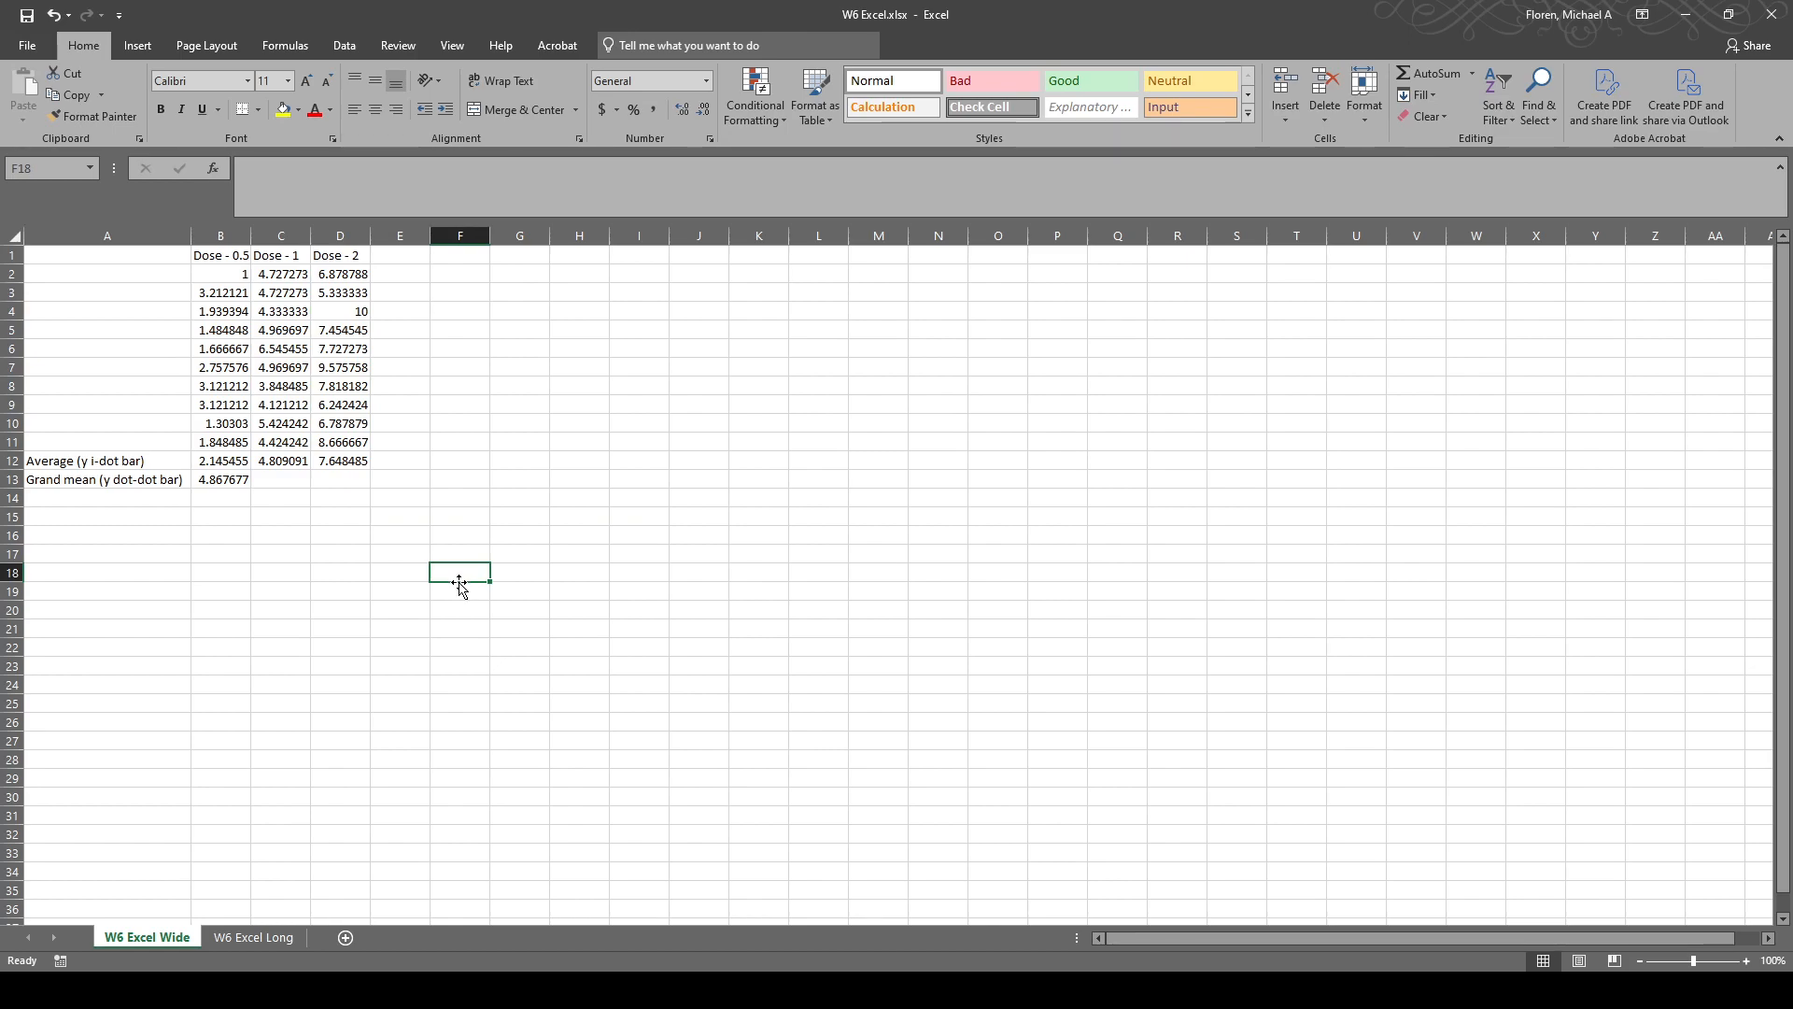
Enter the heading "within components" in F1.
{"action": "left_click", "coordinate": [471, 271]}
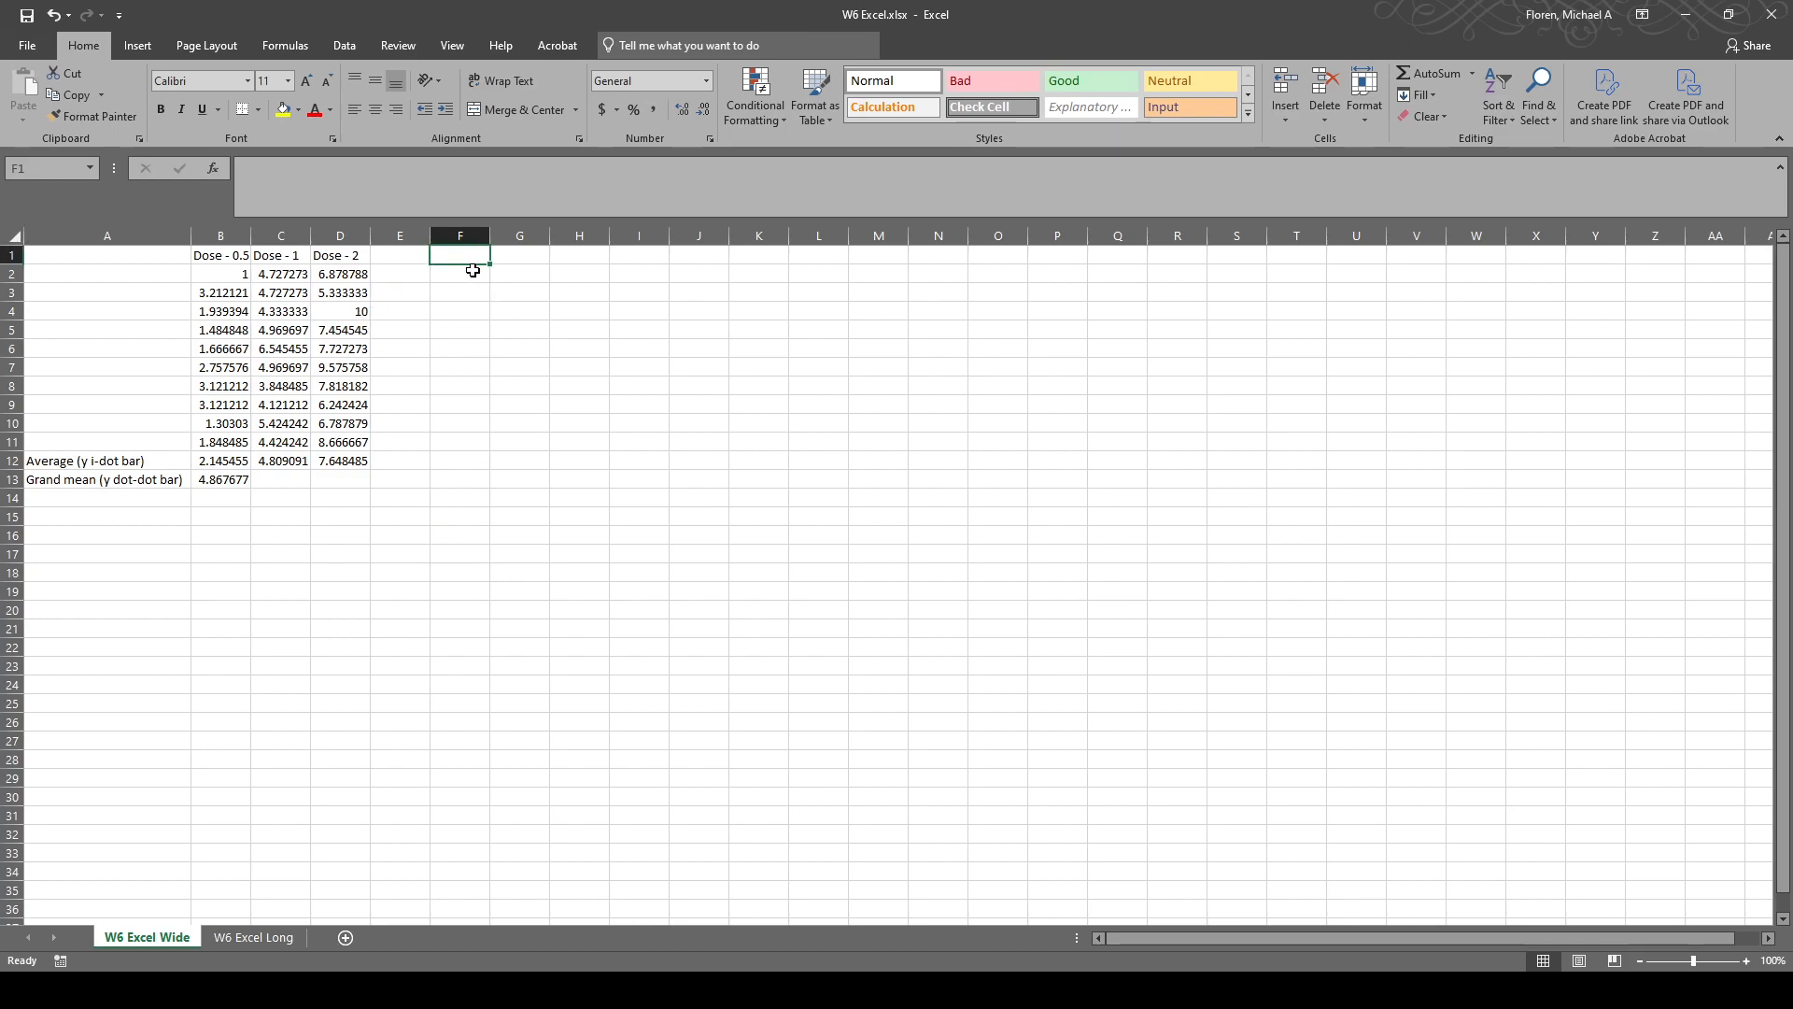
{"action": "key", "text": "Up"}
{"action": "type", "text": "within componen"}
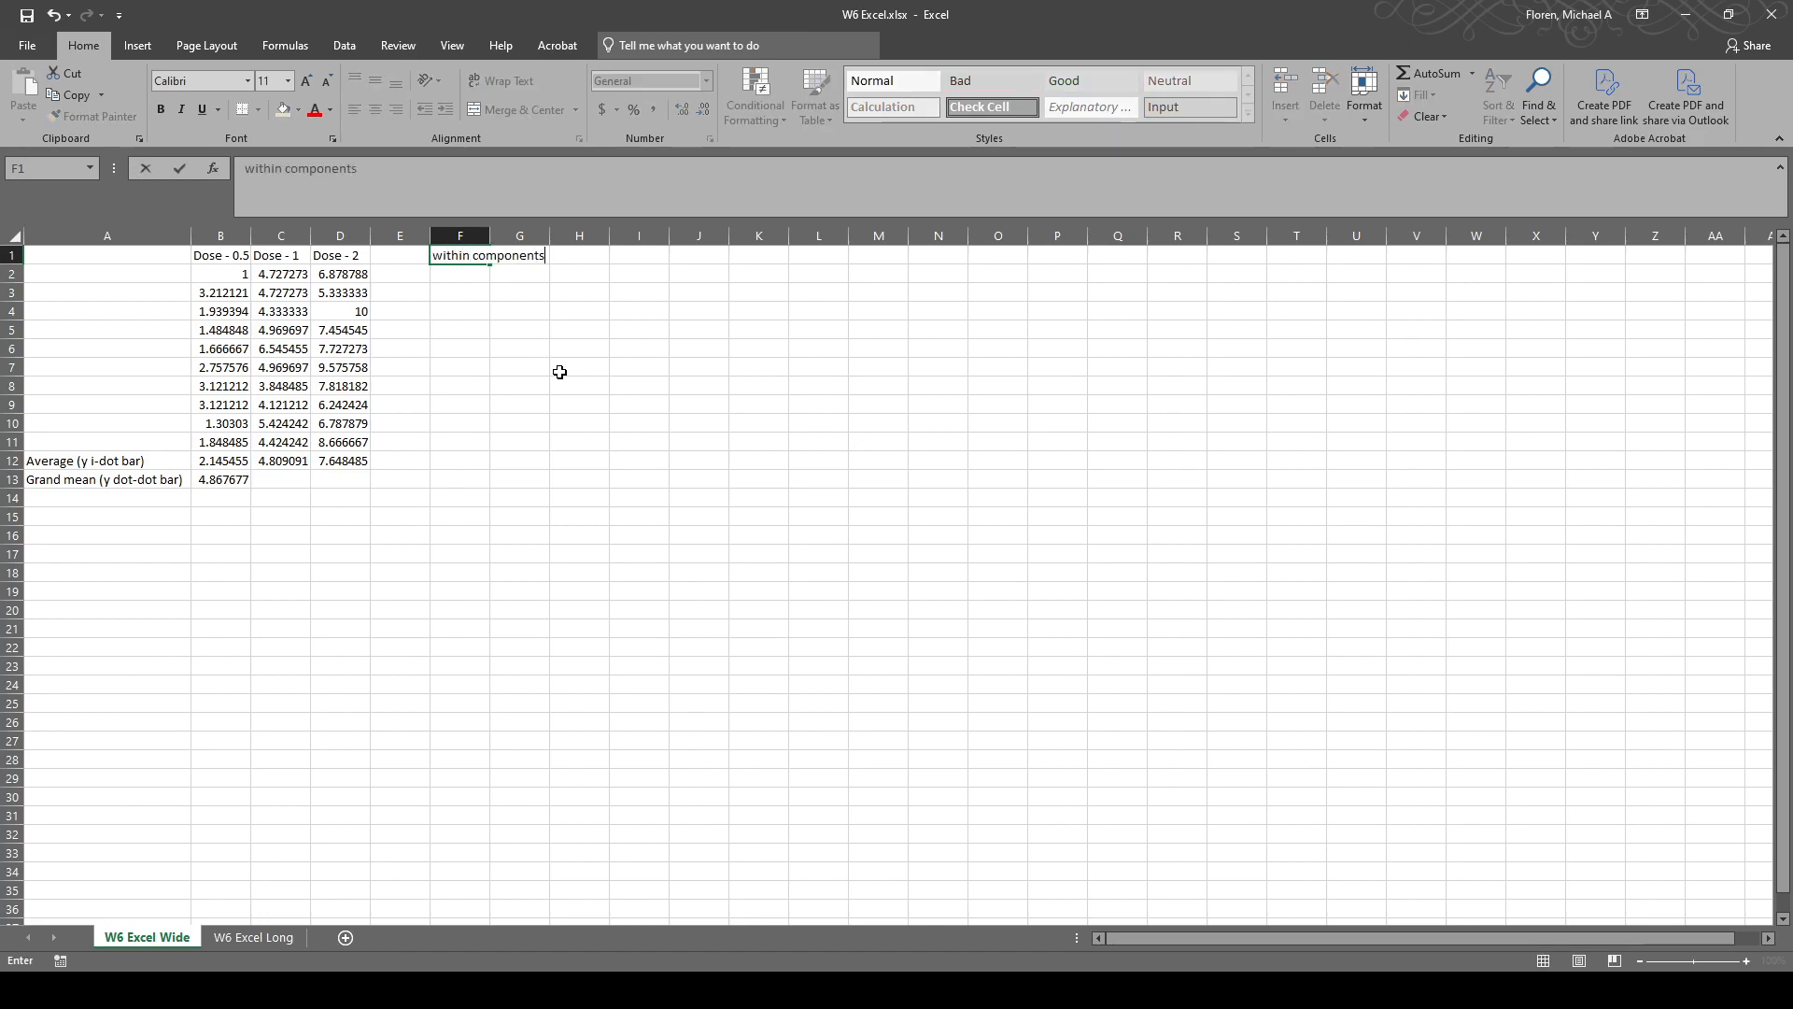
{"action": "type", "text": "ts"}
{"action": "left_click", "coordinate": [460, 367]}
{"action": "left_click", "coordinate": [461, 272]}
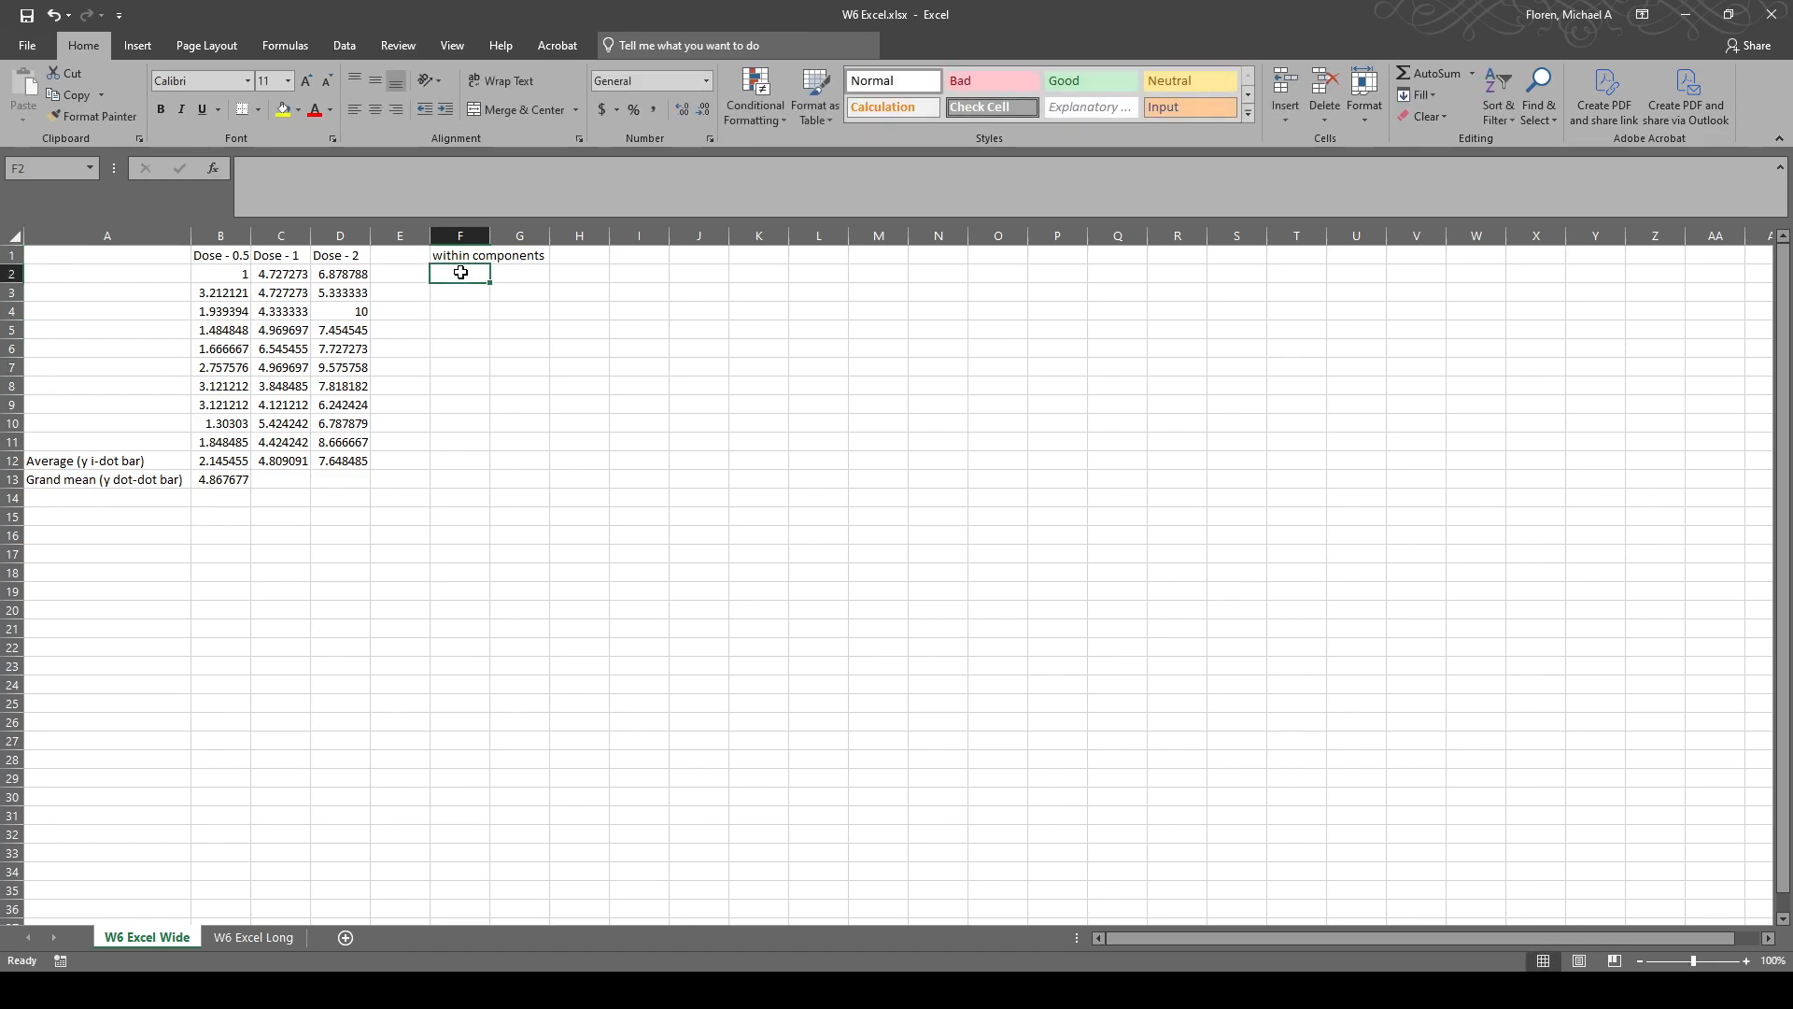
Calculate the first within component in F2 as the squared deviation from the Dose - 0.5 average, =(B2-B12)^2.
{"action": "left_click_drag", "start_coordinate": [208, 274], "coordinate": [222, 447]}
{"action": "left_click", "coordinate": [222, 461]}
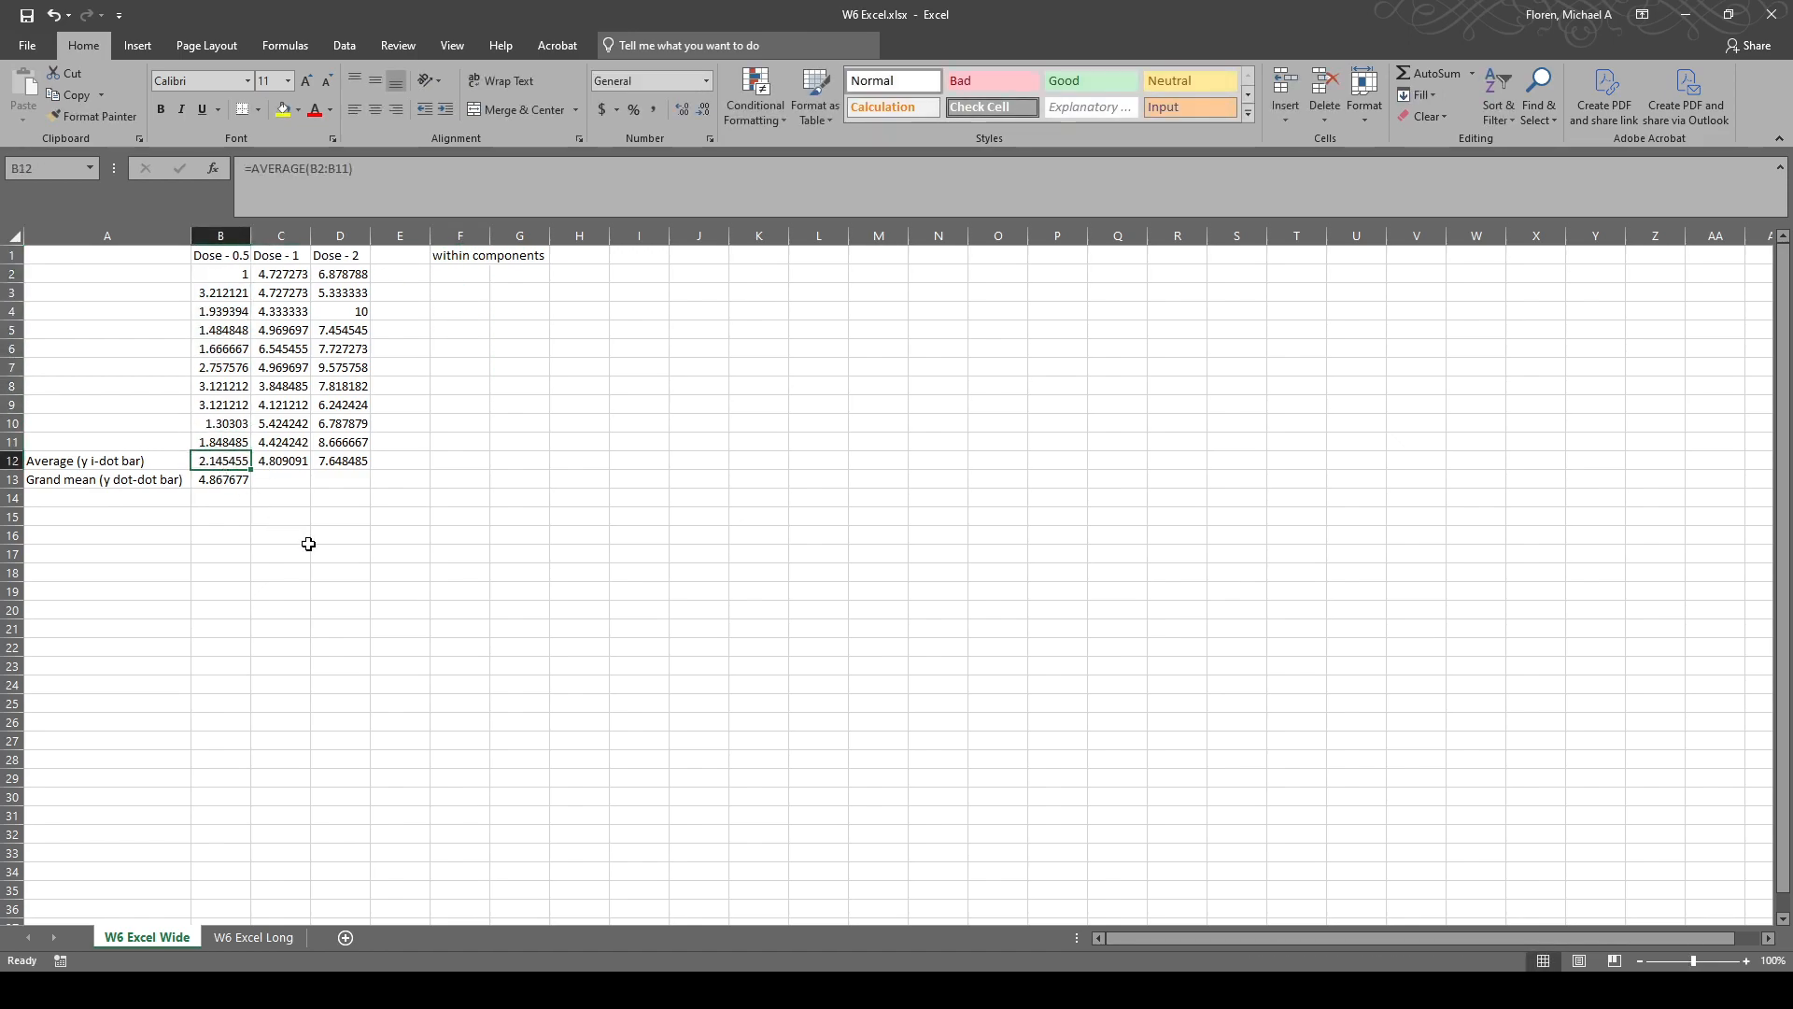
{"action": "left_click", "coordinate": [471, 274]}
{"action": "type", "text": "="}
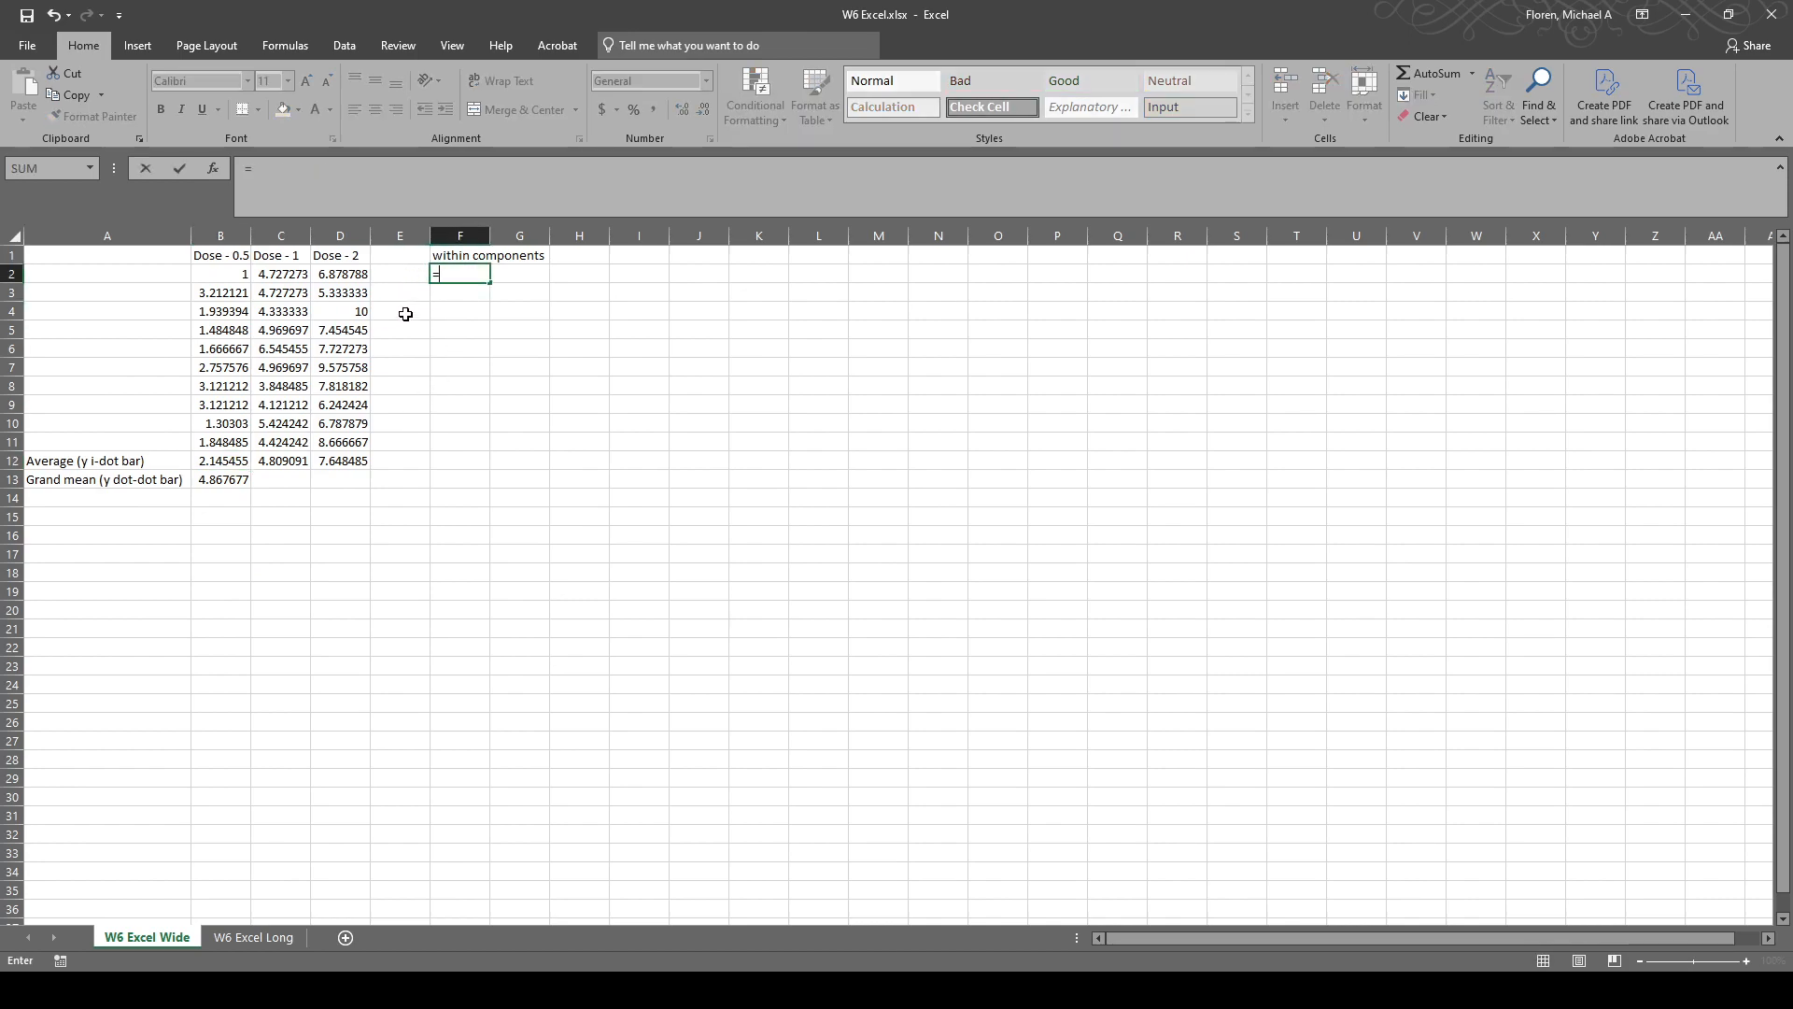
{"action": "left_click", "coordinate": [244, 274]}
{"action": "type", "text": "-"}
{"action": "left_click", "coordinate": [236, 462]}
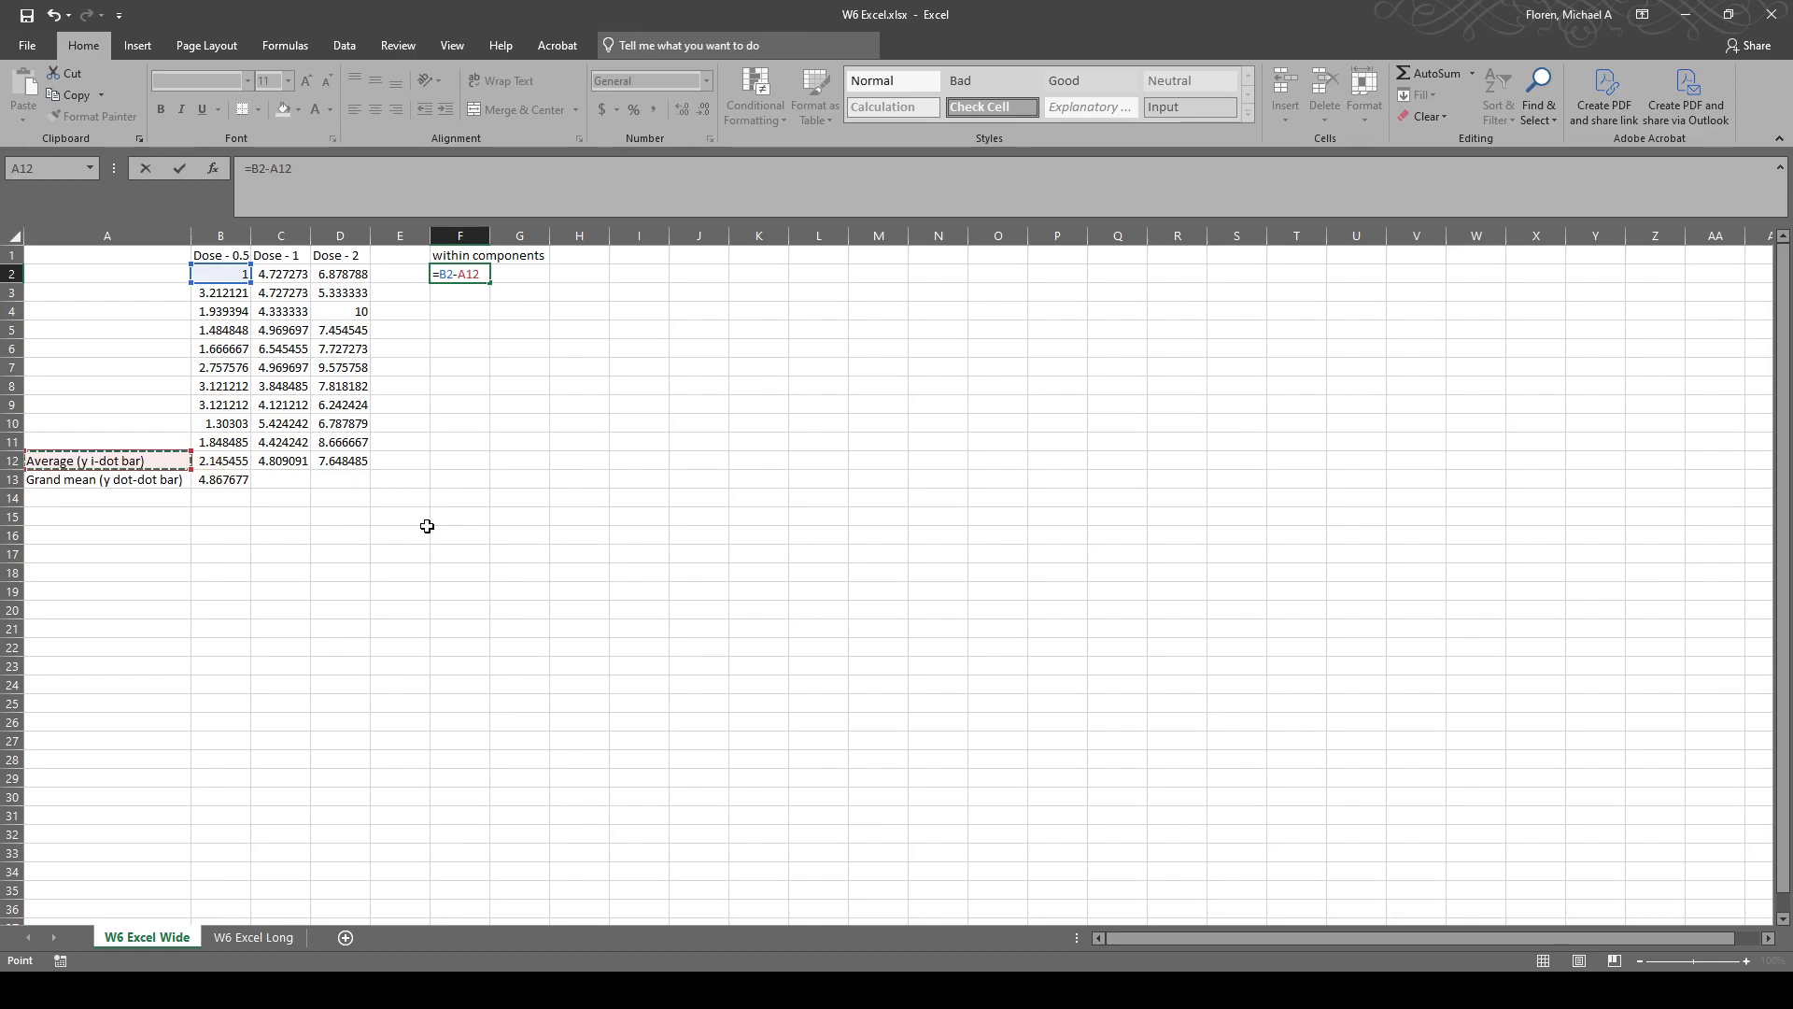
{"action": "left_click", "coordinate": [476, 278]}
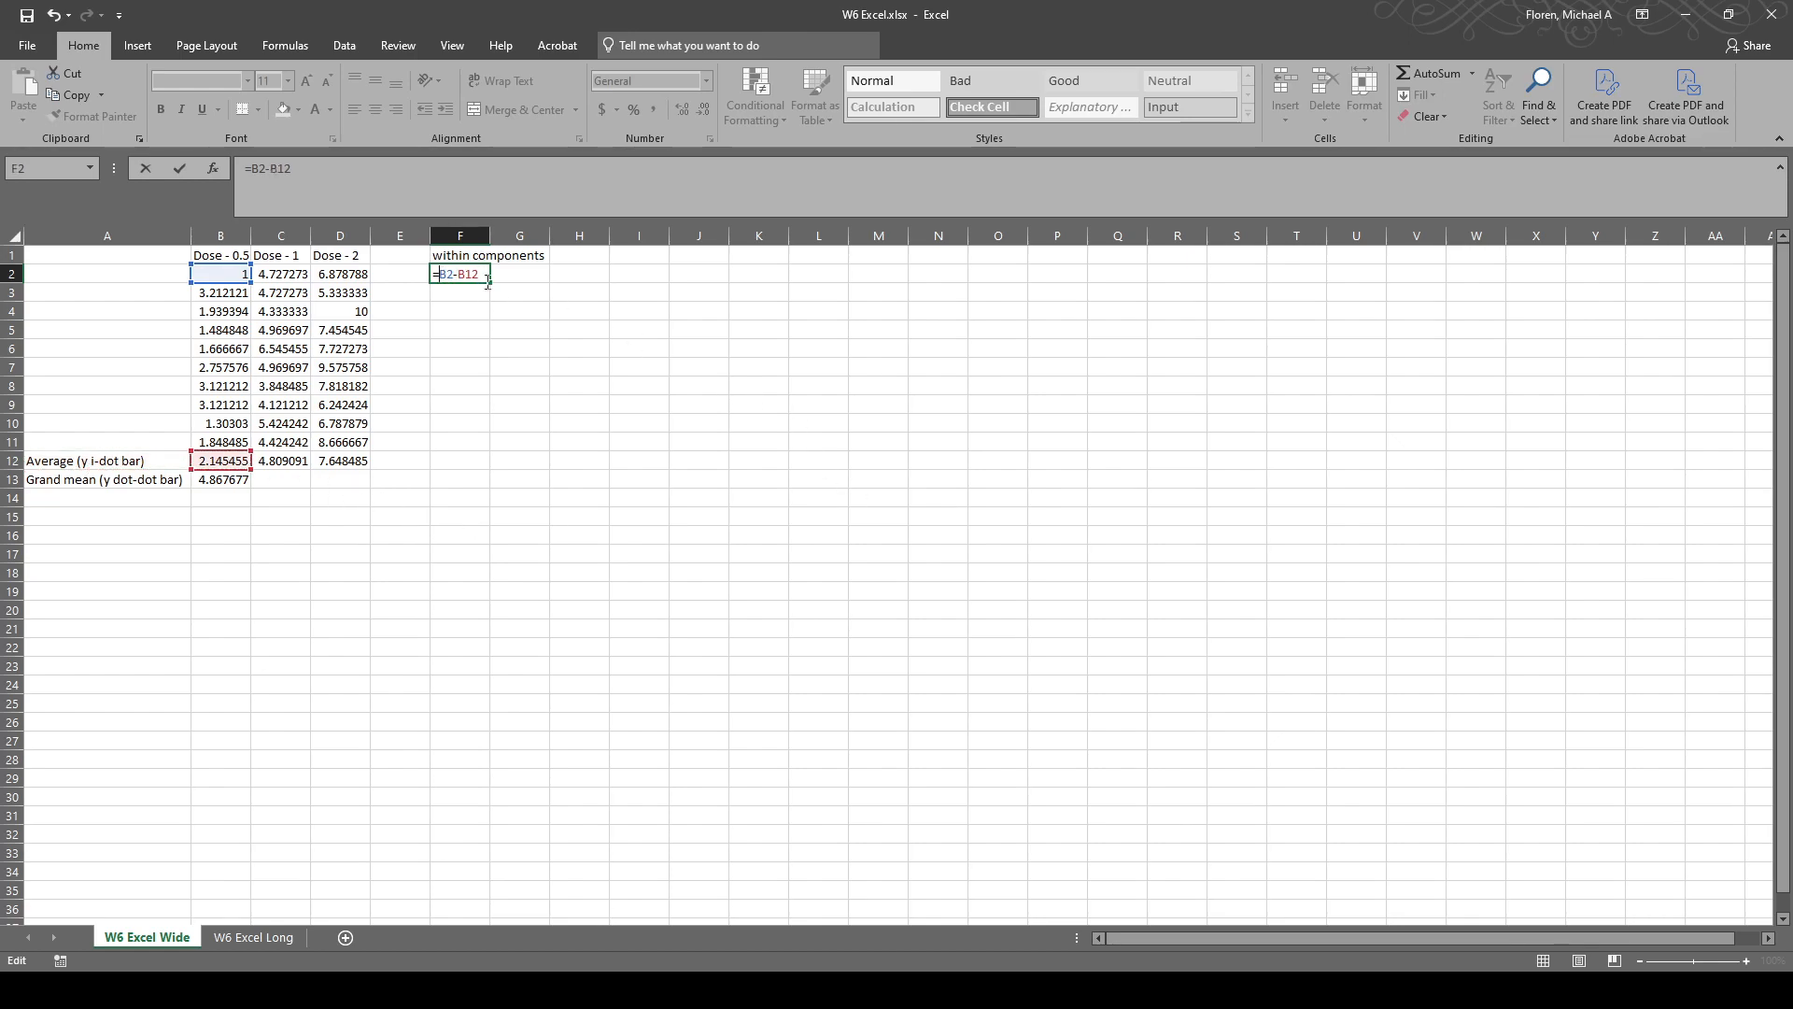
{"action": "type", "text": "("}
{"action": "type", "text": ")^2"}
{"action": "key", "text": "Return"}
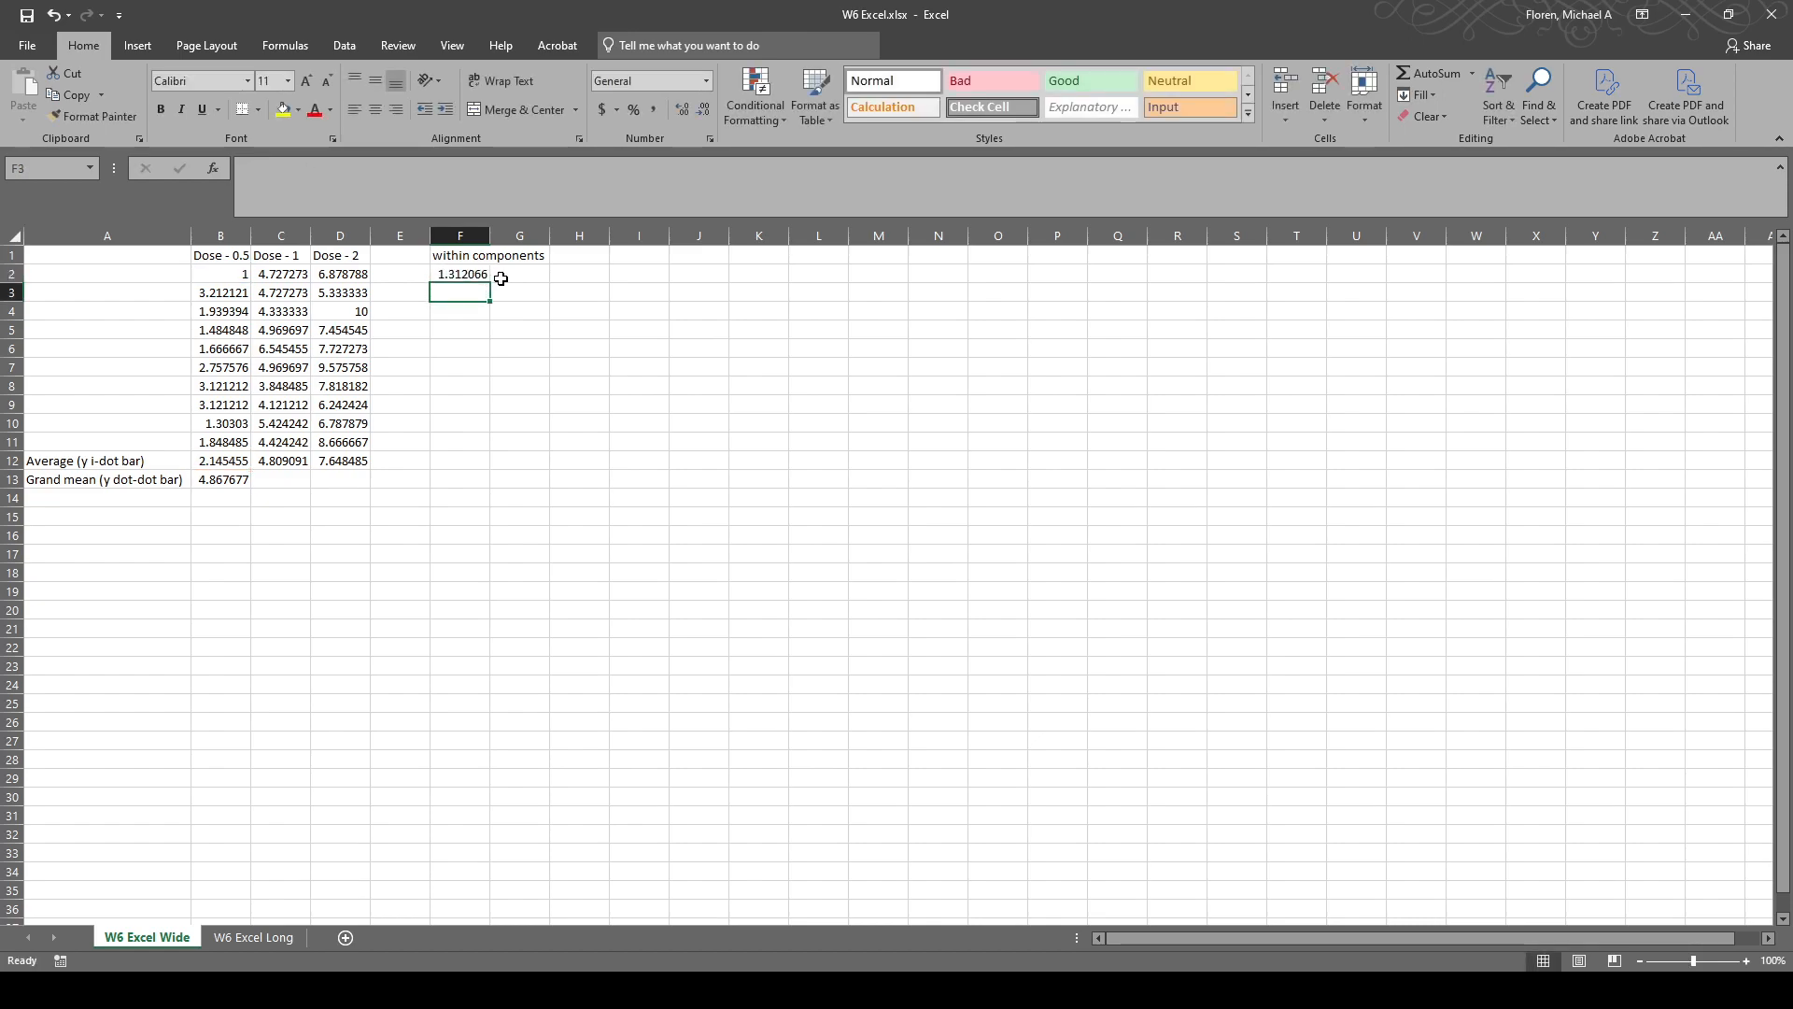
Calculate the second Dose - 0.5 within component in F3 with =(B3-B12)^2.
{"action": "left_click", "coordinate": [464, 274]}
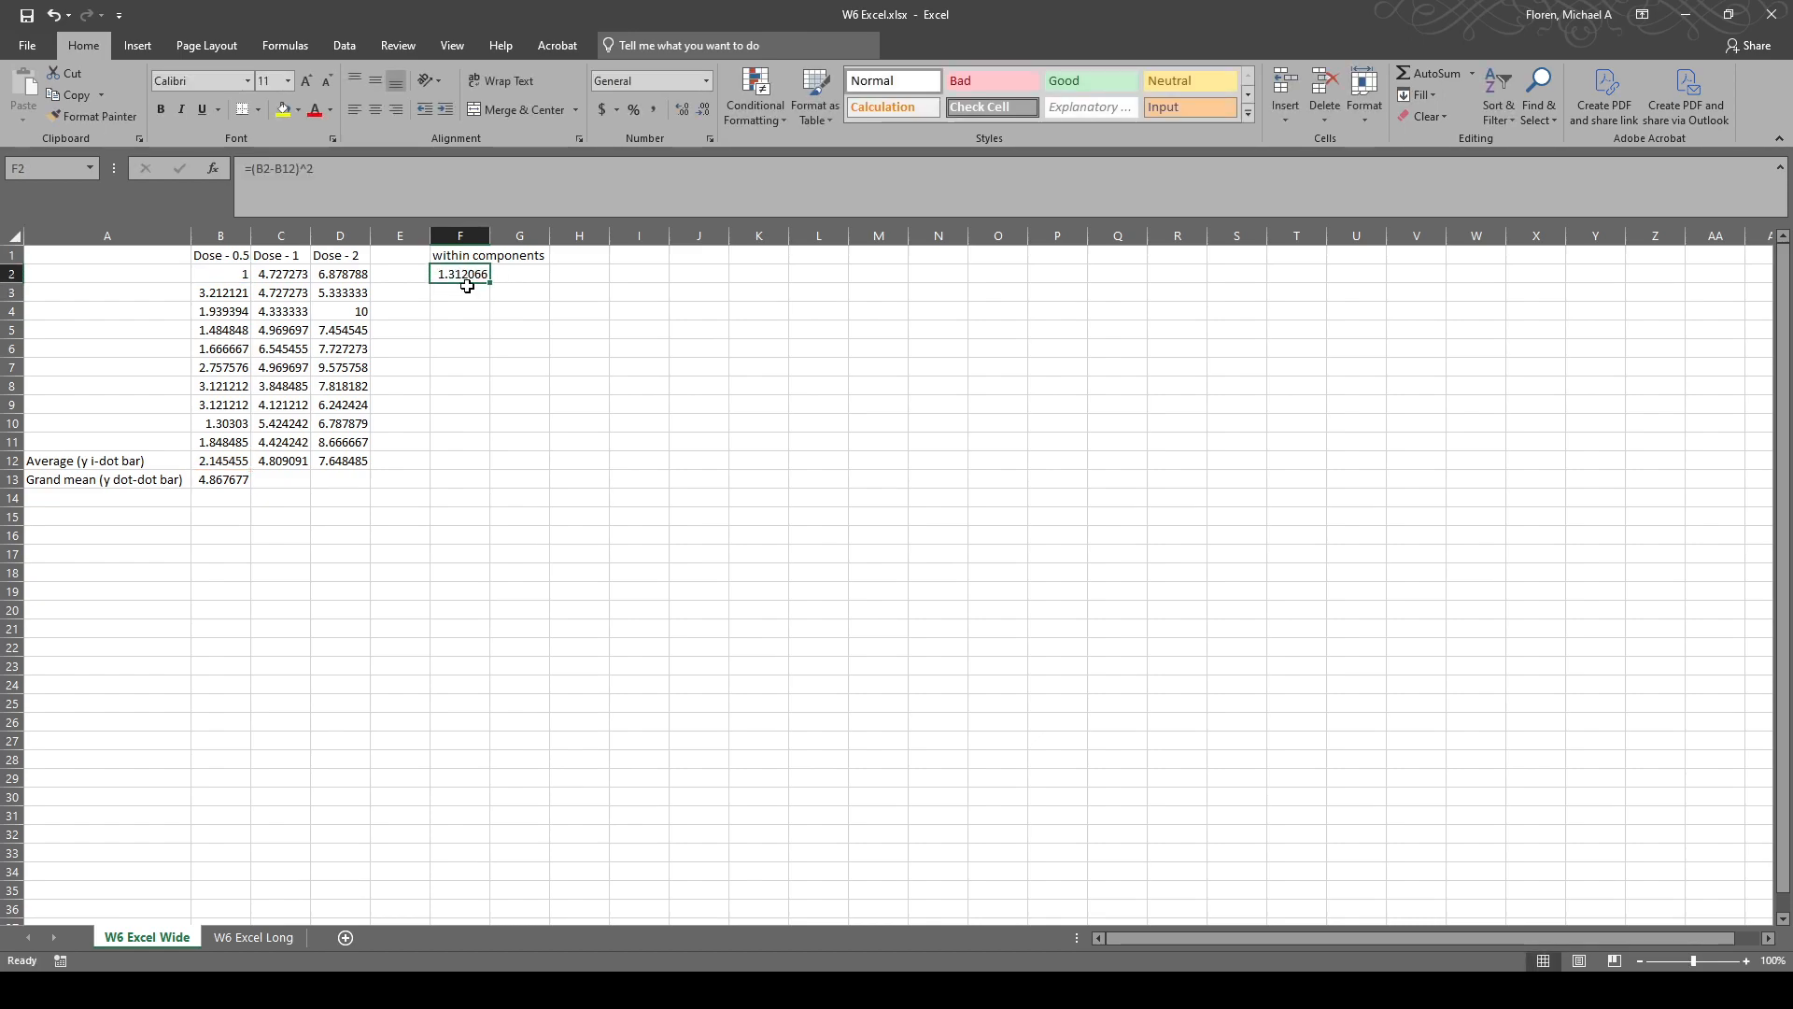
{"action": "left_click", "coordinate": [466, 292]}
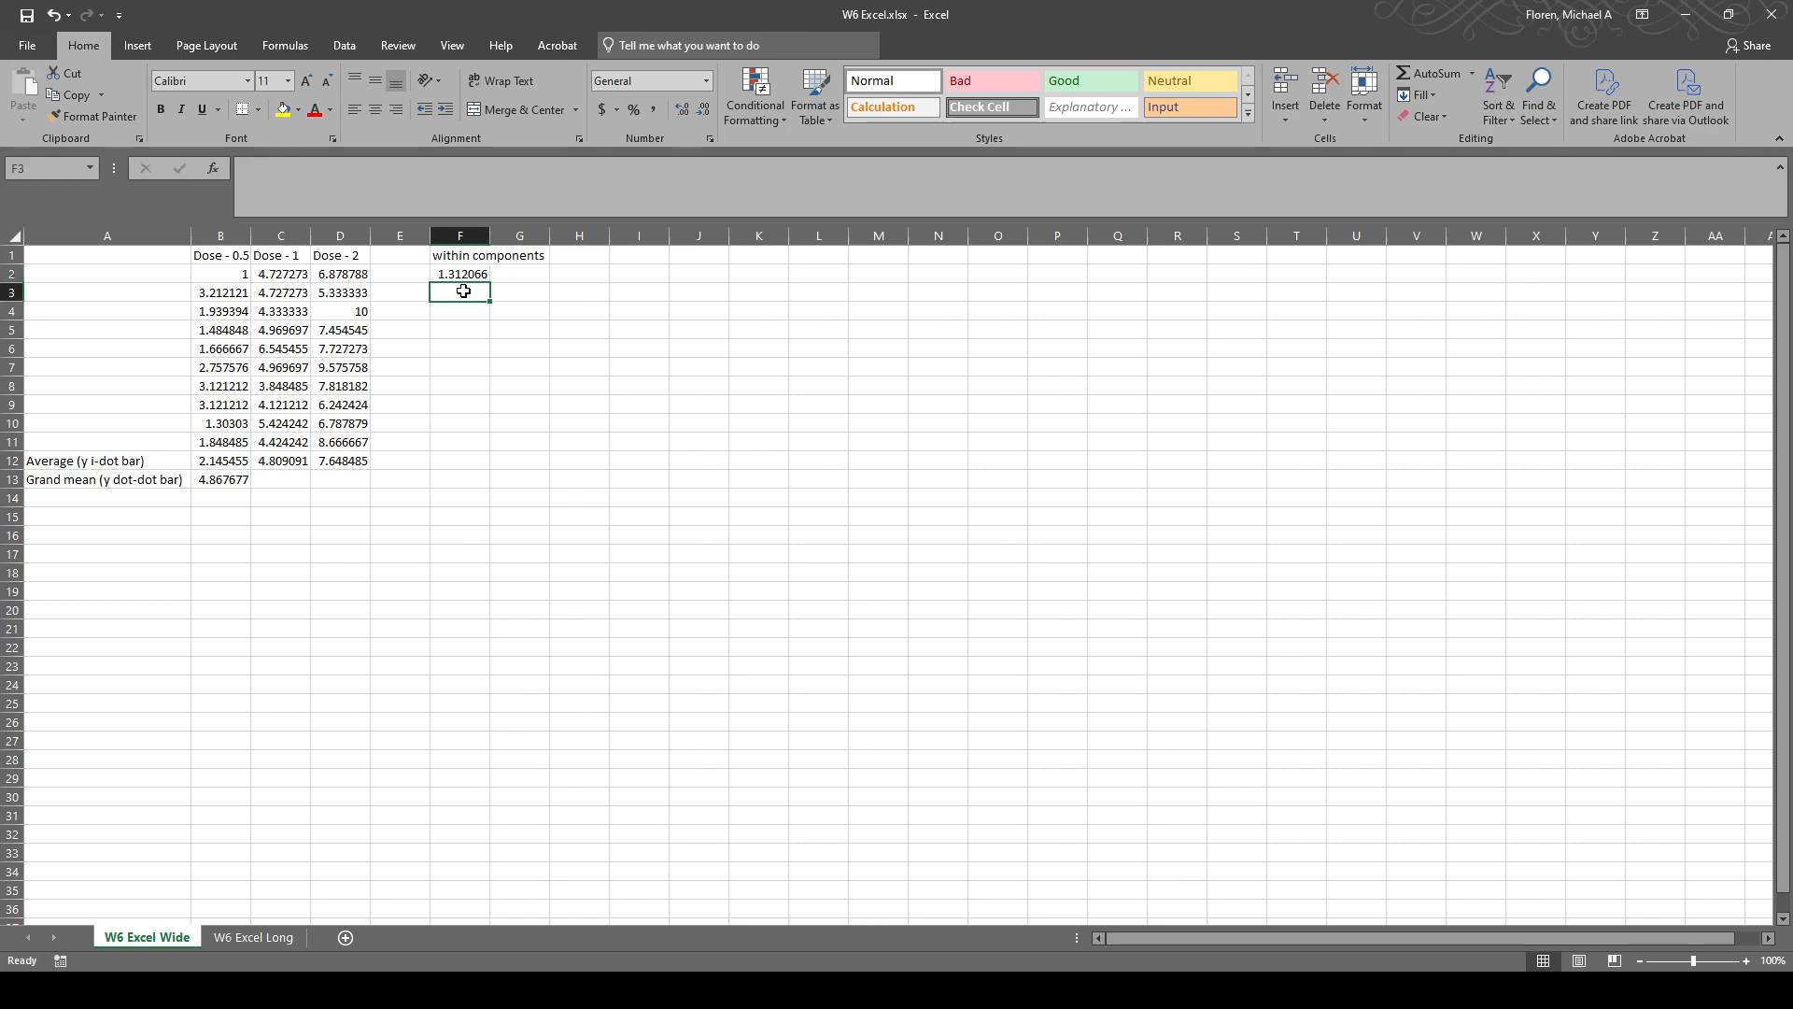
{"action": "type", "text": "="}
{"action": "left_click", "coordinate": [209, 292]}
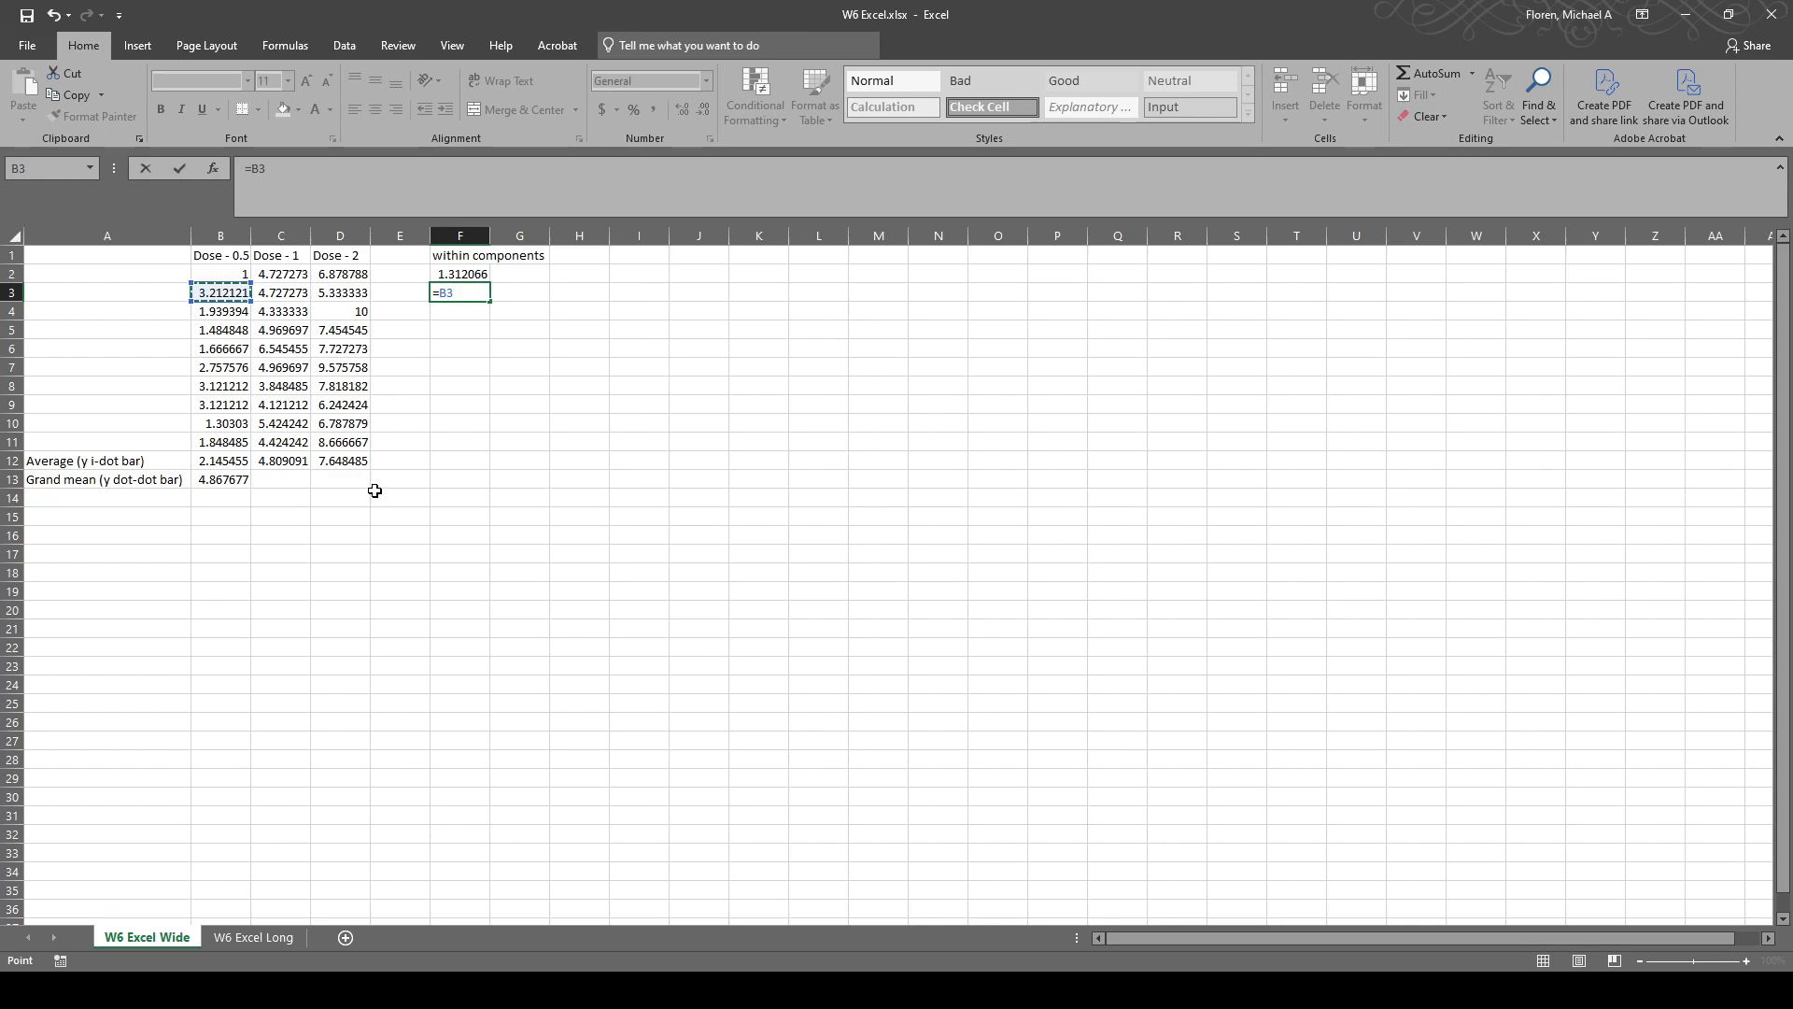
{"action": "type", "text": "-"}
{"action": "left_click", "coordinate": [238, 463]}
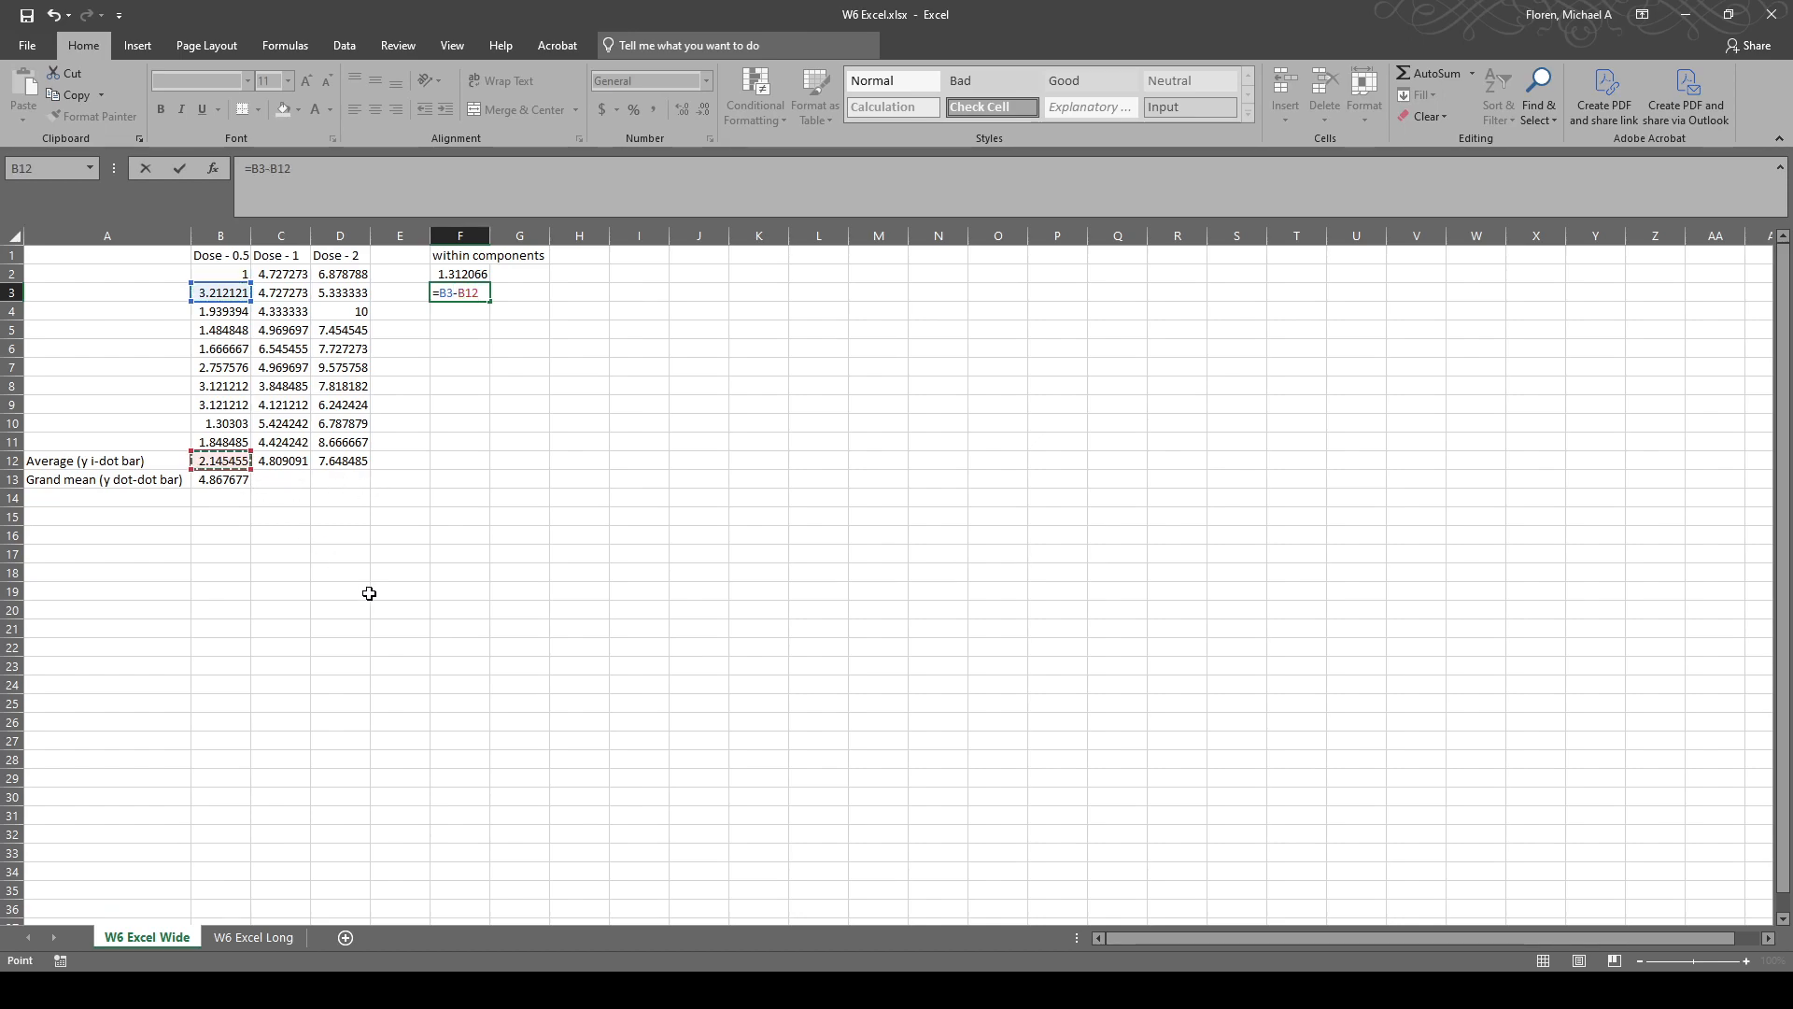
{"action": "key", "text": "Left"}
{"action": "key", "text": "Right"}
{"action": "left_click", "coordinate": [455, 295]}
{"action": "type", "text": "("}
{"action": "type", "text": ")"}
{"action": "key", "text": "Return"}
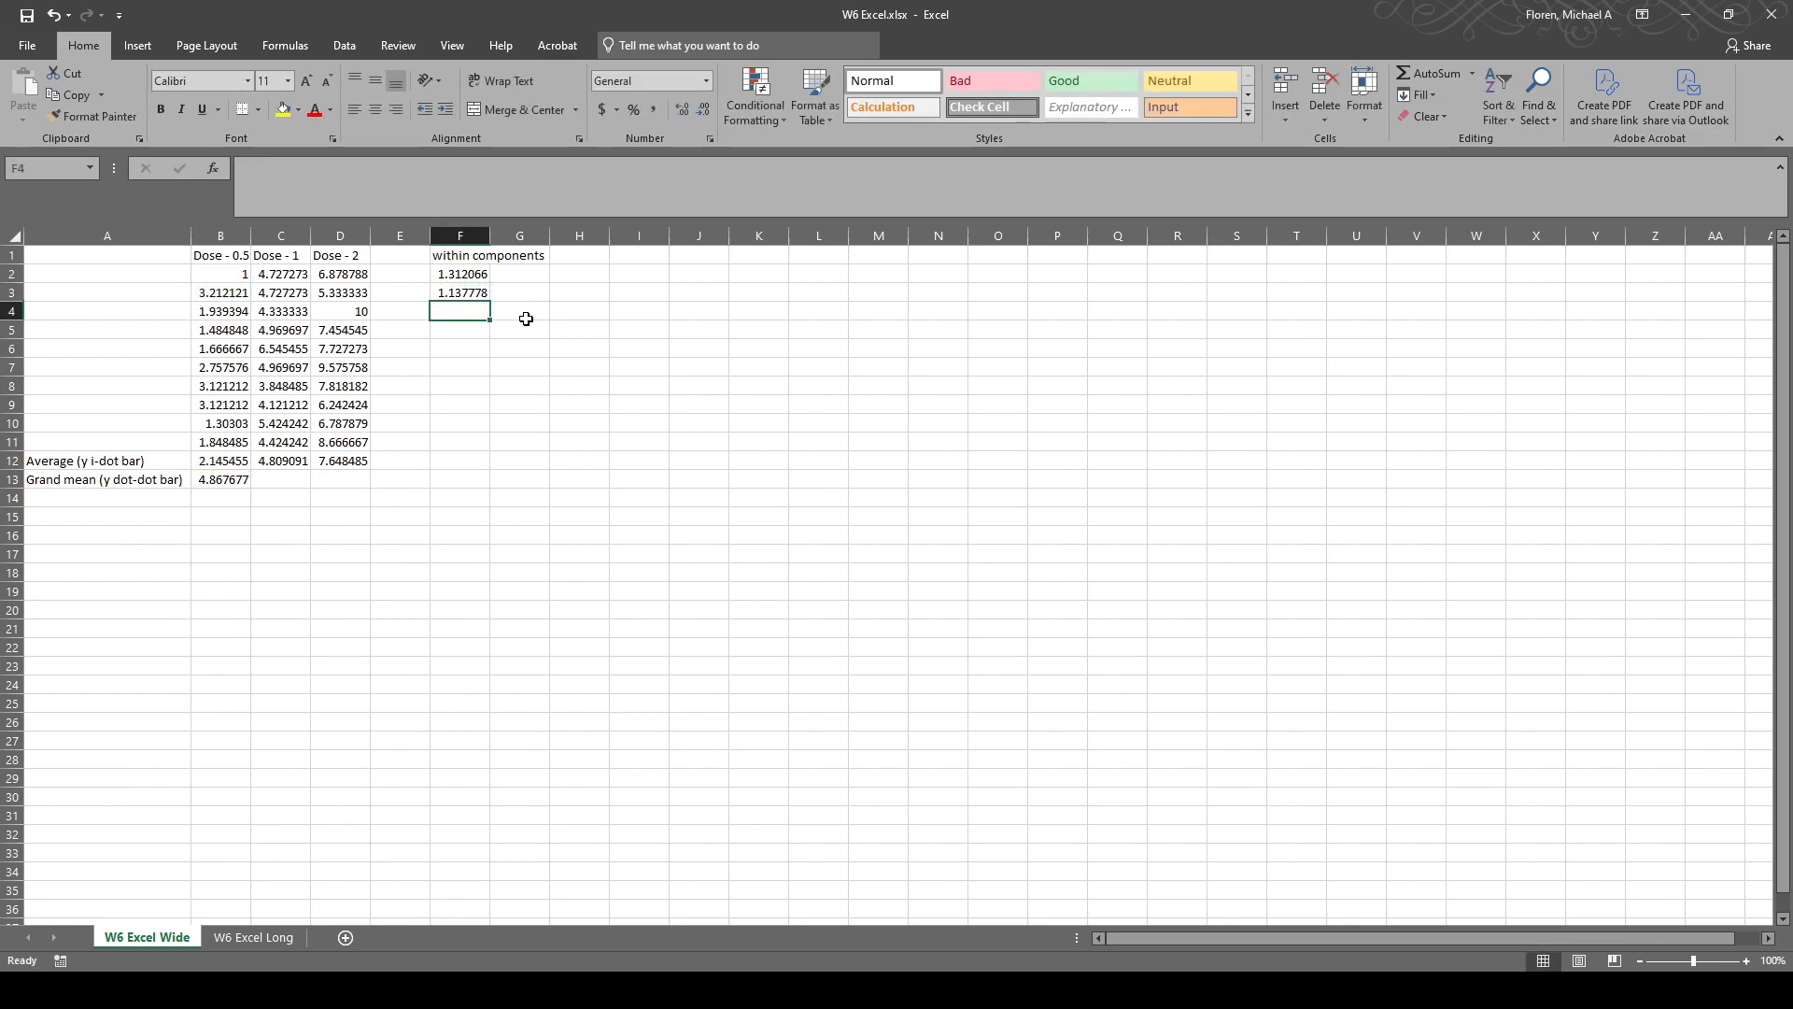
Calculate the first Dose - 1 within component in G2 with =(C2-C12)^2.
{"action": "left_click", "coordinate": [453, 292]}
{"action": "left_click", "coordinate": [463, 311]}
{"action": "left_click", "coordinate": [516, 273]}
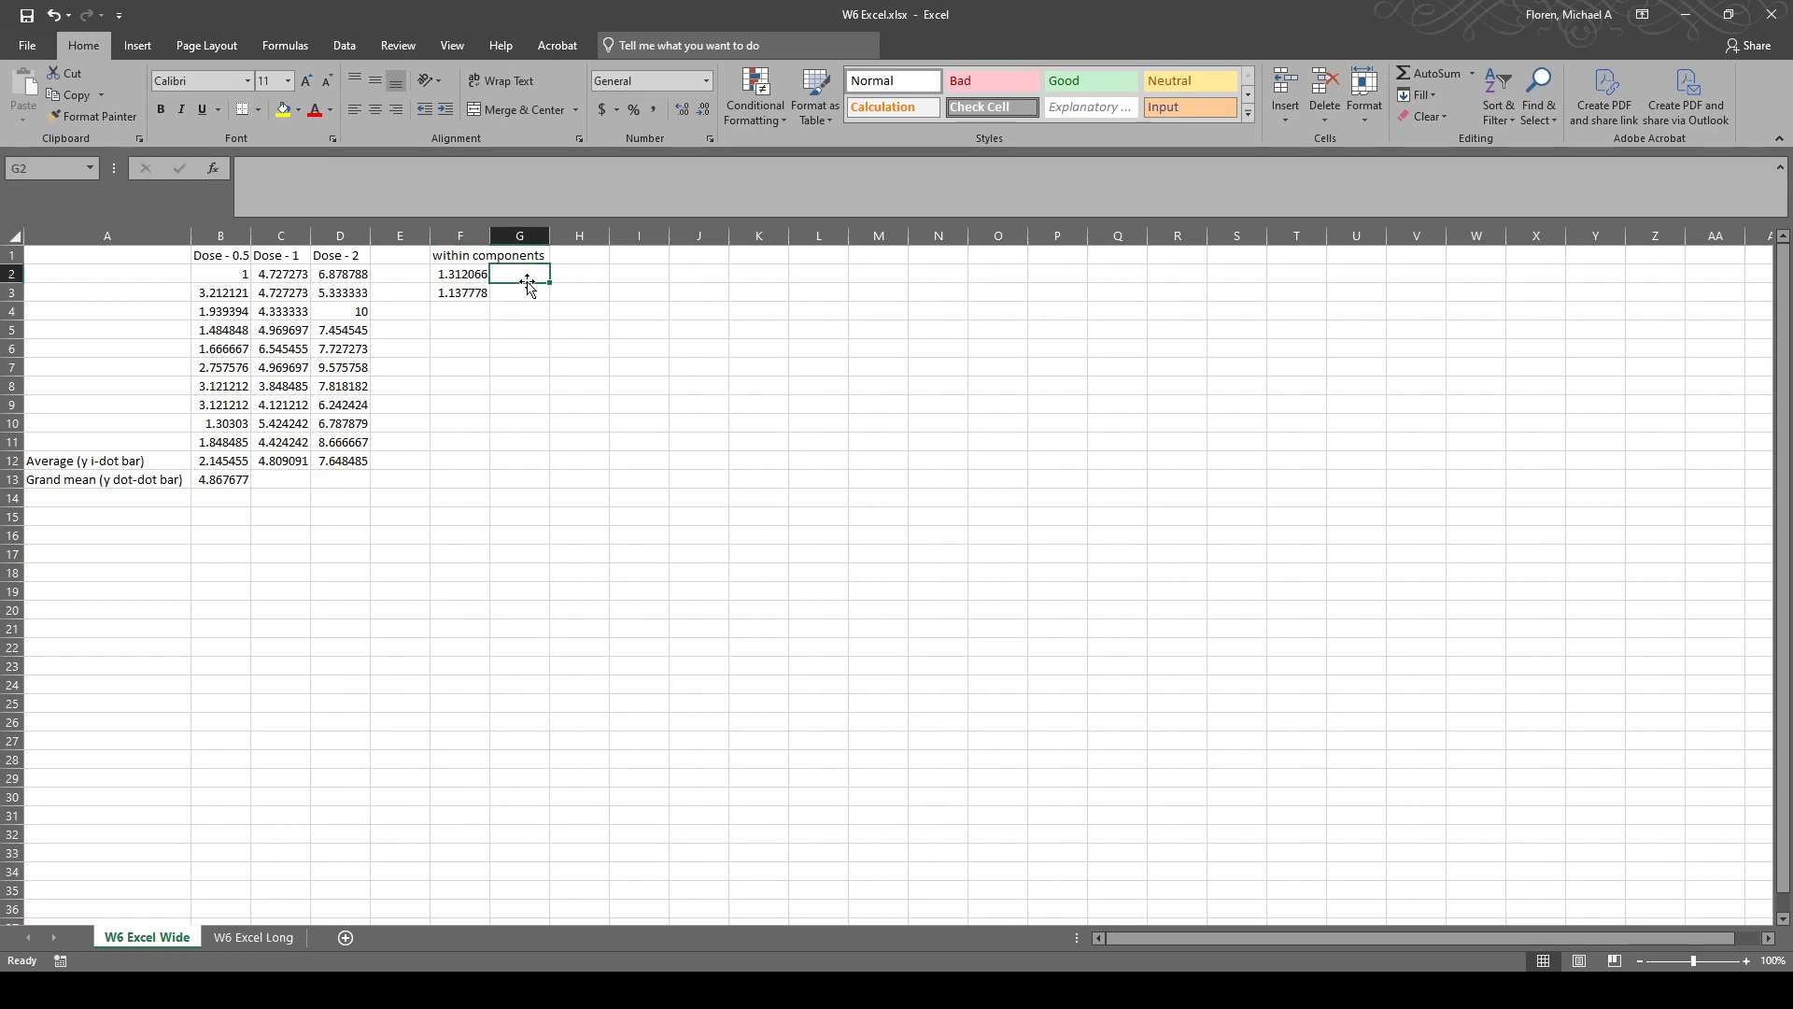
{"action": "left_click", "coordinate": [282, 274]}
{"action": "left_click", "coordinate": [507, 271]}
{"action": "type", "text": "="}
{"action": "left_click", "coordinate": [289, 273]}
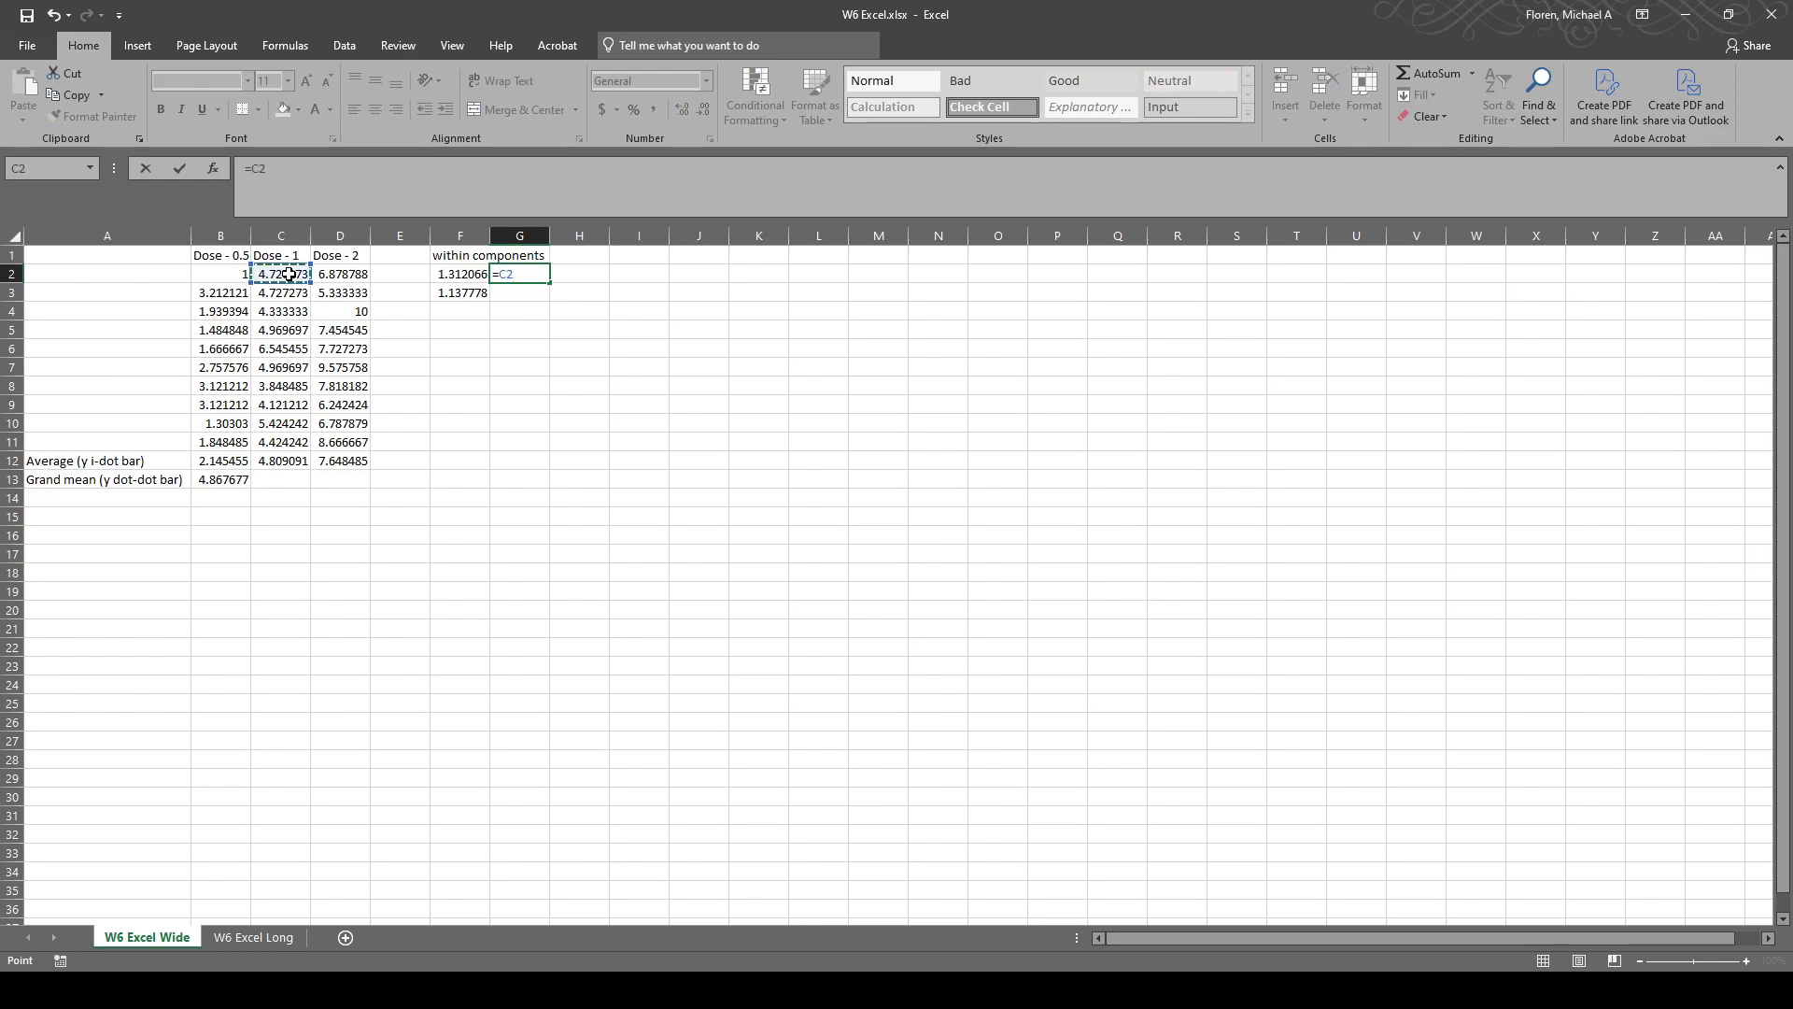
{"action": "type", "text": "-"}
{"action": "left_click", "coordinate": [288, 460]}
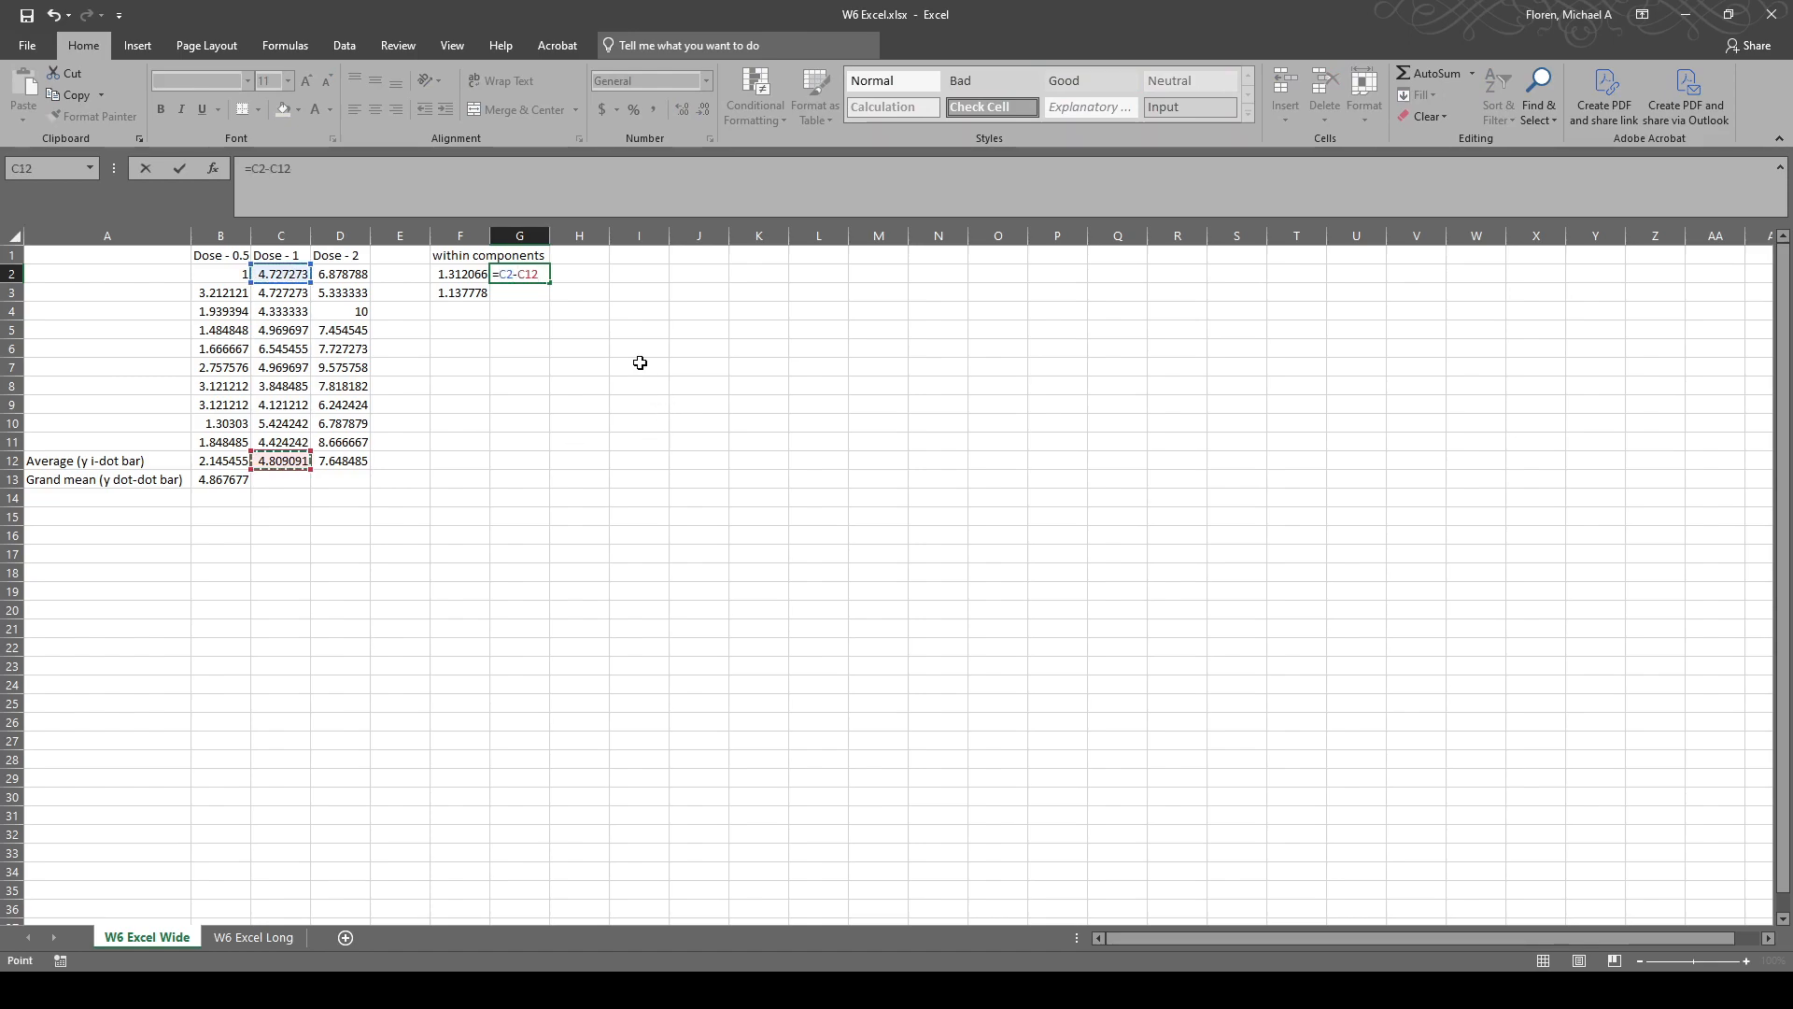
{"action": "left_click", "coordinate": [498, 273]}
{"action": "type", "text": "("}
{"action": "type", "text": ")"}
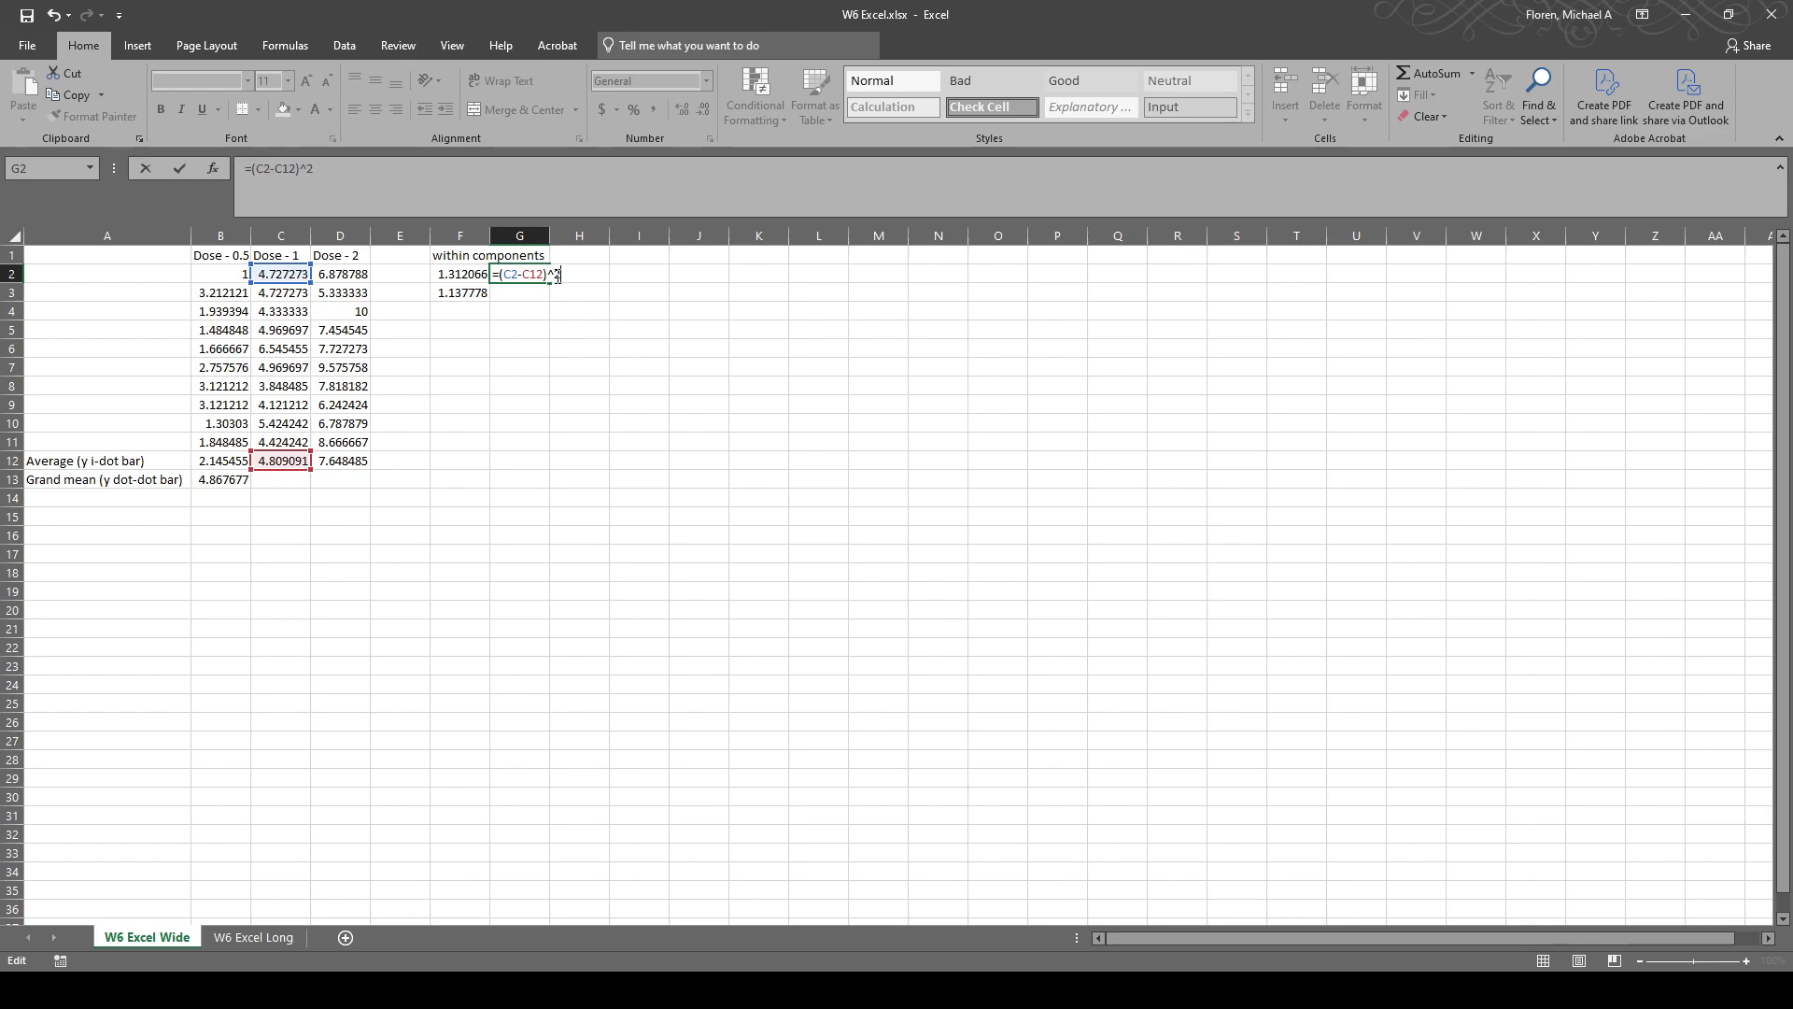
{"action": "type", "text": "^2"}
{"action": "key", "text": "Return"}
Lock the row of the average reference in F3 so that the formula reads =(B3-B$12)^2.
{"action": "left_click", "coordinate": [468, 297]}
{"action": "mouse_move", "coordinate": [490, 301]}
{"action": "left_mouse_down"}
{"action": "mouse_move", "coordinate": [478, 460]}
{"action": "mouse_move", "coordinate": [480, 286]}
{"action": "left_mouse_up"}
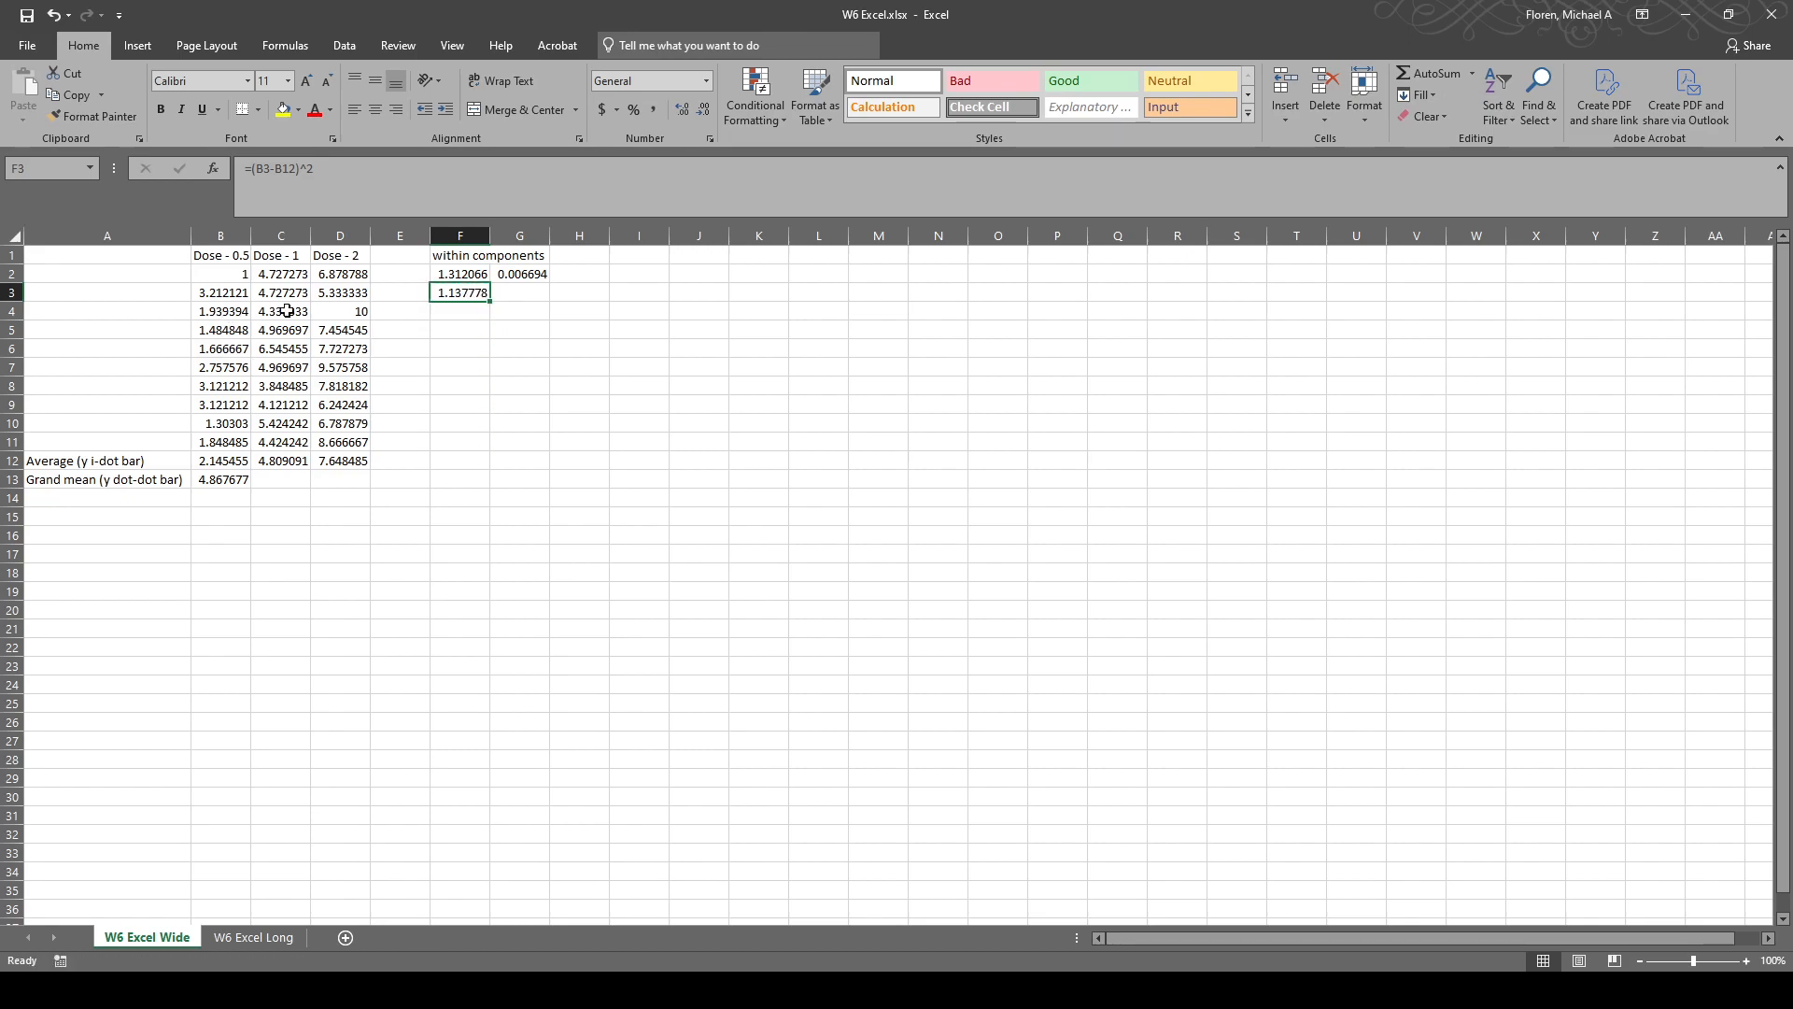
{"action": "key", "text": "F2"}
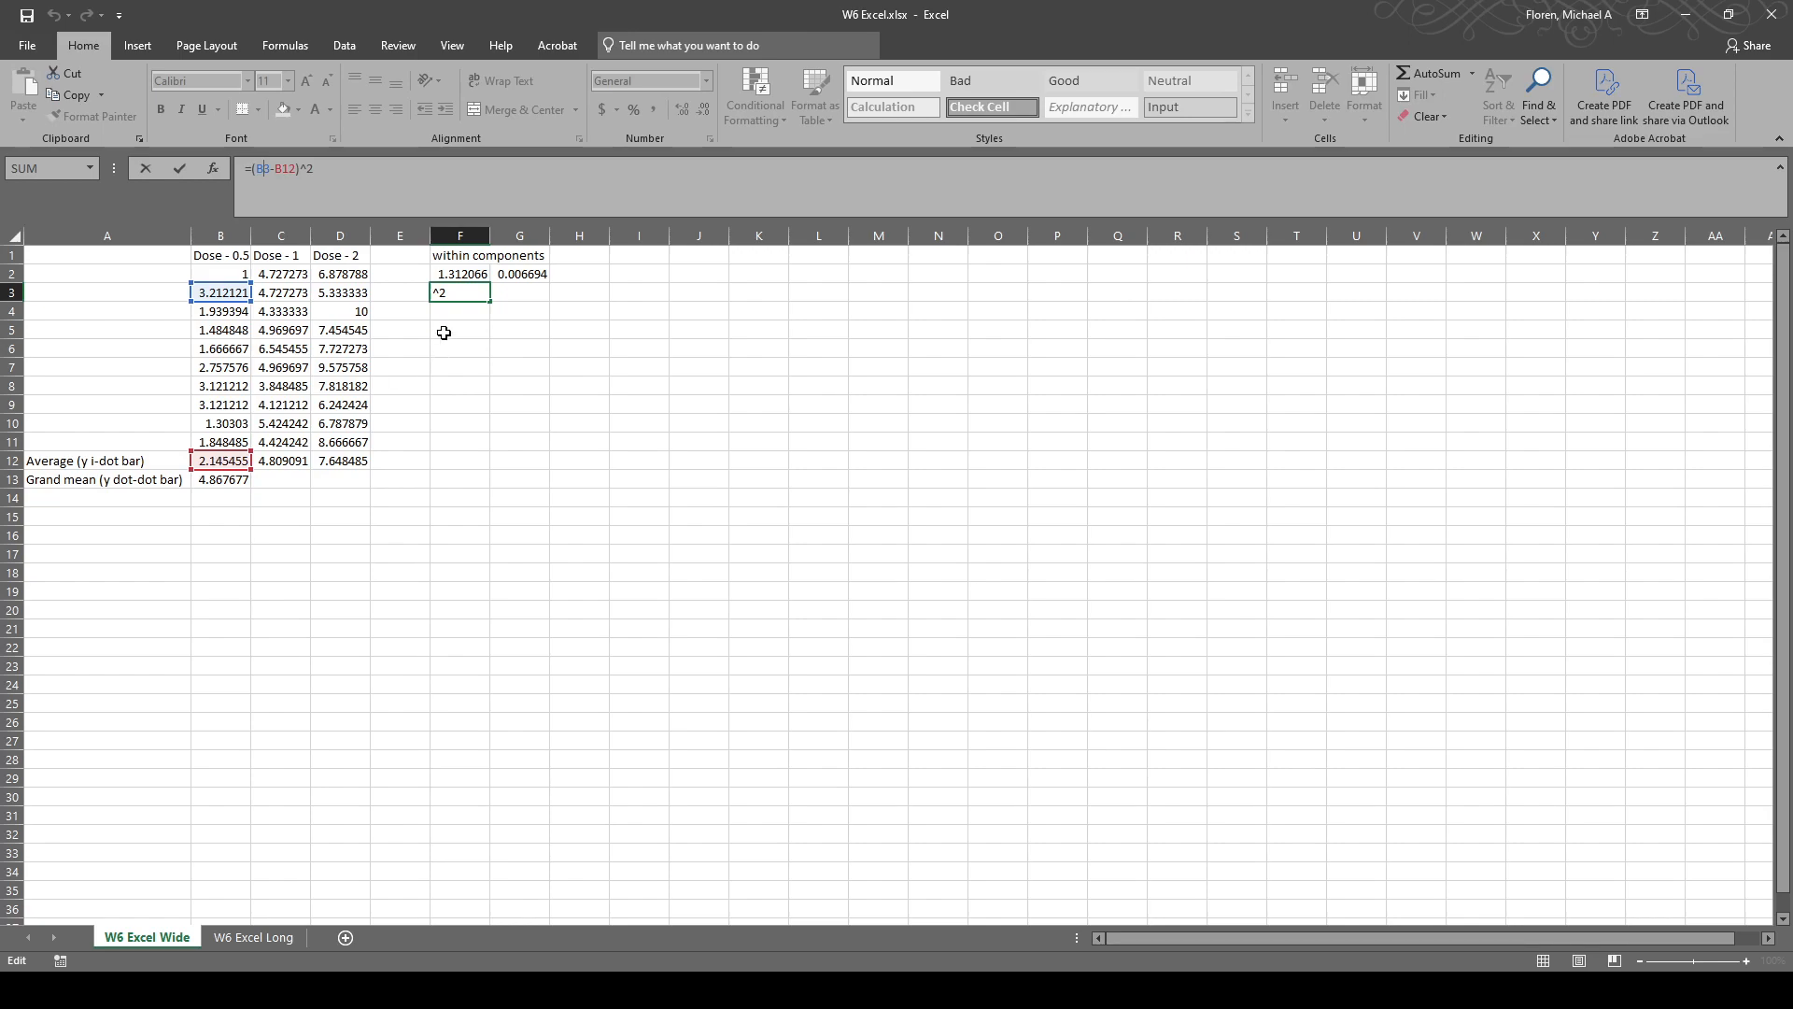
{"action": "key", "text": "Return"}
{"action": "left_click", "coordinate": [467, 292]}
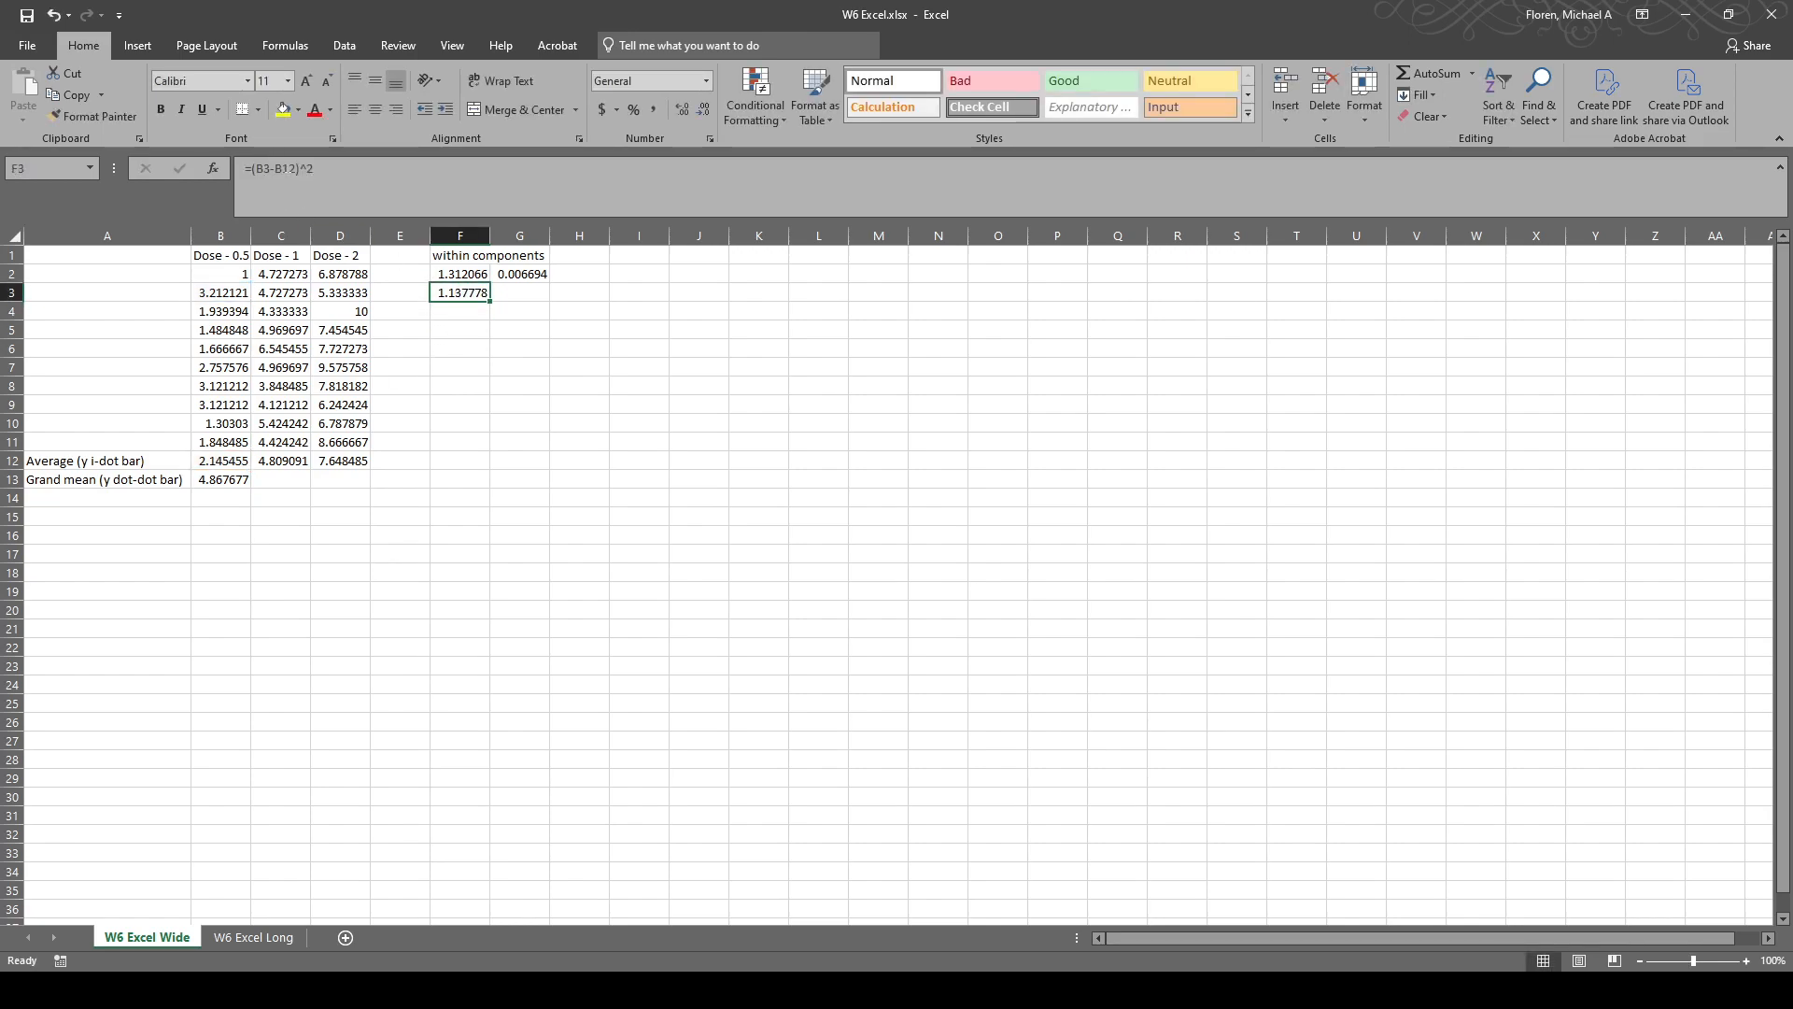
{"action": "left_click", "coordinate": [283, 168]}
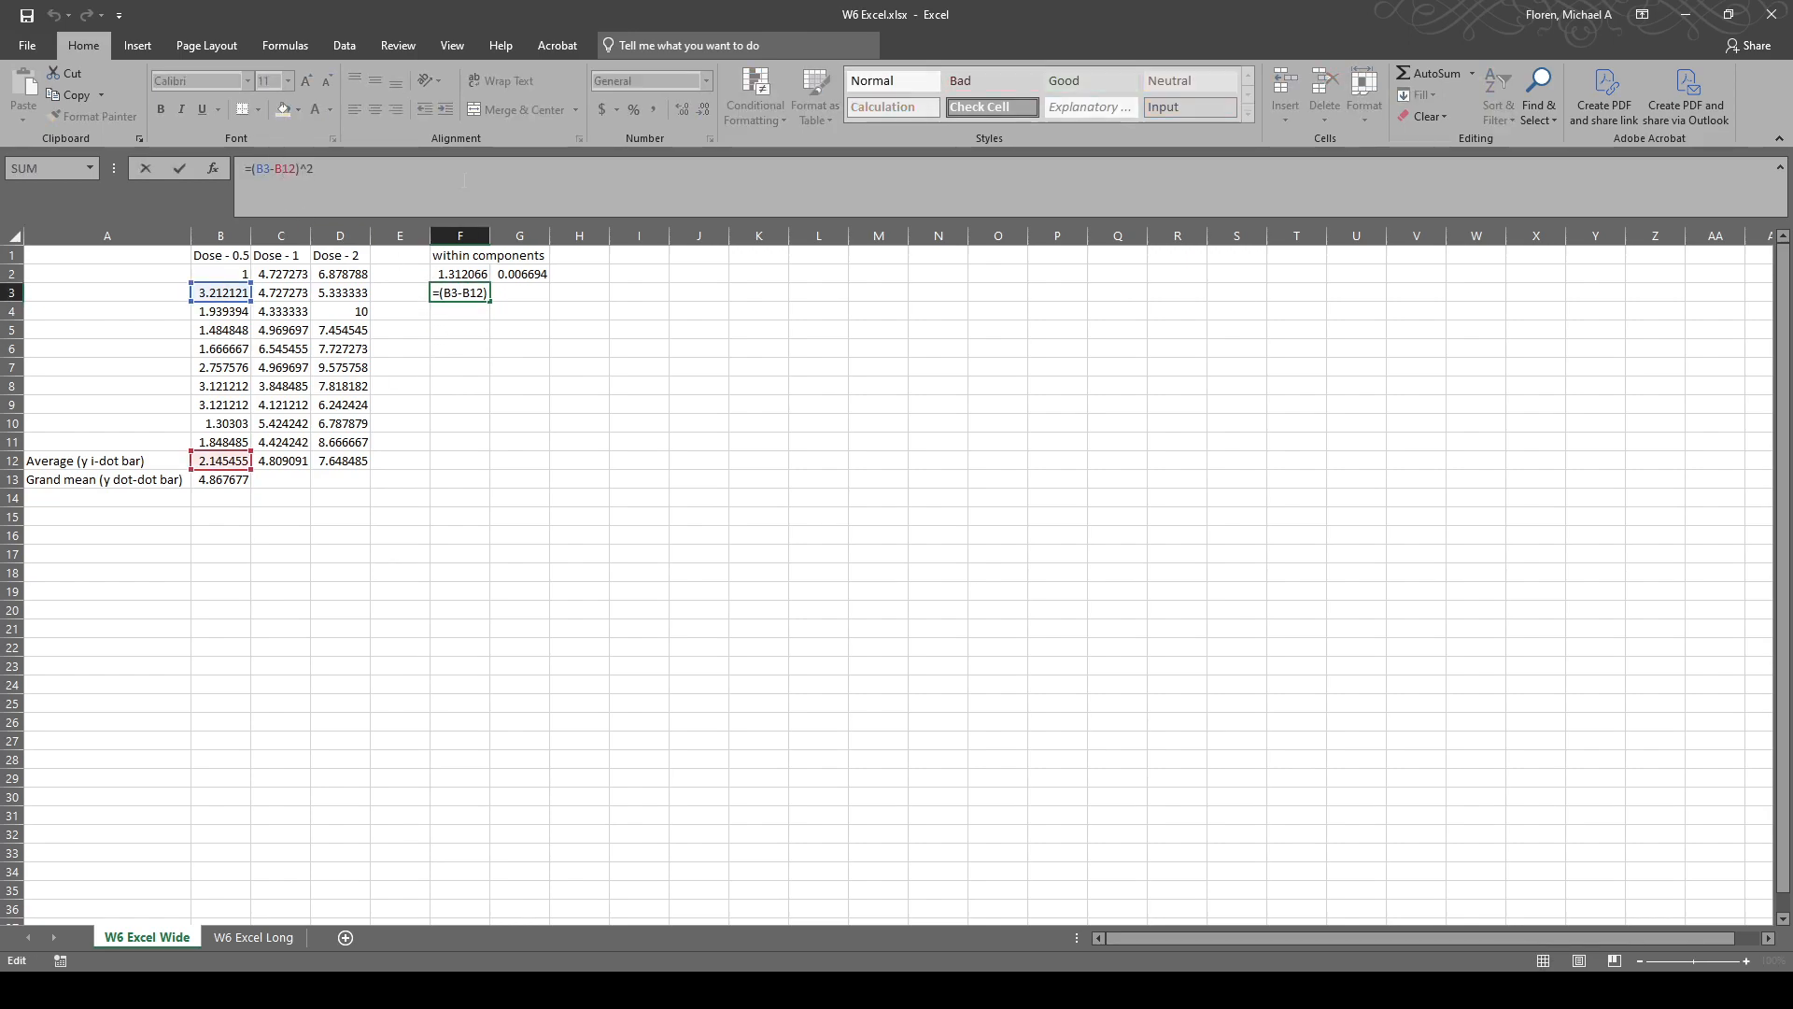
{"action": "type", "text": "$"}
{"action": "key", "text": "Return"}
Copy the F3 formula down to F11 and check the references in several of the filled cells.
{"action": "left_click", "coordinate": [470, 291]}
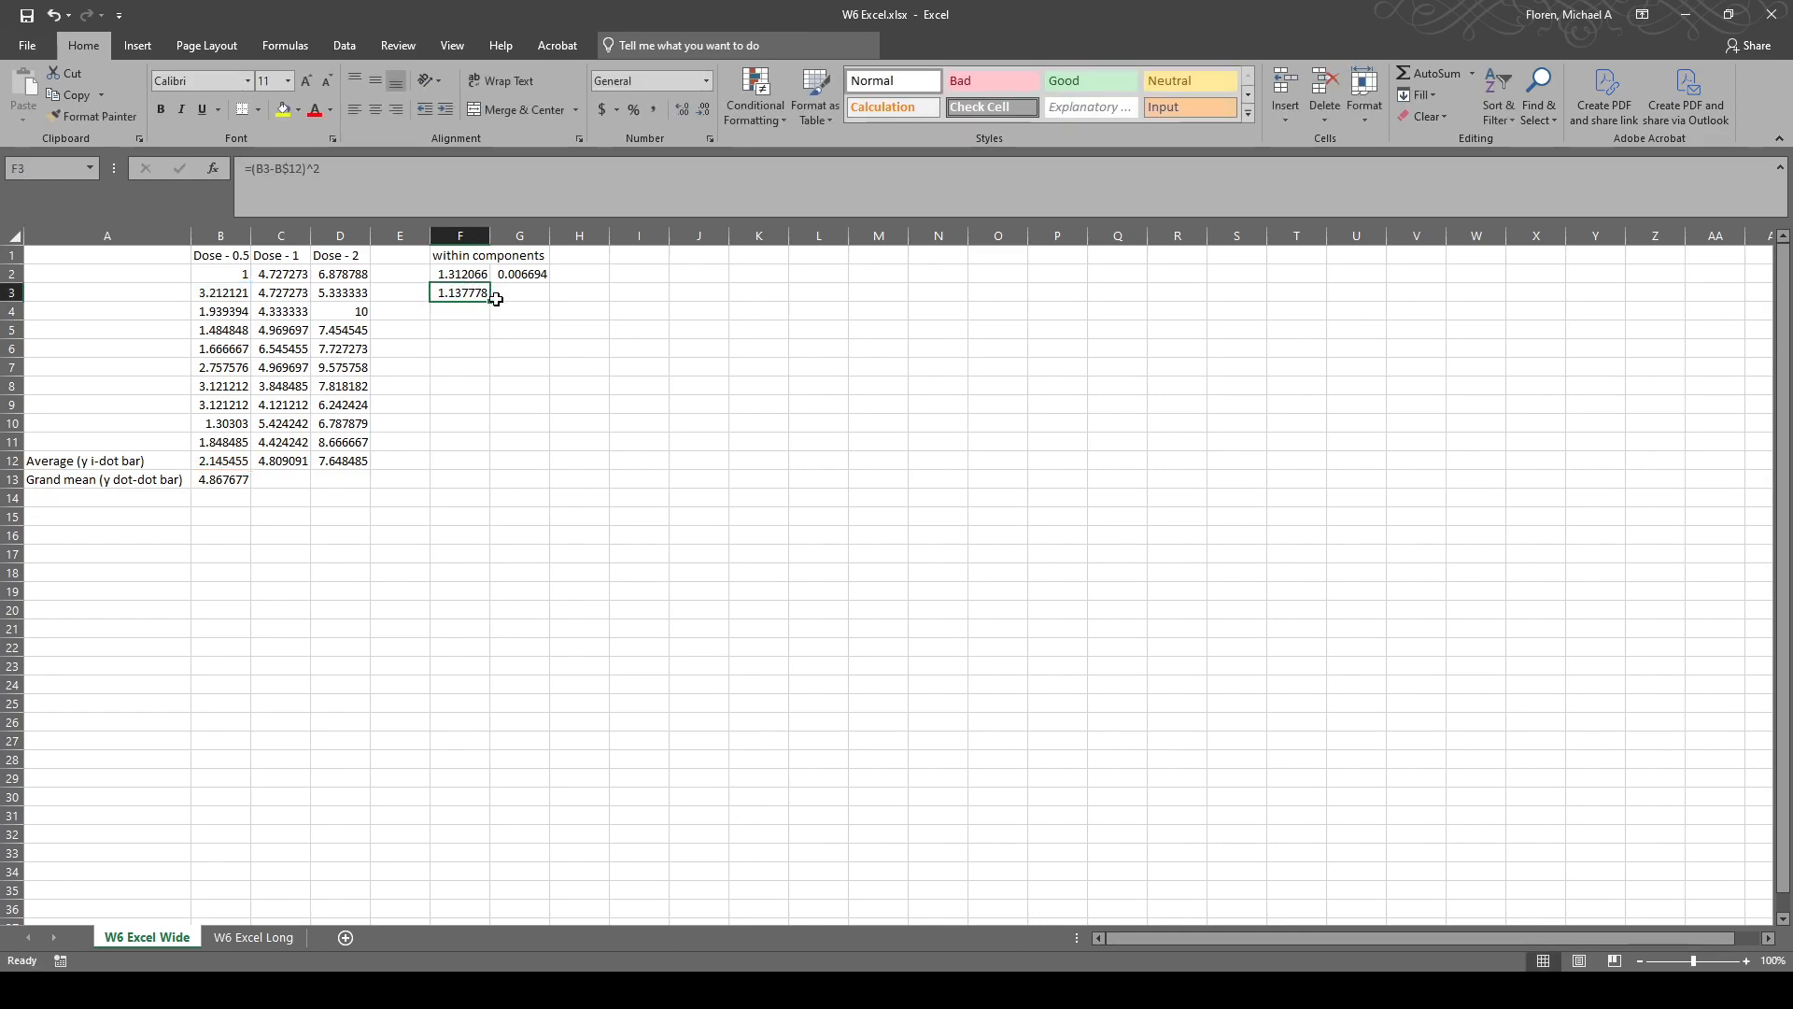
{"action": "left_click_drag", "start_coordinate": [489, 303], "coordinate": [475, 447]}
{"action": "left_click", "coordinate": [472, 315]}
{"action": "left_click", "coordinate": [433, 346]}
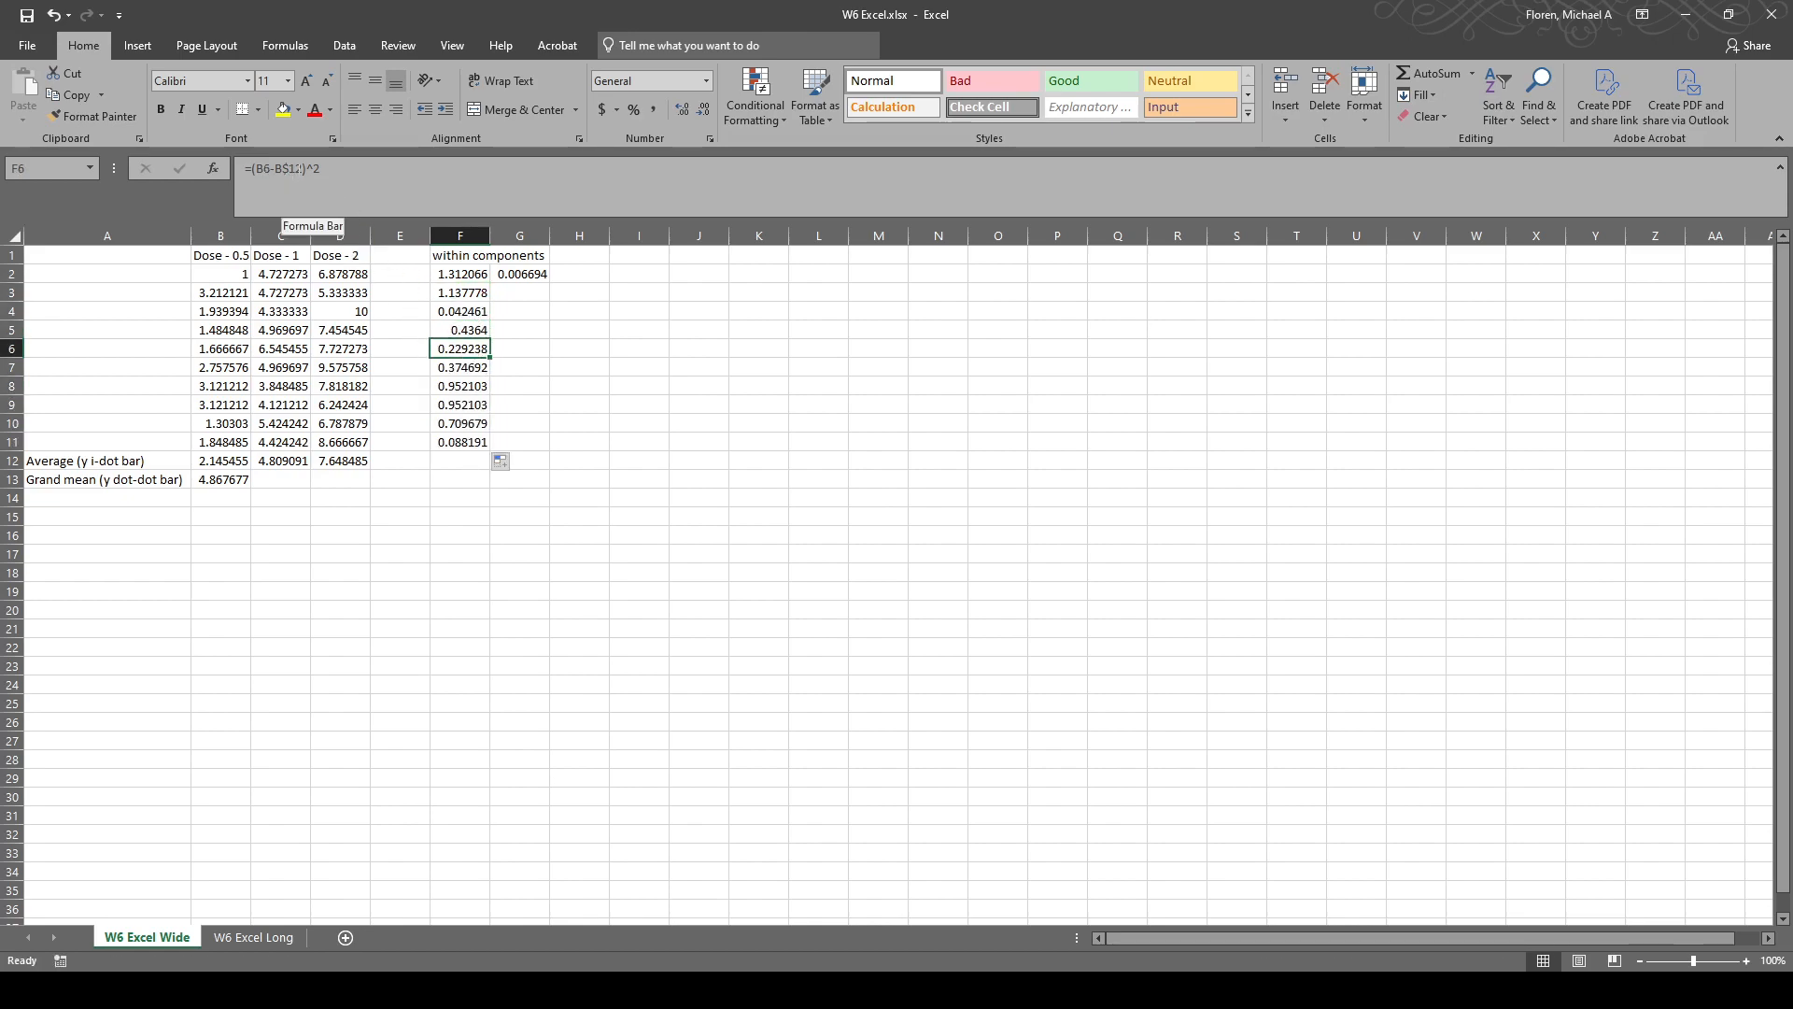
{"action": "left_click", "coordinate": [471, 387]}
{"action": "left_click", "coordinate": [472, 424]}
{"action": "left_click", "coordinate": [472, 445]}
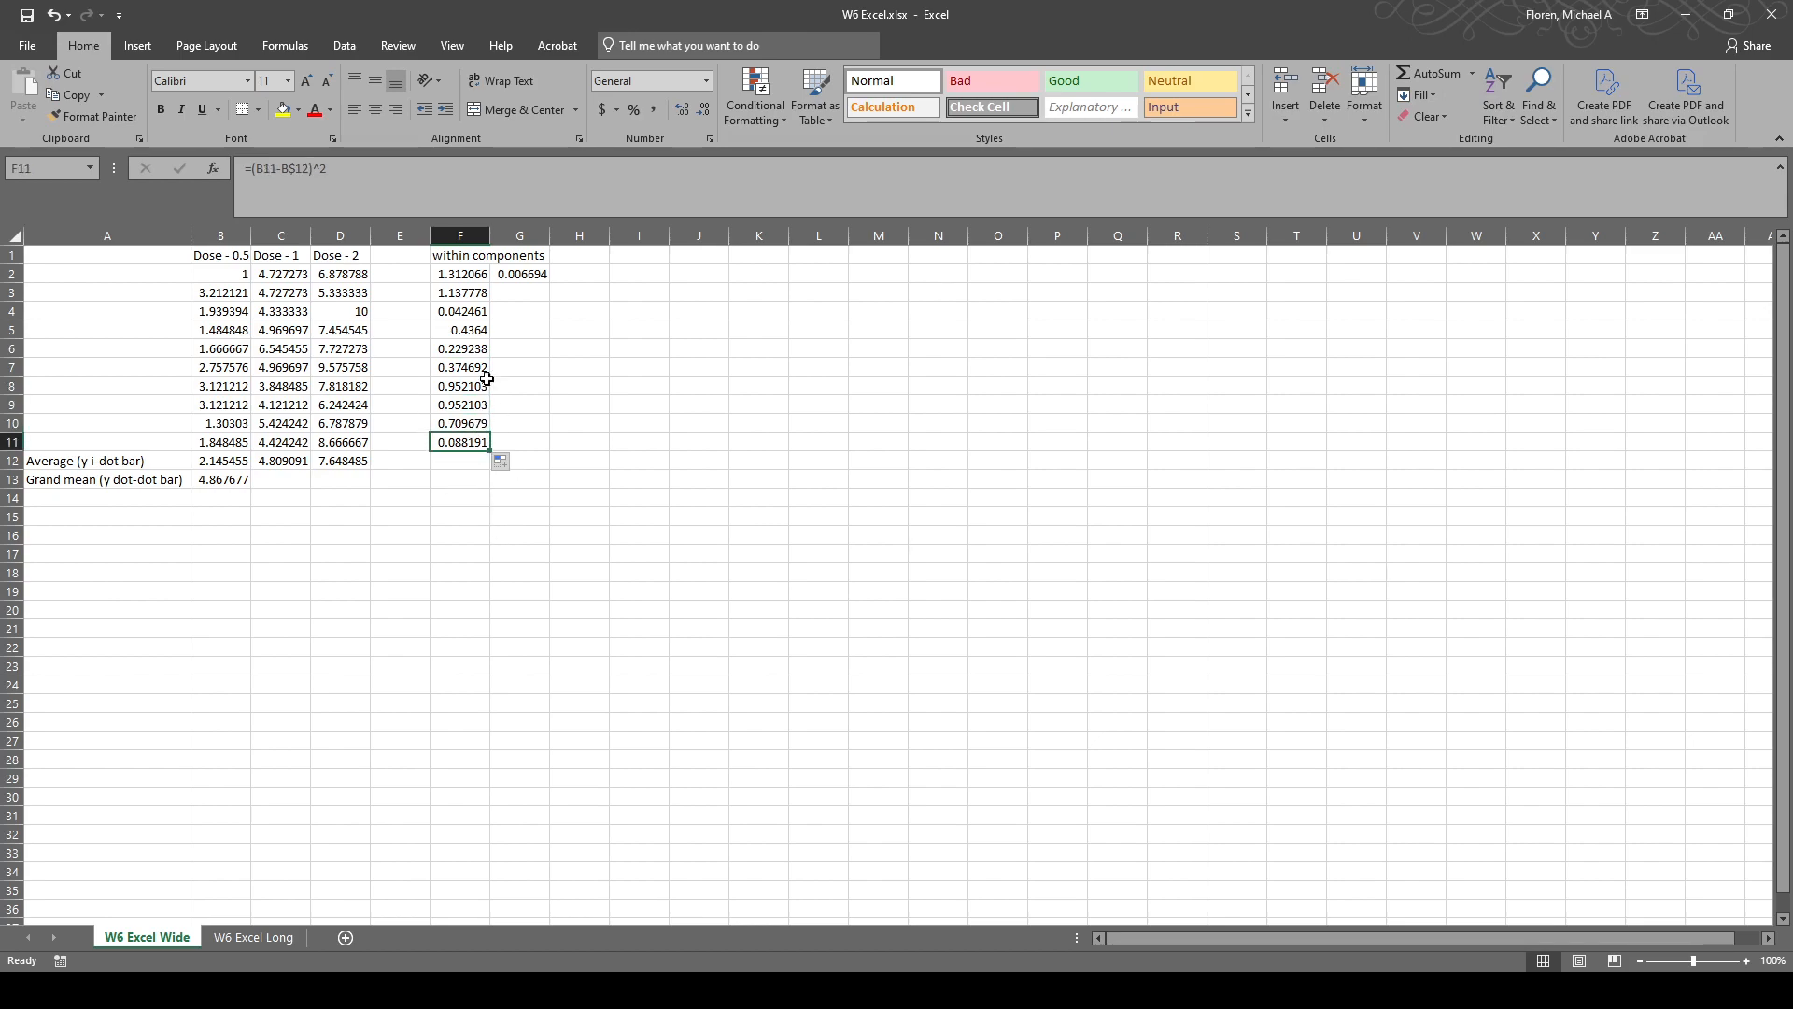
Copy the F3 formula across to G3 and H3 and compare the references in F3 and G3.
{"action": "left_click", "coordinate": [484, 292]}
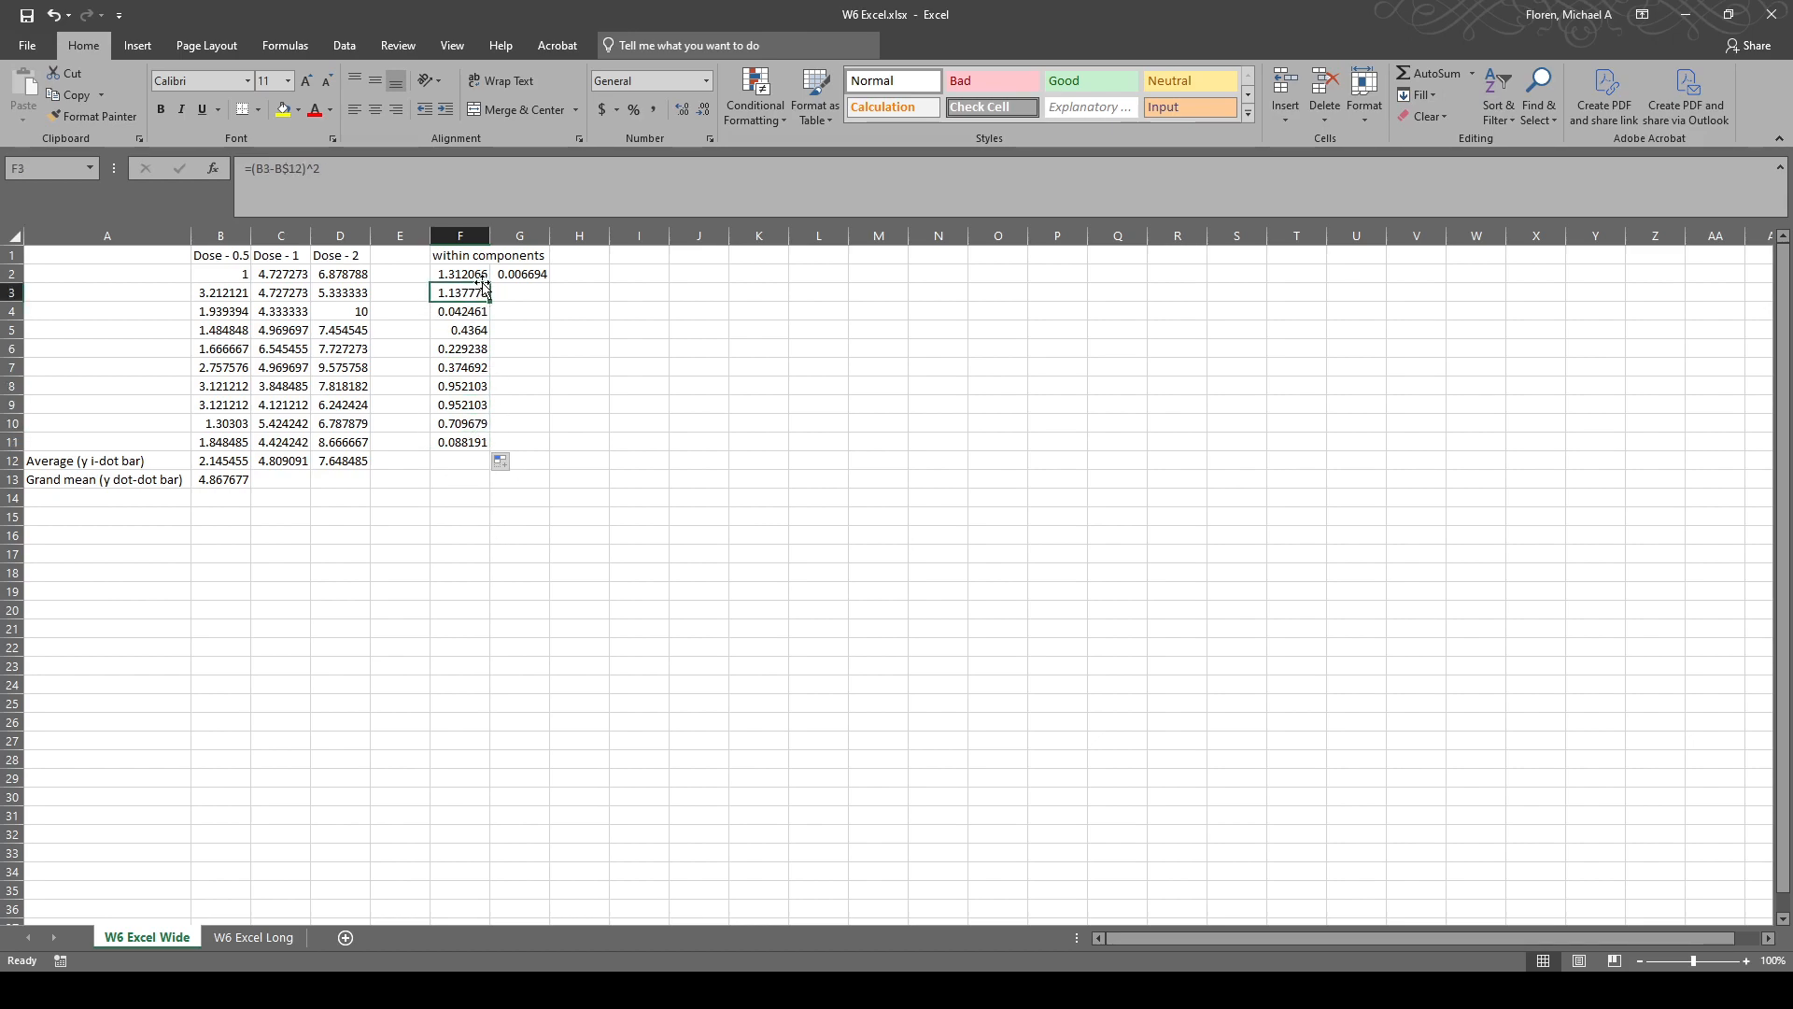
{"action": "left_click_drag", "start_coordinate": [492, 302], "coordinate": [595, 300]}
{"action": "left_click", "coordinate": [520, 293]}
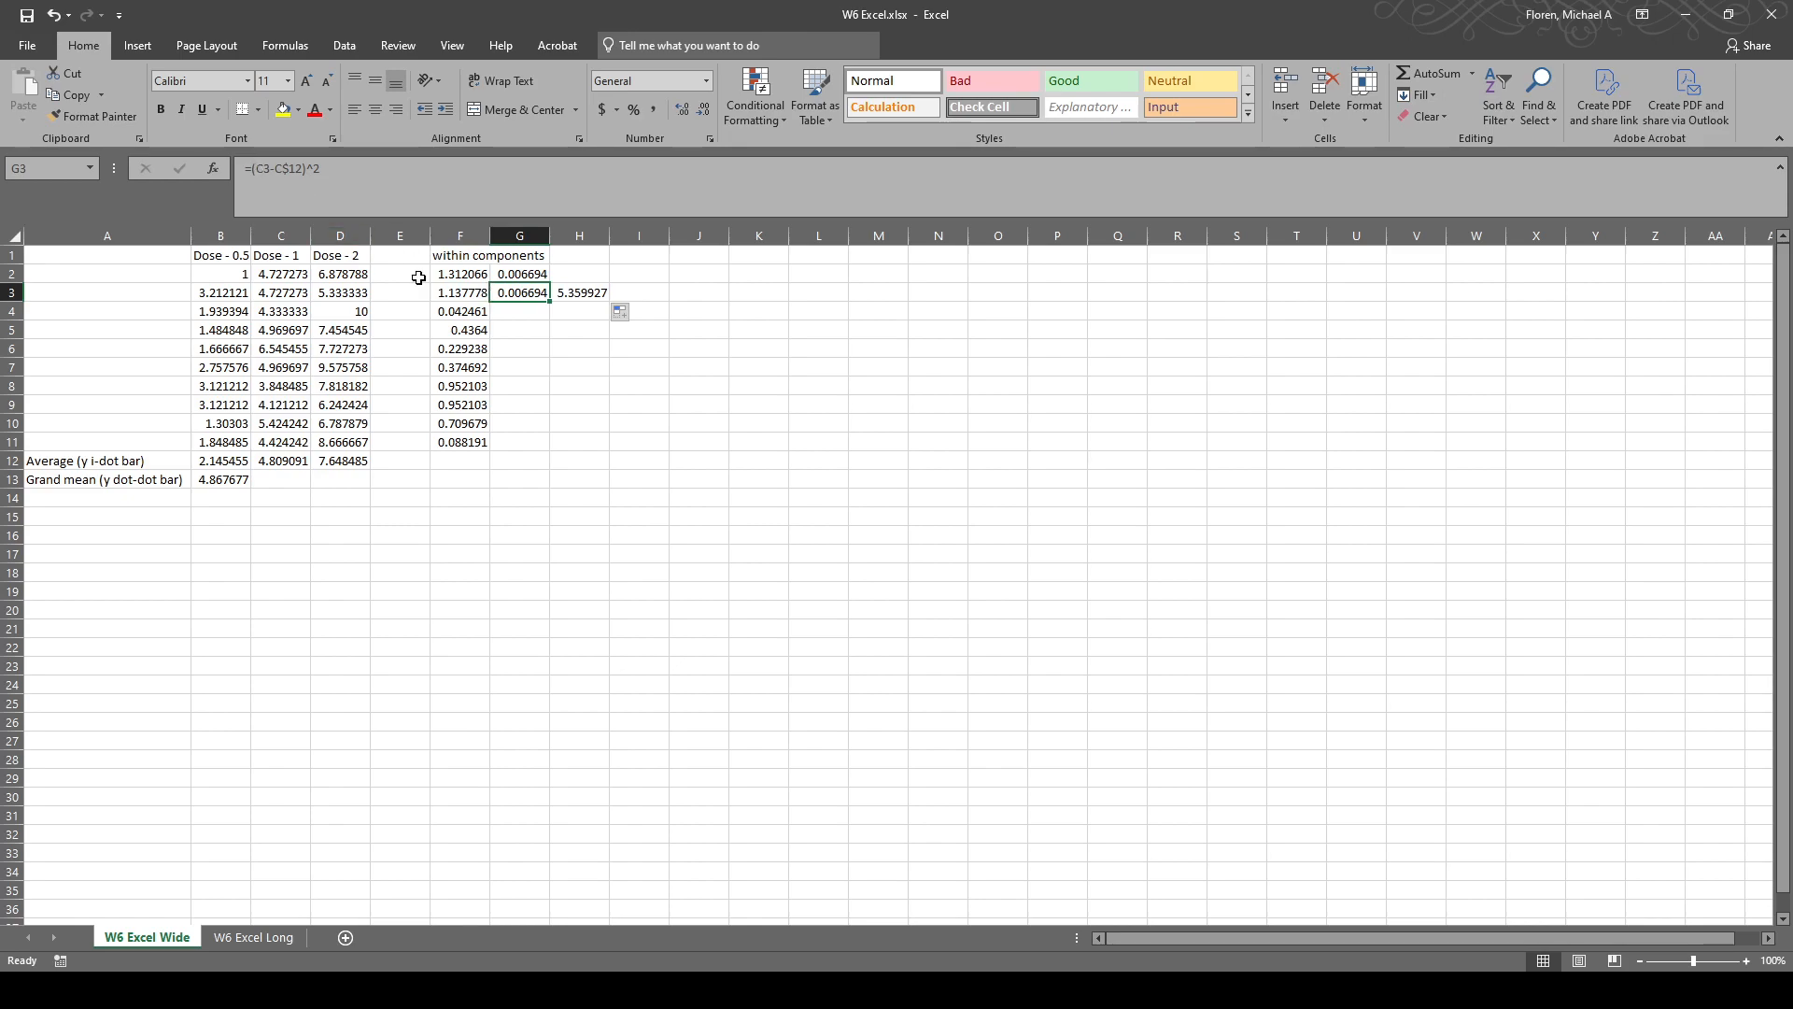
{"action": "left_click", "coordinate": [470, 296]}
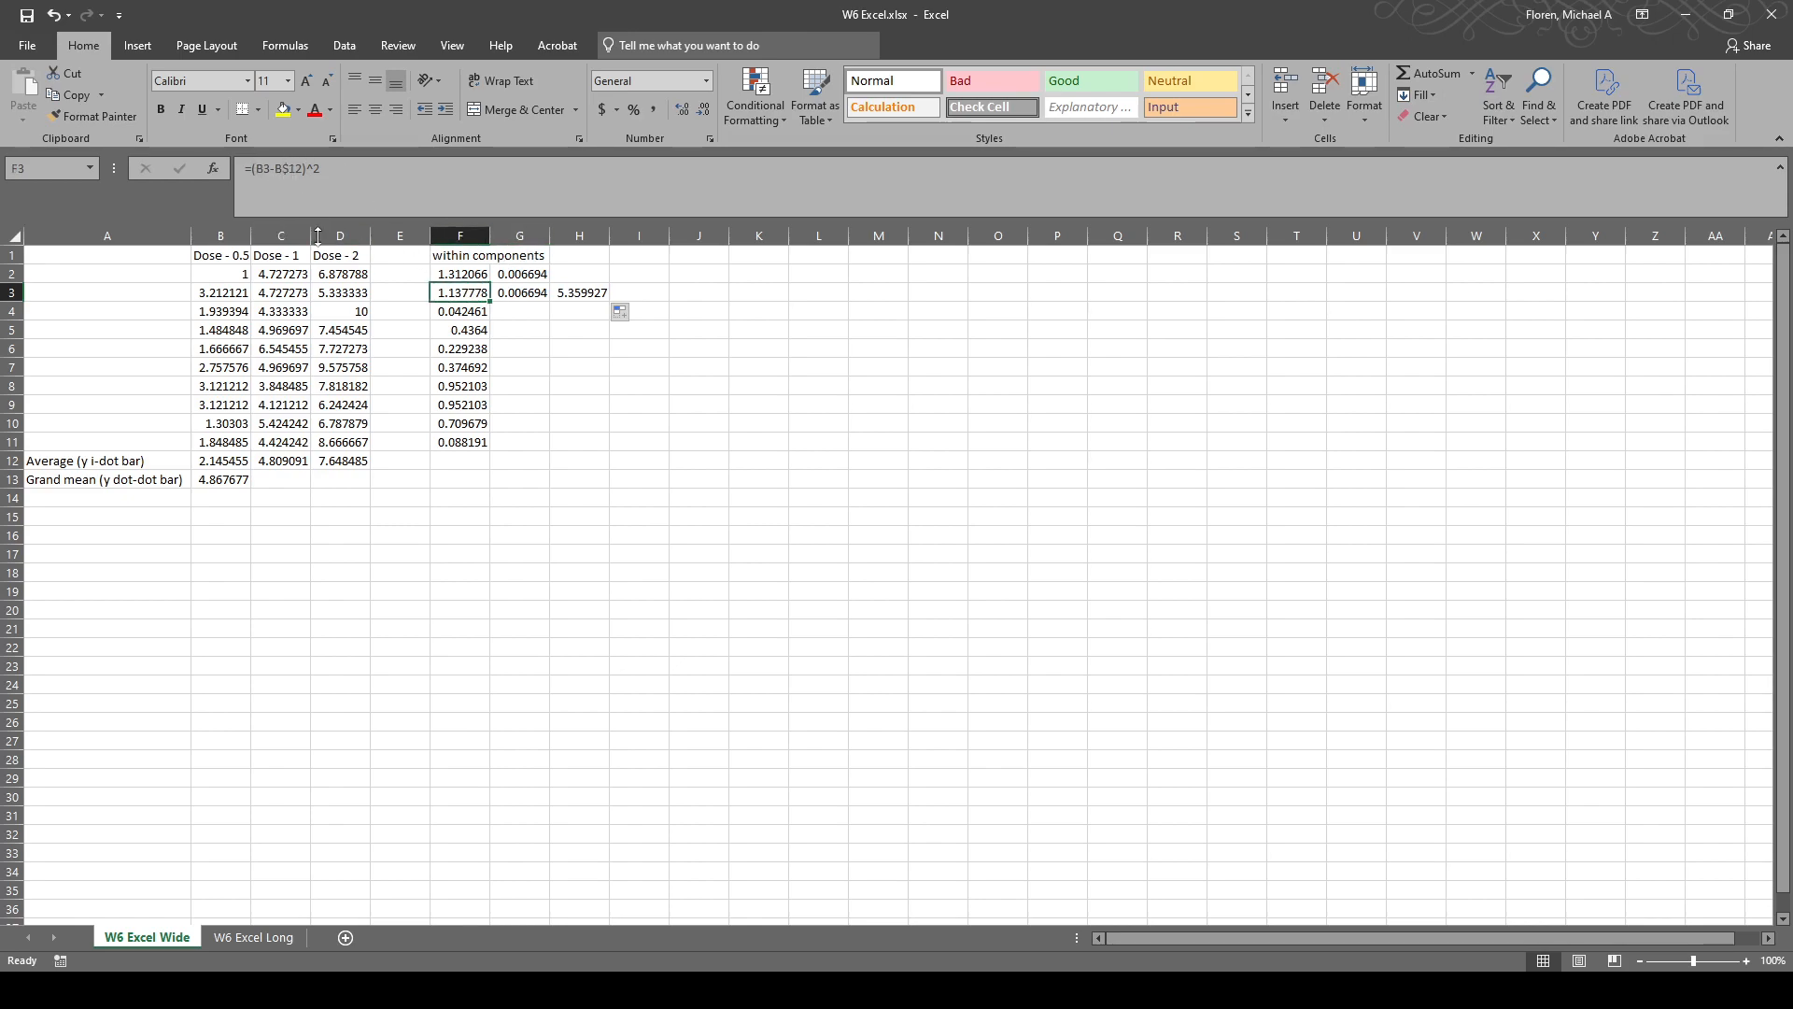
{"action": "left_click", "coordinate": [520, 297]}
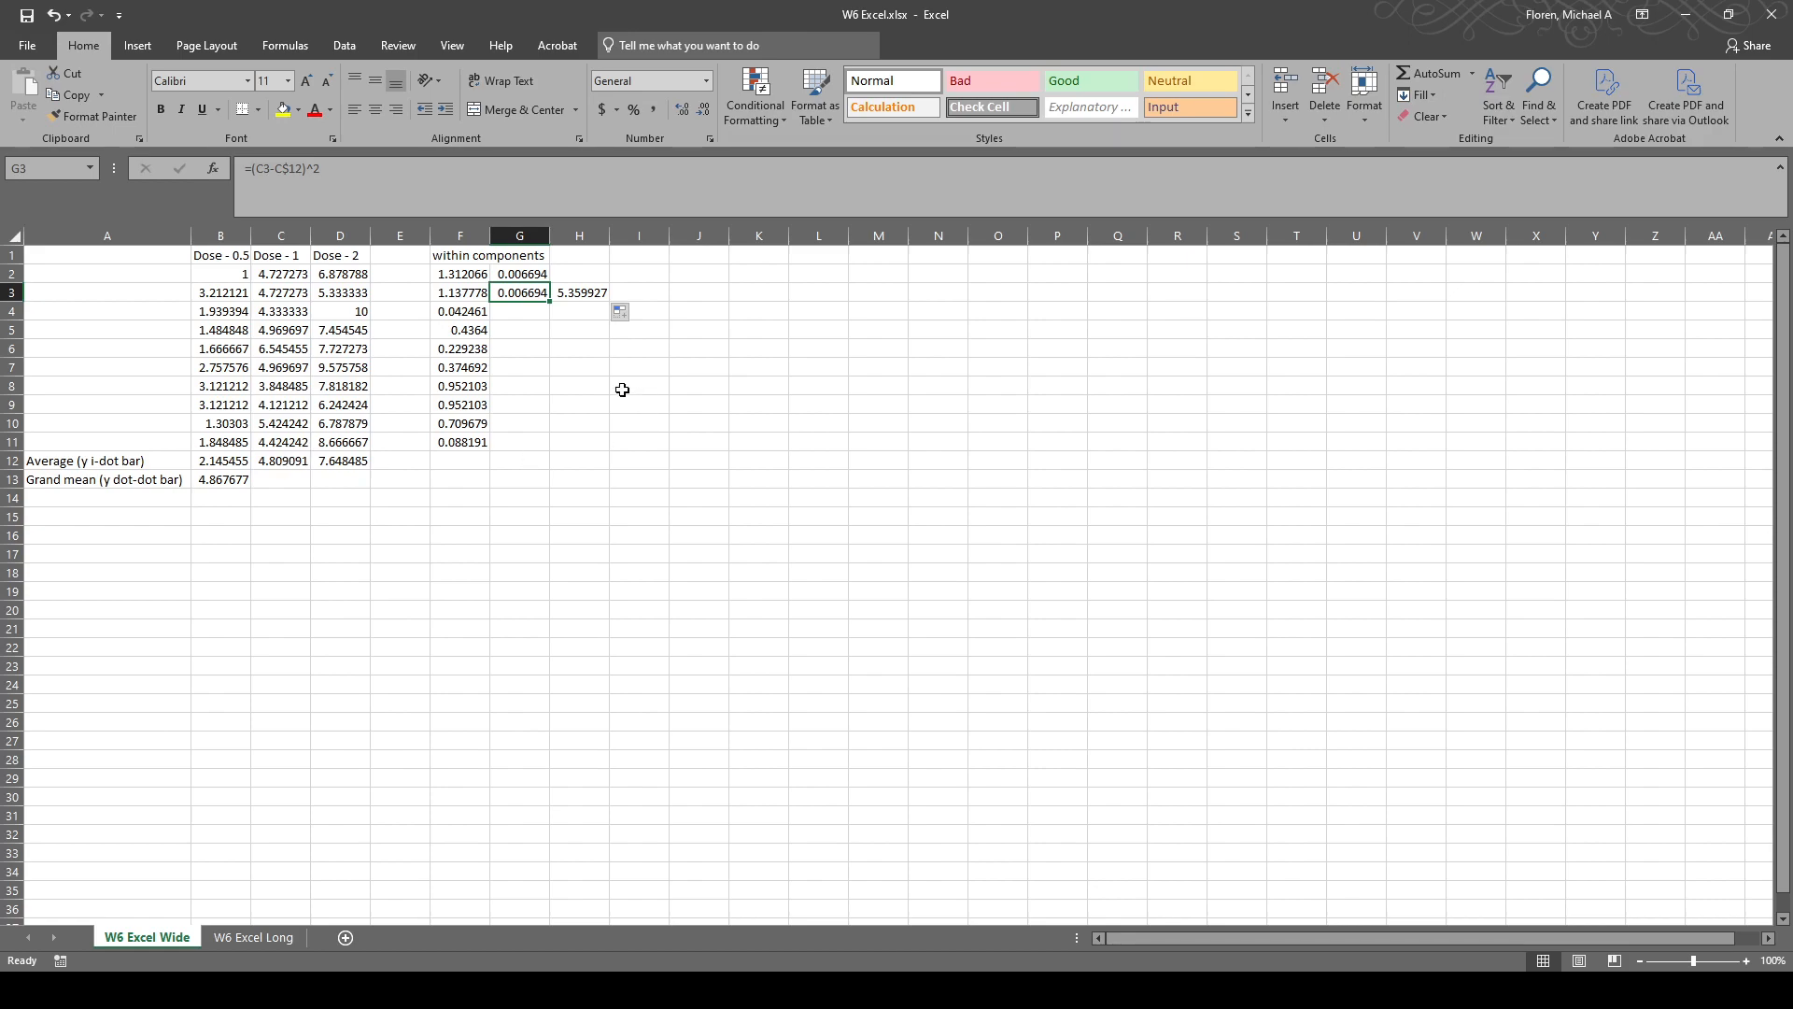
Copy the G3 formula down to G11 and check which cells the formula in G11 refers to.
{"action": "left_click_drag", "start_coordinate": [550, 301], "coordinate": [527, 448]}
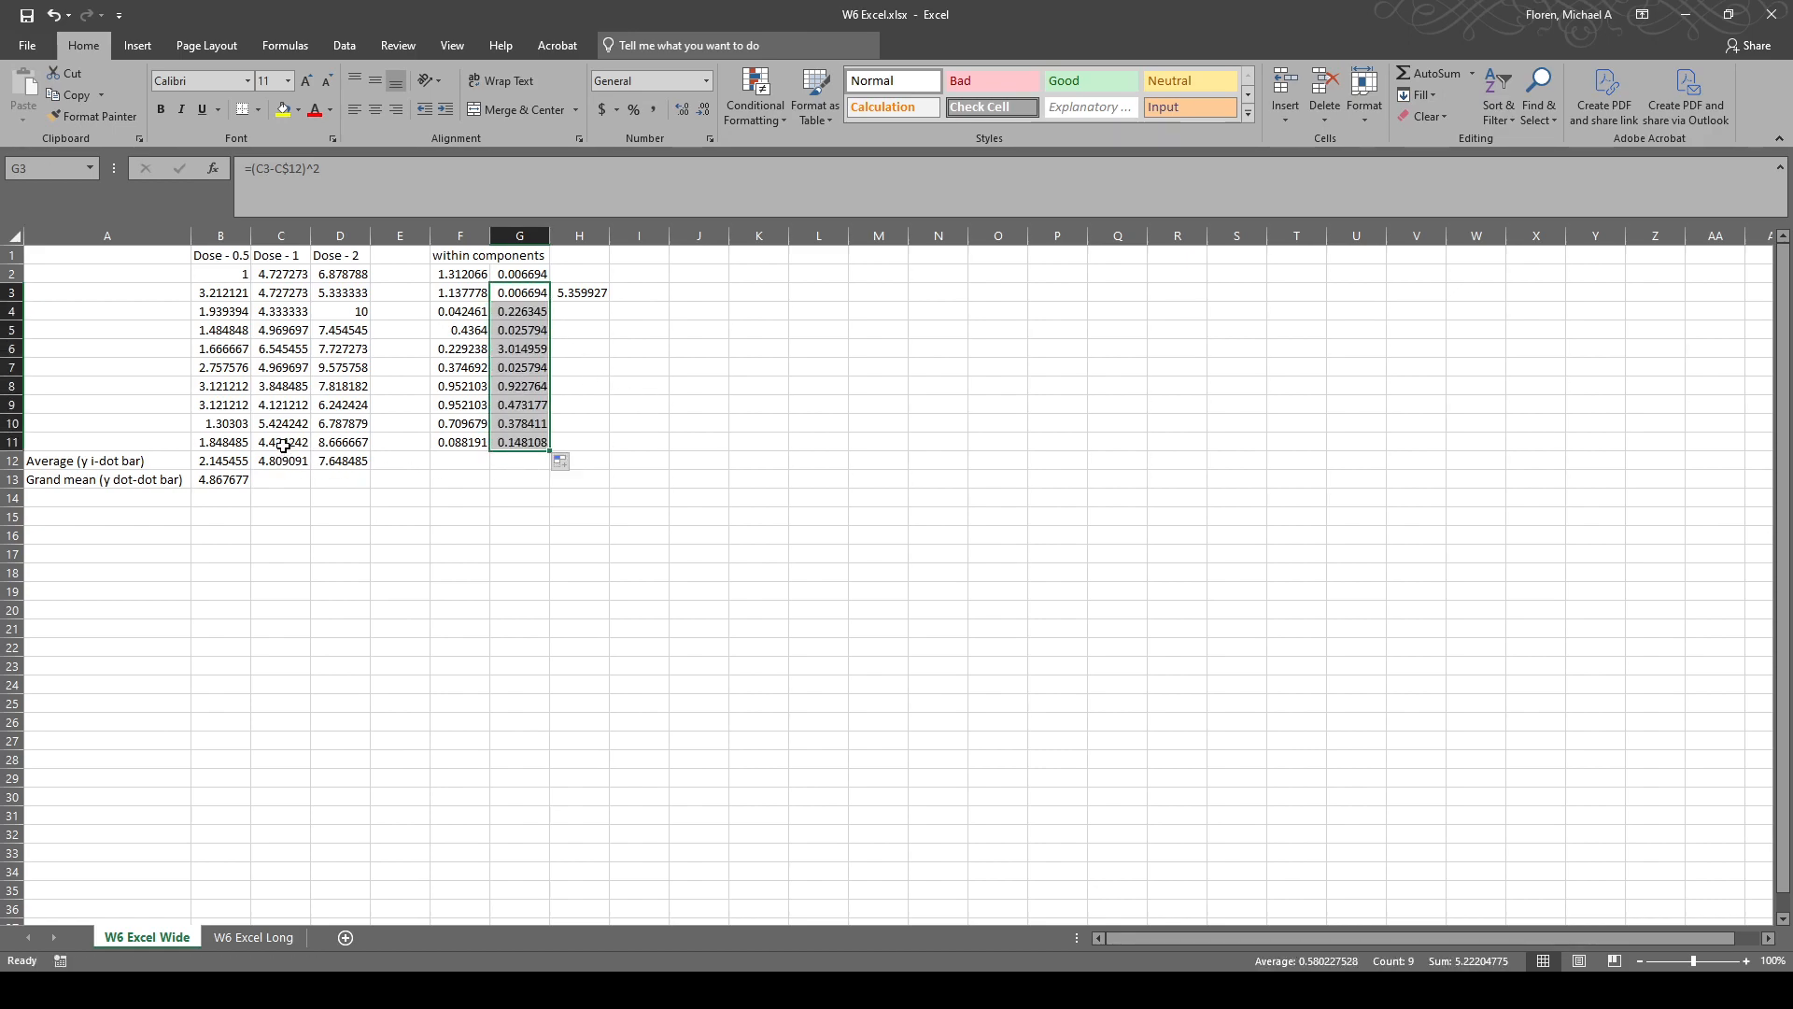
{"action": "left_click", "coordinate": [529, 439]}
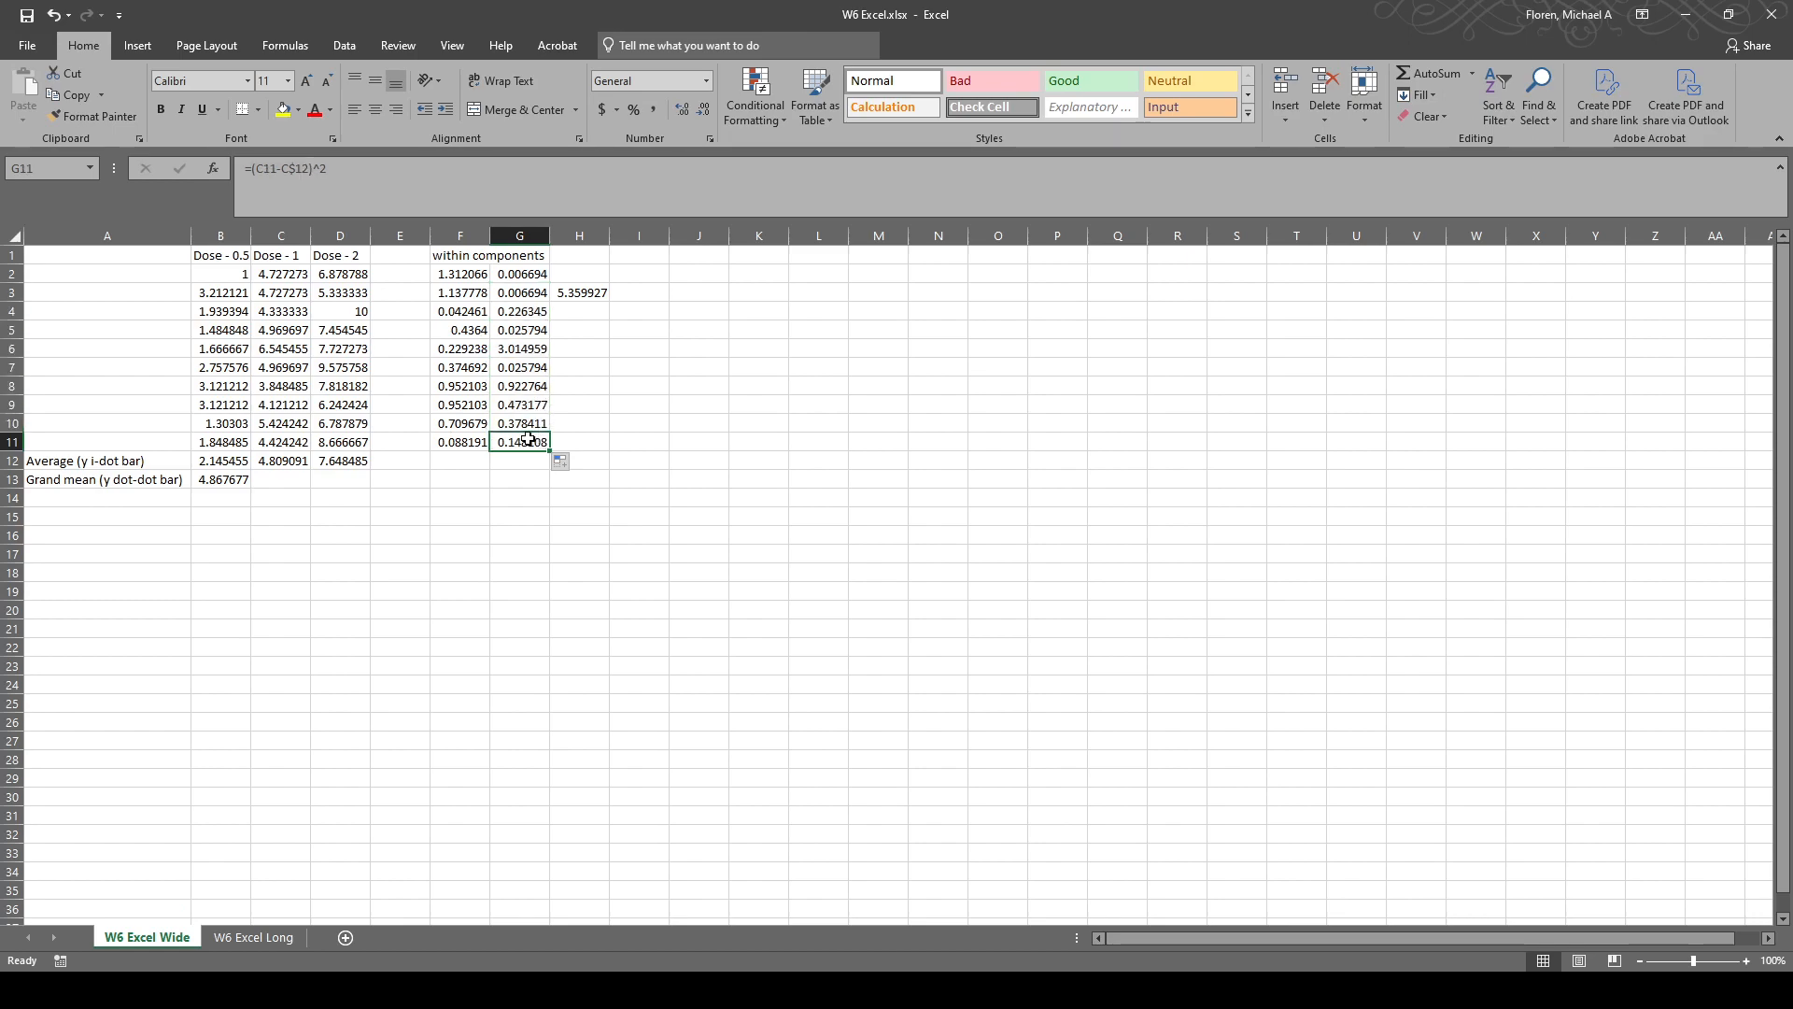
{"action": "left_click", "coordinate": [274, 170]}
{"action": "left_click", "coordinate": [269, 169]}
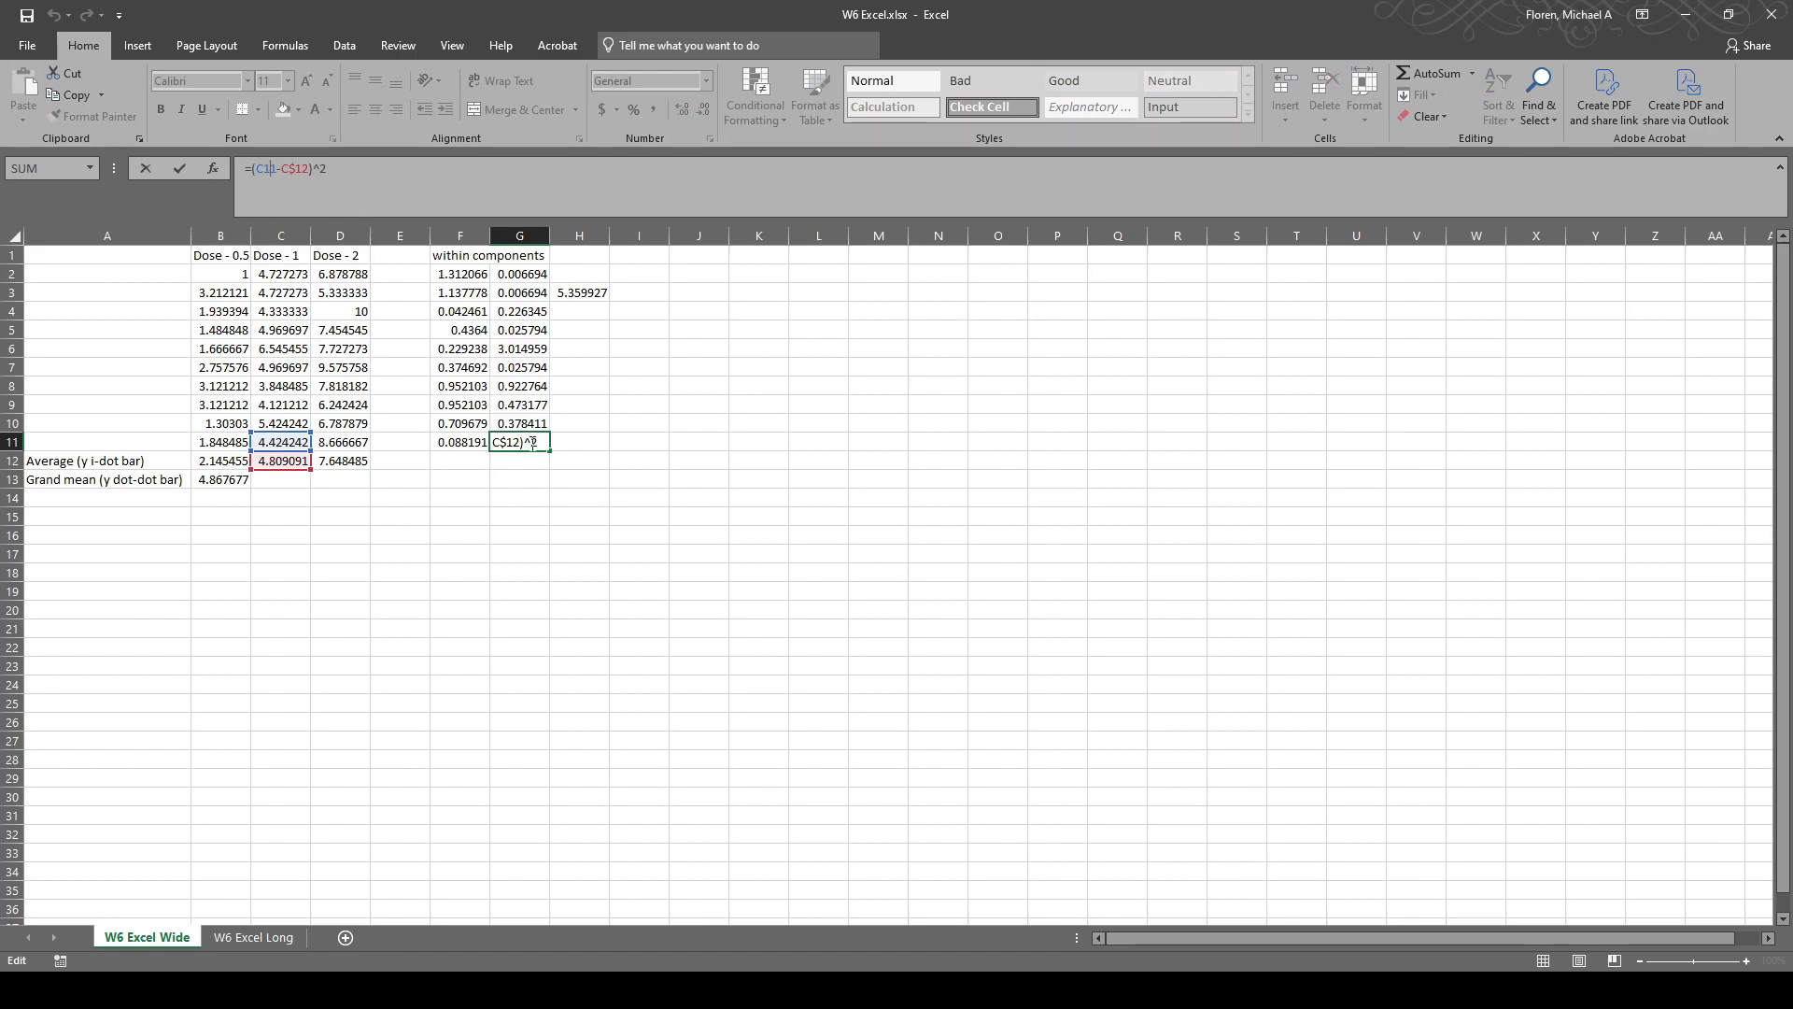
{"action": "left_click", "coordinate": [545, 309]}
Copy the H3 formula up into H2 and check which cells the H2 formula refers to.
{"action": "left_click", "coordinate": [584, 291]}
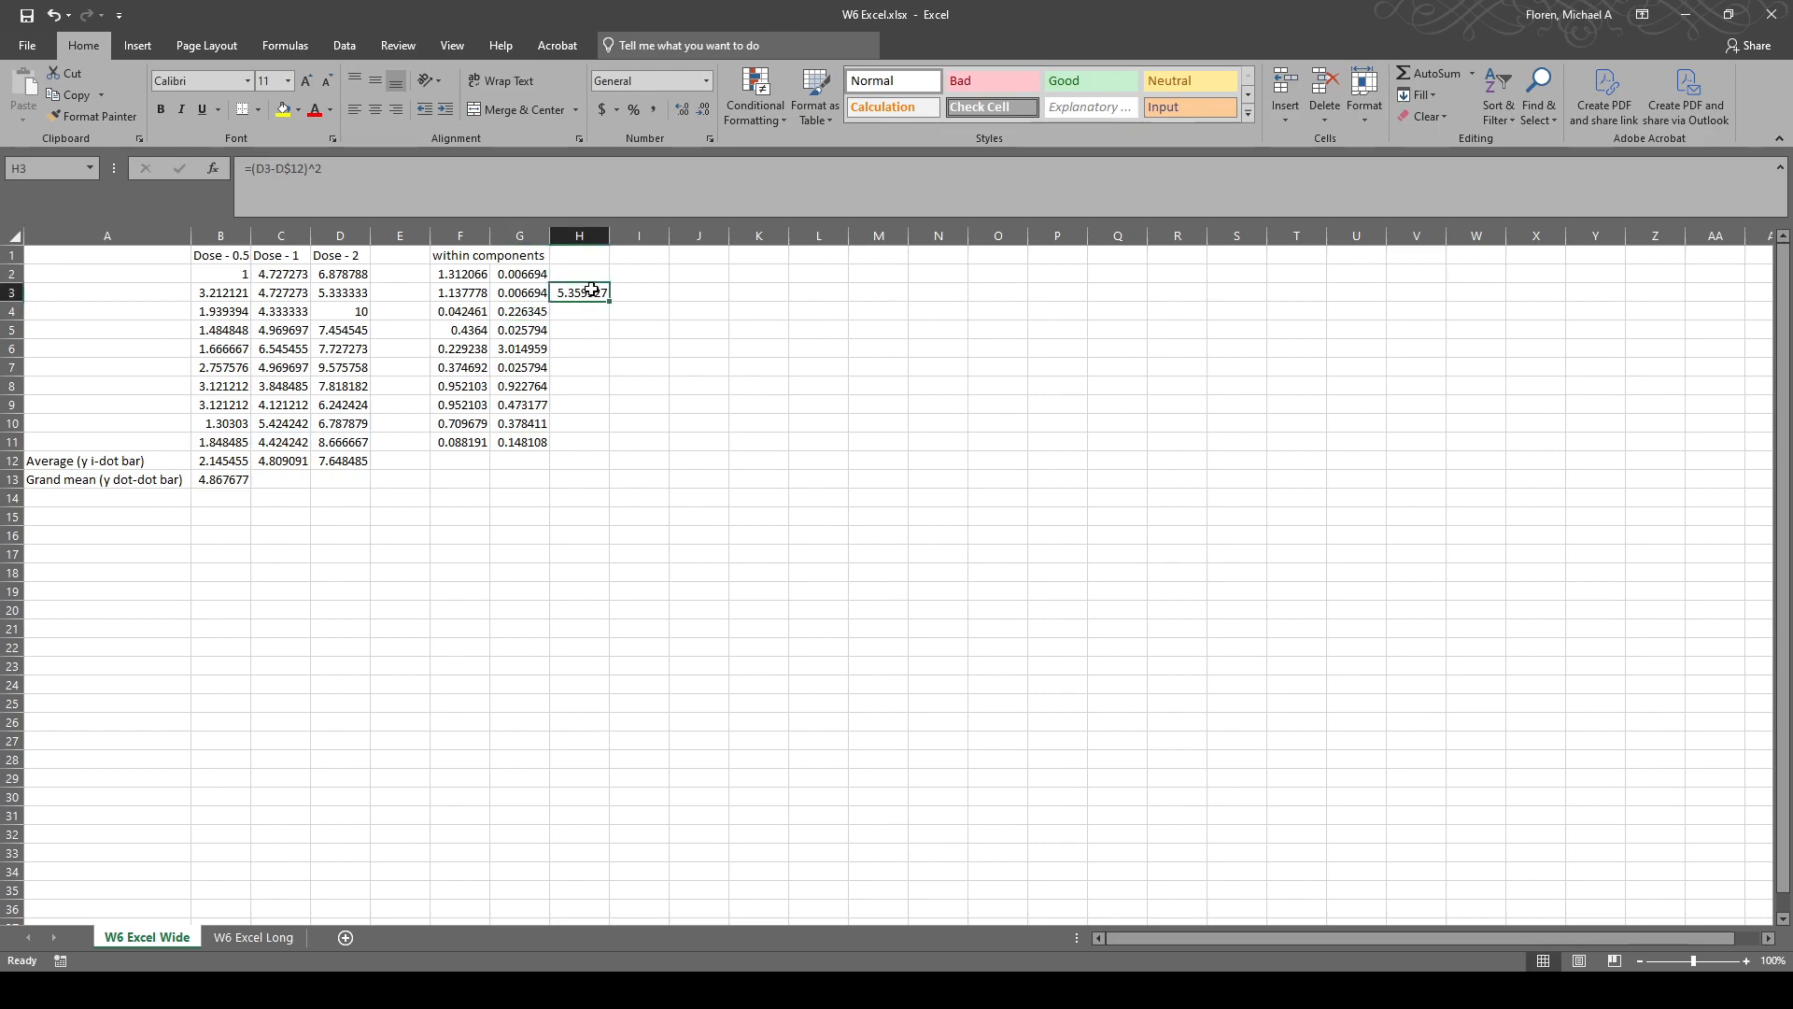
{"action": "left_click_drag", "start_coordinate": [611, 302], "coordinate": [609, 275]}
{"action": "left_click", "coordinate": [573, 273]}
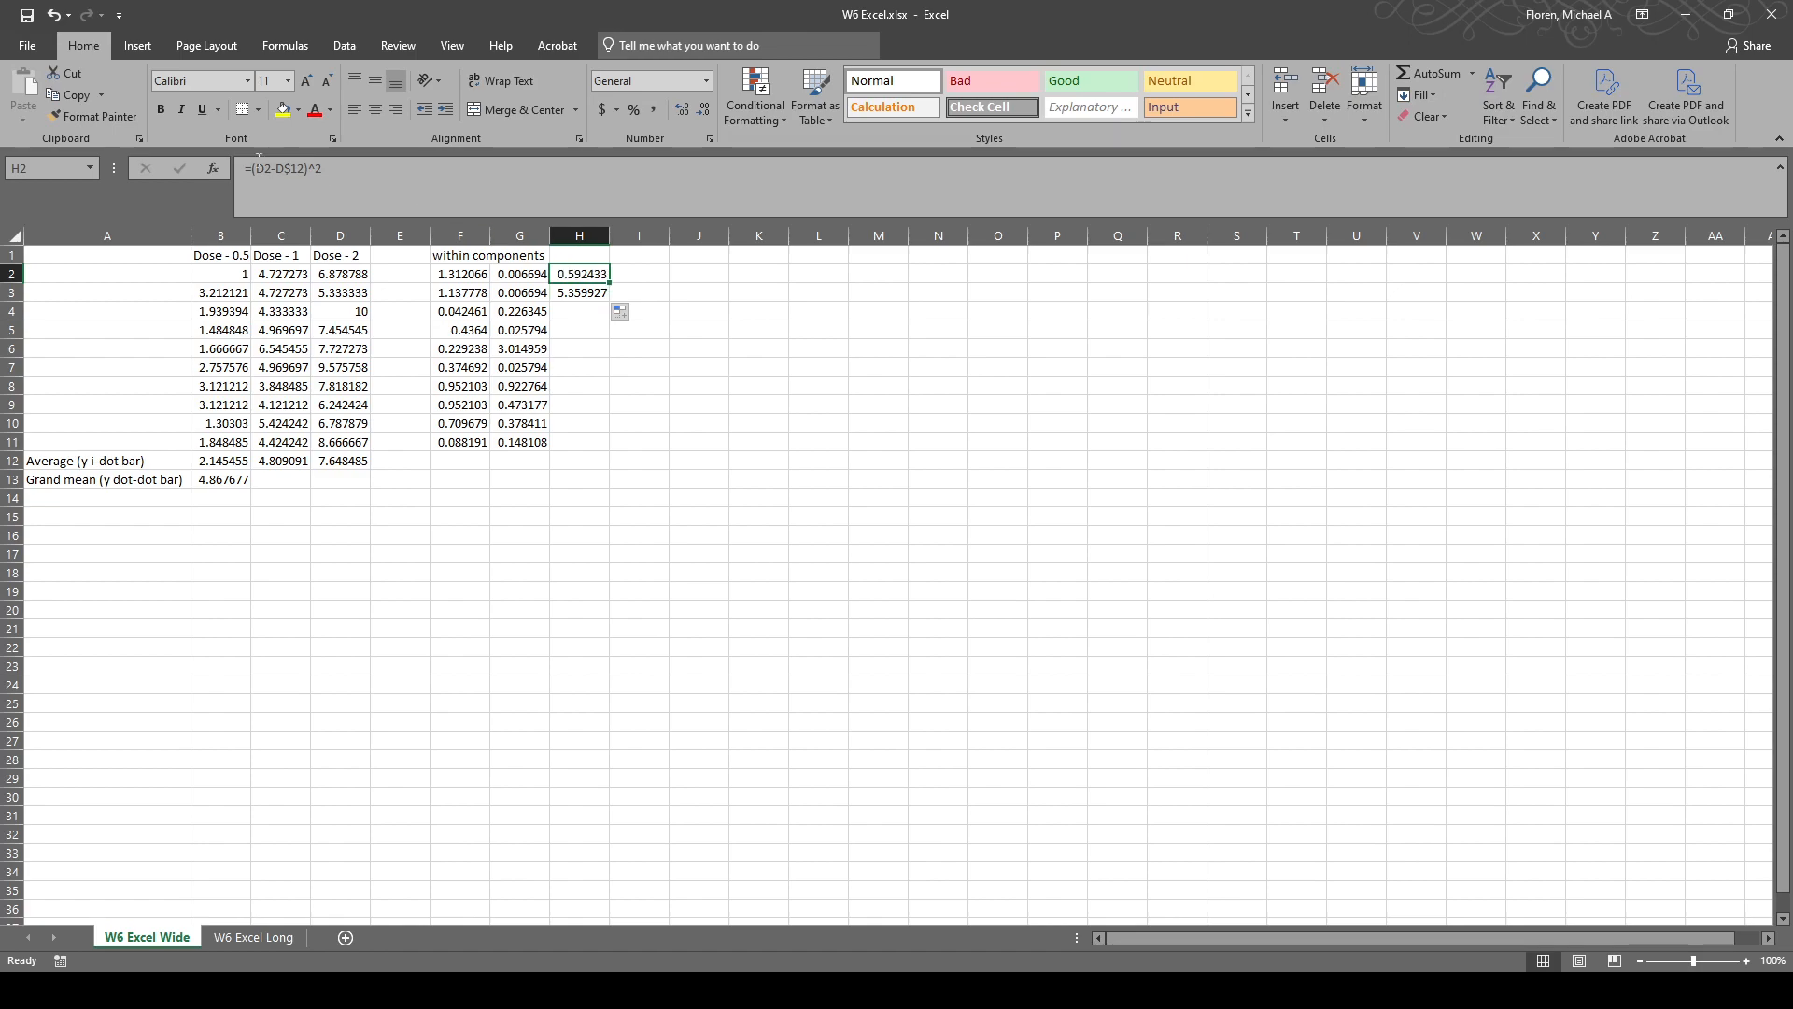
{"action": "double_click", "coordinate": [574, 273]}
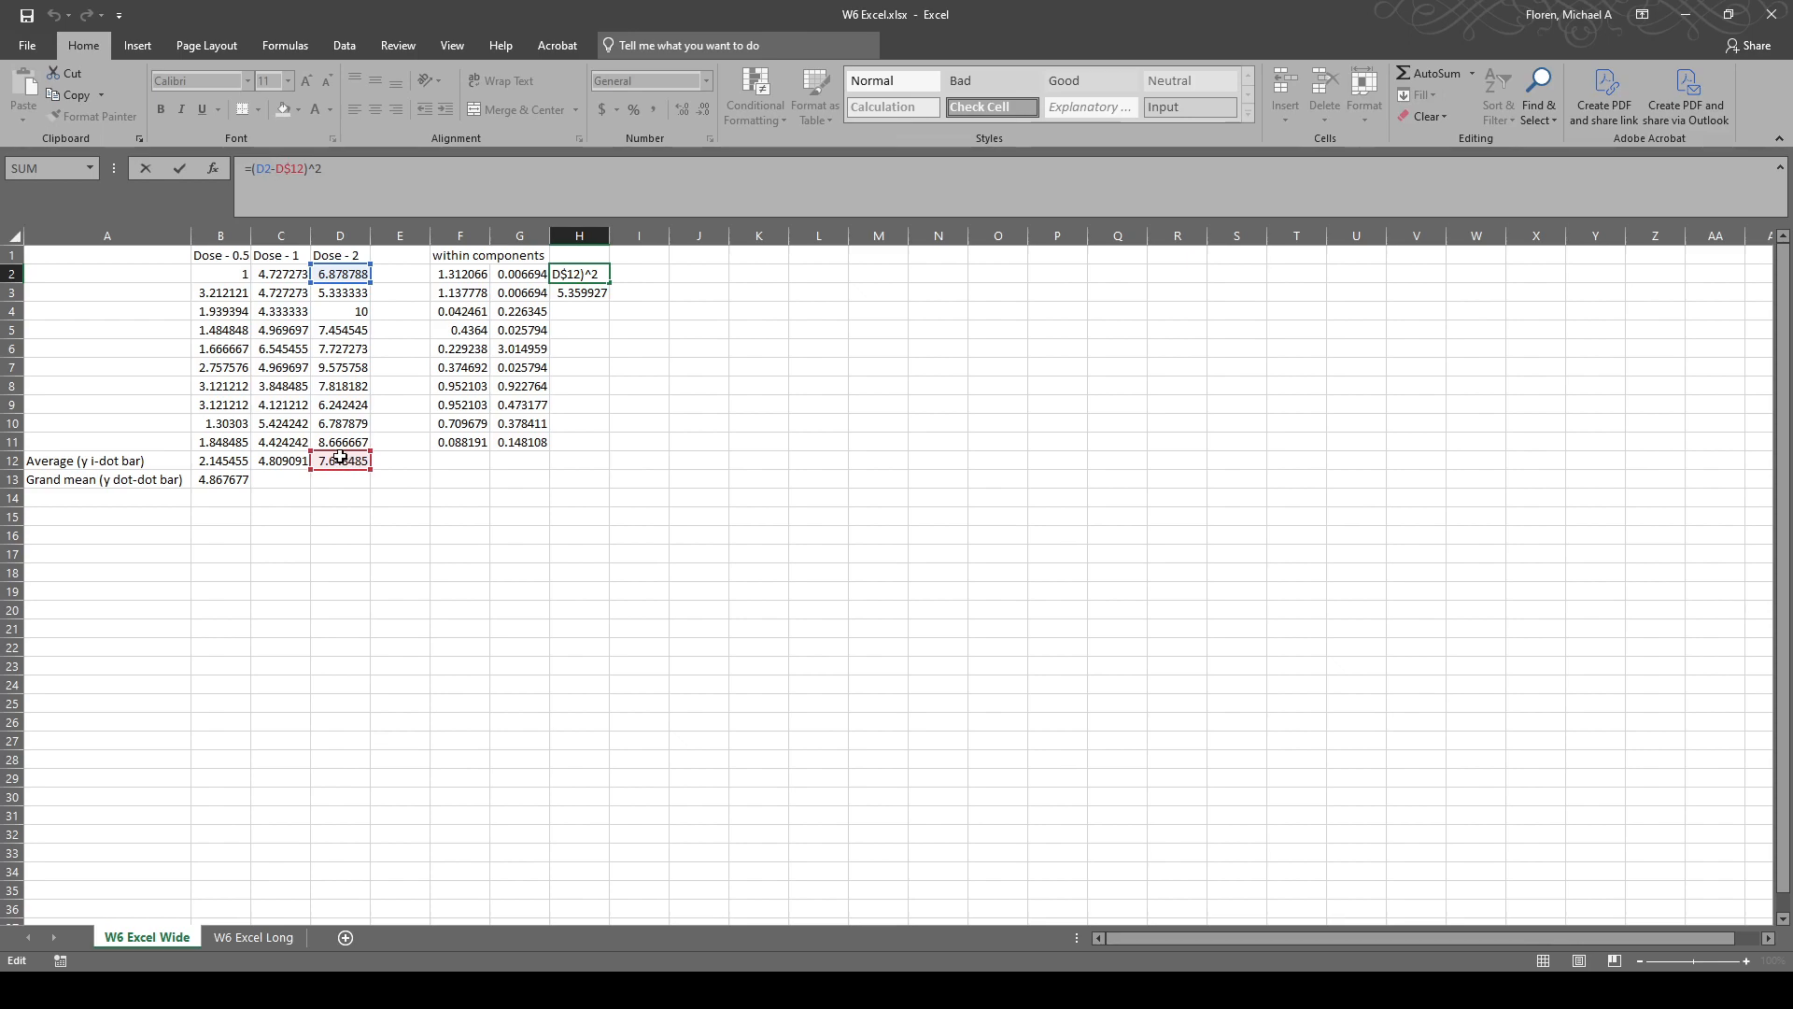
{"action": "left_click", "coordinate": [588, 312]}
{"action": "key", "text": "Escape"}
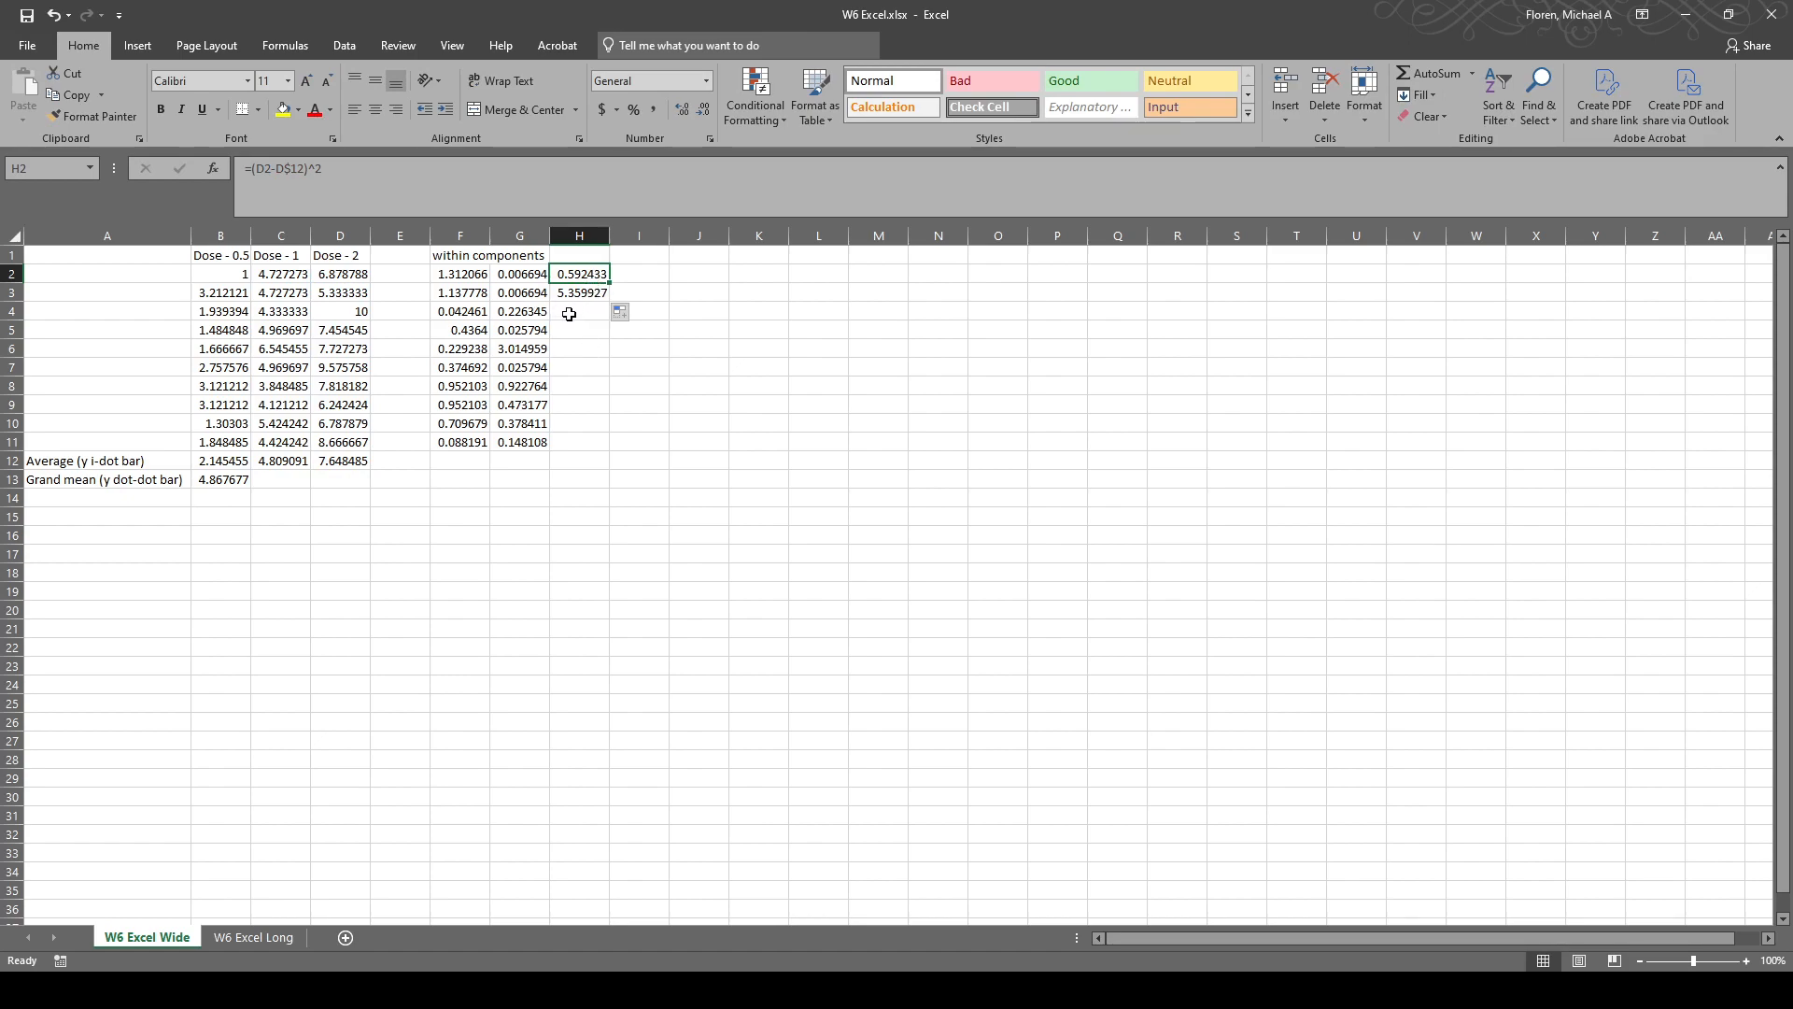
Copy the H2 formula down to H11 to complete the Dose - 2 within components.
{"action": "left_click", "coordinate": [613, 288]}
{"action": "left_click", "coordinate": [605, 278]}
{"action": "left_click_drag", "start_coordinate": [610, 283], "coordinate": [581, 447]}
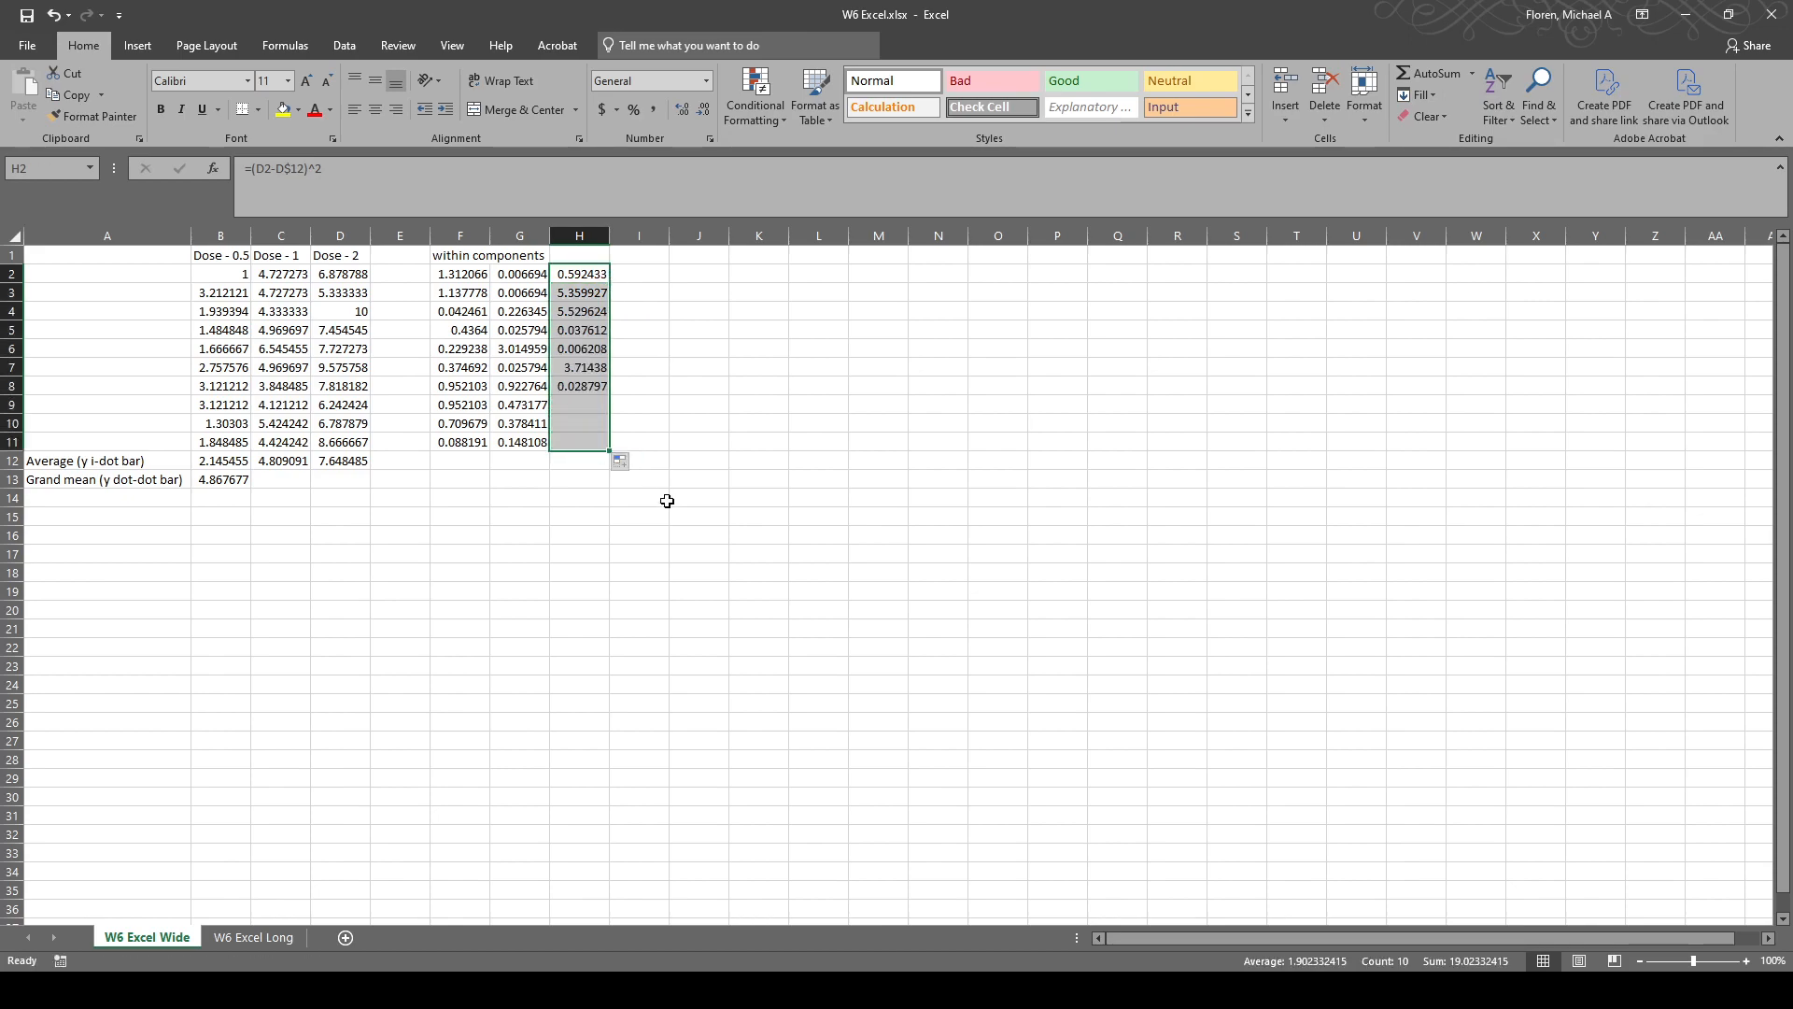
Examine which dose values and average the filled formulas in column H refer to, including H6 and H11.
{"action": "left_click", "coordinate": [589, 465]}
{"action": "left_click", "coordinate": [580, 365]}
{"action": "left_click", "coordinate": [585, 392]}
{"action": "left_click", "coordinate": [577, 441]}
{"action": "left_click", "coordinate": [289, 168]}
{"action": "left_click", "coordinate": [566, 353]}
{"action": "left_click", "coordinate": [289, 169]}
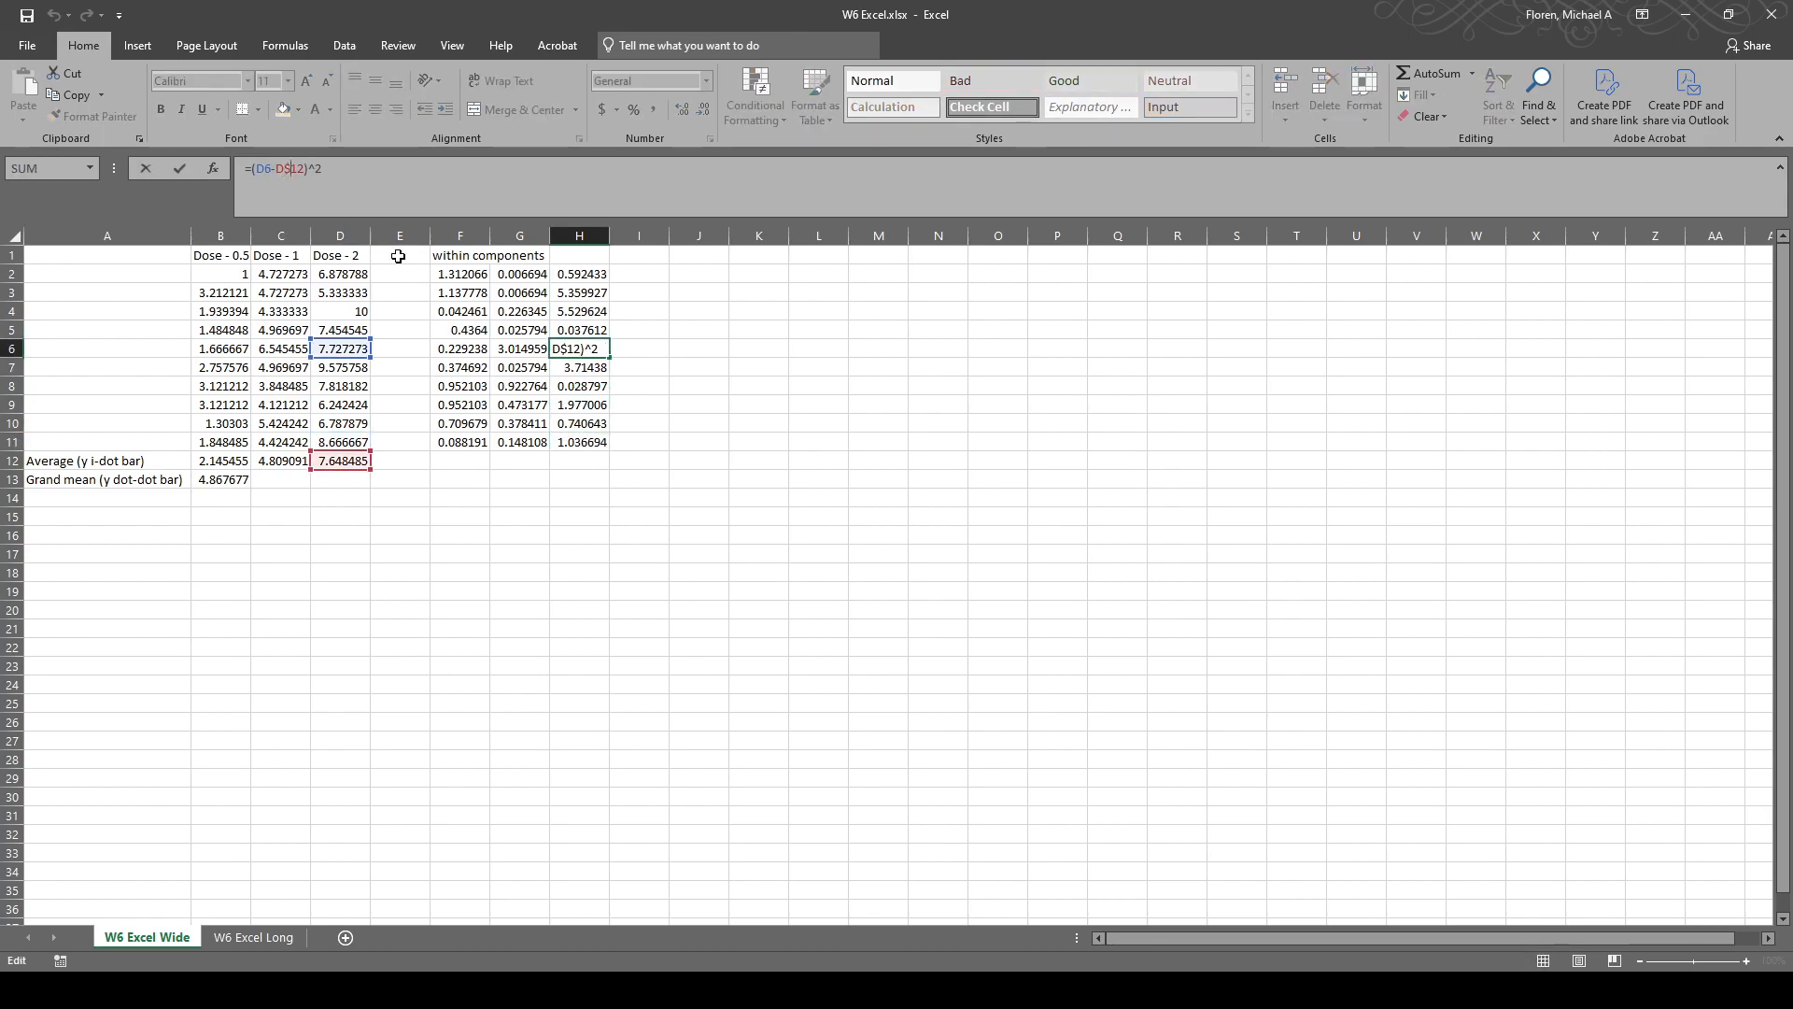
{"action": "left_click", "coordinate": [590, 445]}
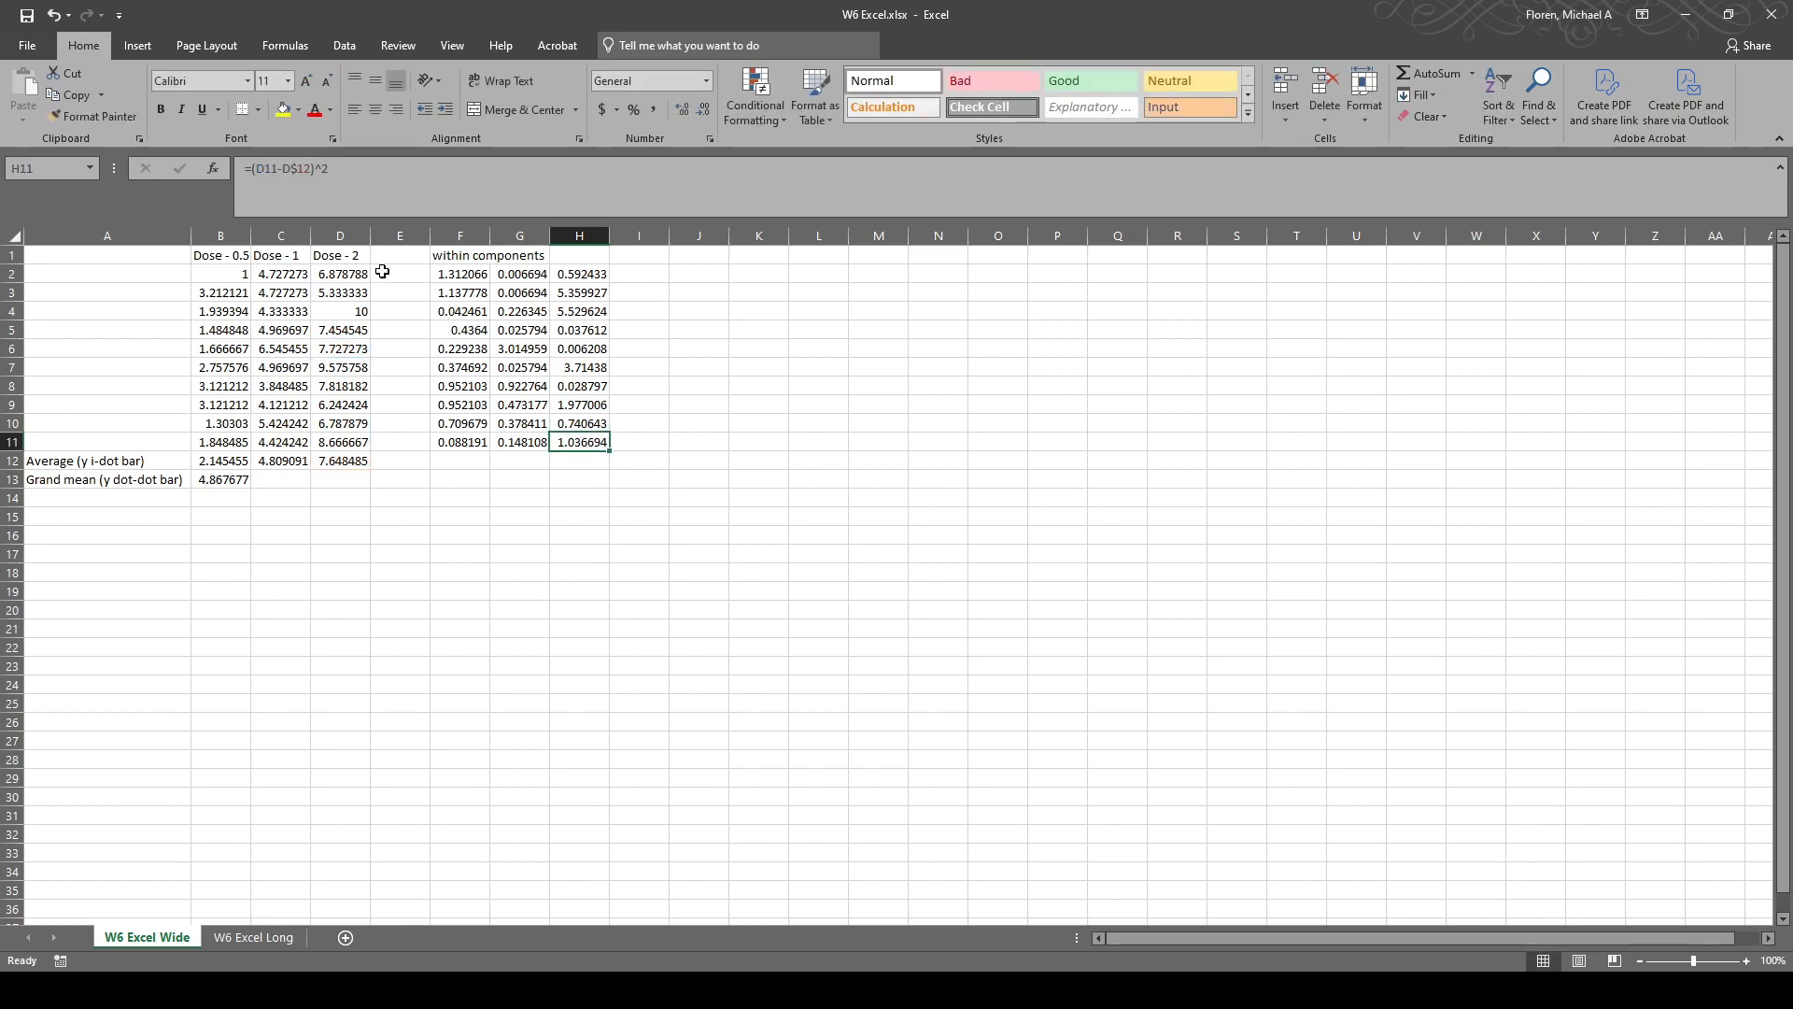
Check the formula in H6 and review the full block of within components in F2:H11.
{"action": "left_click", "coordinate": [301, 169]}
{"action": "left_click", "coordinate": [577, 353]}
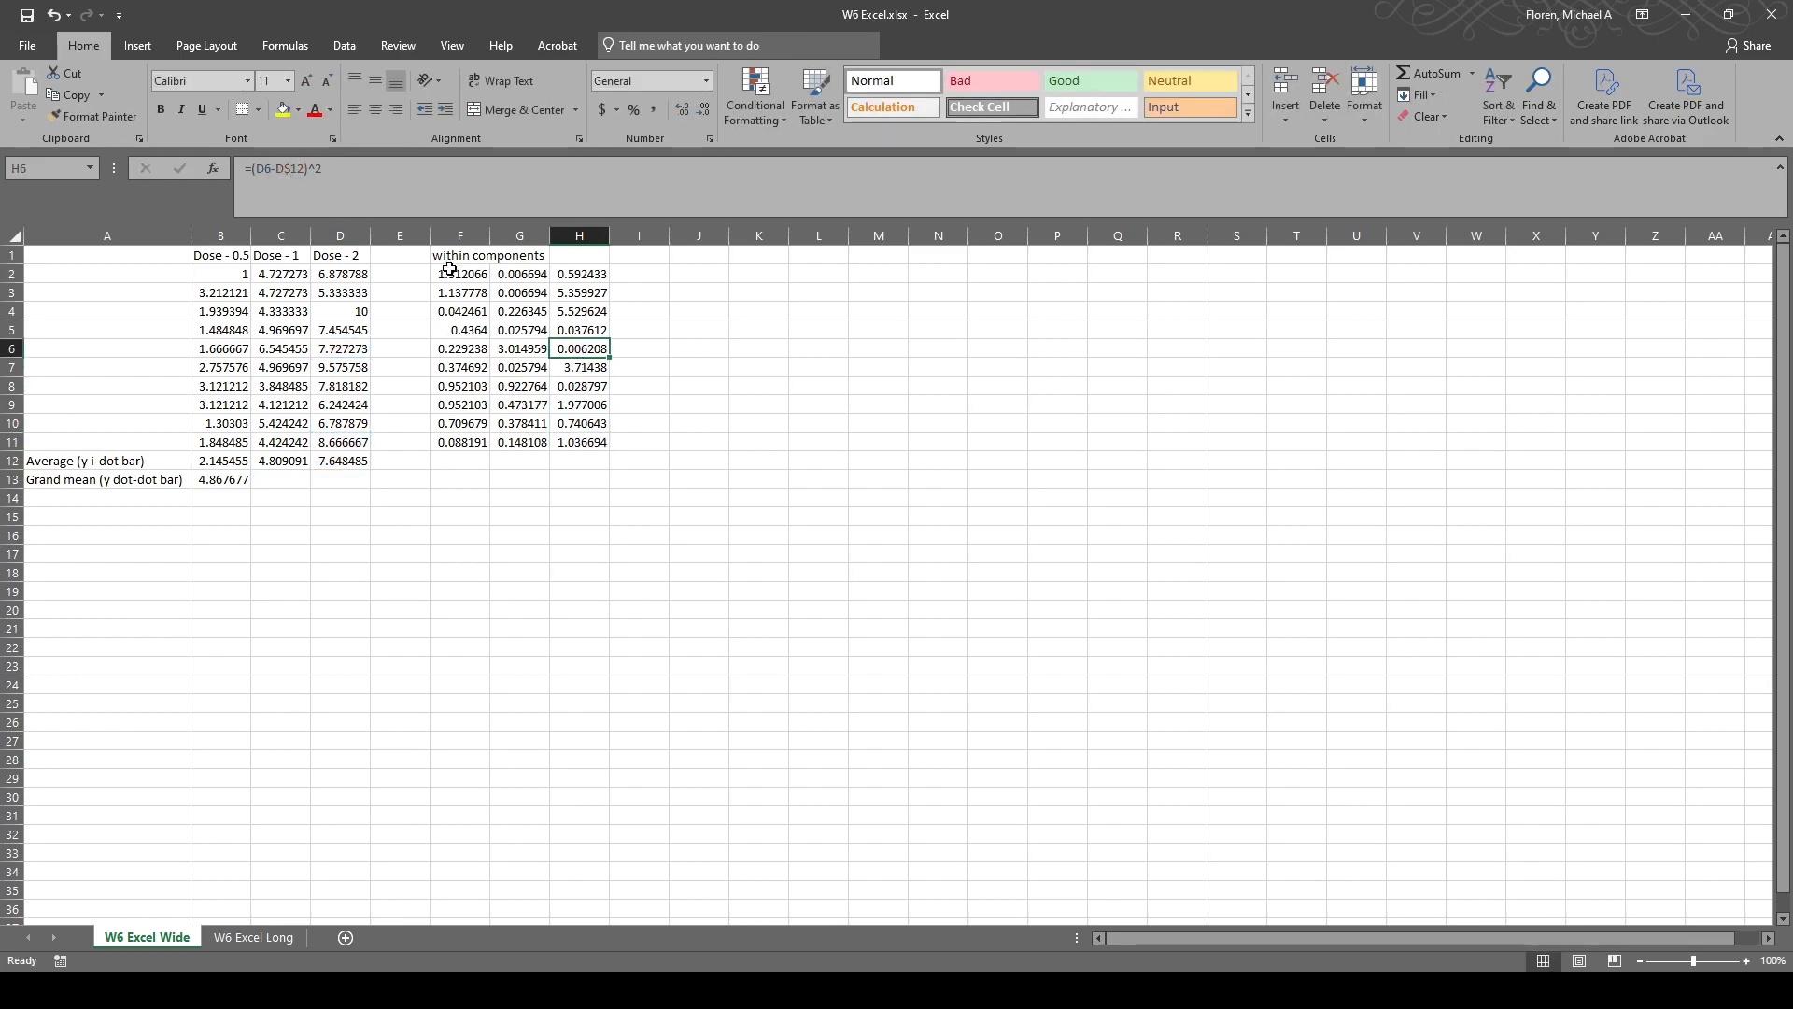
{"action": "left_click_drag", "start_coordinate": [481, 274], "coordinate": [579, 439]}
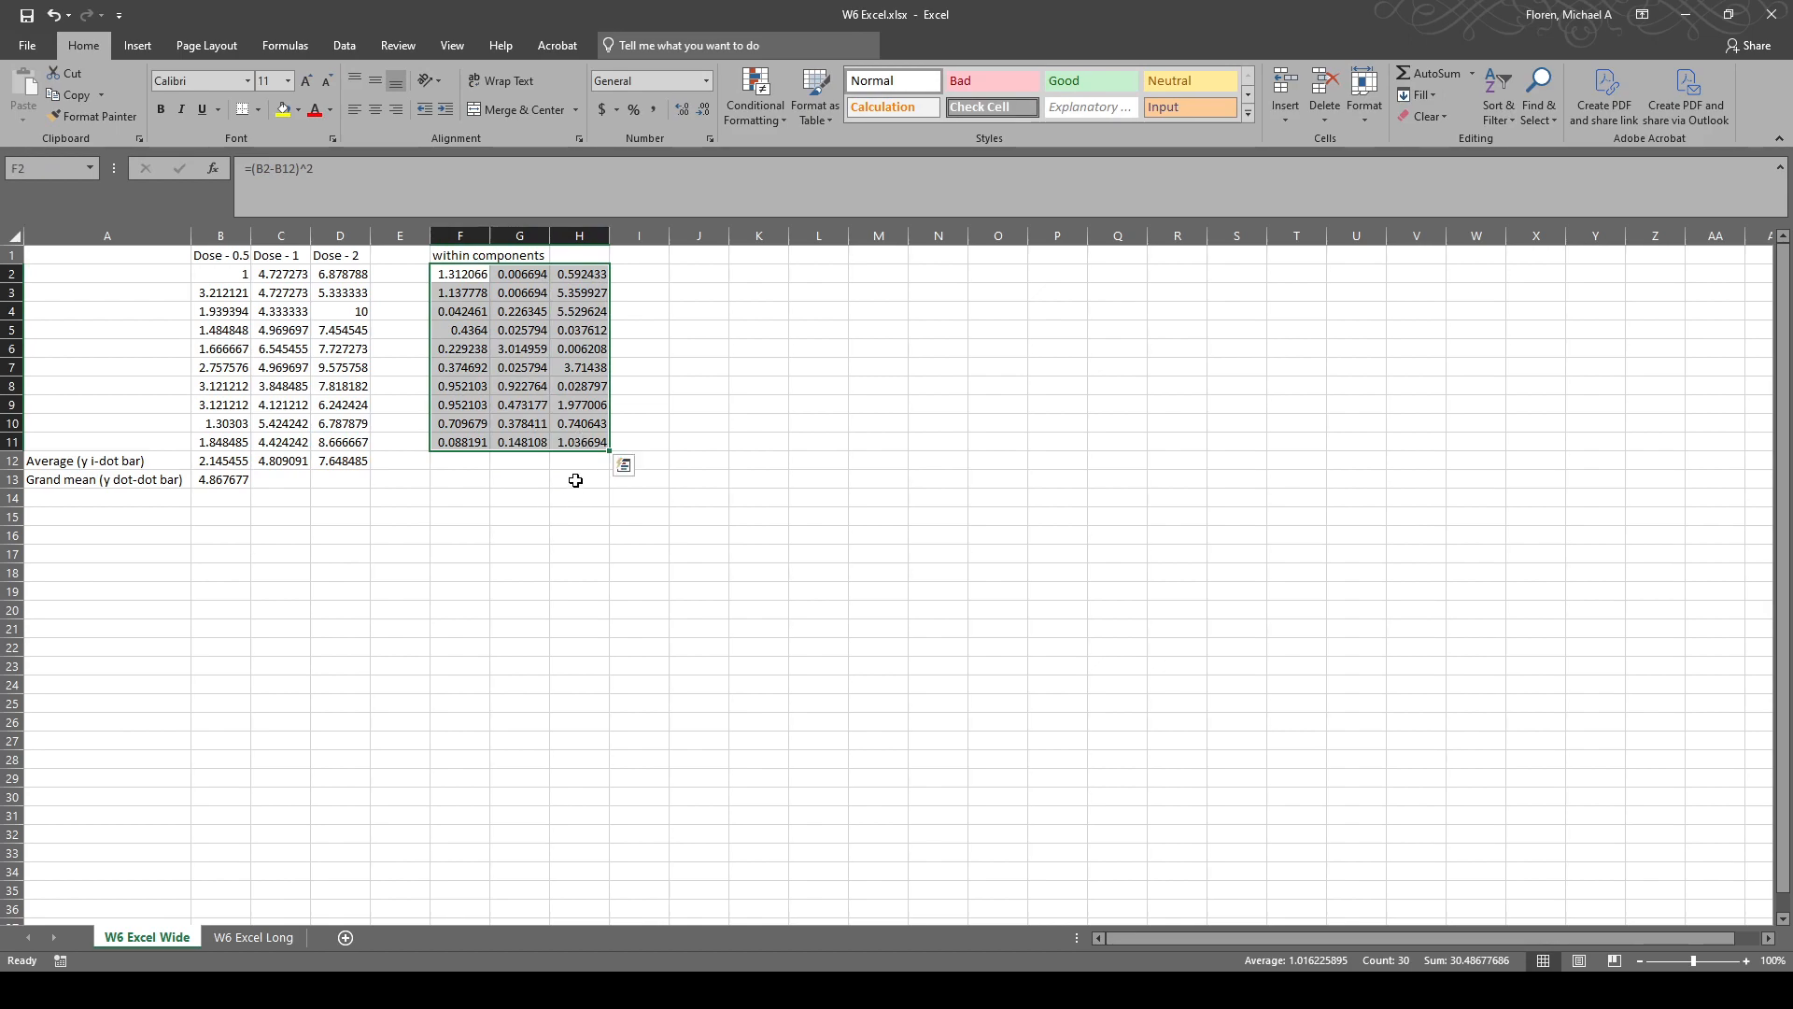
{"action": "left_click", "coordinate": [576, 479]}
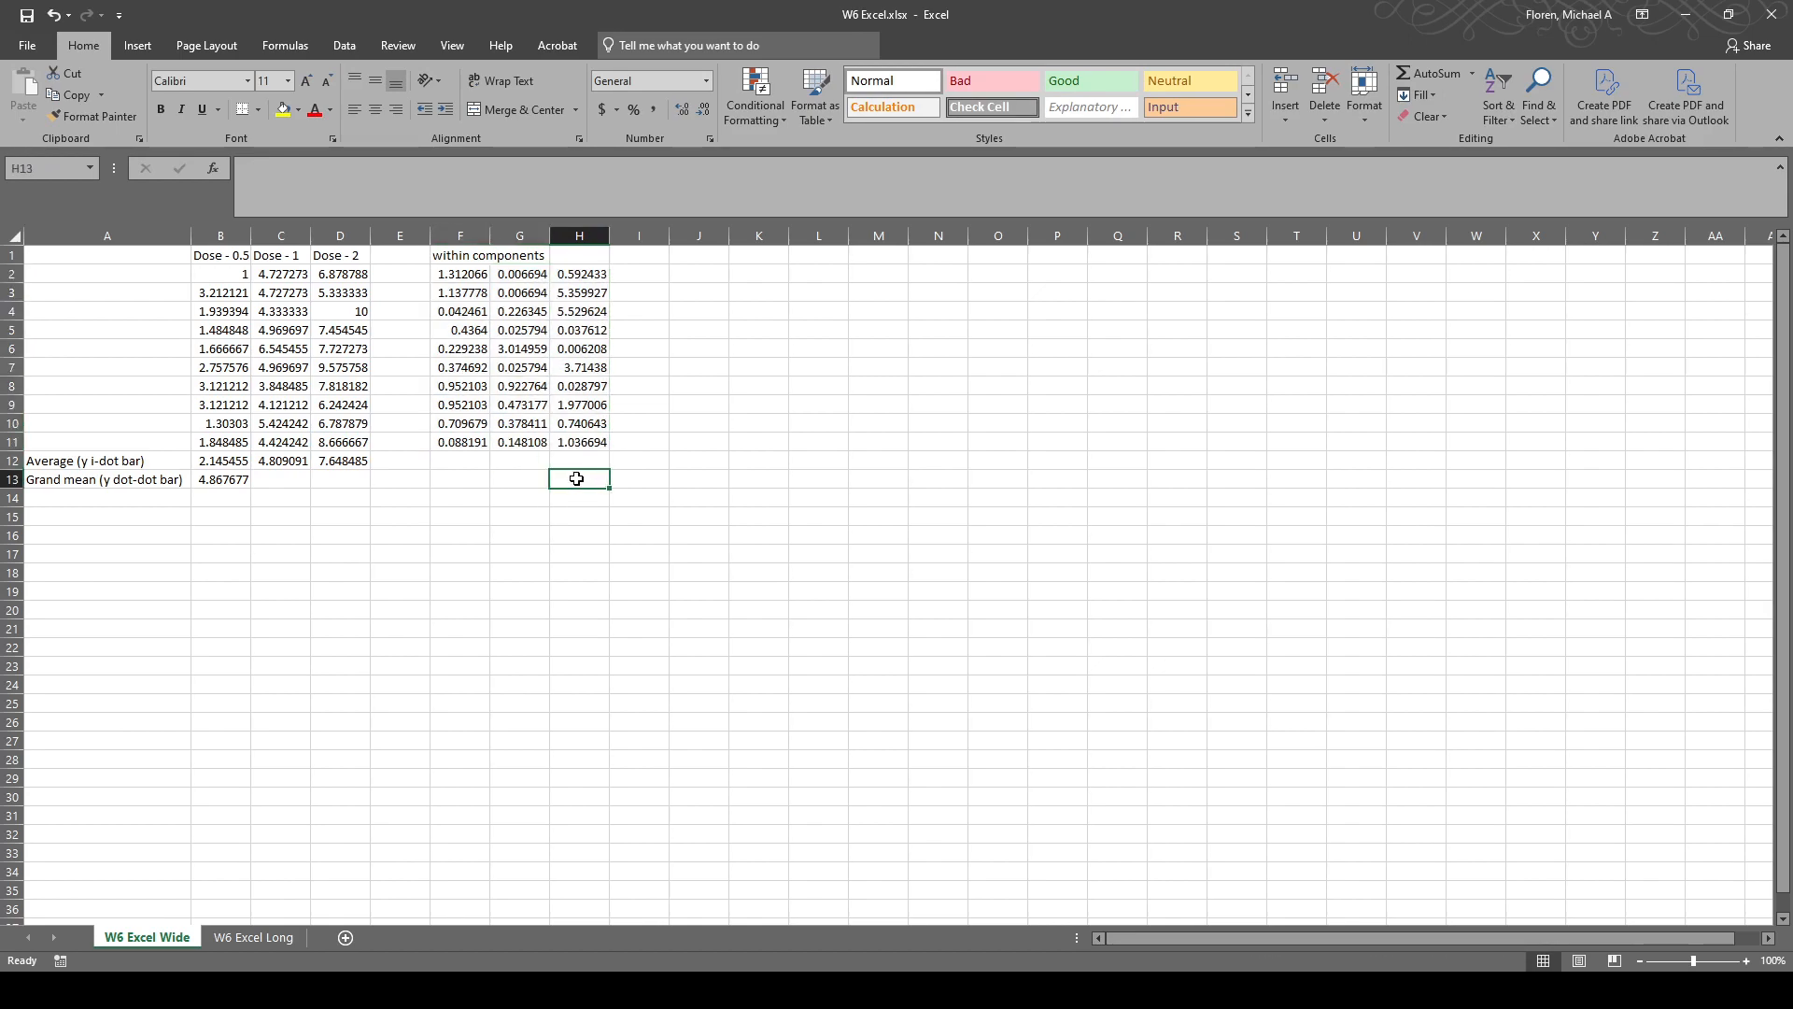
{"action": "left_click_drag", "start_coordinate": [462, 279], "coordinate": [583, 444]}
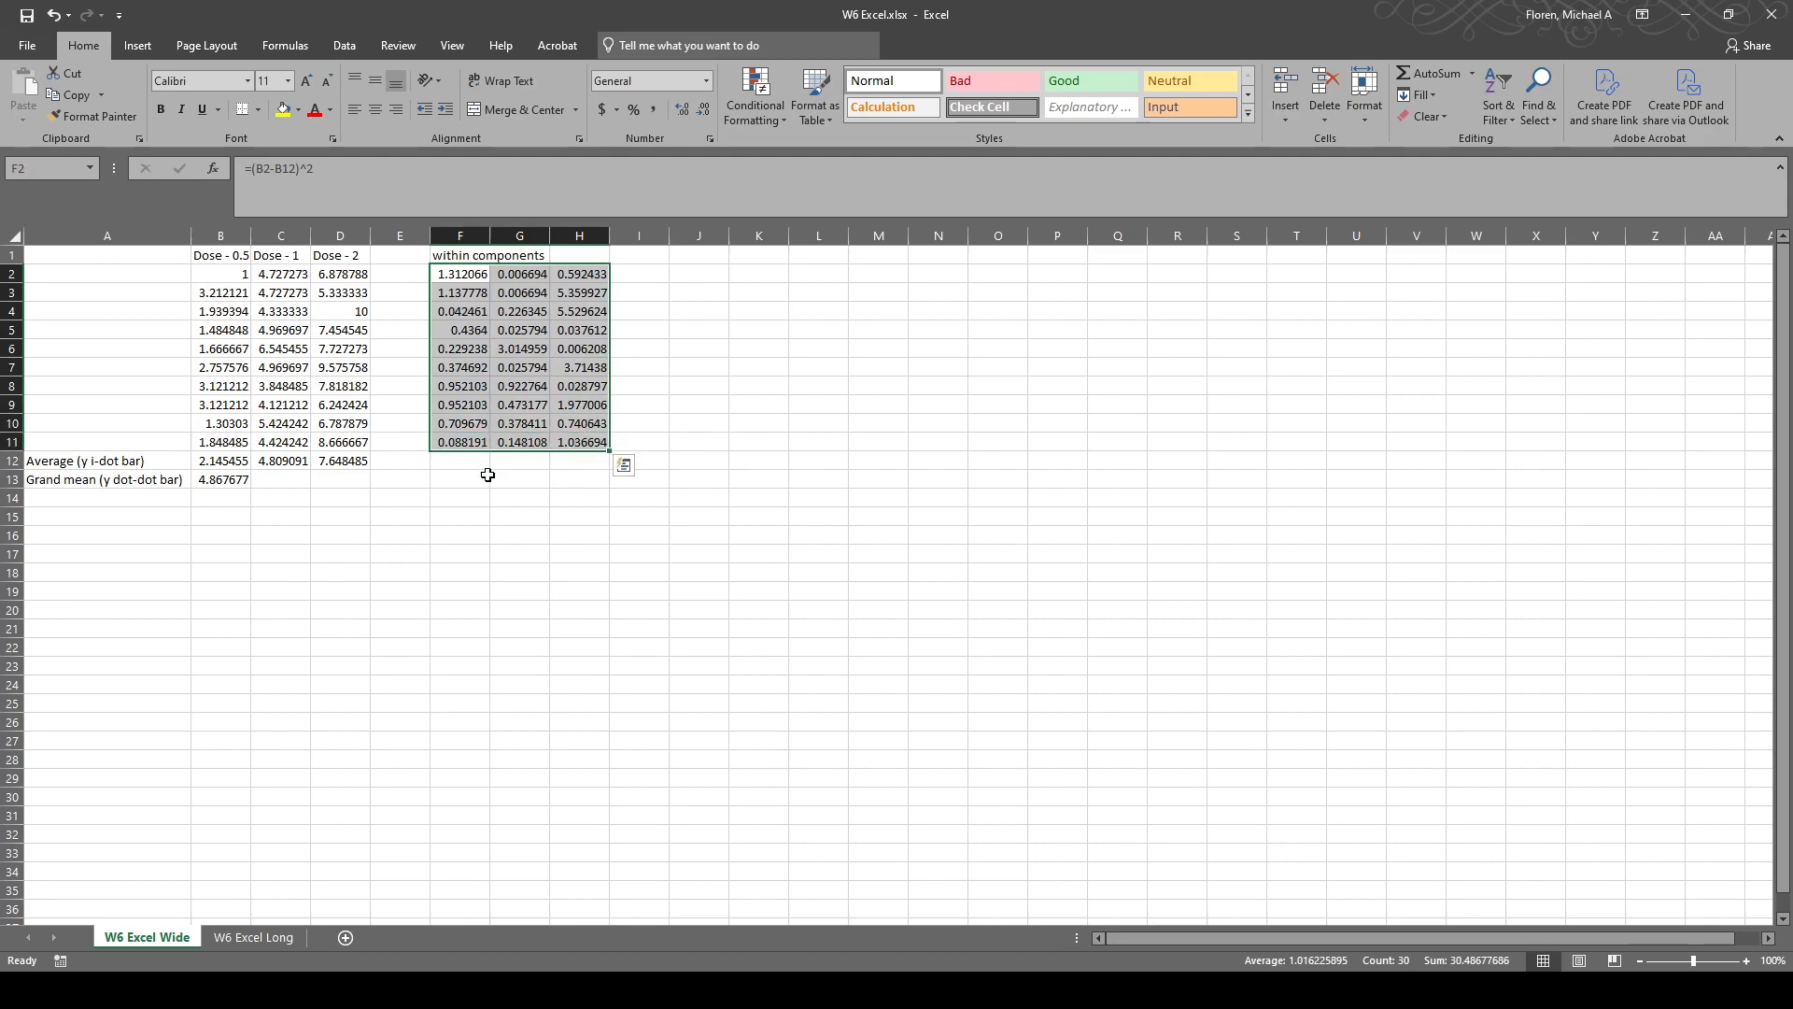
{"action": "left_click", "coordinate": [466, 480]}
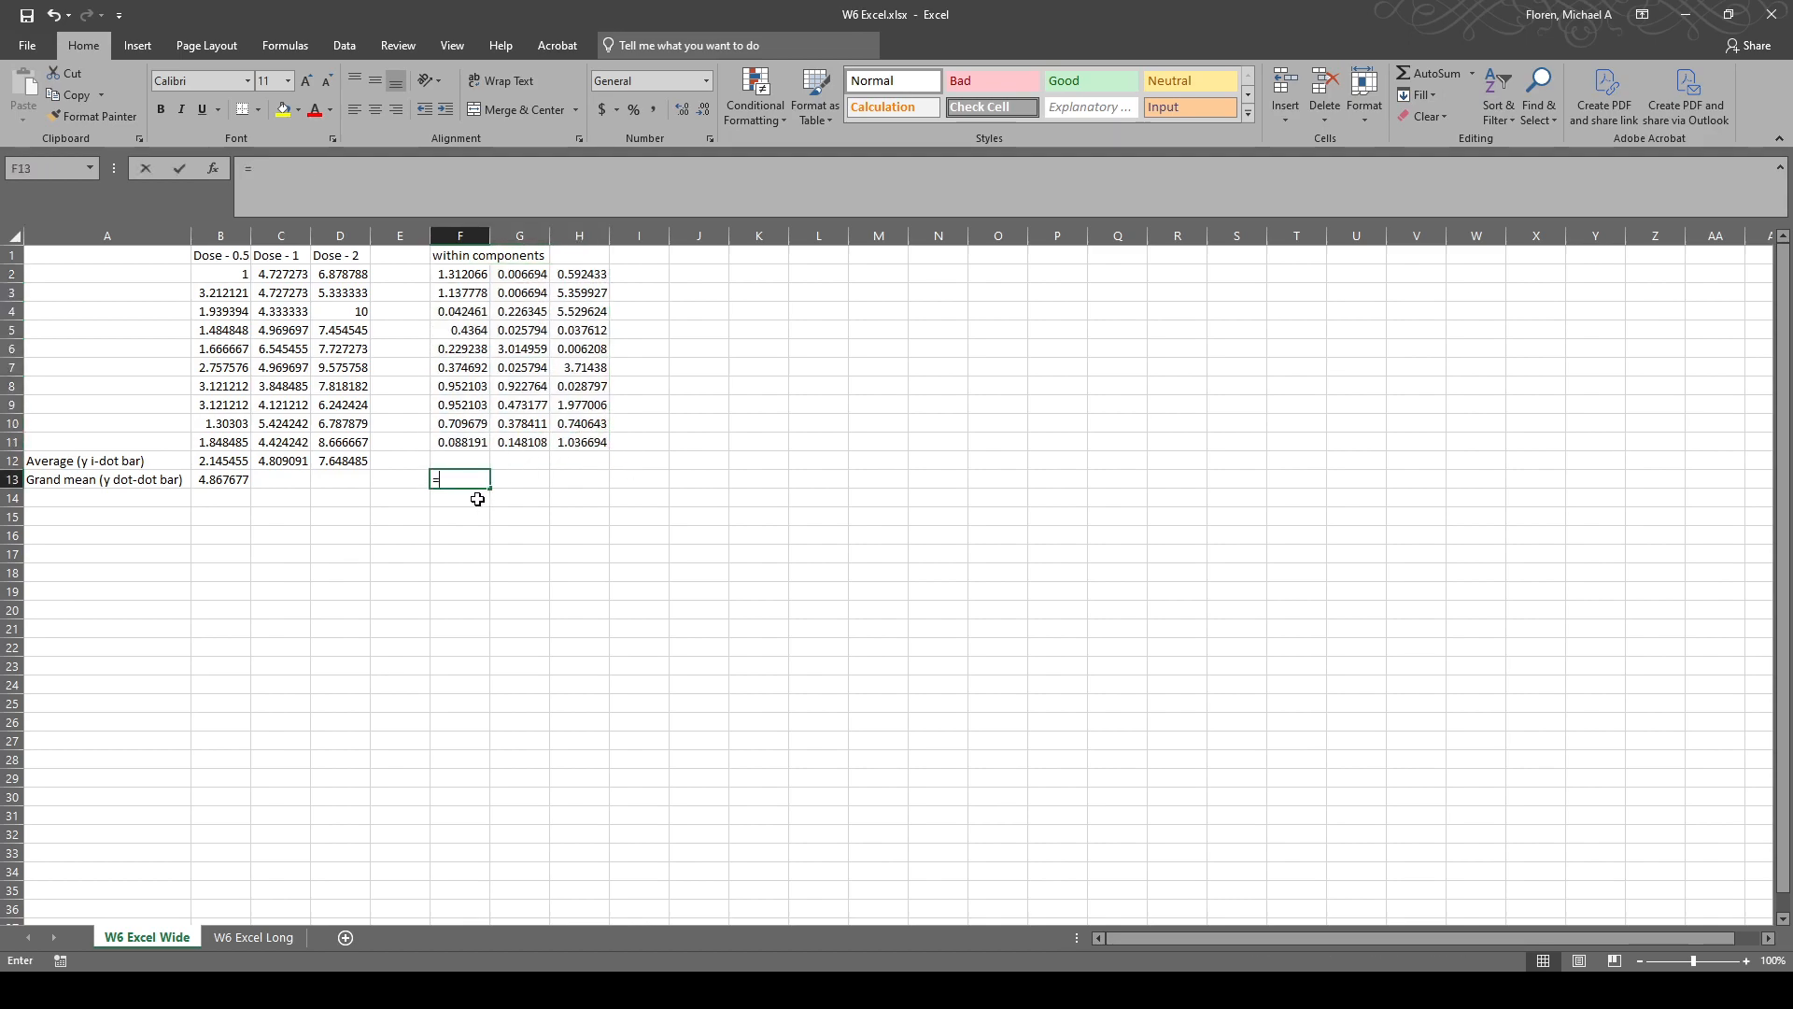
{"action": "type", "text": "=sum"}
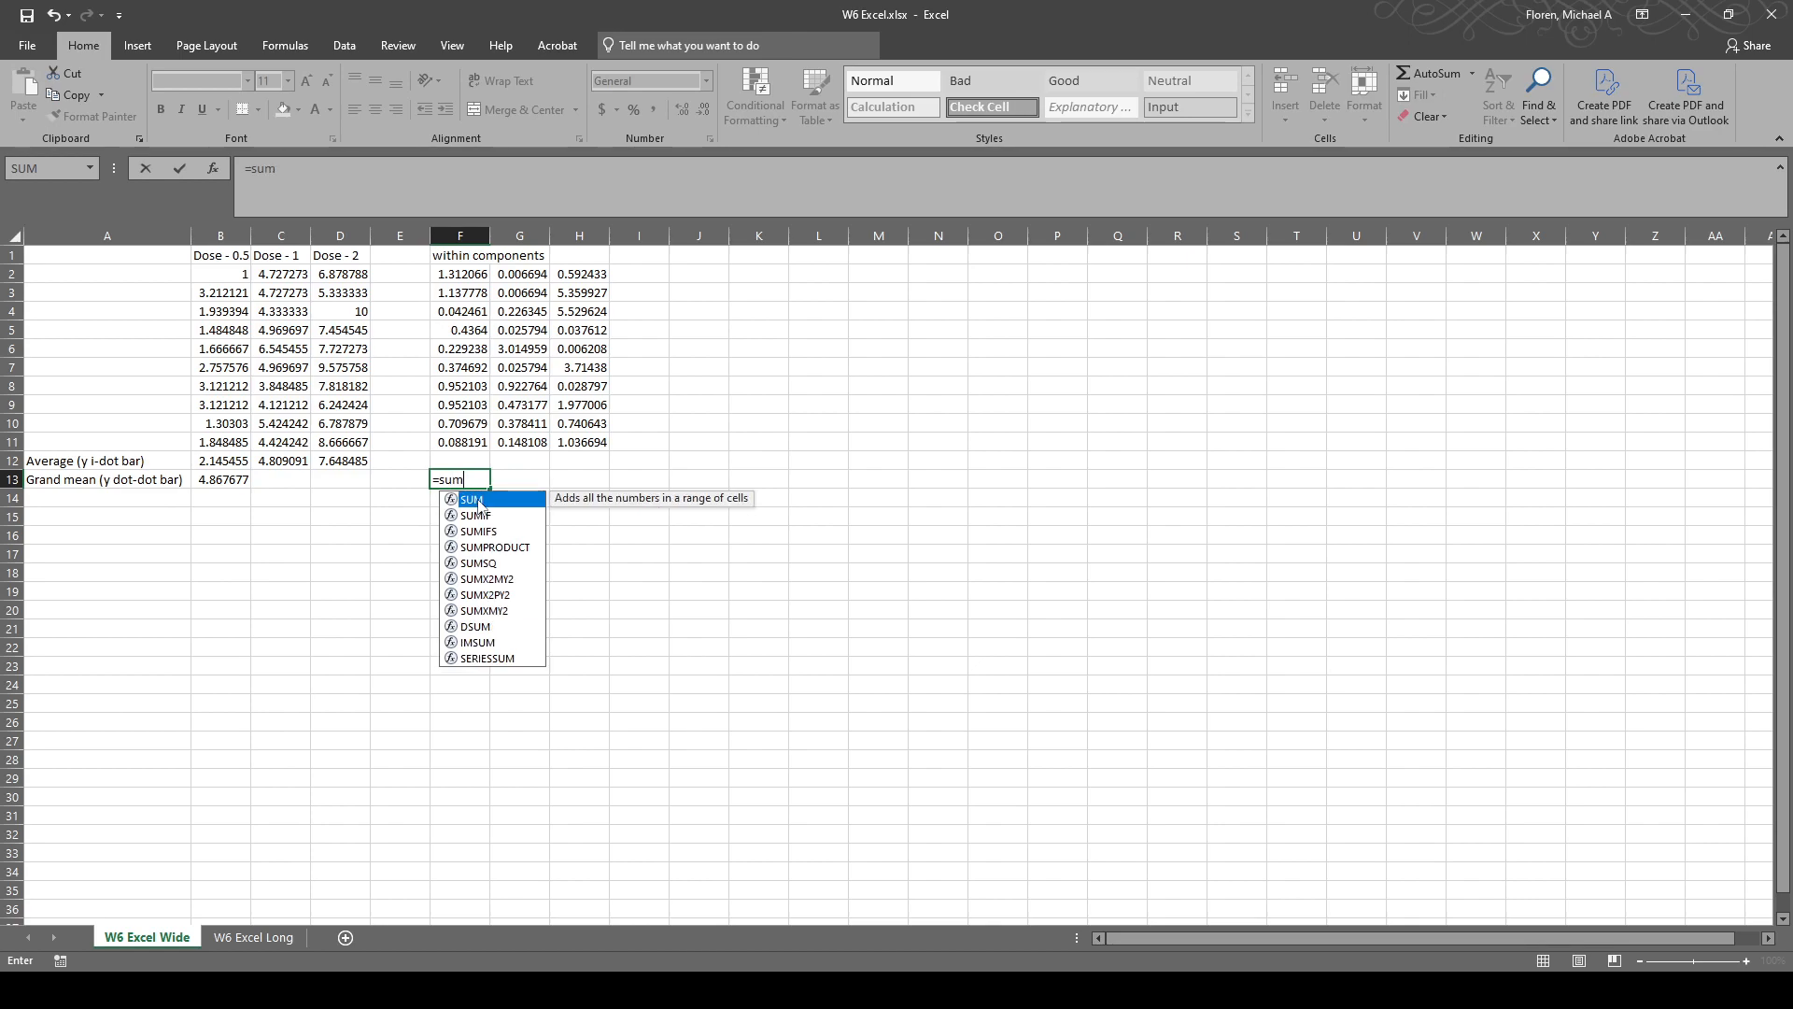
{"action": "double_click", "coordinate": [473, 500]}
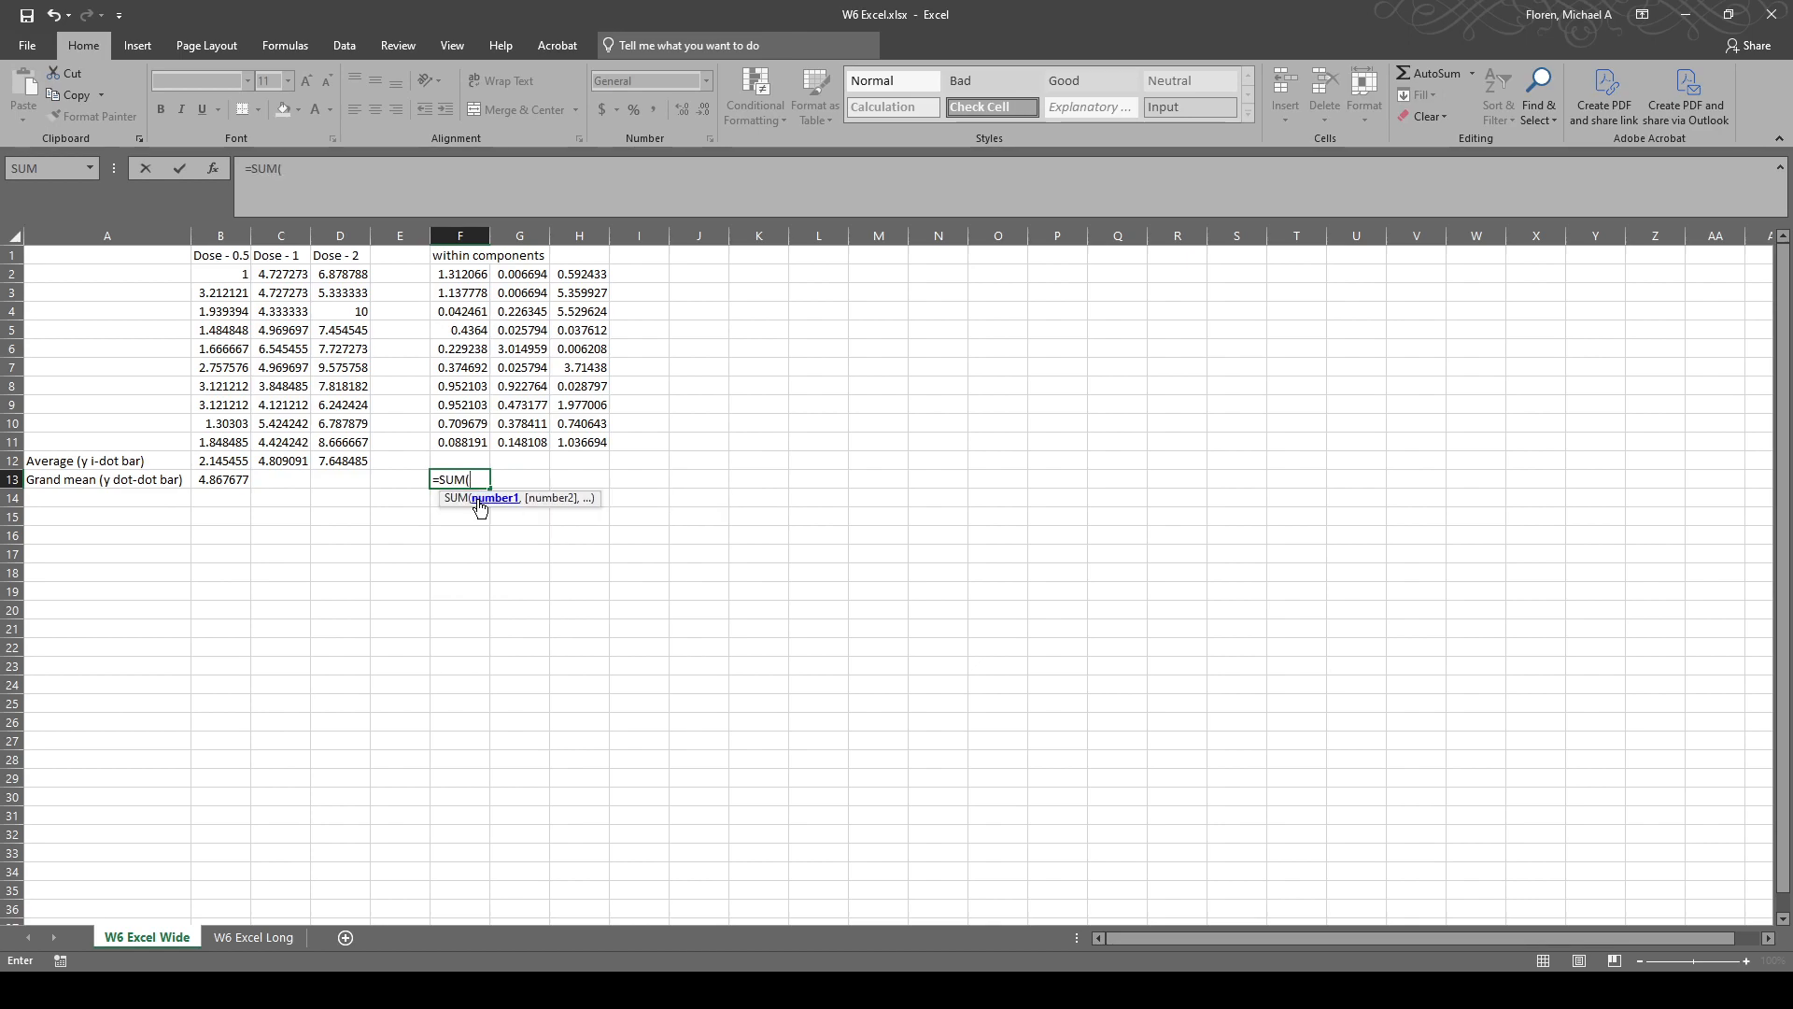
{"action": "left_click_drag", "start_coordinate": [448, 273], "coordinate": [600, 448]}
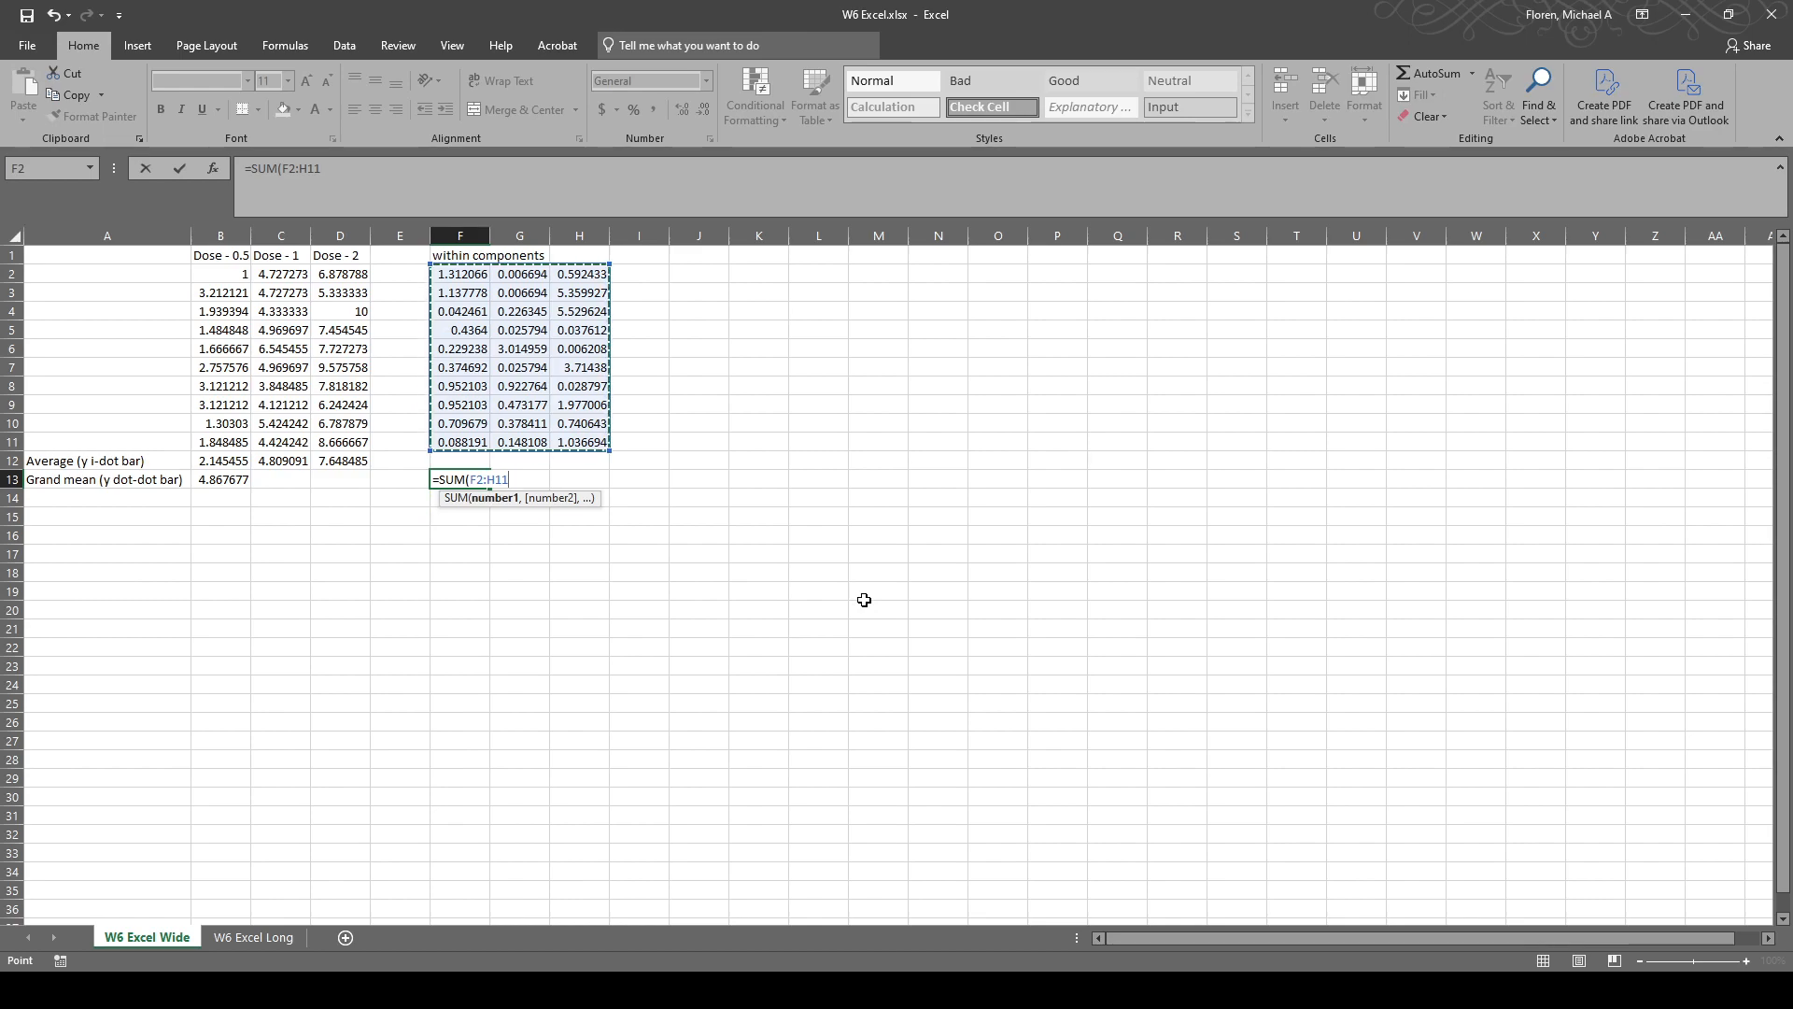
{"action": "key", "text": "Escape"}
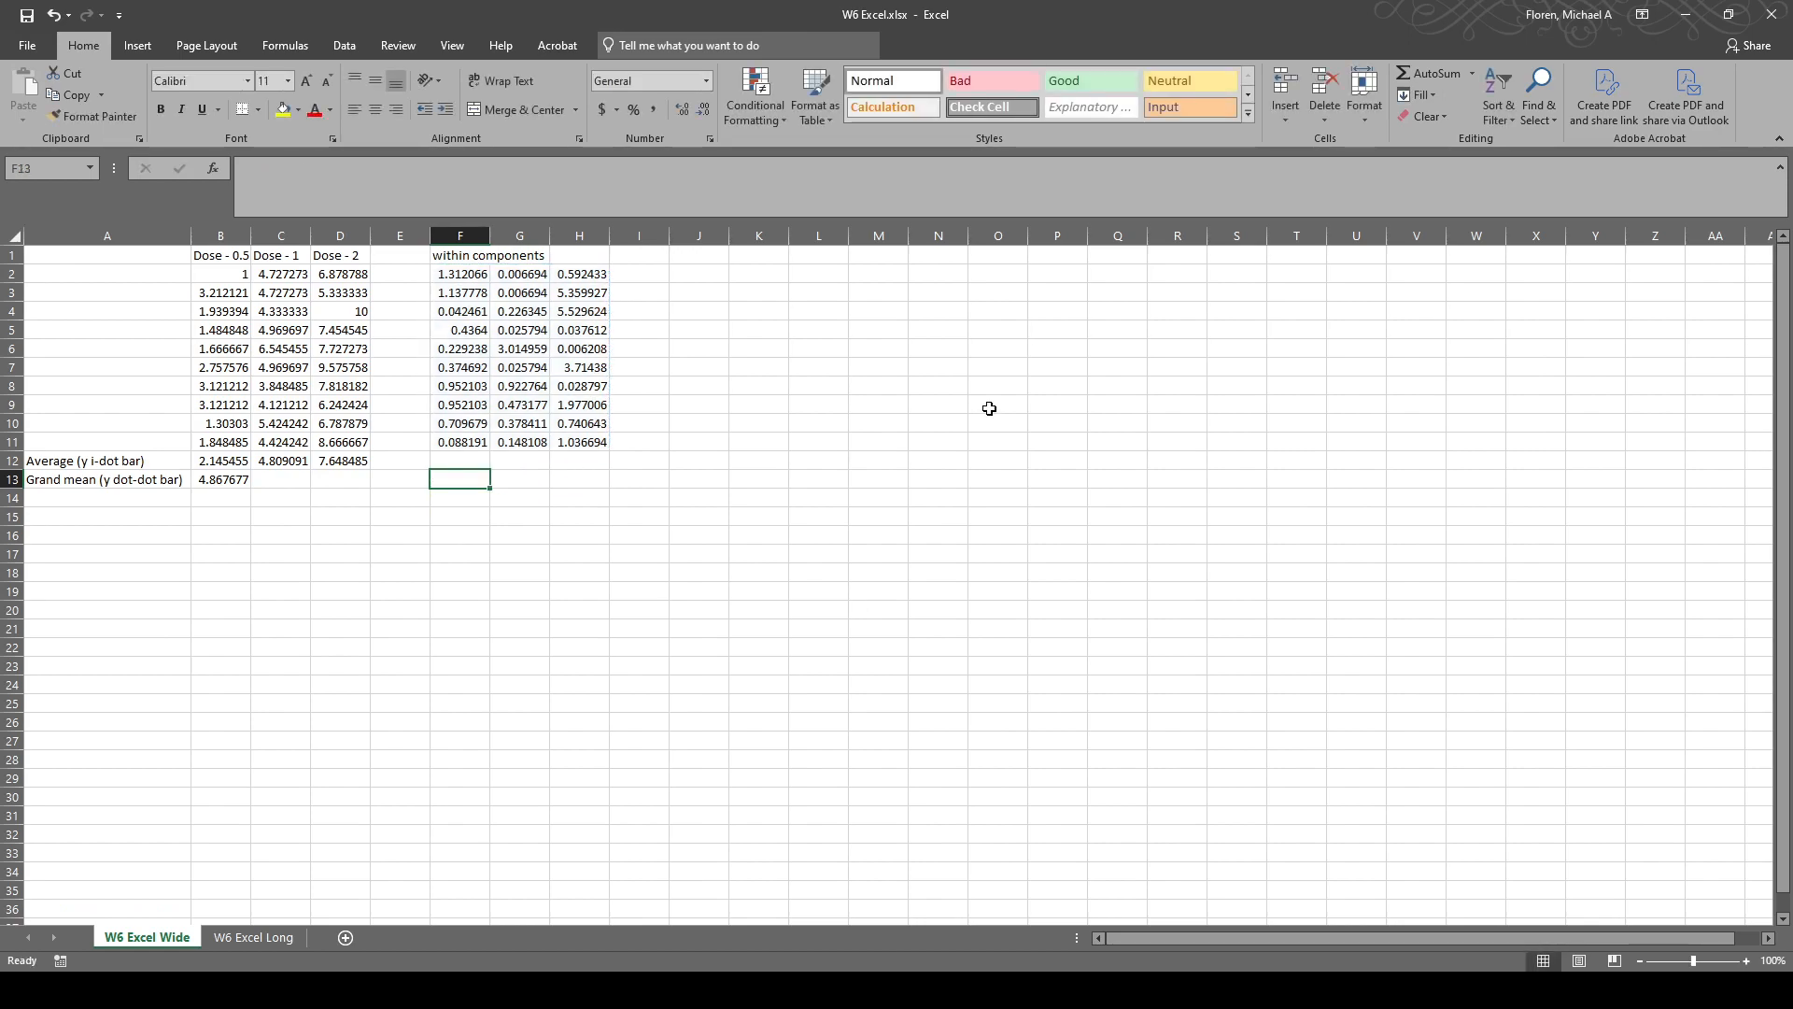
Enter a source column header in F15, below the within components.
{"action": "left_click", "coordinate": [460, 519]}
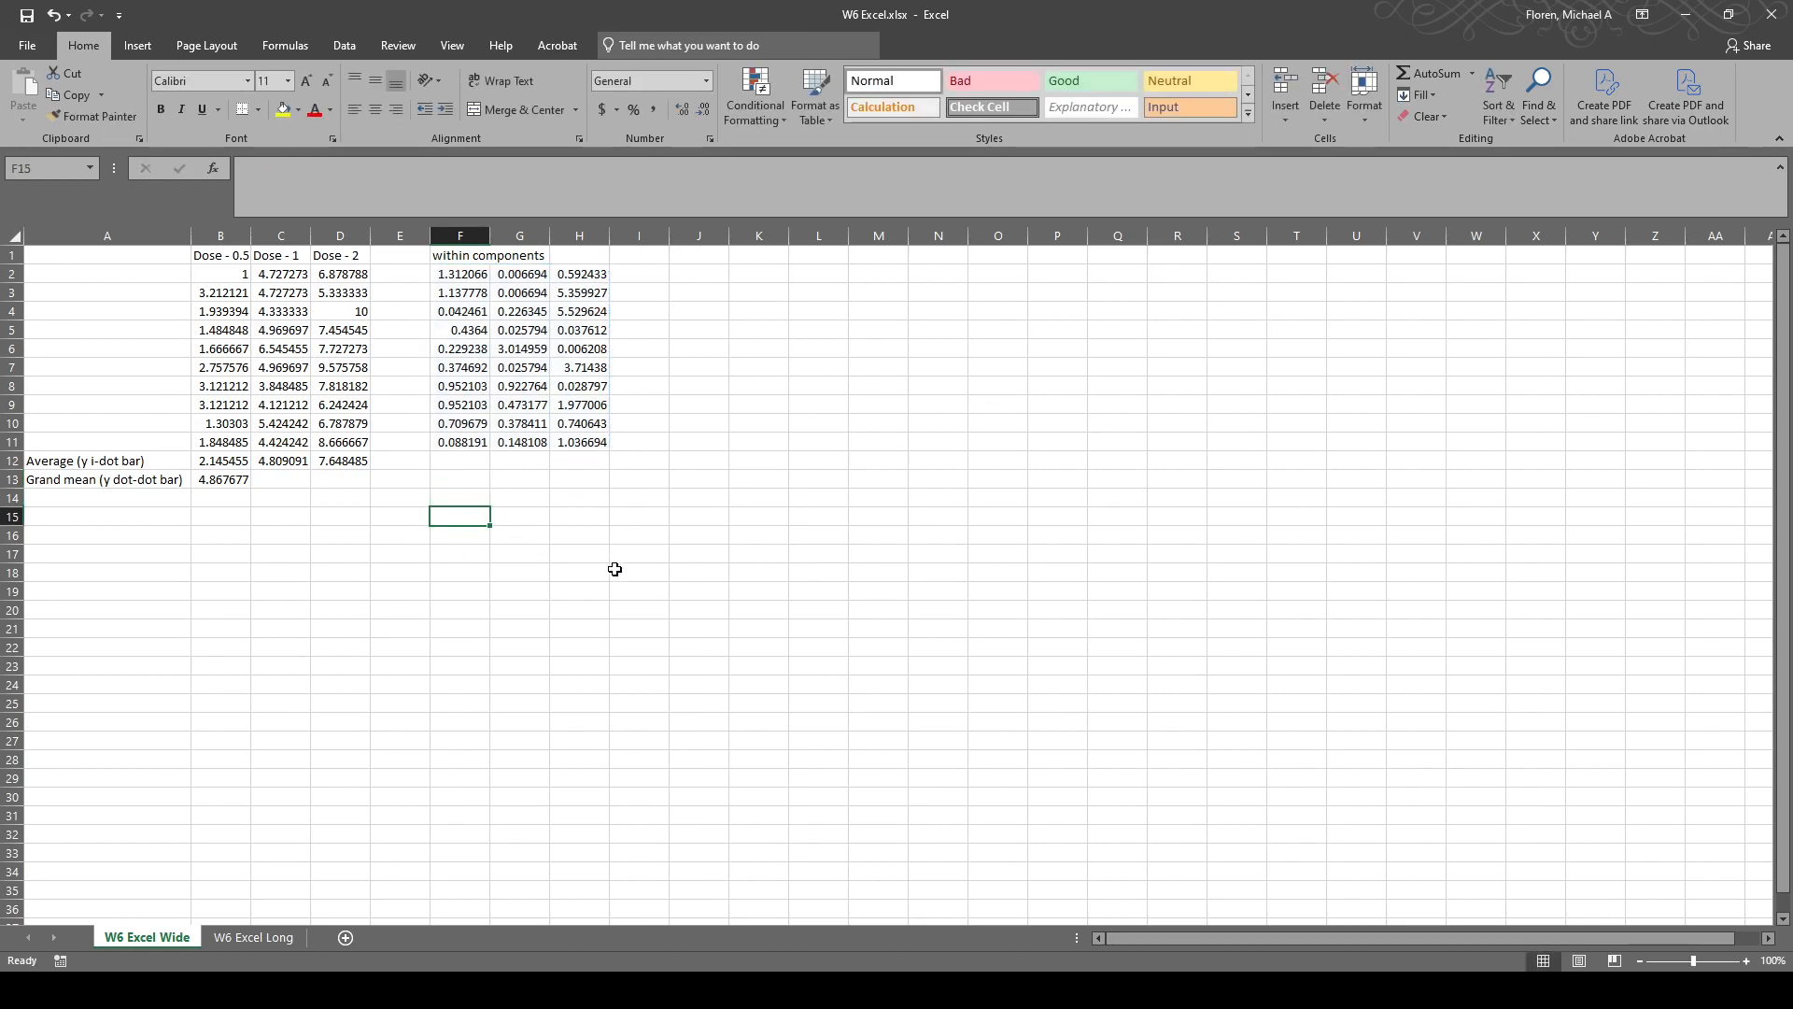
{"action": "type", "text": "Souv"}
{"action": "key", "text": "BackSpace"}
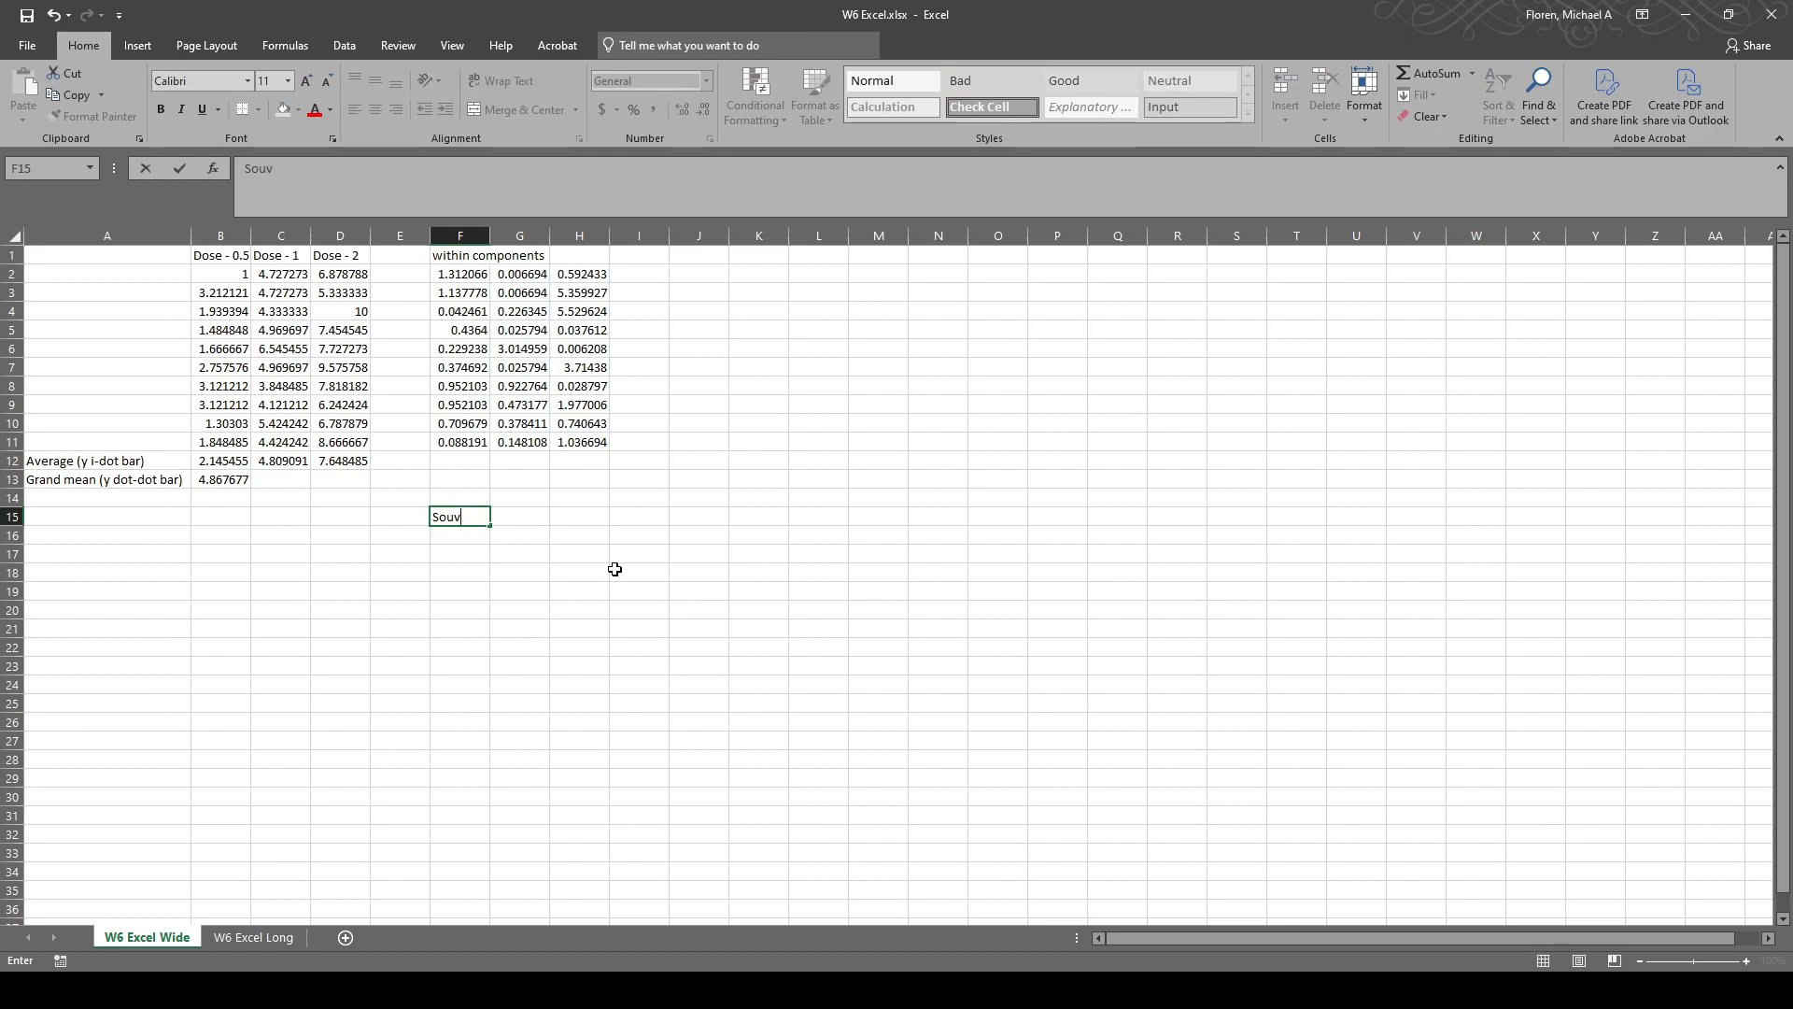
{"action": "key", "text": "Return"}
Enter the title "ANOVA Table" in E14, diagonally above the source header.
{"action": "key", "text": "Up"}
{"action": "key", "text": "Up"}
{"action": "key", "text": "Right"}
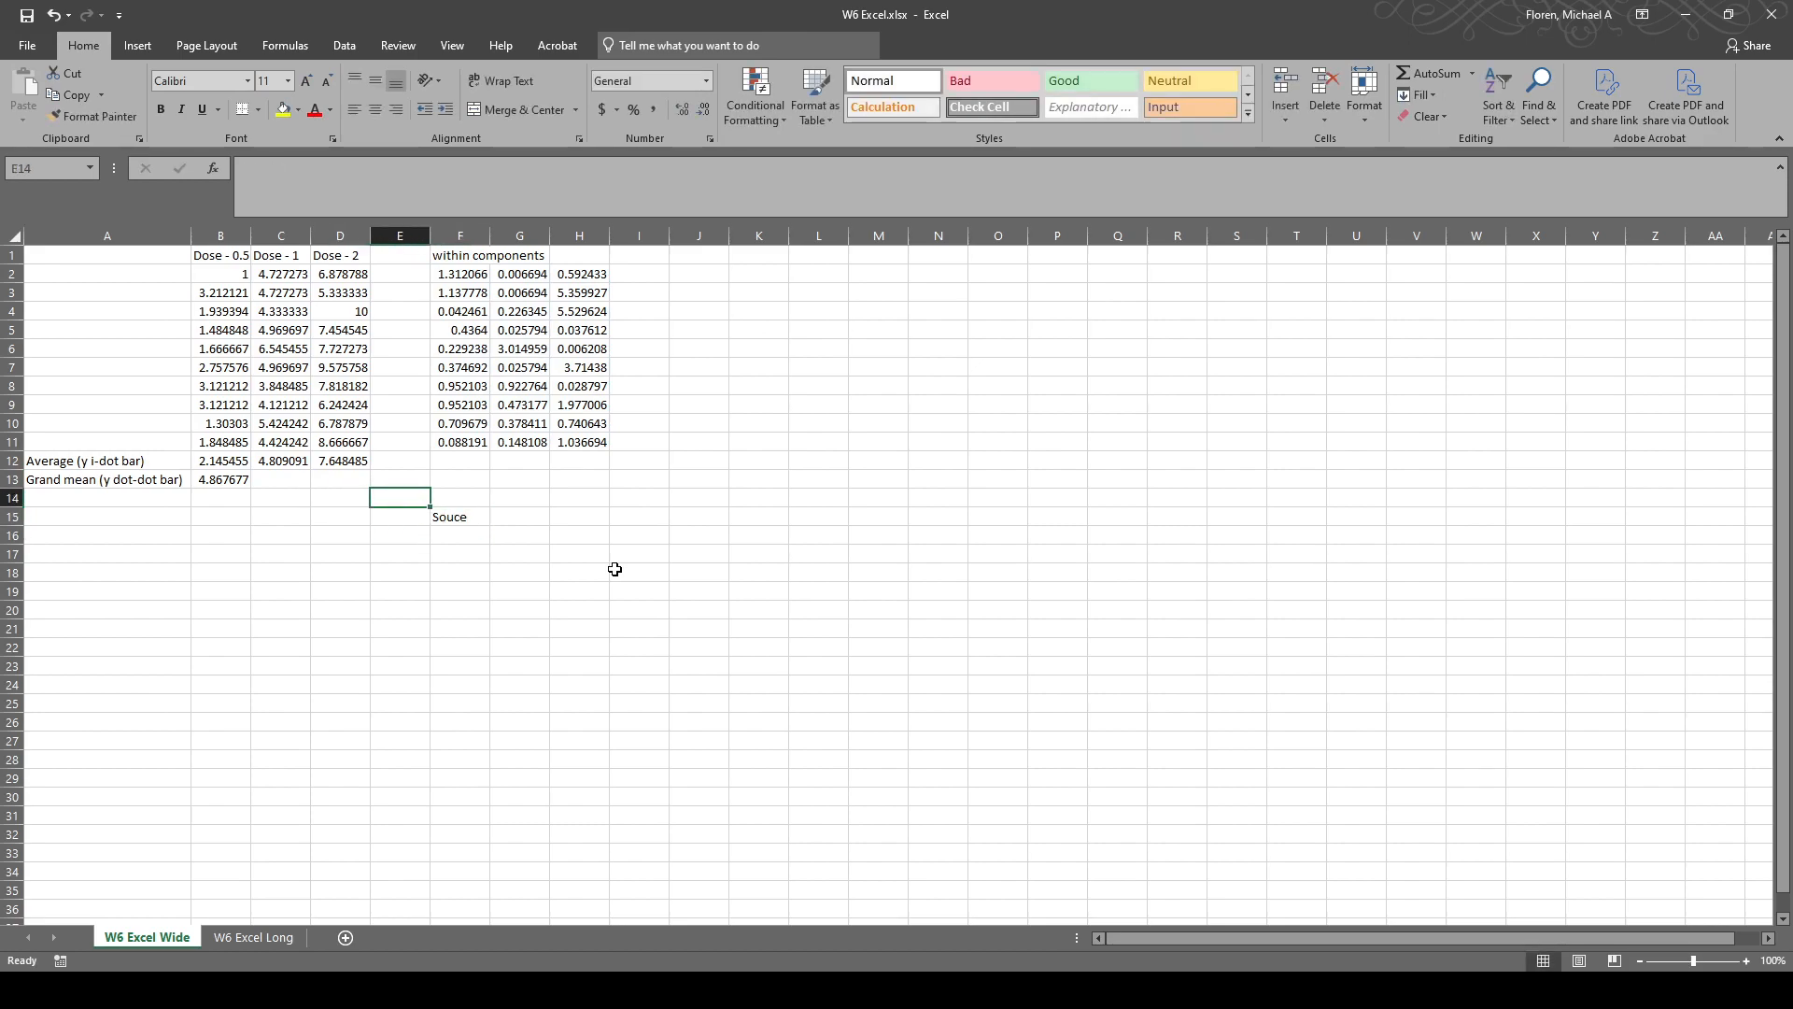
{"action": "type", "text": "ANOVA Table"}
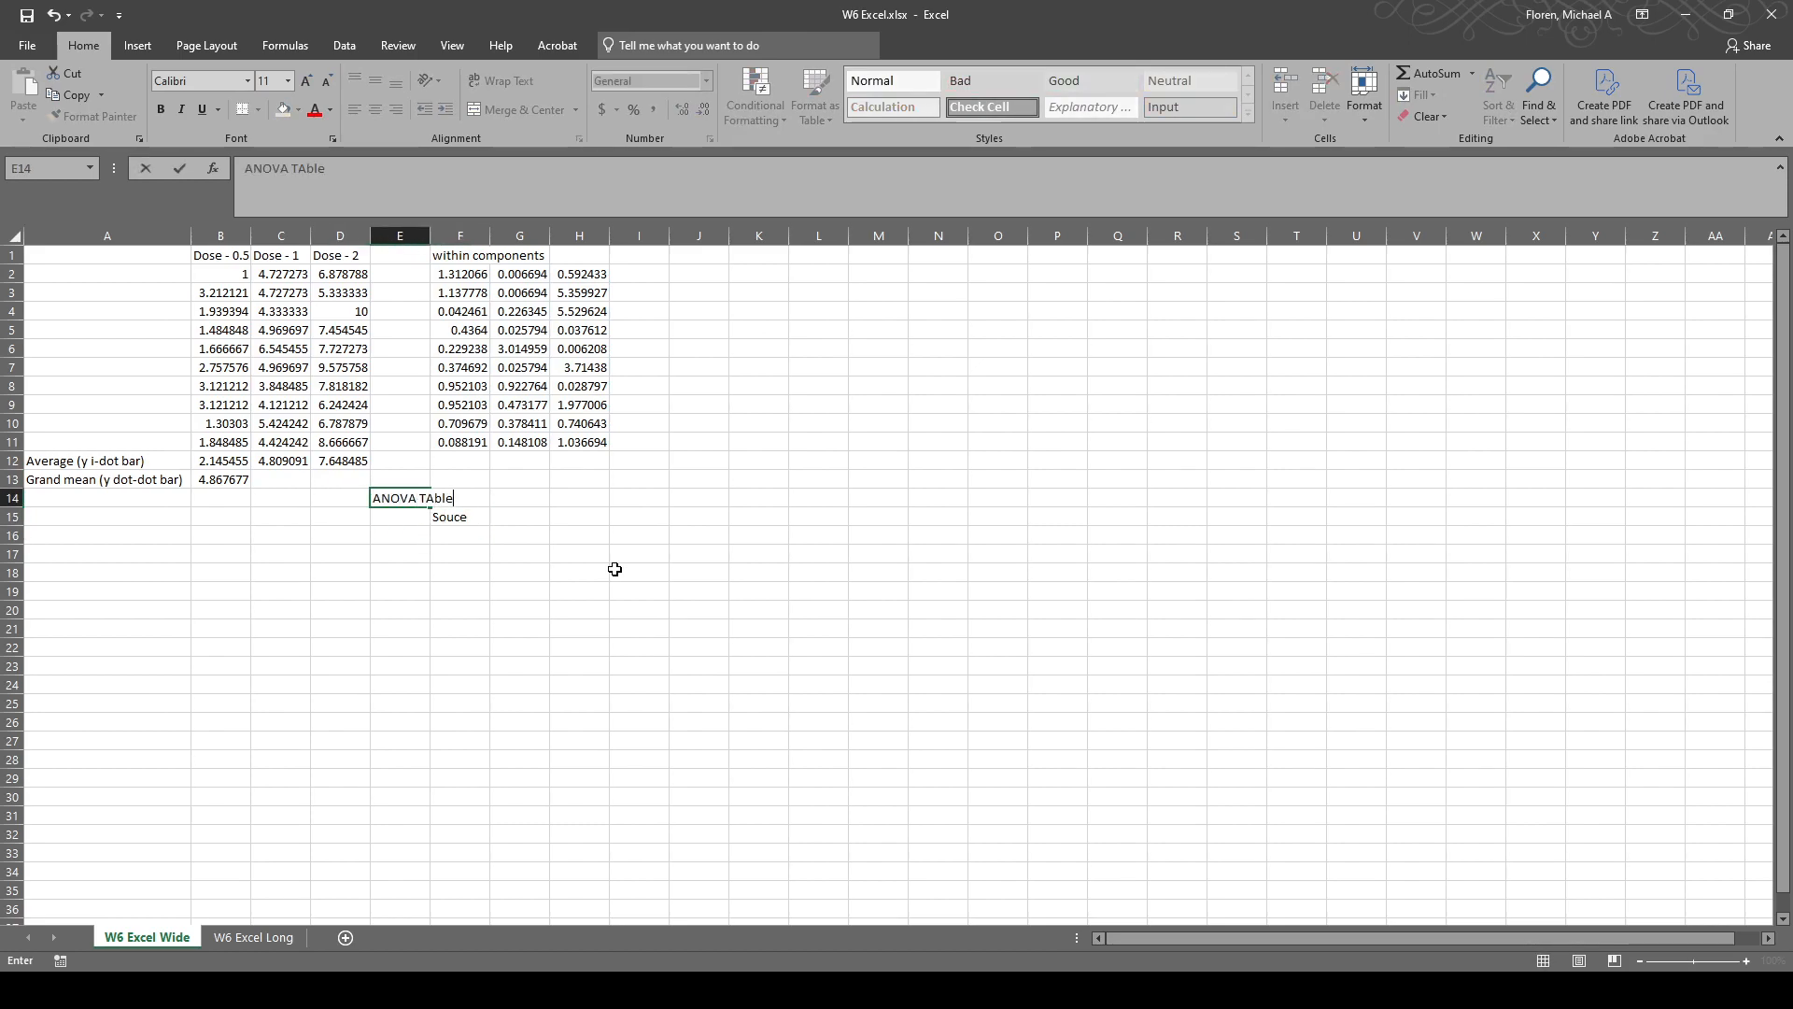
{"action": "key", "text": "Left"}
{"action": "key", "text": "Right"}
{"action": "key", "text": "Down"}
{"action": "key", "text": "Down"}
{"action": "key", "text": "Right"}
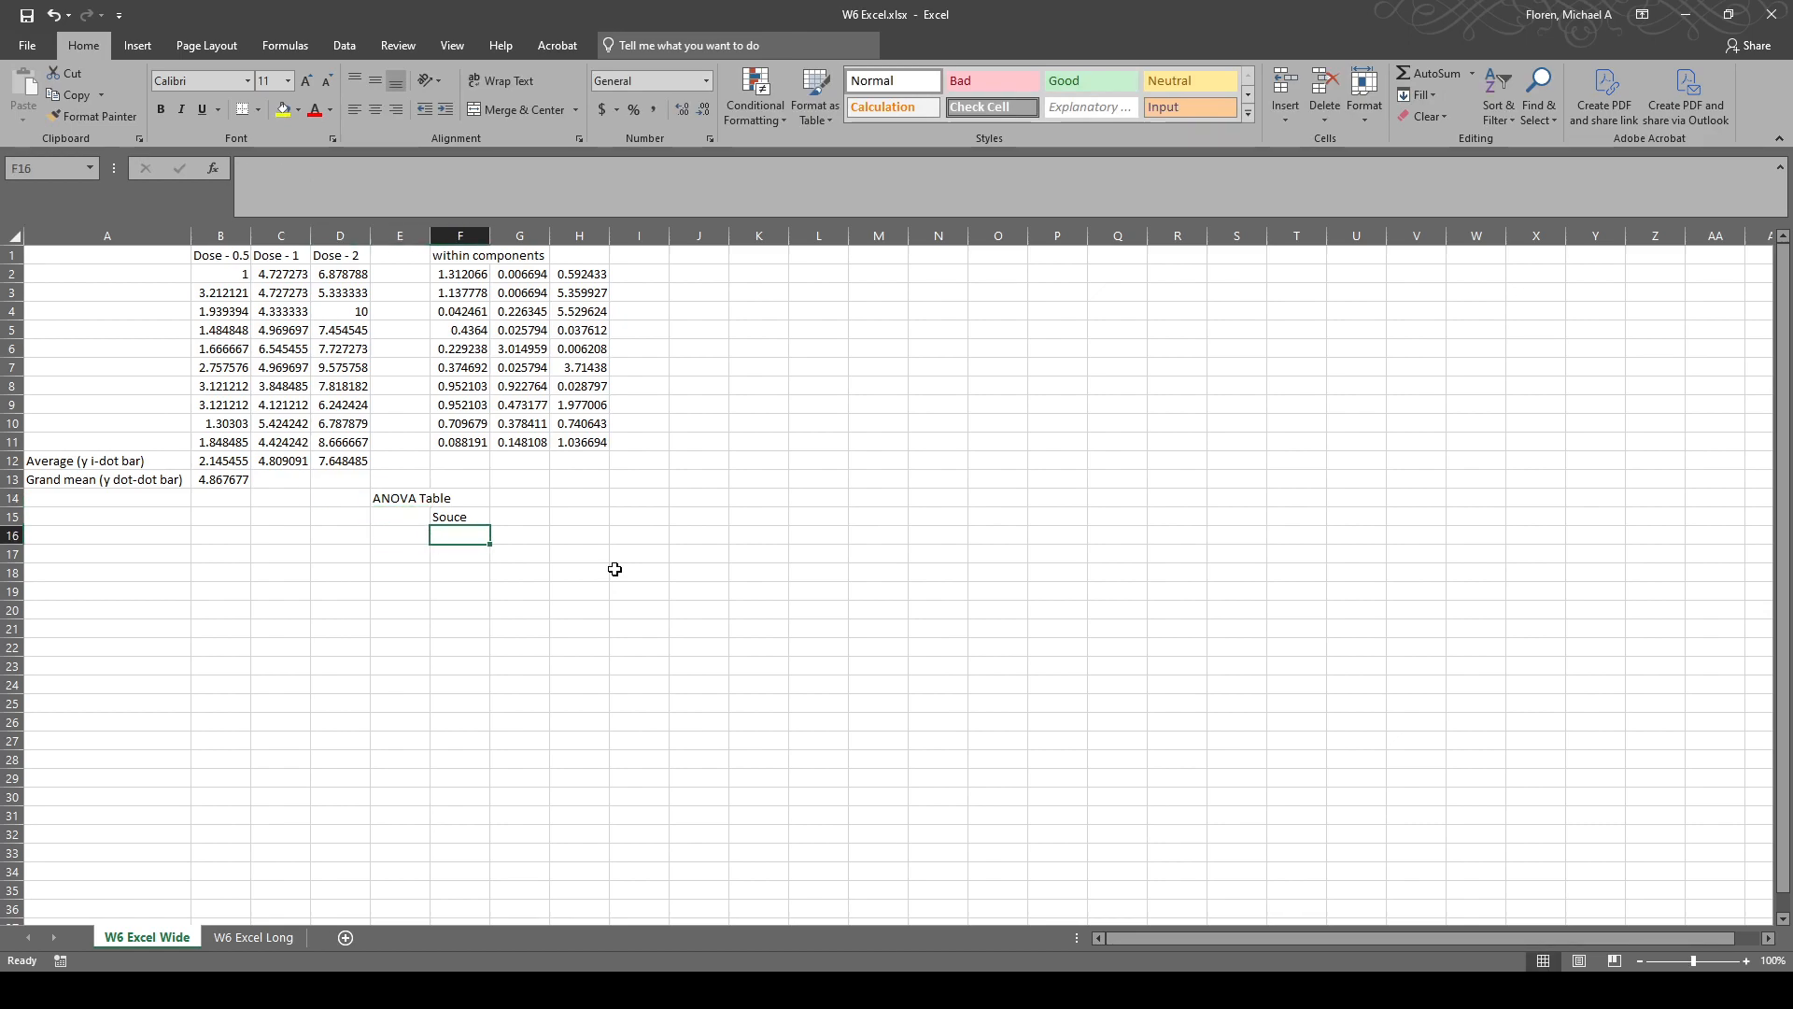
Correct the spelling of the header in F15 to "Source".
{"action": "left_click", "coordinate": [471, 509]}
{"action": "double_click", "coordinate": [456, 517]}
{"action": "type", "text": "r"}
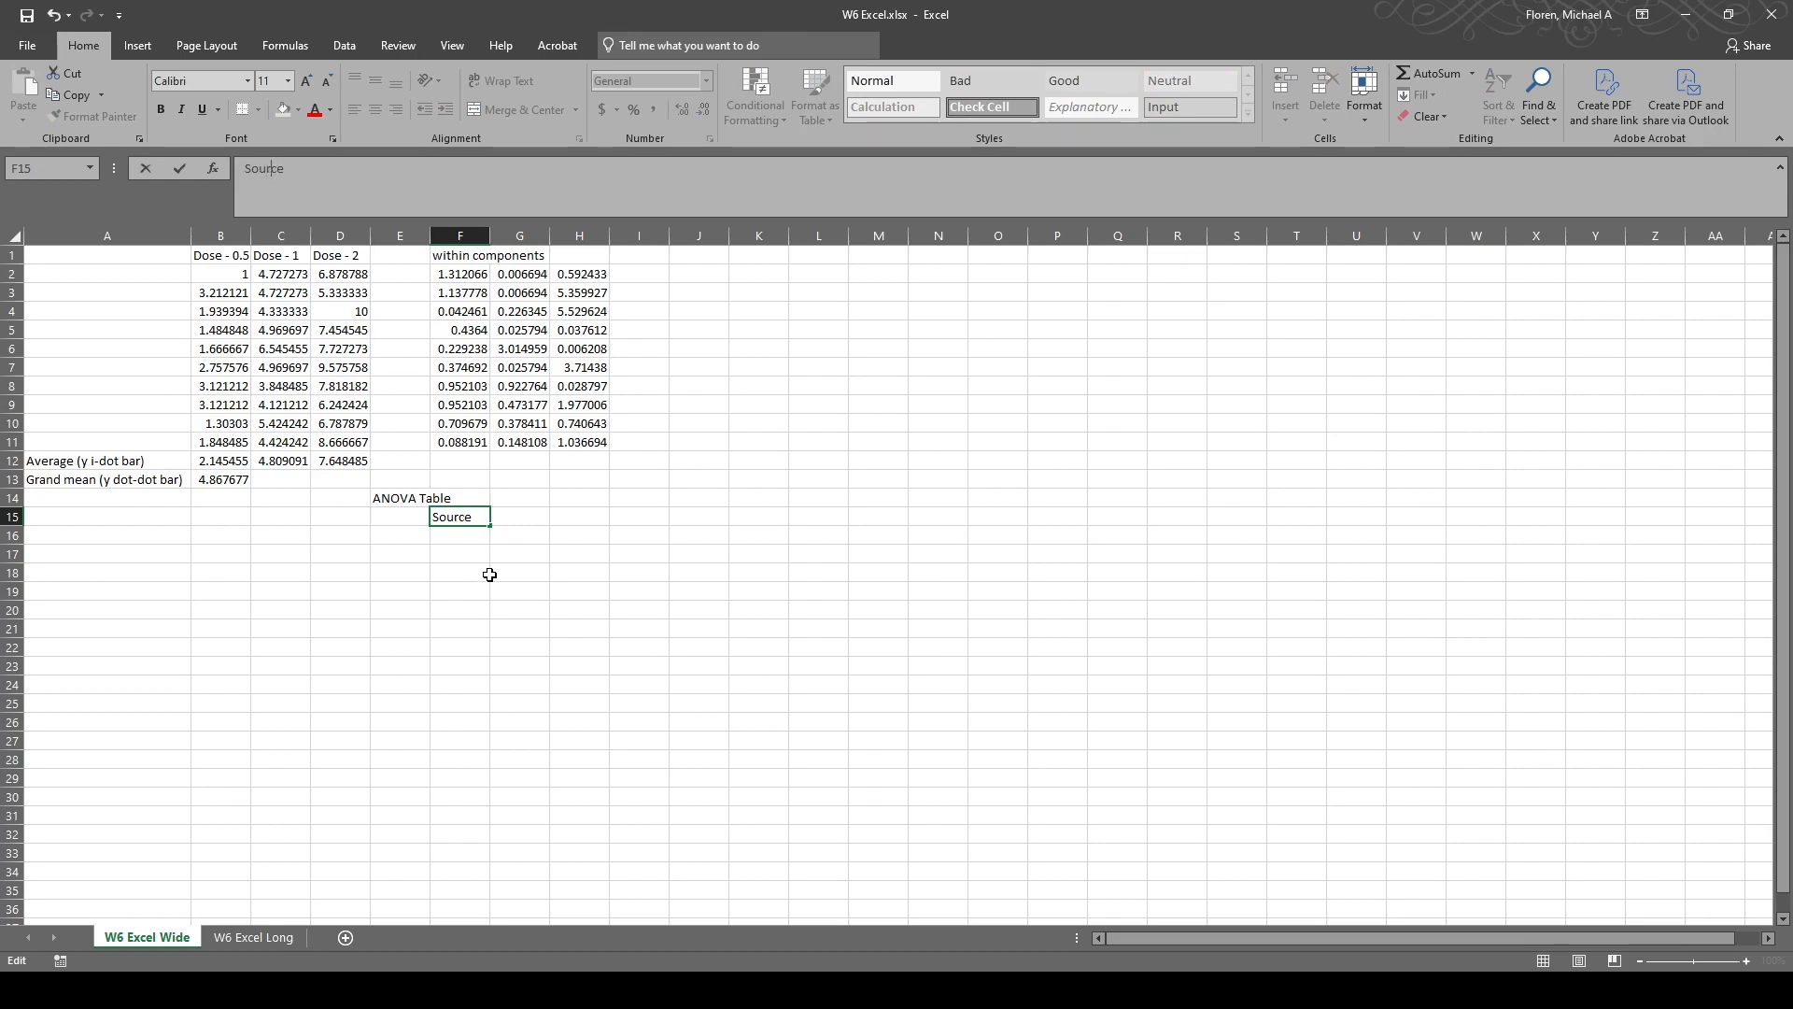
{"action": "key", "text": "Return"}
Make the Source header in F15 and the ANOVA Table title in E14 bold.
{"action": "left_click", "coordinate": [460, 517]}
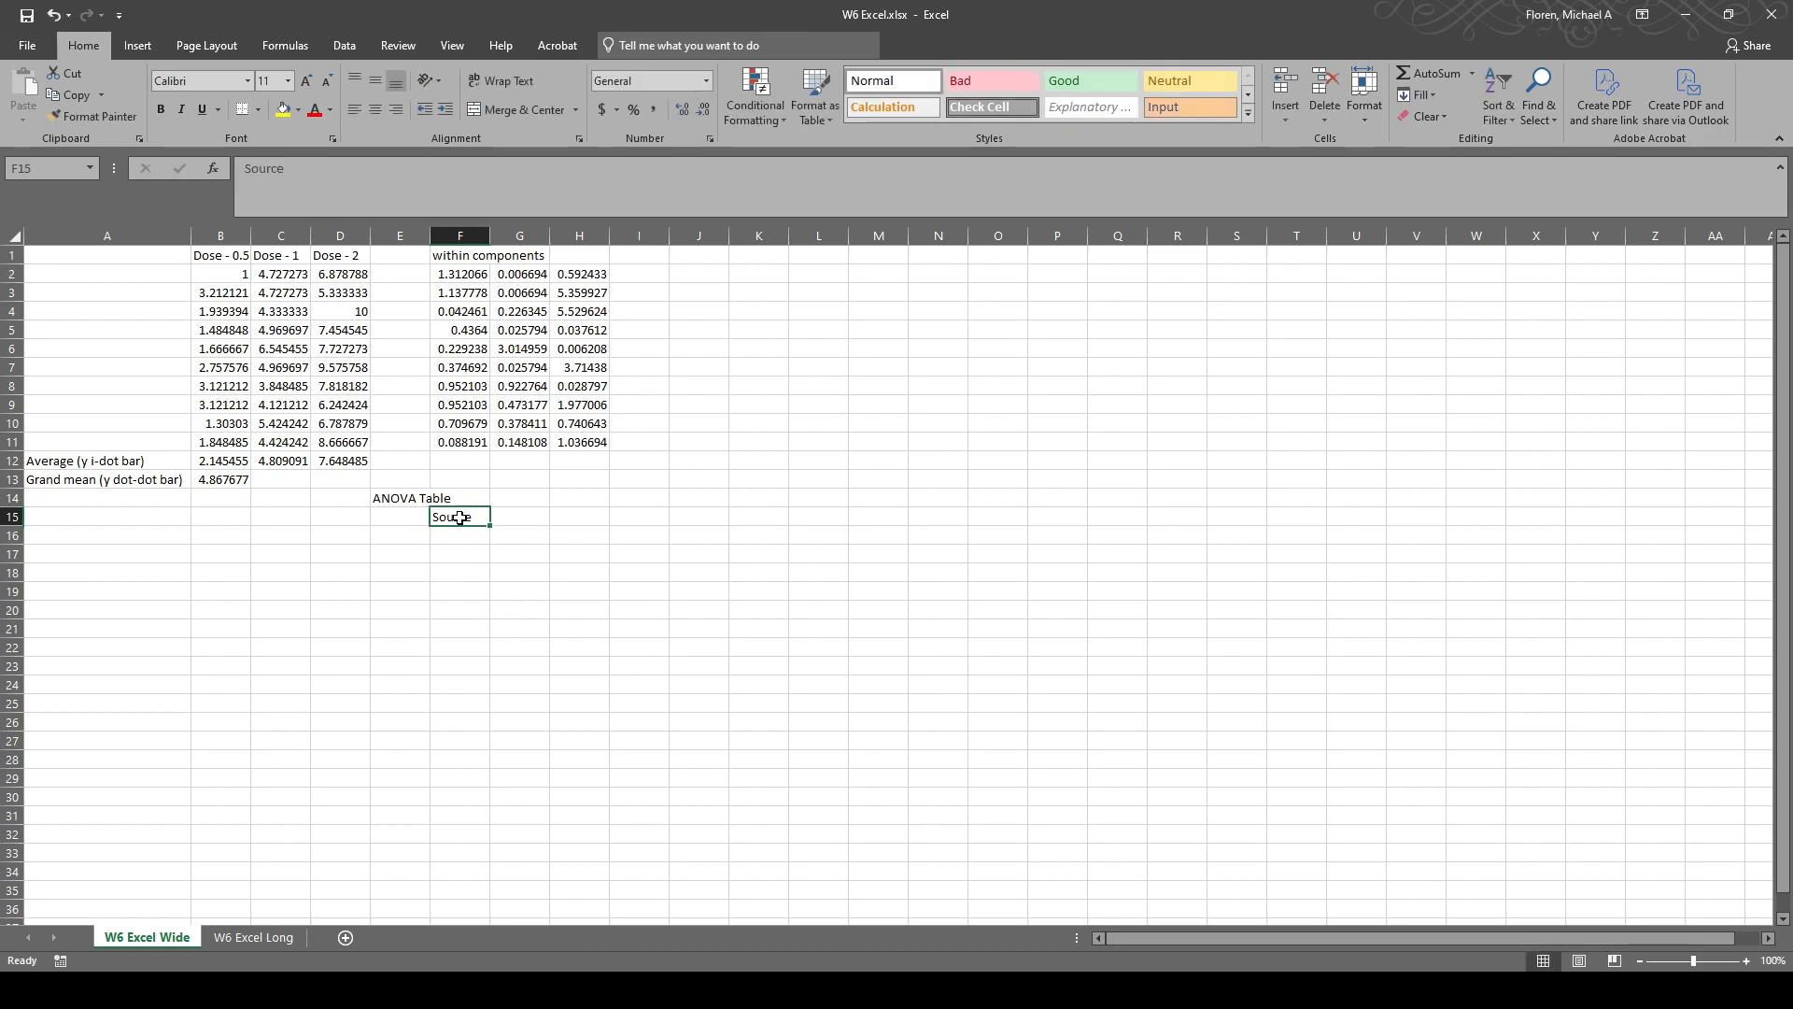
{"action": "key", "text": "ctrl+b"}
{"action": "left_click", "coordinate": [411, 502]}
{"action": "key", "text": "ctrl+b"}
Enter the row labels "Between", "Within" and "Total" in F16 to F18 under the Source header.
{"action": "left_click", "coordinate": [453, 536]}
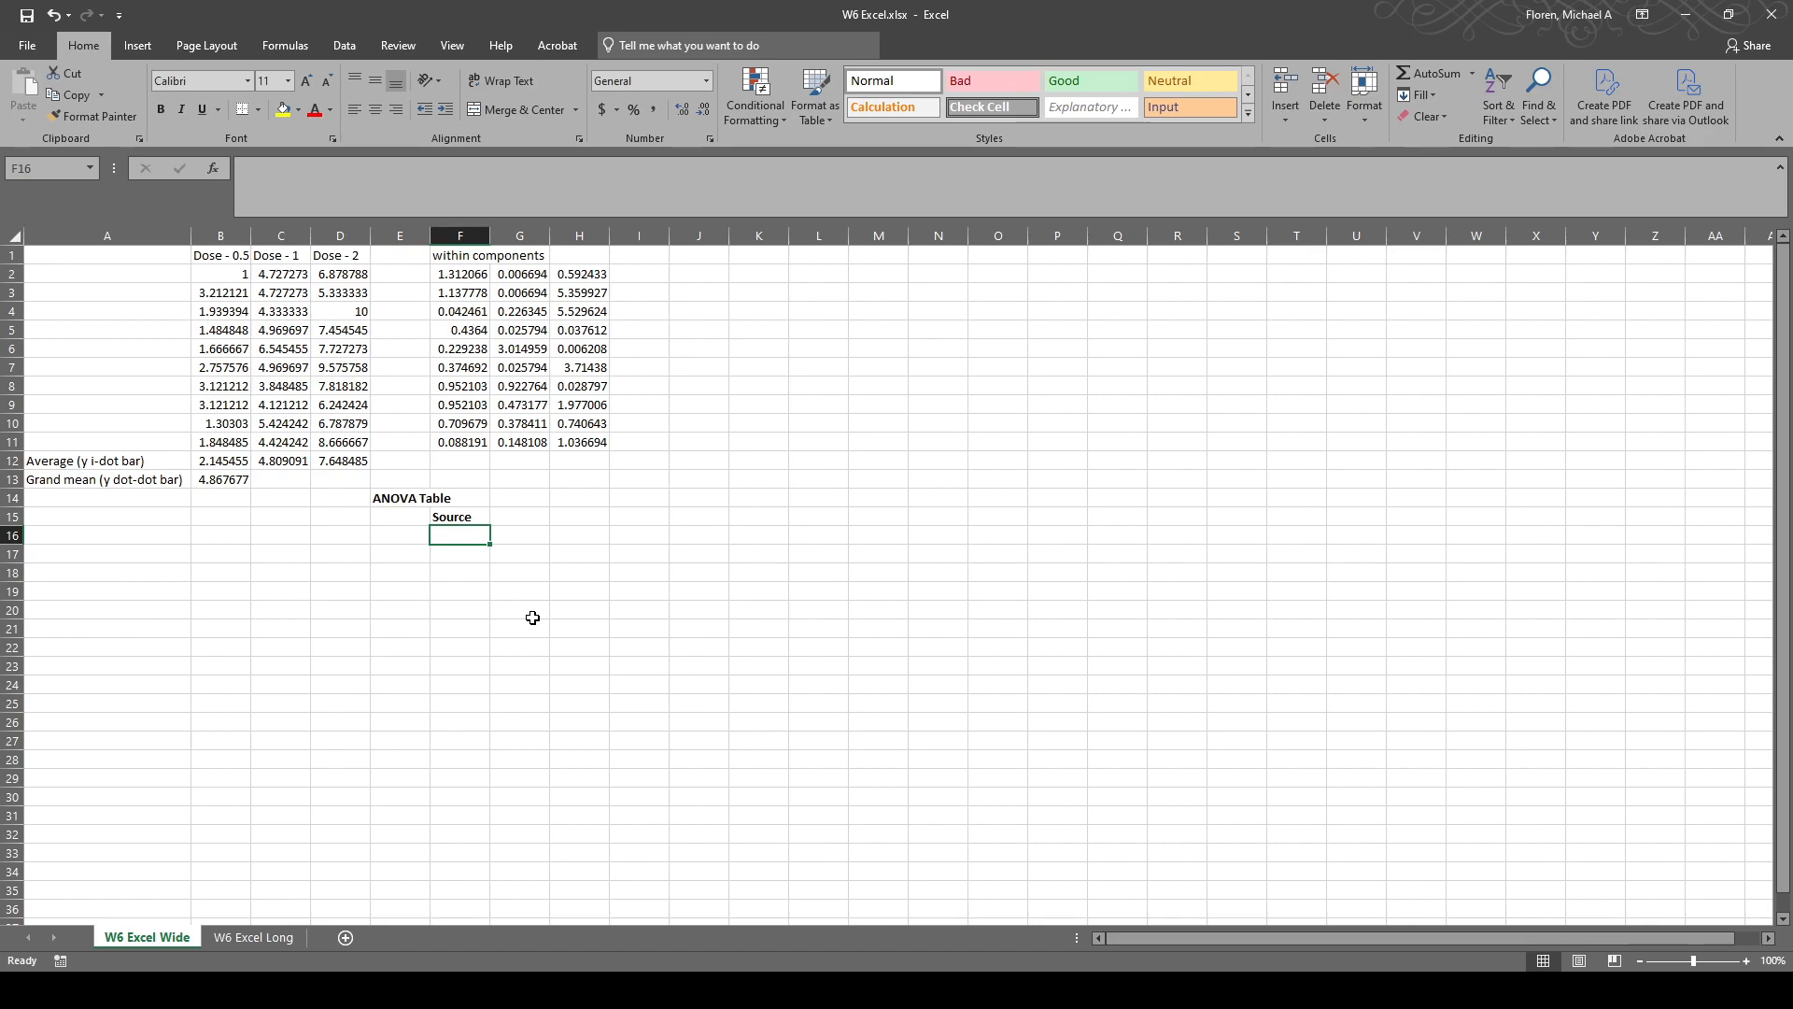
{"action": "type", "text": "Betwen"}
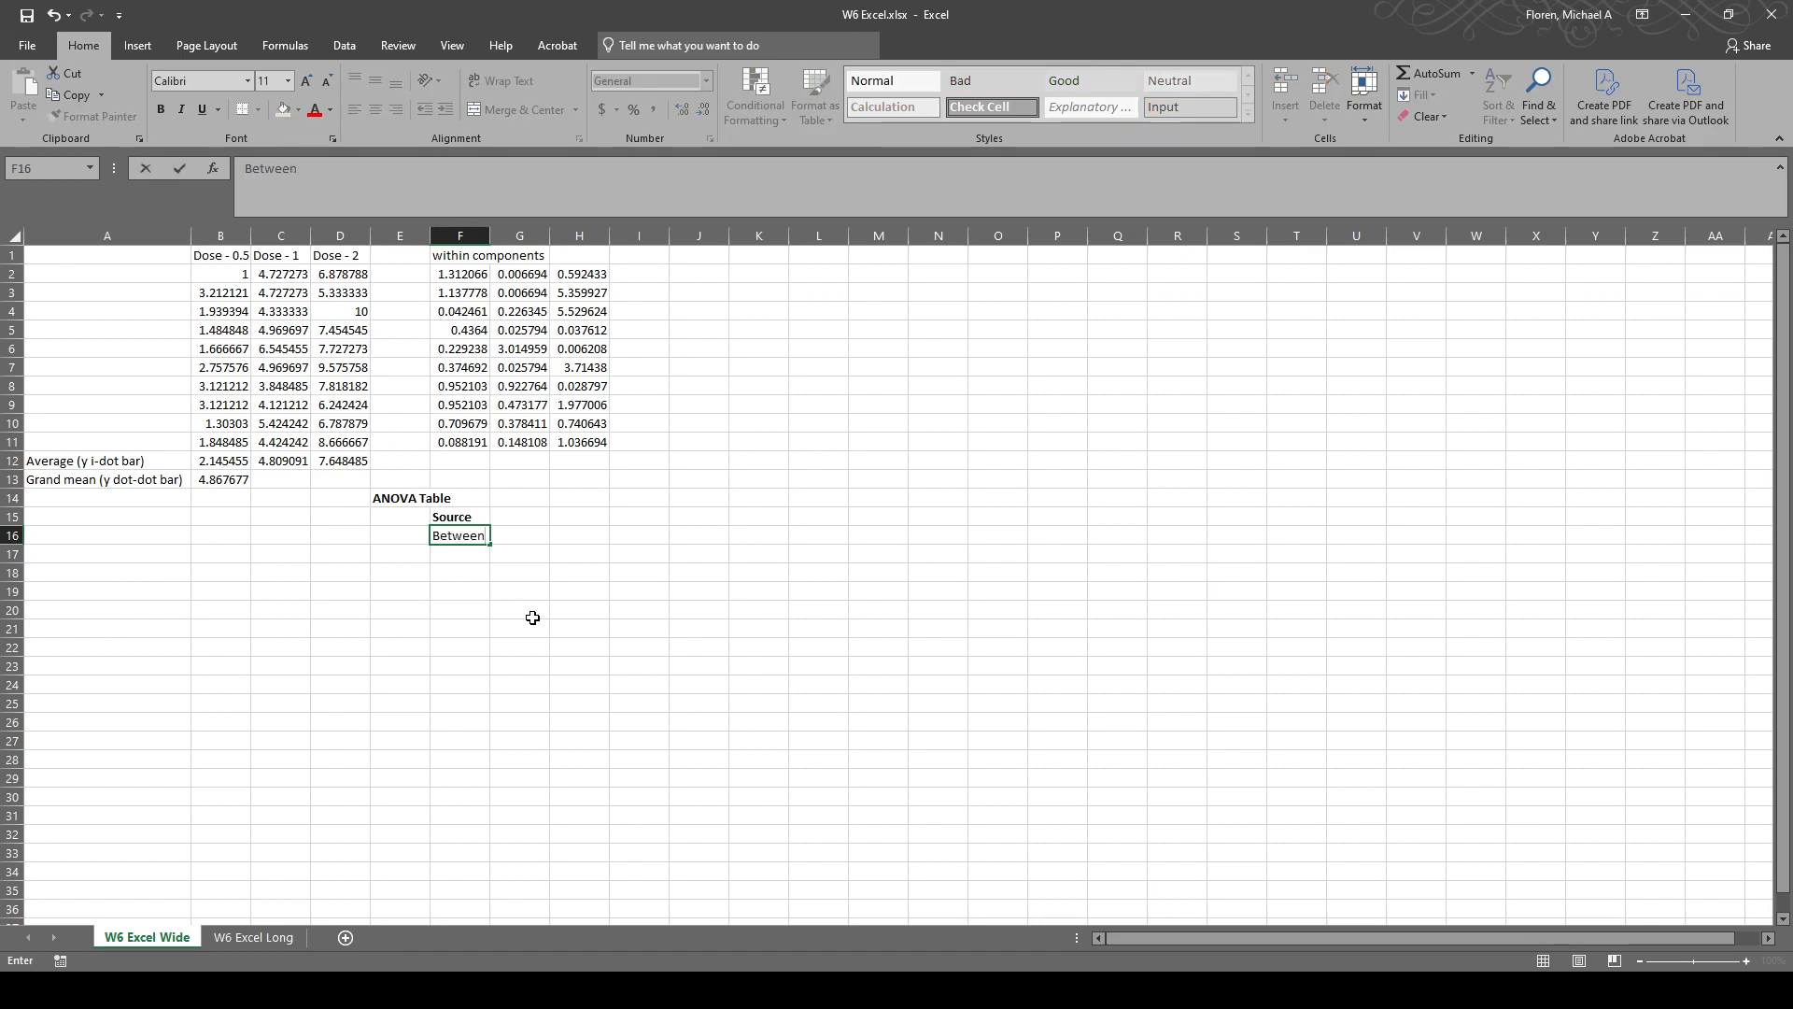
{"action": "key", "text": "Return"}
{"action": "type", "text": "Wi"}
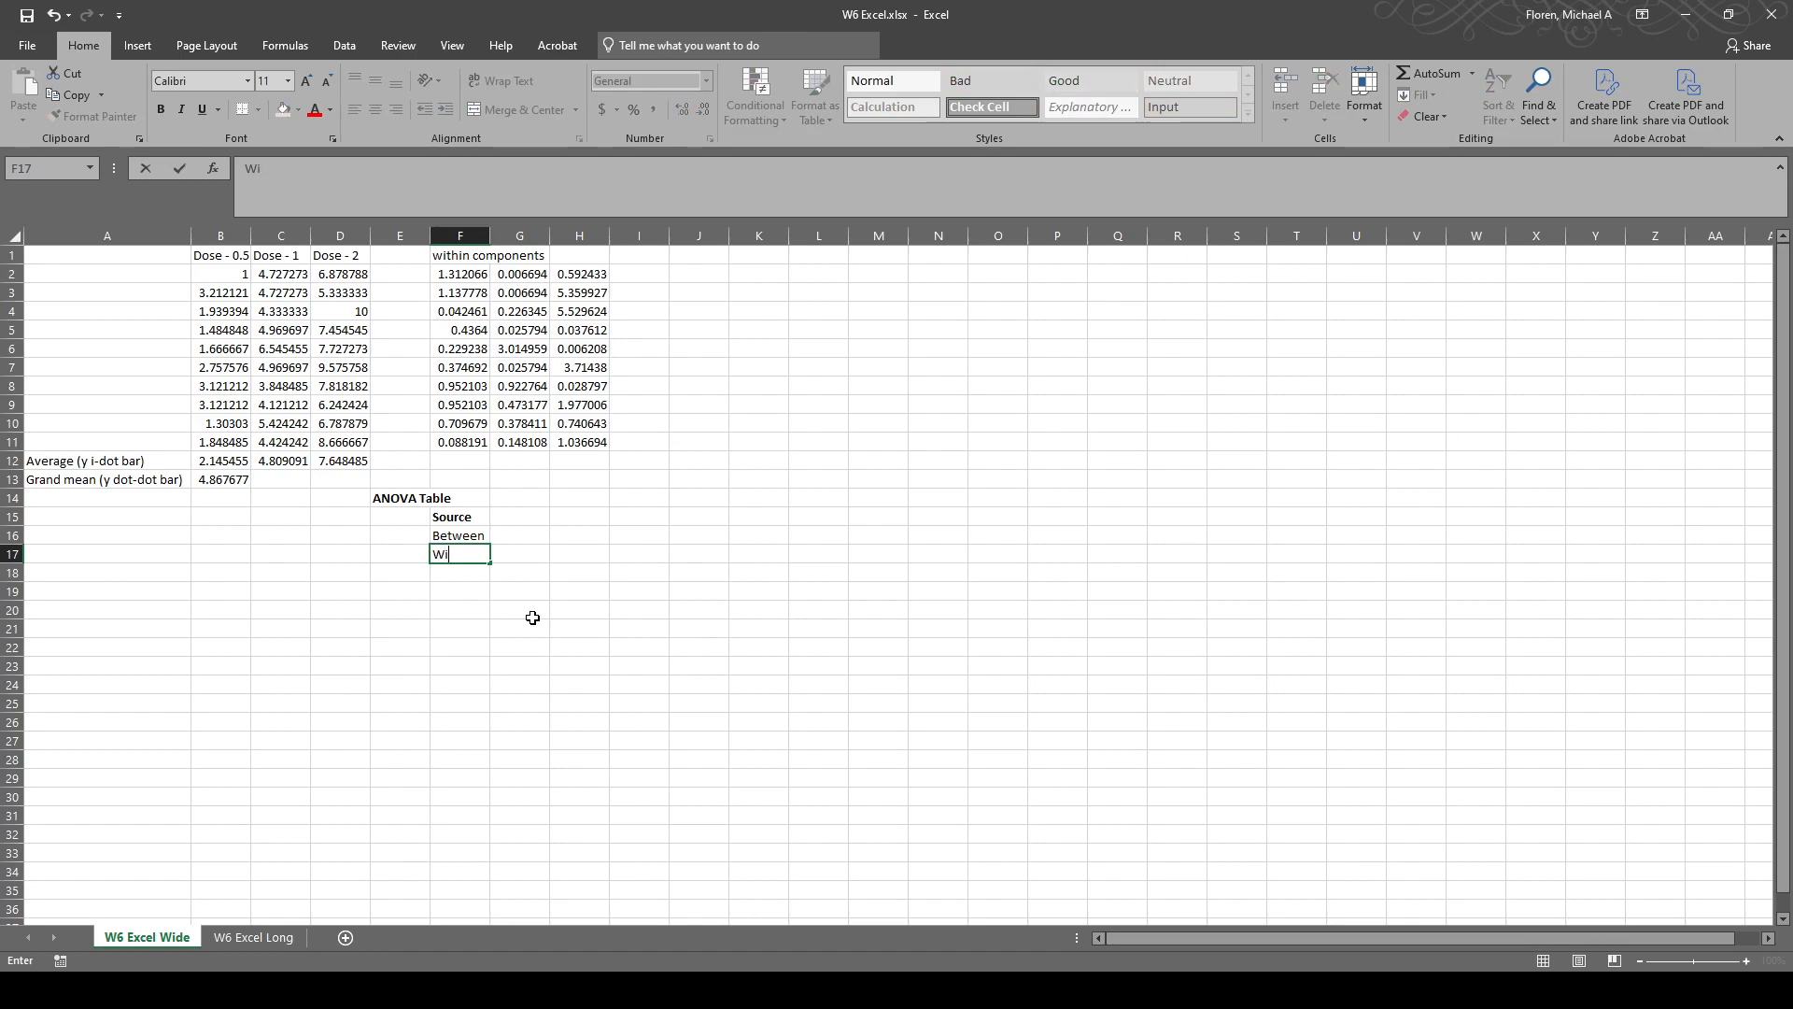
{"action": "type", "text": "thin"}
{"action": "key", "text": "Return"}
{"action": "type", "text": "Total"}
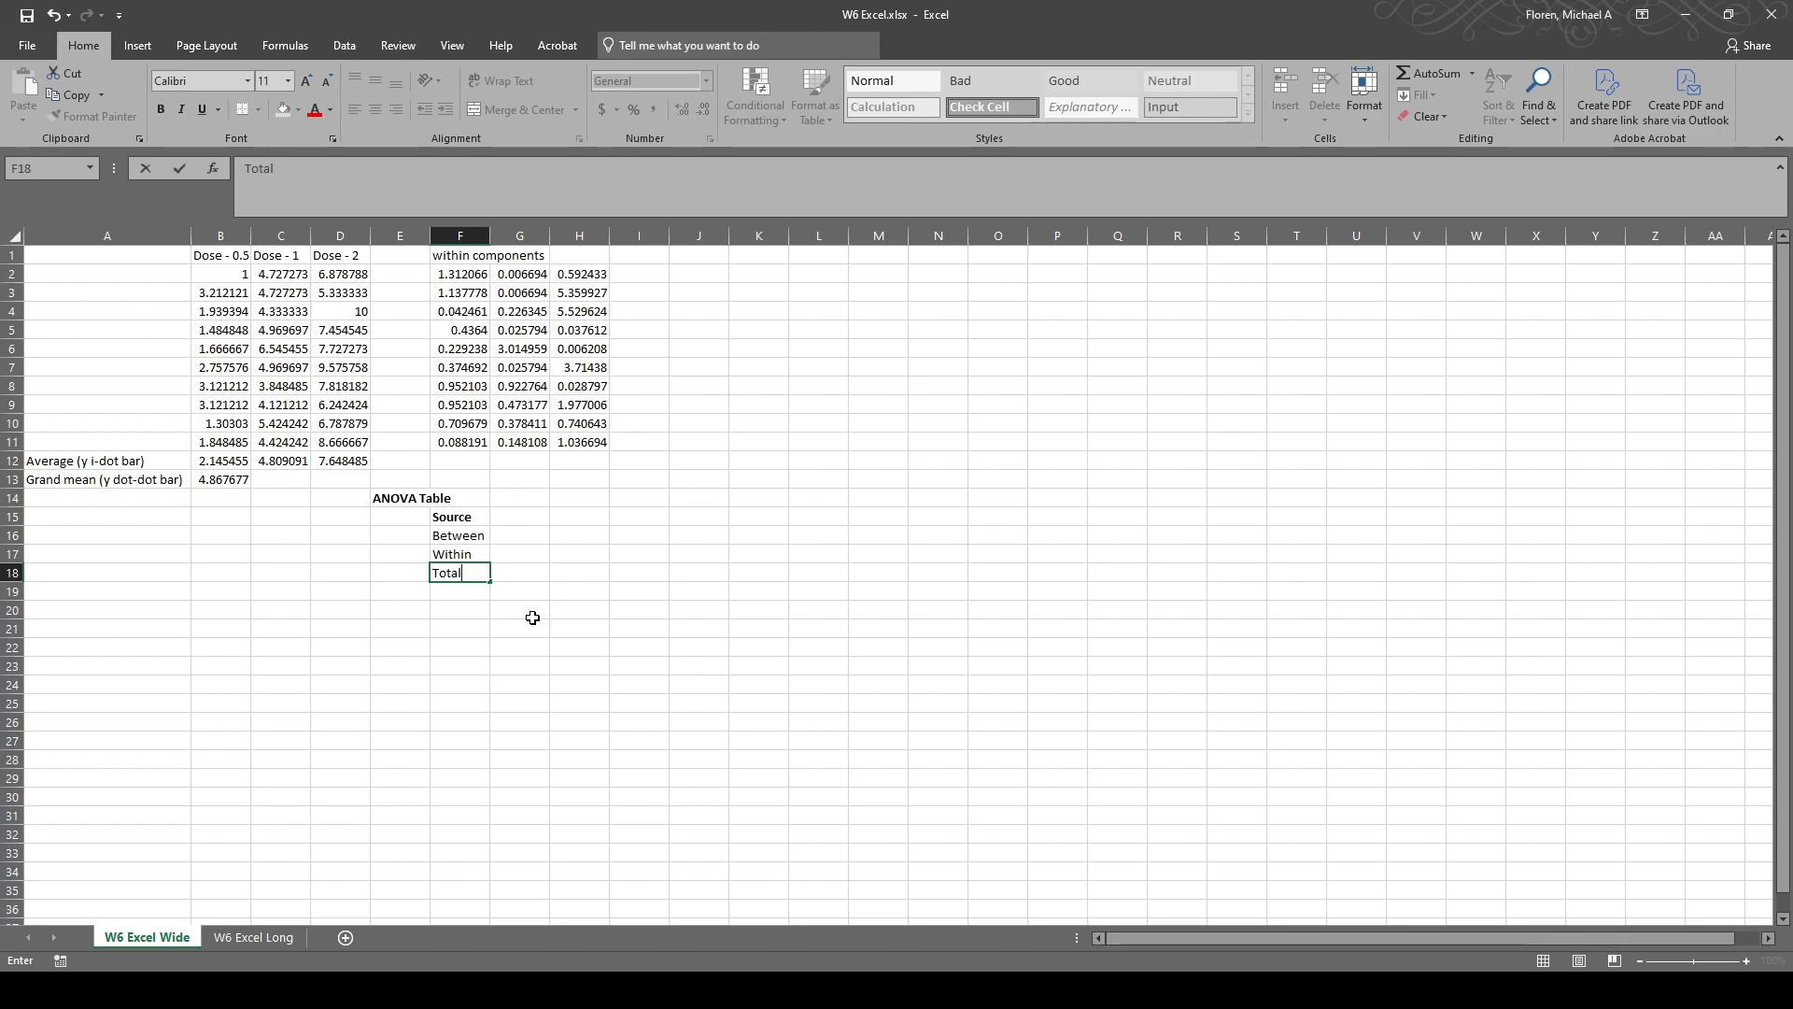
{"action": "key", "text": "Tab"}
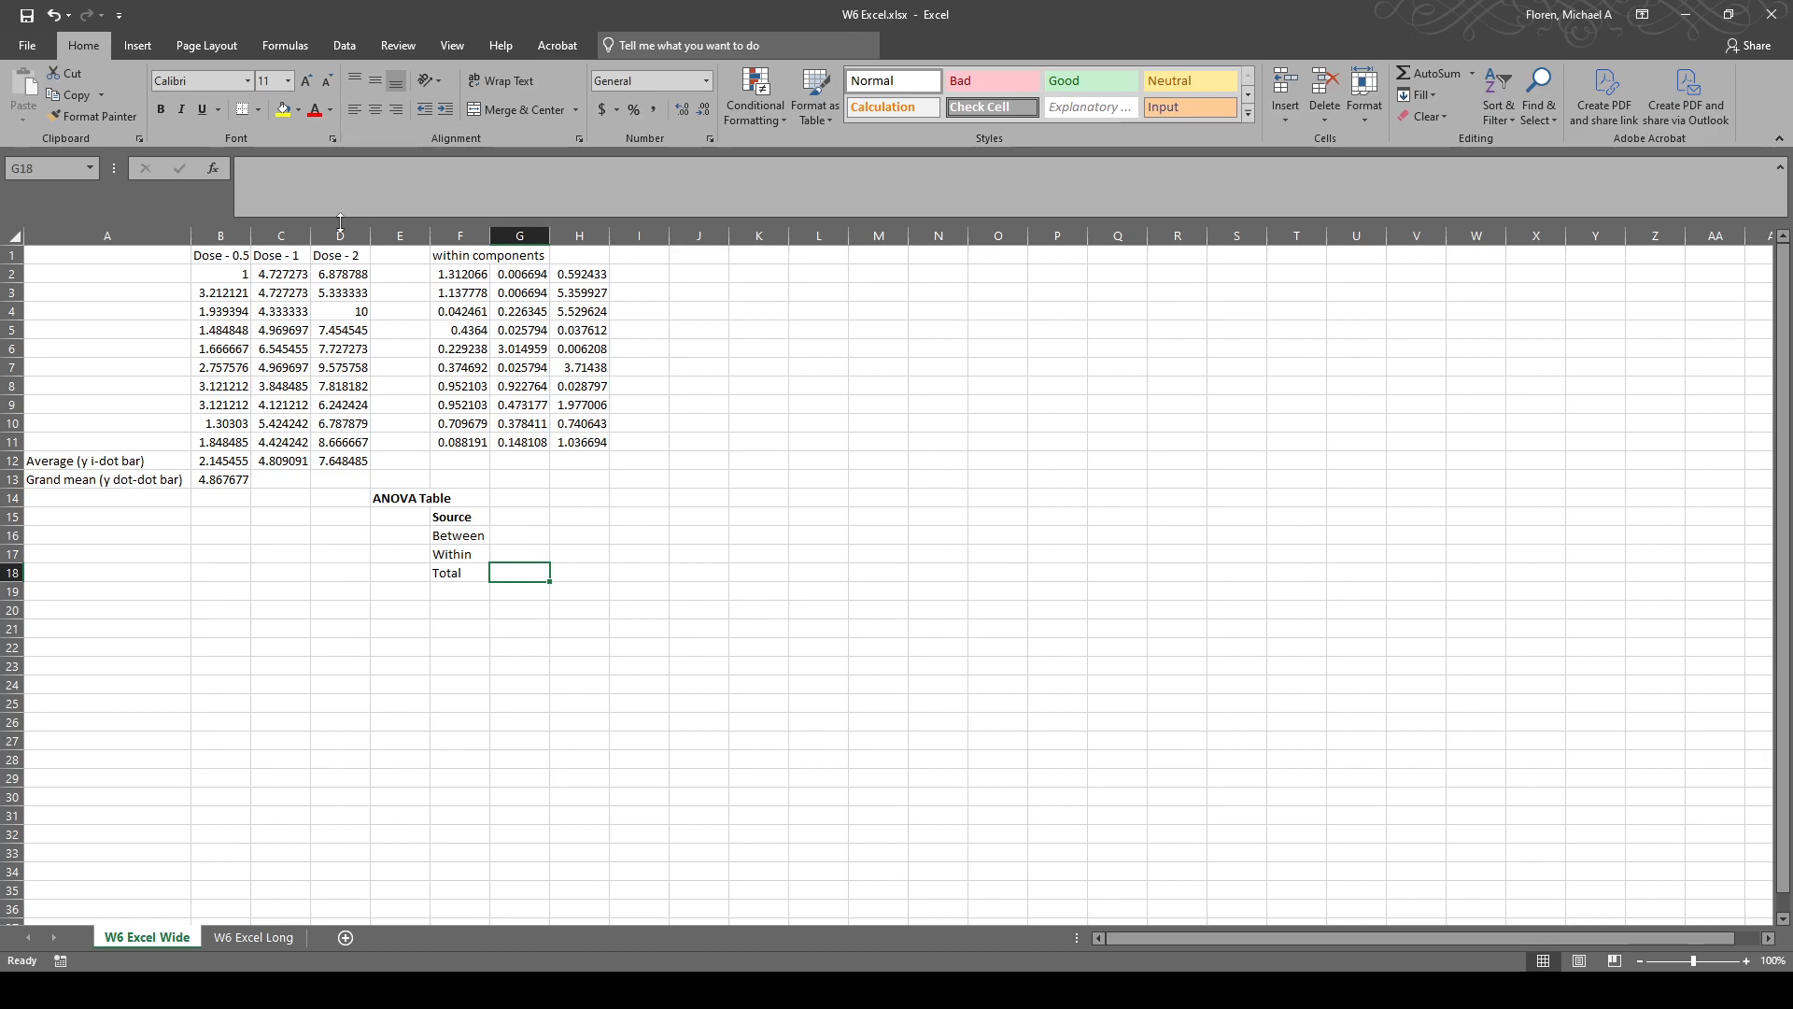
Review the dose data in B2:D11, the grand mean in B13, the within components and the Dose - 0.5 average formula.
{"action": "left_click_drag", "start_coordinate": [222, 273], "coordinate": [334, 443]}
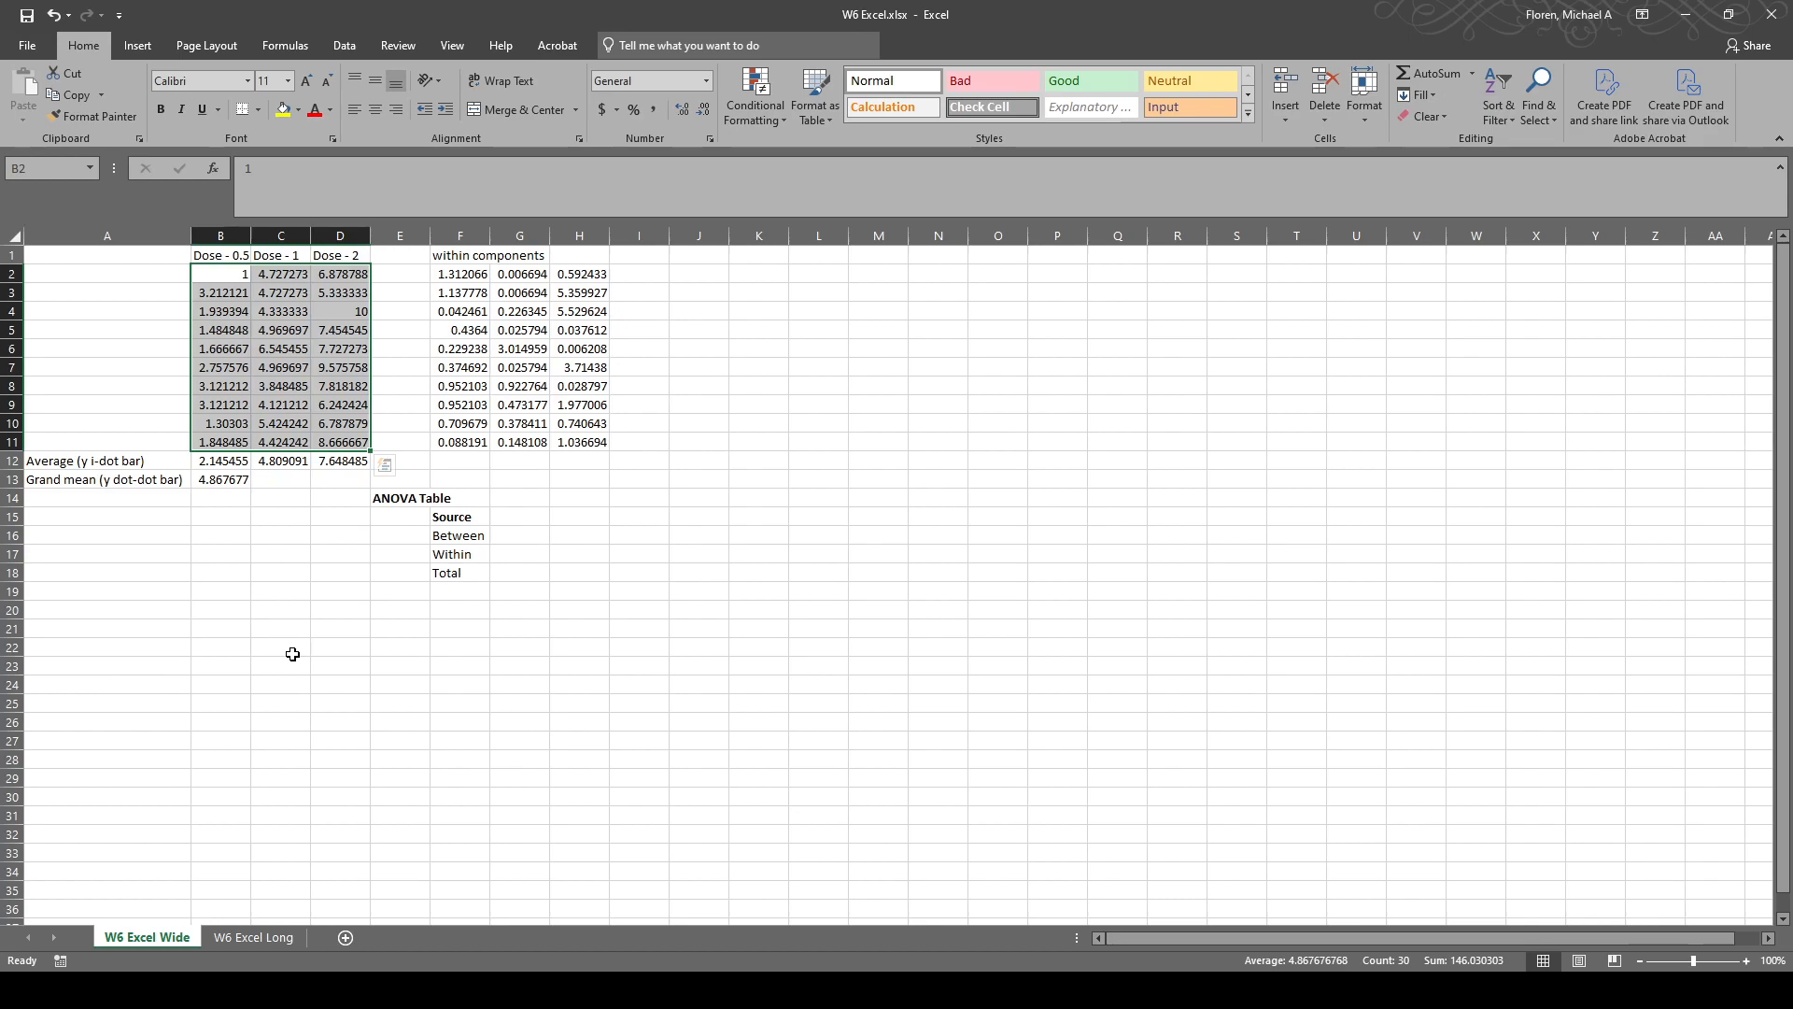
{"action": "left_click", "coordinate": [233, 481]}
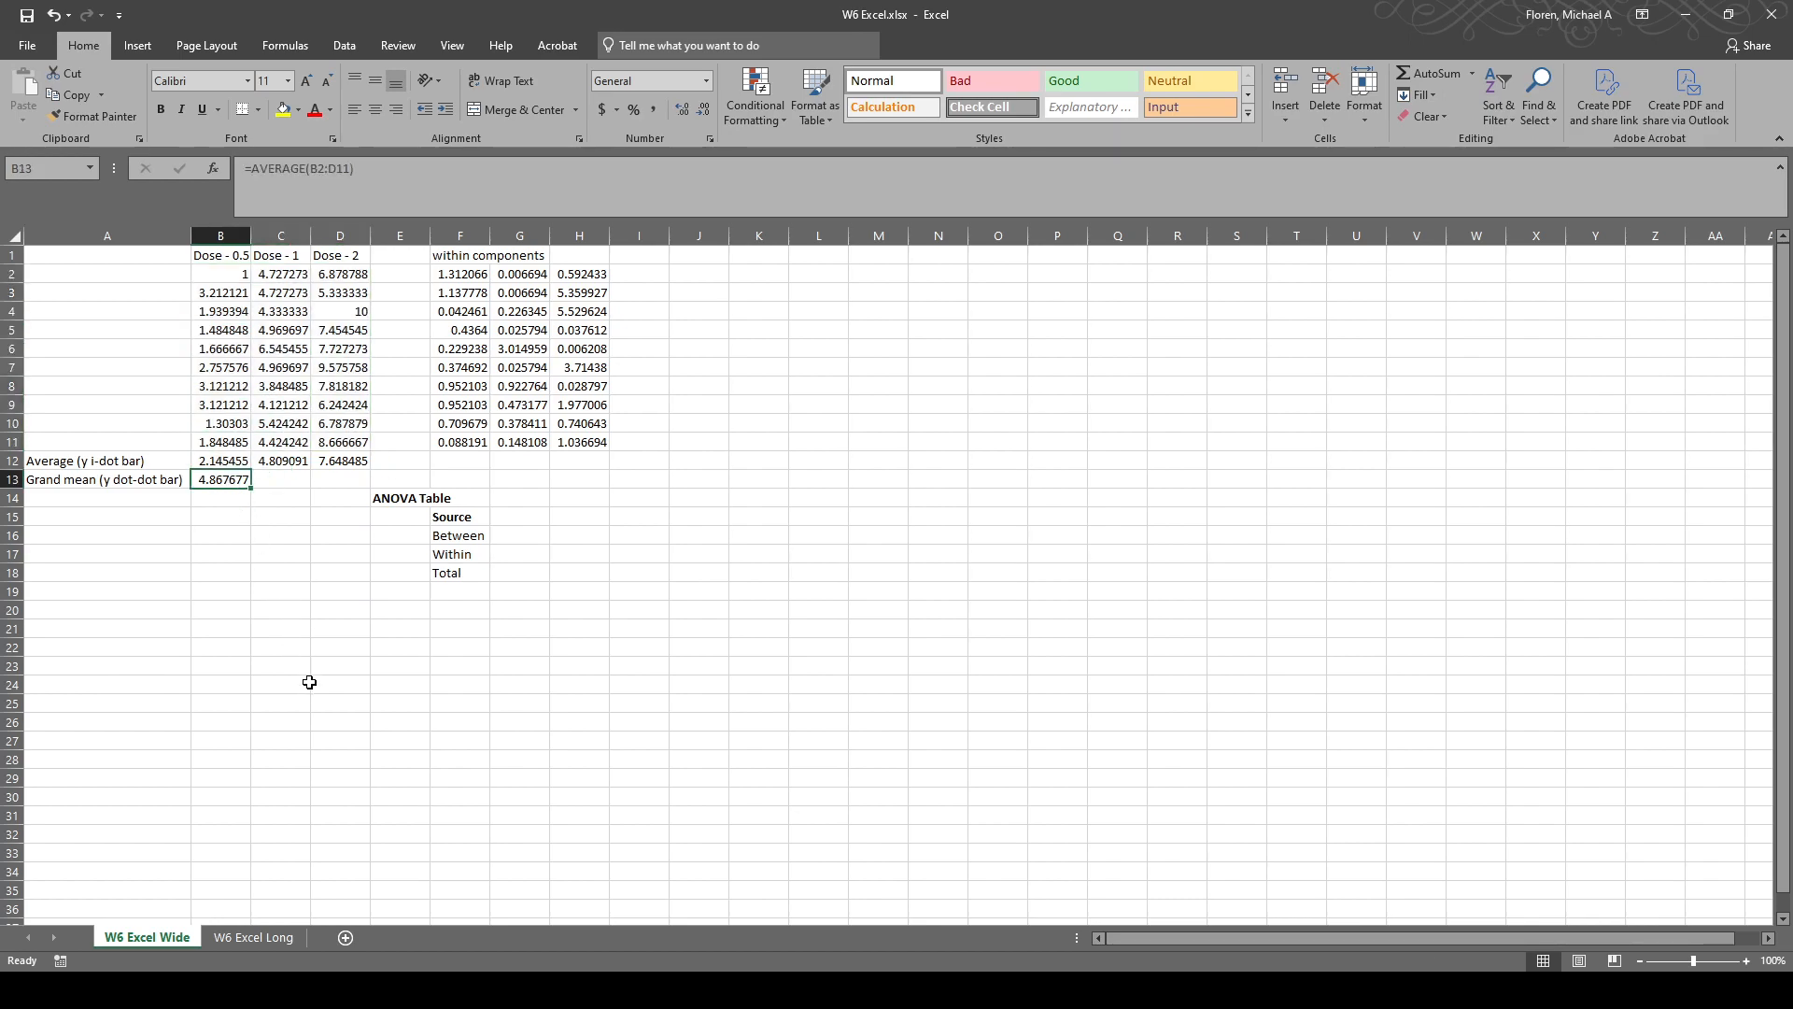
{"action": "left_click_drag", "start_coordinate": [467, 273], "coordinate": [590, 443]}
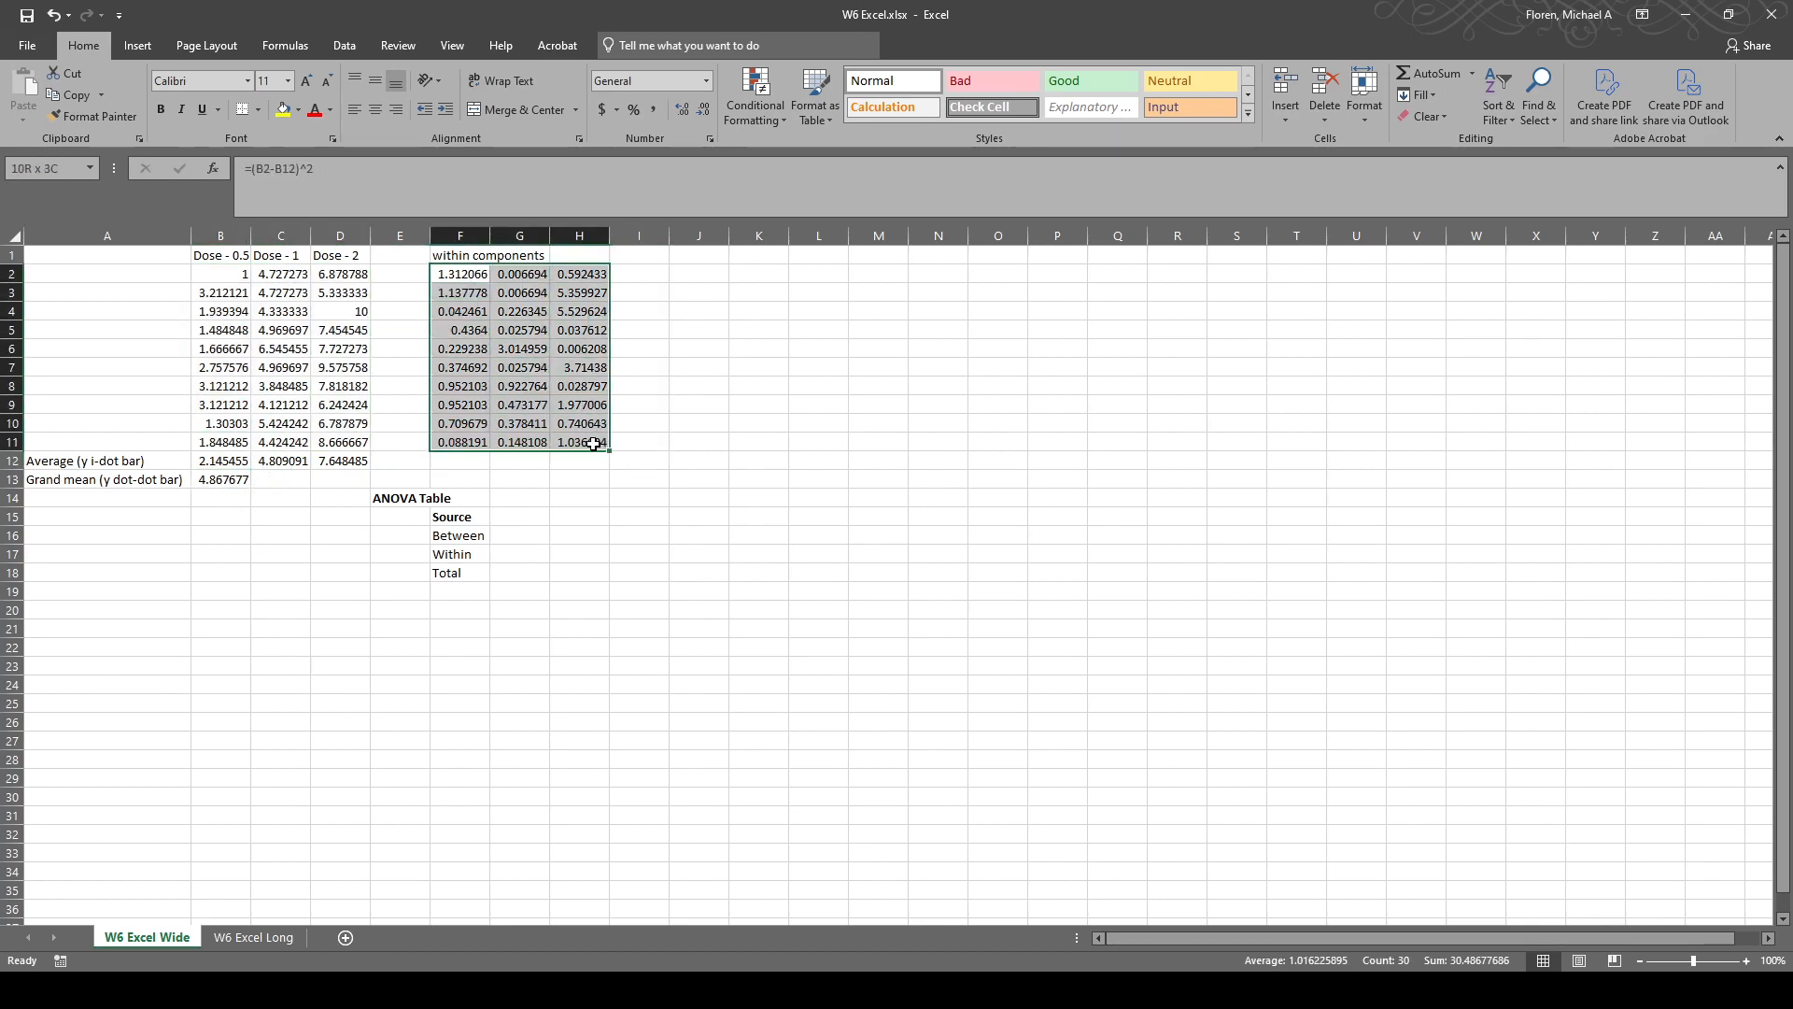
{"action": "left_click", "coordinate": [224, 467]}
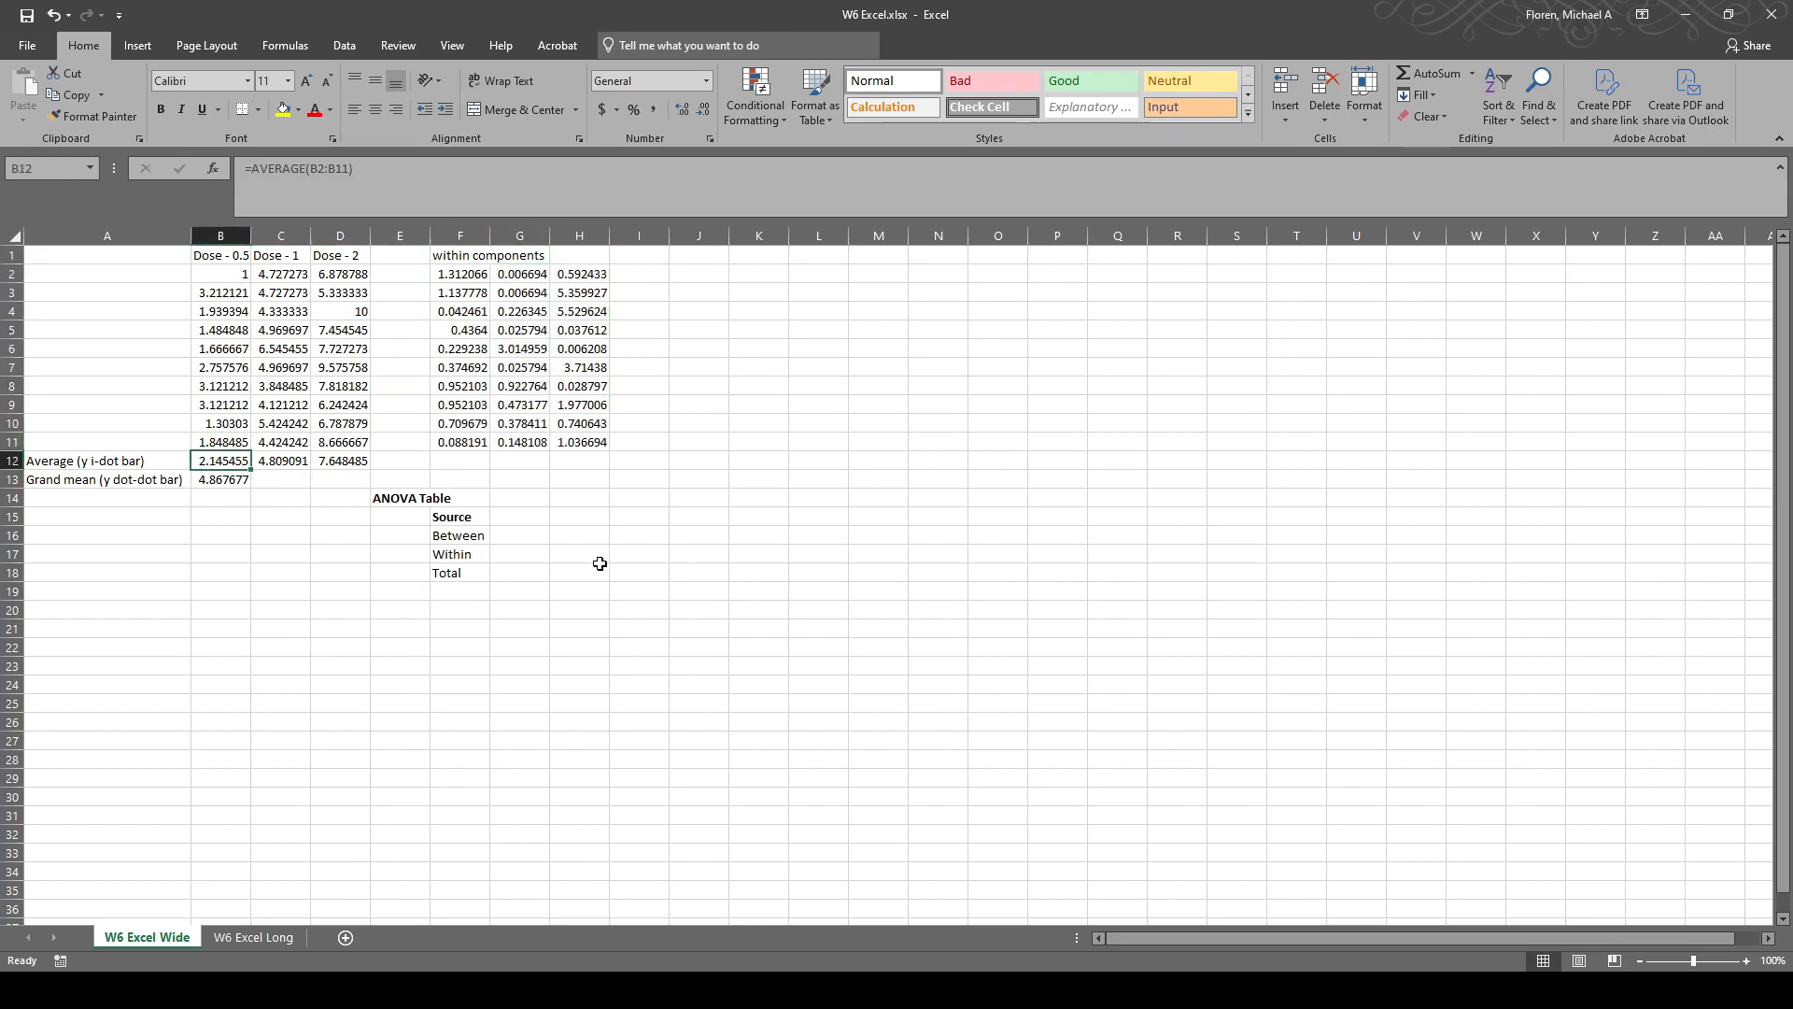
{"action": "left_click", "coordinate": [703, 258]}
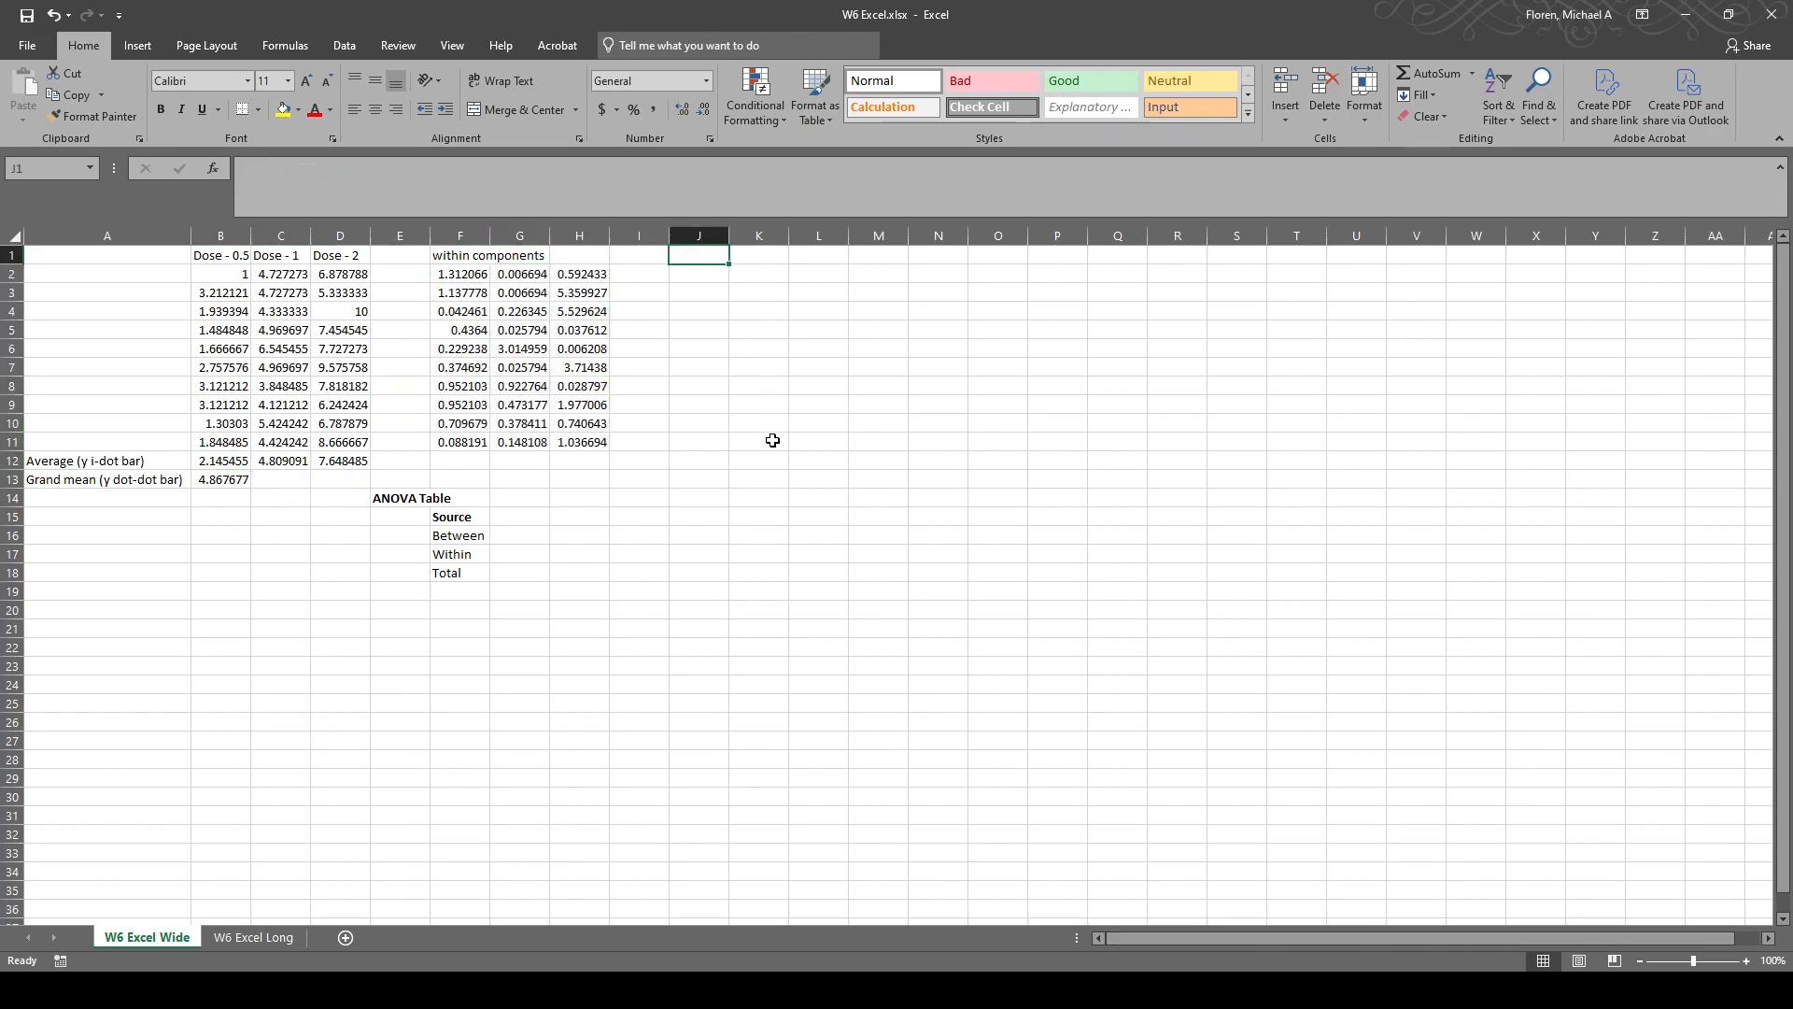
Add the column header "SS" in G15 of the ANOVA table.
{"action": "left_click", "coordinate": [526, 514]}
{"action": "type", "text": "SS"}
{"action": "key", "text": "Tab"}
Enter the heading "between components" in J1.
{"action": "left_click", "coordinate": [696, 253]}
{"action": "type", "text": "B"}
{"action": "type", "text": "between compones"}
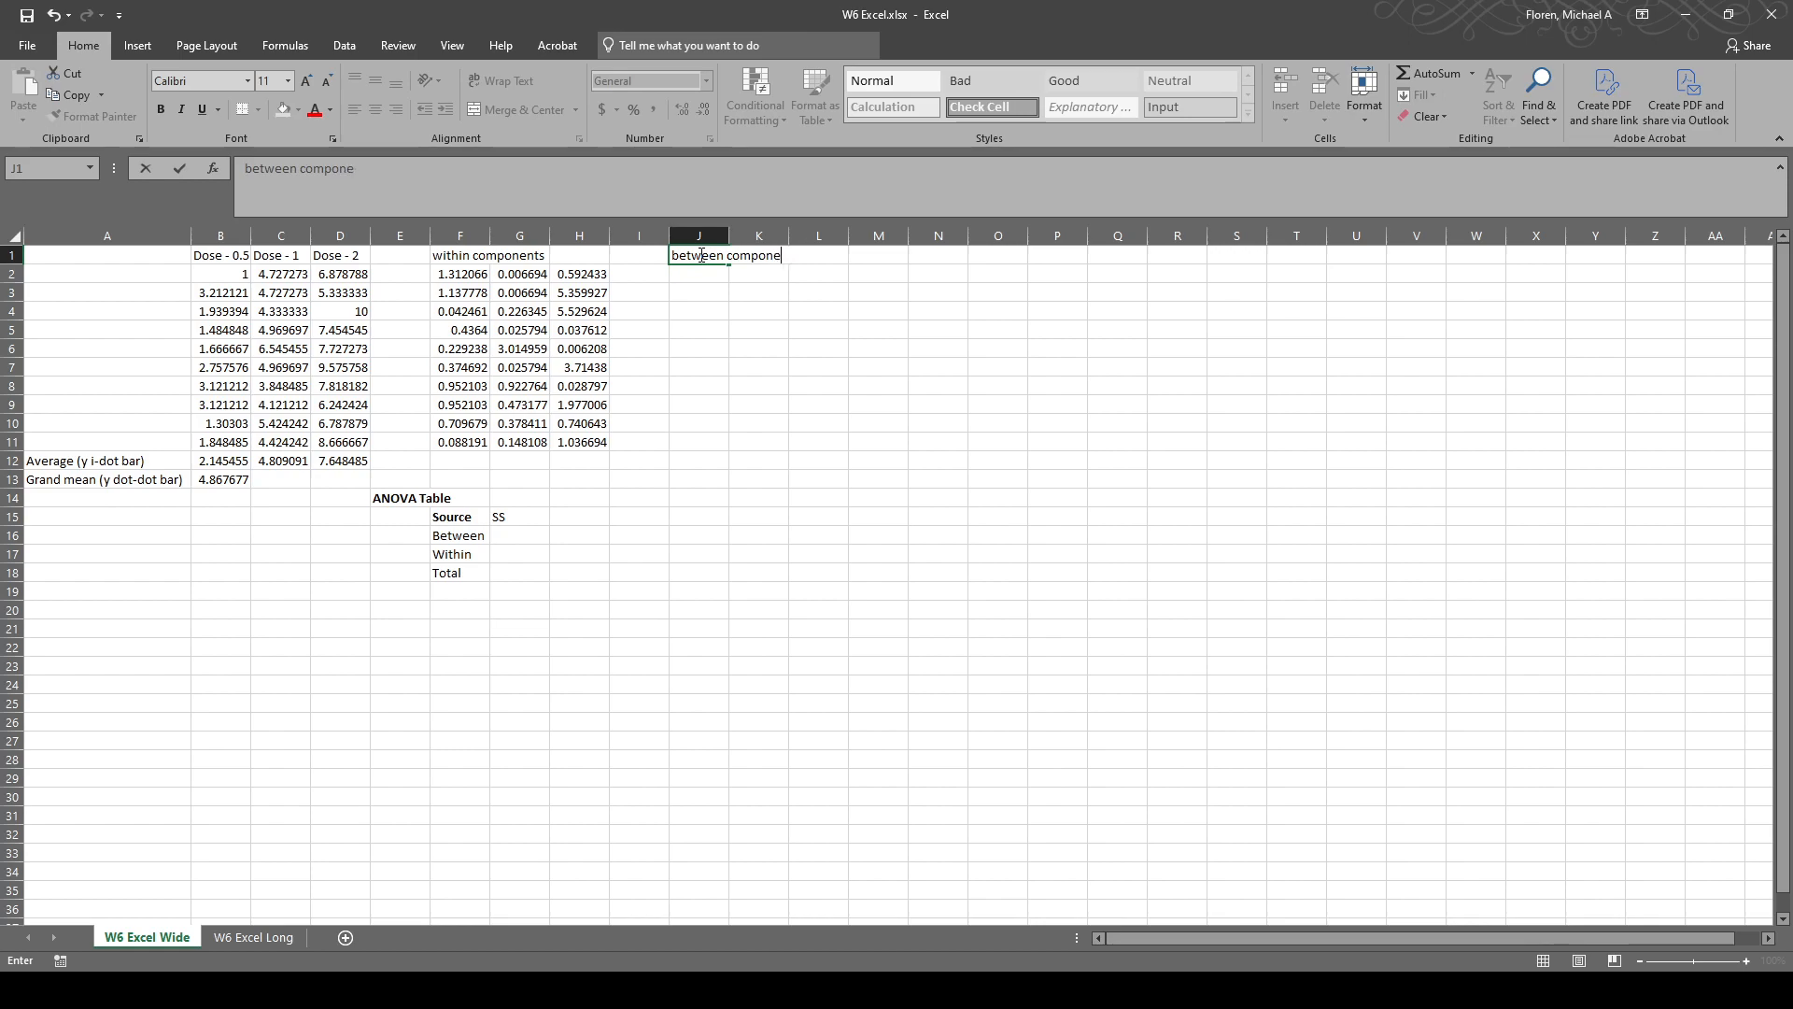
{"action": "left_click", "coordinate": [219, 478]}
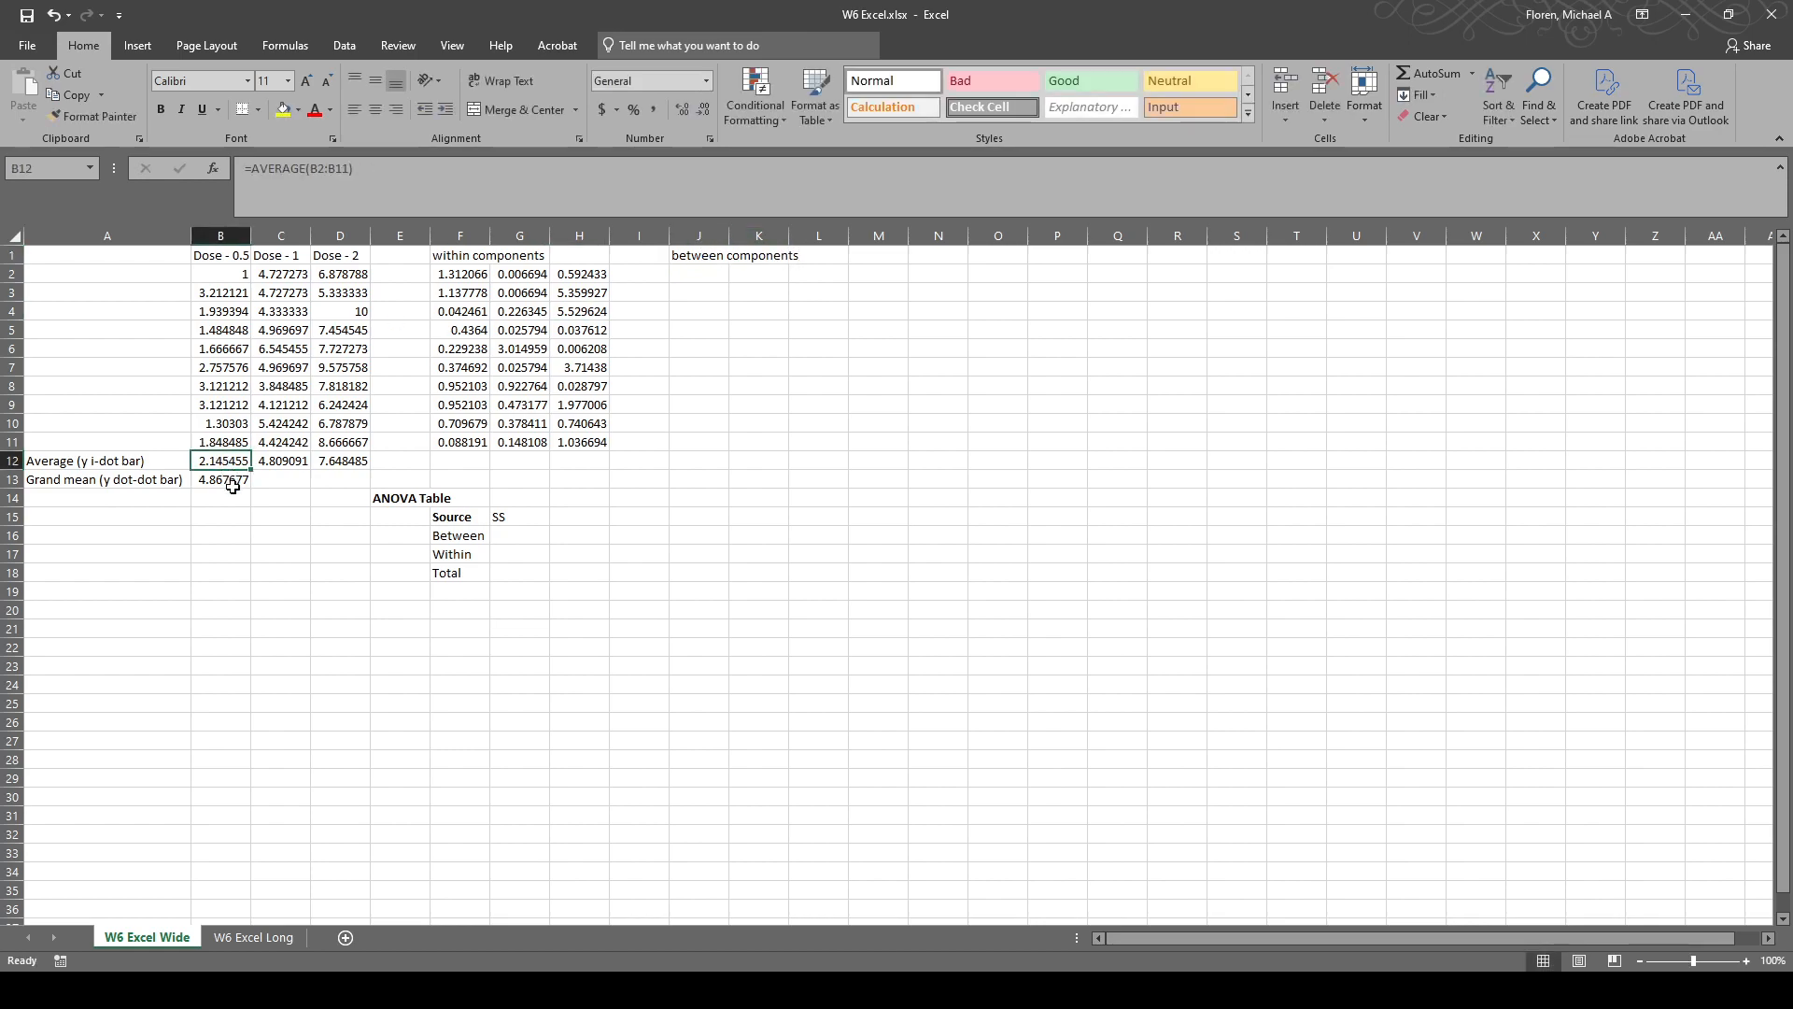
Examine the J2:L11 area under the between components heading, the first Dose - 0.5 value and its group average in B12.
{"action": "left_click", "coordinate": [717, 272]}
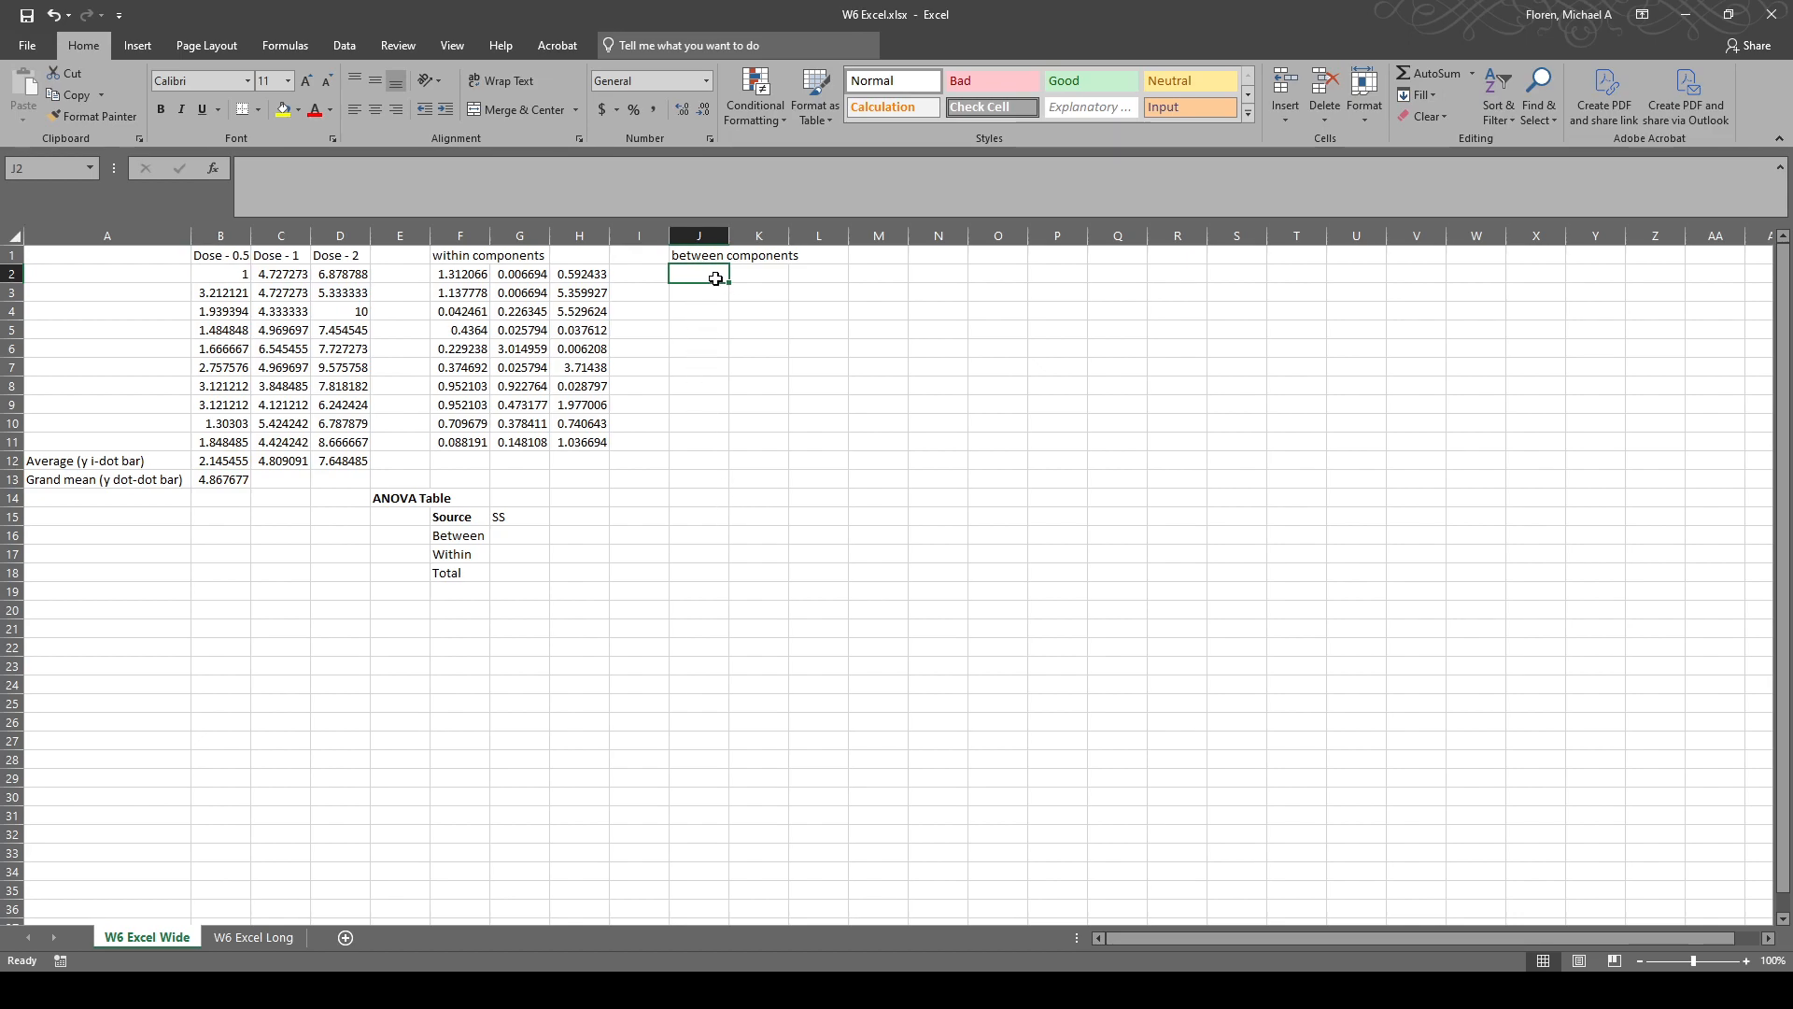
{"action": "left_click_drag", "start_coordinate": [715, 276], "coordinate": [814, 441]}
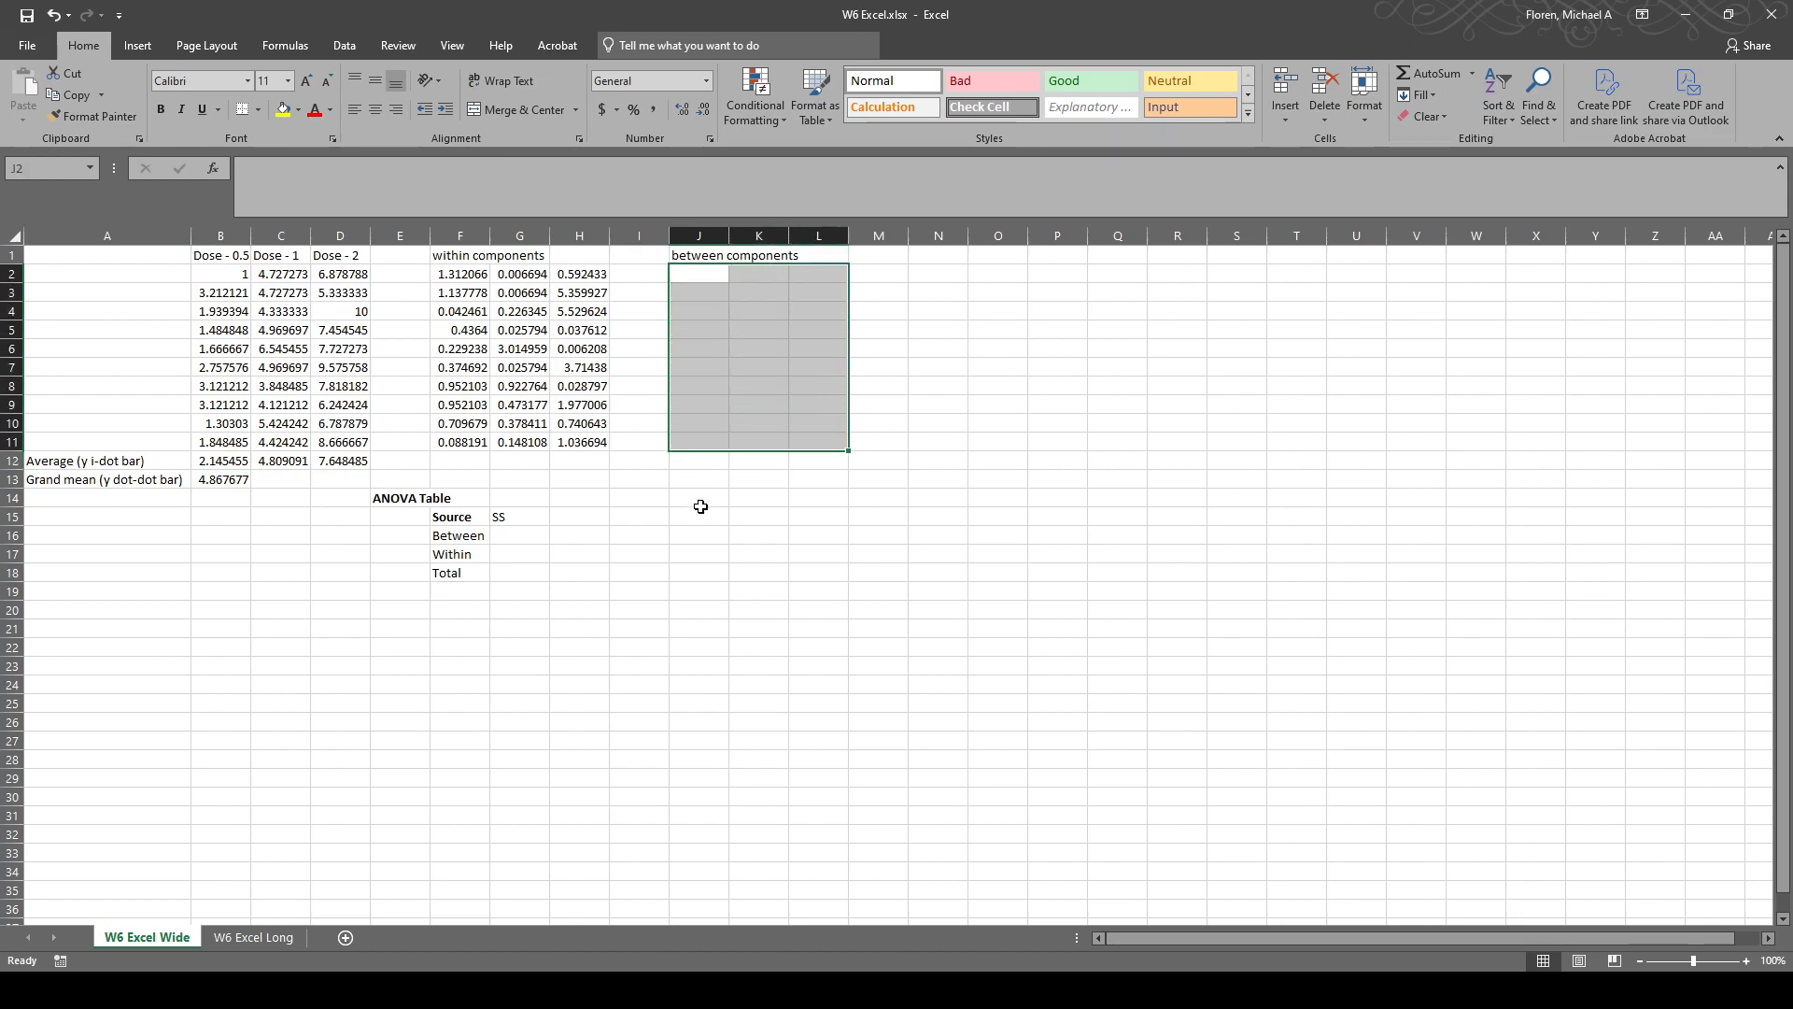
{"action": "left_click", "coordinate": [230, 280]}
{"action": "left_click", "coordinate": [245, 459]}
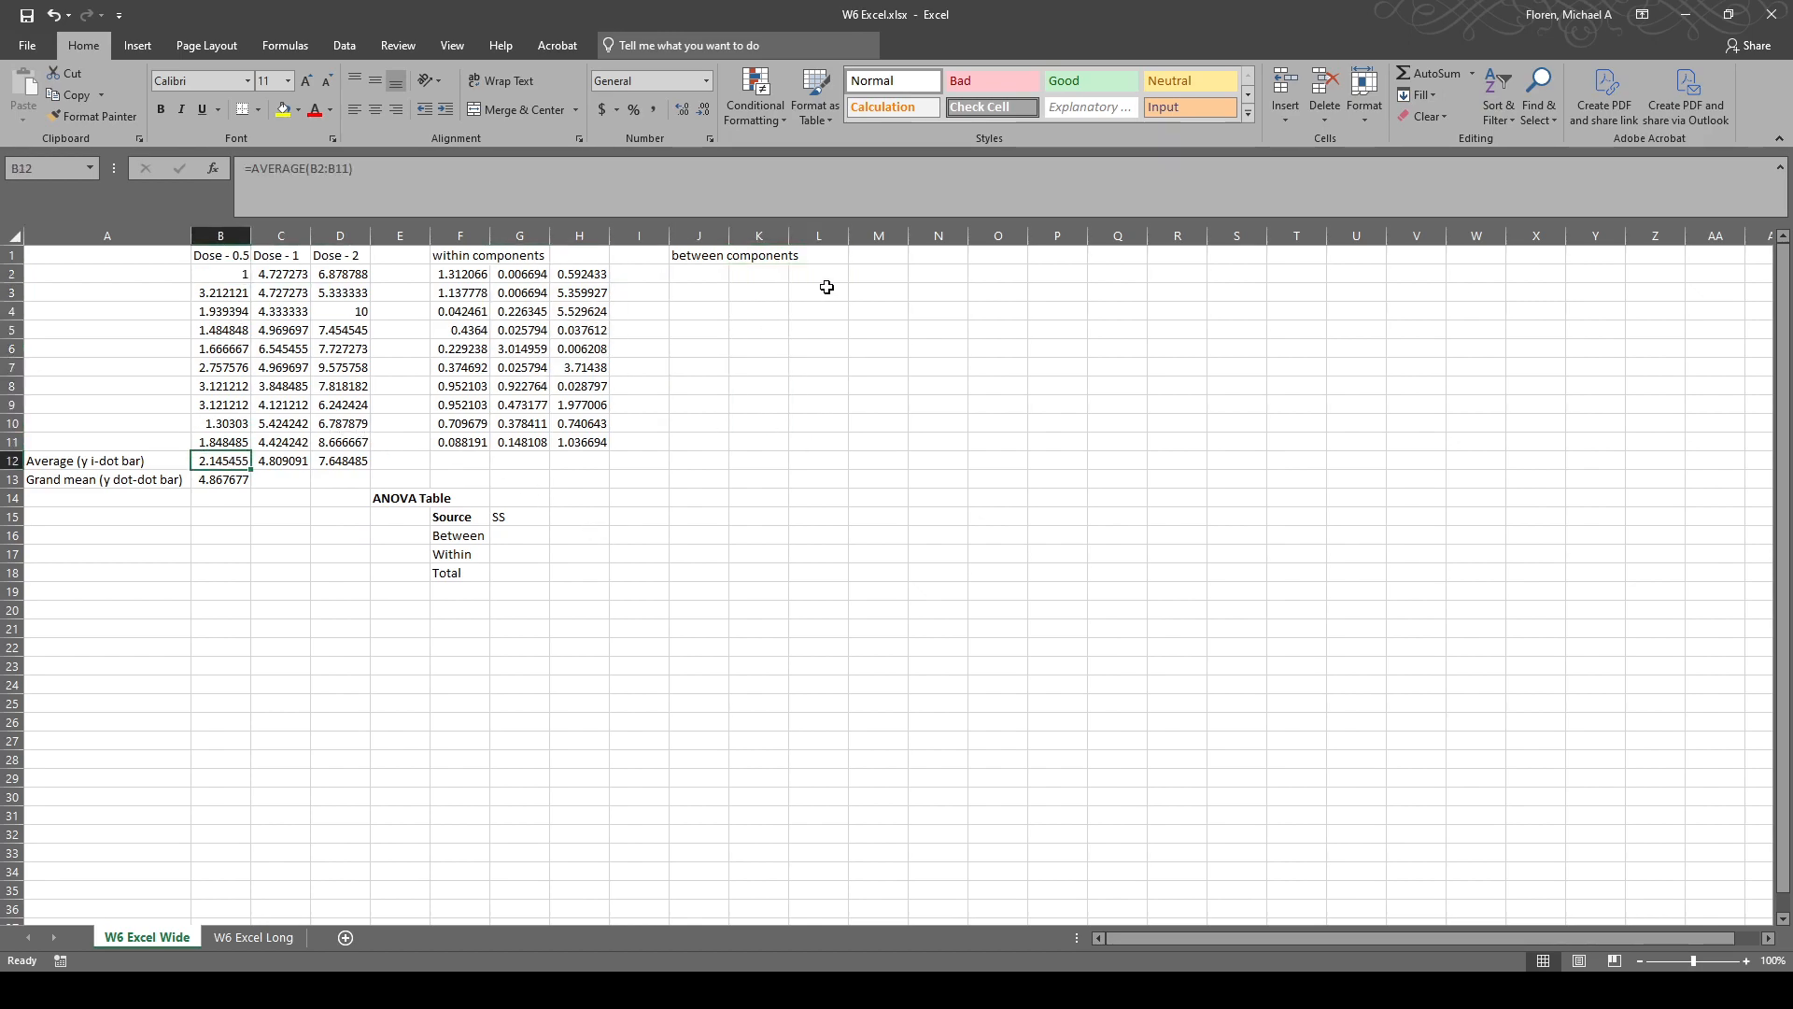
Enter the formula =(B$12-B$13)^2 in J2 to calculate the Dose - 0.5 between component.
{"action": "left_click", "coordinate": [706, 272]}
{"action": "type", "text": "="}
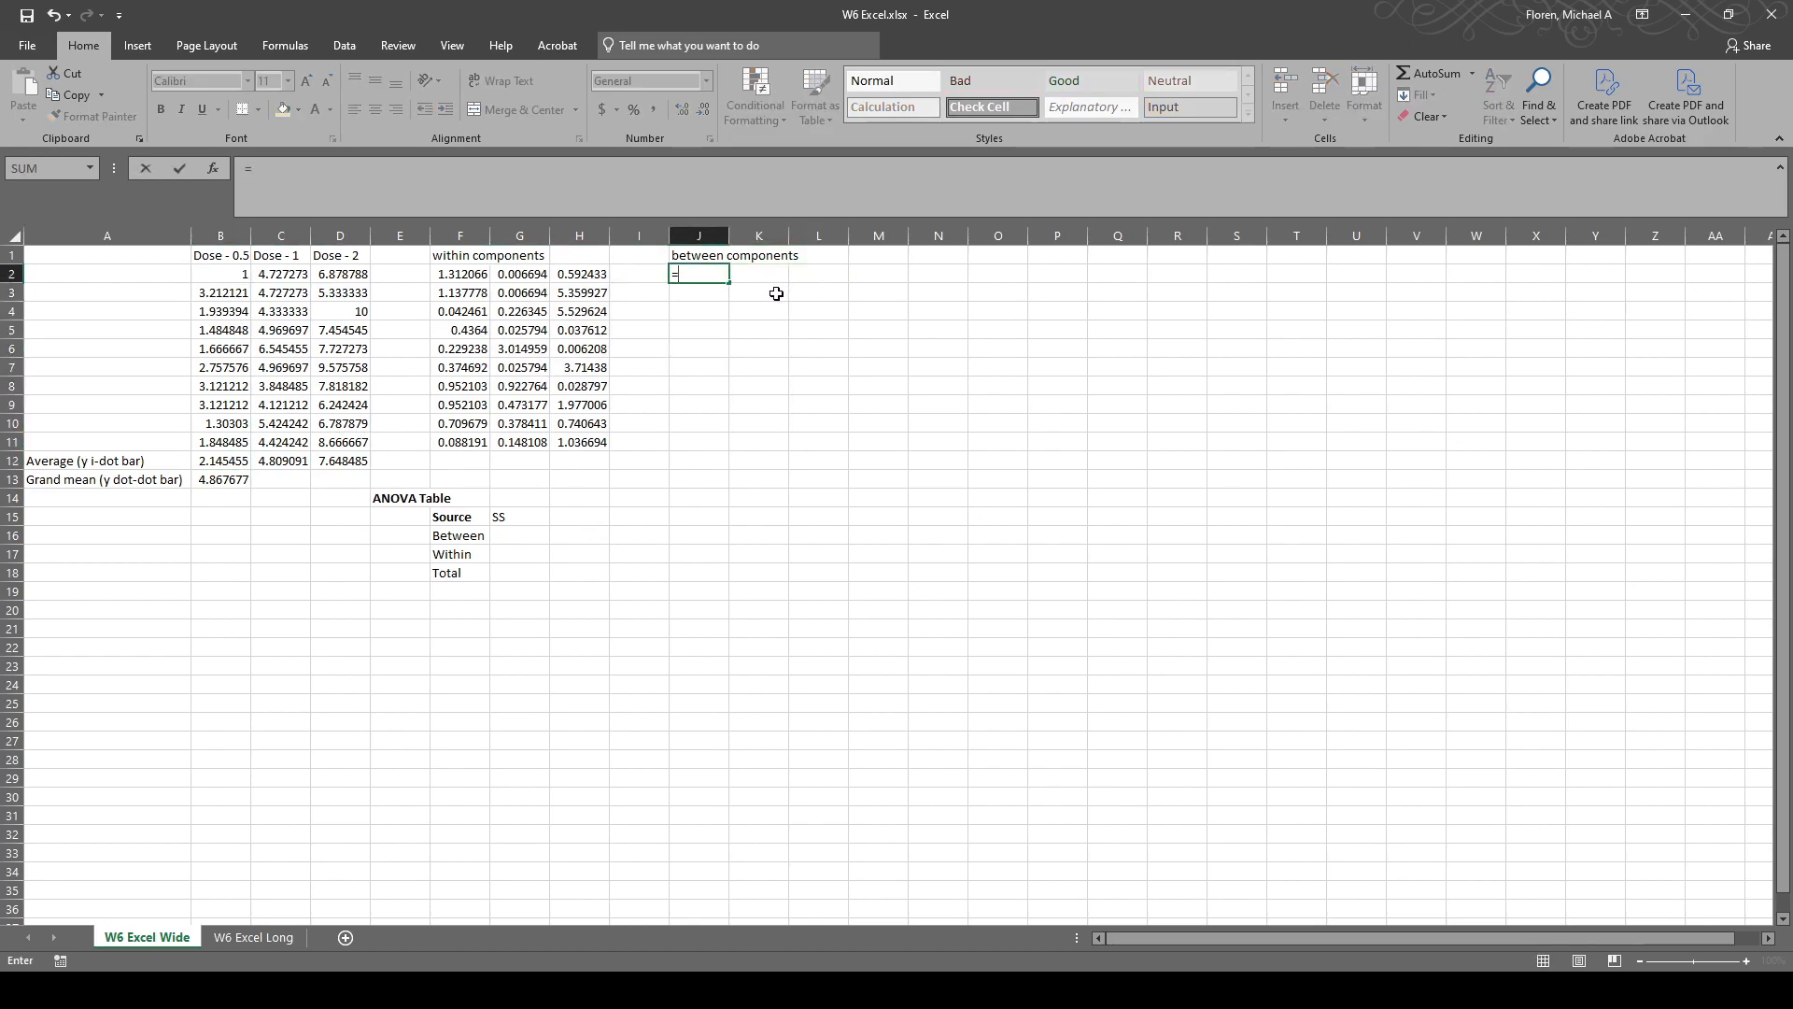
{"action": "left_click", "coordinate": [245, 459]}
{"action": "type", "text": "-"}
{"action": "left_click", "coordinate": [236, 482]}
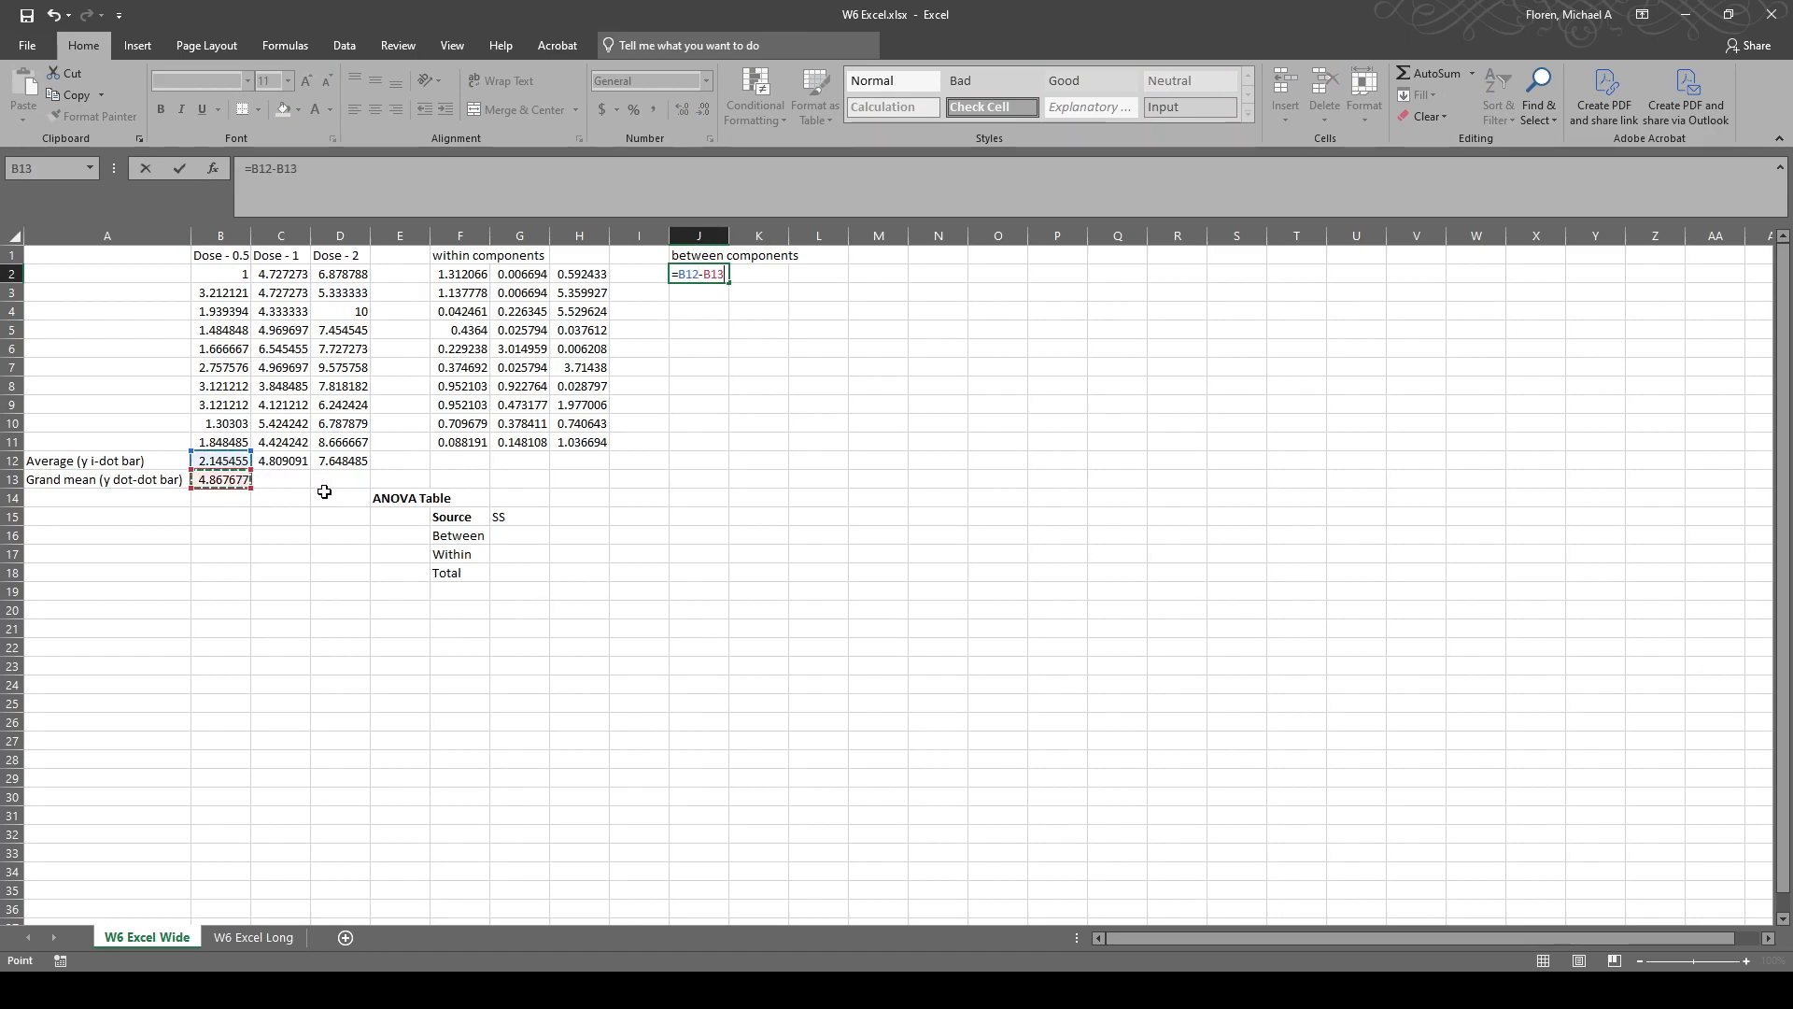
{"action": "left_click", "coordinate": [714, 274]}
{"action": "type", "text": "("}
{"action": "type", "text": ")"}
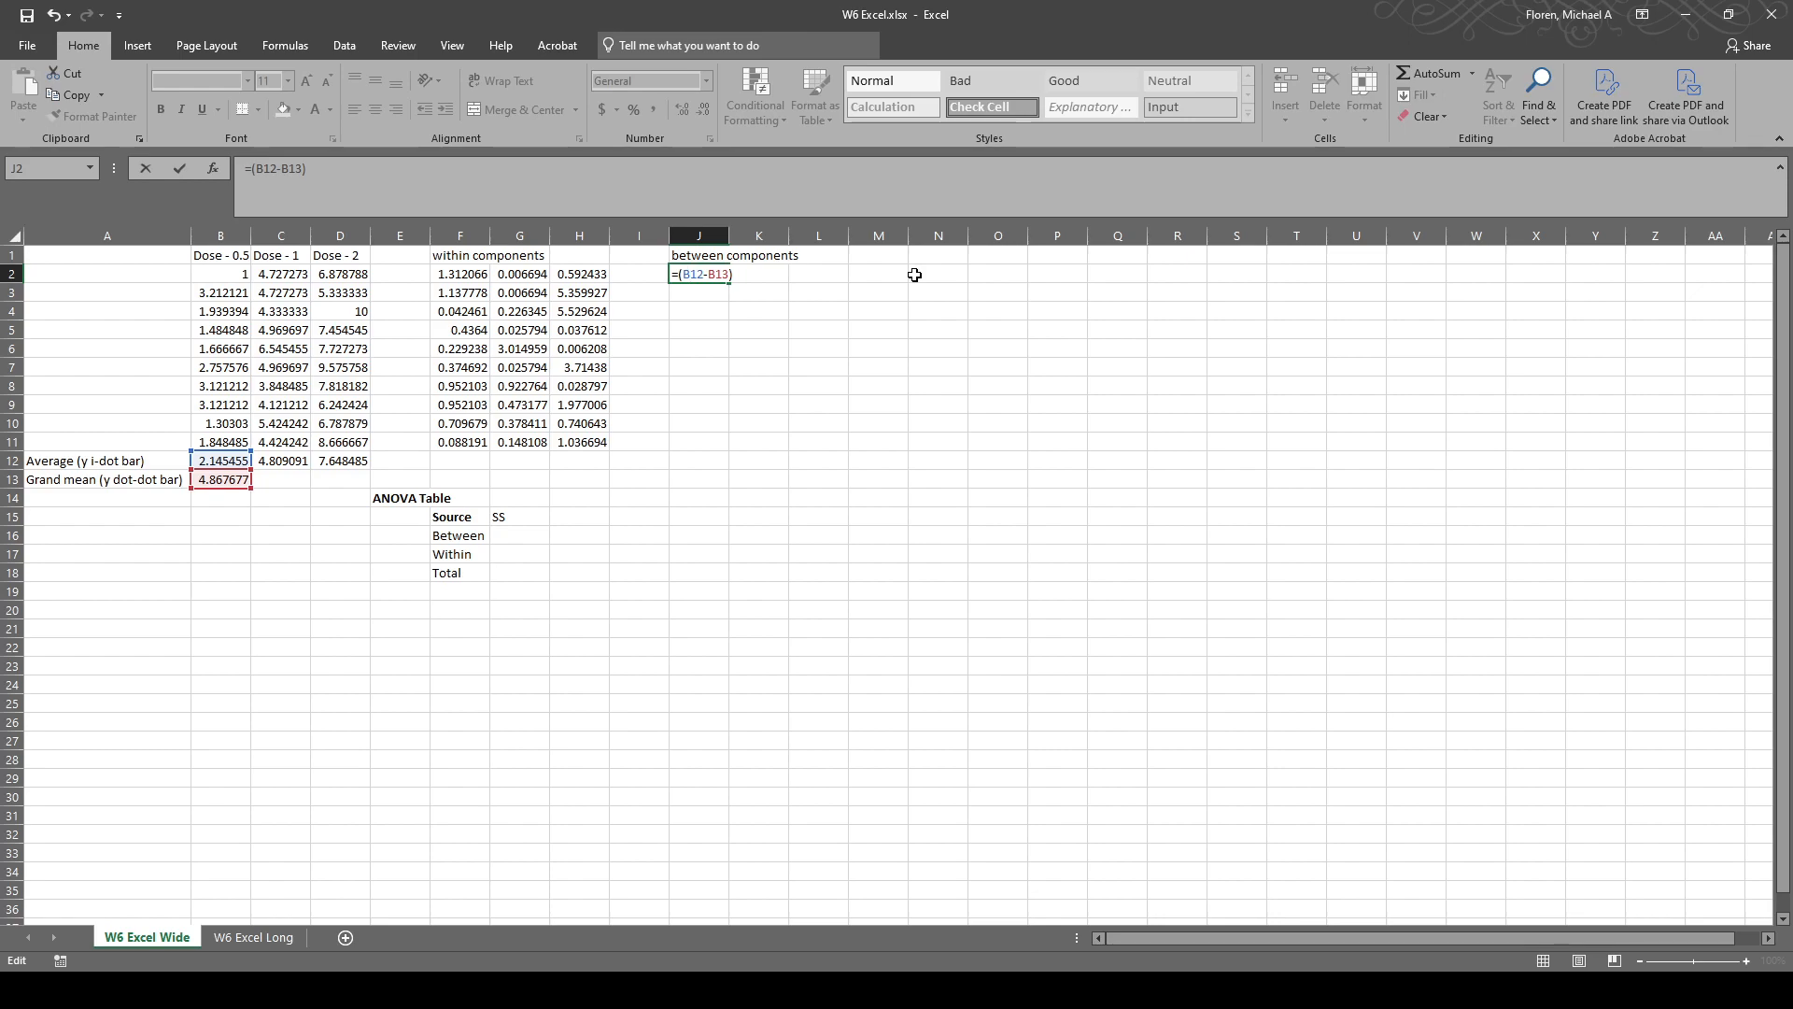
{"action": "type", "text": "$12-B$"}
{"action": "key", "text": "ctrl+Return"}
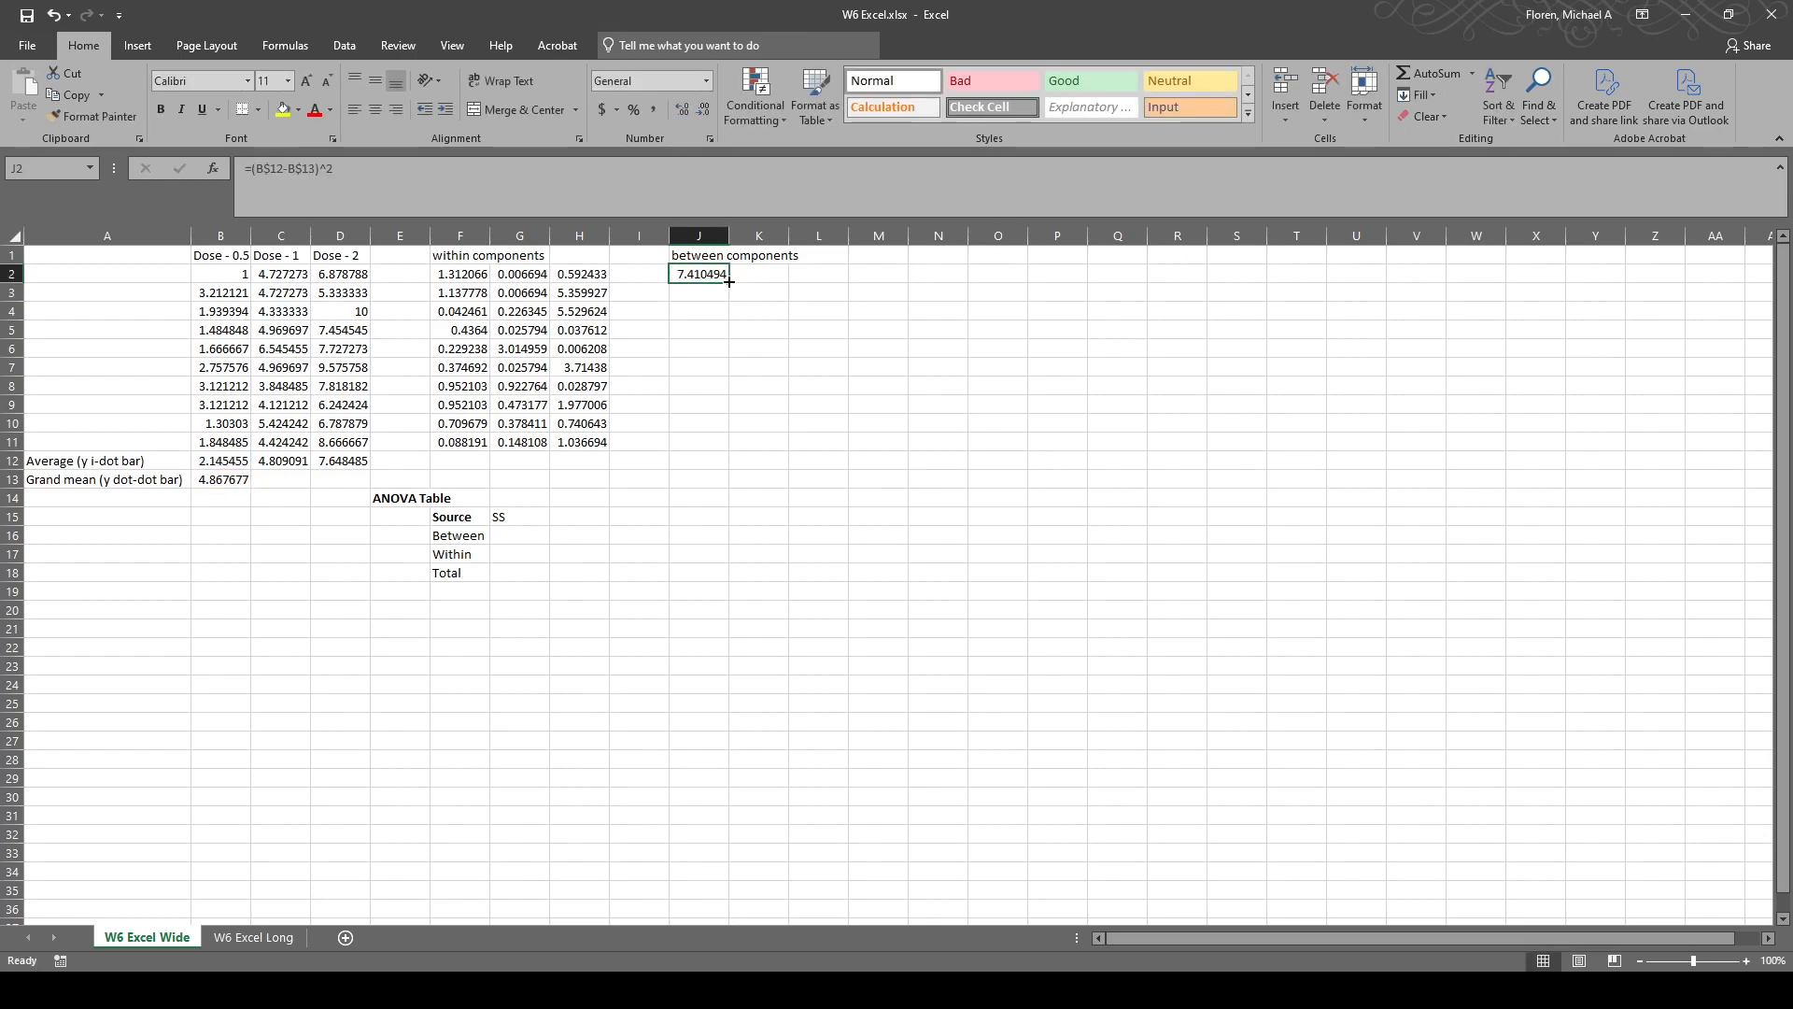
Fill the Dose - 0.5 between component formula from J2 down through J11.
{"action": "left_click_drag", "start_coordinate": [731, 286], "coordinate": [731, 449]}
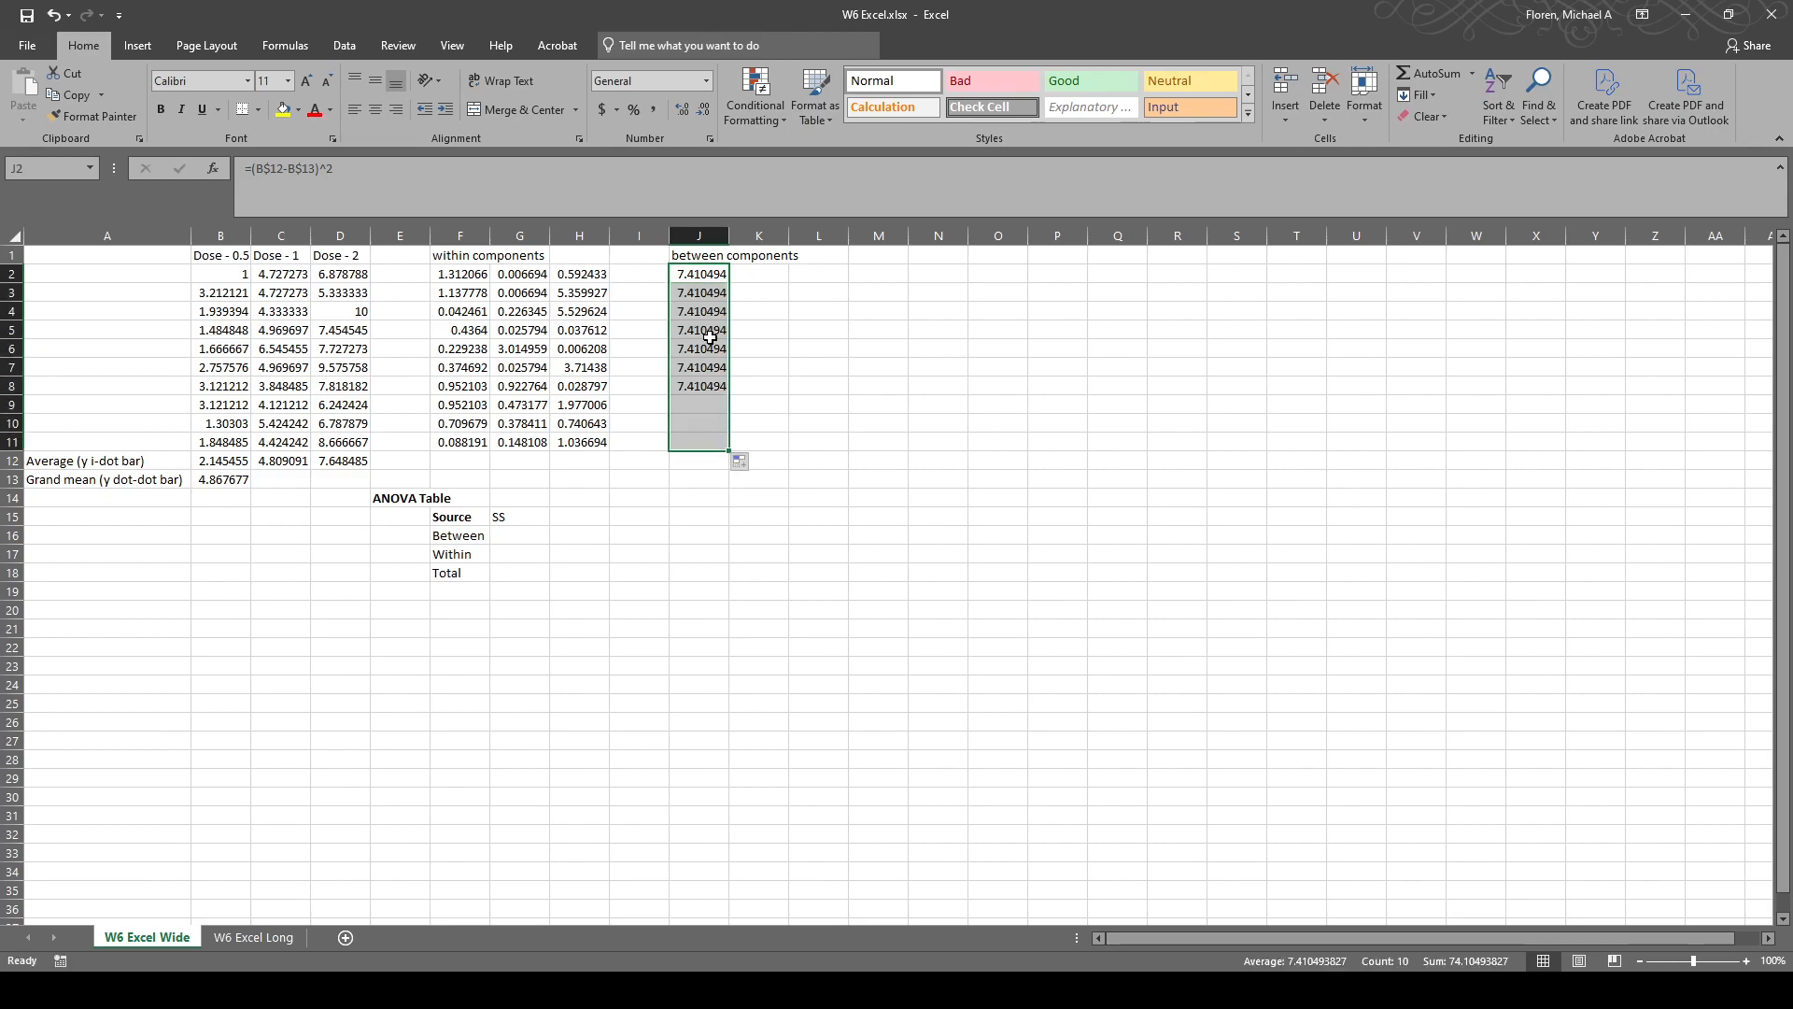
{"action": "left_click", "coordinate": [703, 379]}
{"action": "left_click", "coordinate": [696, 325]}
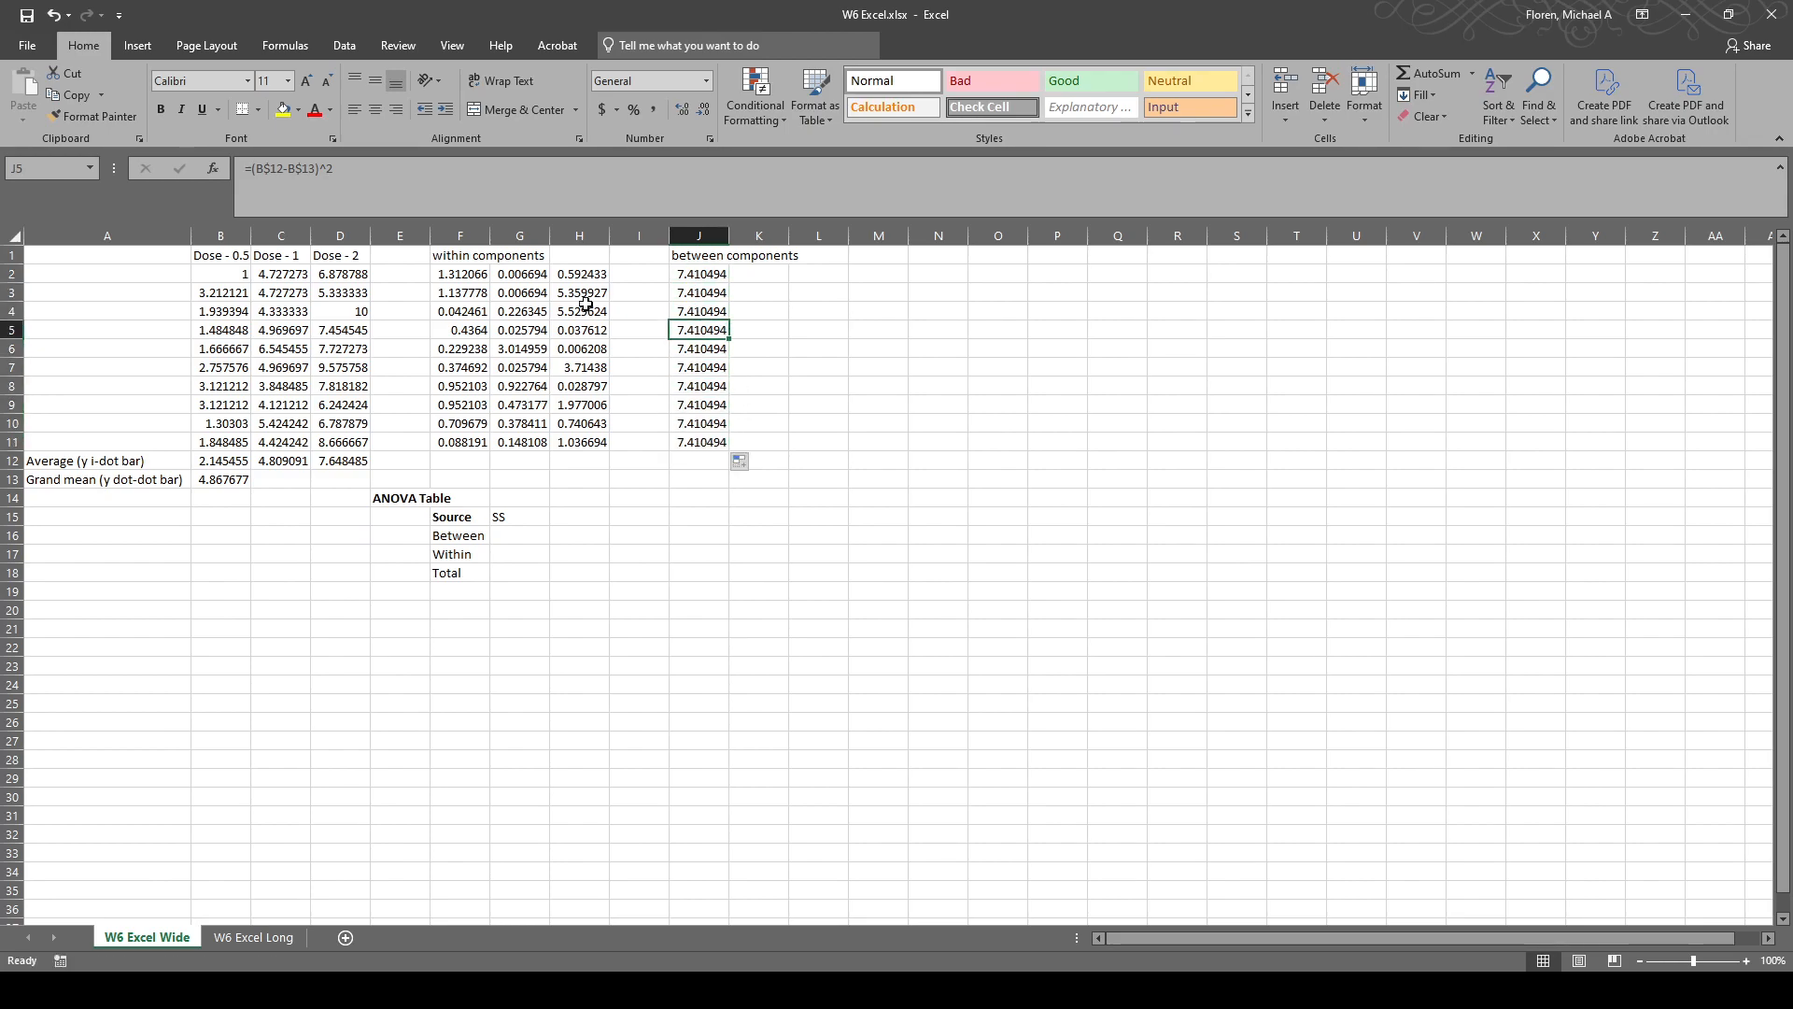
Examine the Dose - 0.5 values, their average in B12 and the grand mean in B13 against the between components in column J.
{"action": "left_click", "coordinate": [226, 276]}
{"action": "left_click", "coordinate": [225, 289]}
{"action": "left_click", "coordinate": [225, 314]}
{"action": "left_click", "coordinate": [226, 347]}
{"action": "left_click_drag", "start_coordinate": [227, 366], "coordinate": [228, 387]}
{"action": "left_click", "coordinate": [227, 445]}
{"action": "left_click", "coordinate": [228, 458]}
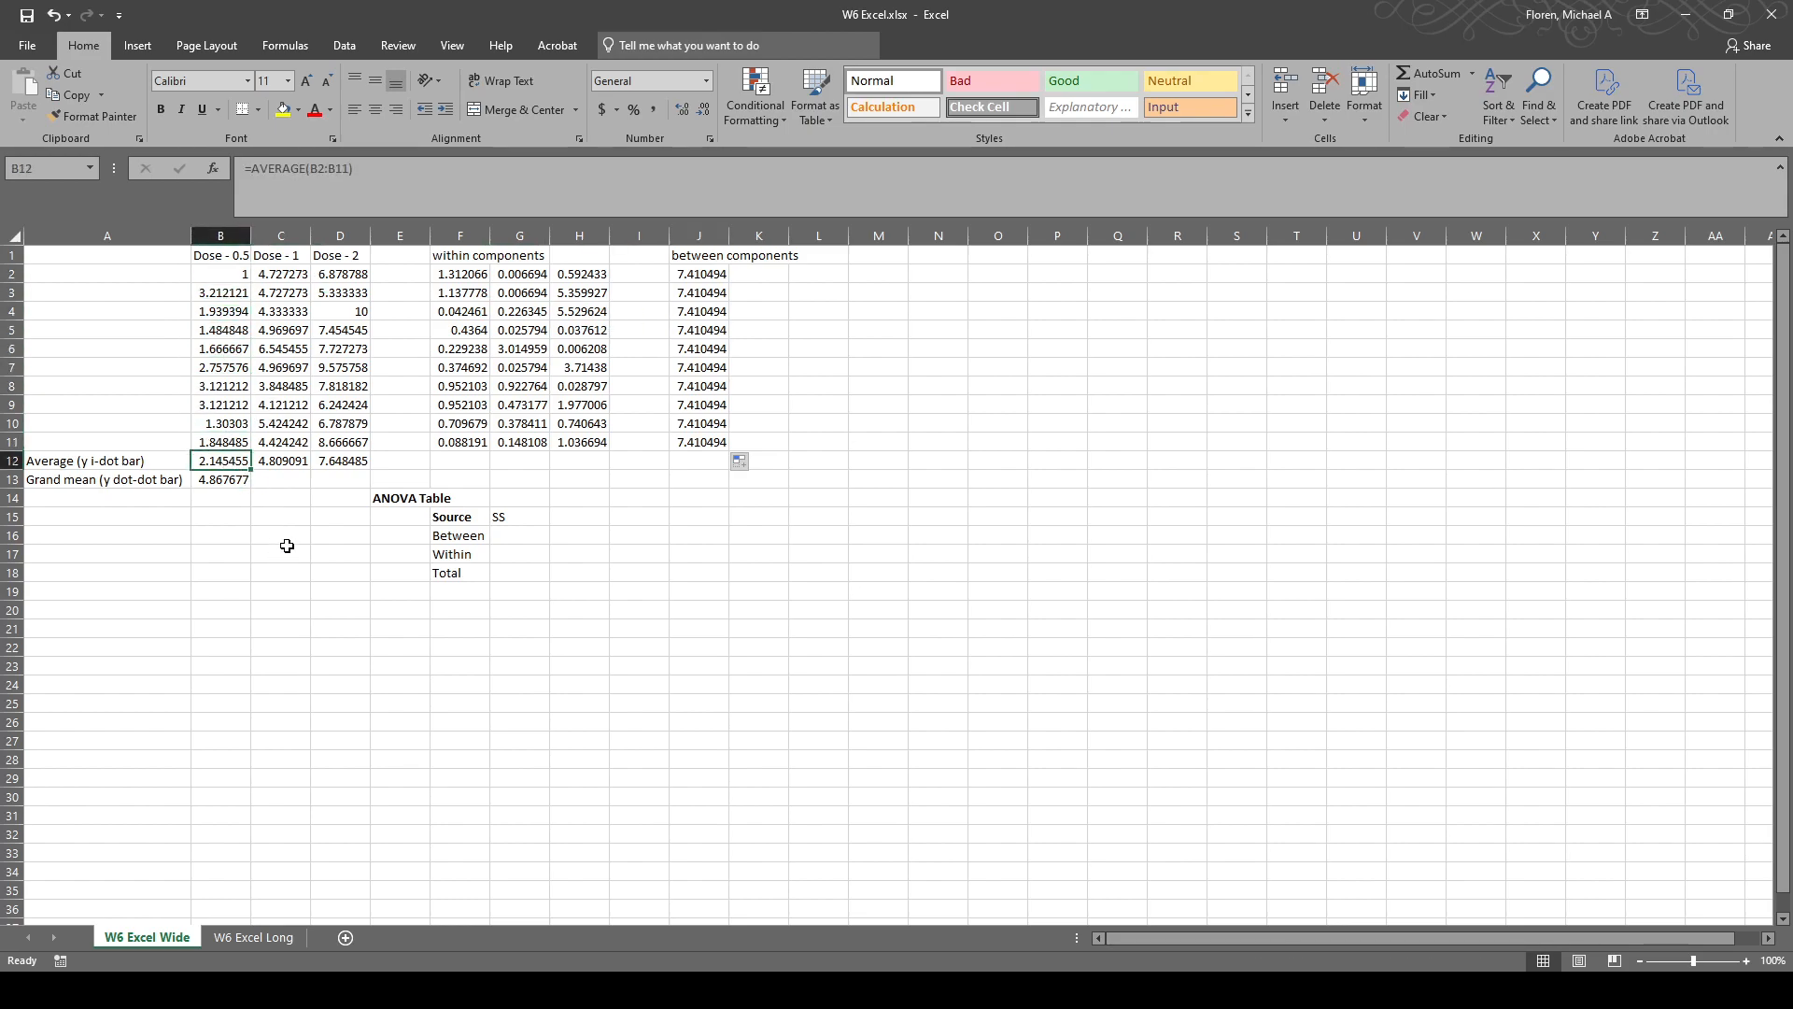
{"action": "left_click", "coordinate": [234, 482]}
{"action": "left_click", "coordinate": [714, 443]}
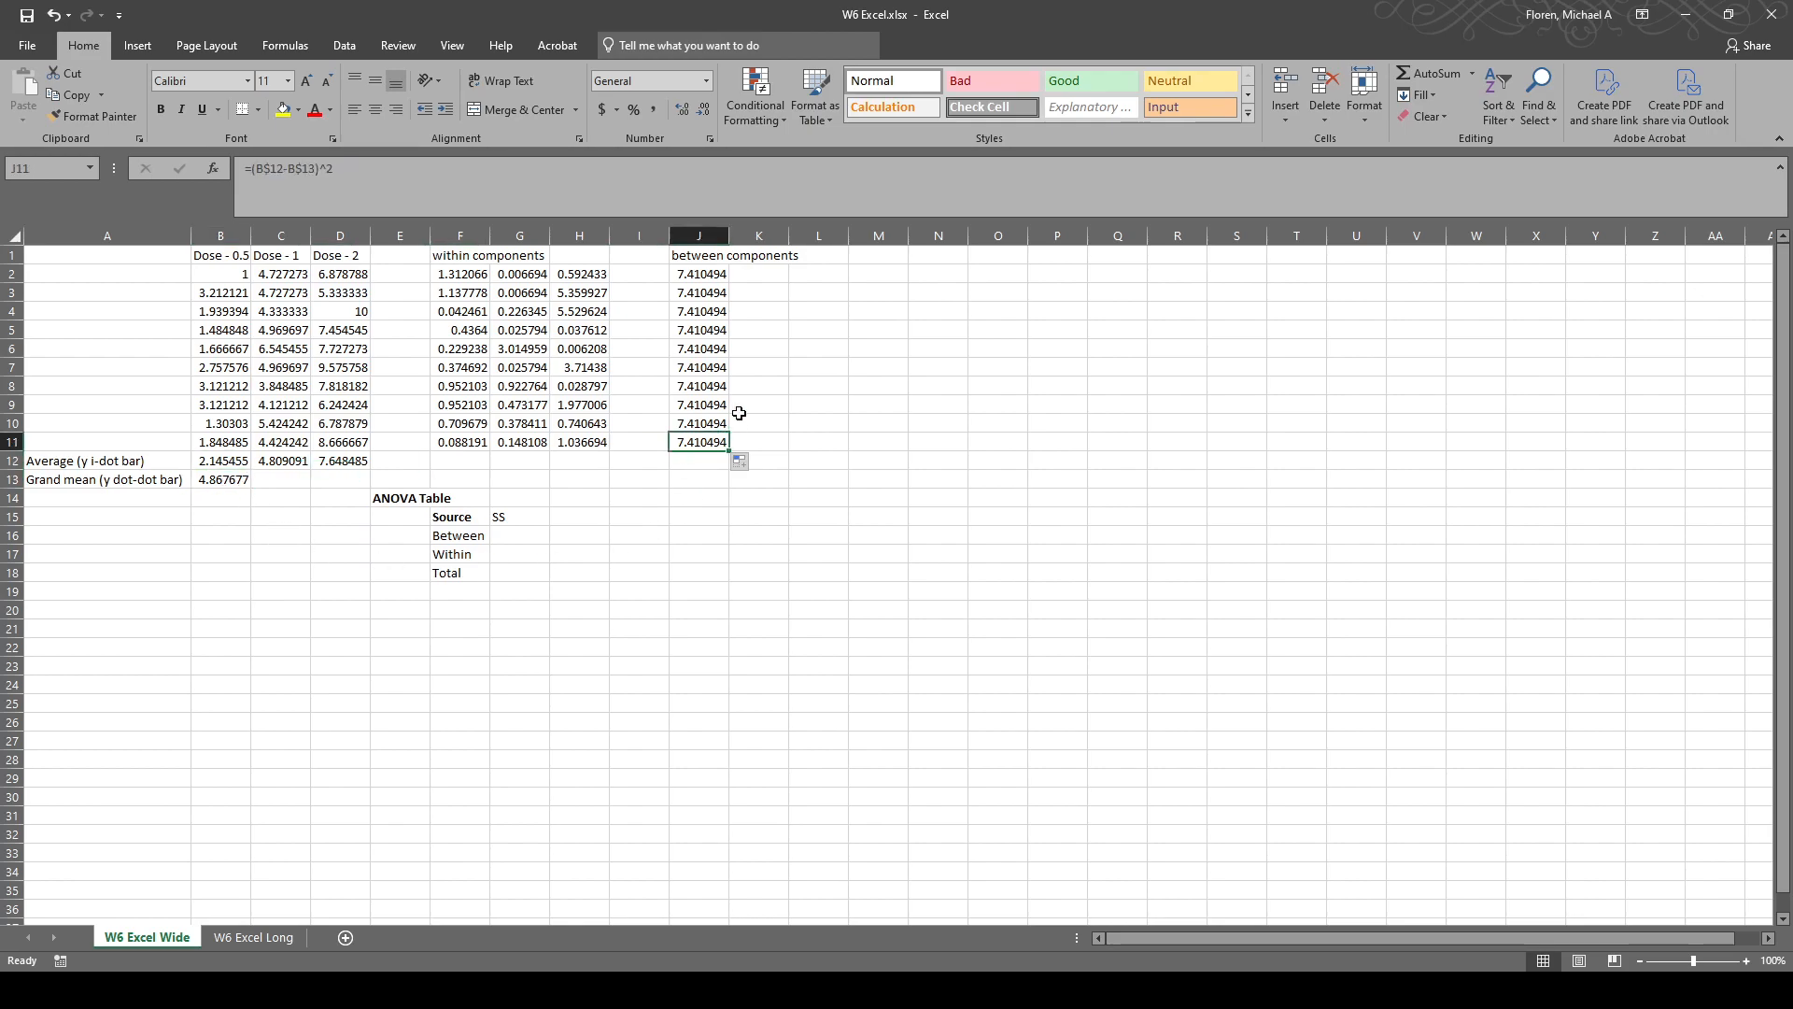
Fill the between component formula from J2 across to L2 and down through row 11 for Dose - 1 and Dose - 2.
{"action": "left_click", "coordinate": [724, 273]}
{"action": "left_click_drag", "start_coordinate": [729, 283], "coordinate": [792, 452]}
{"action": "left_click", "coordinate": [741, 273]}
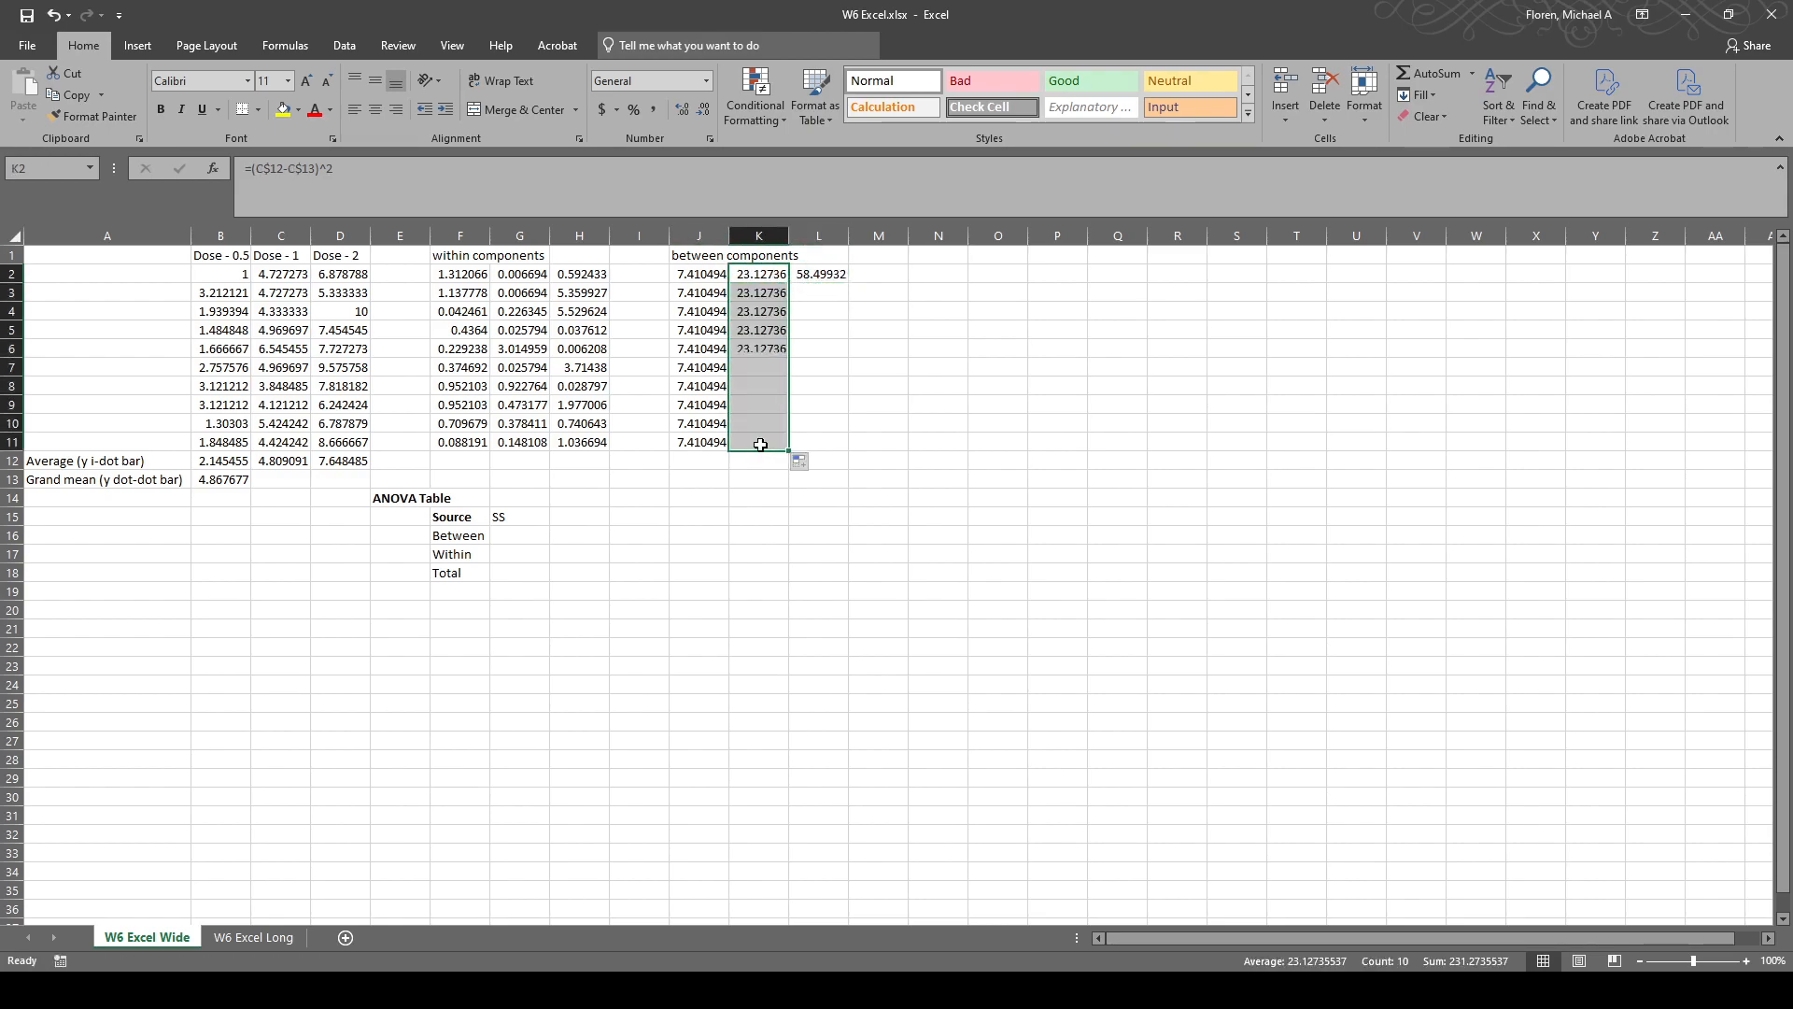
{"action": "left_click", "coordinate": [836, 276]}
{"action": "left_click_drag", "start_coordinate": [845, 287], "coordinate": [820, 452]}
Review the between component formulas in columns J to L alongside the within component in F2 and its source value in B2.
{"action": "left_click", "coordinate": [781, 296]}
{"action": "left_click", "coordinate": [774, 333]}
{"action": "left_click", "coordinate": [761, 386]}
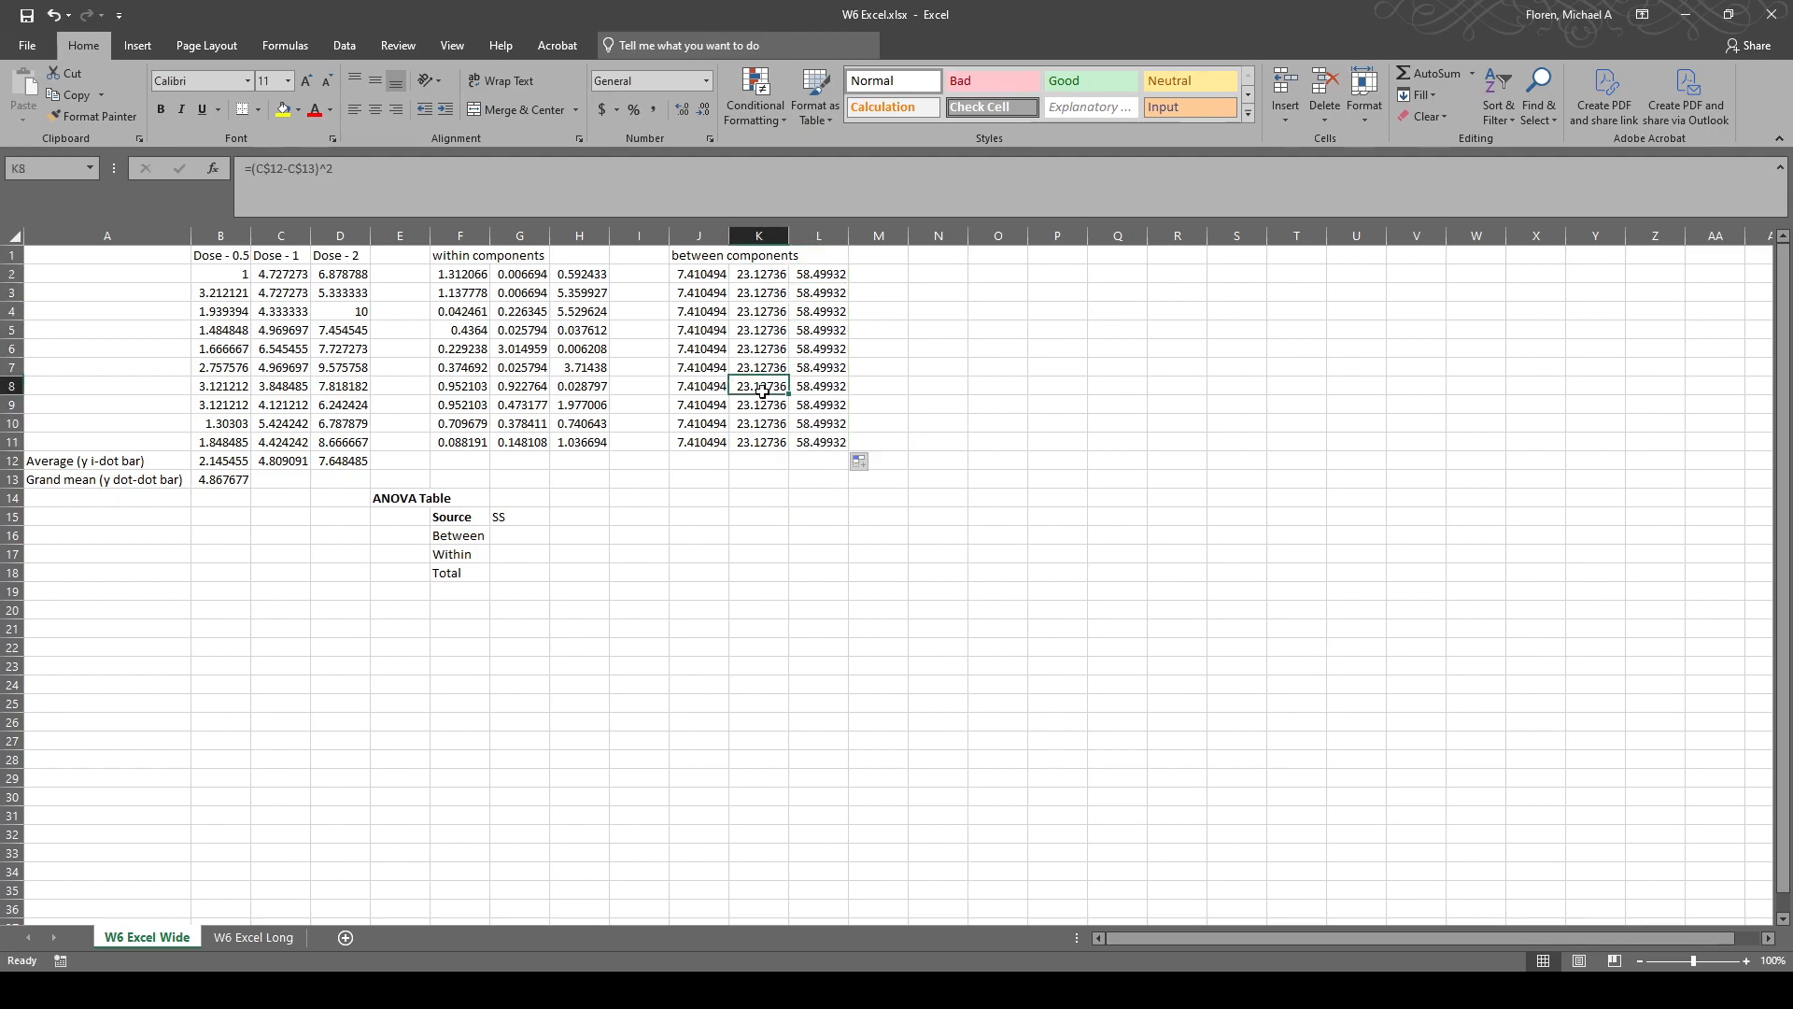
{"action": "left_click", "coordinate": [818, 365]}
{"action": "left_click", "coordinate": [814, 332]}
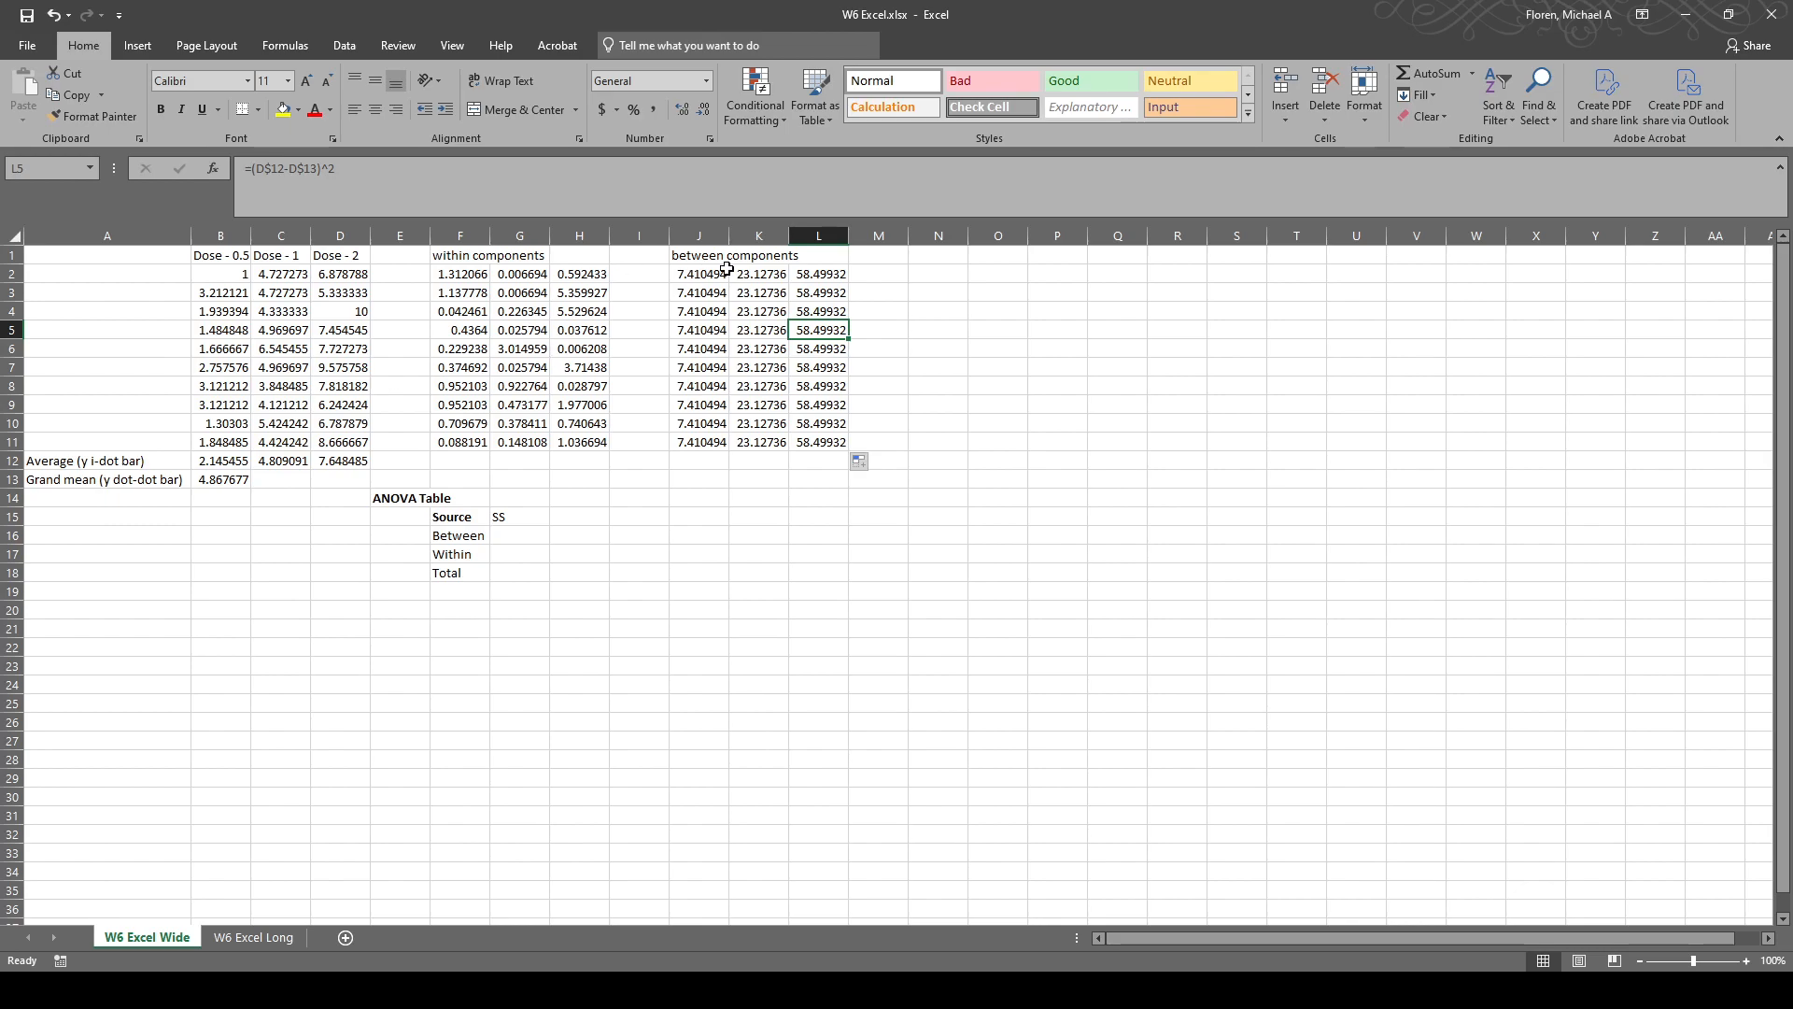
{"action": "left_click", "coordinate": [725, 272]}
{"action": "left_click", "coordinate": [460, 275]}
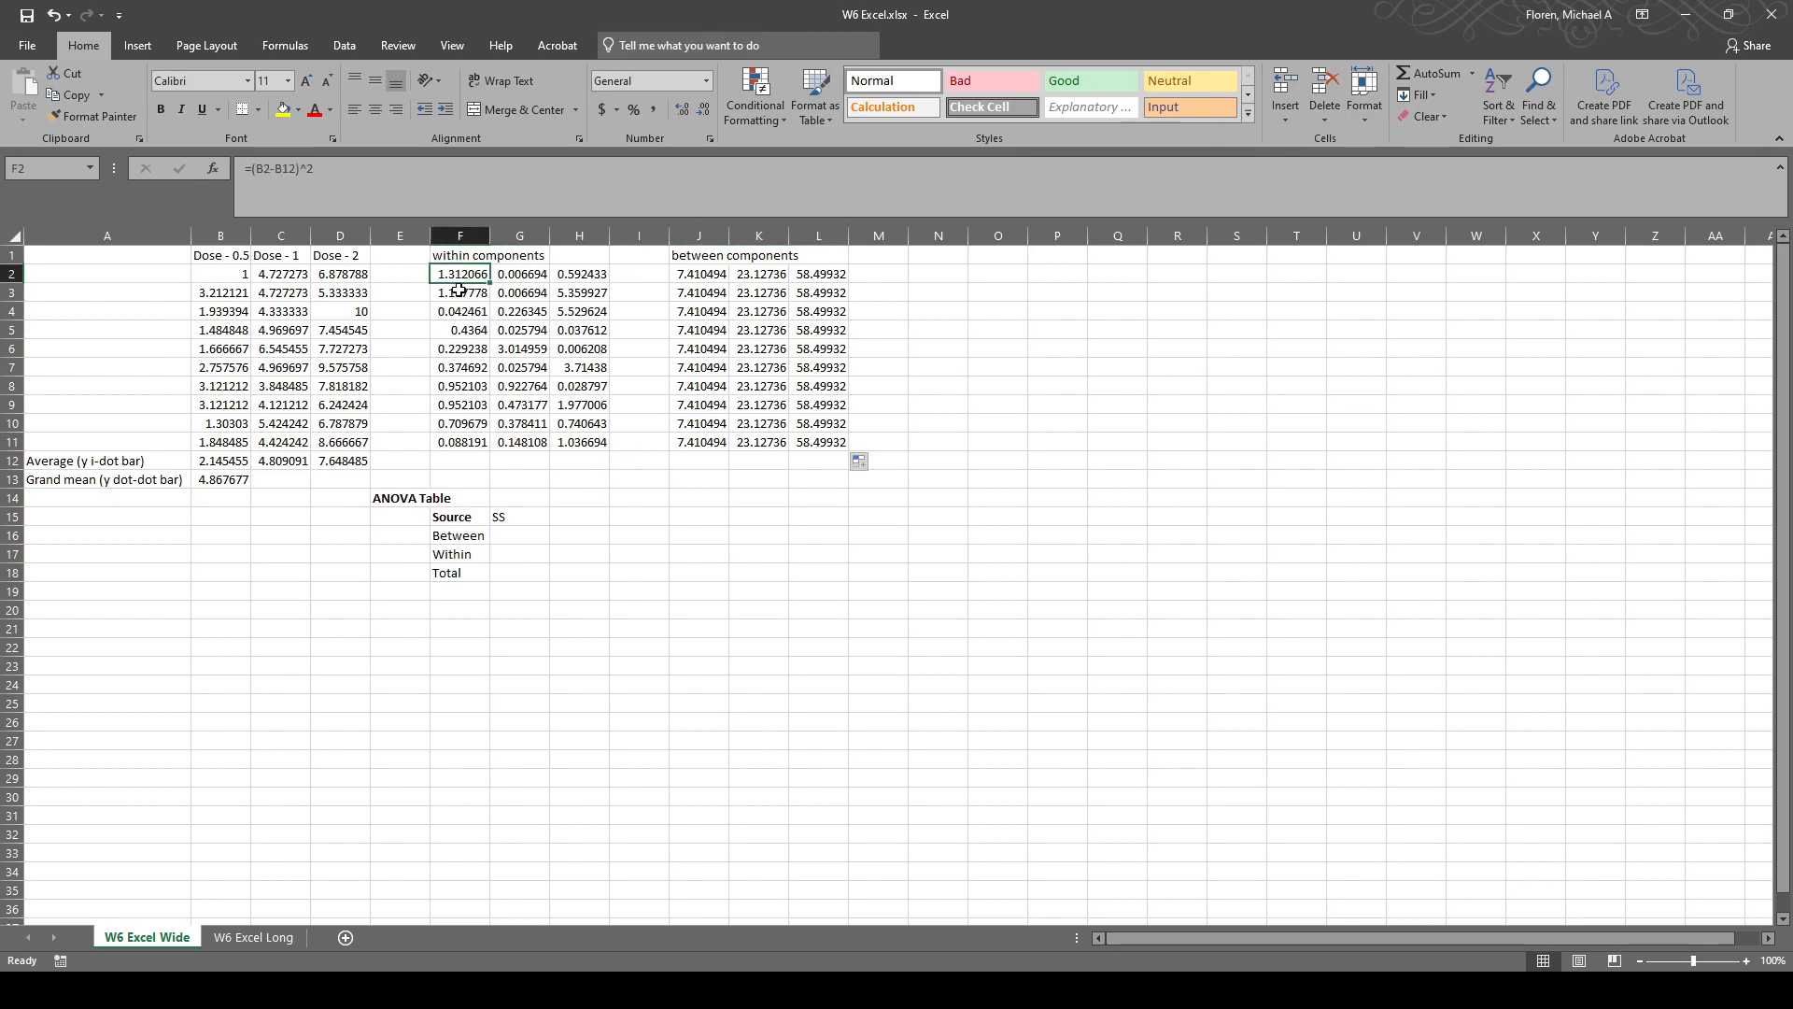
{"action": "left_click", "coordinate": [225, 275]}
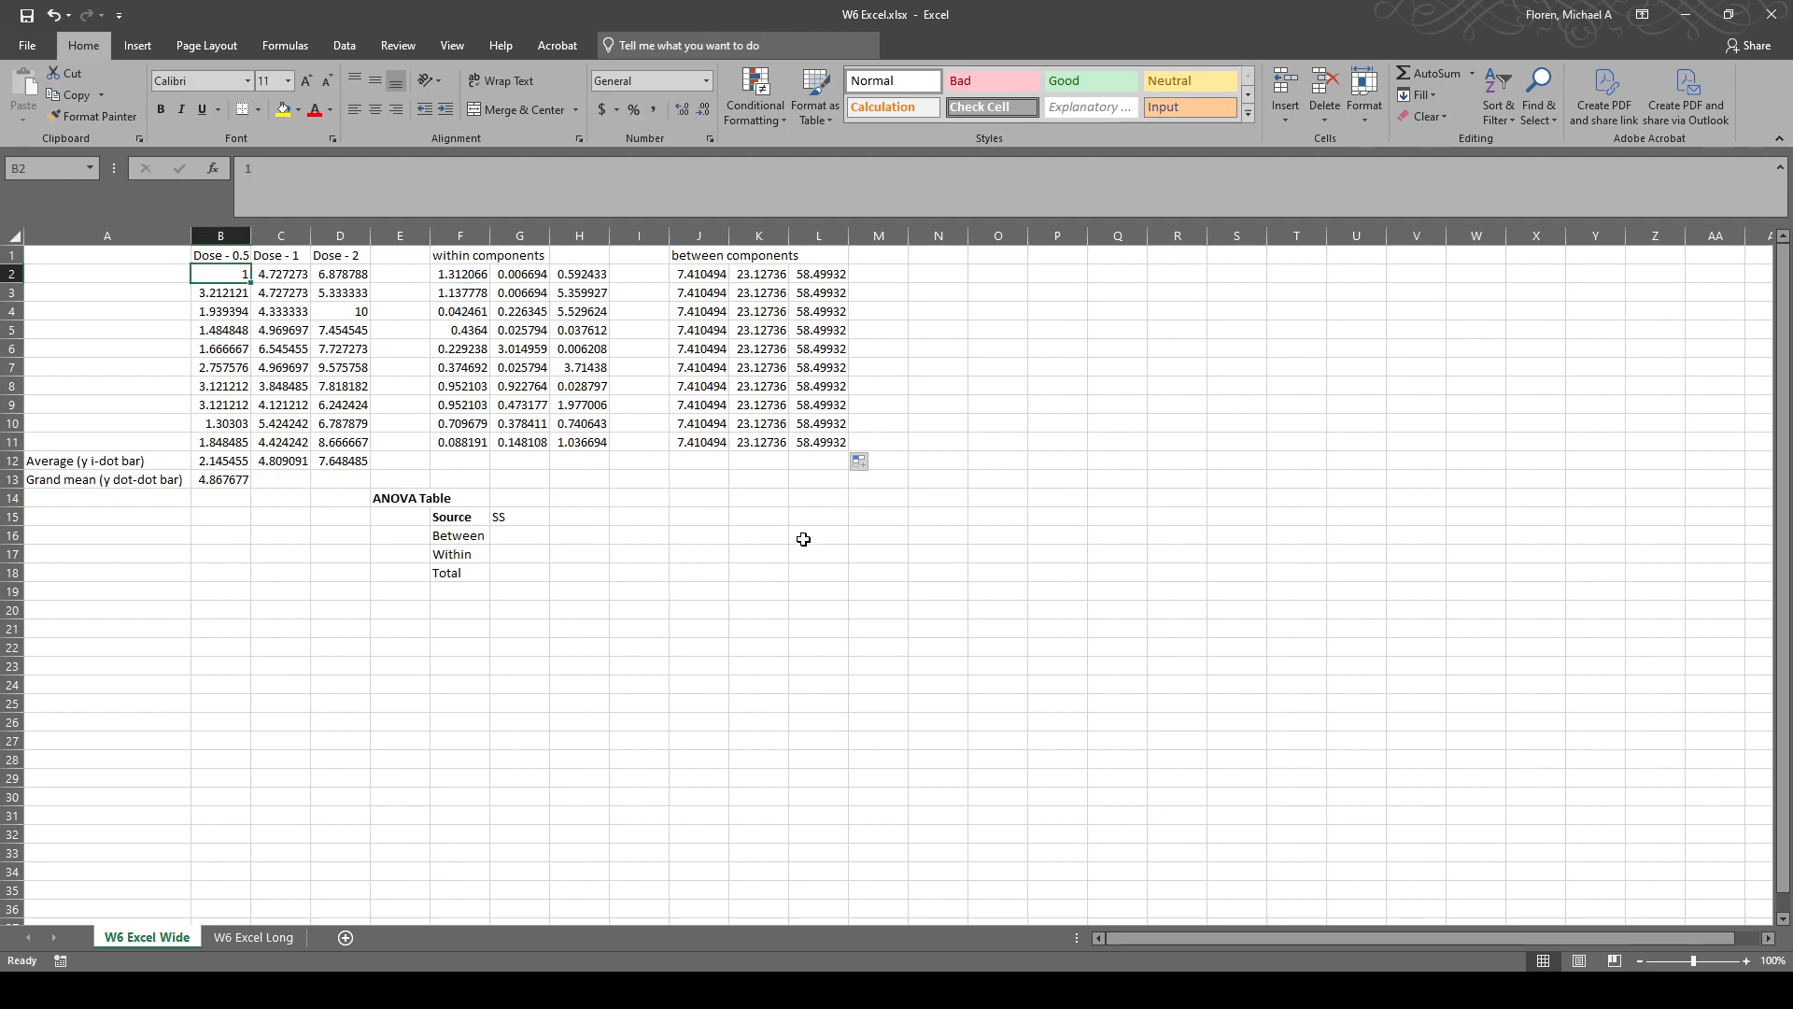
Enter =SUM(F2:H11) in G17 as the Within sum of squares.
{"action": "left_click", "coordinate": [522, 536]}
{"action": "left_click", "coordinate": [529, 553]}
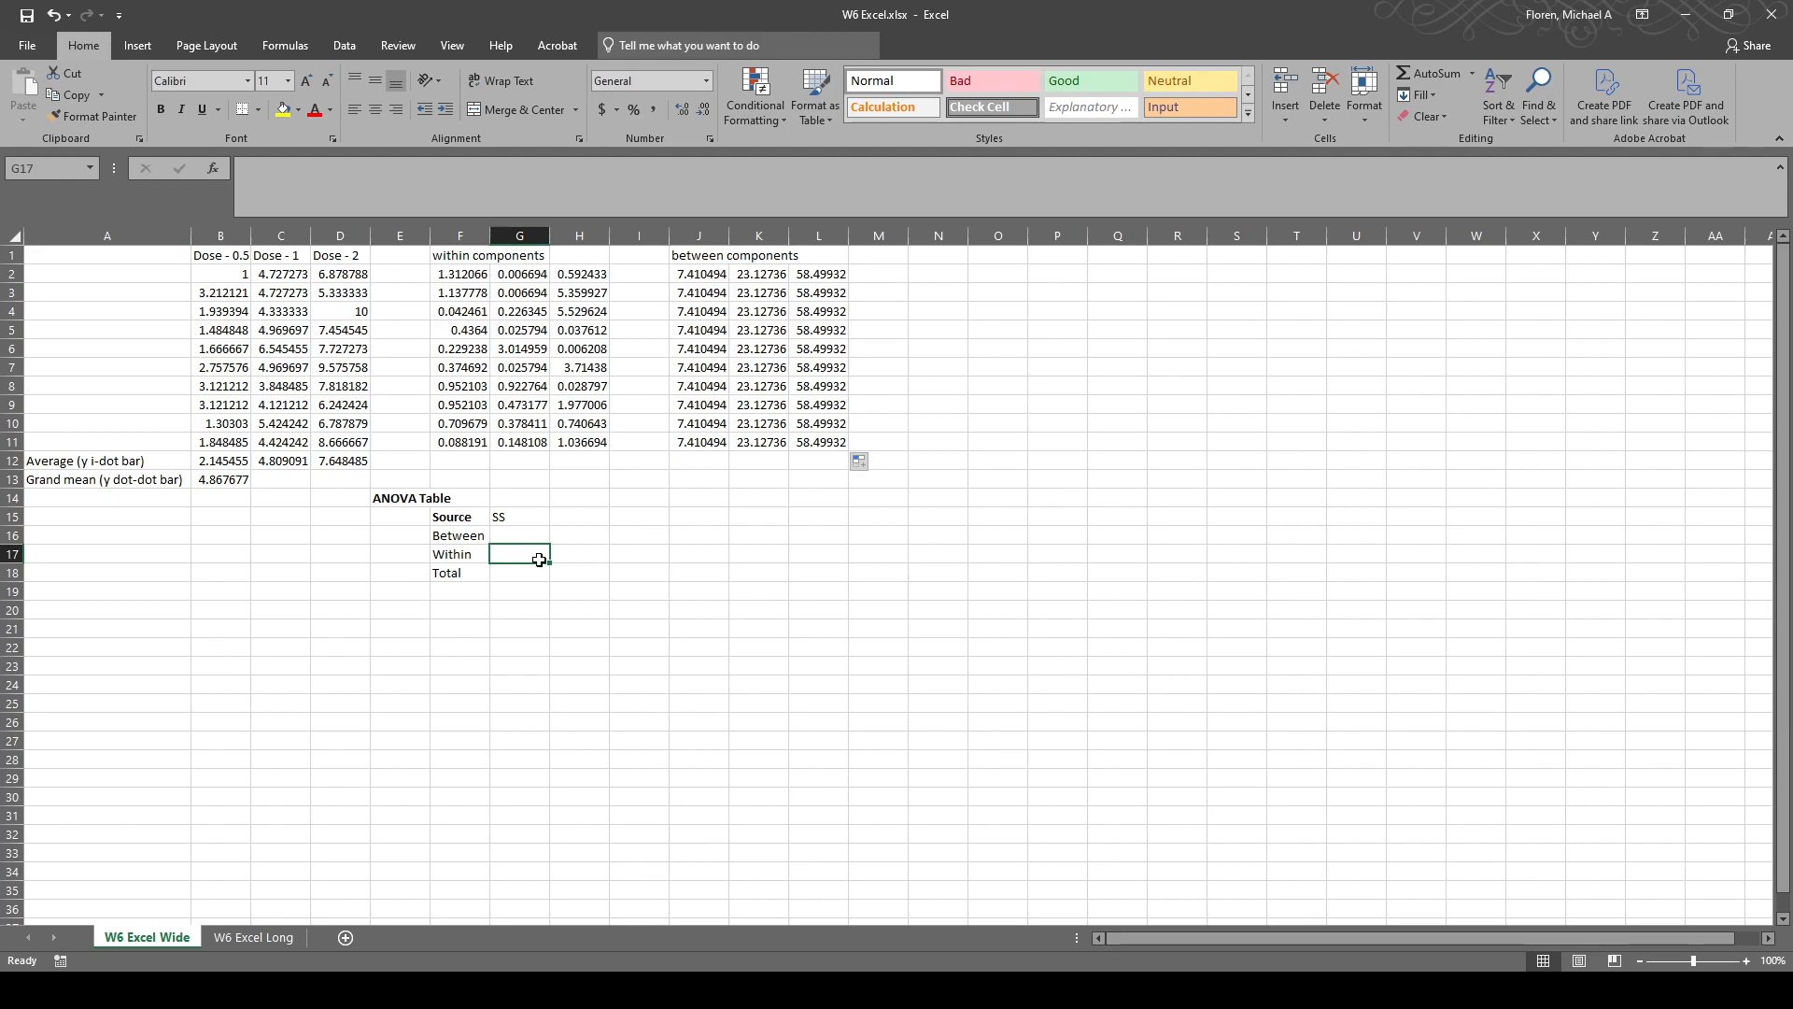
{"action": "type", "text": "=sum("}
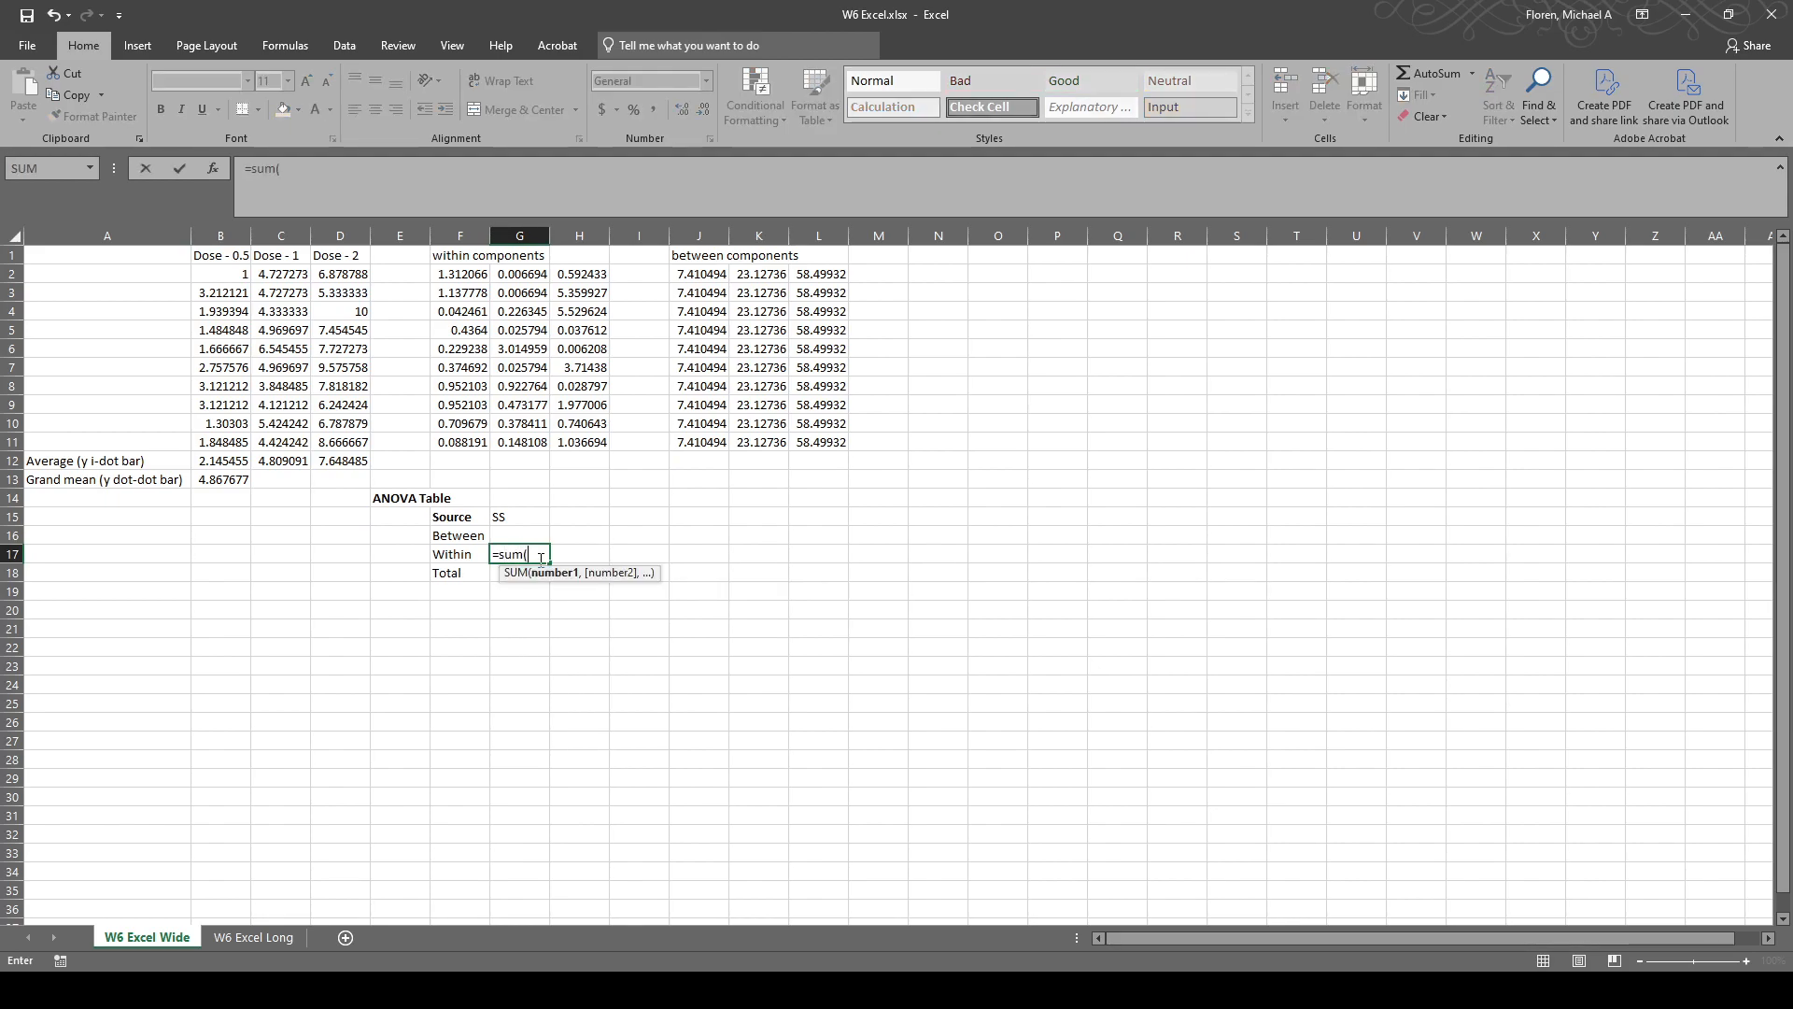
{"action": "left_click_drag", "start_coordinate": [459, 273], "coordinate": [597, 436]}
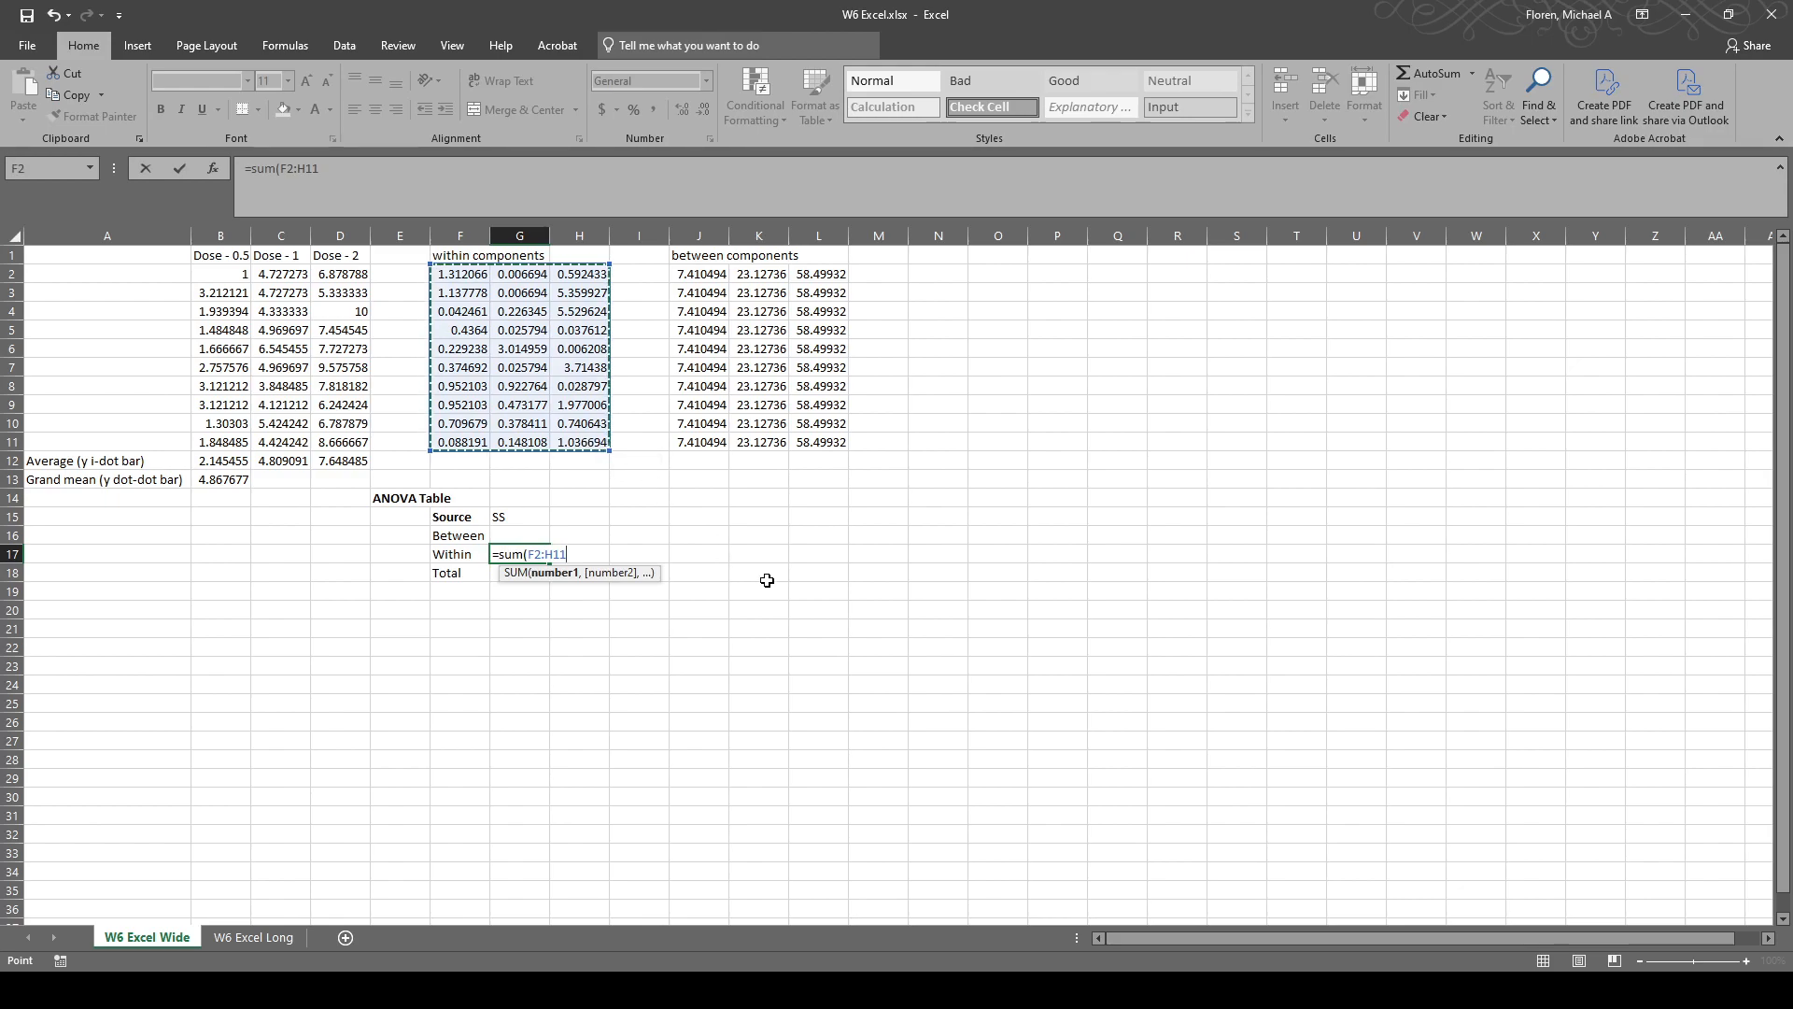
{"action": "type", "text": ")"}
{"action": "key", "text": "Return"}
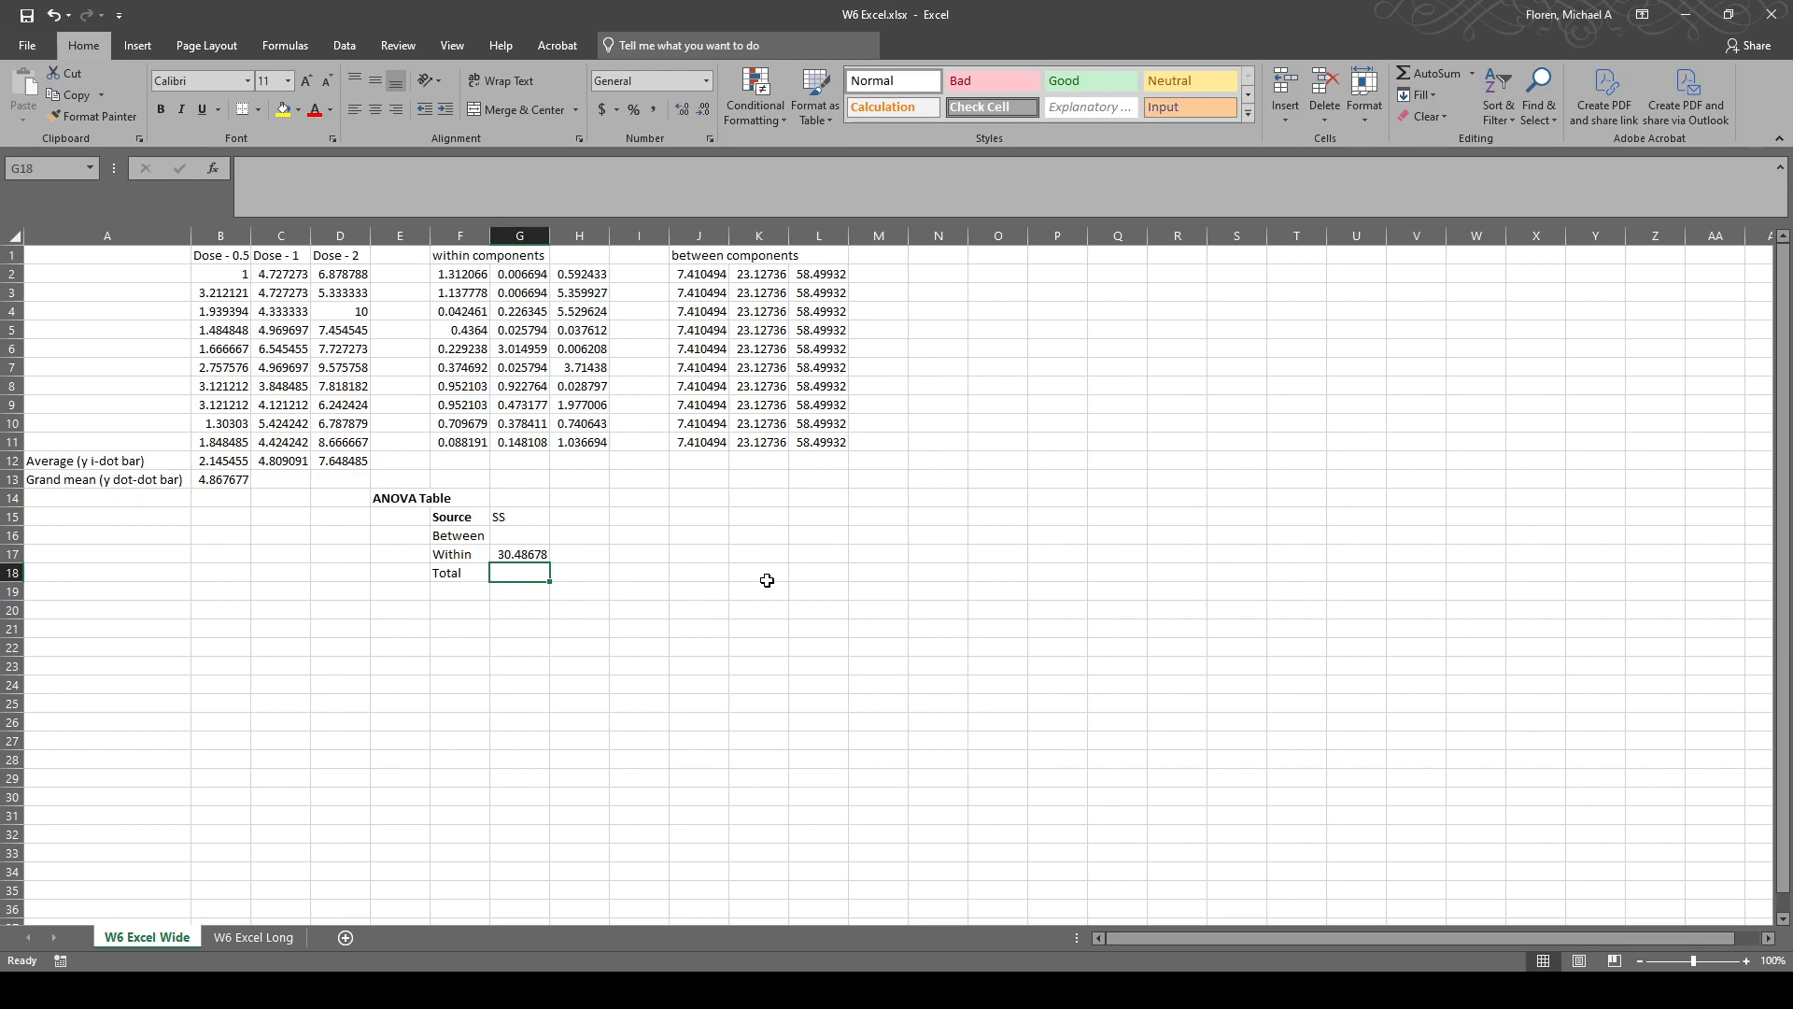
Enter =SUM(J2:L11) in G16 as the Between sum of squares.
{"action": "key", "text": "Up"}
{"action": "key", "text": "Up"}
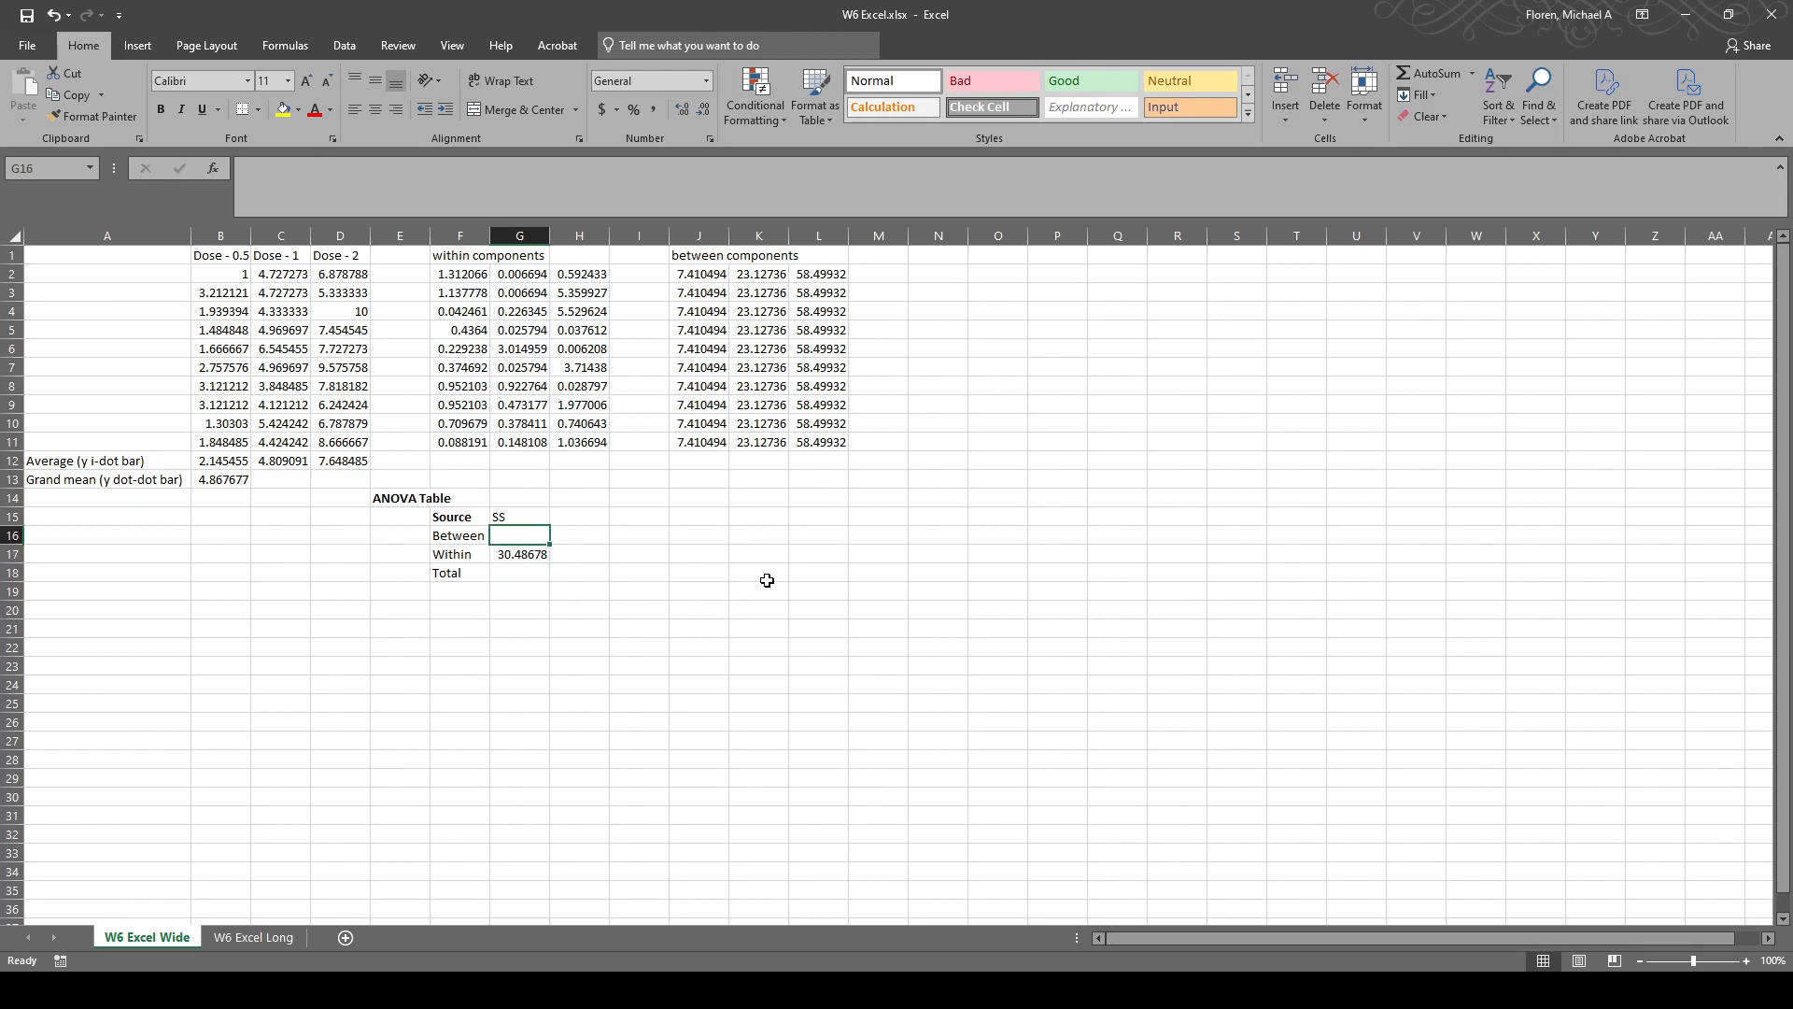
{"action": "type", "text": "=sum("}
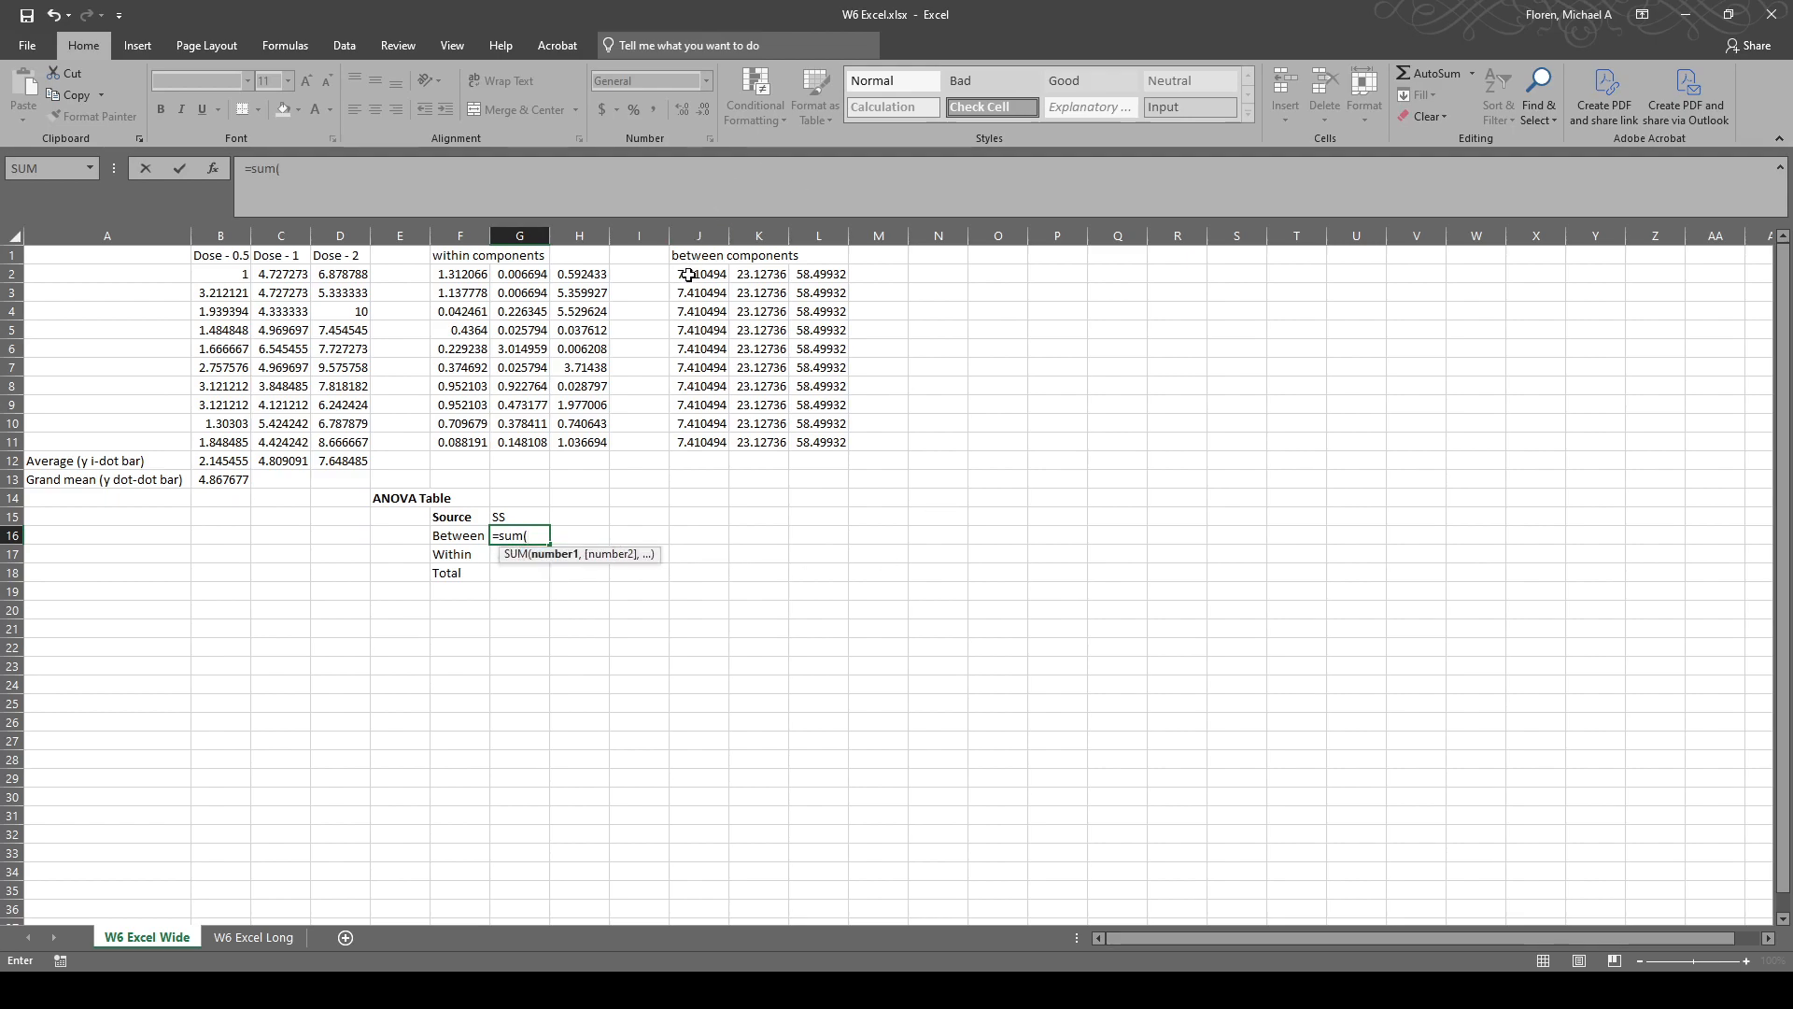
{"action": "left_click_drag", "start_coordinate": [687, 274], "coordinate": [845, 442]}
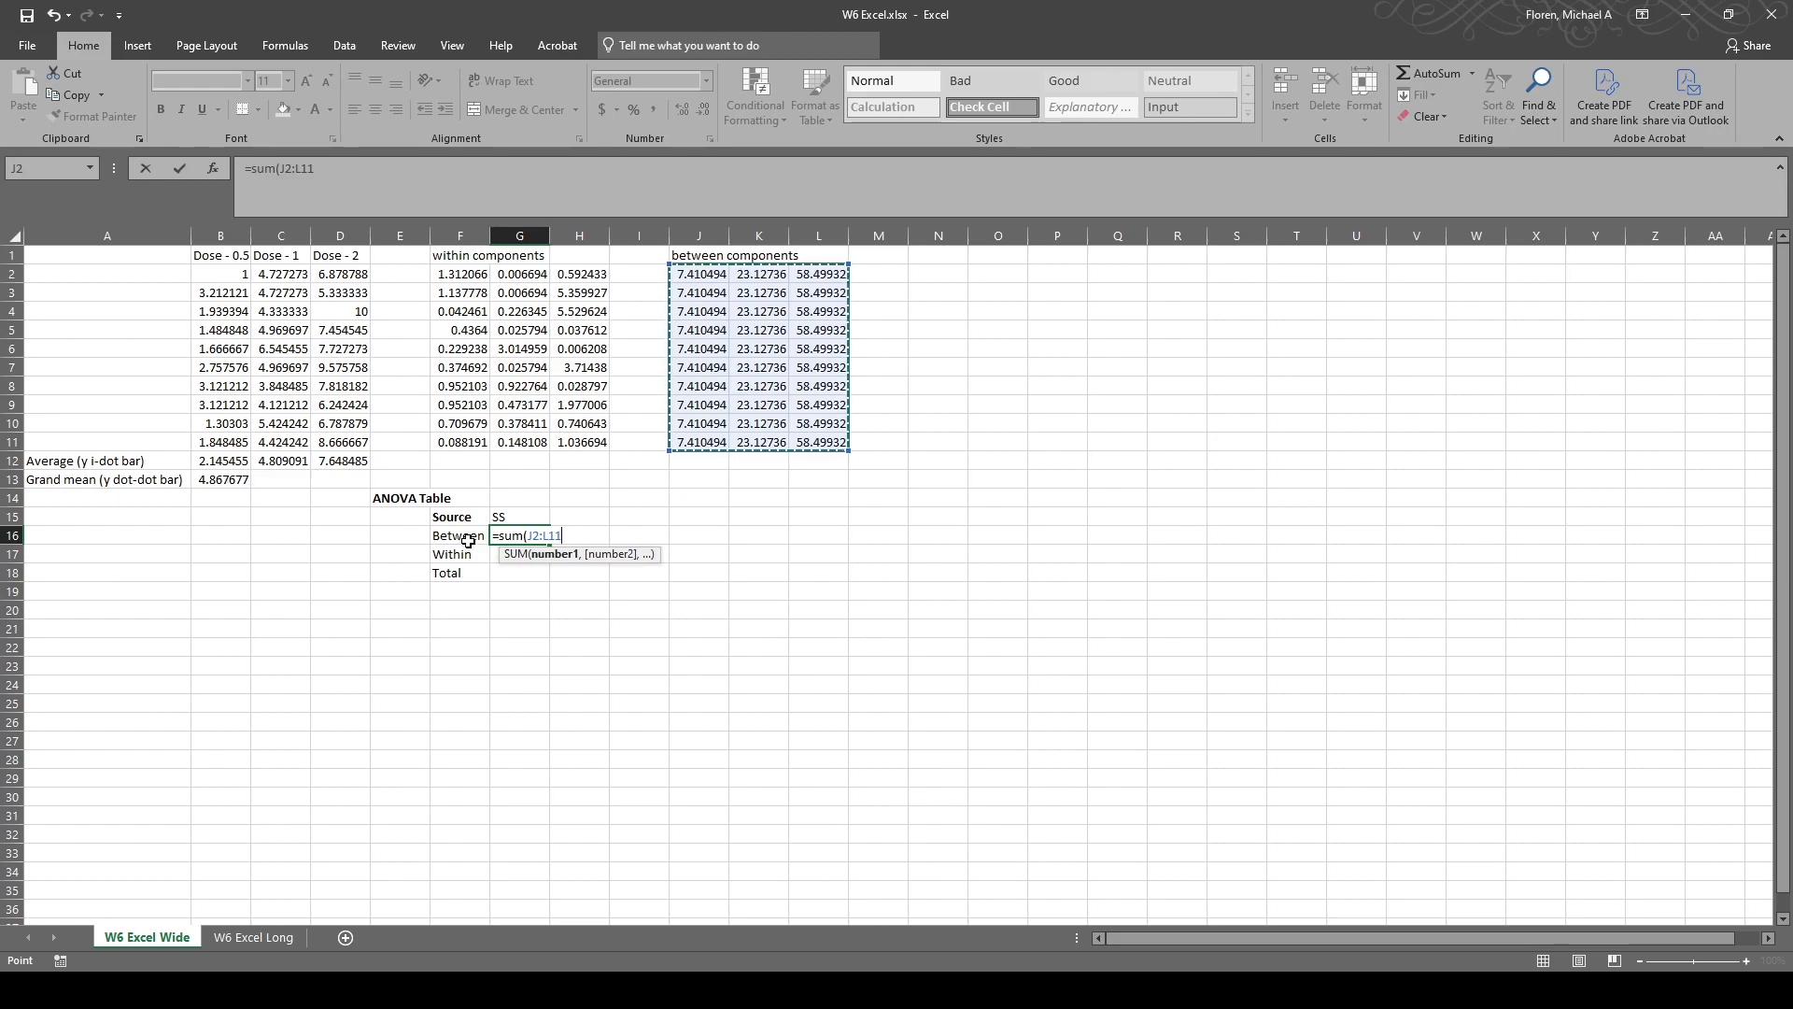
{"action": "key", "text": "Return"}
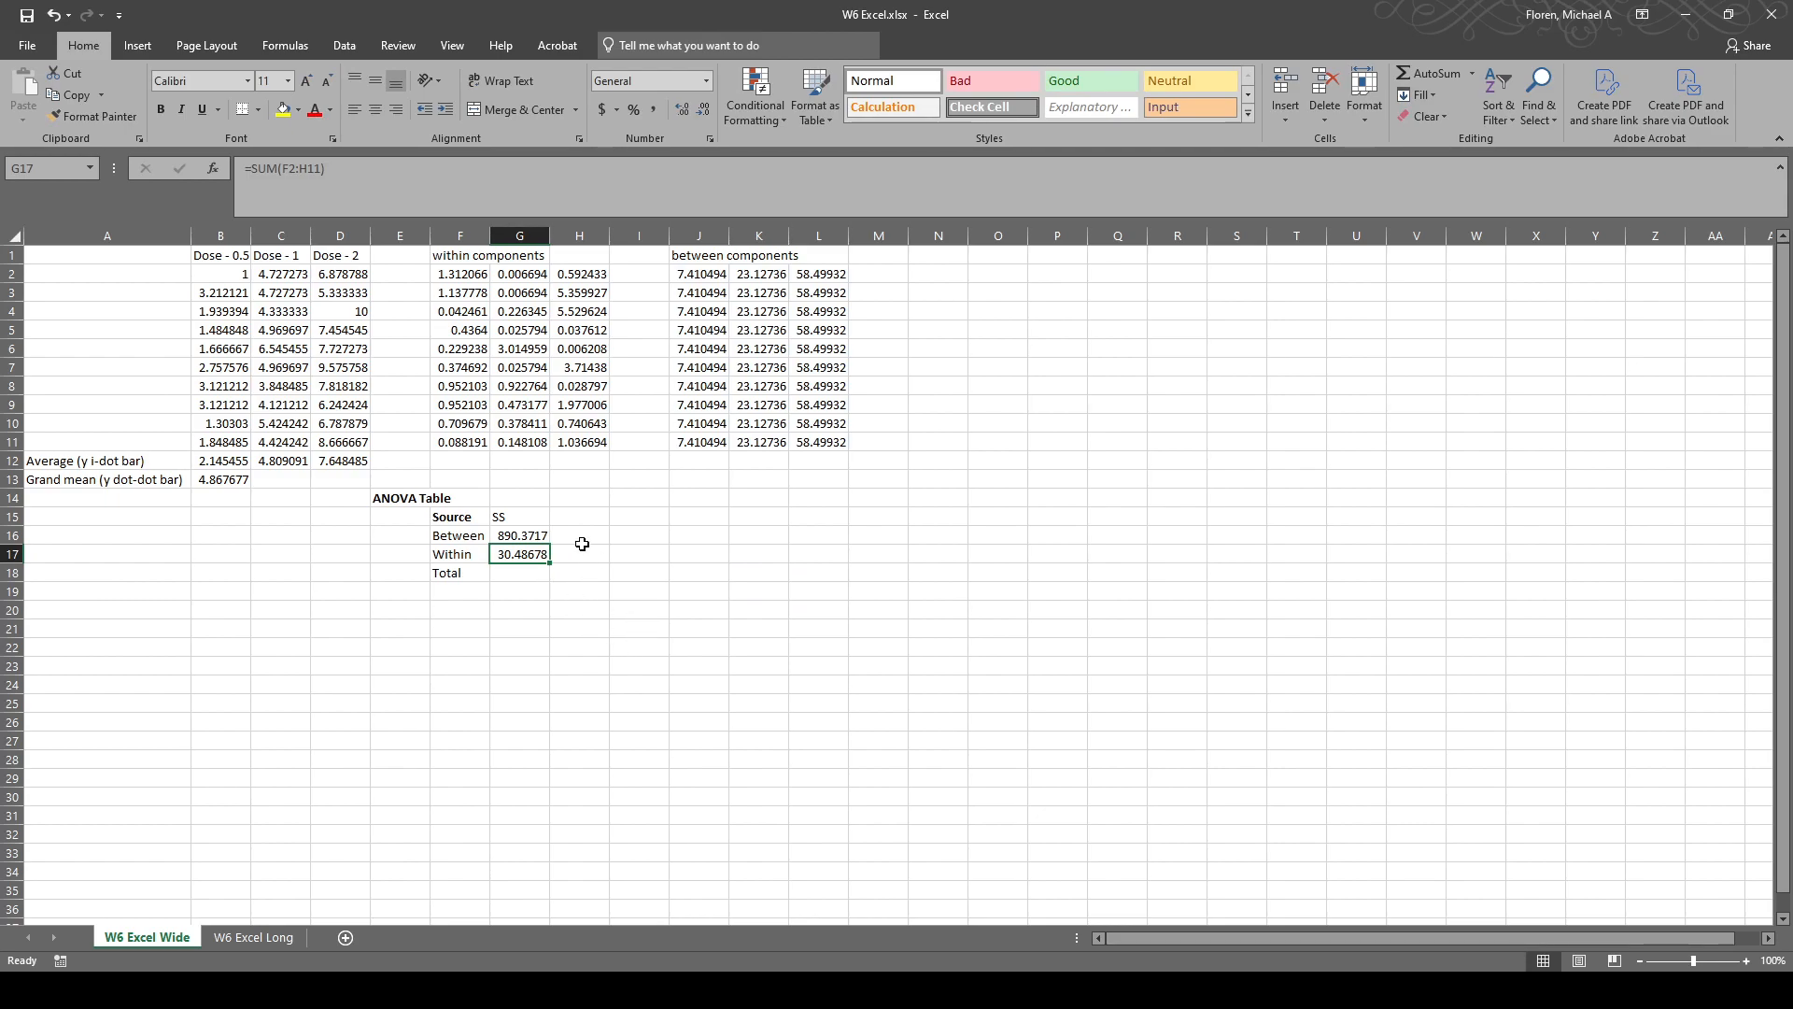
Enter the heading "Total squares" in N1.
{"action": "left_click", "coordinate": [527, 575]}
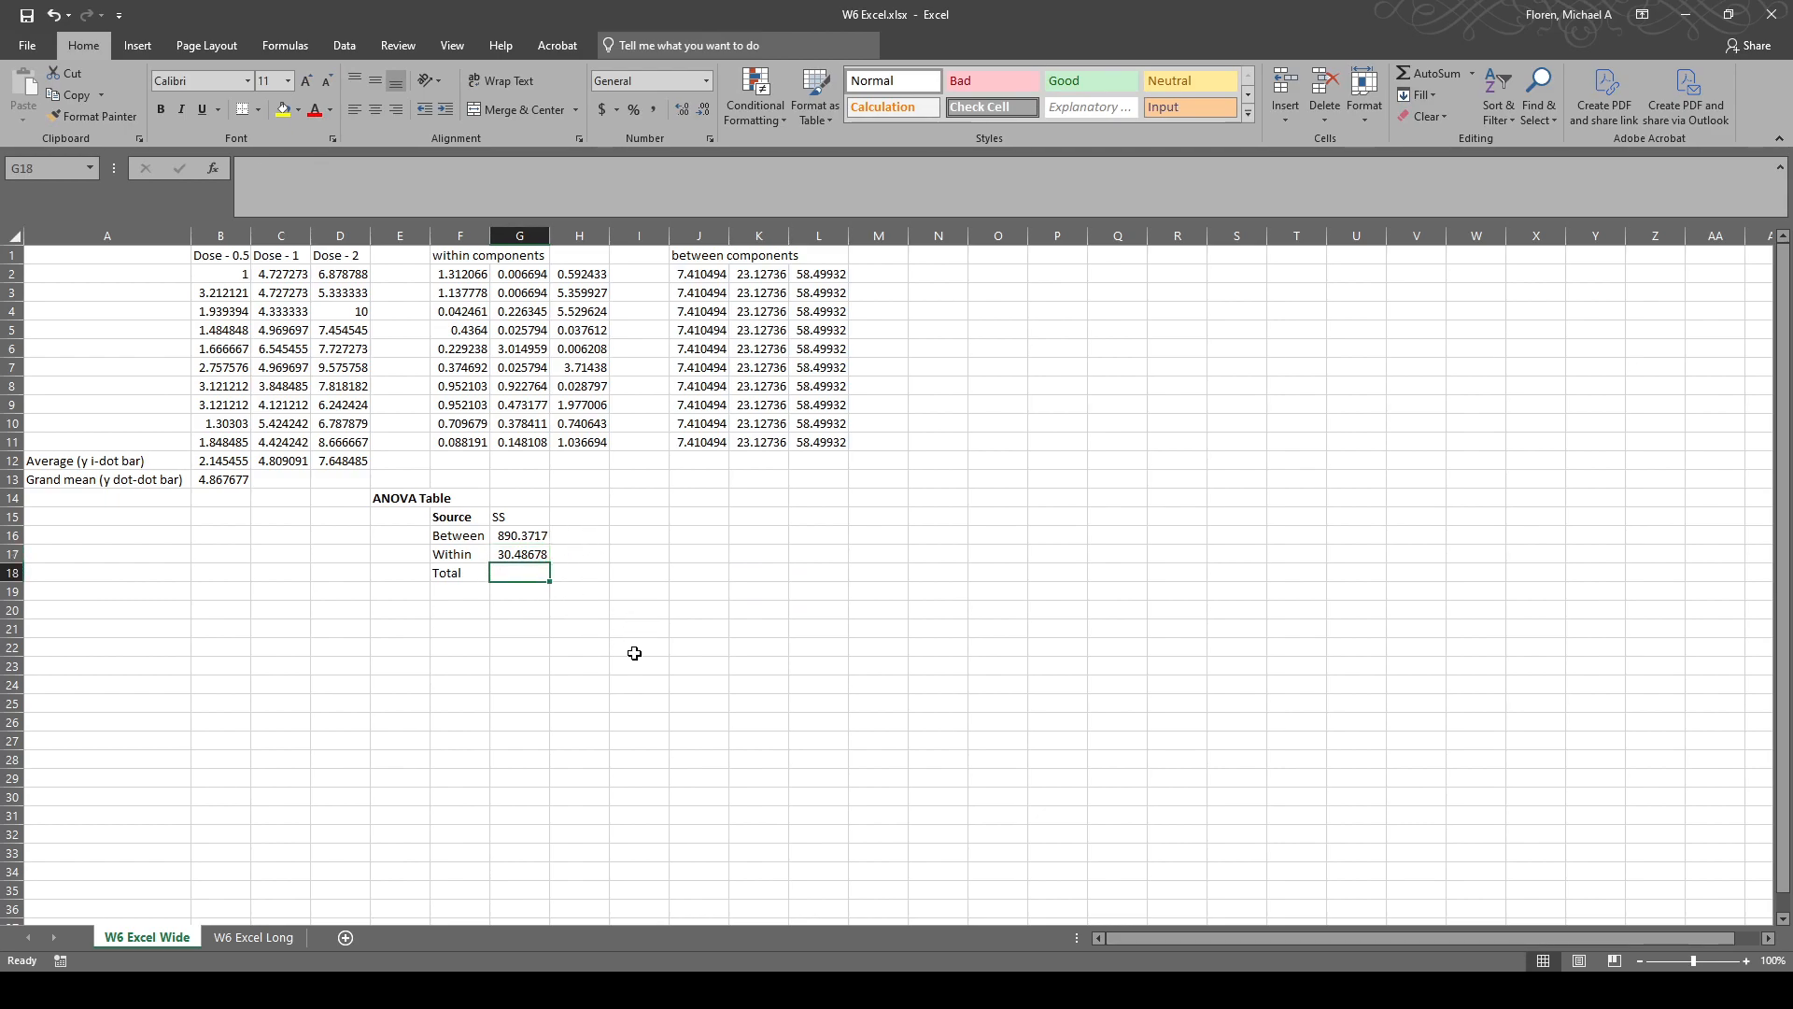
{"action": "left_click", "coordinate": [932, 255]}
{"action": "type", "text": "Tota"}
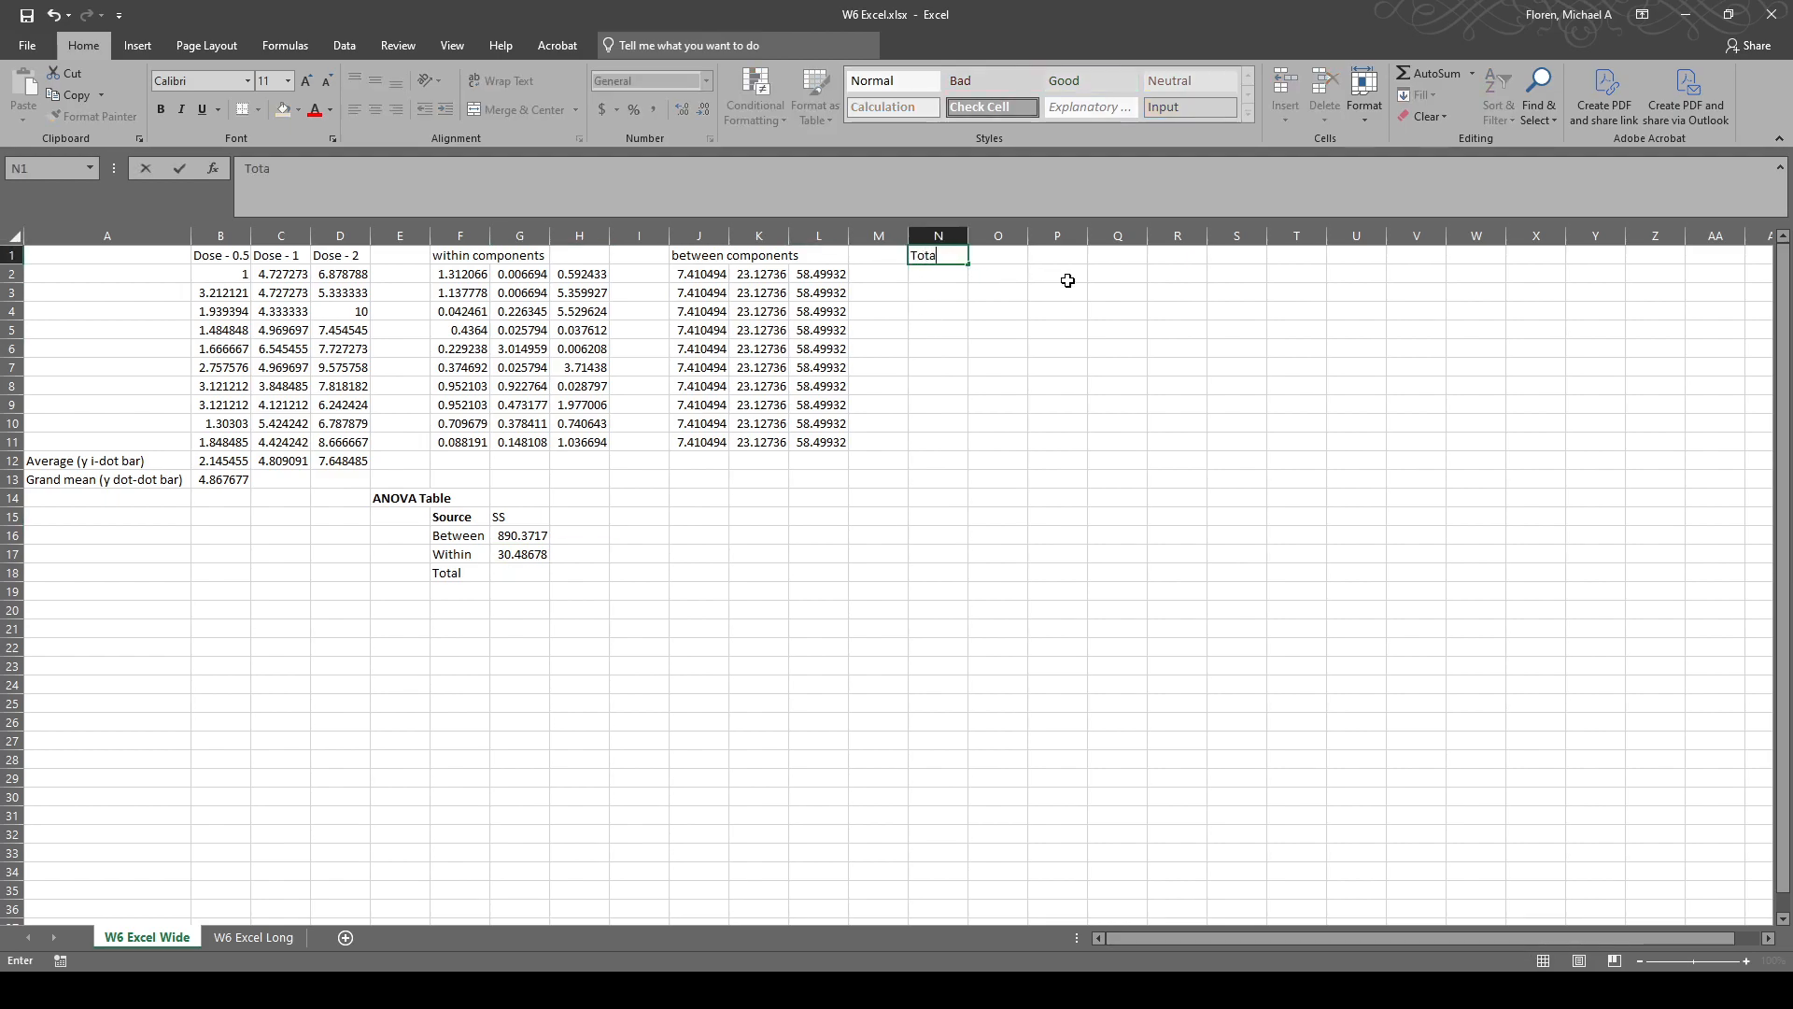
{"action": "type", "text": "l sum of"}
Enter the formula =(B2-$B$13)^2 in N2 and fill it through N2:P11.
{"action": "left_click", "coordinate": [938, 274]}
{"action": "type", "text": "="}
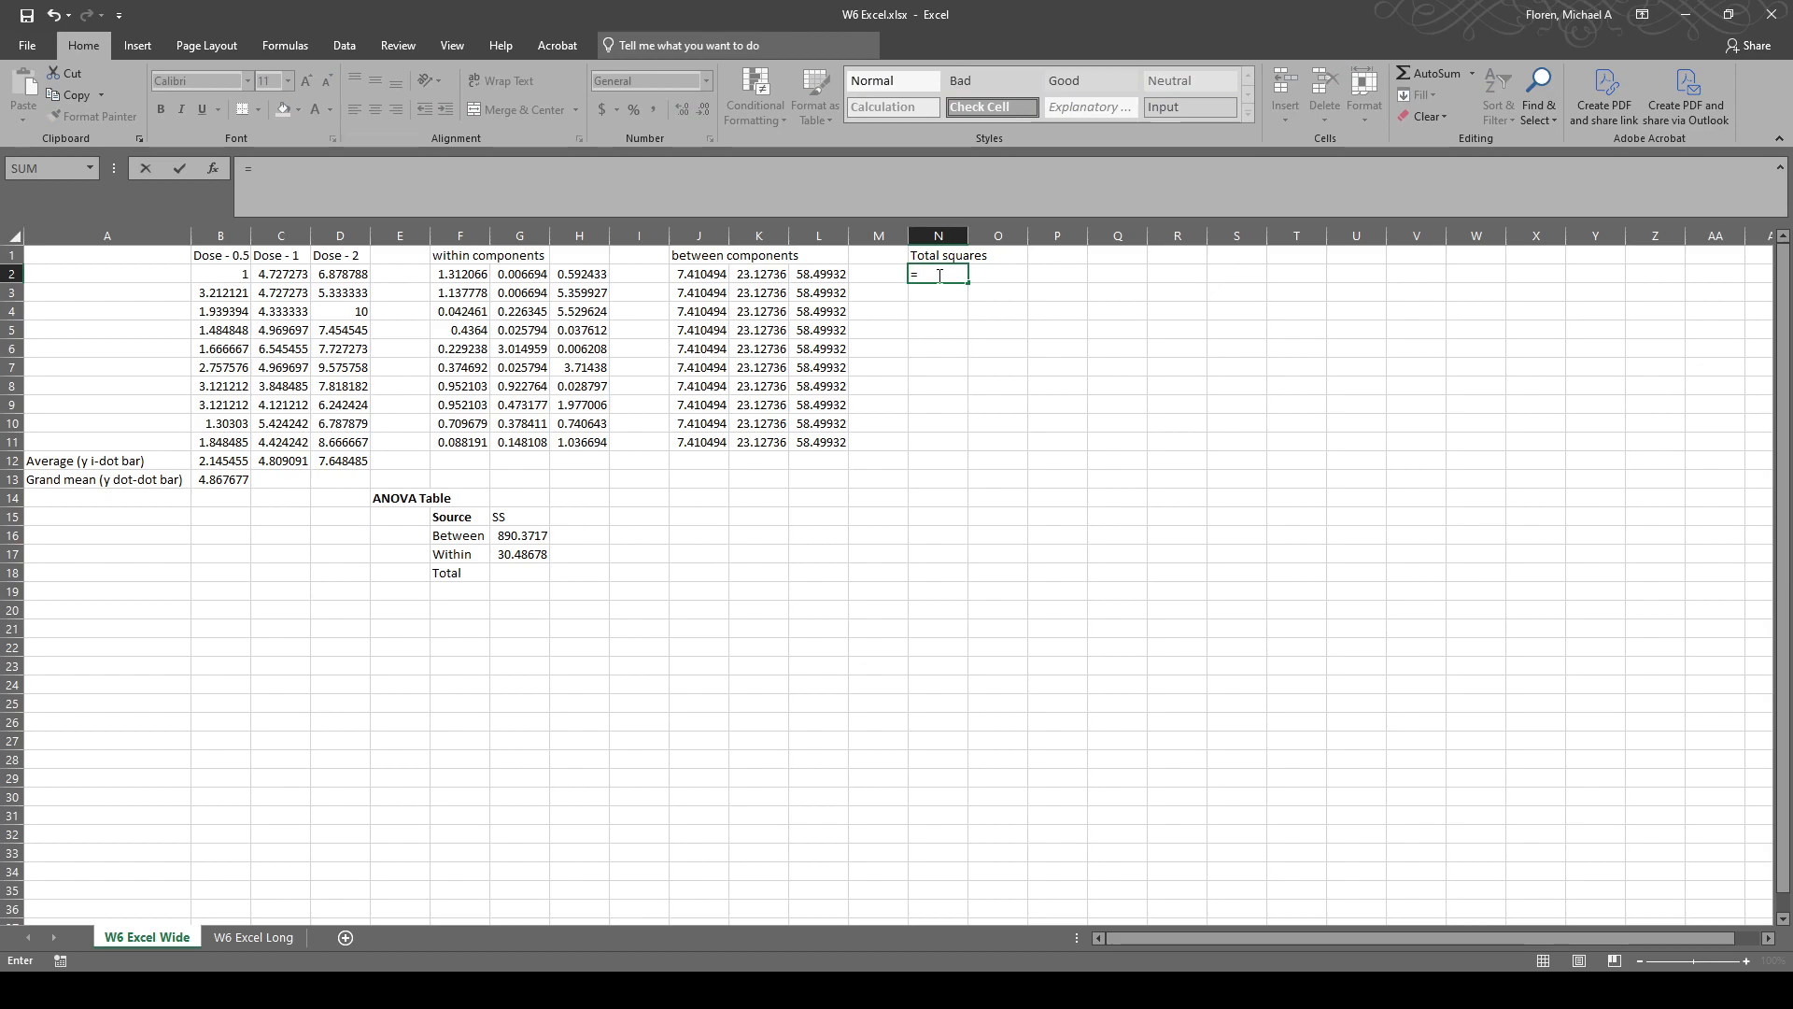
{"action": "left_click", "coordinate": [224, 273]}
{"action": "type", "text": "-"}
{"action": "left_click", "coordinate": [220, 479]}
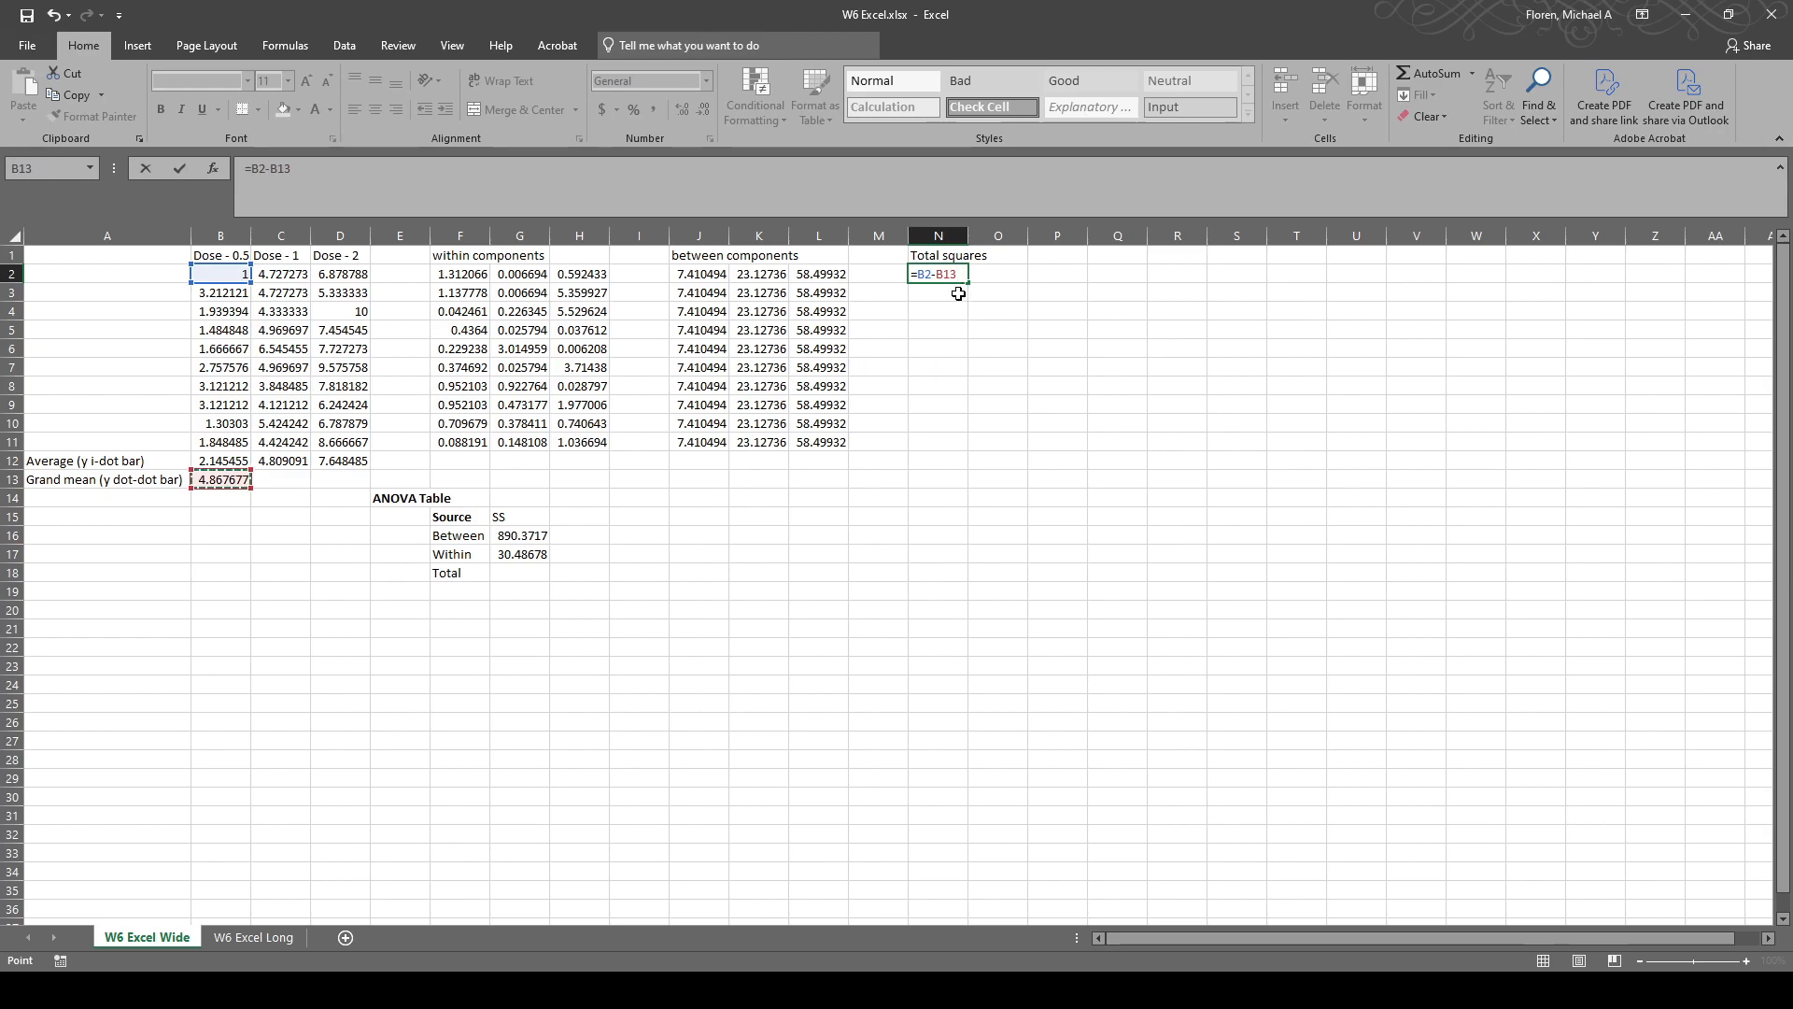
{"action": "left_click", "coordinate": [921, 274]}
{"action": "type", "text": "("}
{"action": "type", "text": ")^2"}
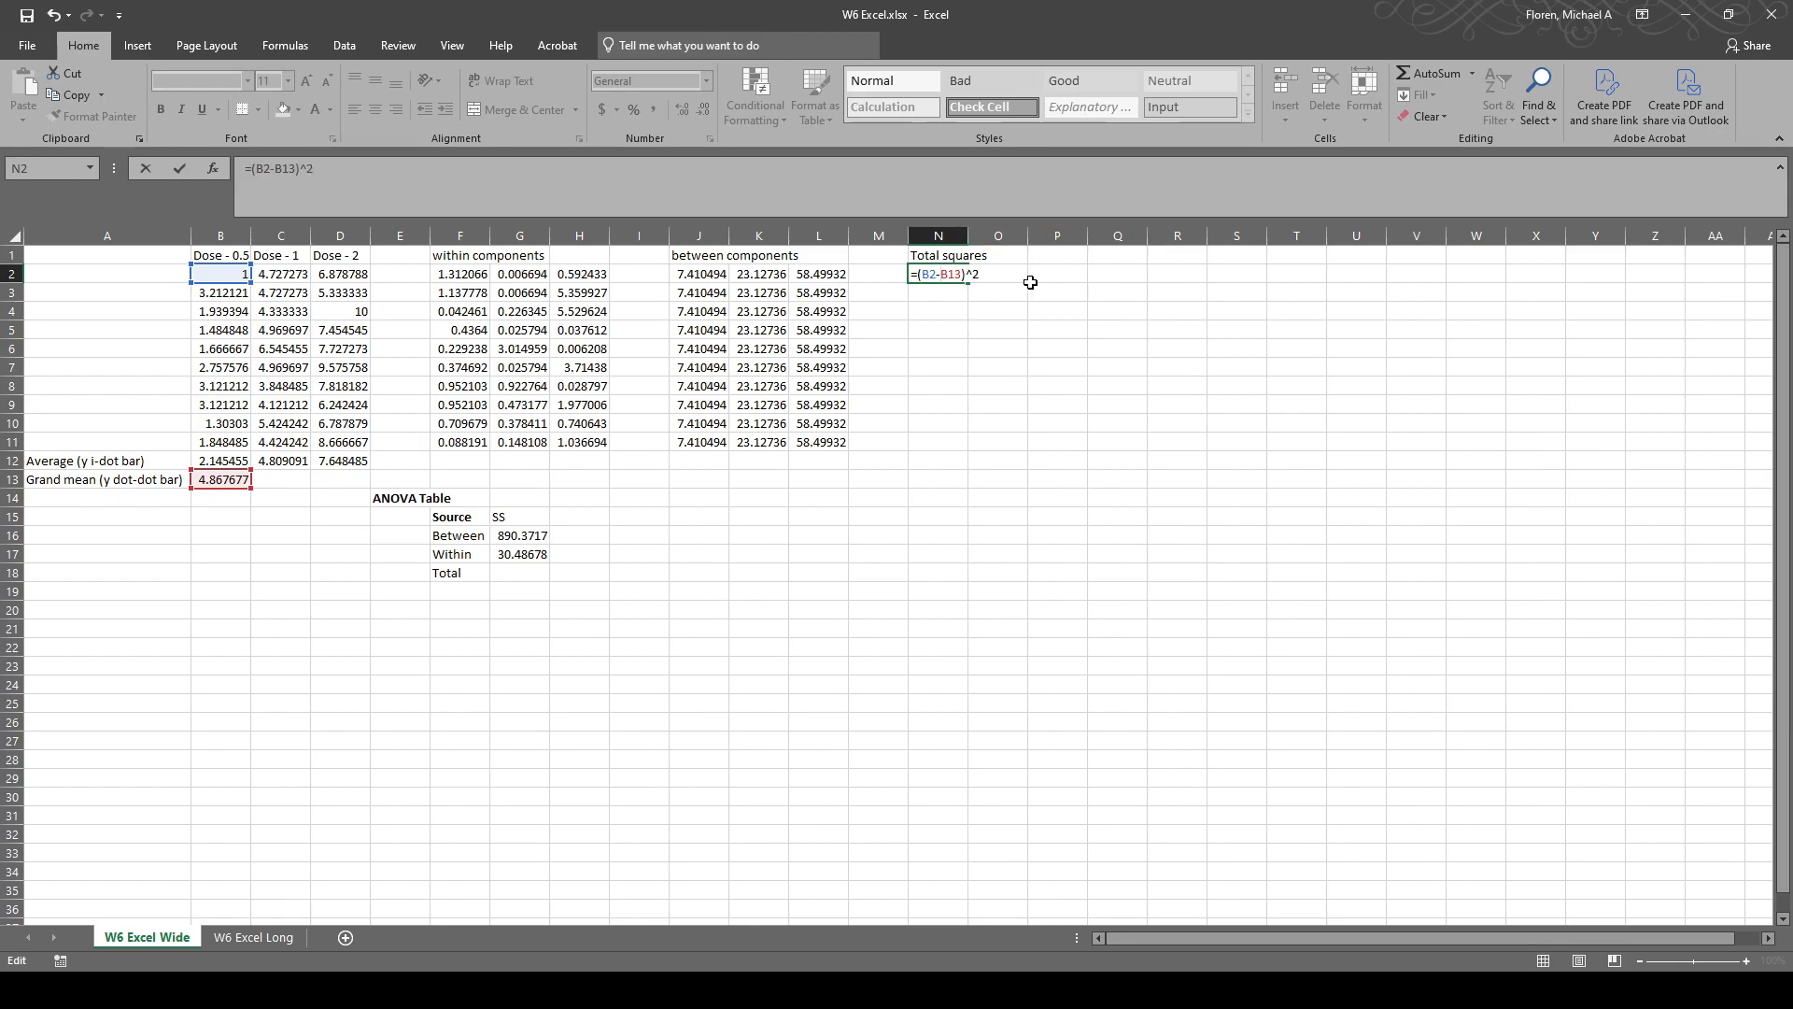
{"action": "type", "text": "$B$"}
{"action": "key", "text": "ctrl+Return"}
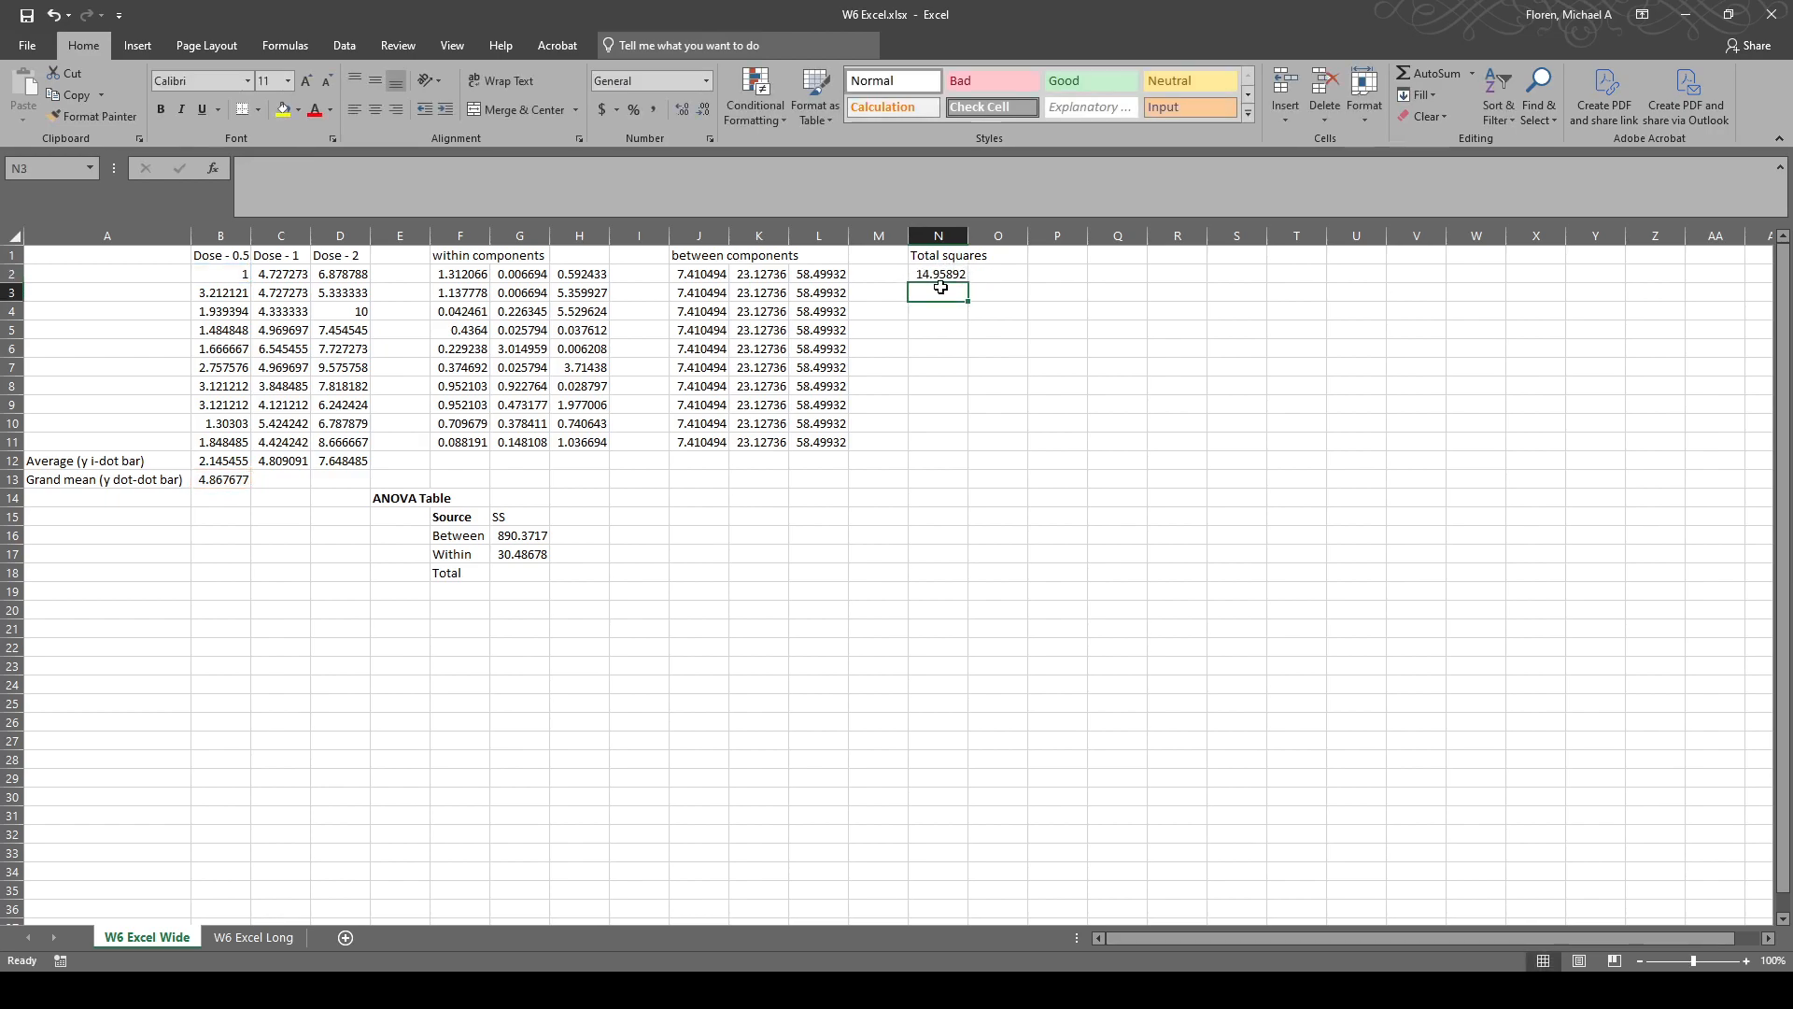
{"action": "left_click_drag", "start_coordinate": [970, 293], "coordinate": [1086, 450]}
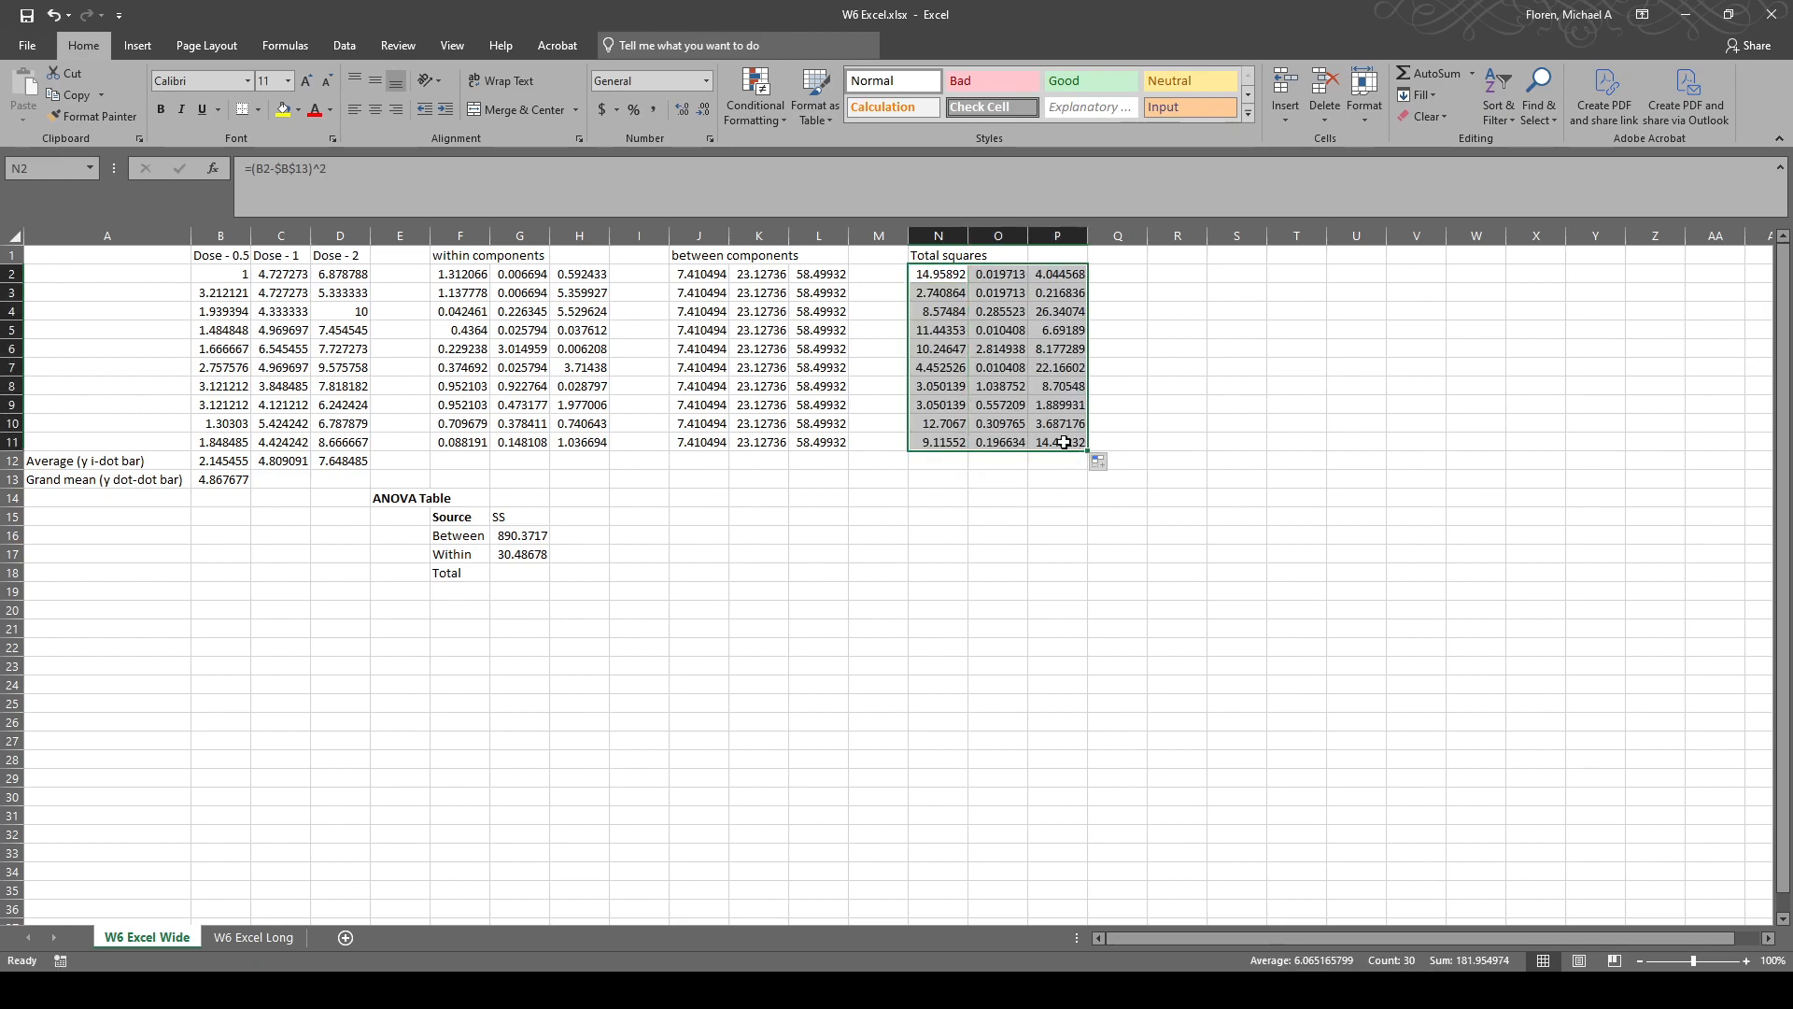
Enter =SUM(N2:P11) in G18 as the Total sum of squares.
{"action": "left_click", "coordinate": [519, 573]}
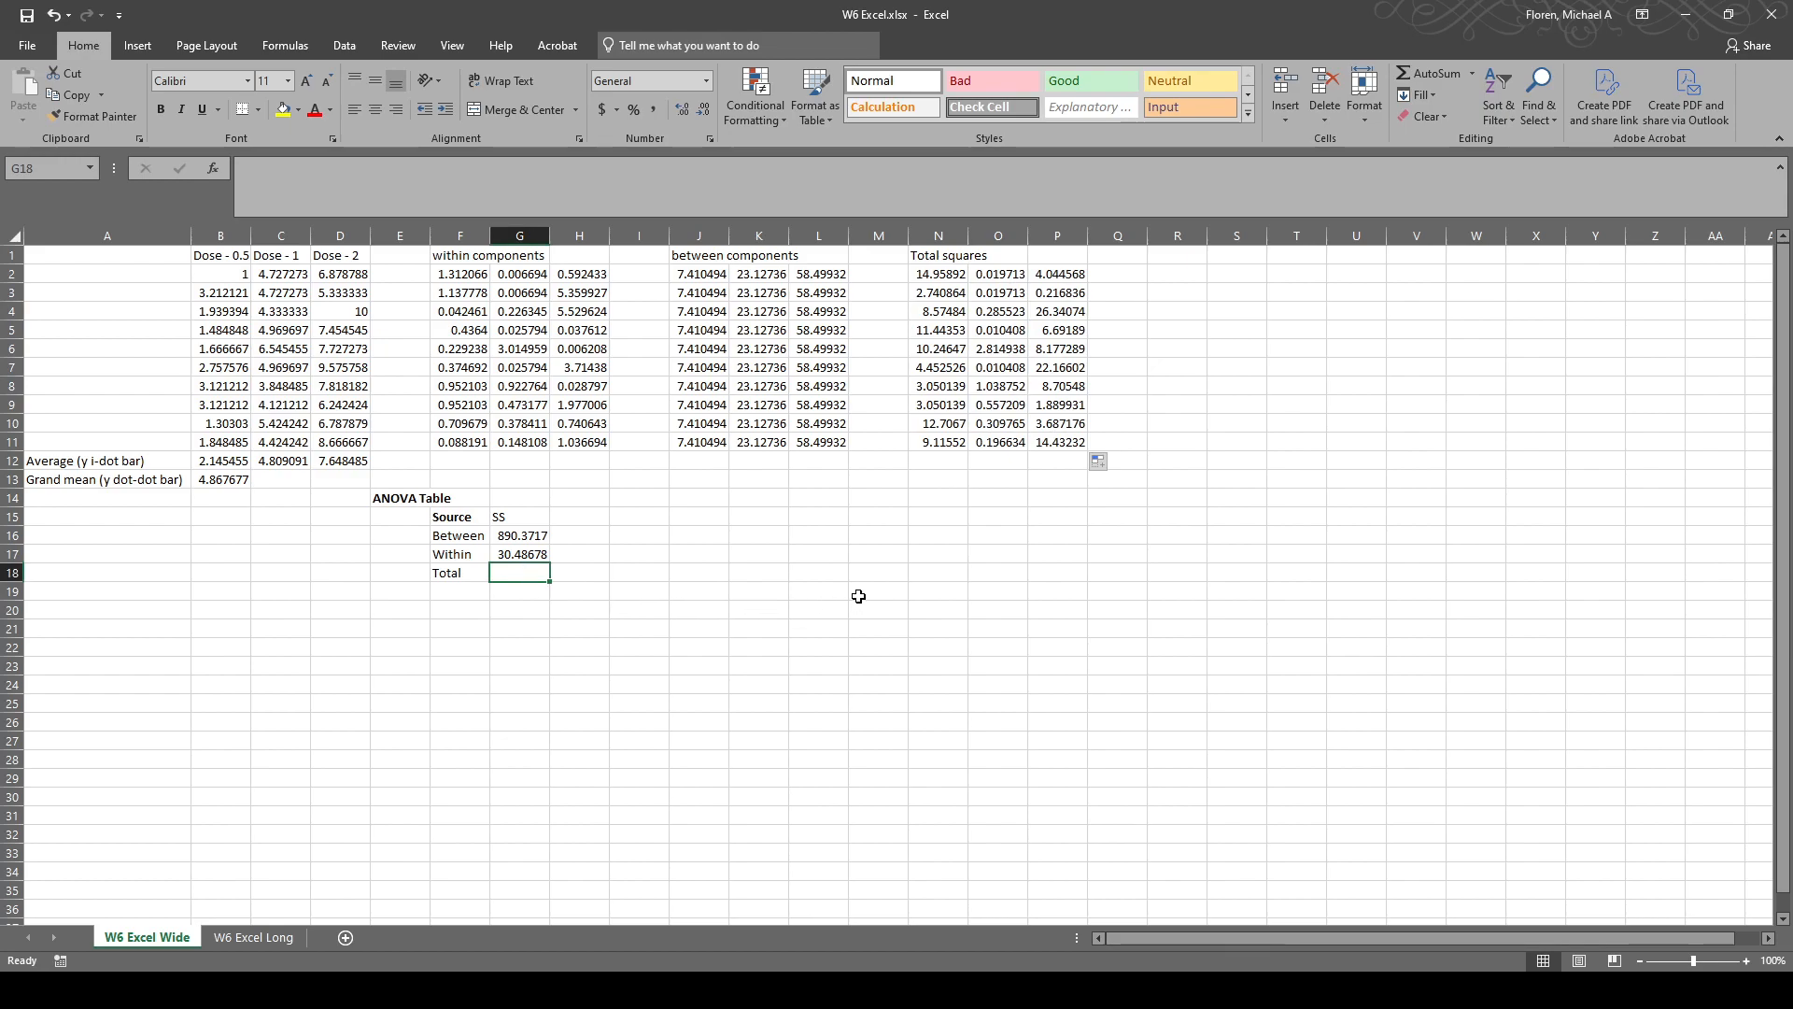
{"action": "type", "text": "=sum("}
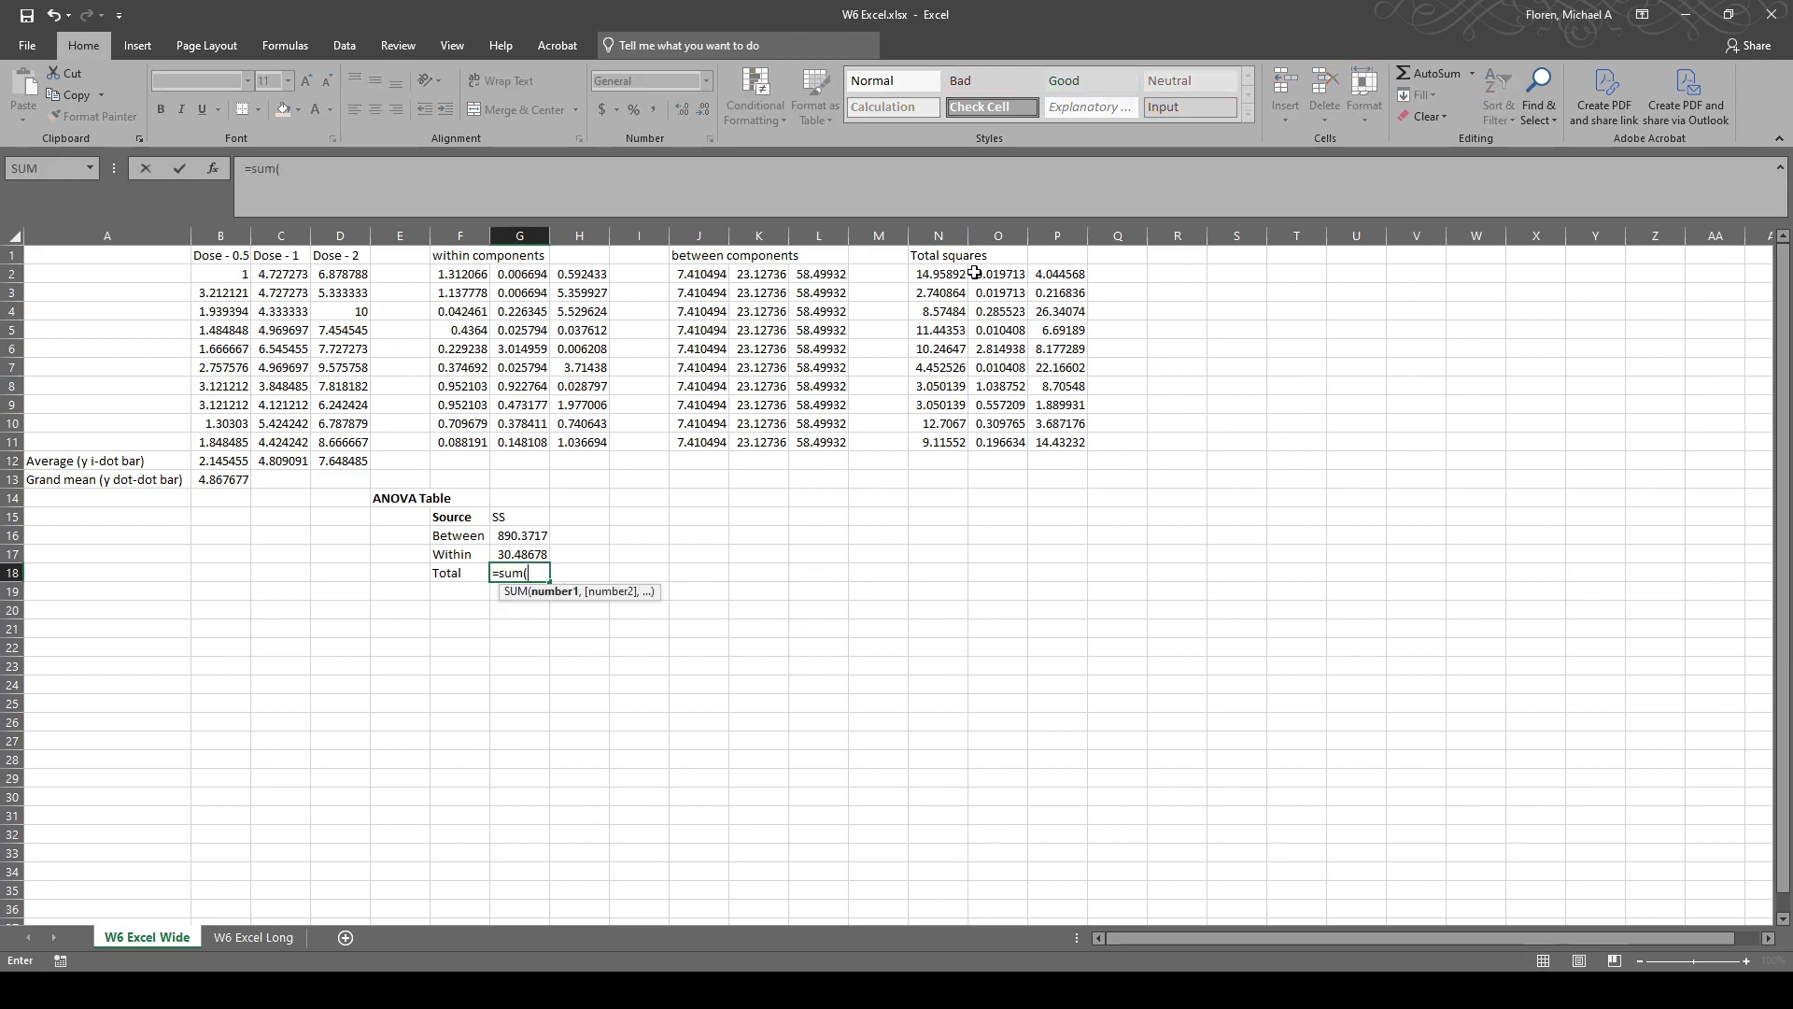
{"action": "left_click_drag", "start_coordinate": [951, 274], "coordinate": [1113, 466]}
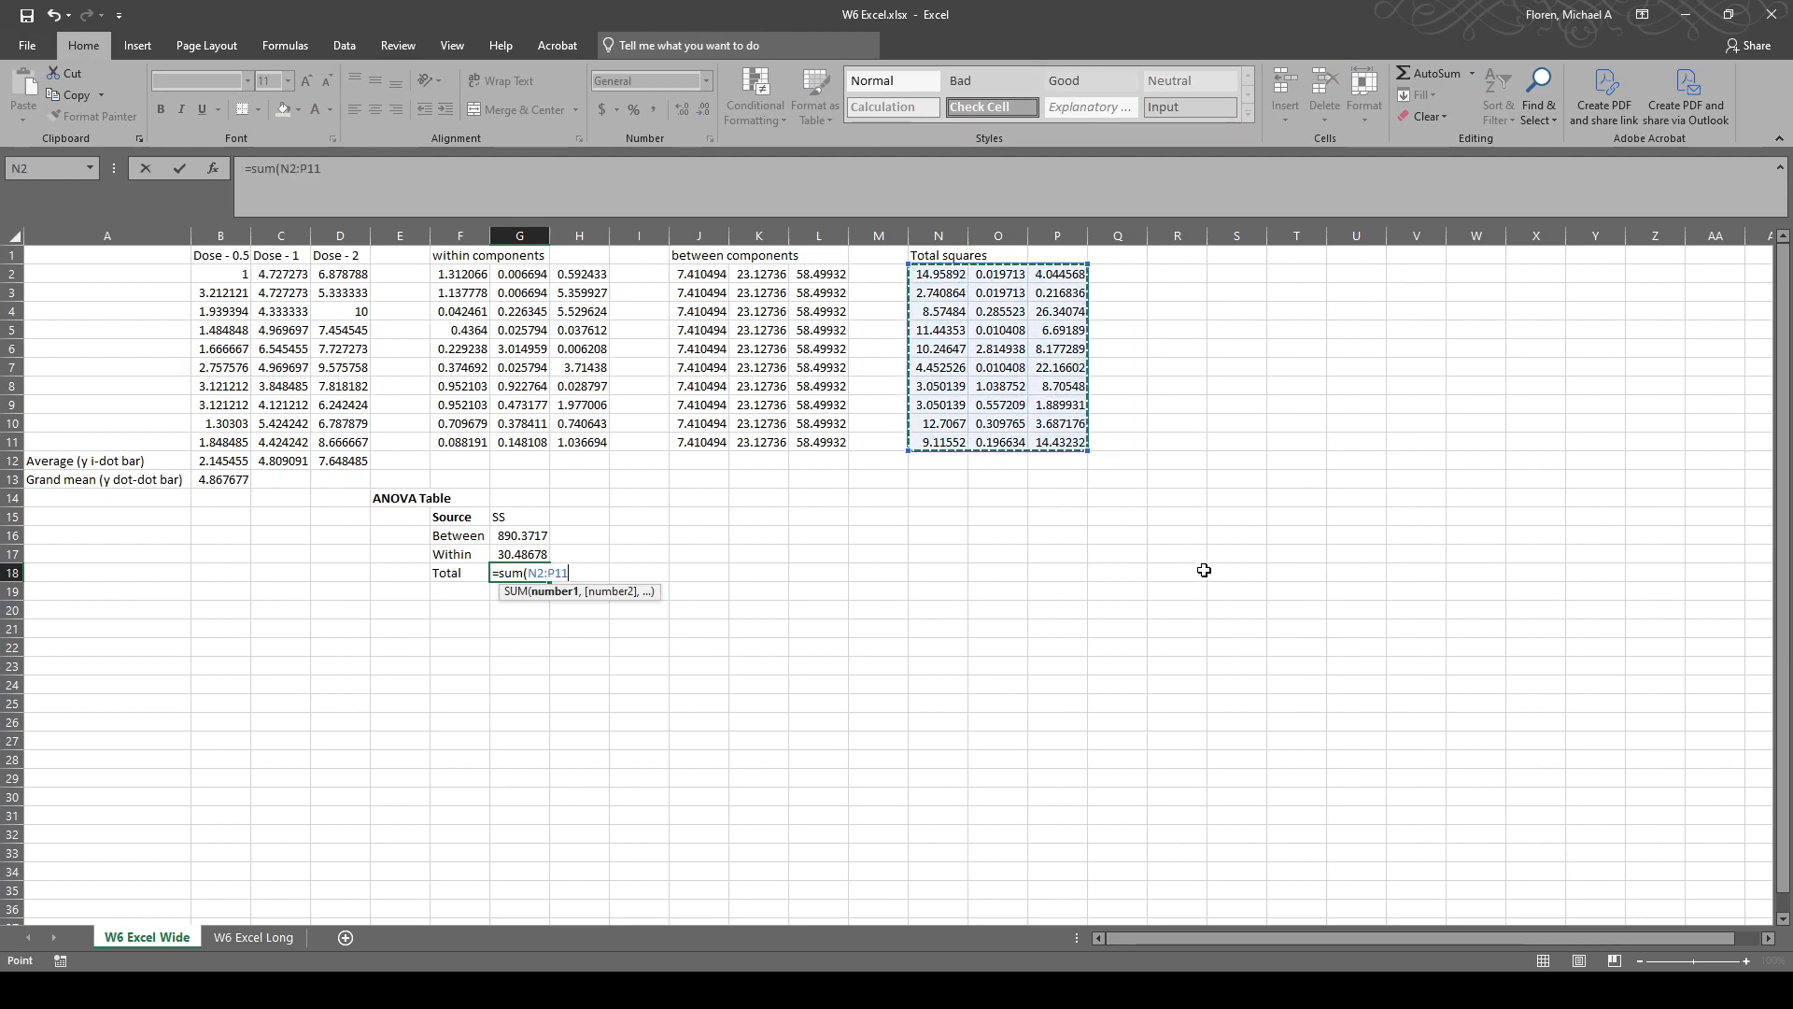
{"action": "type", "text": ")"}
{"action": "key", "text": "Return"}
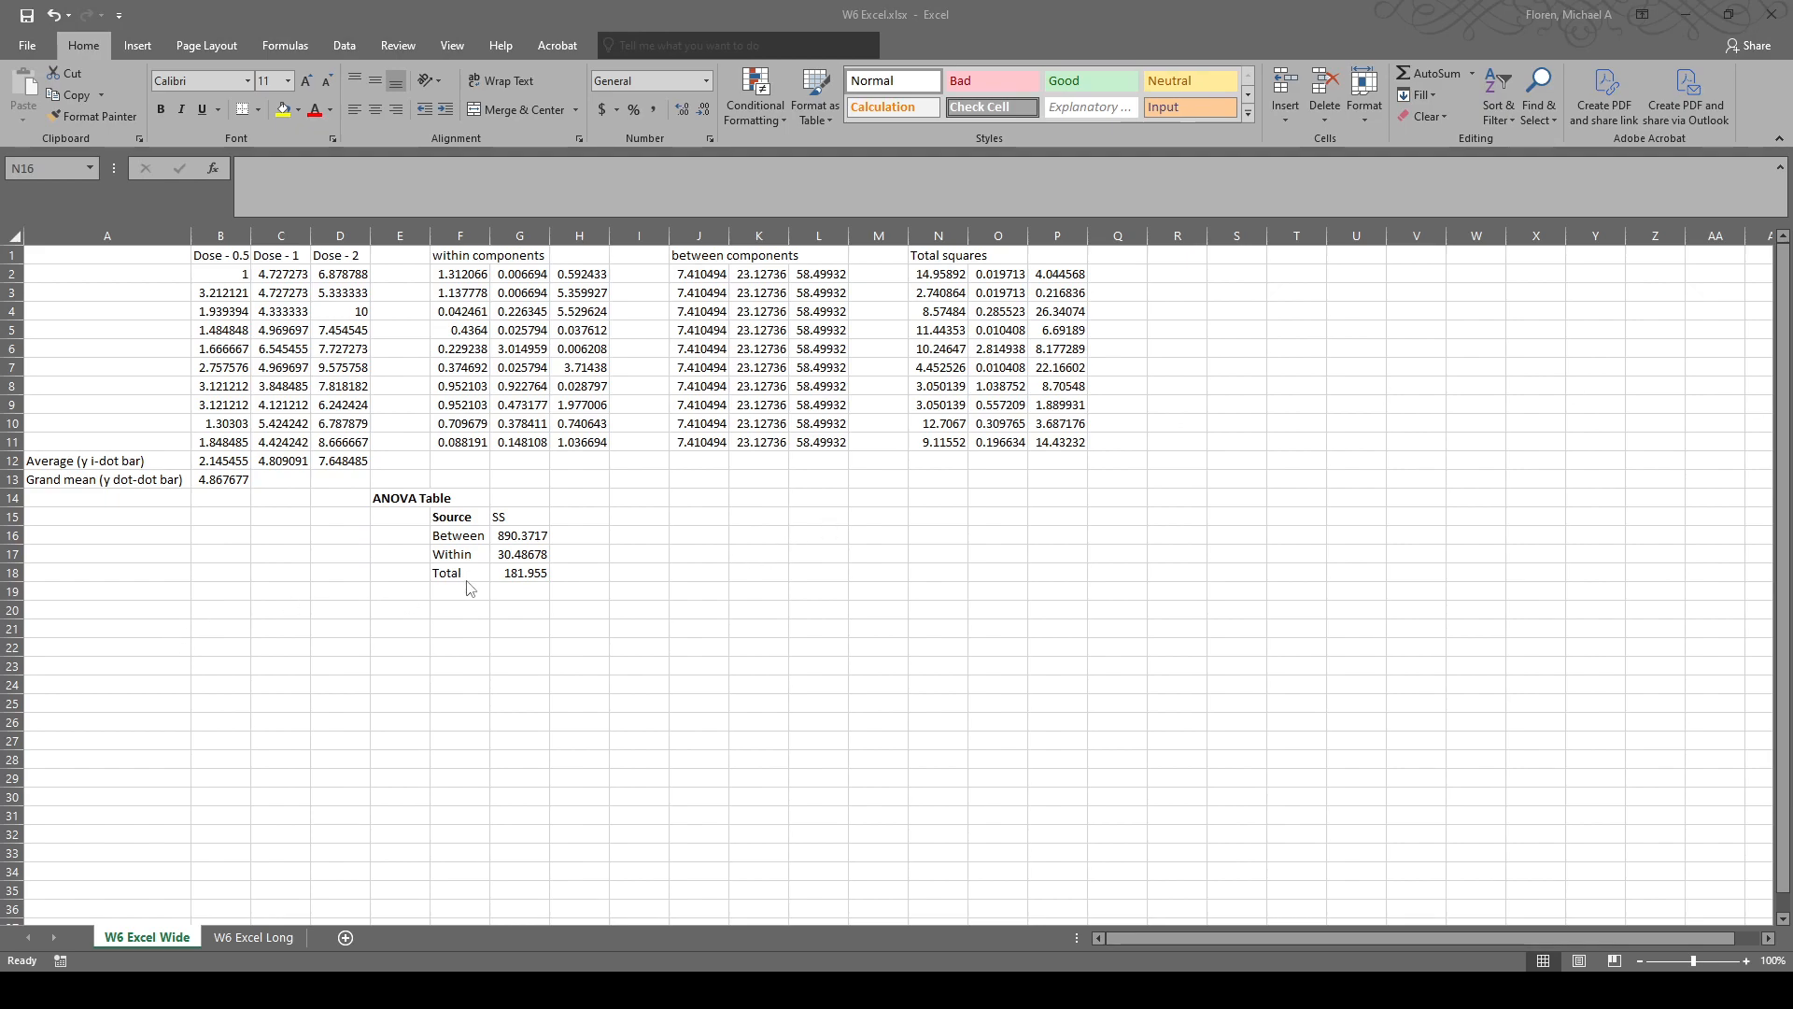
Compare the Between, Within and Total sums of squares in G16:G18 of the ANOVA table.
{"action": "left_click", "coordinate": [521, 535]}
{"action": "left_click", "coordinate": [532, 575]}
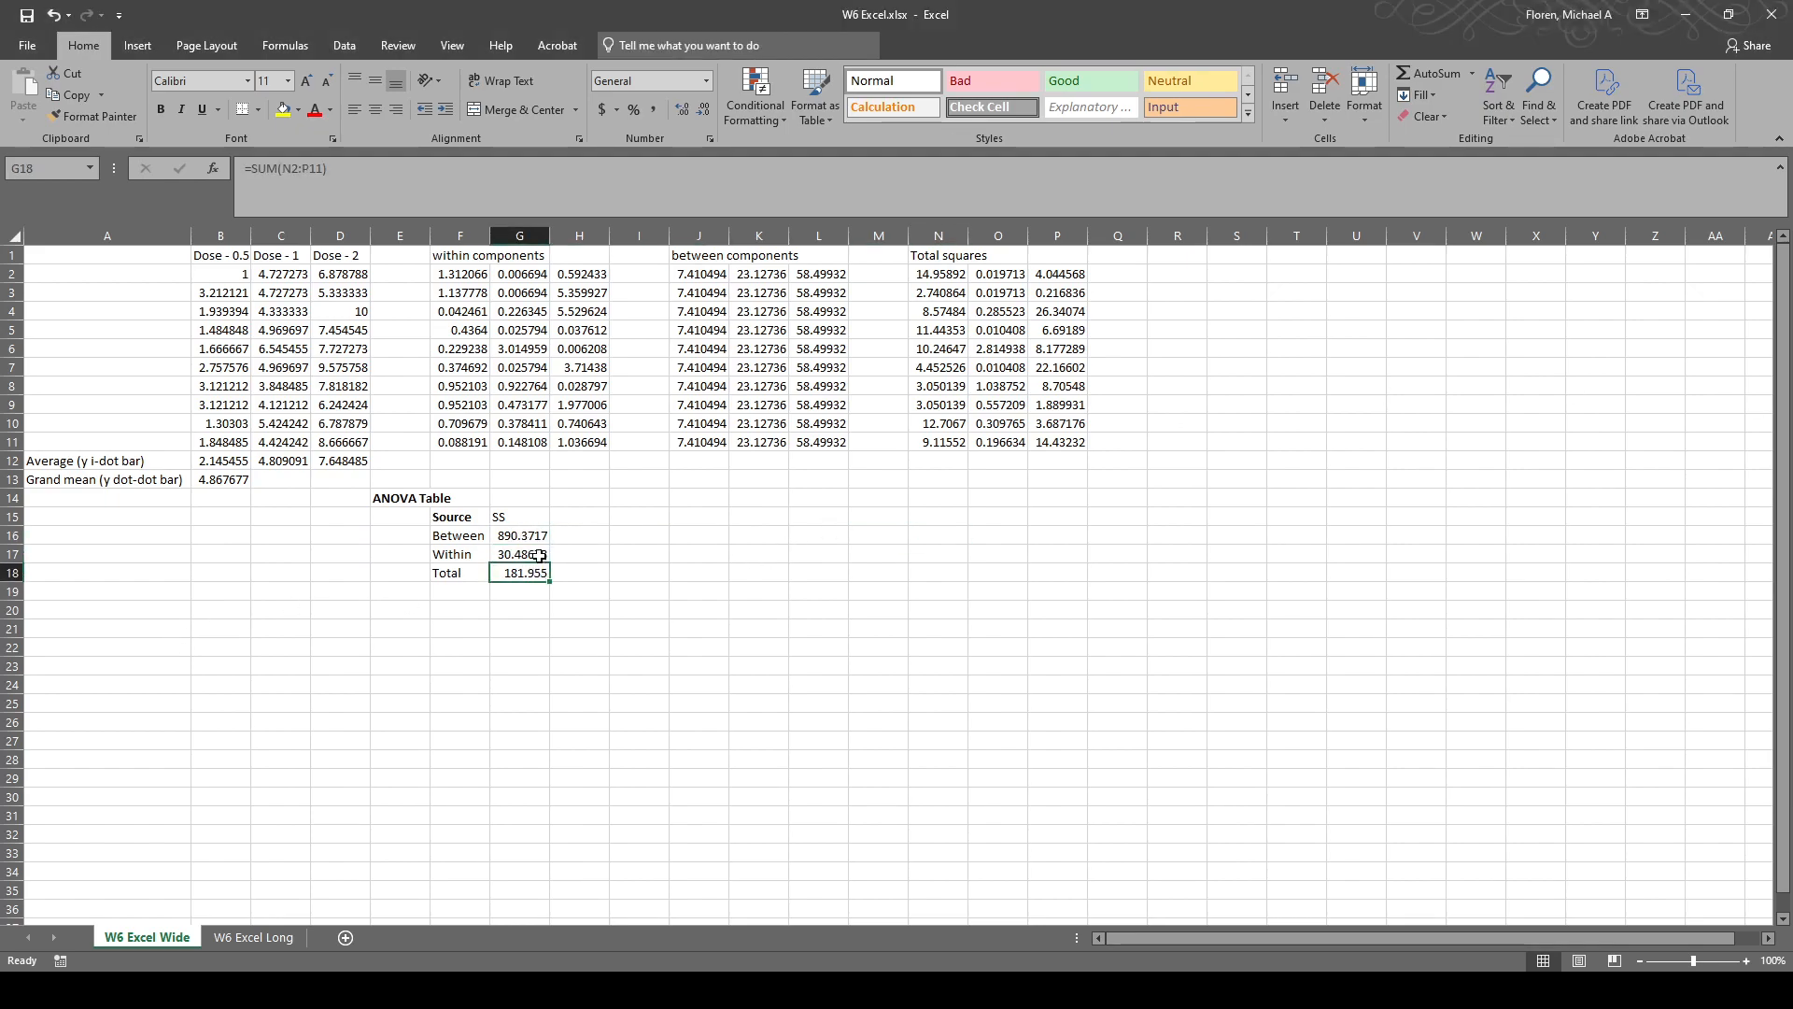
{"action": "left_click_drag", "start_coordinate": [539, 554], "coordinate": [536, 535]}
{"action": "left_click", "coordinate": [524, 575]}
{"action": "left_click", "coordinate": [537, 554]}
{"action": "left_click", "coordinate": [537, 535]}
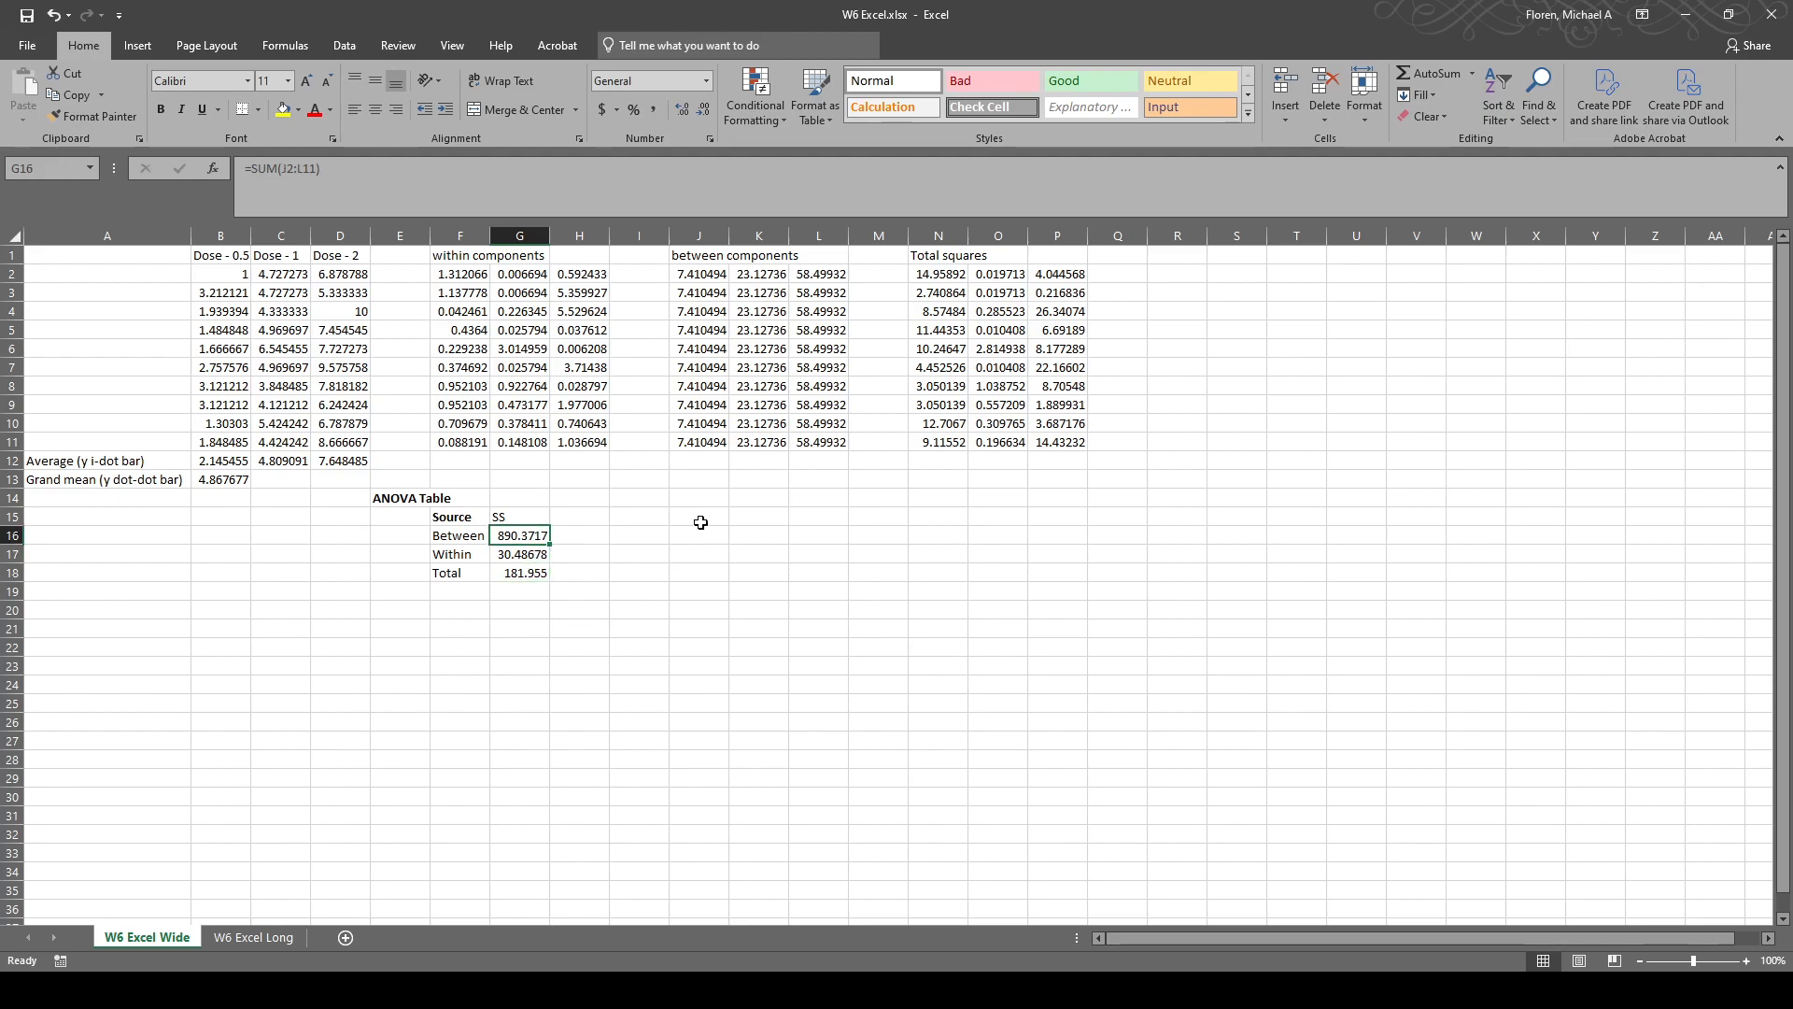
Inspect the between component formulas in columns J and K, checking which average and grand mean cells they reference.
{"action": "left_click", "coordinate": [705, 277]}
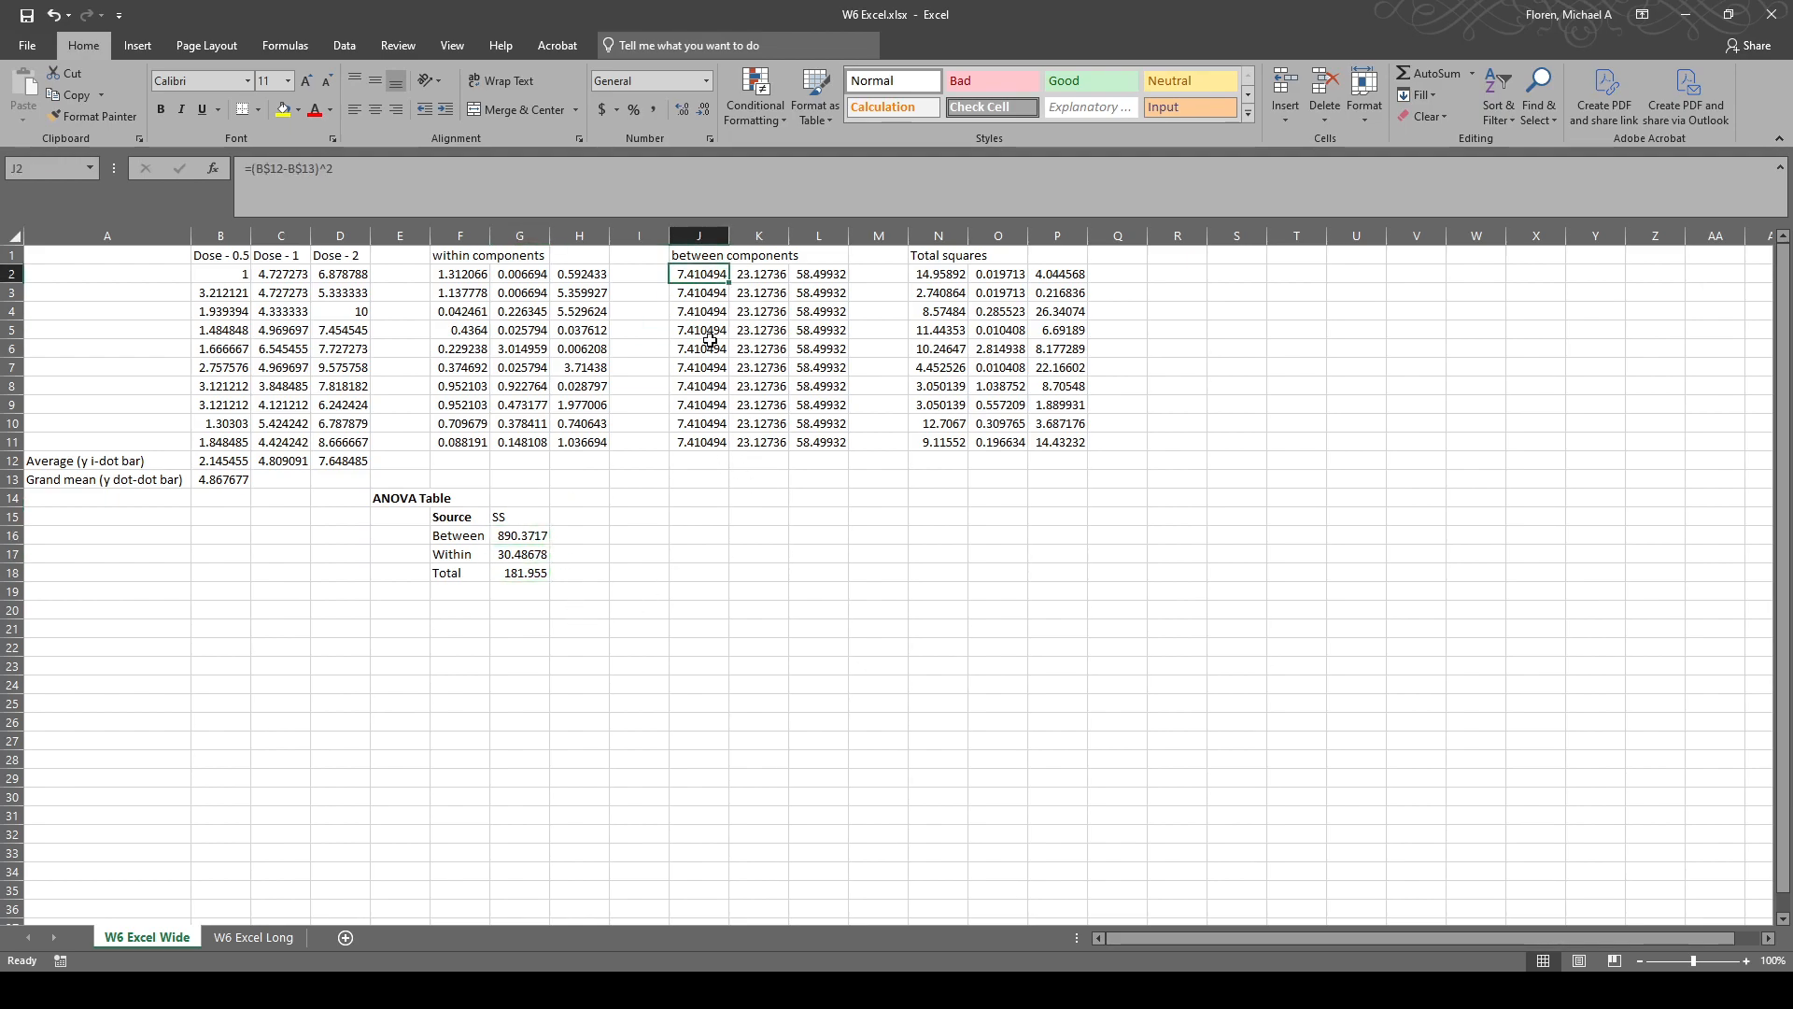
{"action": "key", "text": "F2"}
{"action": "left_click", "coordinate": [695, 384]}
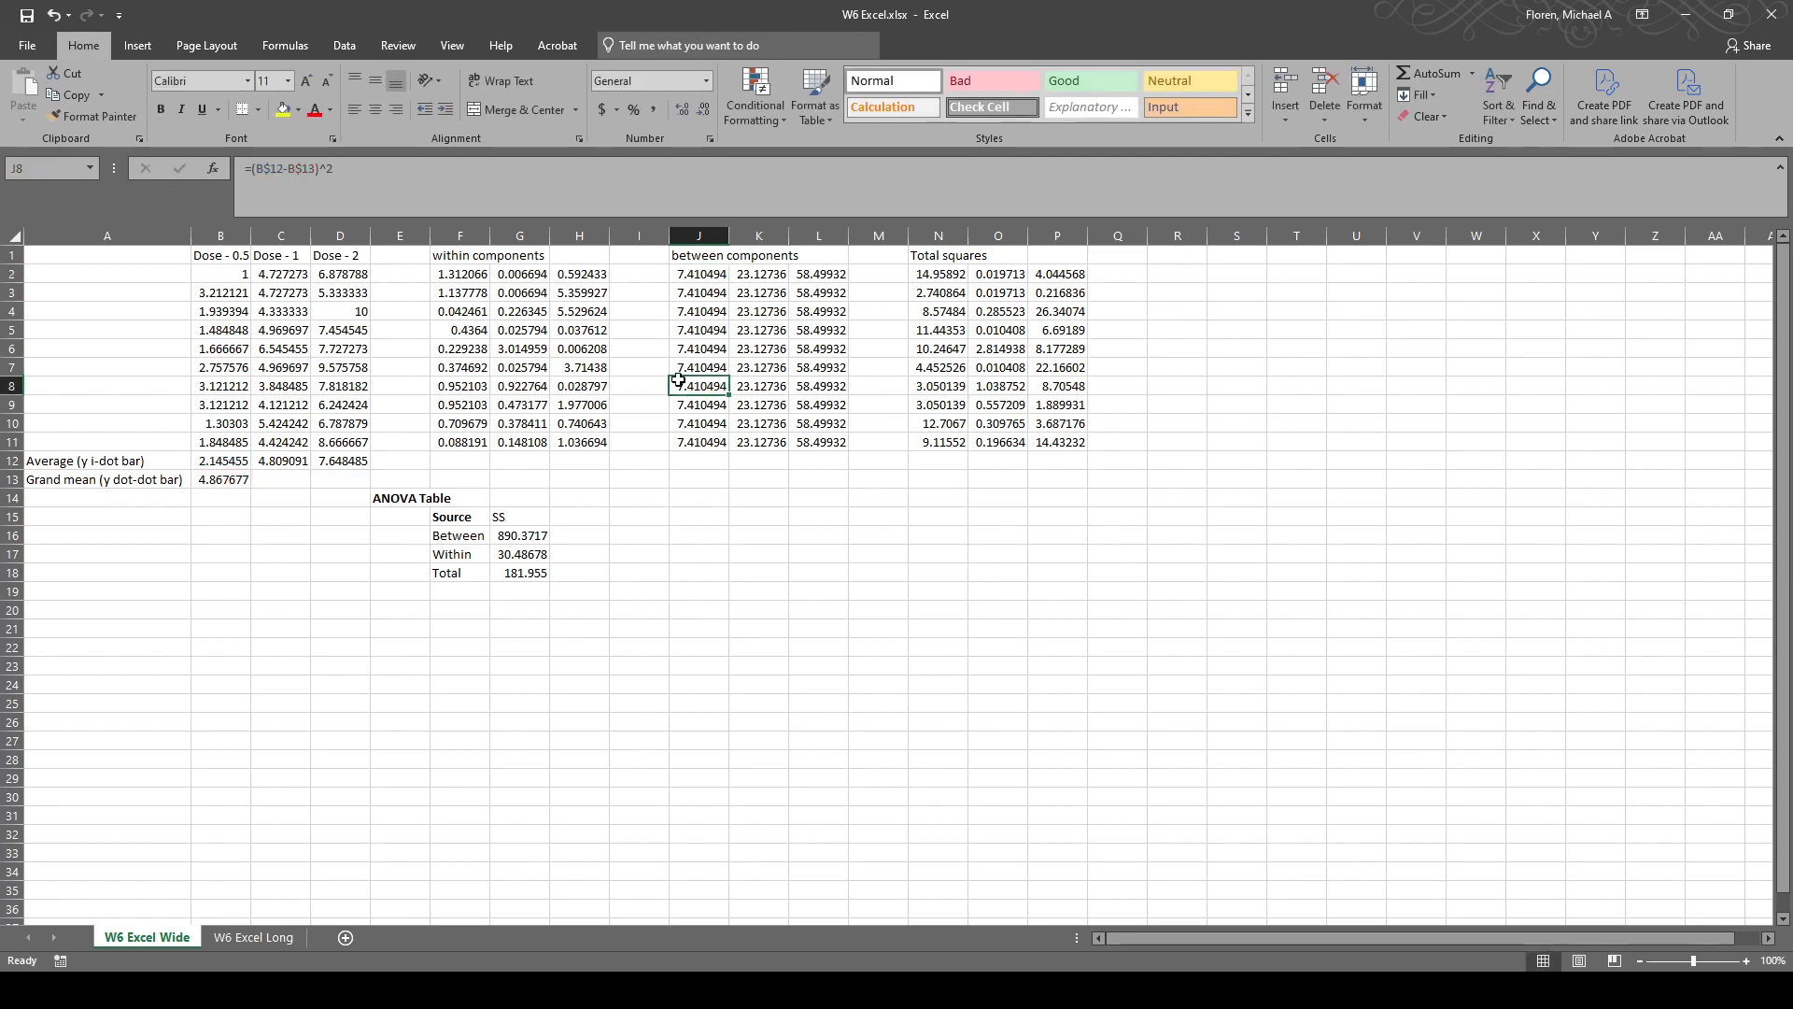
{"action": "key", "text": "F2"}
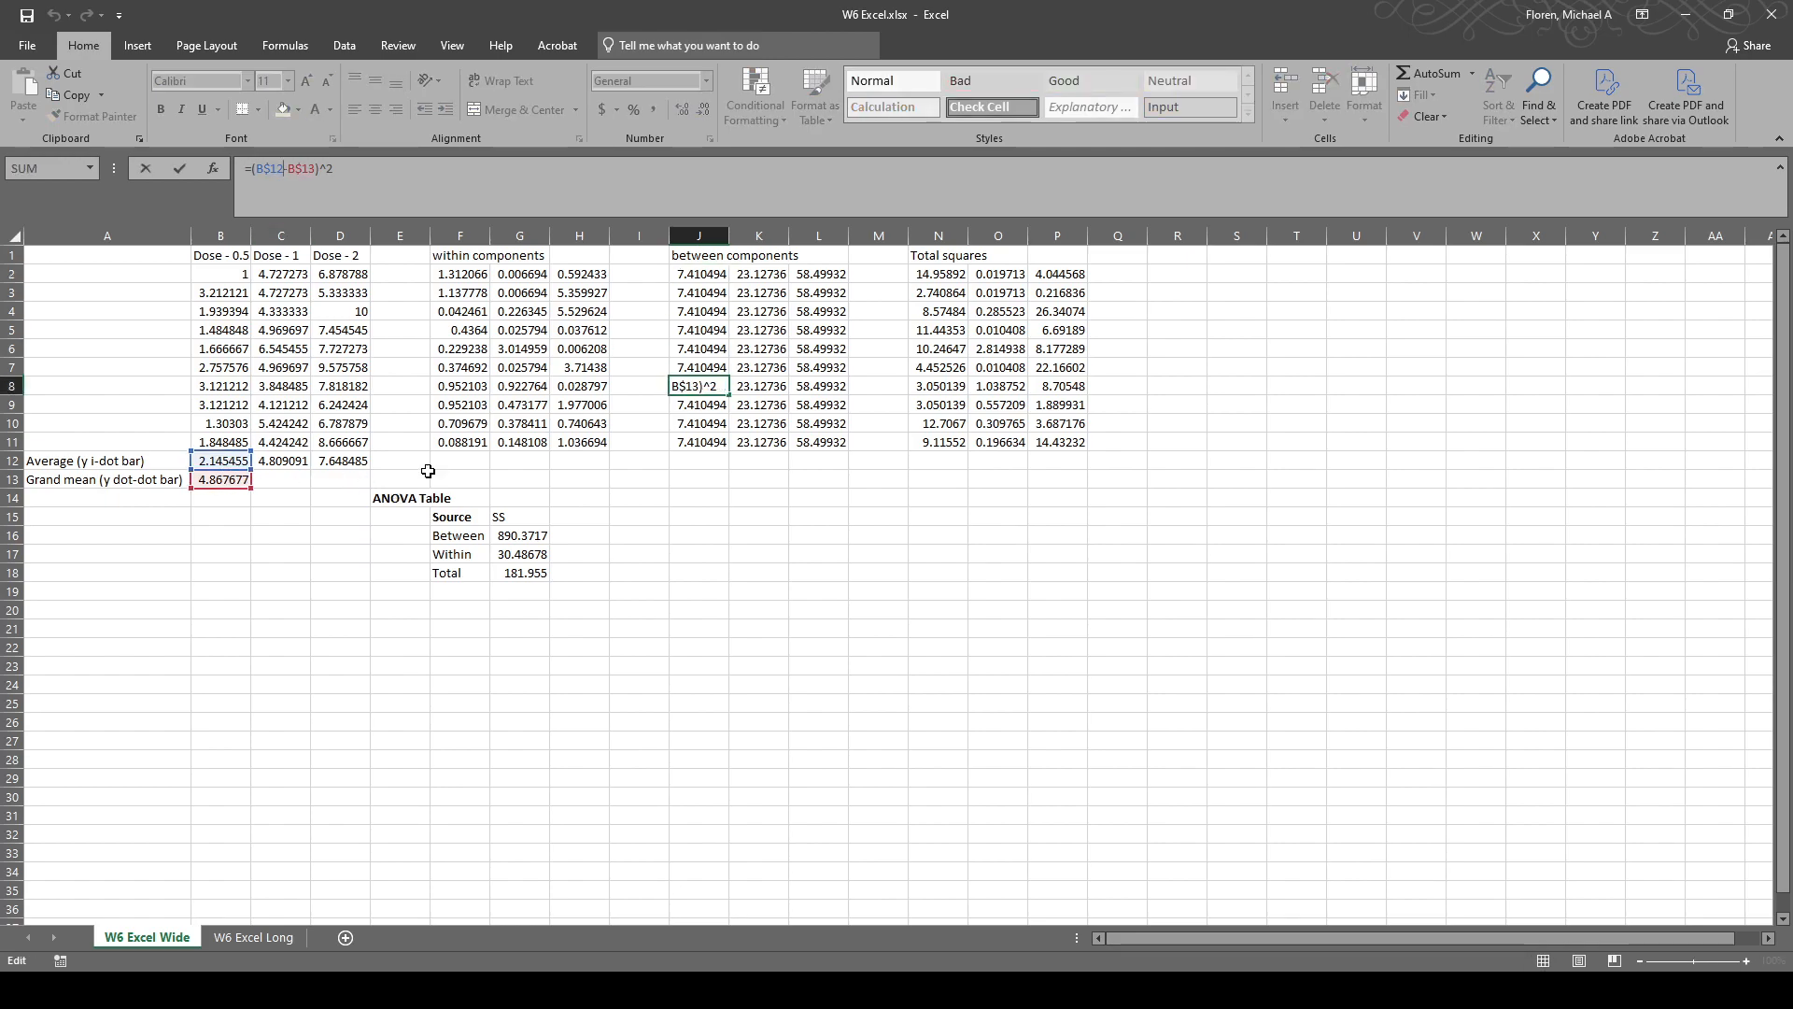
{"action": "left_click", "coordinate": [744, 355]}
{"action": "key", "text": "F2"}
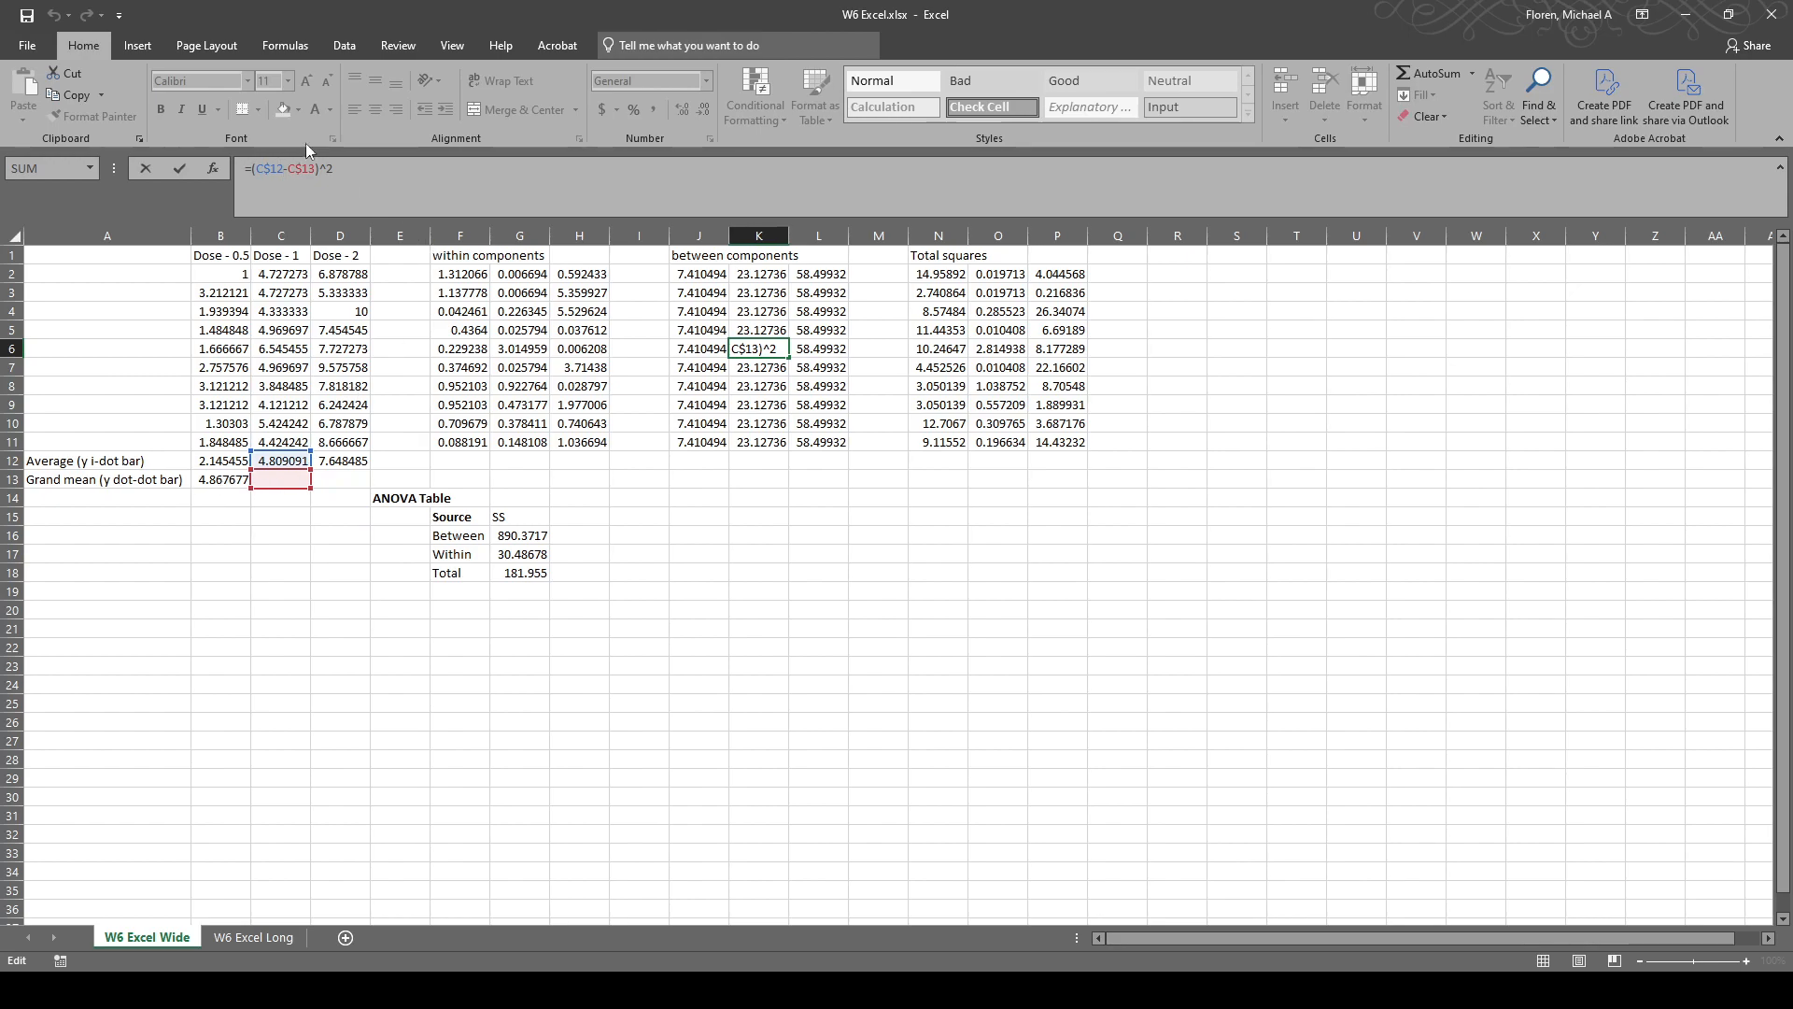
{"action": "left_click", "coordinate": [705, 290]}
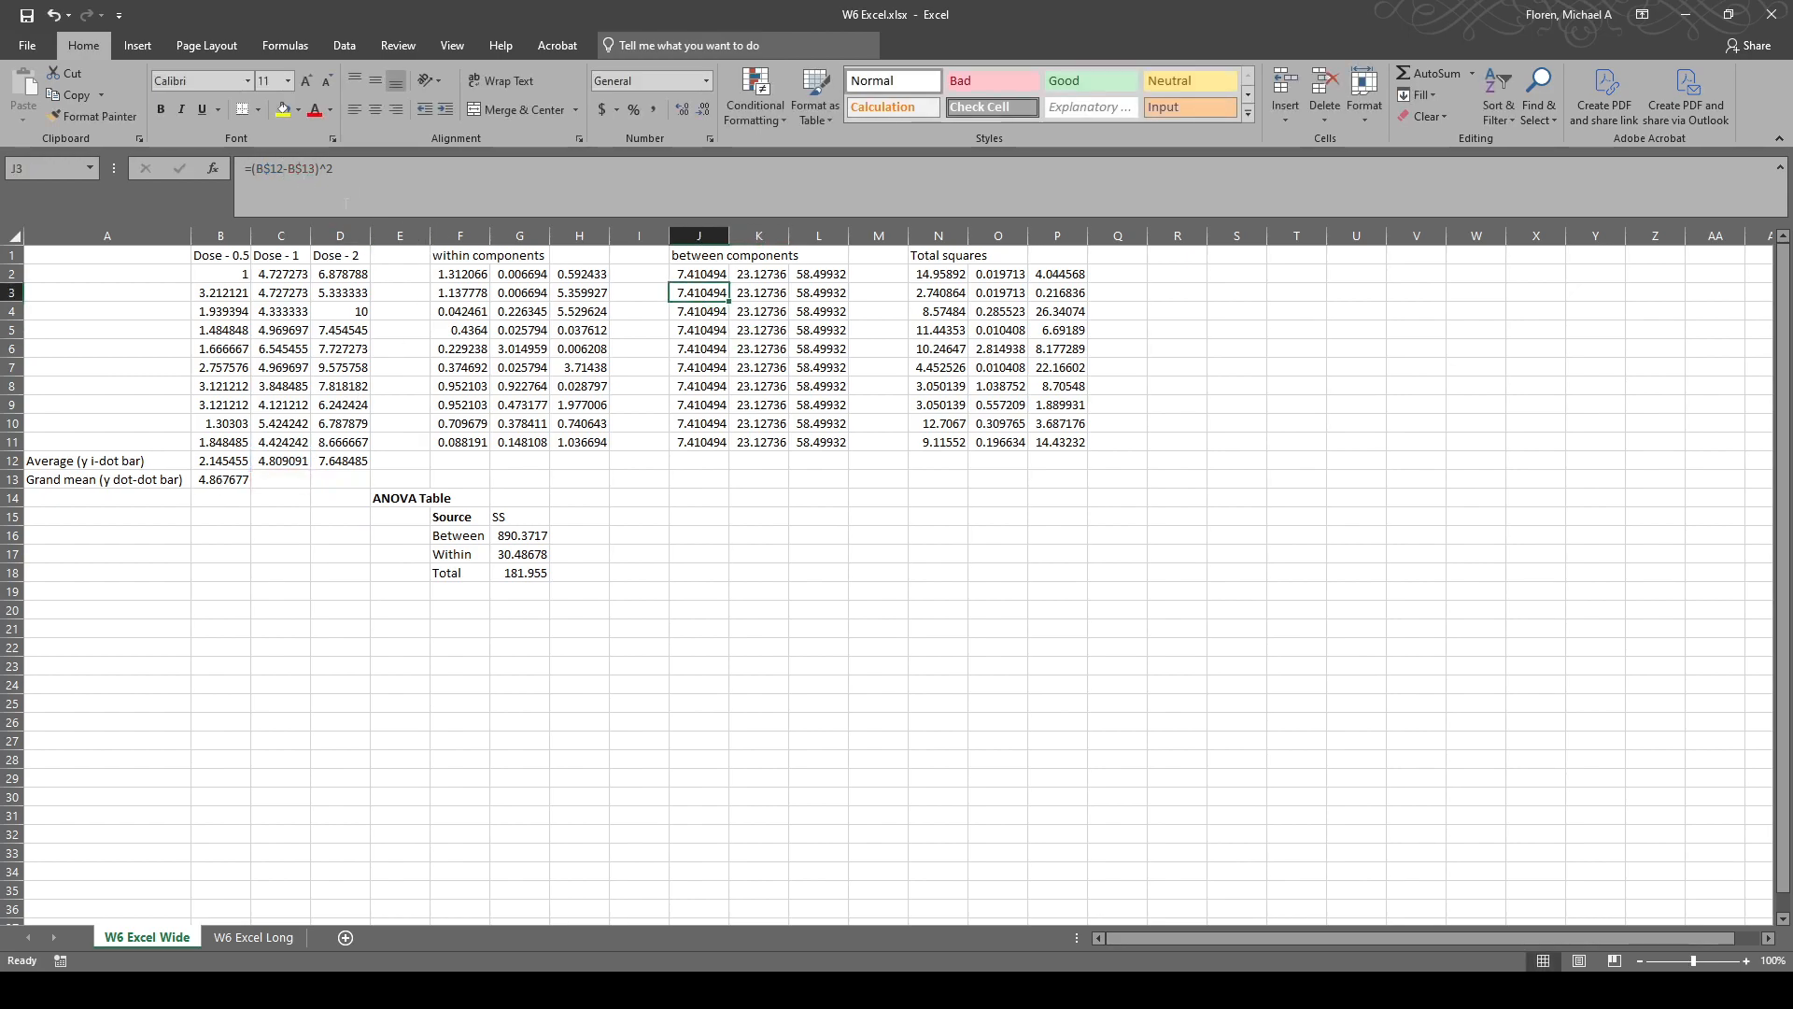
Correct the between component formula in K2 to =(C$12-B$13)^2 and fill it down through K11.
{"action": "left_click", "coordinate": [708, 276]}
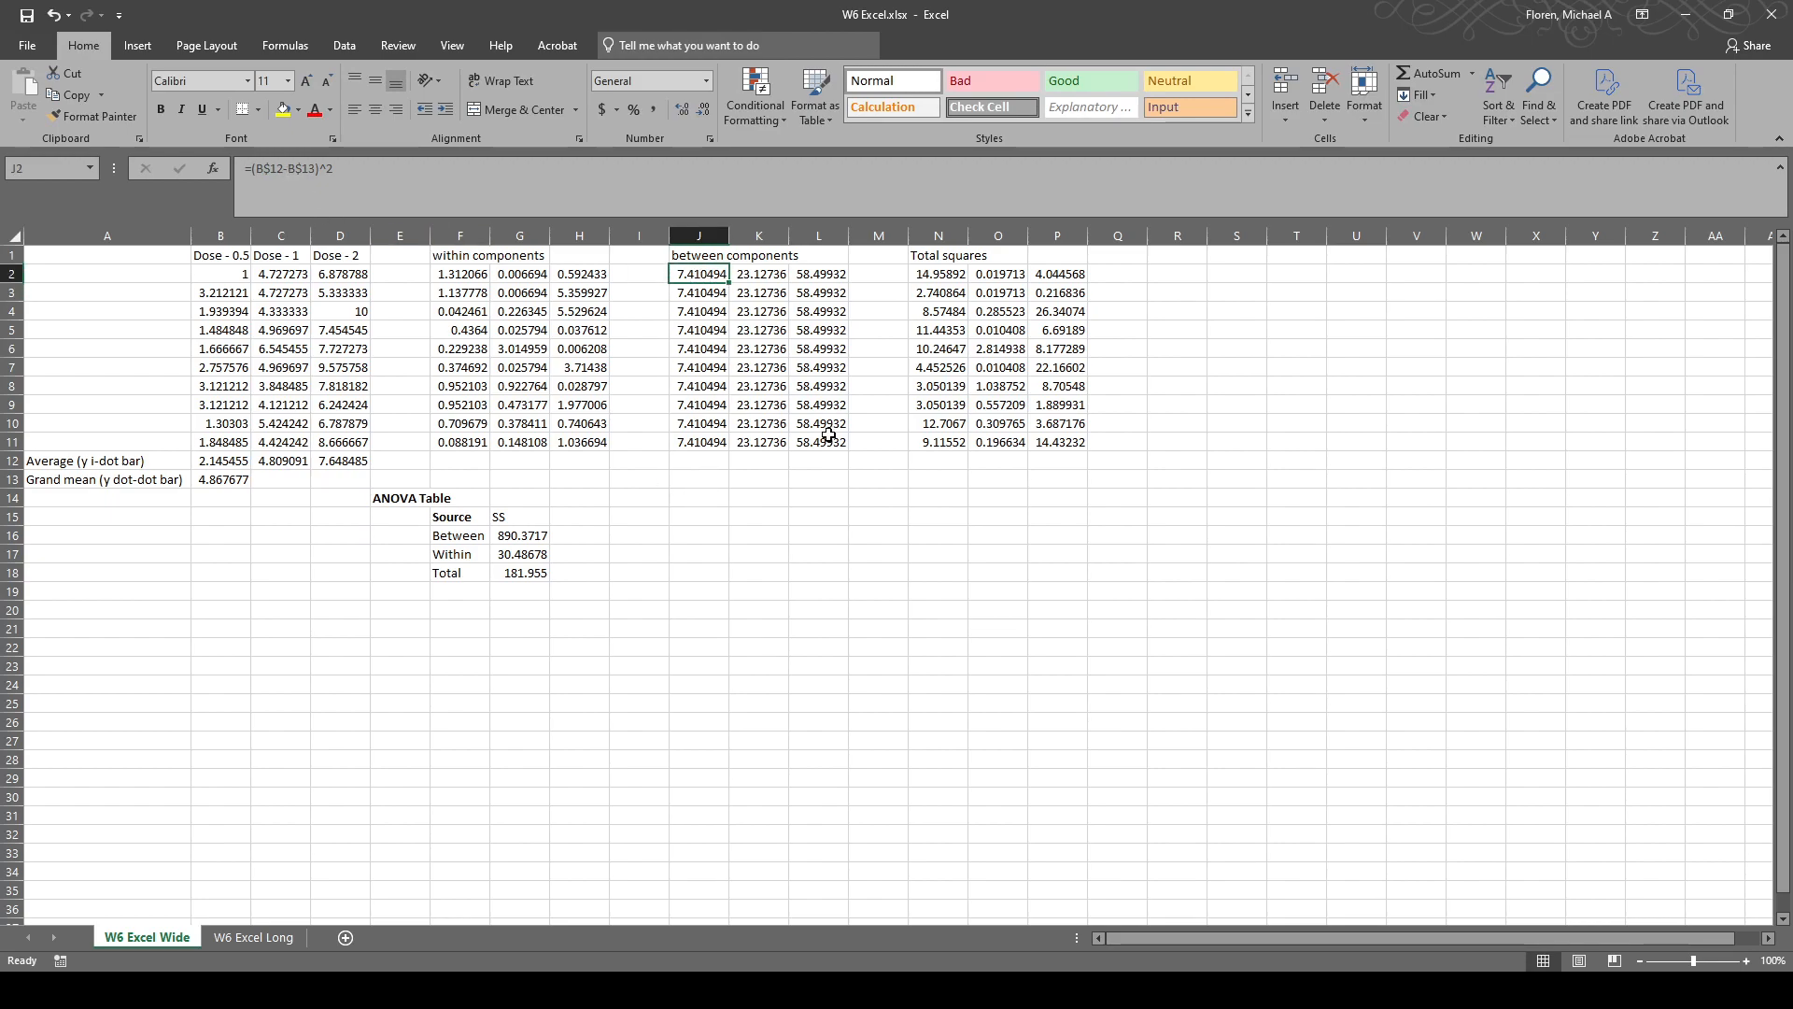
{"action": "left_click", "coordinate": [763, 277]}
{"action": "left_click", "coordinate": [326, 185]}
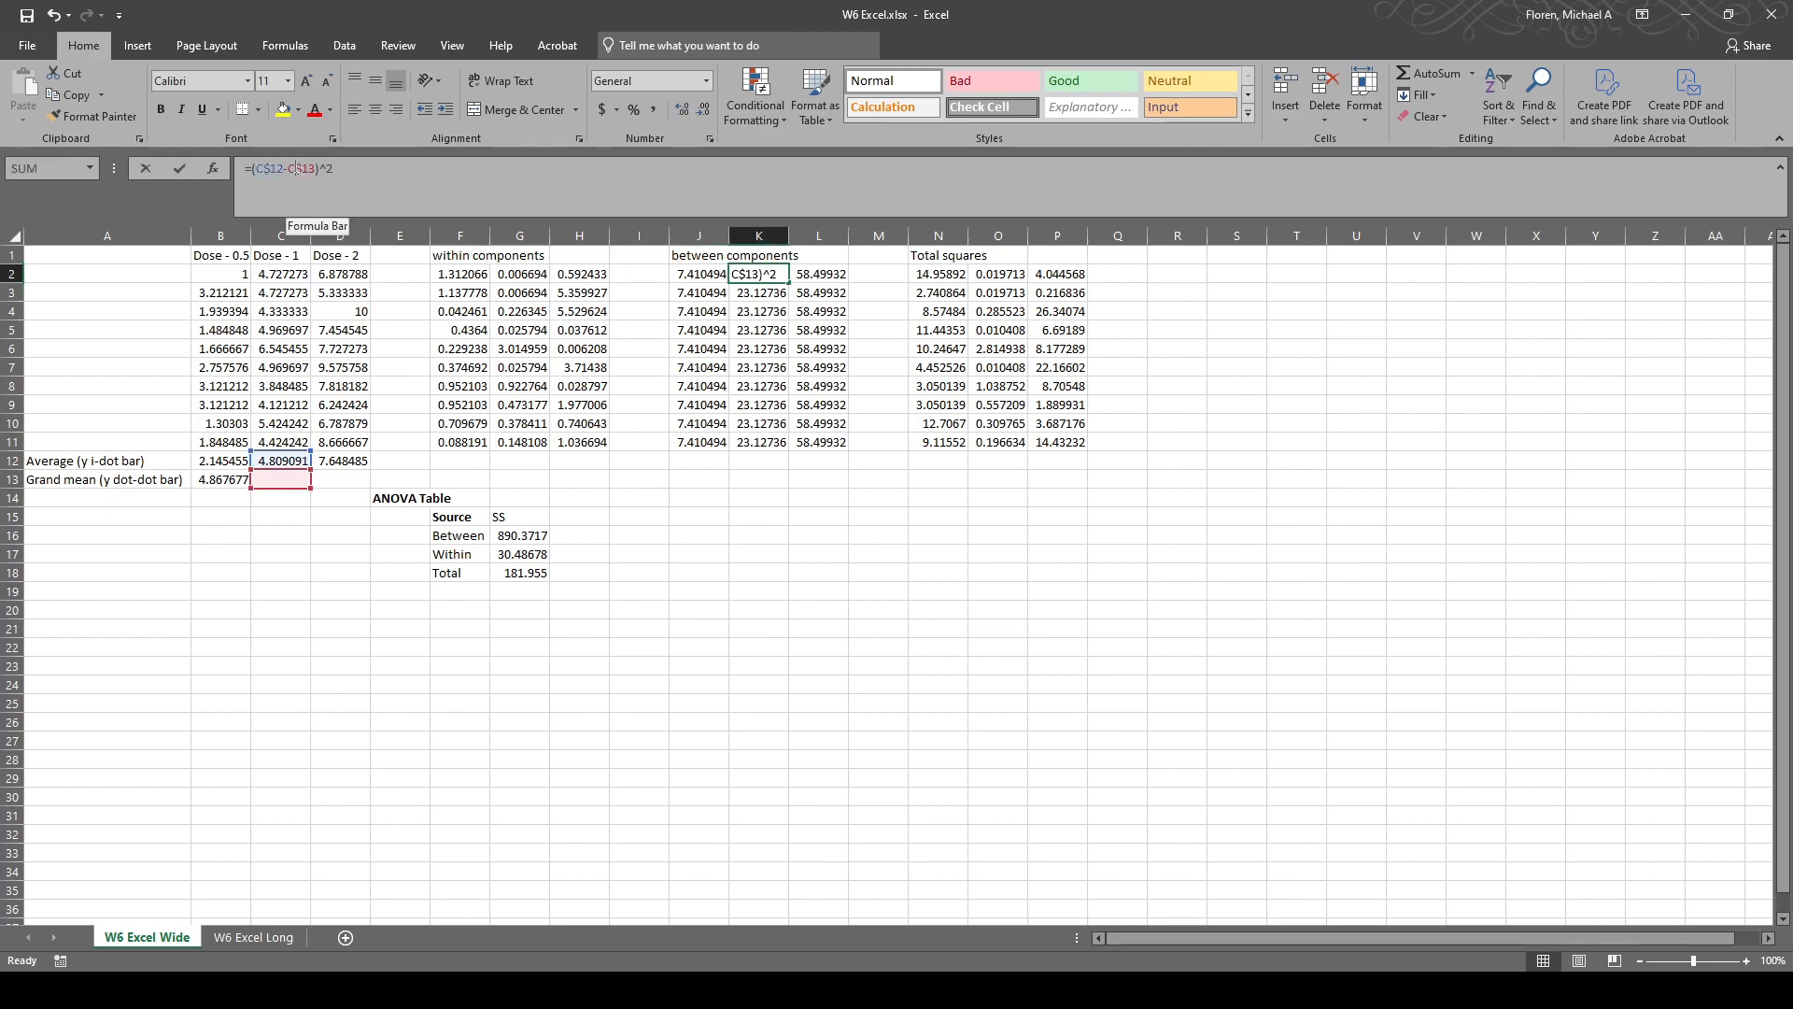
{"action": "key", "text": "BackSpace"}
{"action": "type", "text": "B"}
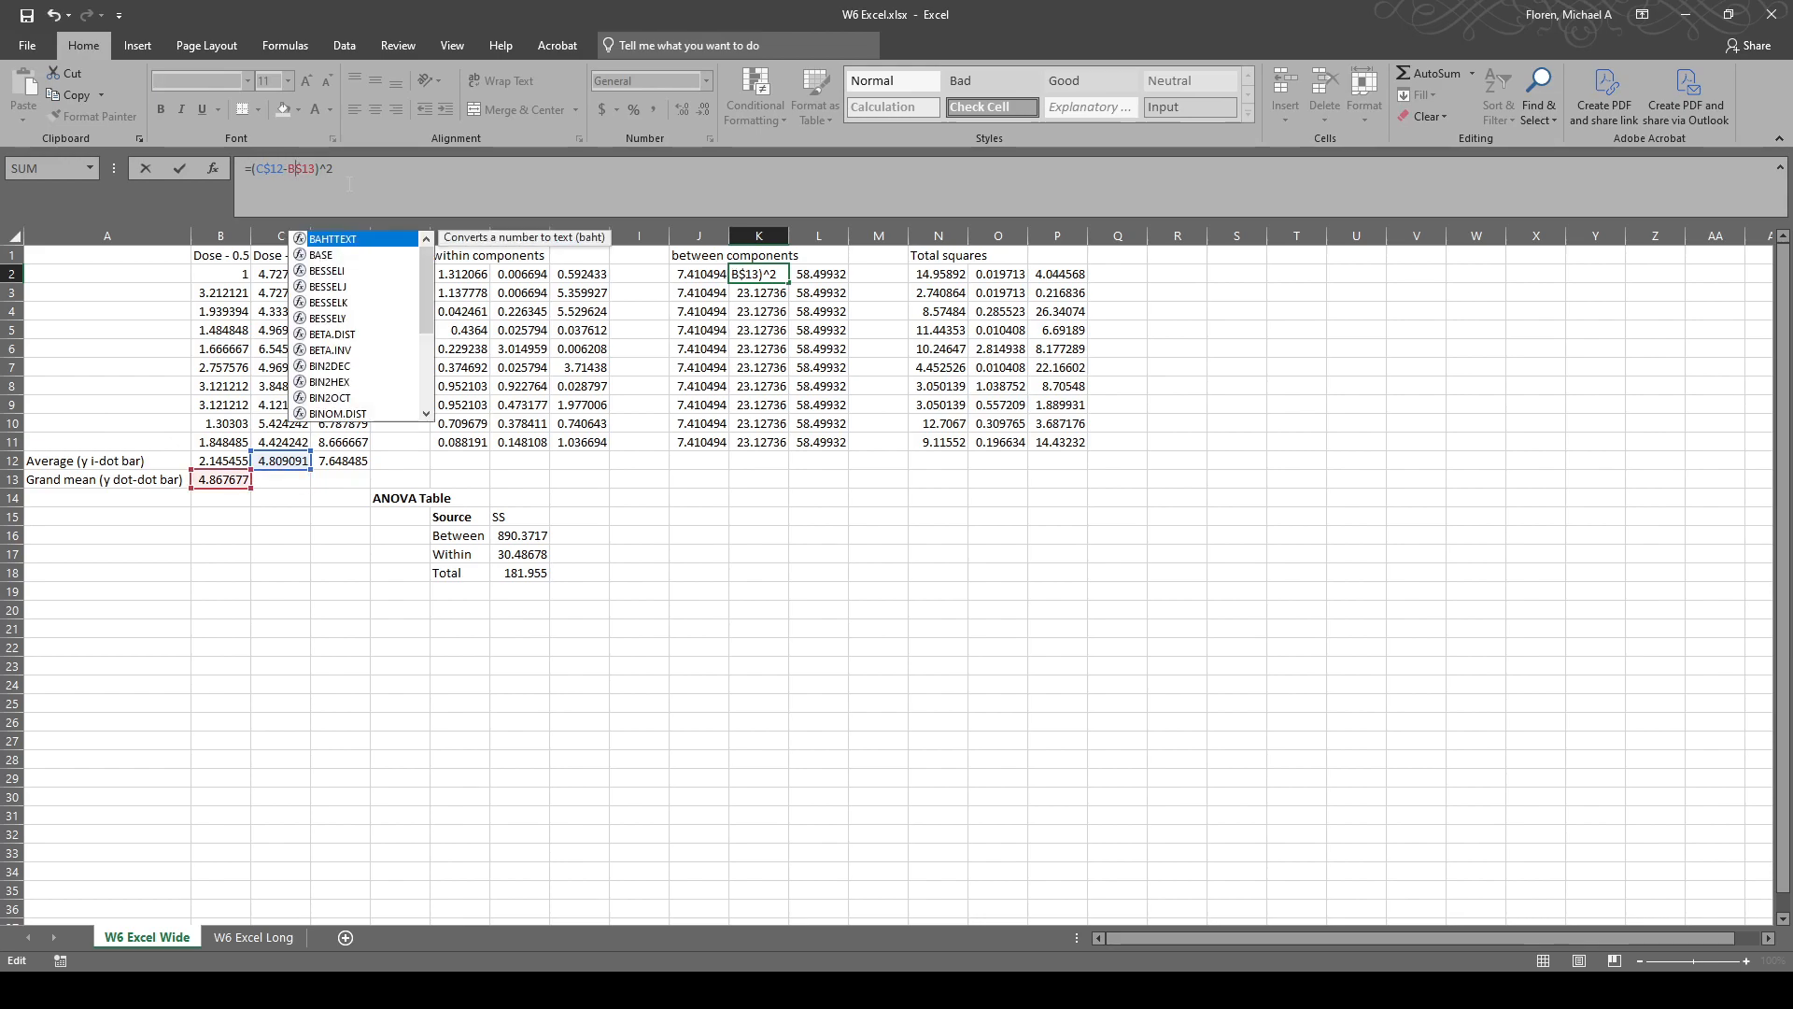
{"action": "key", "text": "Return"}
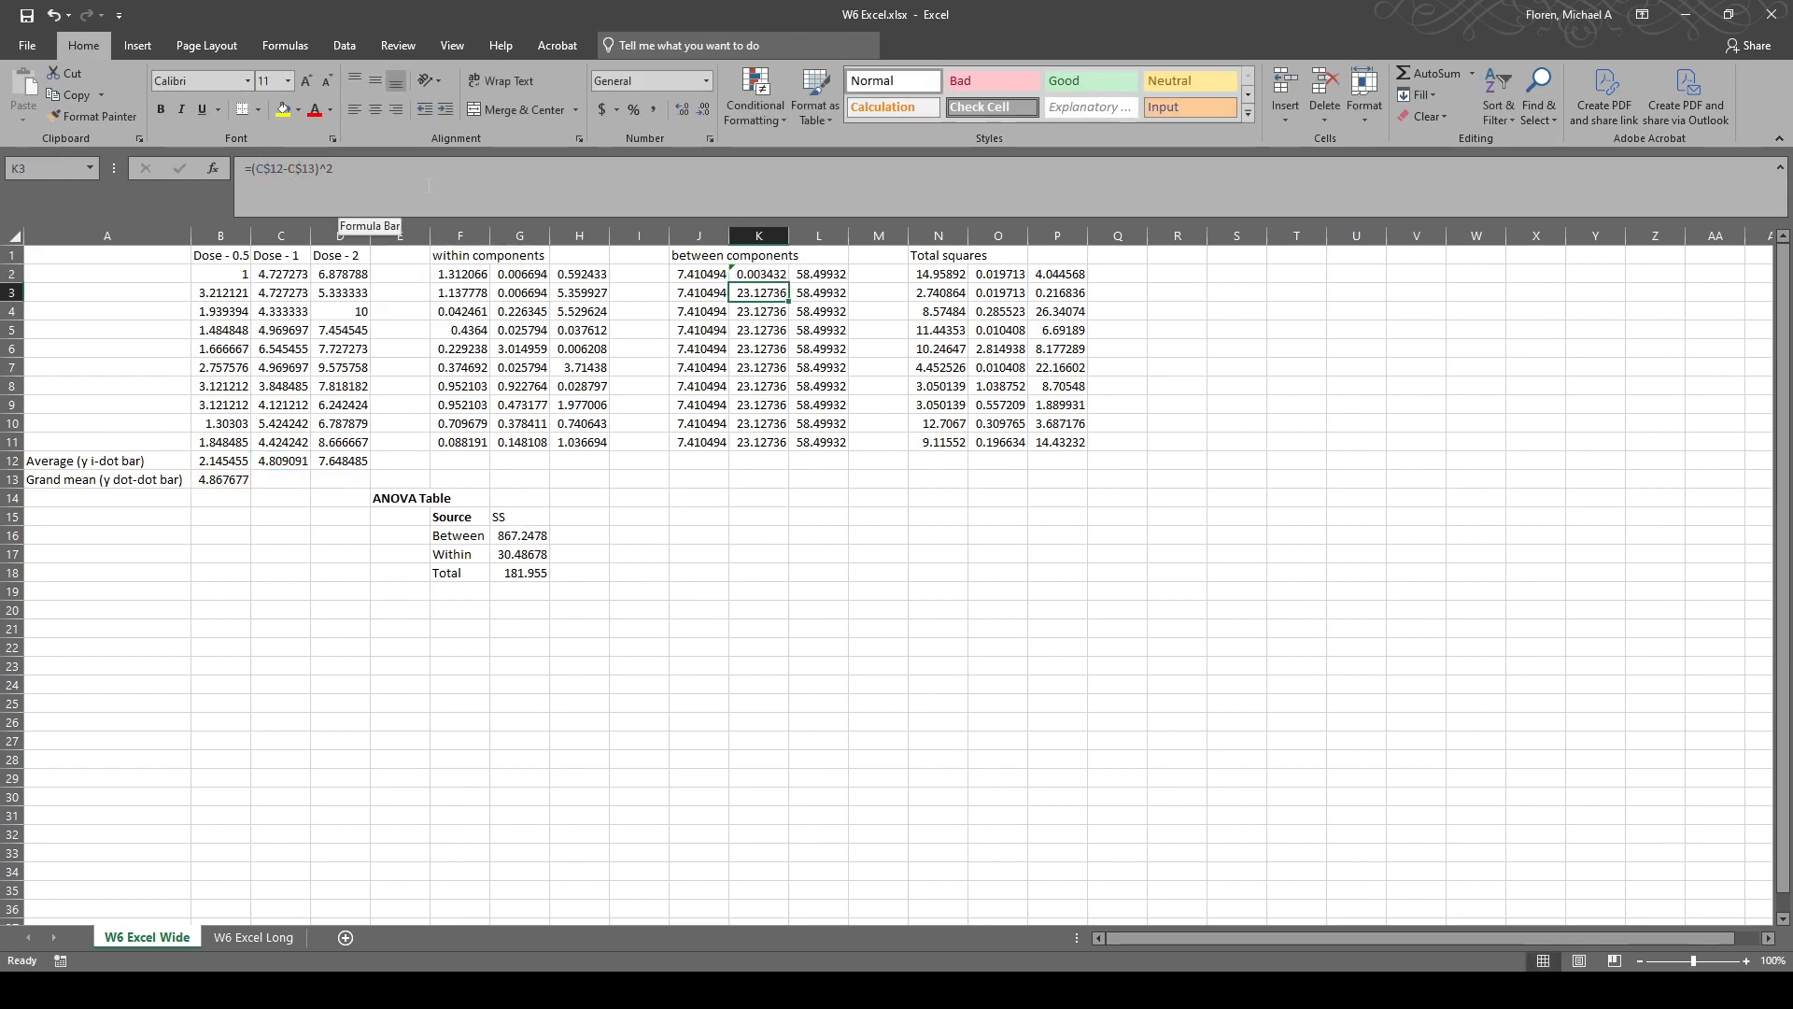
{"action": "left_click", "coordinate": [775, 276]}
{"action": "left_click_drag", "start_coordinate": [790, 283], "coordinate": [789, 450]}
Correct the between component formula in L2 to =(D$12-B$13)^2 and fill it down through L11.
{"action": "left_click", "coordinate": [831, 274]}
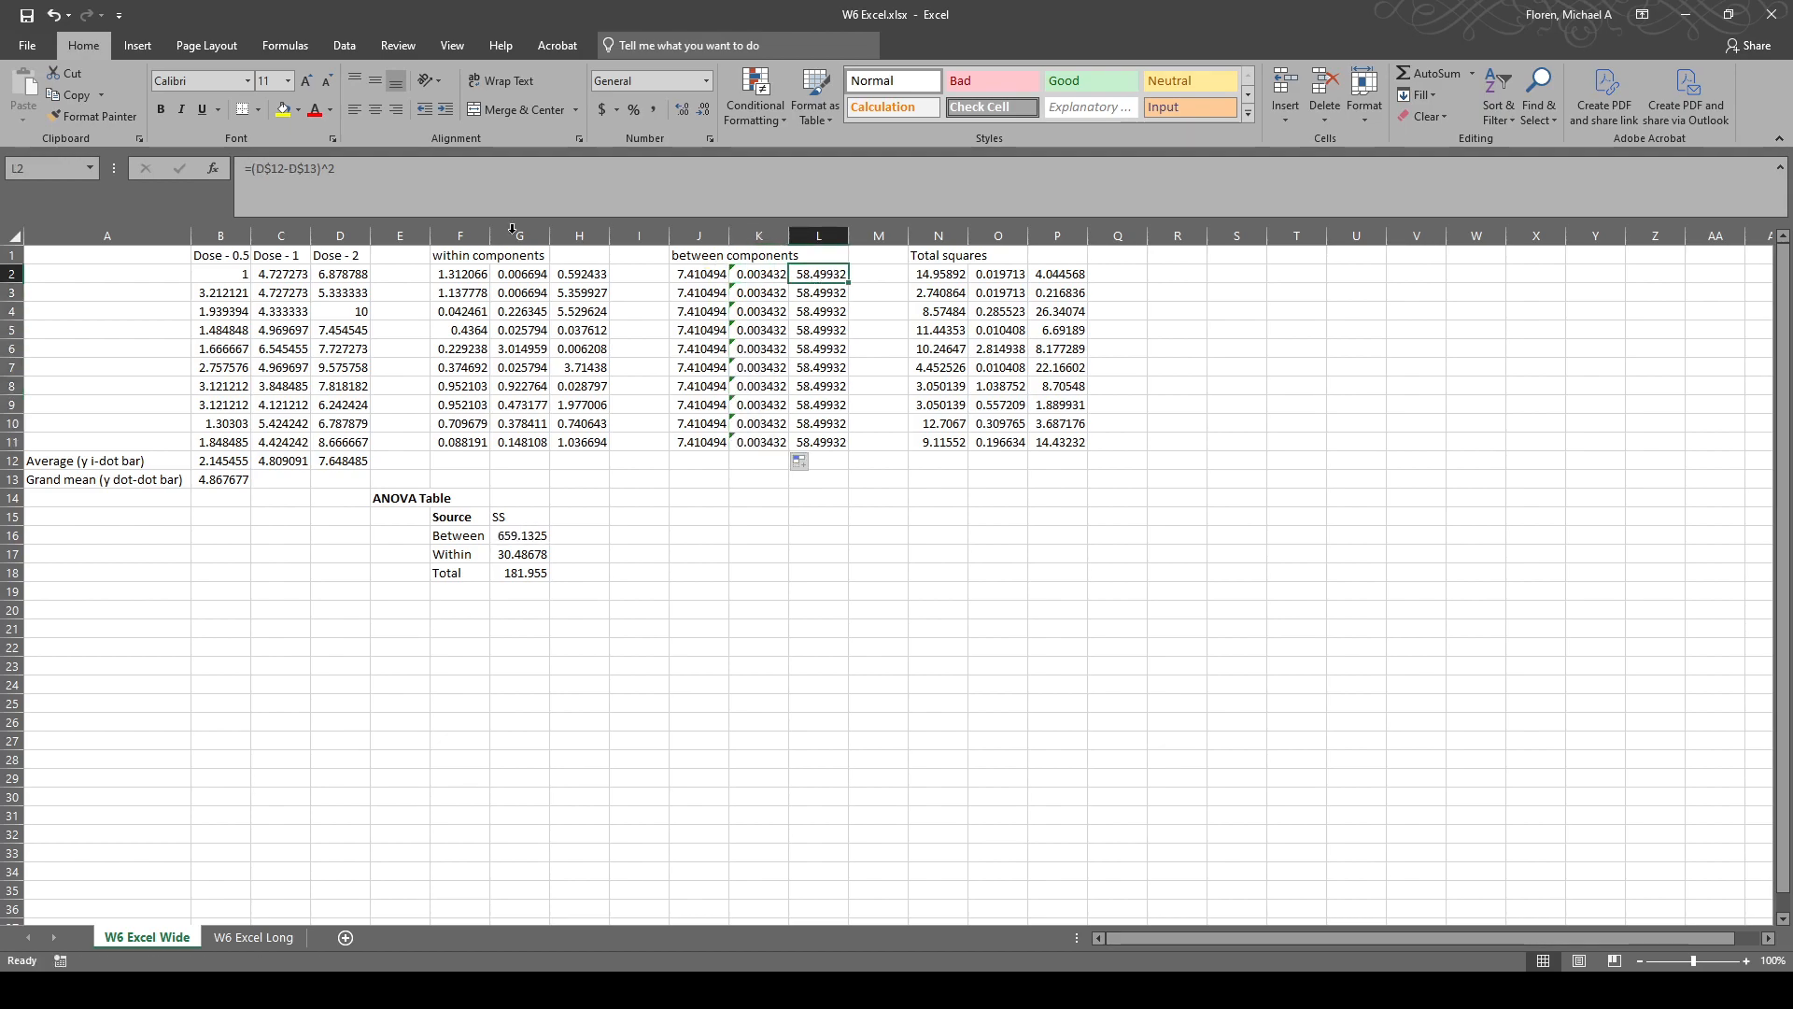
{"action": "left_click", "coordinate": [291, 169]}
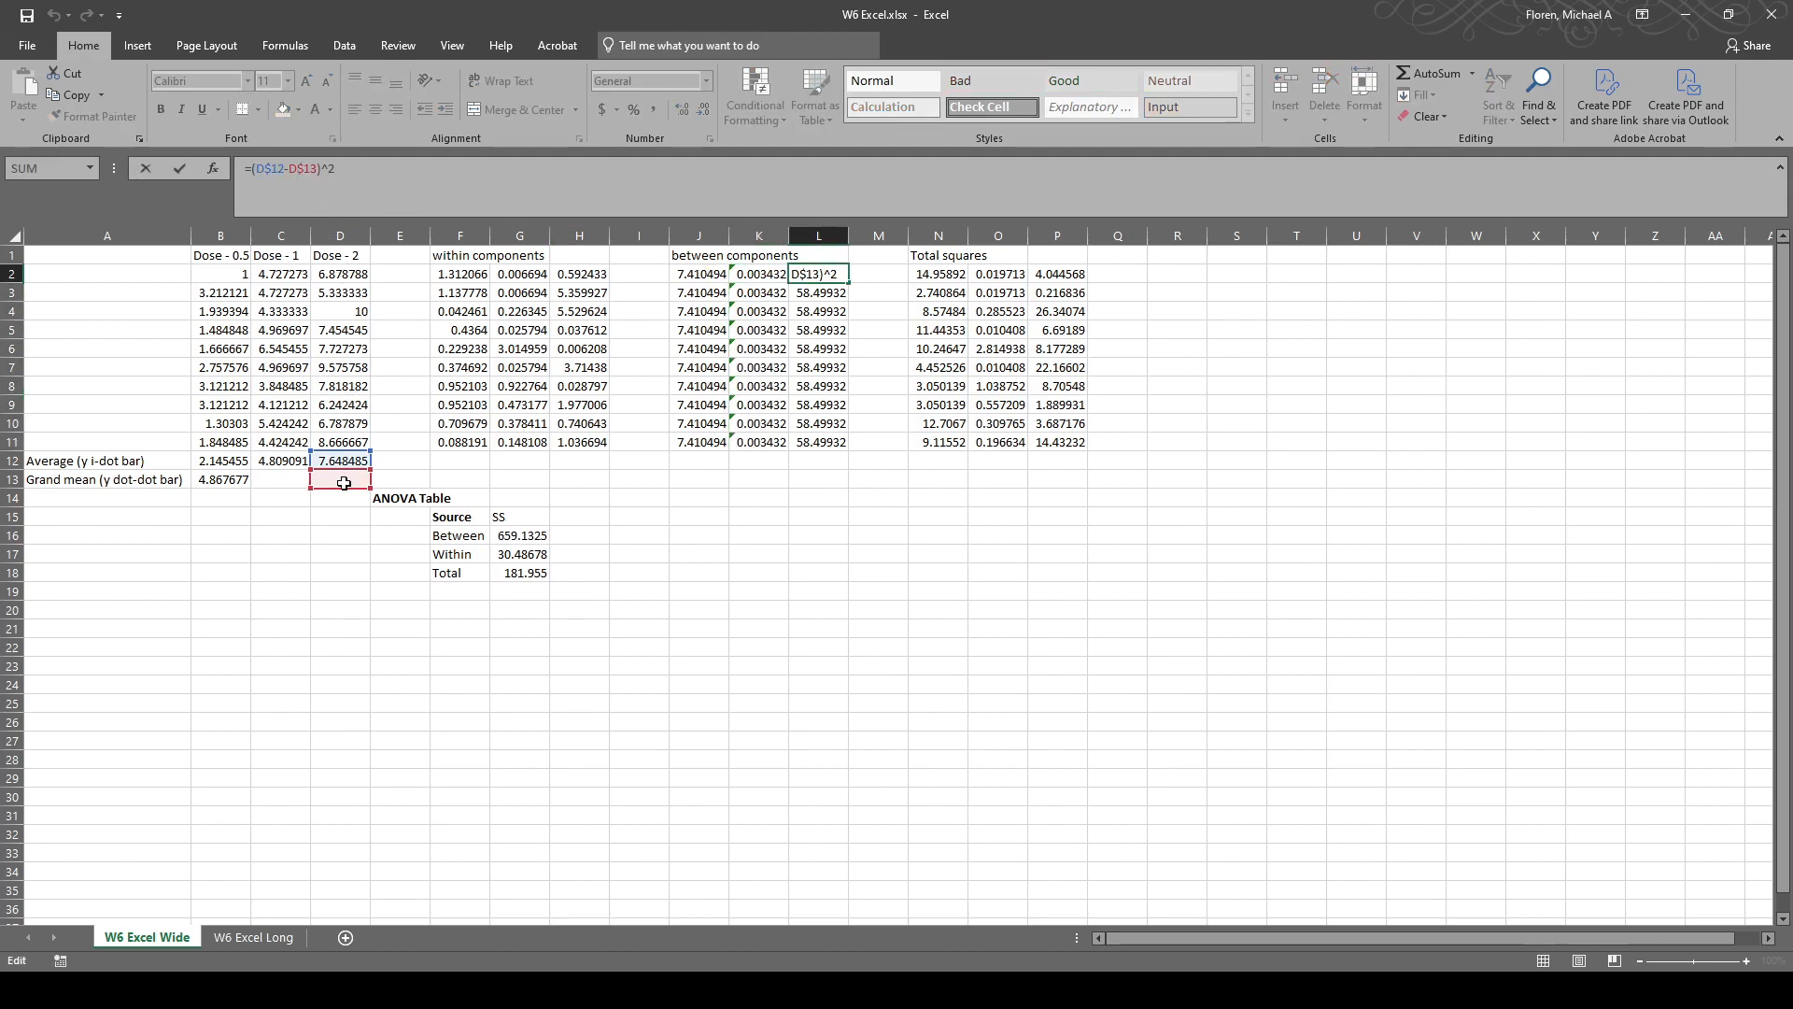
{"action": "key", "text": "BackSpace"}
{"action": "type", "text": "B"}
{"action": "key", "text": "Return"}
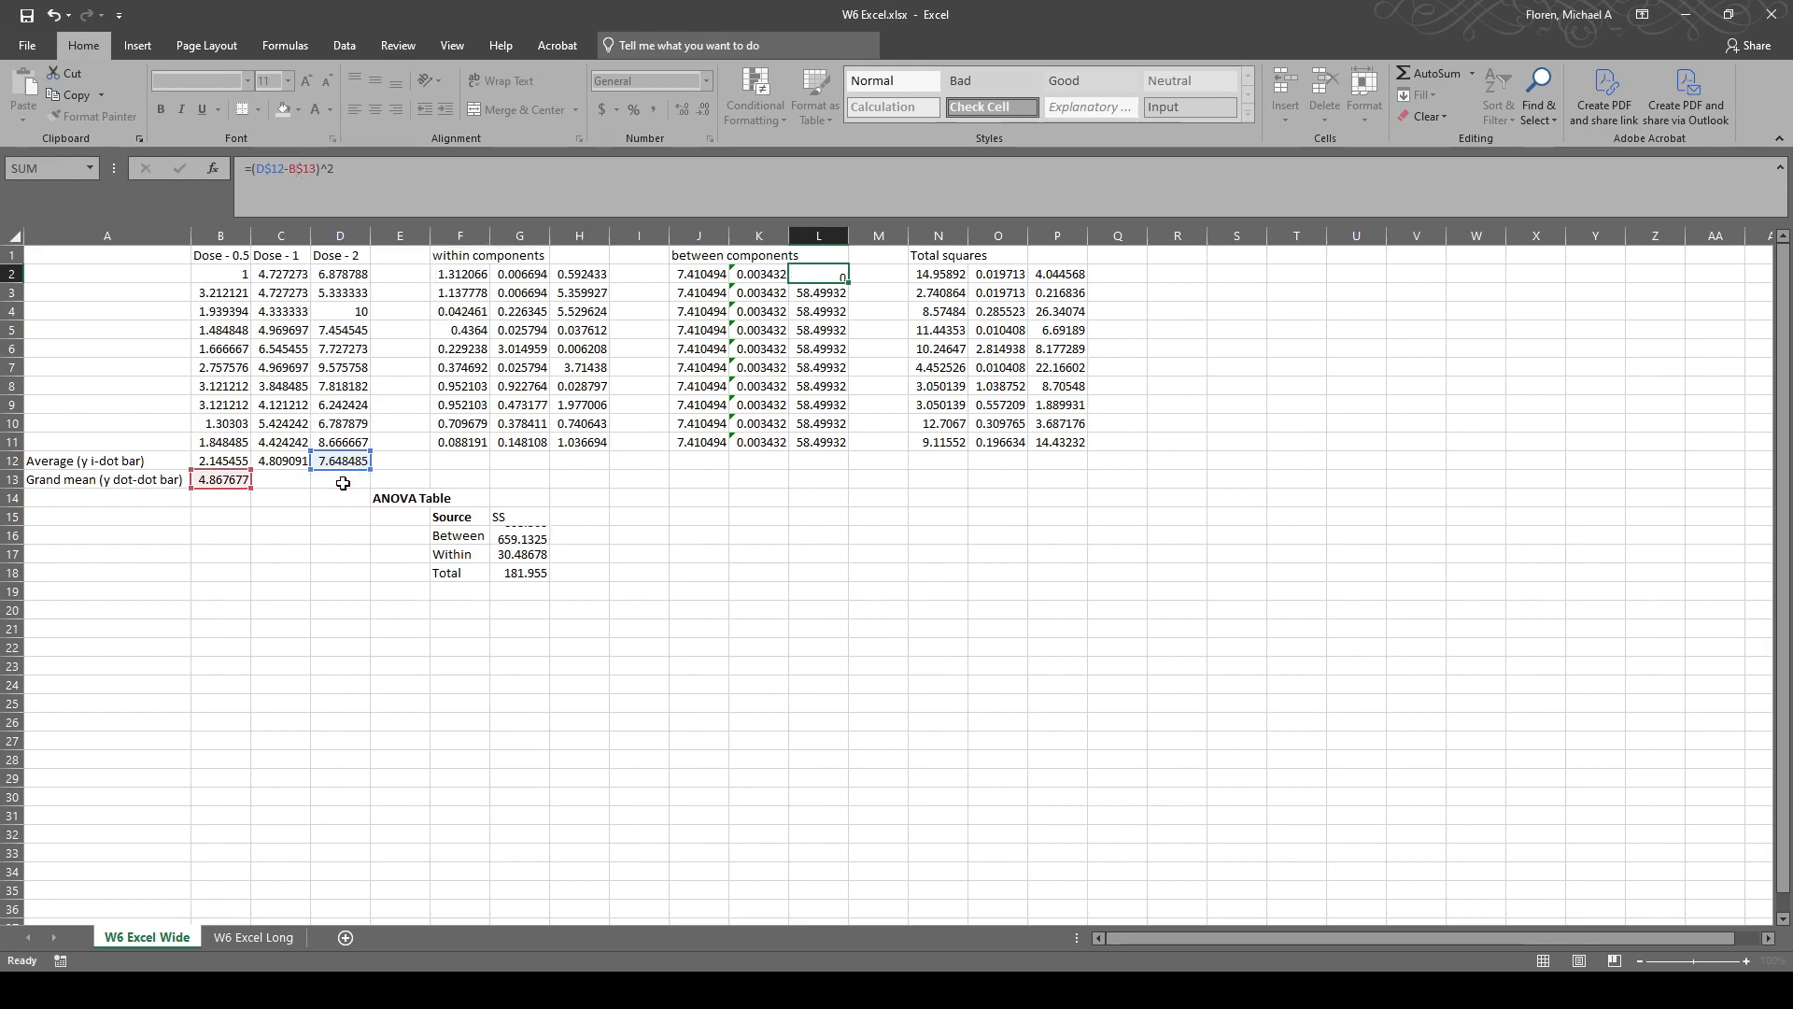
{"action": "left_click", "coordinate": [820, 274]}
{"action": "left_click_drag", "start_coordinate": [848, 283], "coordinate": [847, 446]}
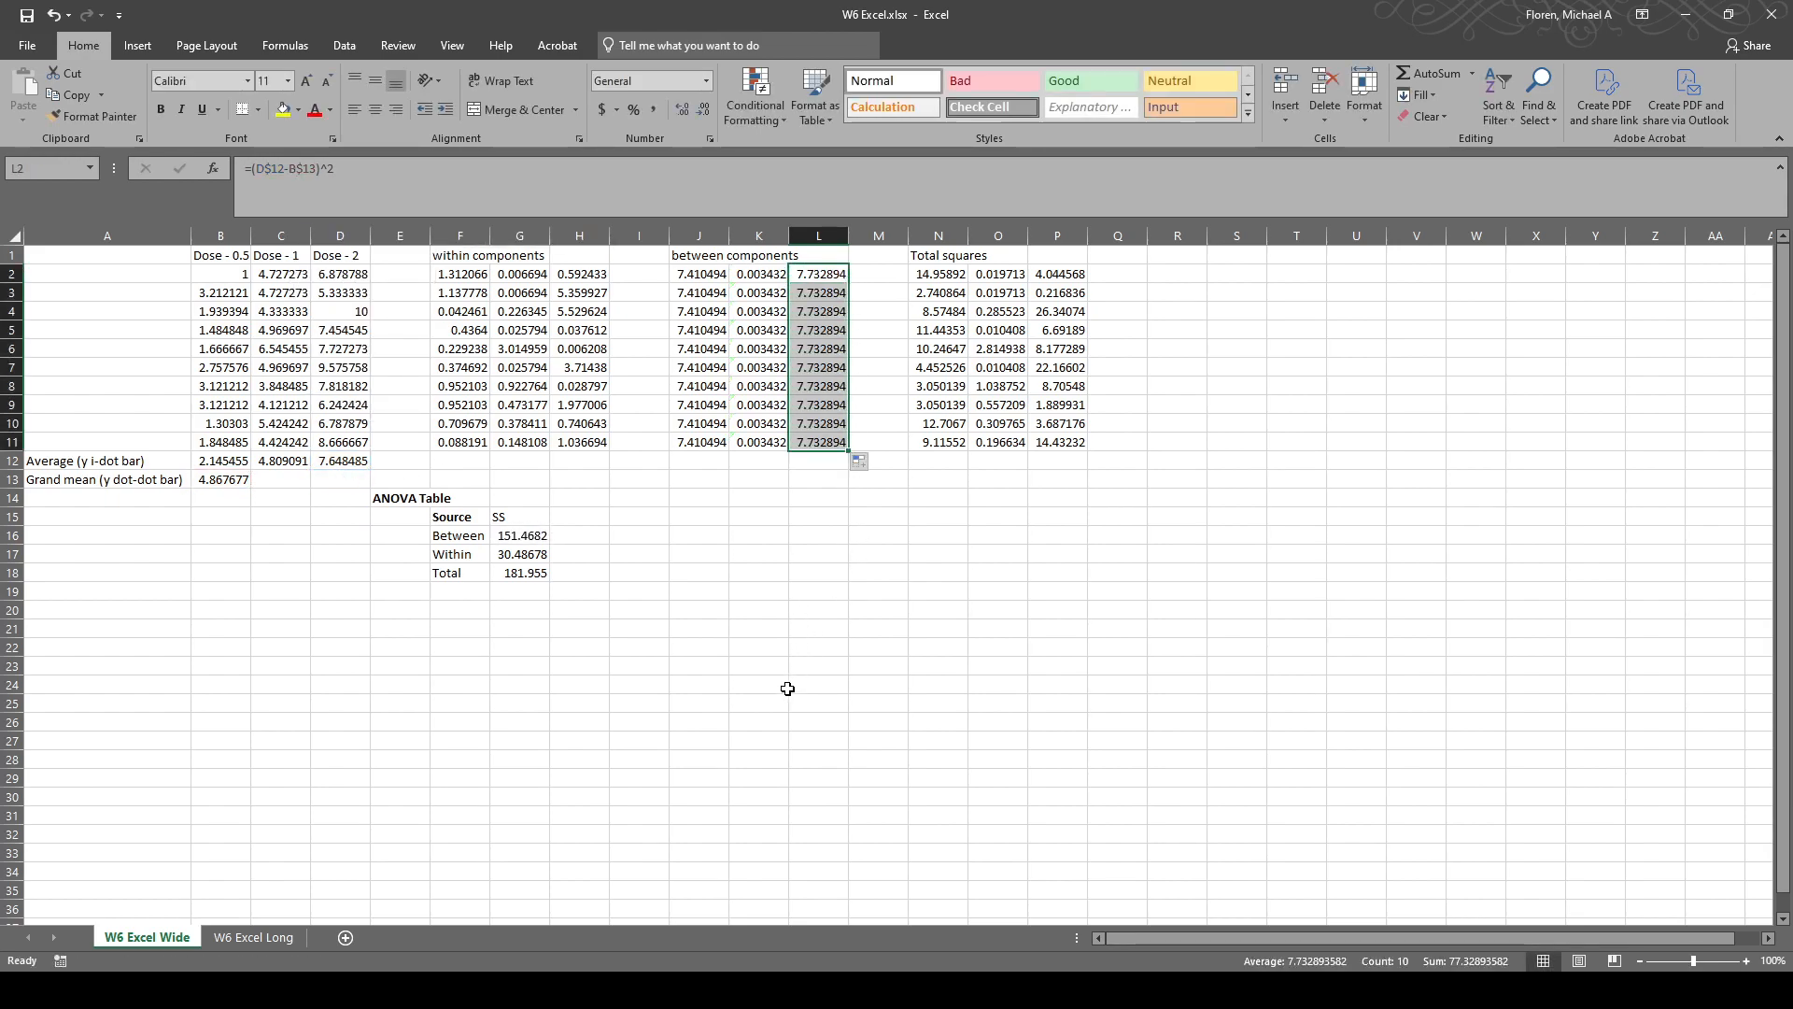
Review the sums of squares in G16:G18 and make the SS header in G15 bold.
{"action": "left_click", "coordinate": [618, 590]}
{"action": "left_click_drag", "start_coordinate": [535, 537], "coordinate": [537, 572]}
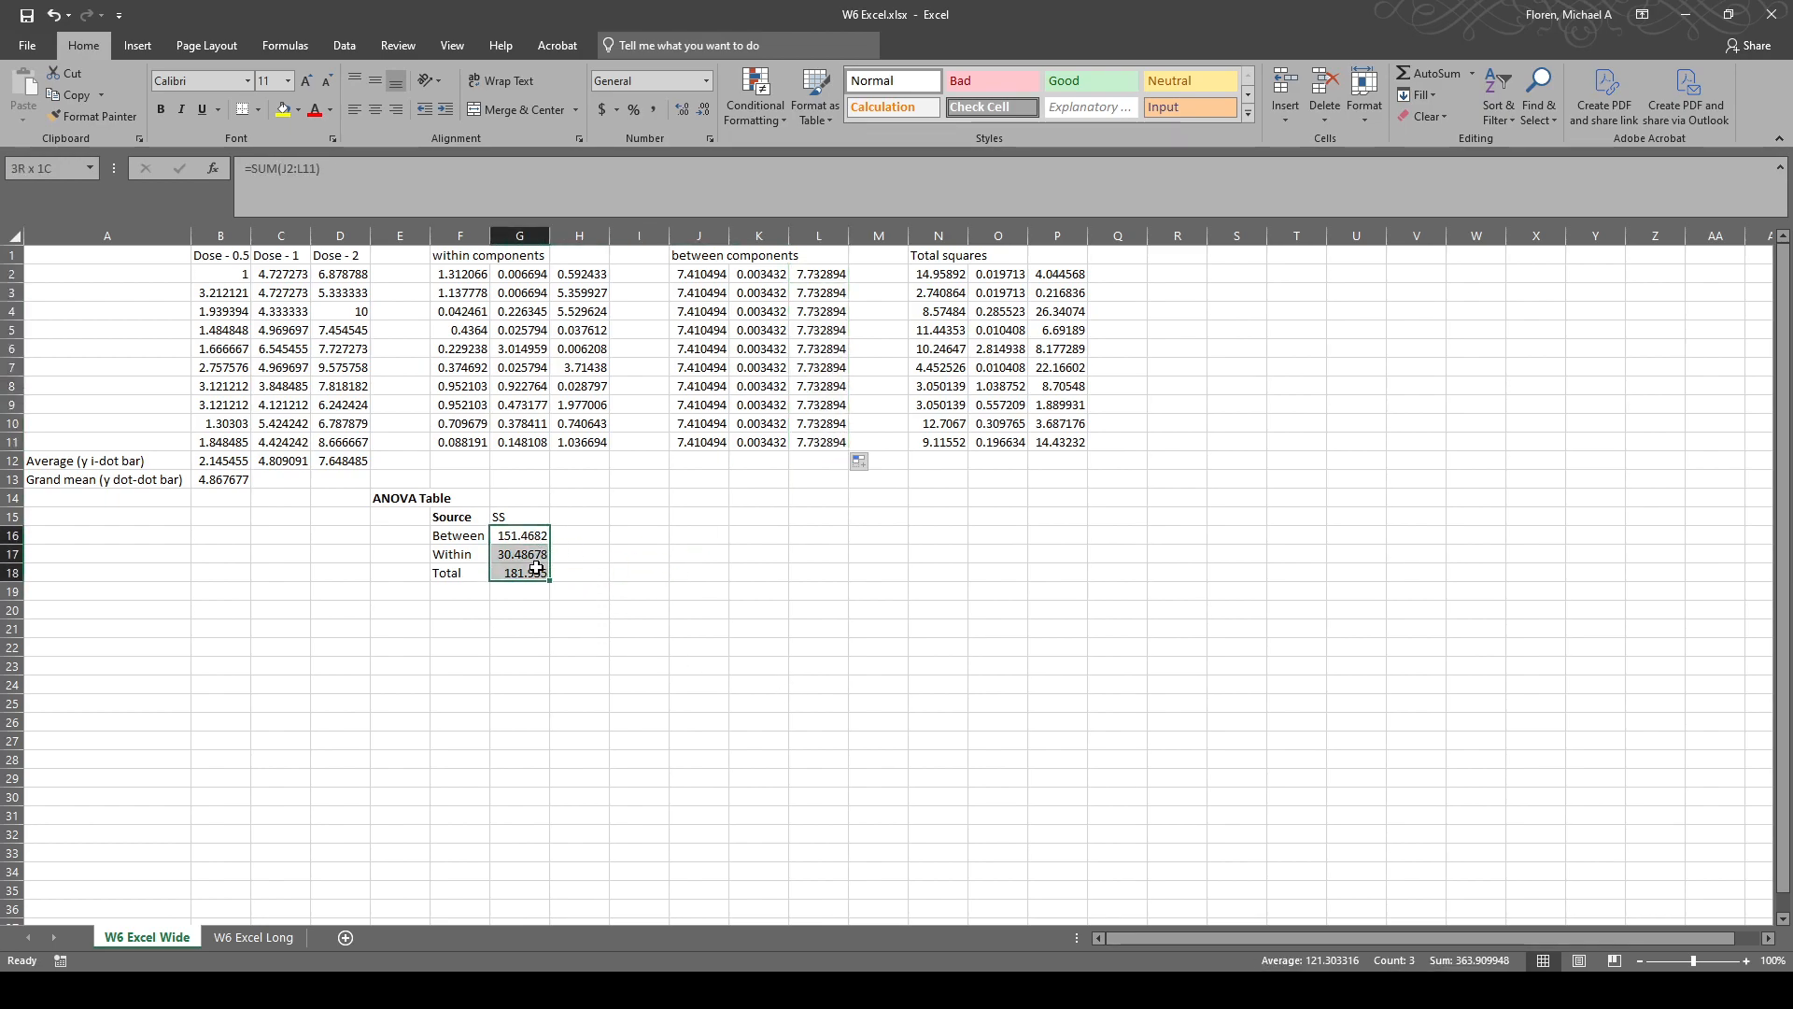
{"action": "left_click", "coordinate": [616, 687]}
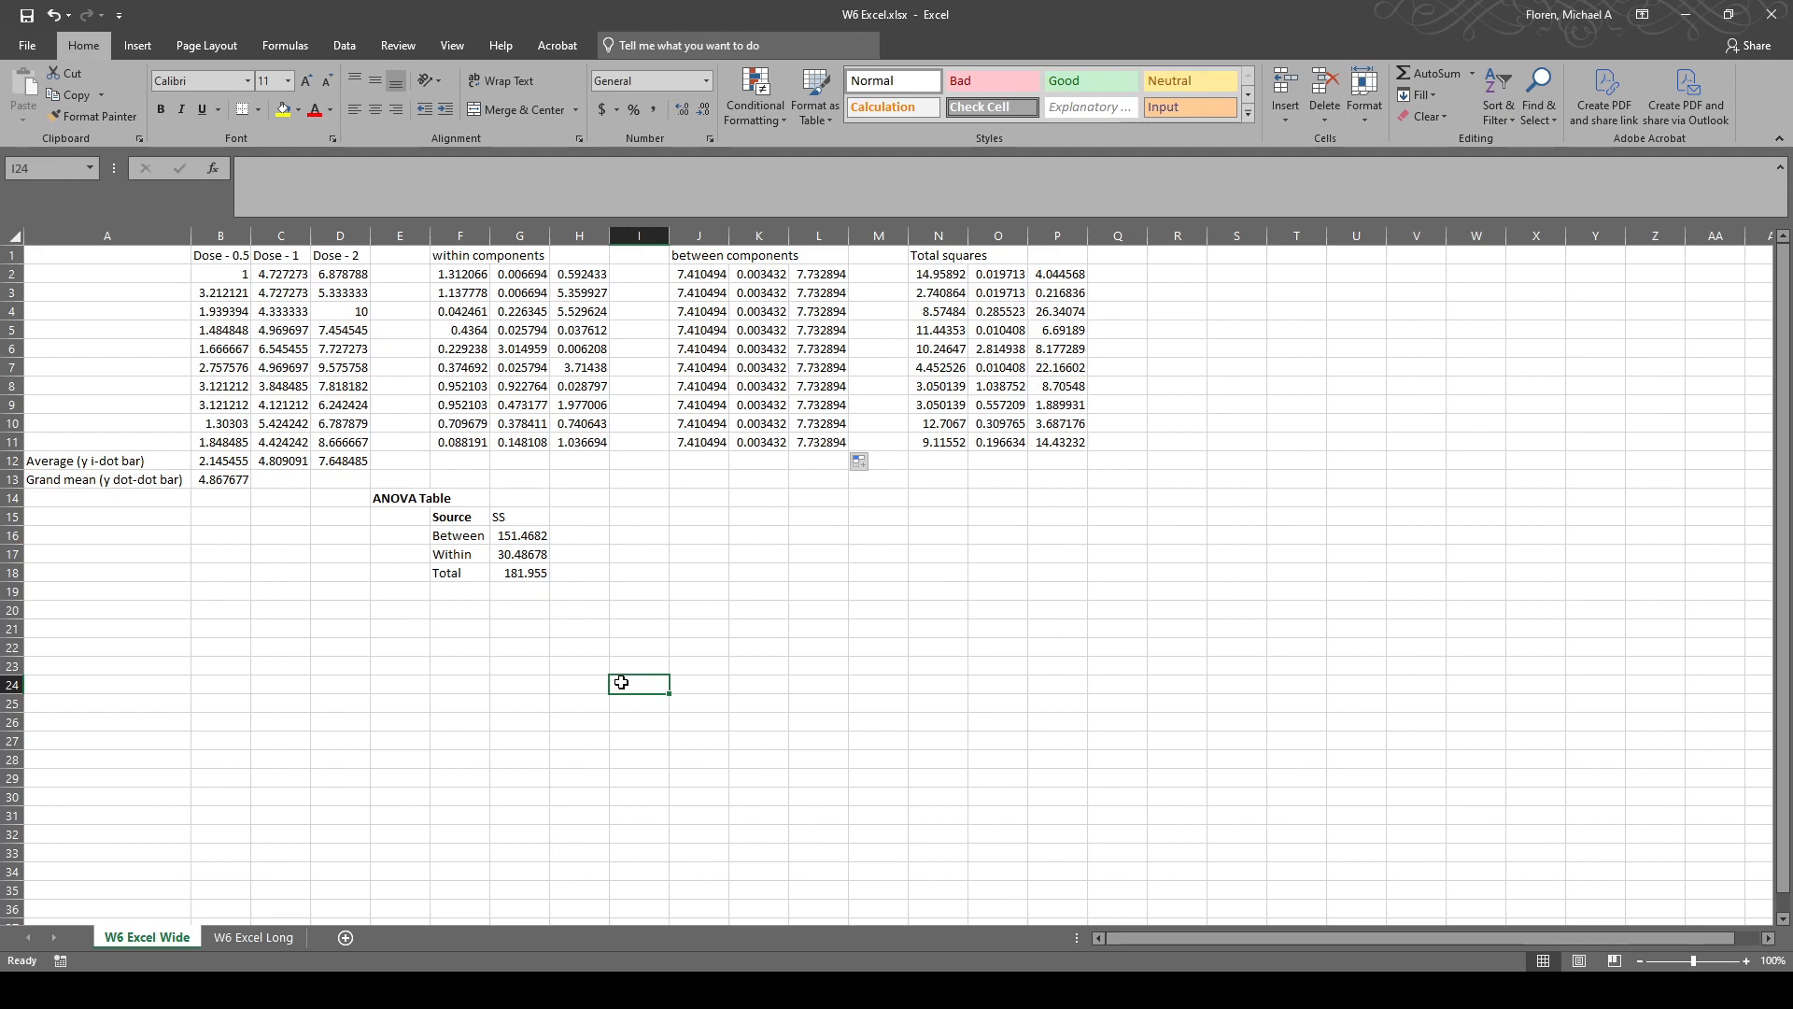
{"action": "left_click", "coordinate": [513, 520]}
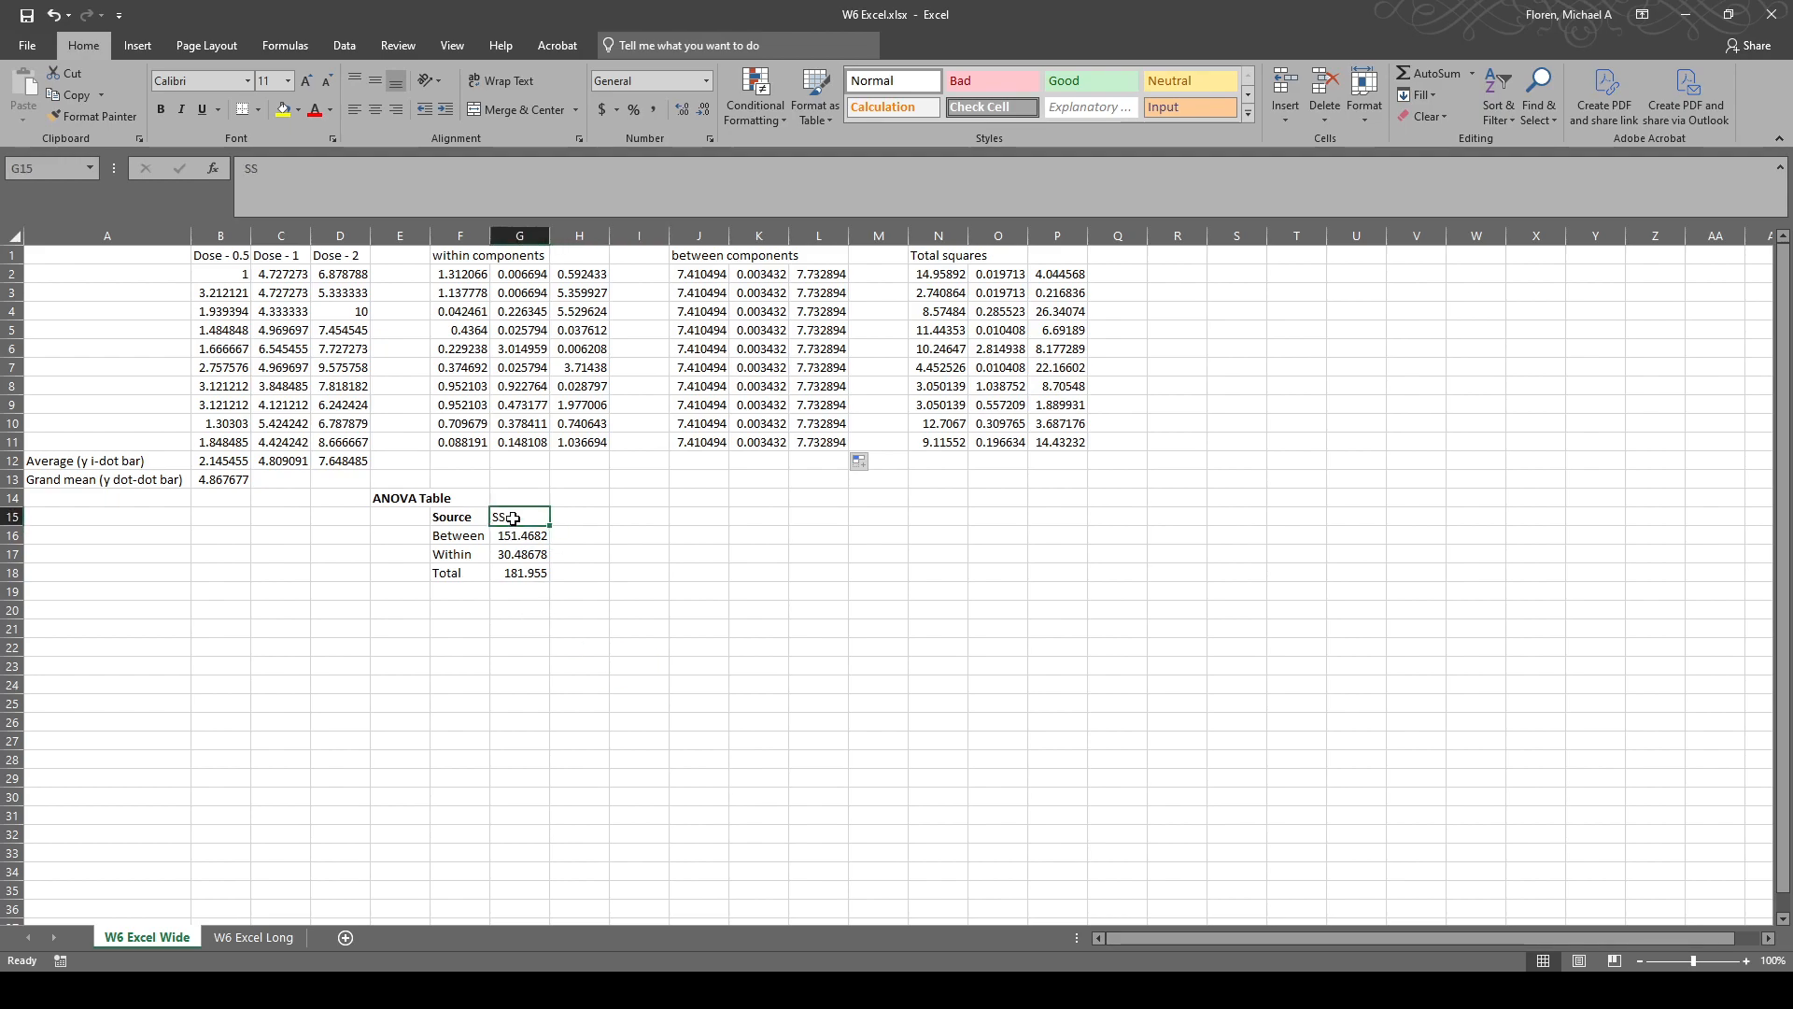
{"action": "left_click", "coordinate": [579, 594]}
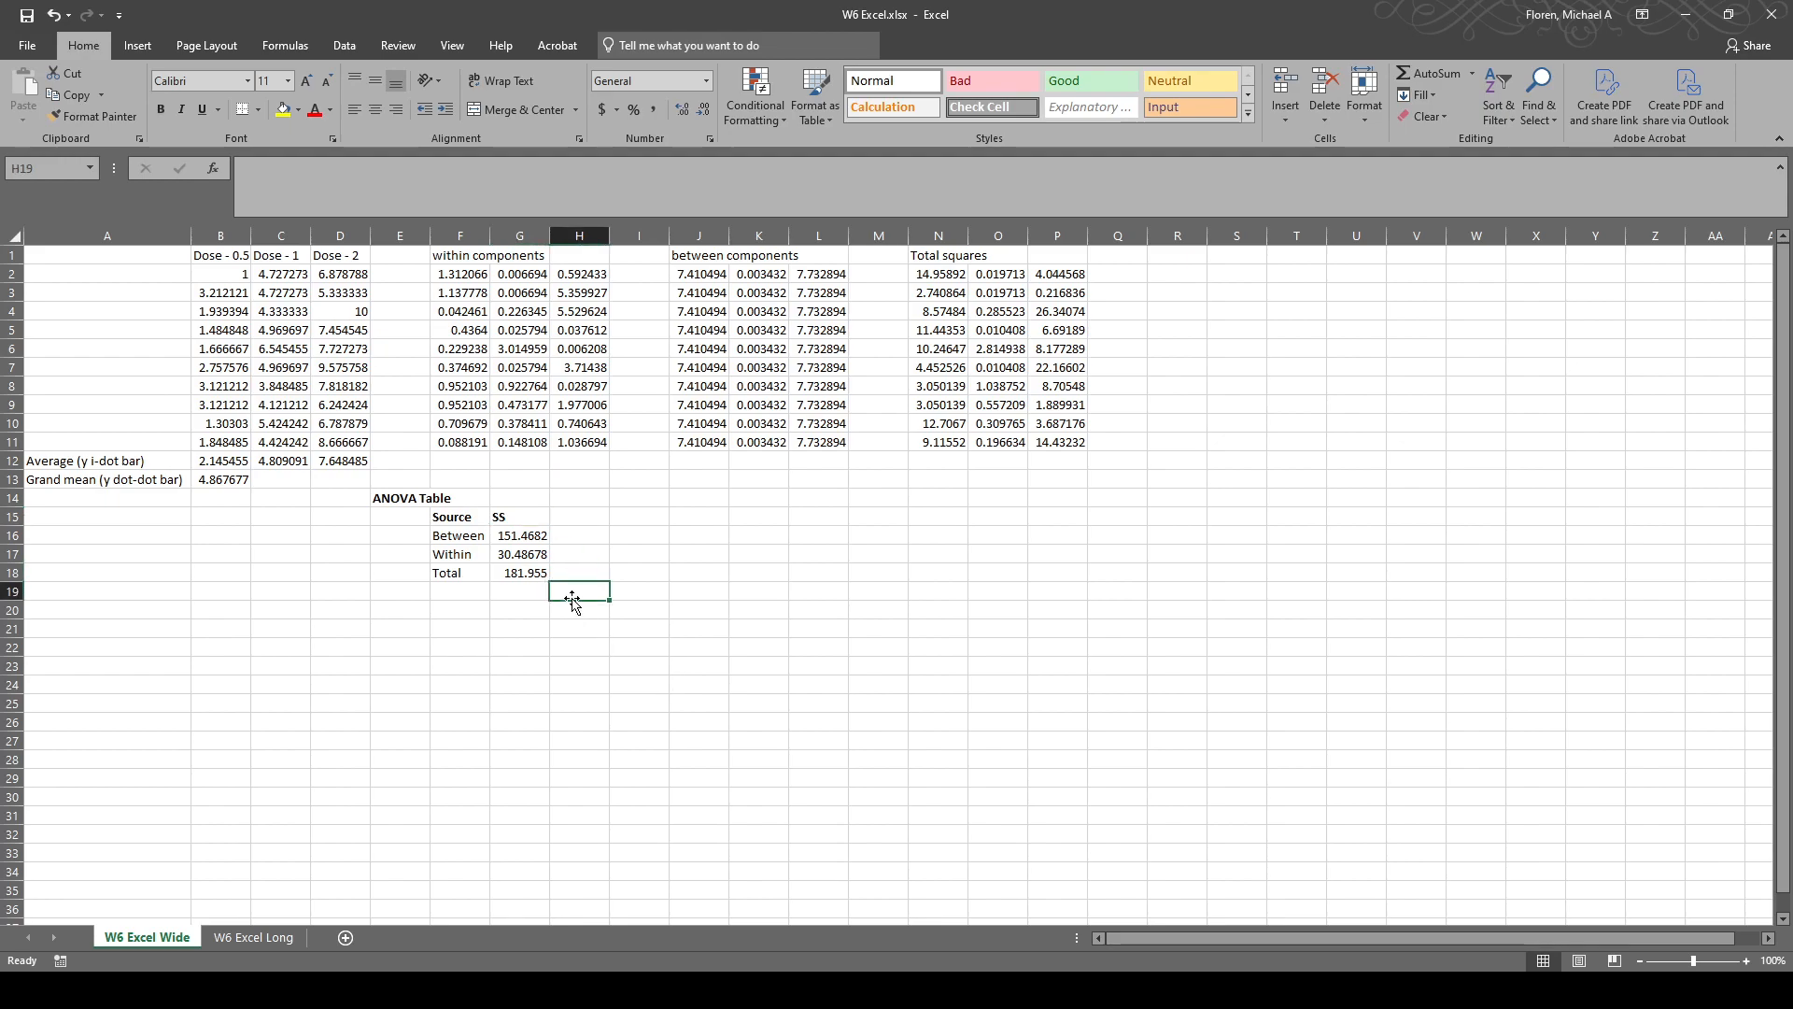
Compare the Between and Within sums of squares in G16 and G17 with the Total in G18.
{"action": "left_click", "coordinate": [537, 535]}
{"action": "left_click", "coordinate": [540, 553]}
{"action": "left_click", "coordinate": [540, 573]}
{"action": "left_click", "coordinate": [538, 535]}
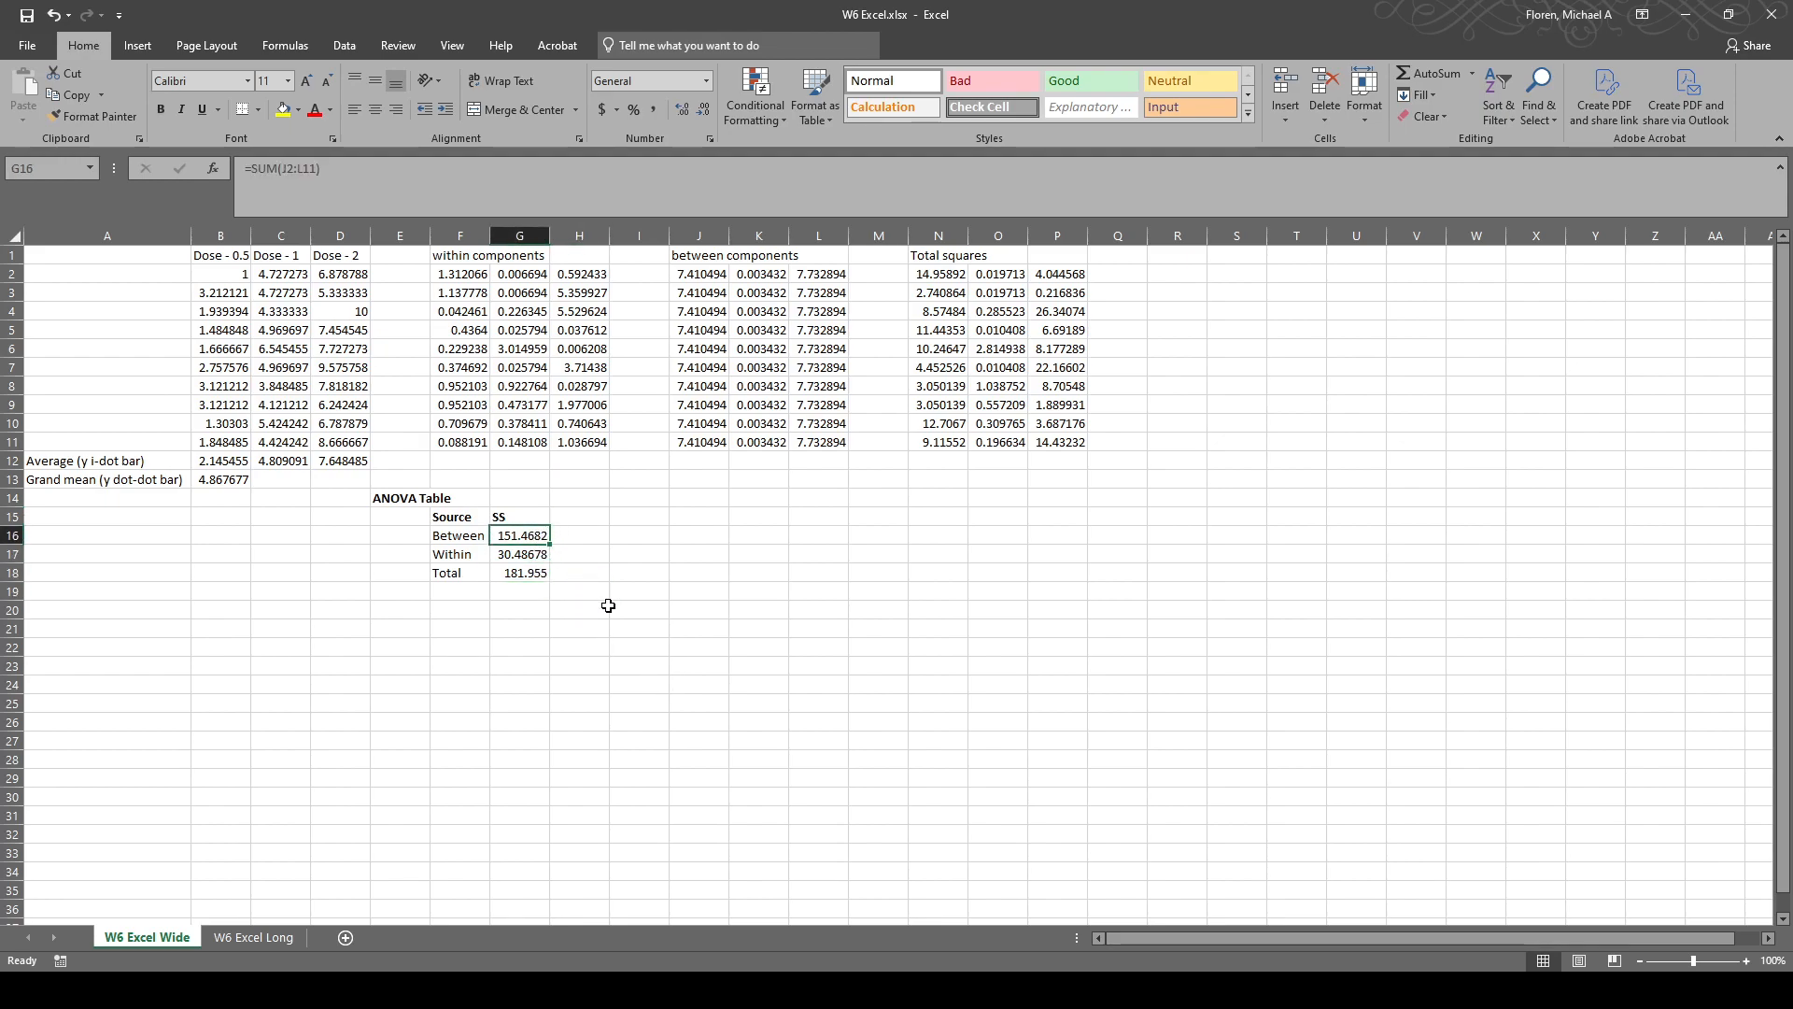
{"action": "left_click", "coordinate": [530, 556]}
{"action": "left_click", "coordinate": [515, 529]}
{"action": "left_click", "coordinate": [525, 554]}
{"action": "left_click", "coordinate": [528, 572]}
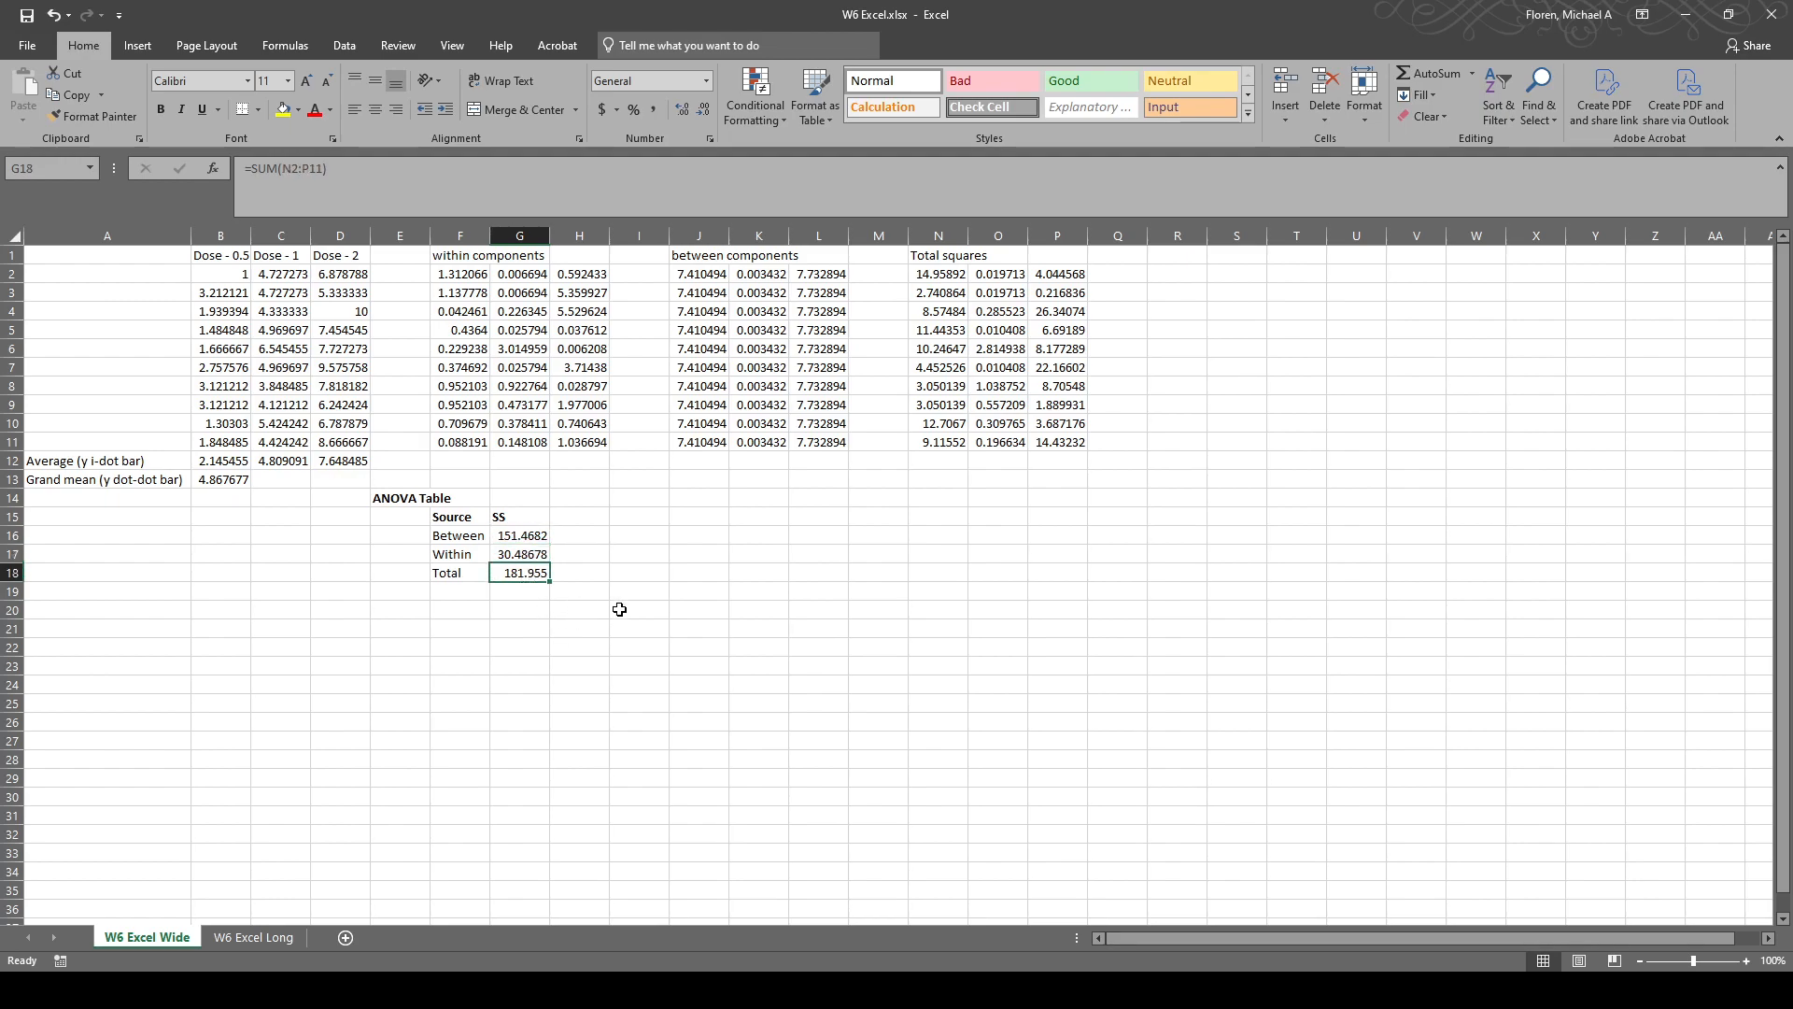
{"action": "left_click", "coordinate": [524, 557]}
{"action": "left_click", "coordinate": [542, 573]}
{"action": "left_click", "coordinate": [530, 534]}
{"action": "left_click", "coordinate": [529, 555]}
{"action": "left_click", "coordinate": [526, 572]}
{"action": "left_click", "coordinate": [531, 534]}
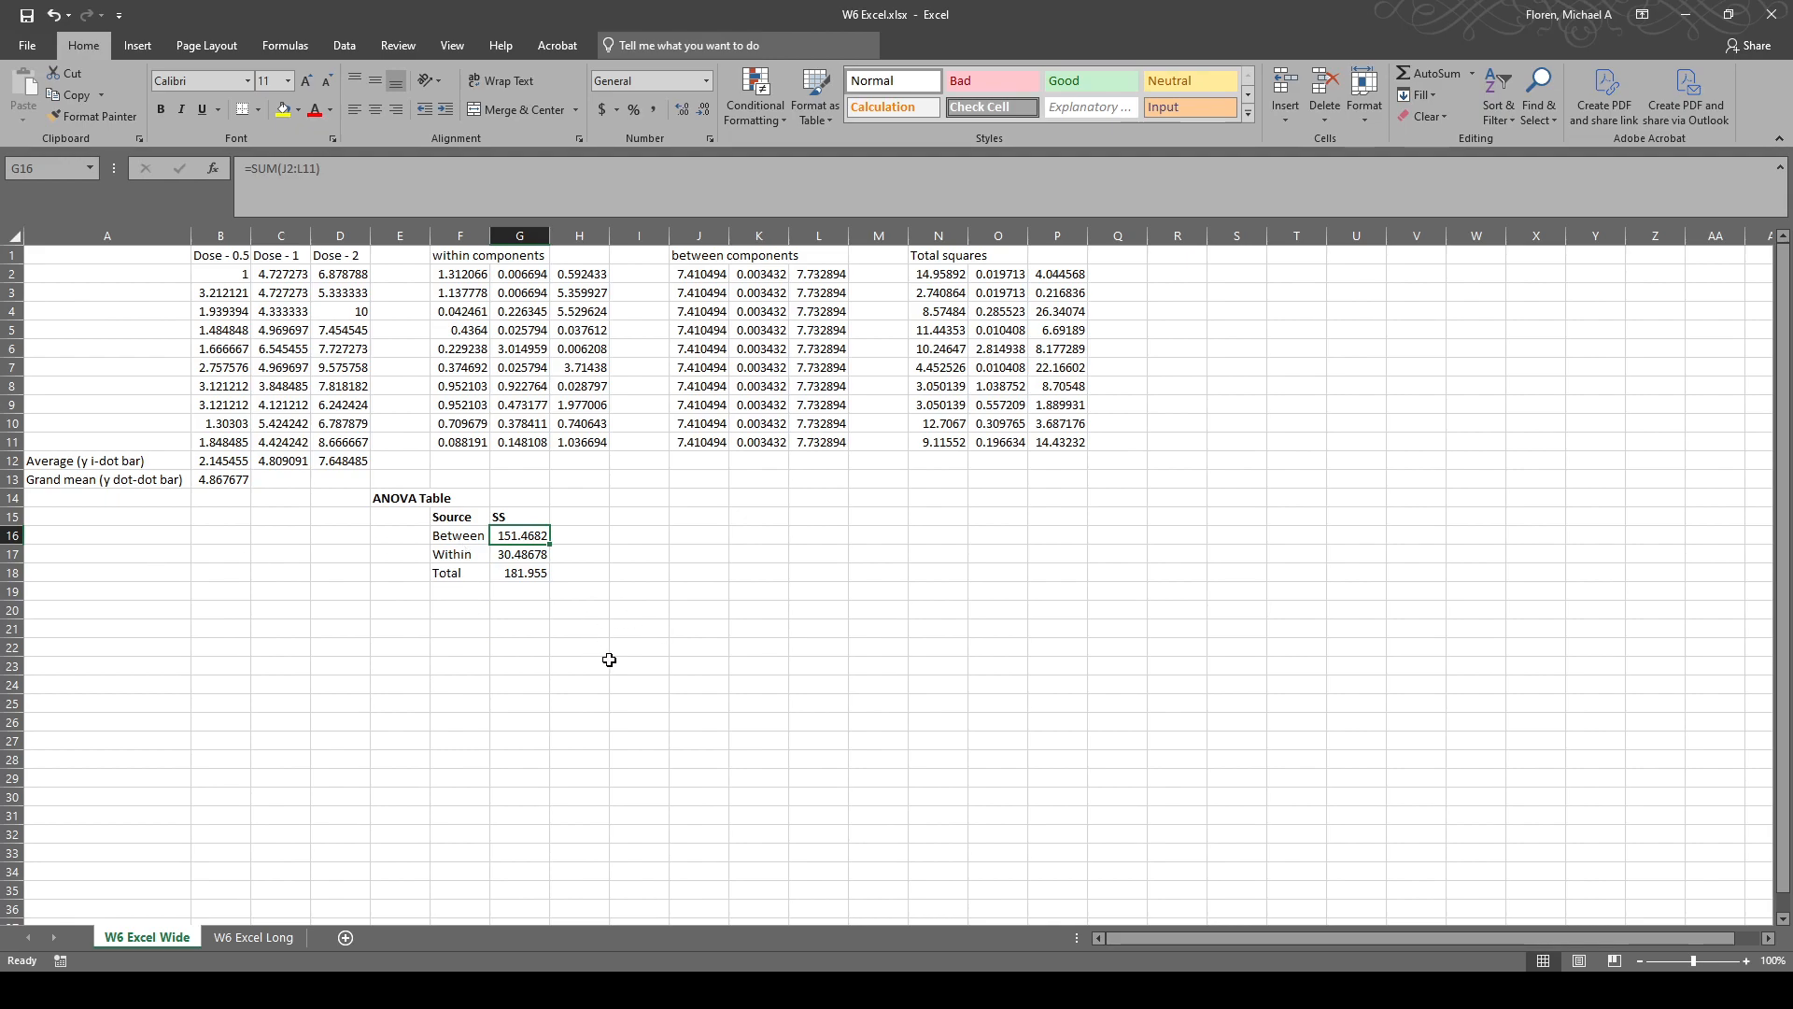
Inspect which average and grand mean cells the between component formula in K5 references, and recheck G16:G18.
{"action": "left_click", "coordinate": [791, 329]}
{"action": "left_click", "coordinate": [769, 331]}
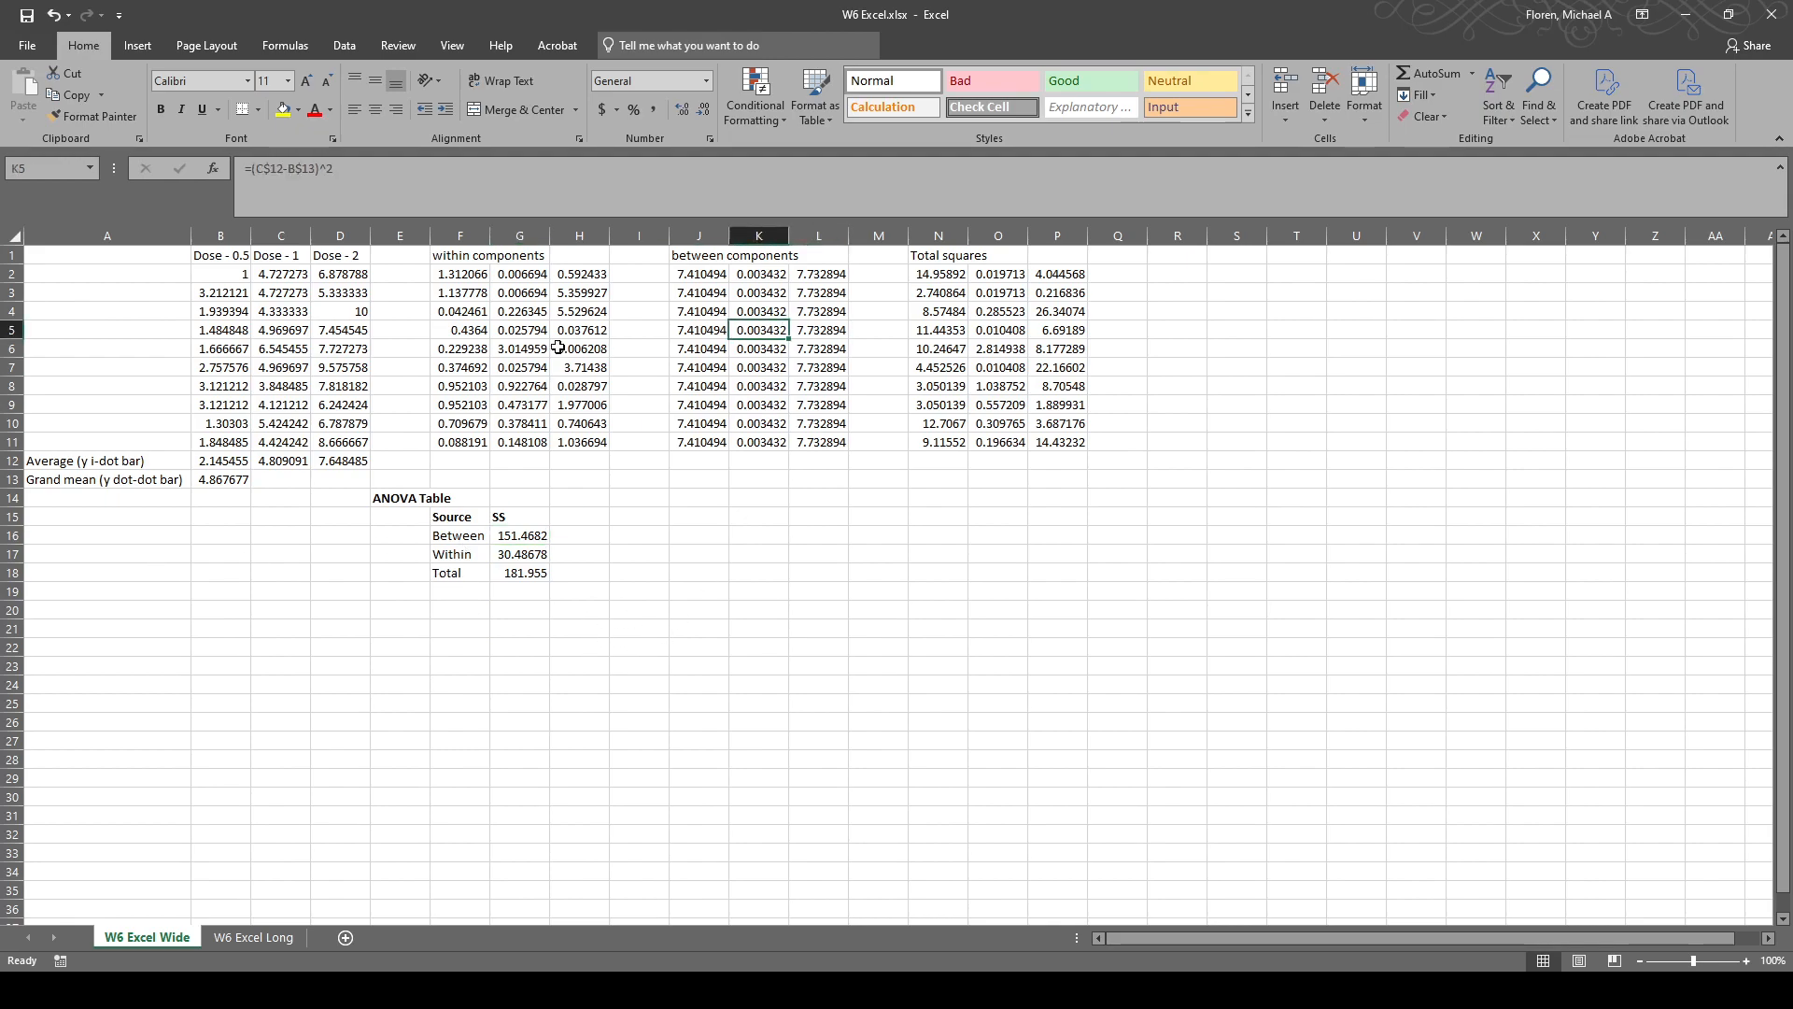
{"action": "key", "text": "F2"}
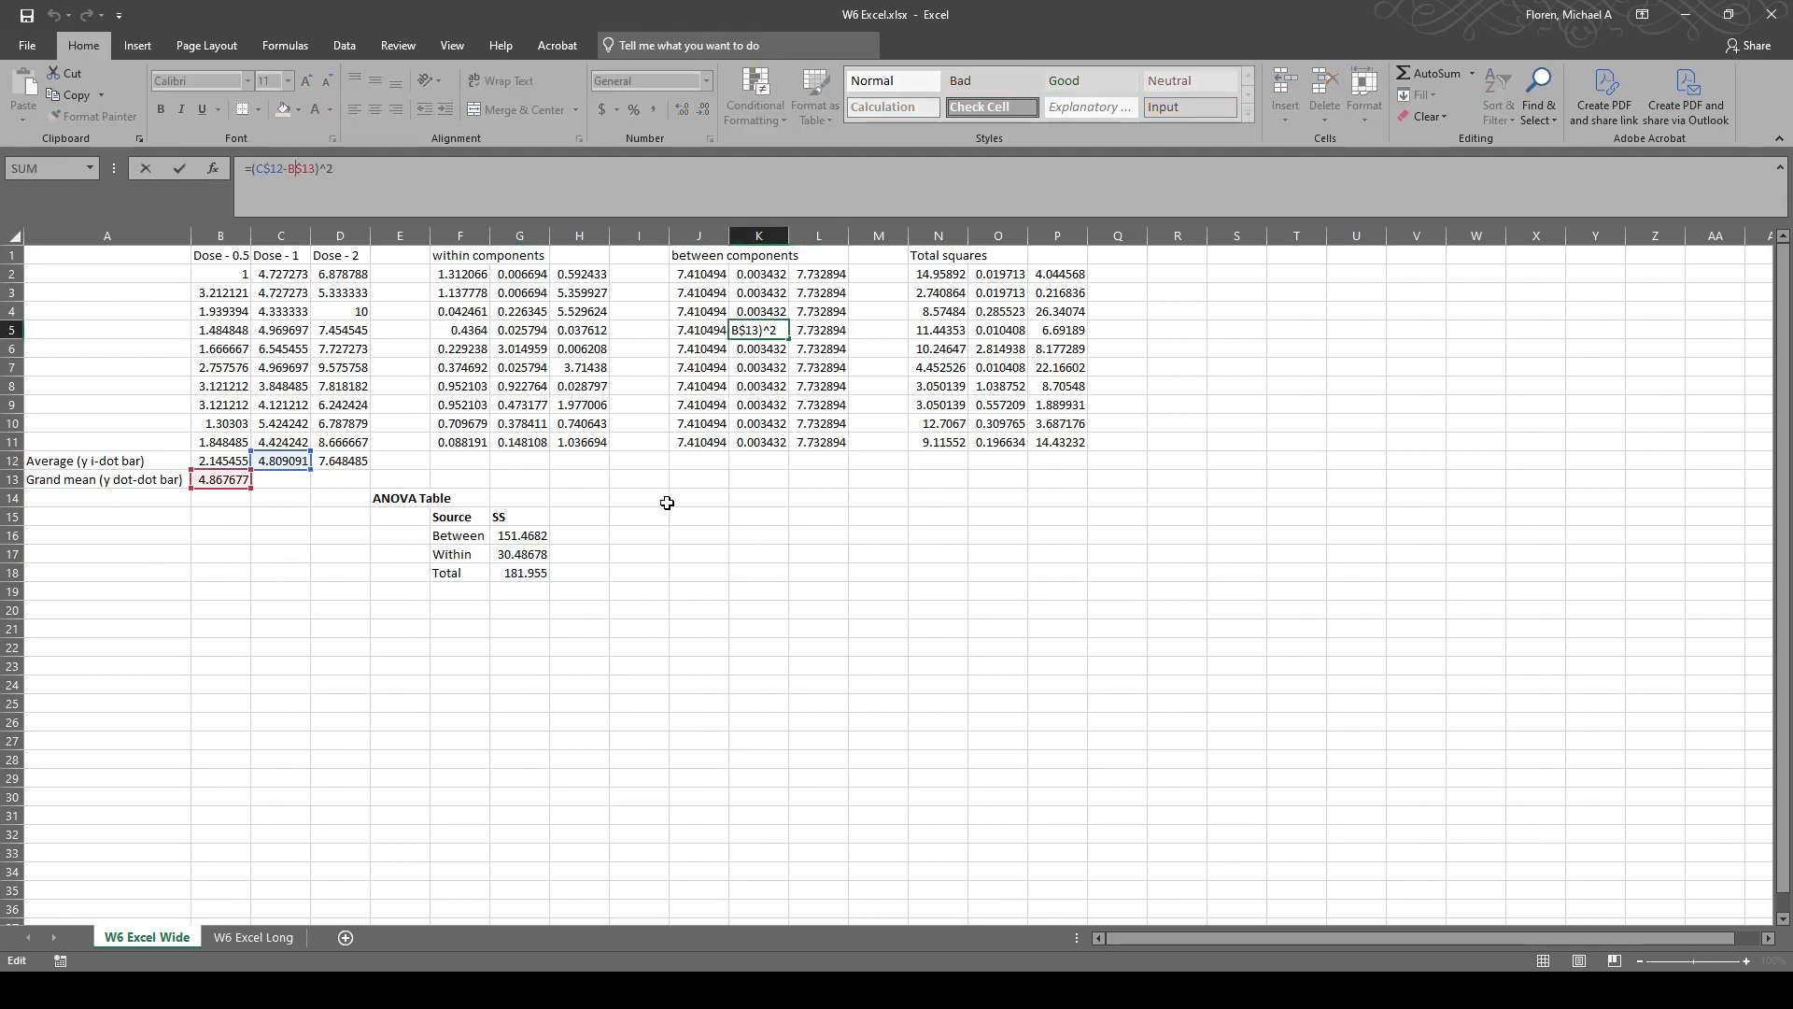
{"action": "left_click", "coordinate": [593, 520]}
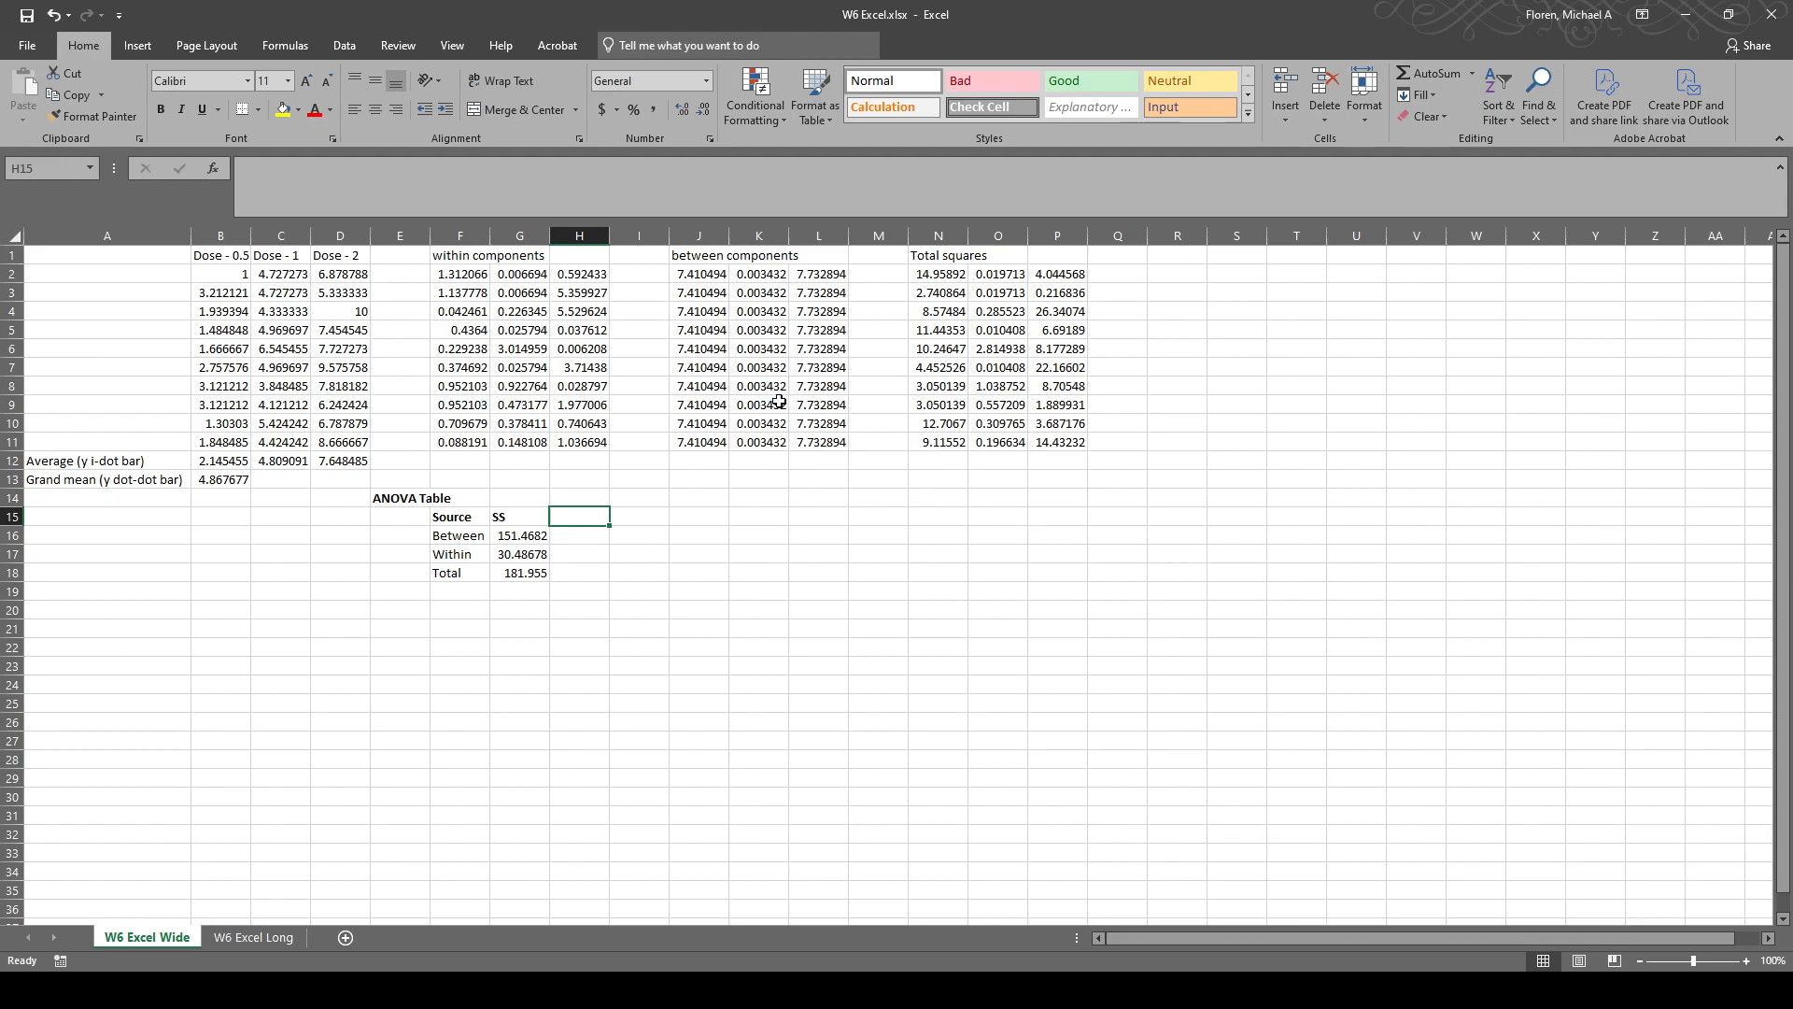
{"action": "left_click_drag", "start_coordinate": [540, 534], "coordinate": [546, 574]}
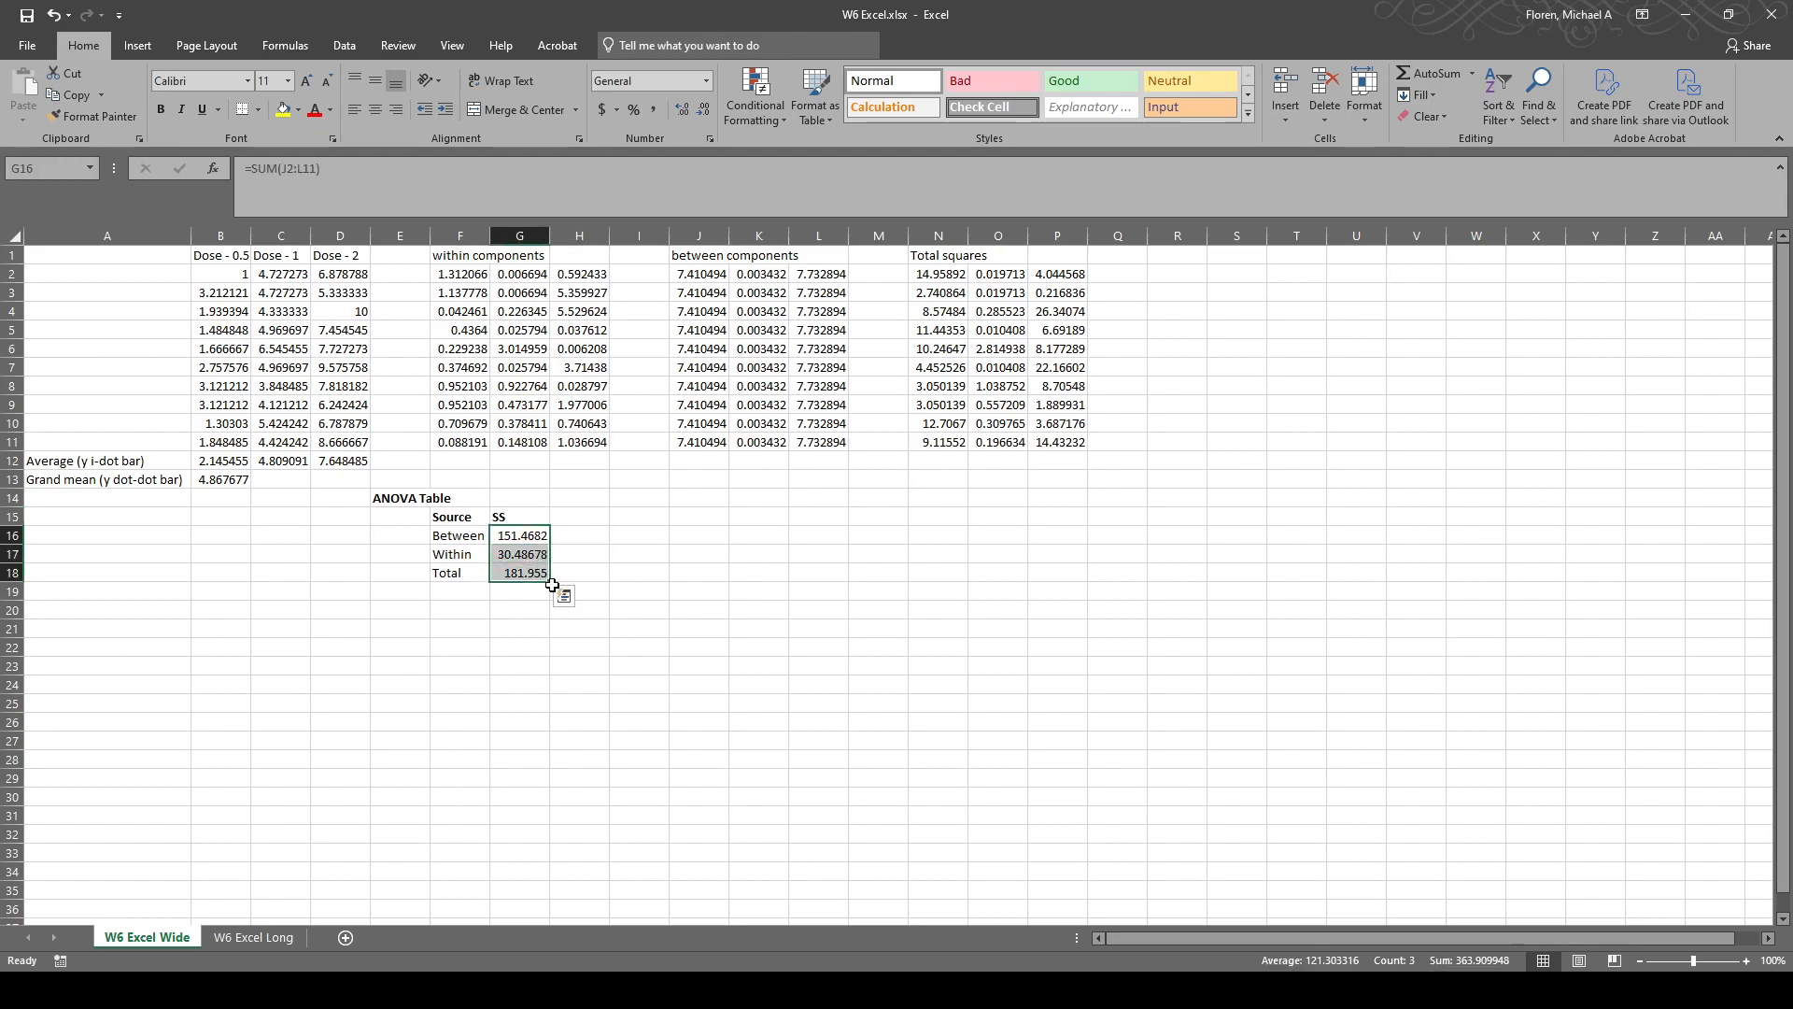
Add a DF header in H15 and enter =(3-1) in H16 as the Between degrees of freedom.
{"action": "left_click", "coordinate": [588, 521]}
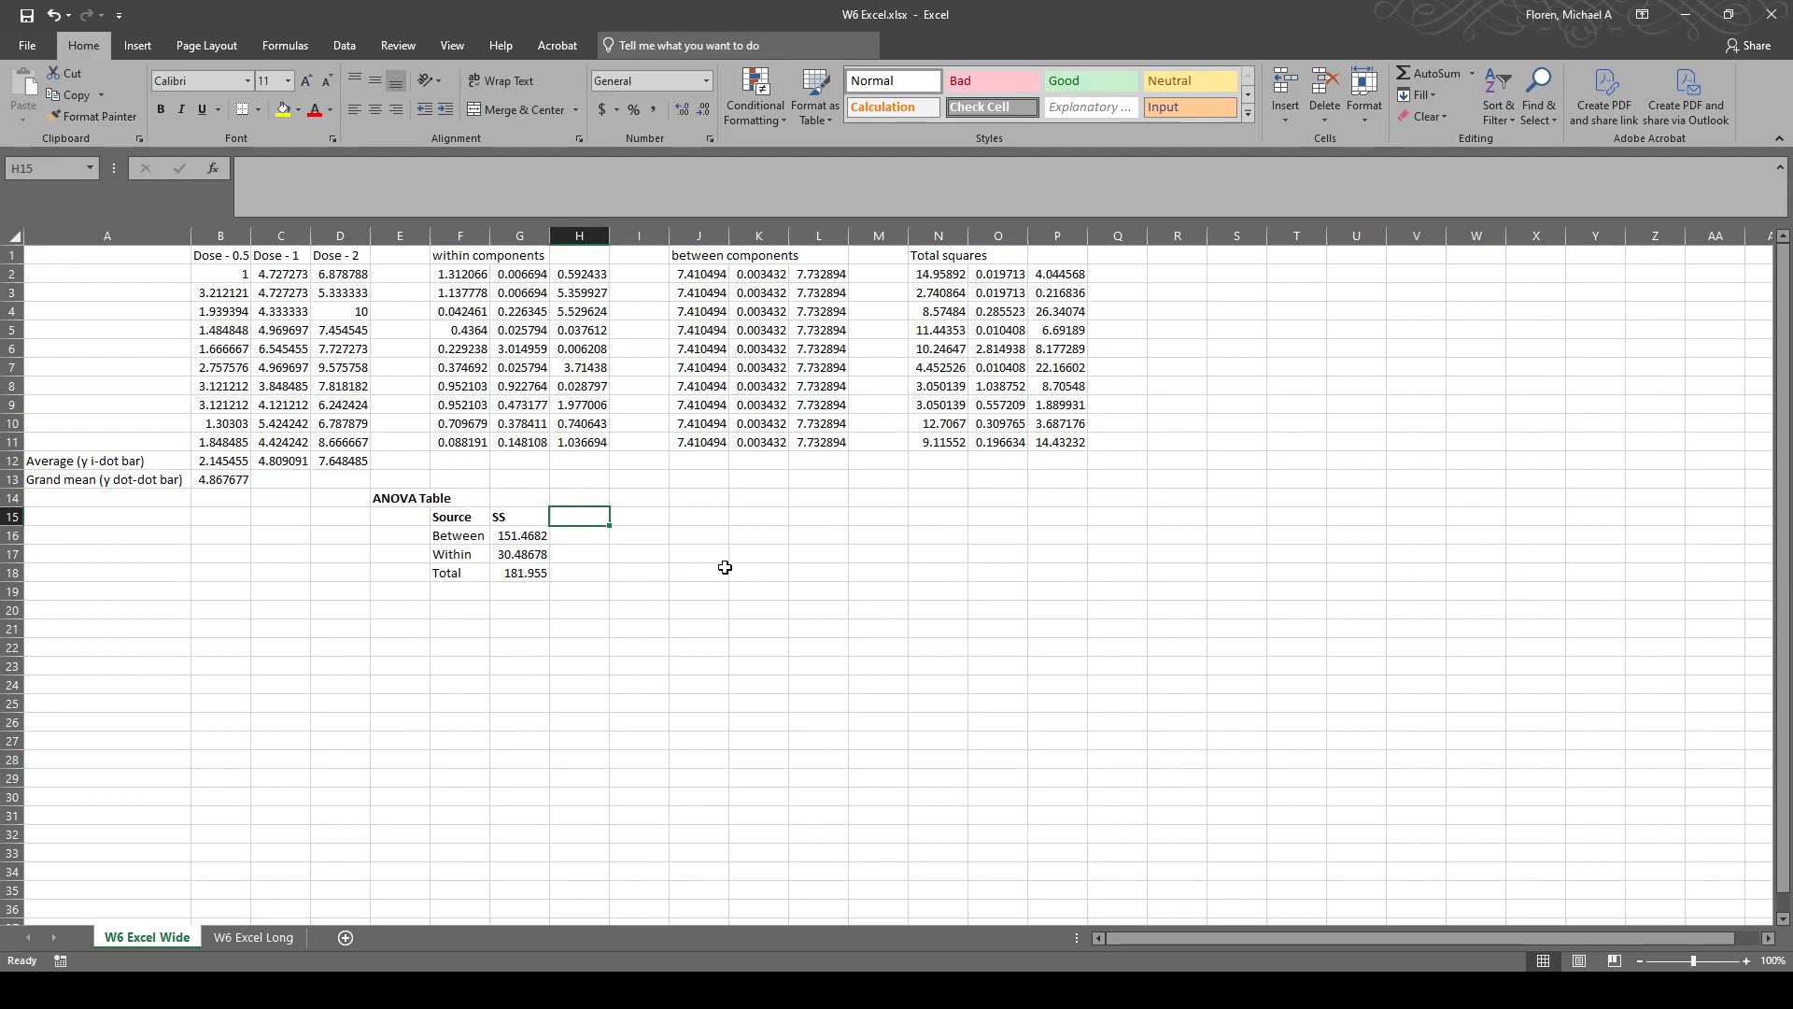
{"action": "type", "text": "DF"}
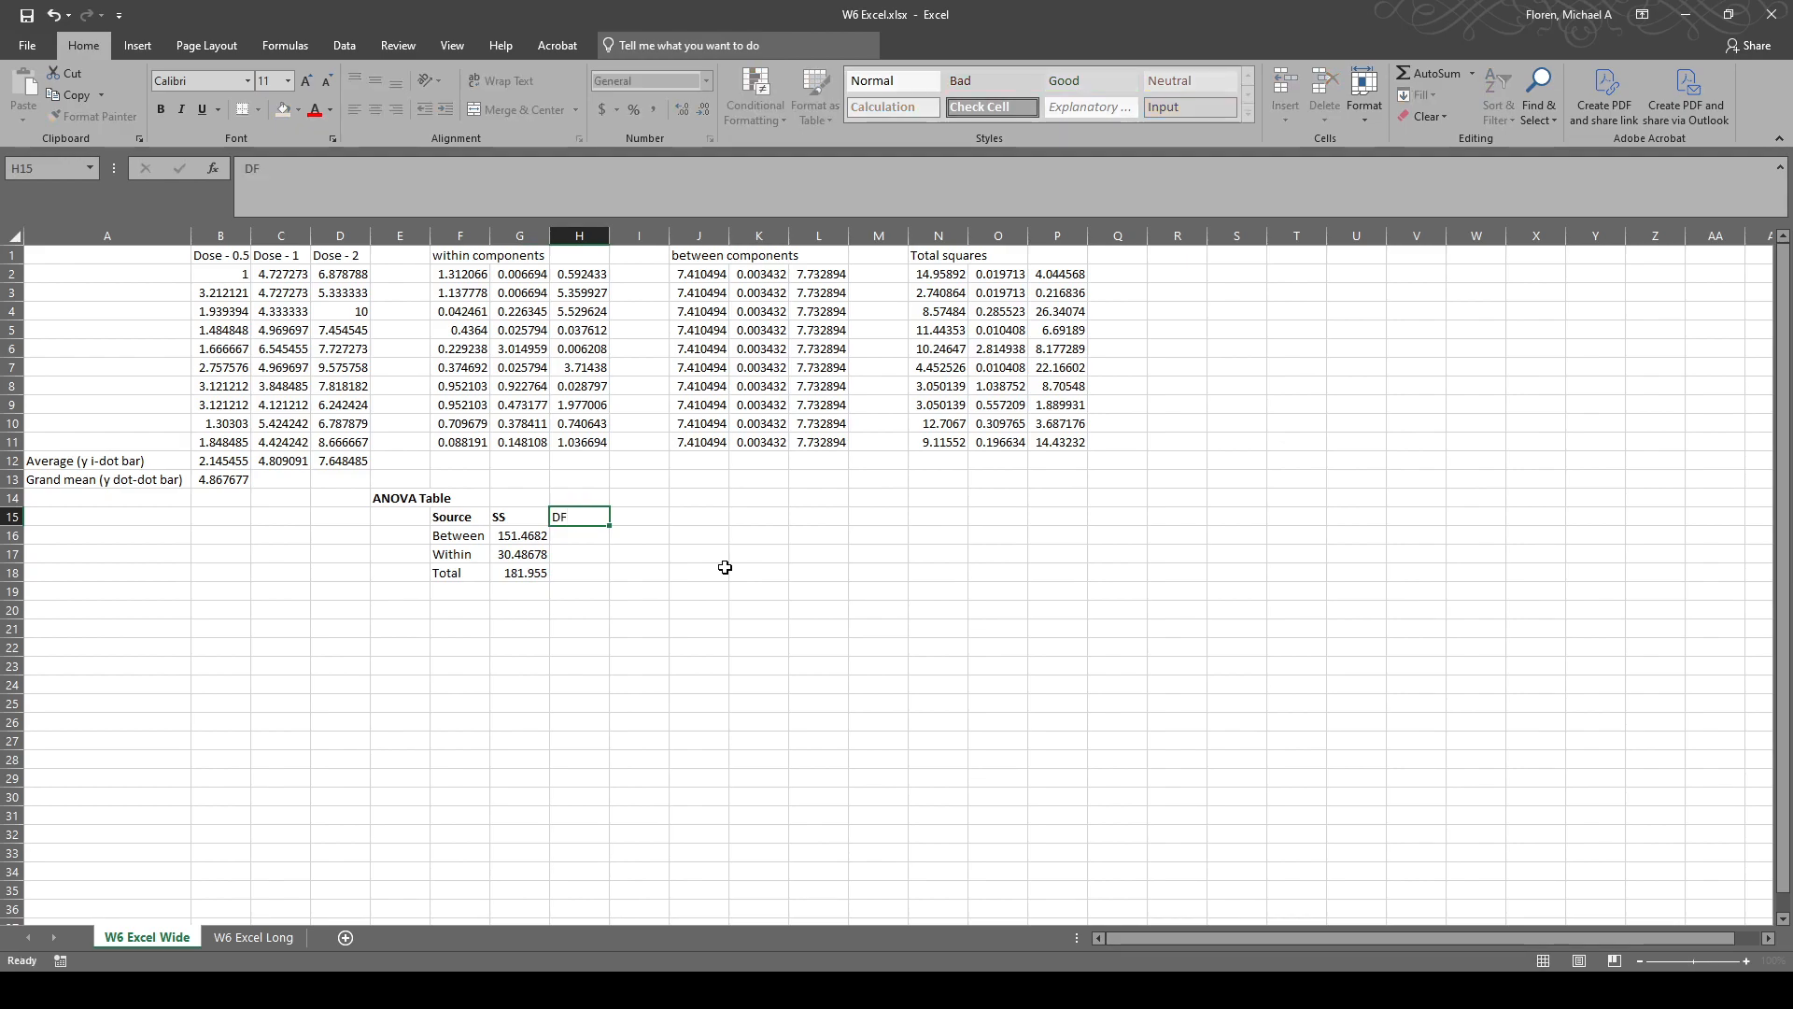
{"action": "key", "text": "Return"}
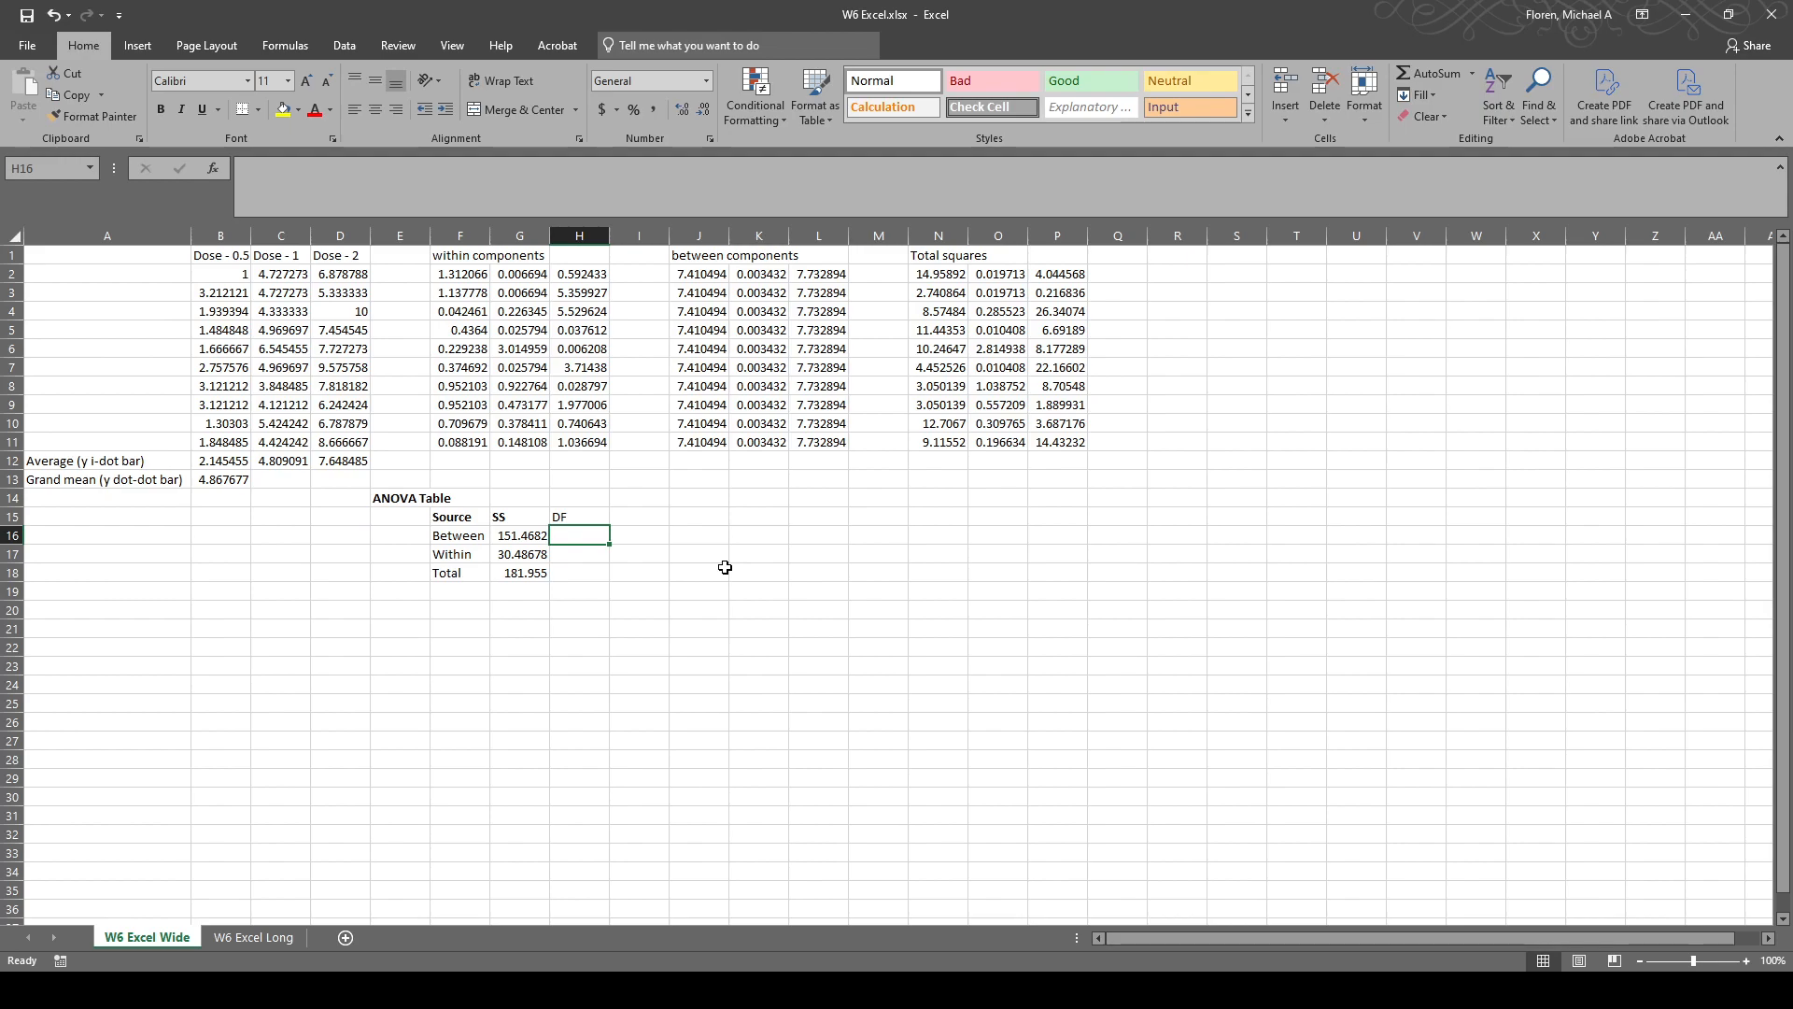
{"action": "type", "text": "=("}
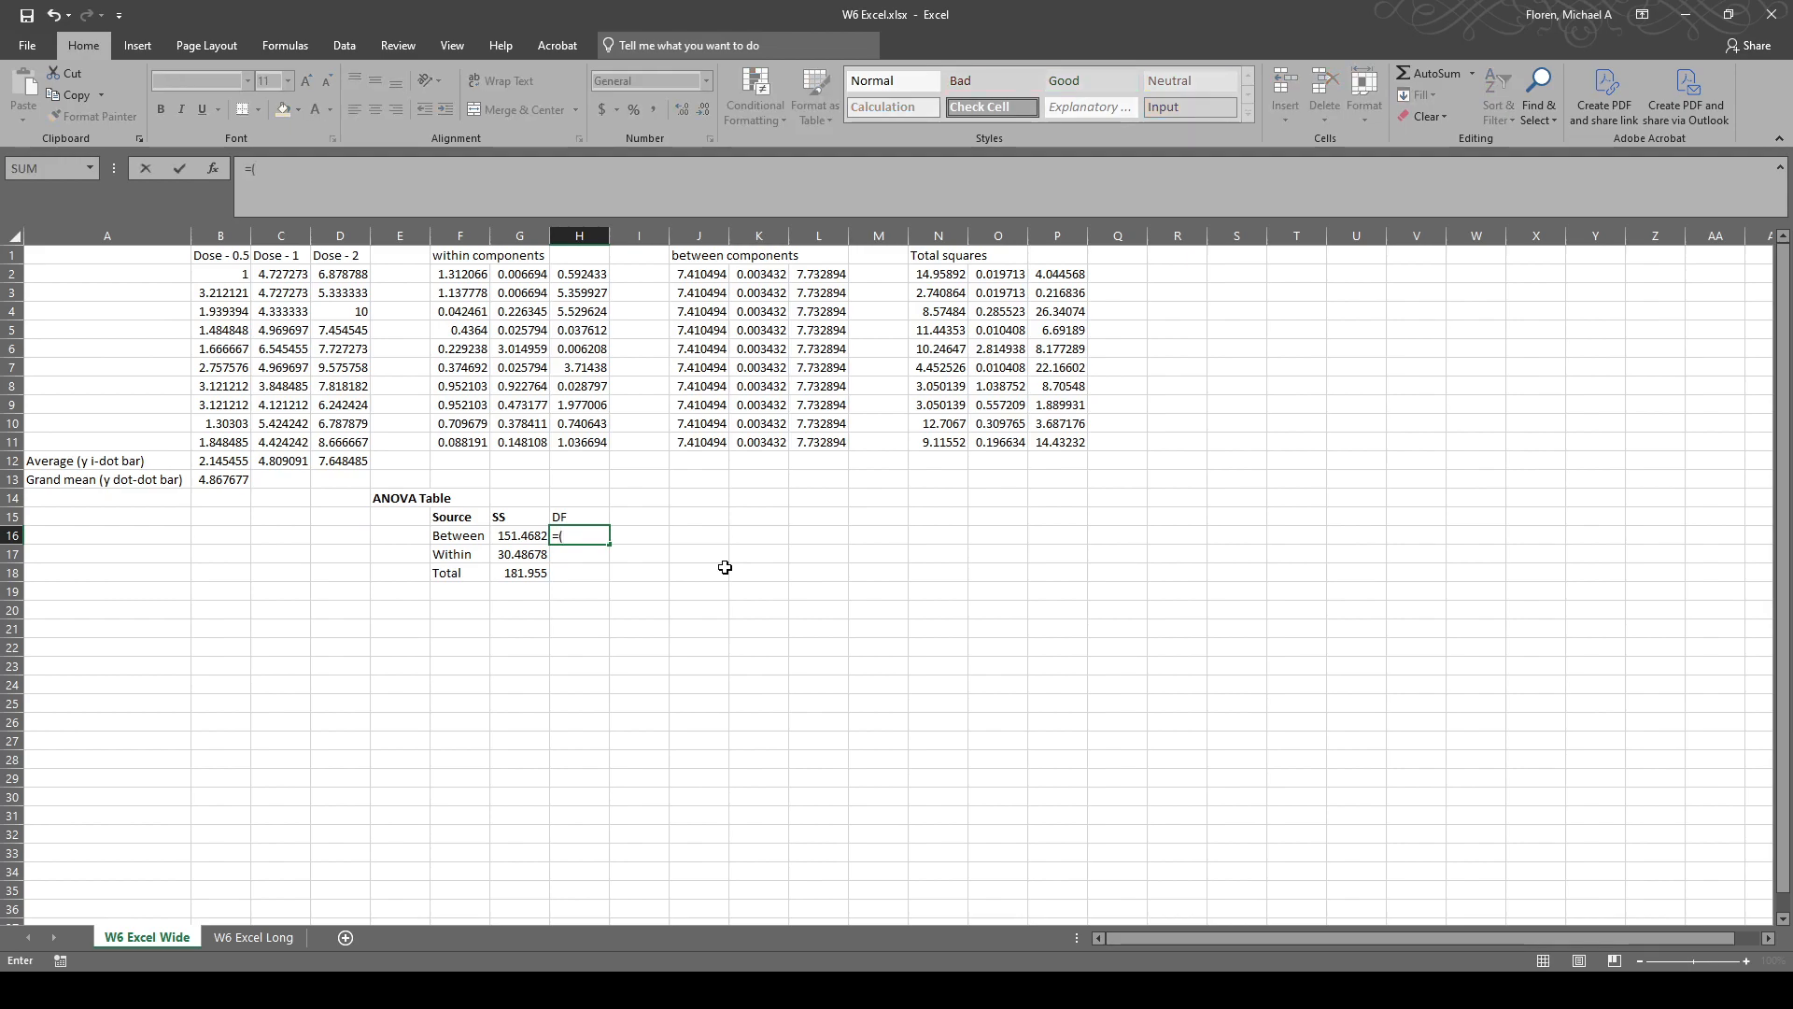
{"action": "type", "text": "3-1"}
{"action": "key", "text": "Return"}
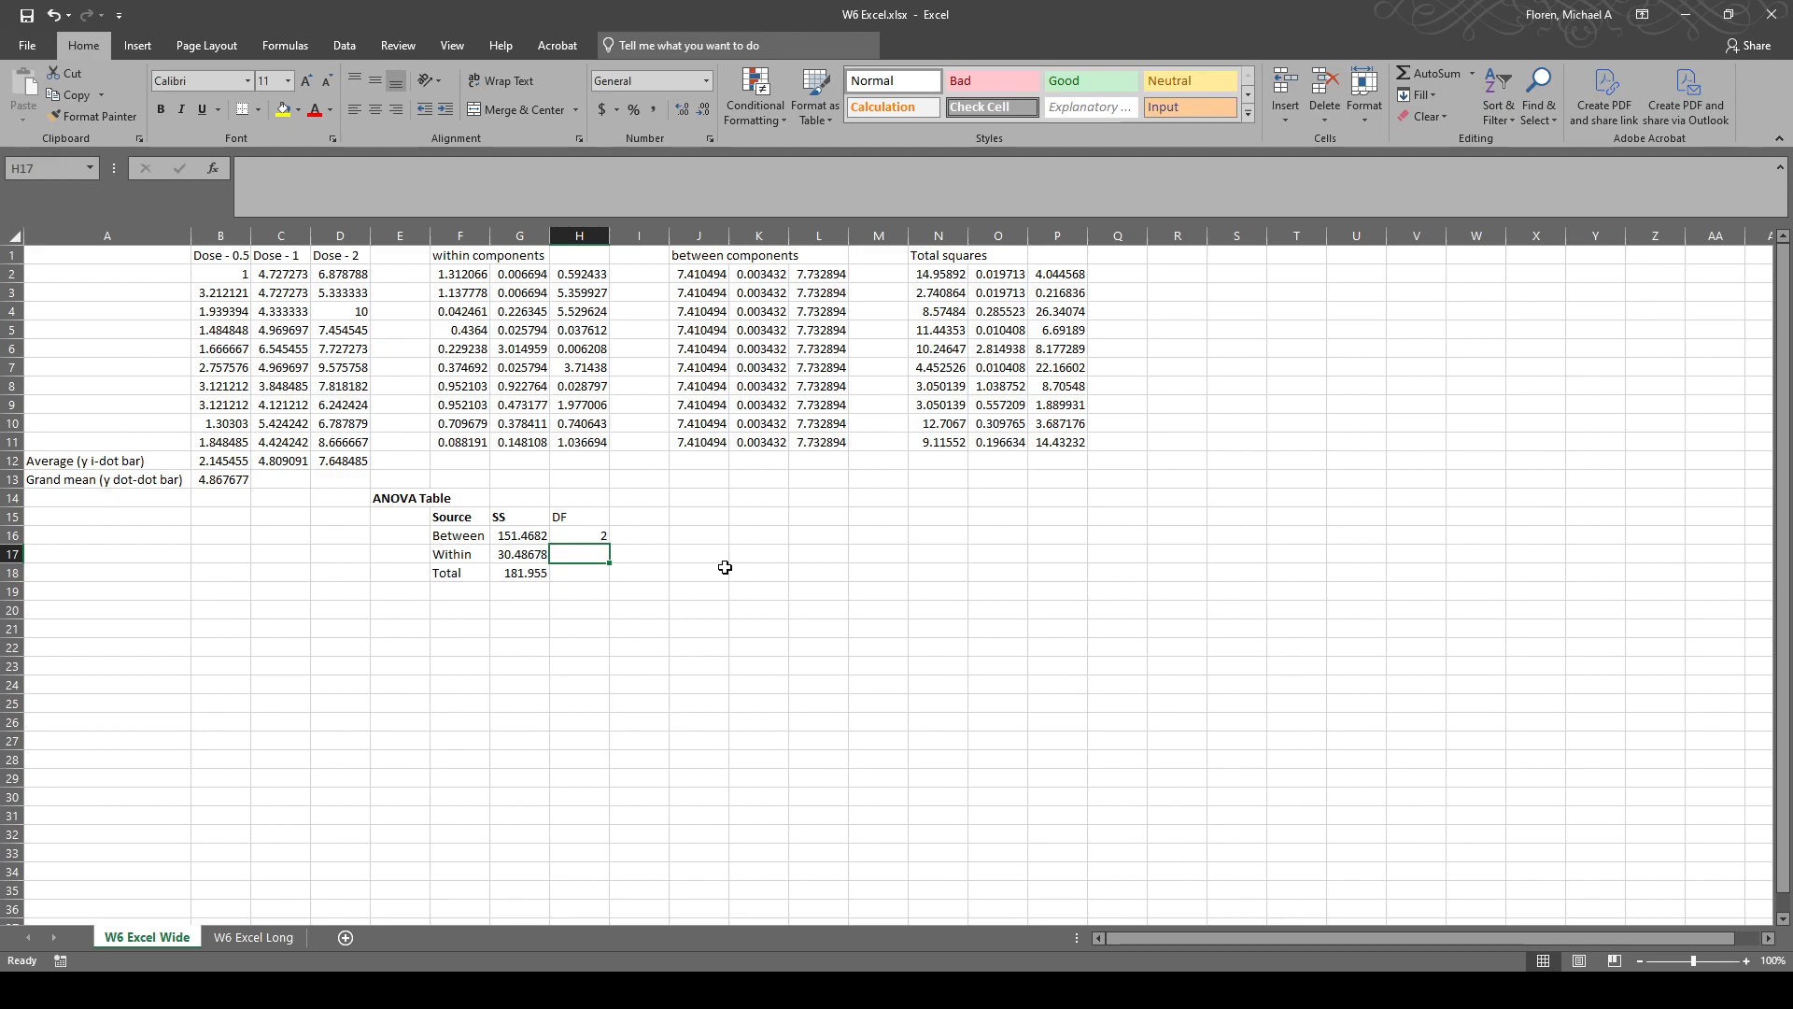
Enter the Within degrees of freedom as =3*(10-1) in H17 and the Total as =3*10-1 in H18.
{"action": "type", "text": "=3*(10-1"}
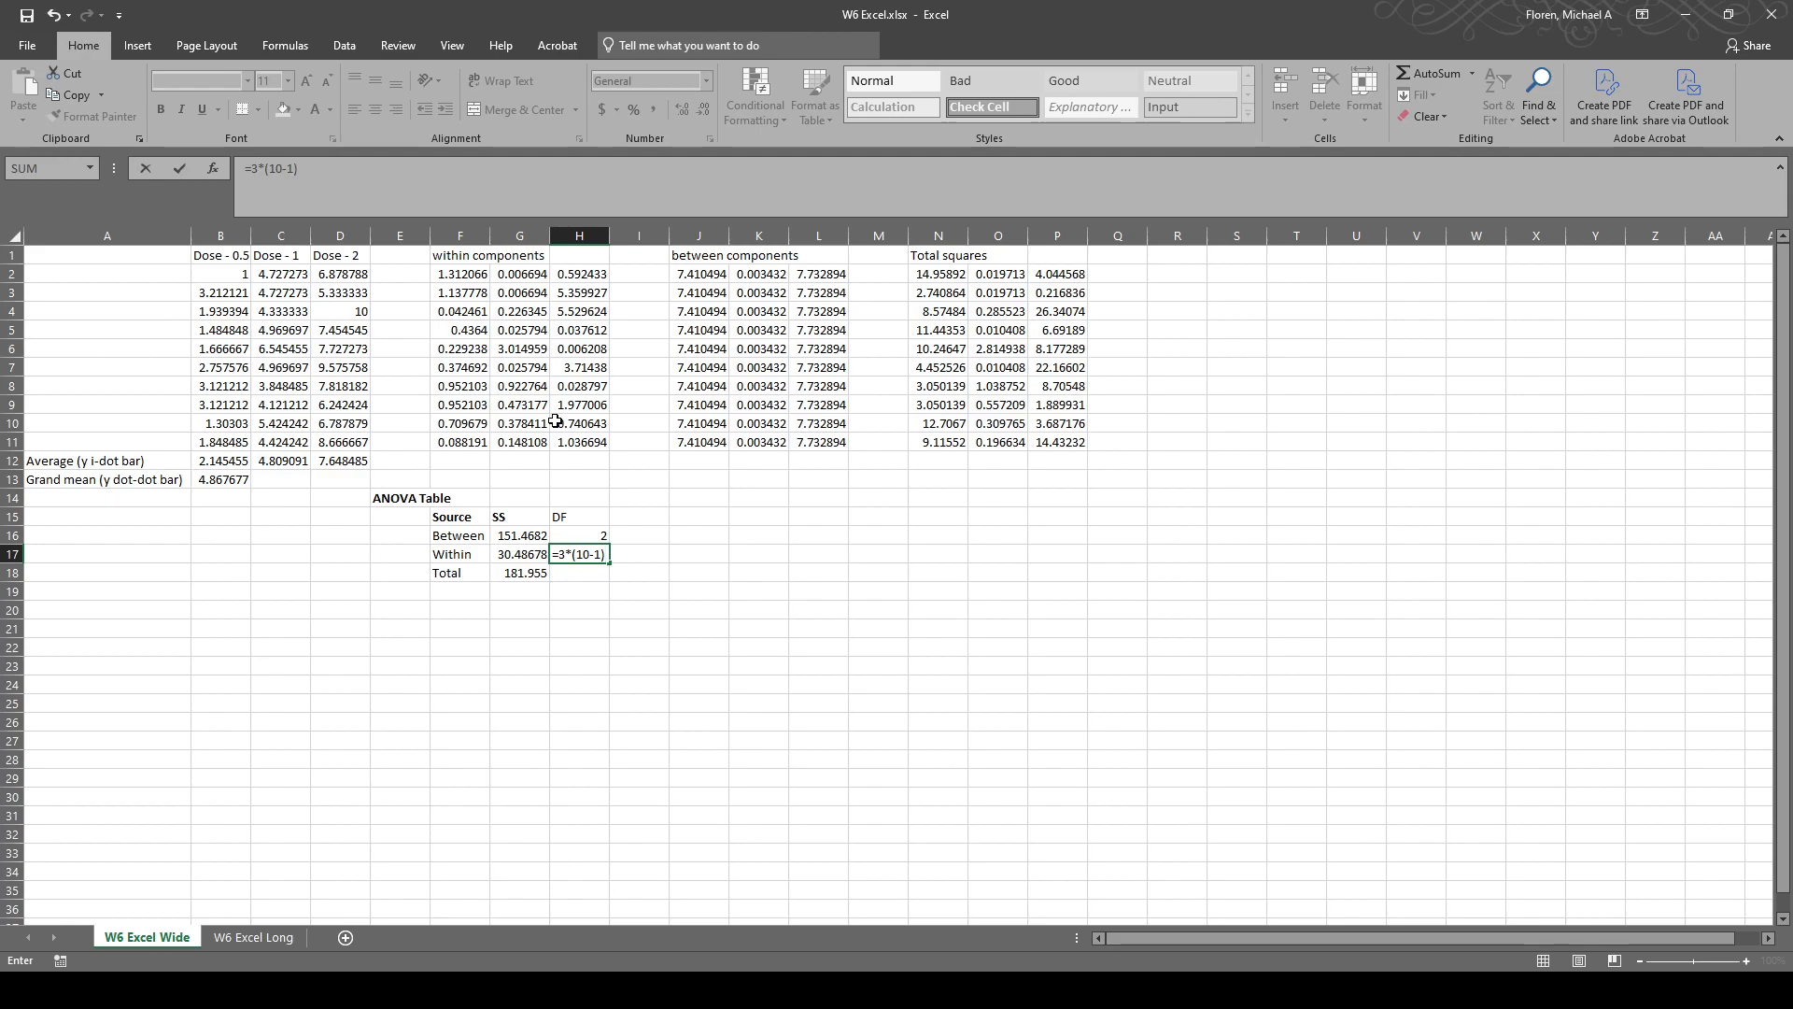
{"action": "key", "text": "Return"}
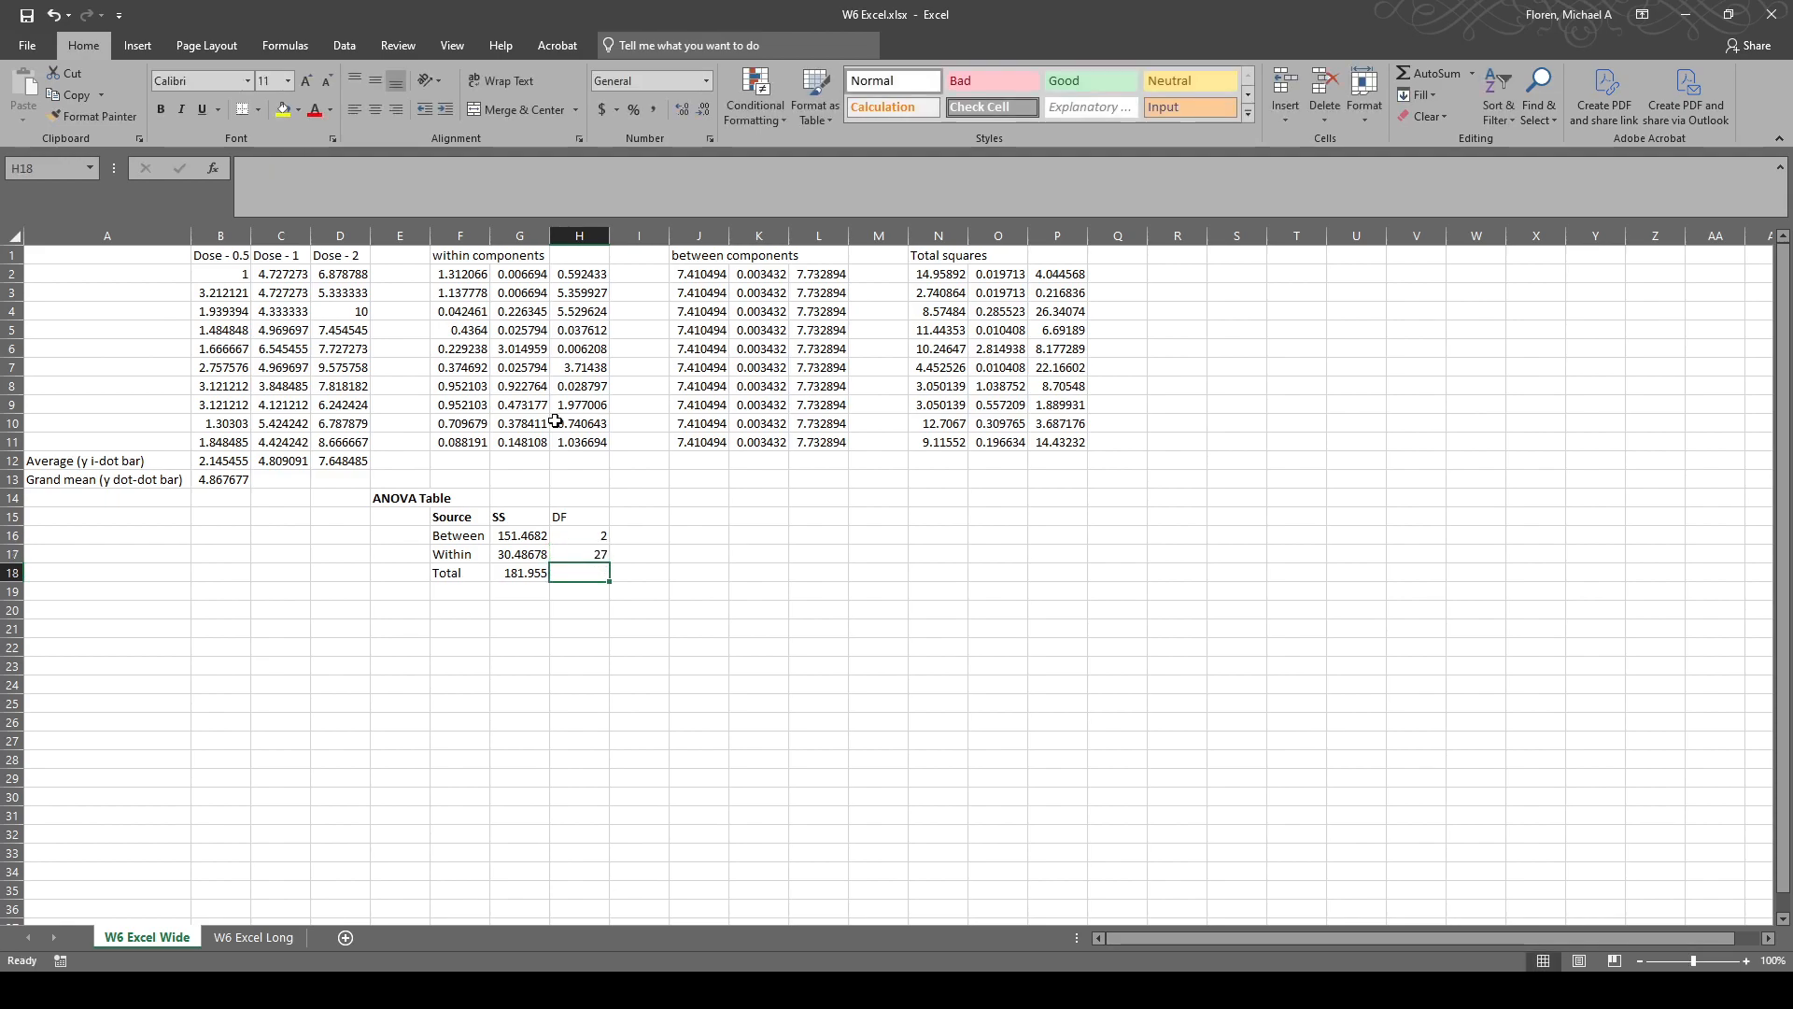
{"action": "type", "text": "="}
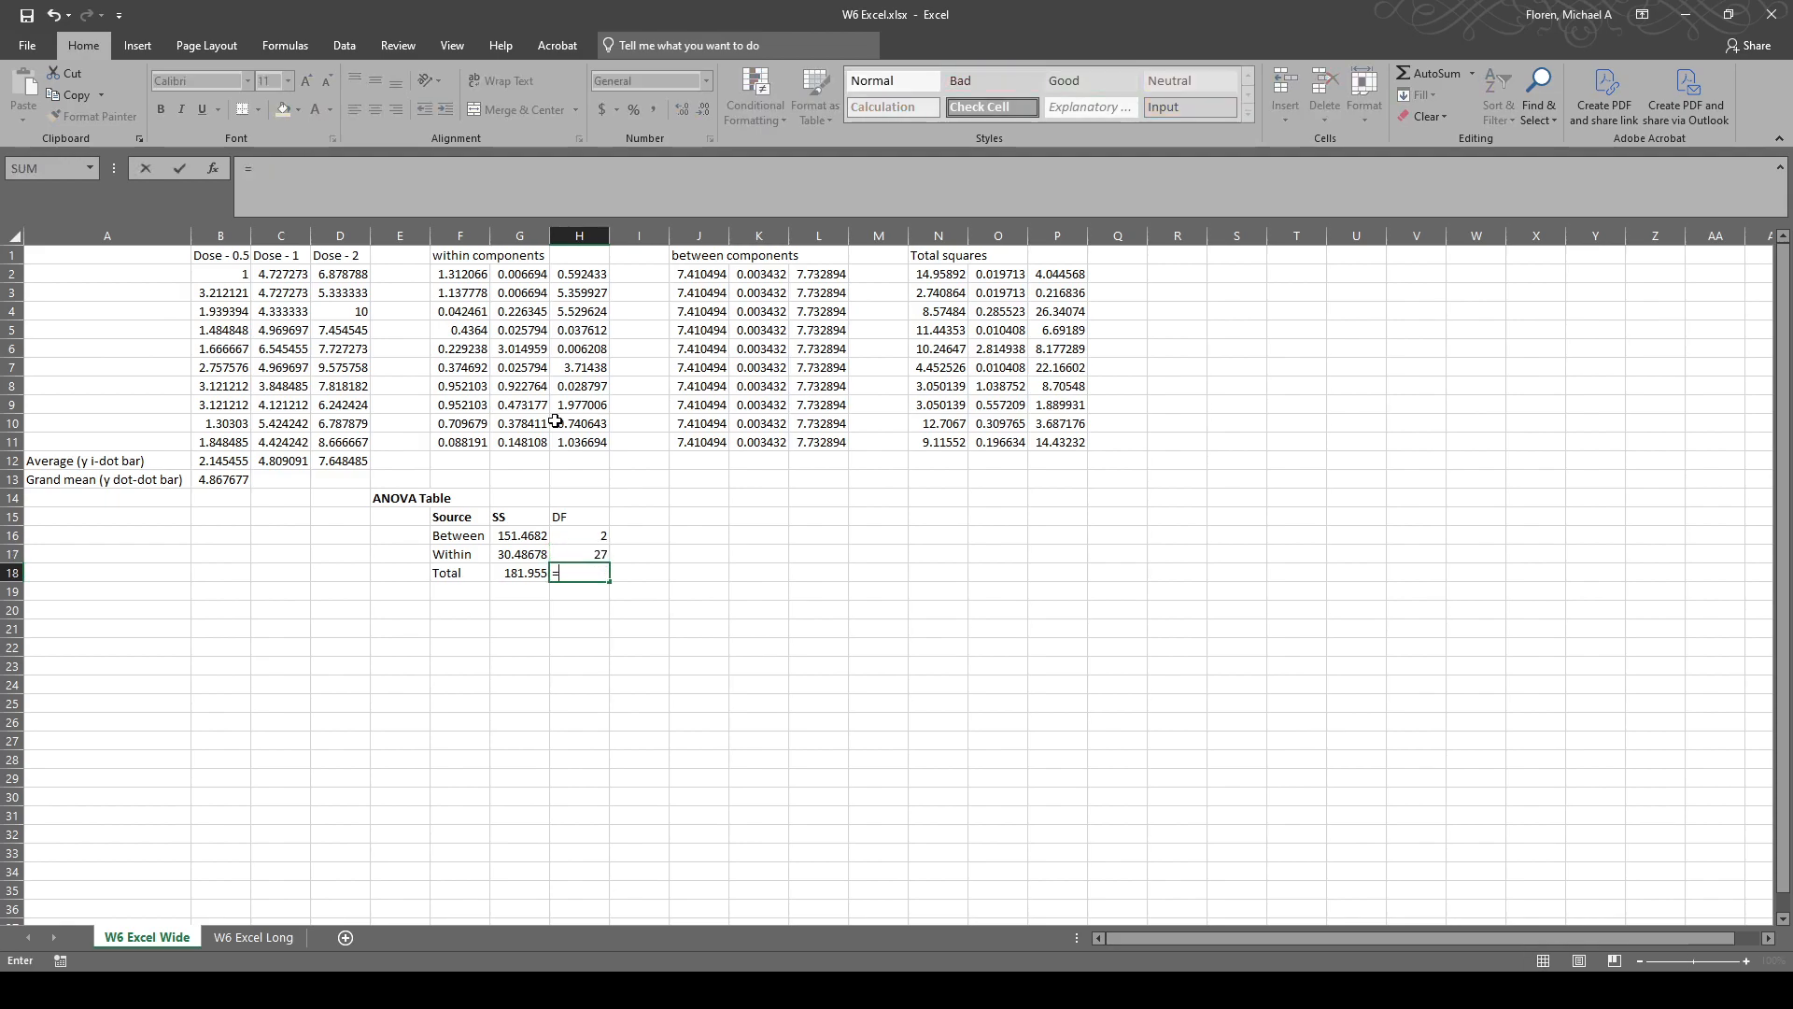
{"action": "type", "text": "3*10-1"}
{"action": "key", "text": "Return"}
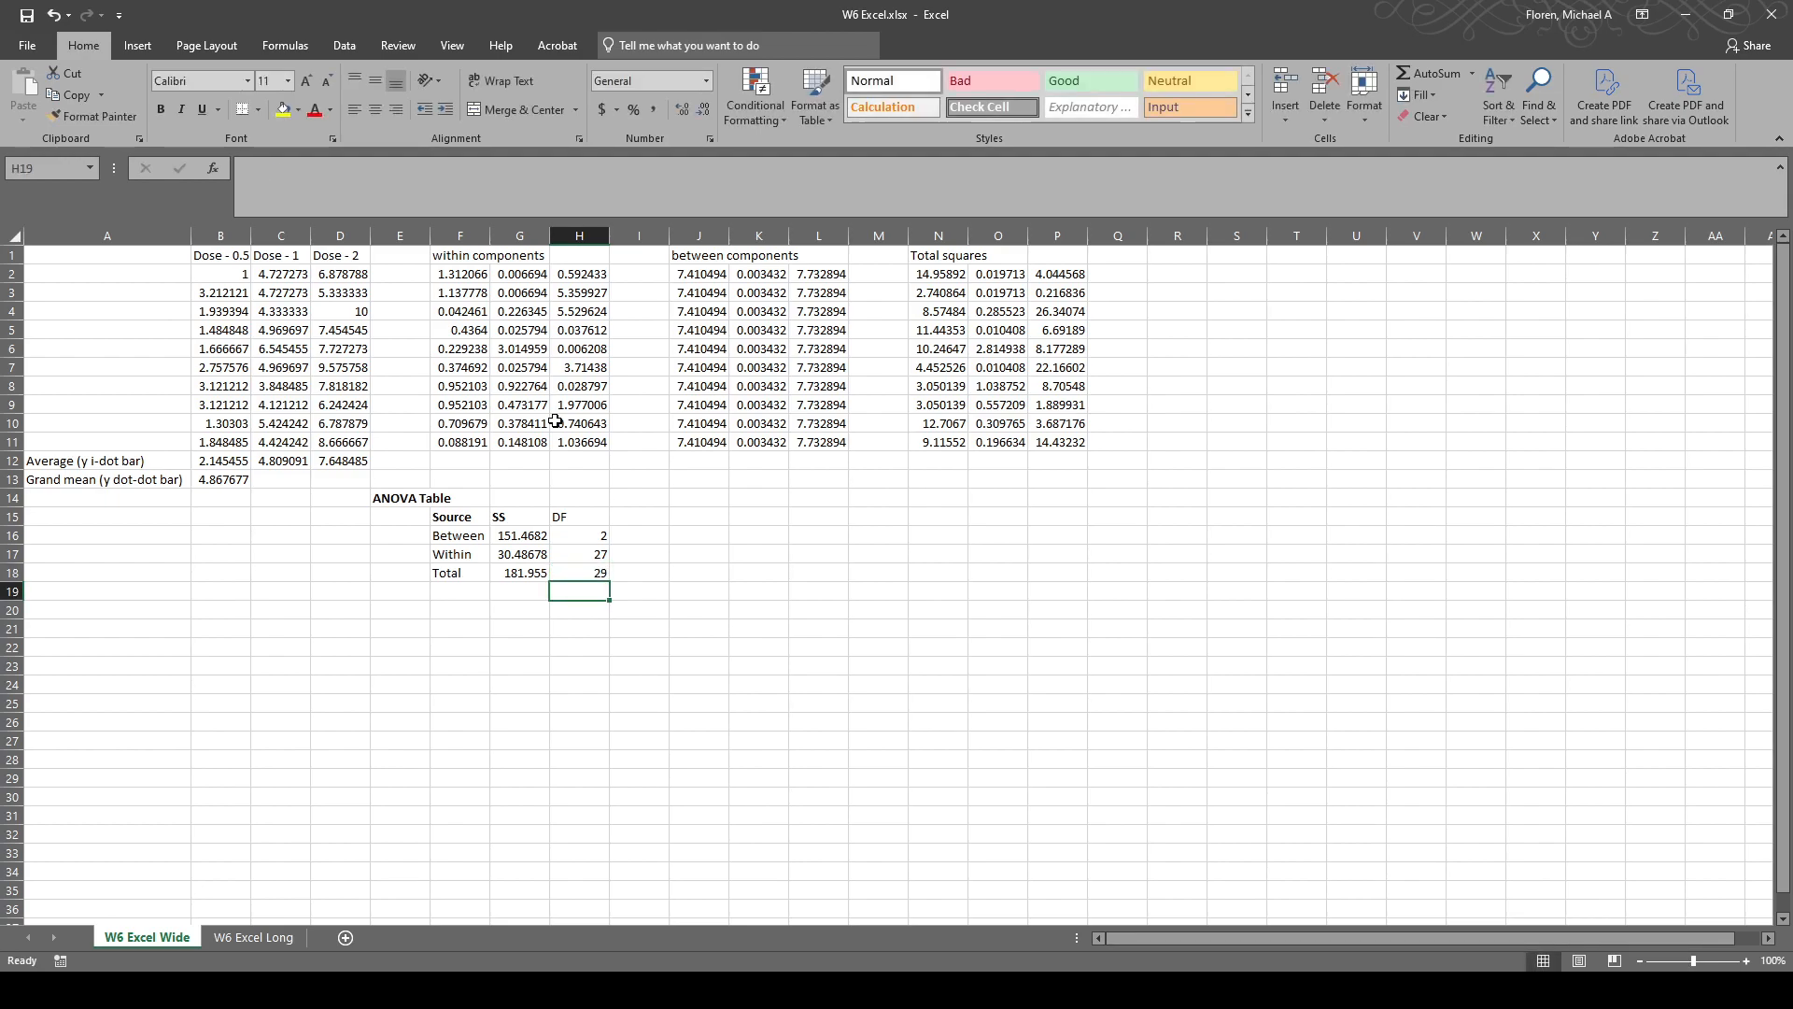
Check the degrees of freedom in H16:H18 and make the DF header in H15 bold.
{"action": "left_click", "coordinate": [597, 539]}
{"action": "left_click", "coordinate": [599, 554]}
{"action": "left_click", "coordinate": [595, 571]}
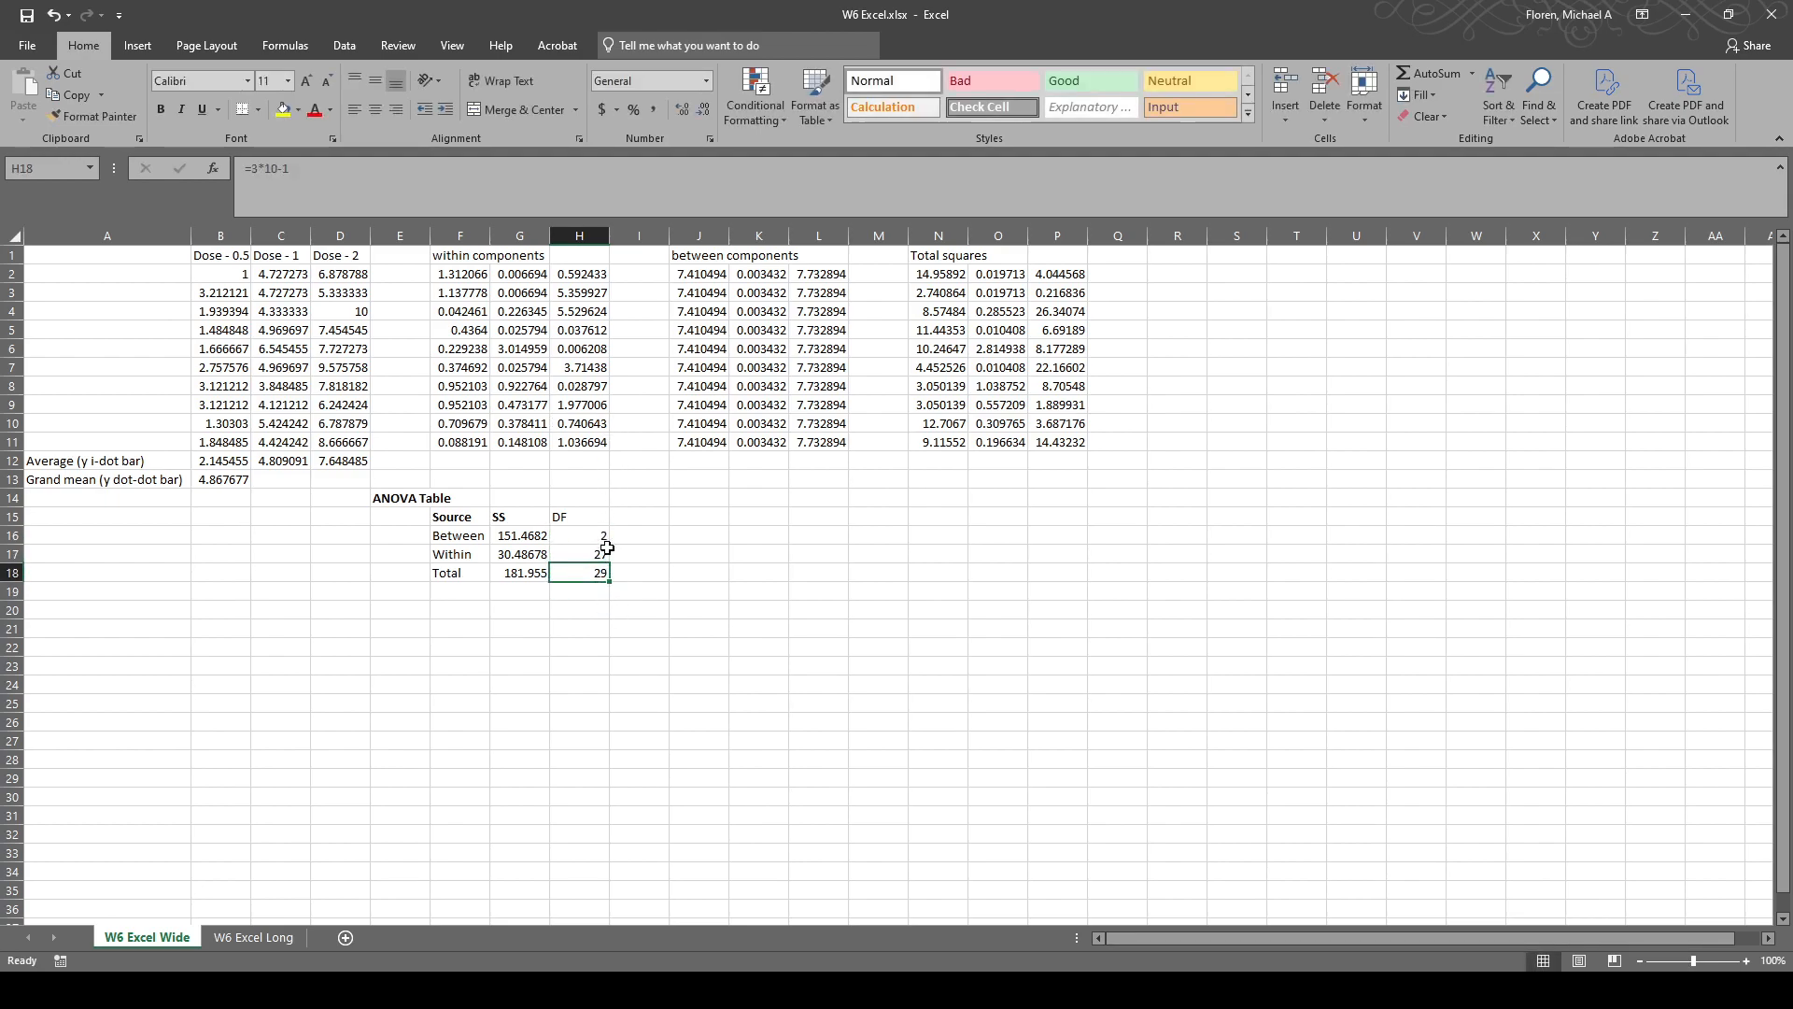
{"action": "left_click", "coordinate": [594, 528]}
{"action": "left_click", "coordinate": [664, 612]}
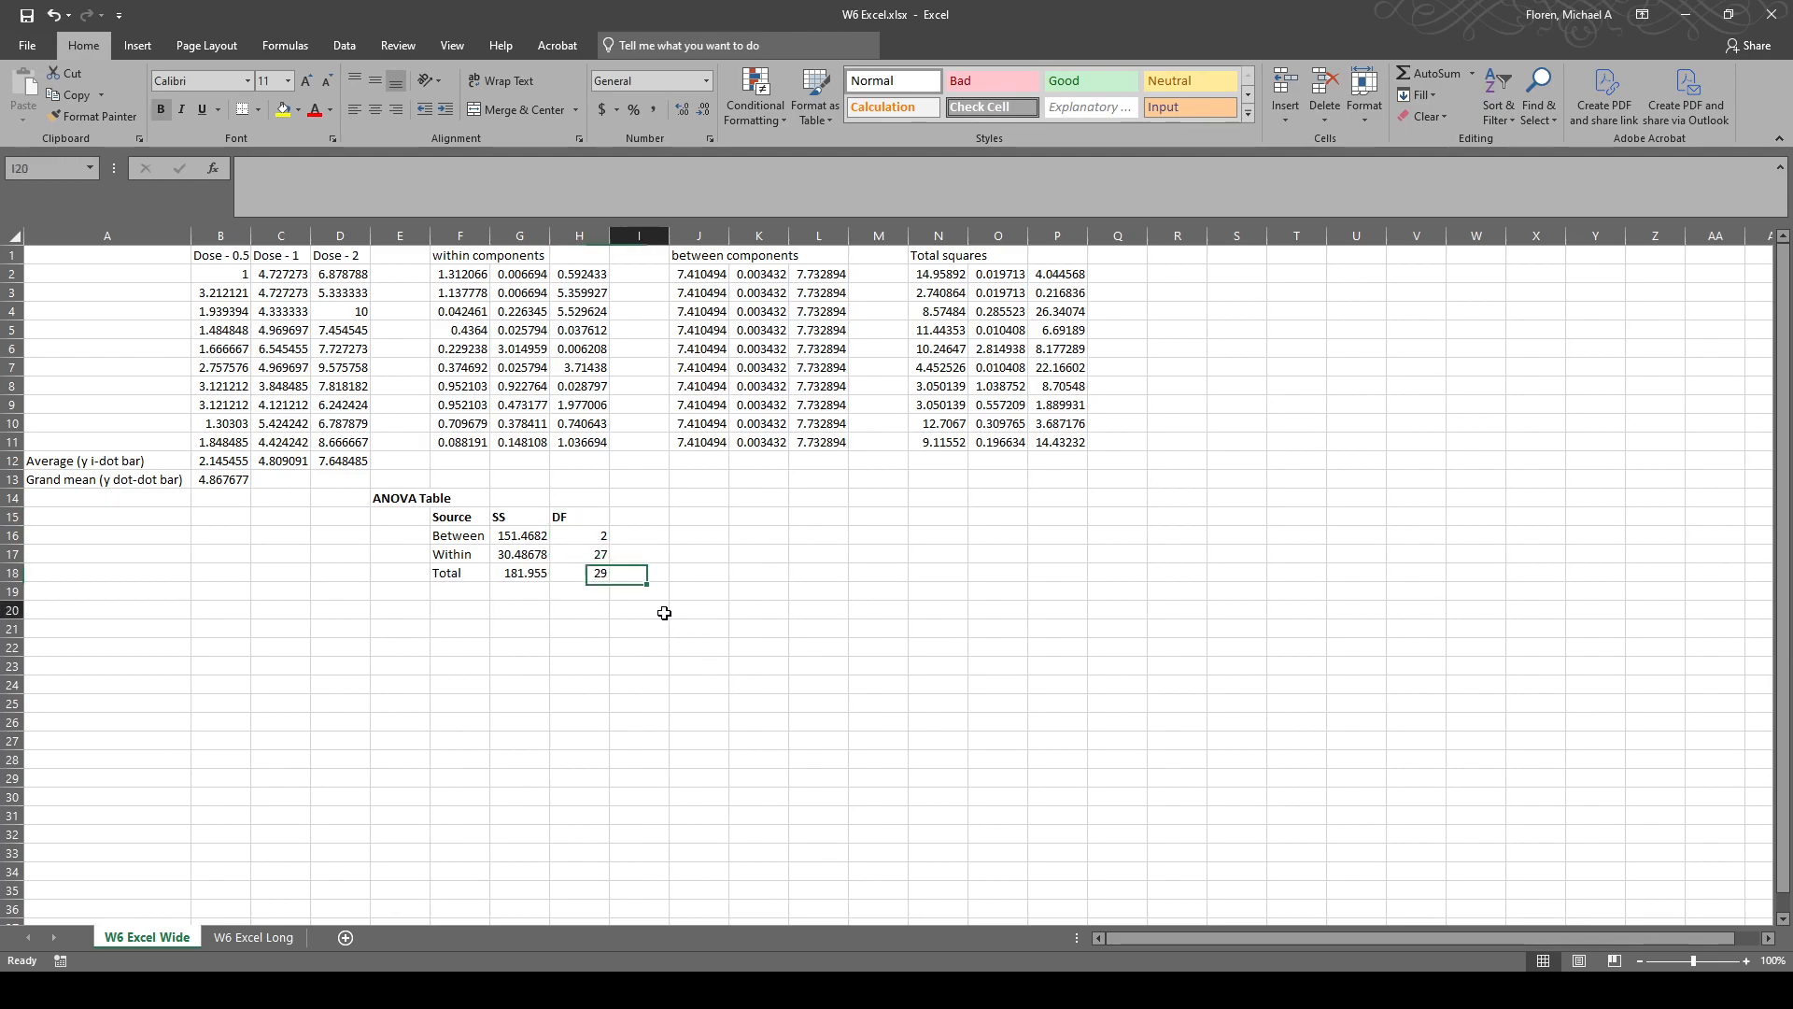
Add an MS column header in I15 of the ANOVA table.
{"action": "left_click", "coordinate": [630, 515]}
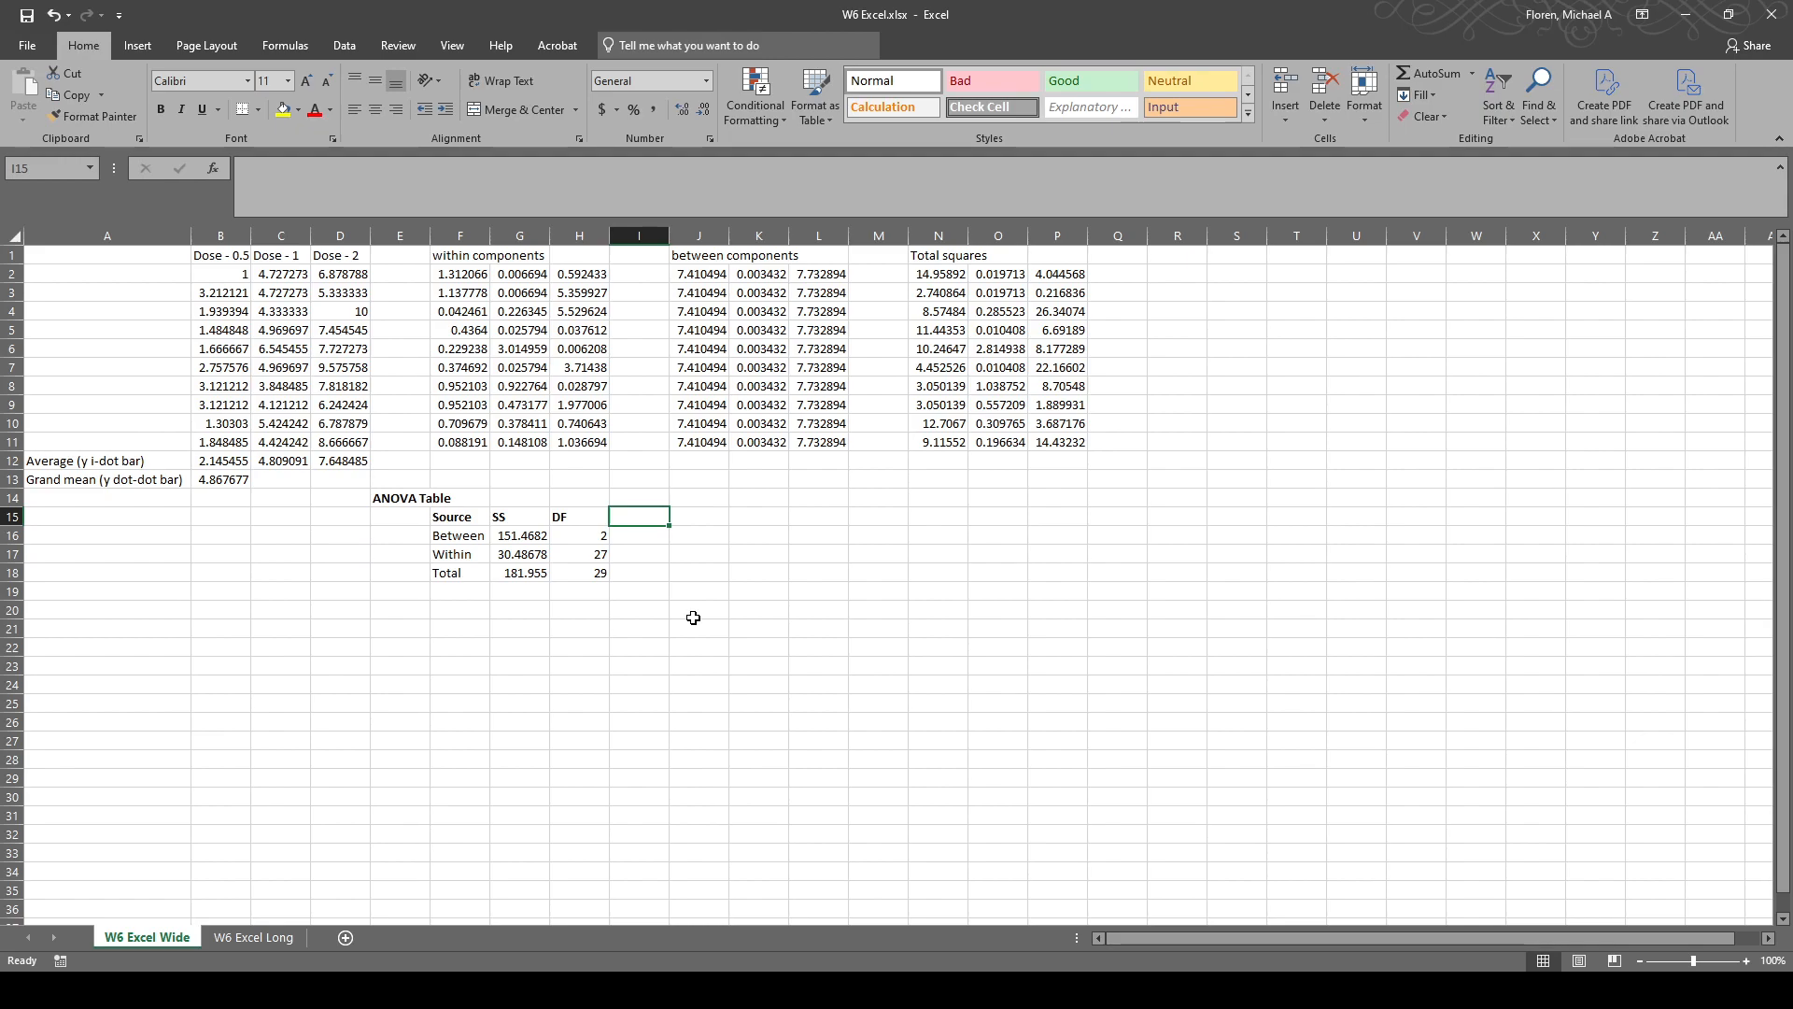
{"action": "type", "text": "MS"}
{"action": "key", "text": "Return"}
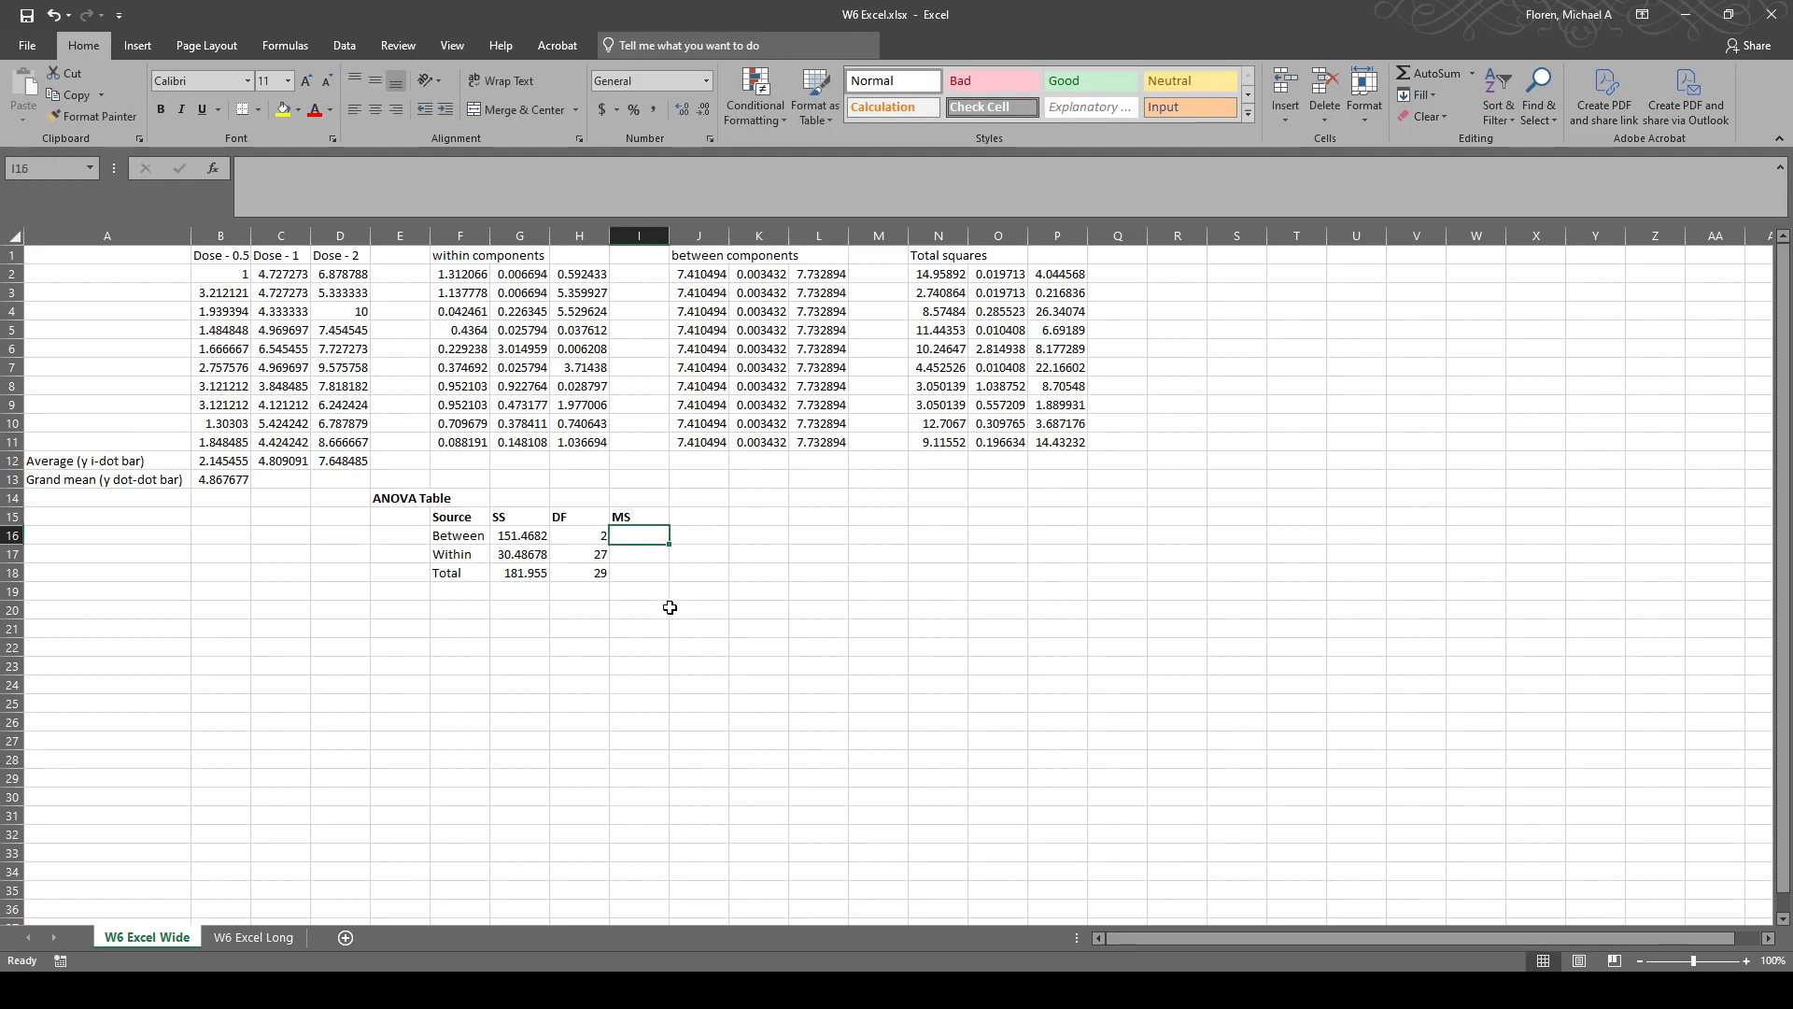
Enter =G16/H16 as the Between mean square in I16, fill it down to I17, and inspect the Within formula's references.
{"action": "type", "text": "="}
{"action": "left_click", "coordinate": [532, 539]}
{"action": "type", "text": "/"}
{"action": "left_click", "coordinate": [595, 535]}
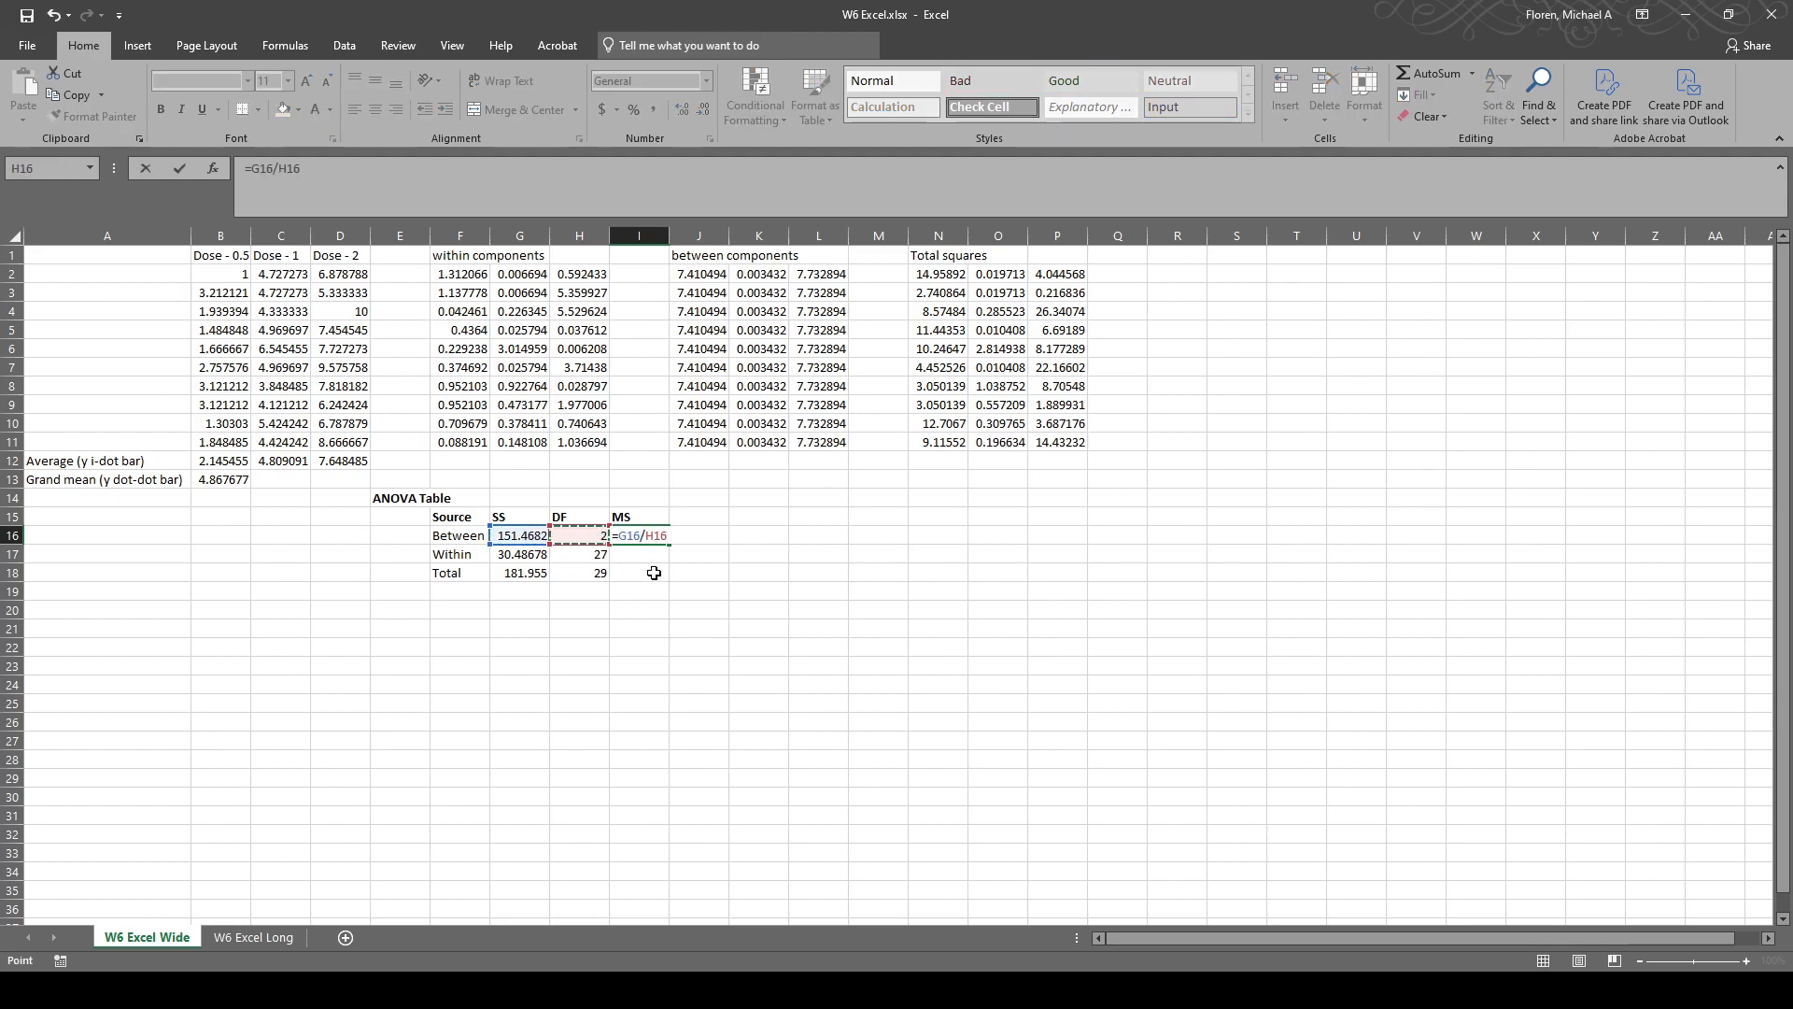
{"action": "key", "text": "Return"}
{"action": "left_click", "coordinate": [656, 536]}
{"action": "left_click_drag", "start_coordinate": [669, 545], "coordinate": [671, 563]}
{"action": "left_click", "coordinate": [653, 556]}
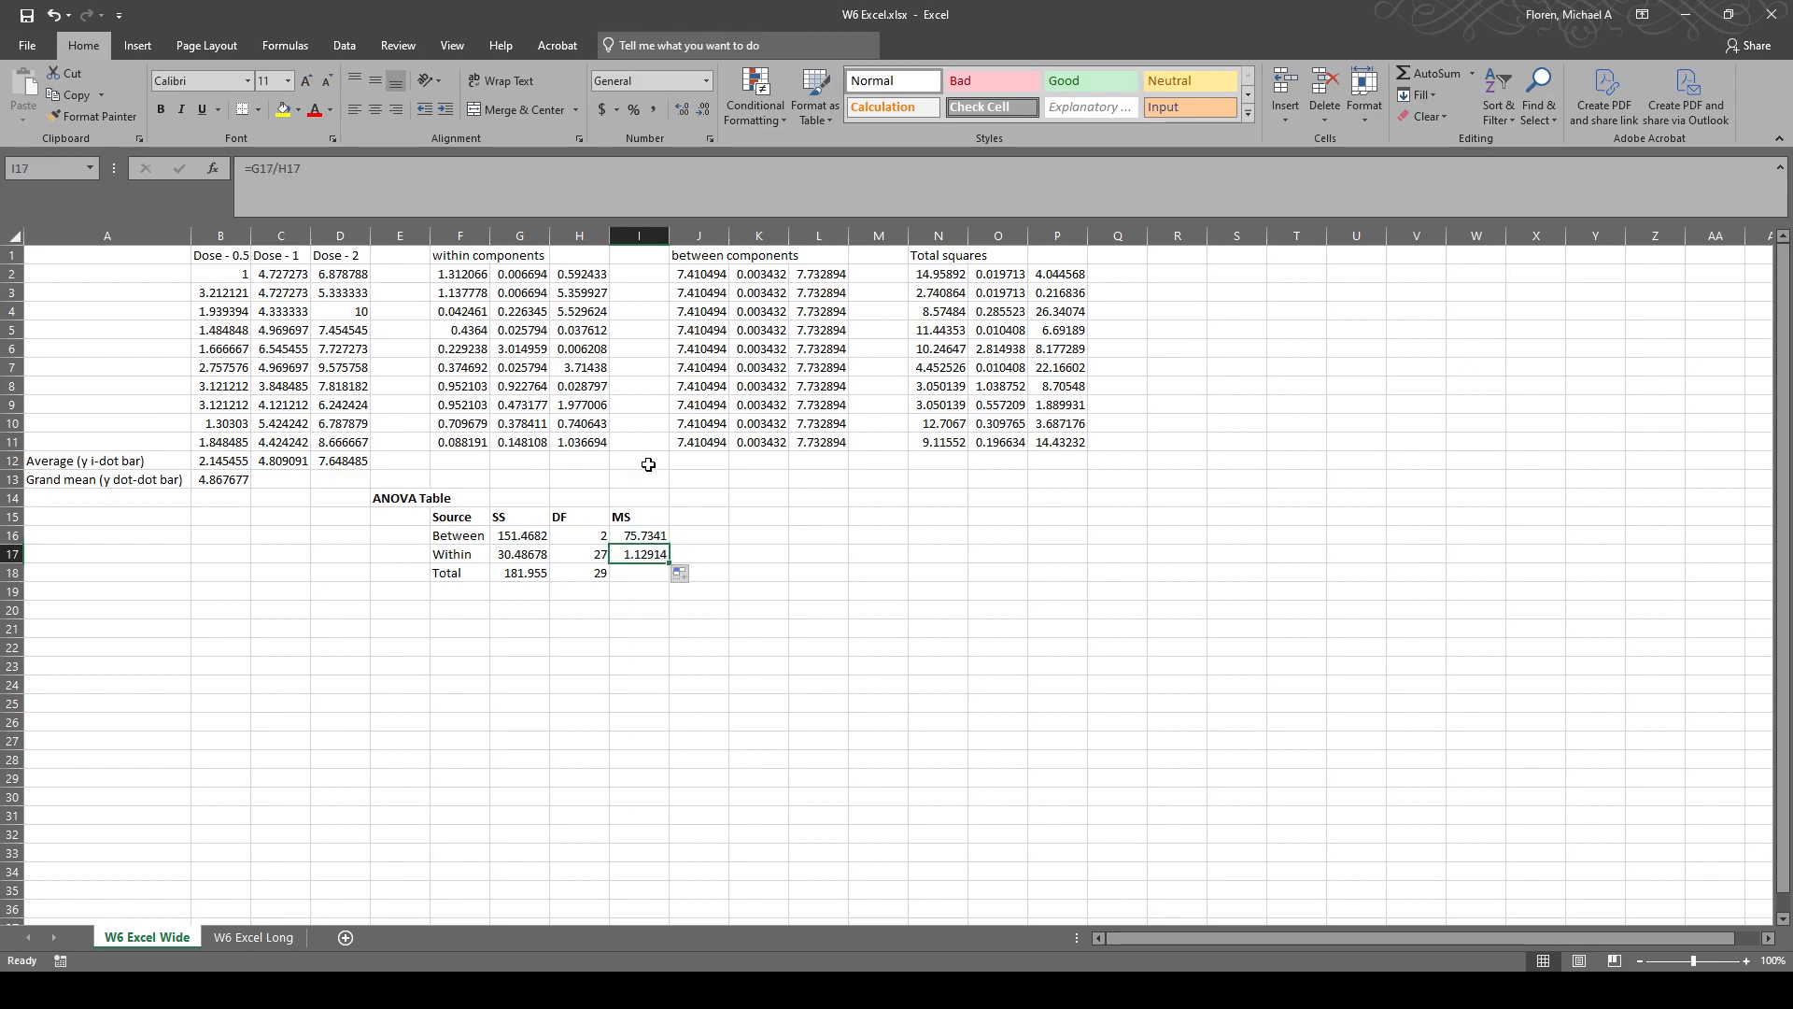
{"action": "left_click", "coordinate": [294, 170]}
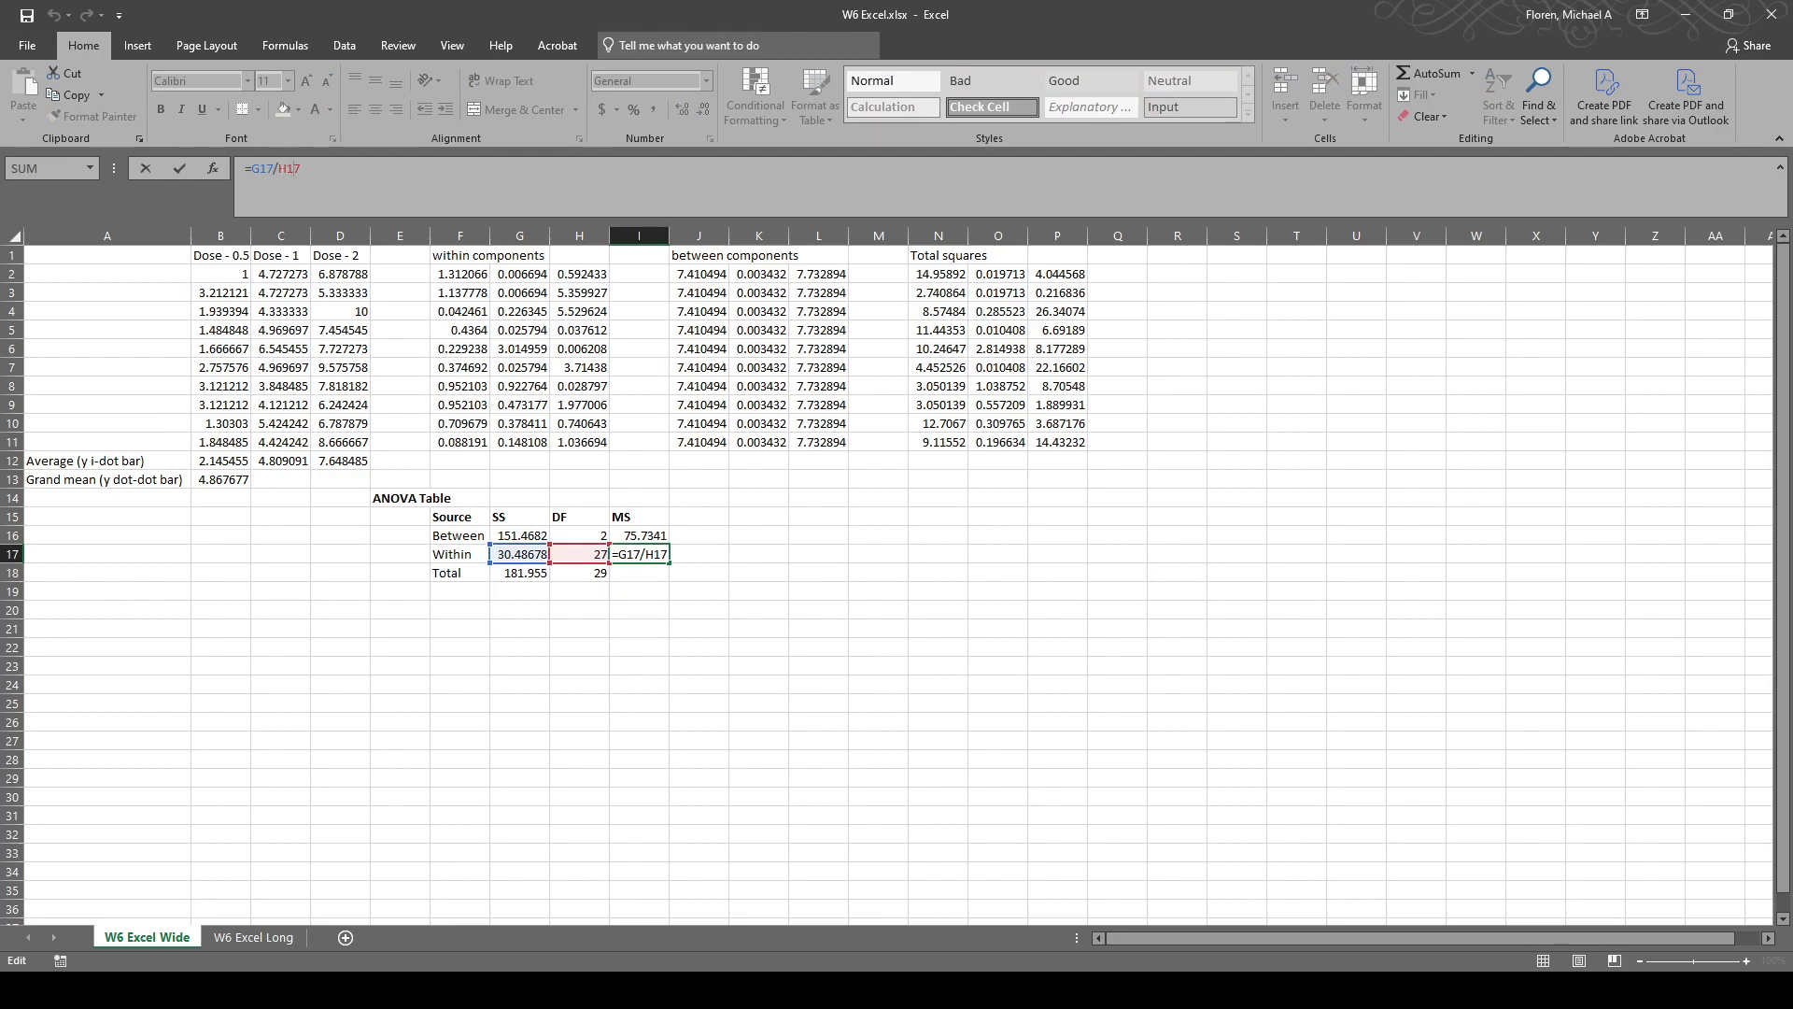
Add an F column header in J15 of the ANOVA table.
{"action": "left_click", "coordinate": [676, 588]}
{"action": "left_click", "coordinate": [692, 536]}
{"action": "left_click", "coordinate": [696, 518]}
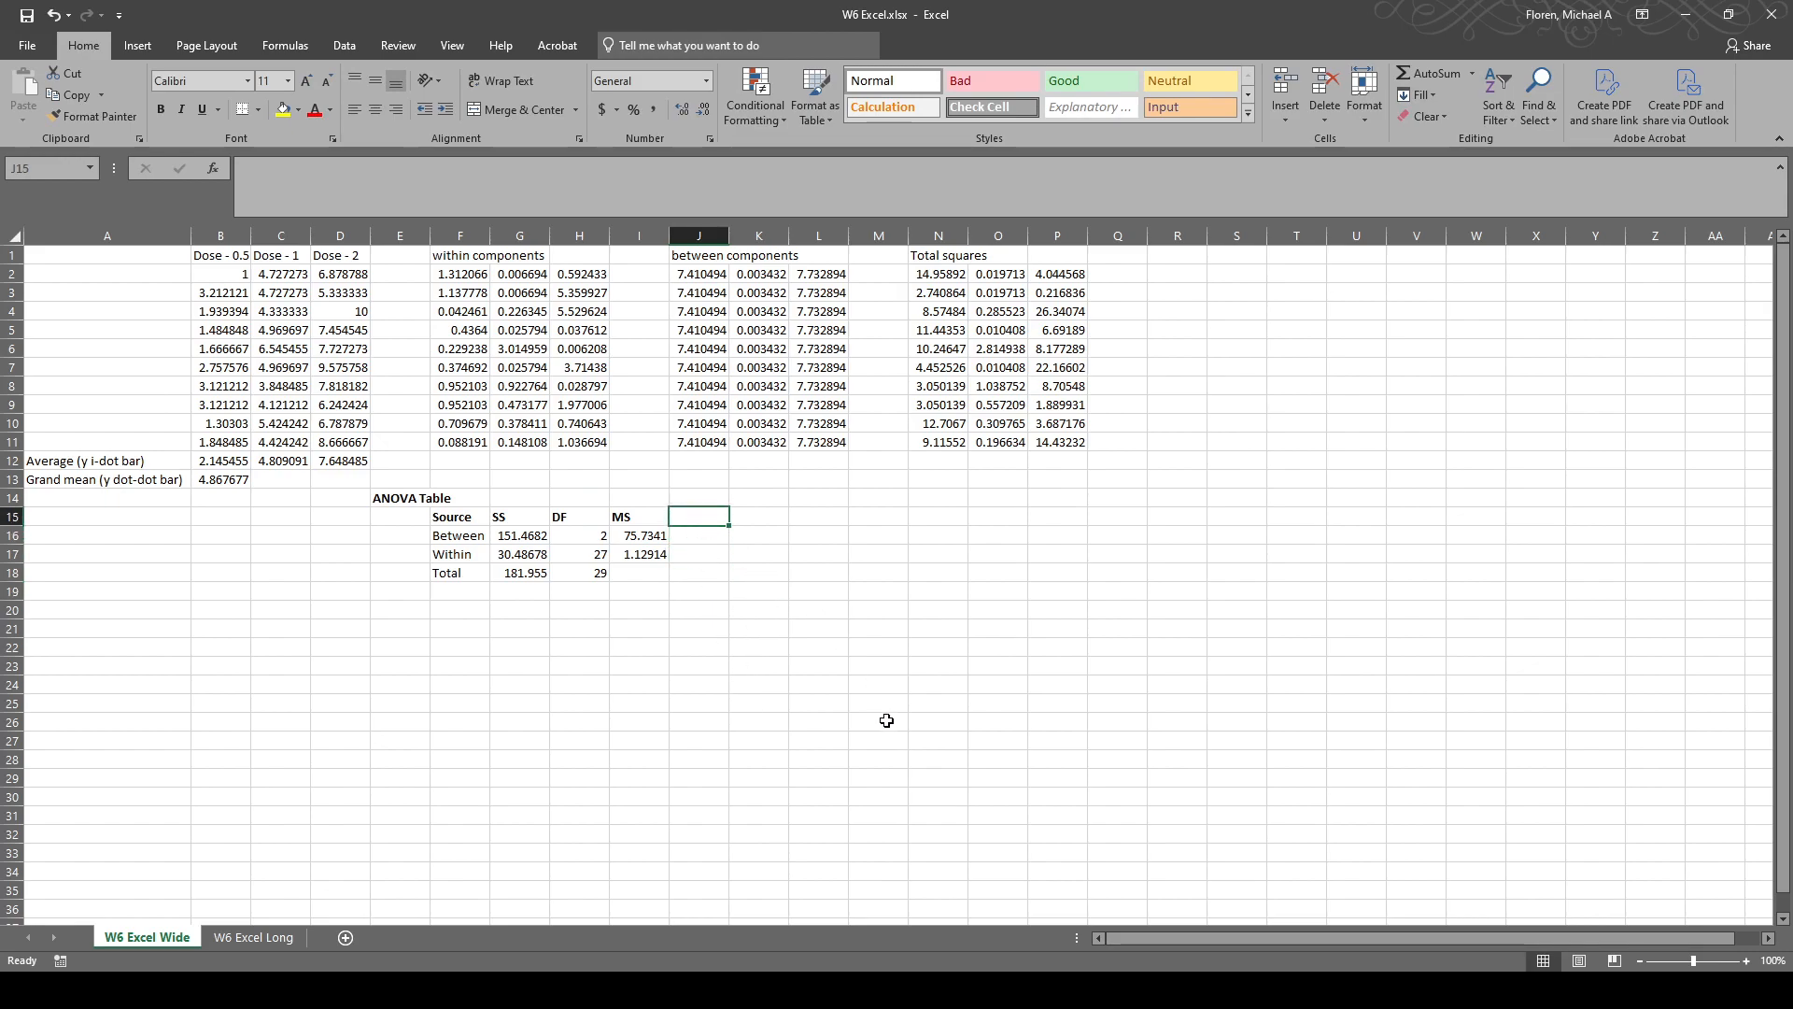
{"action": "type", "text": "F"}
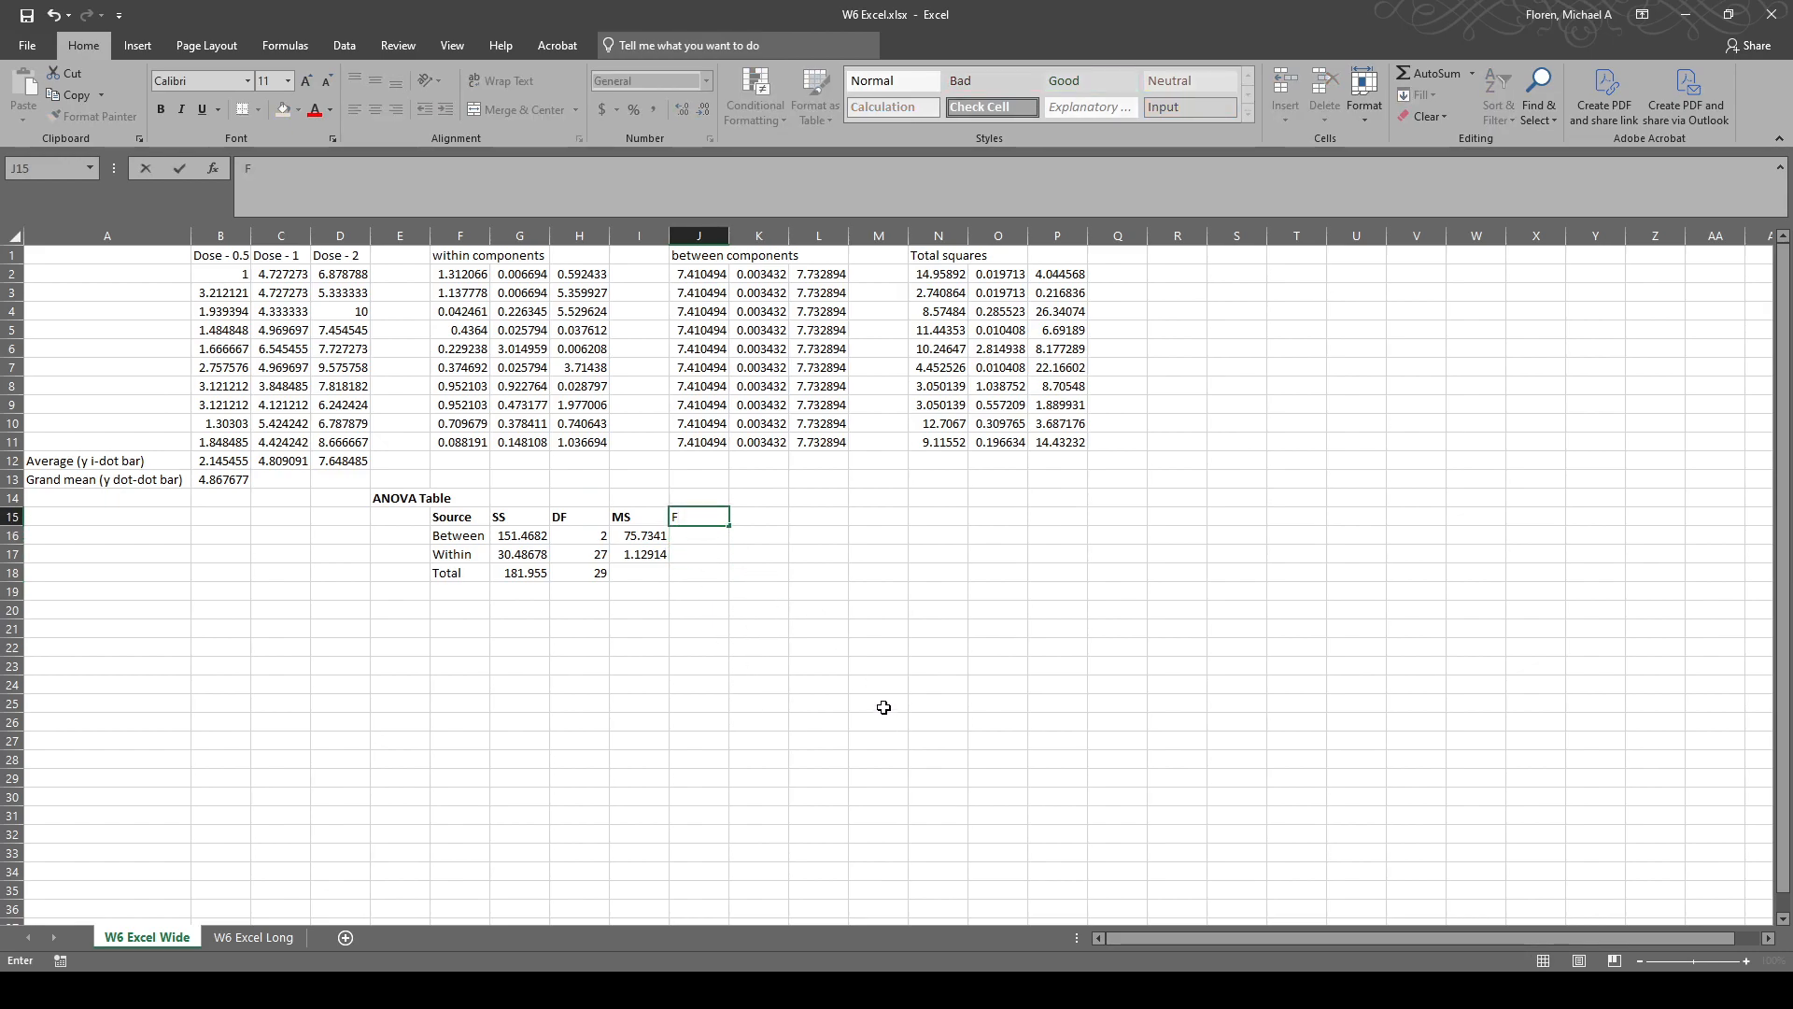
{"action": "key", "text": "Return"}
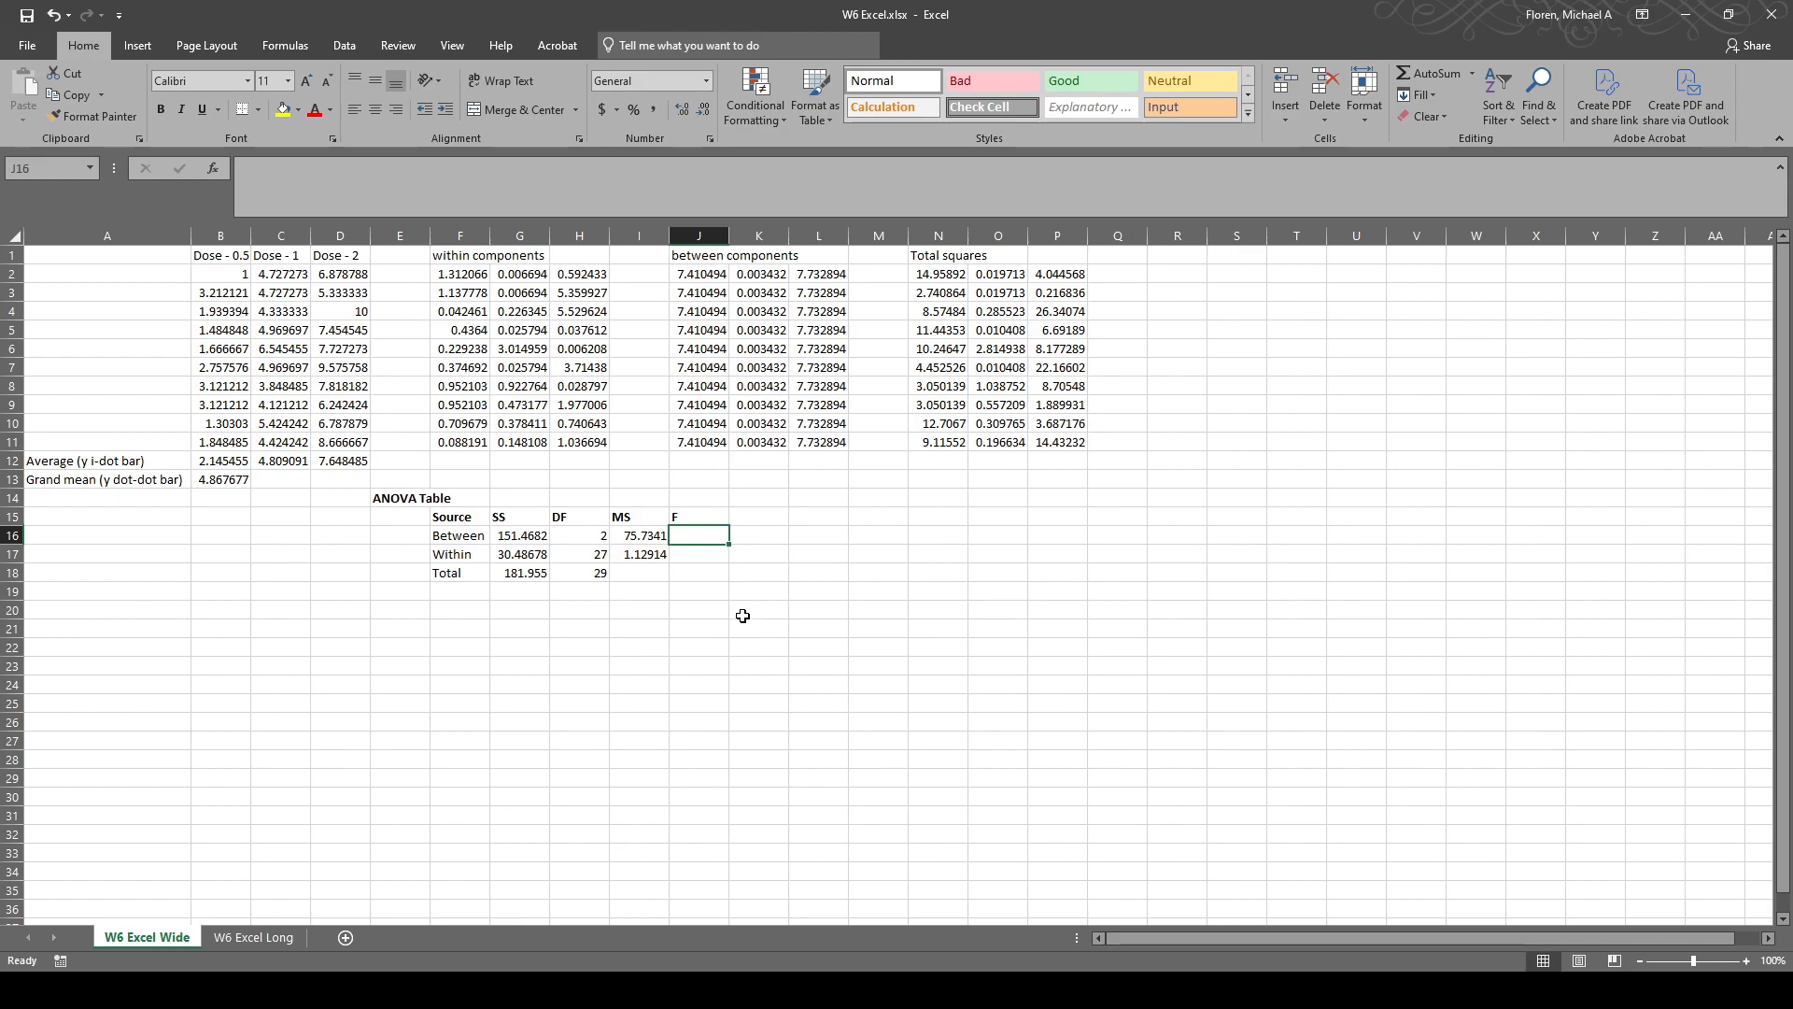
Enter the F statistic in J16 as =I16/I17, the Between mean square divided by the Within mean square.
{"action": "type", "text": "="}
{"action": "left_click", "coordinate": [657, 539]}
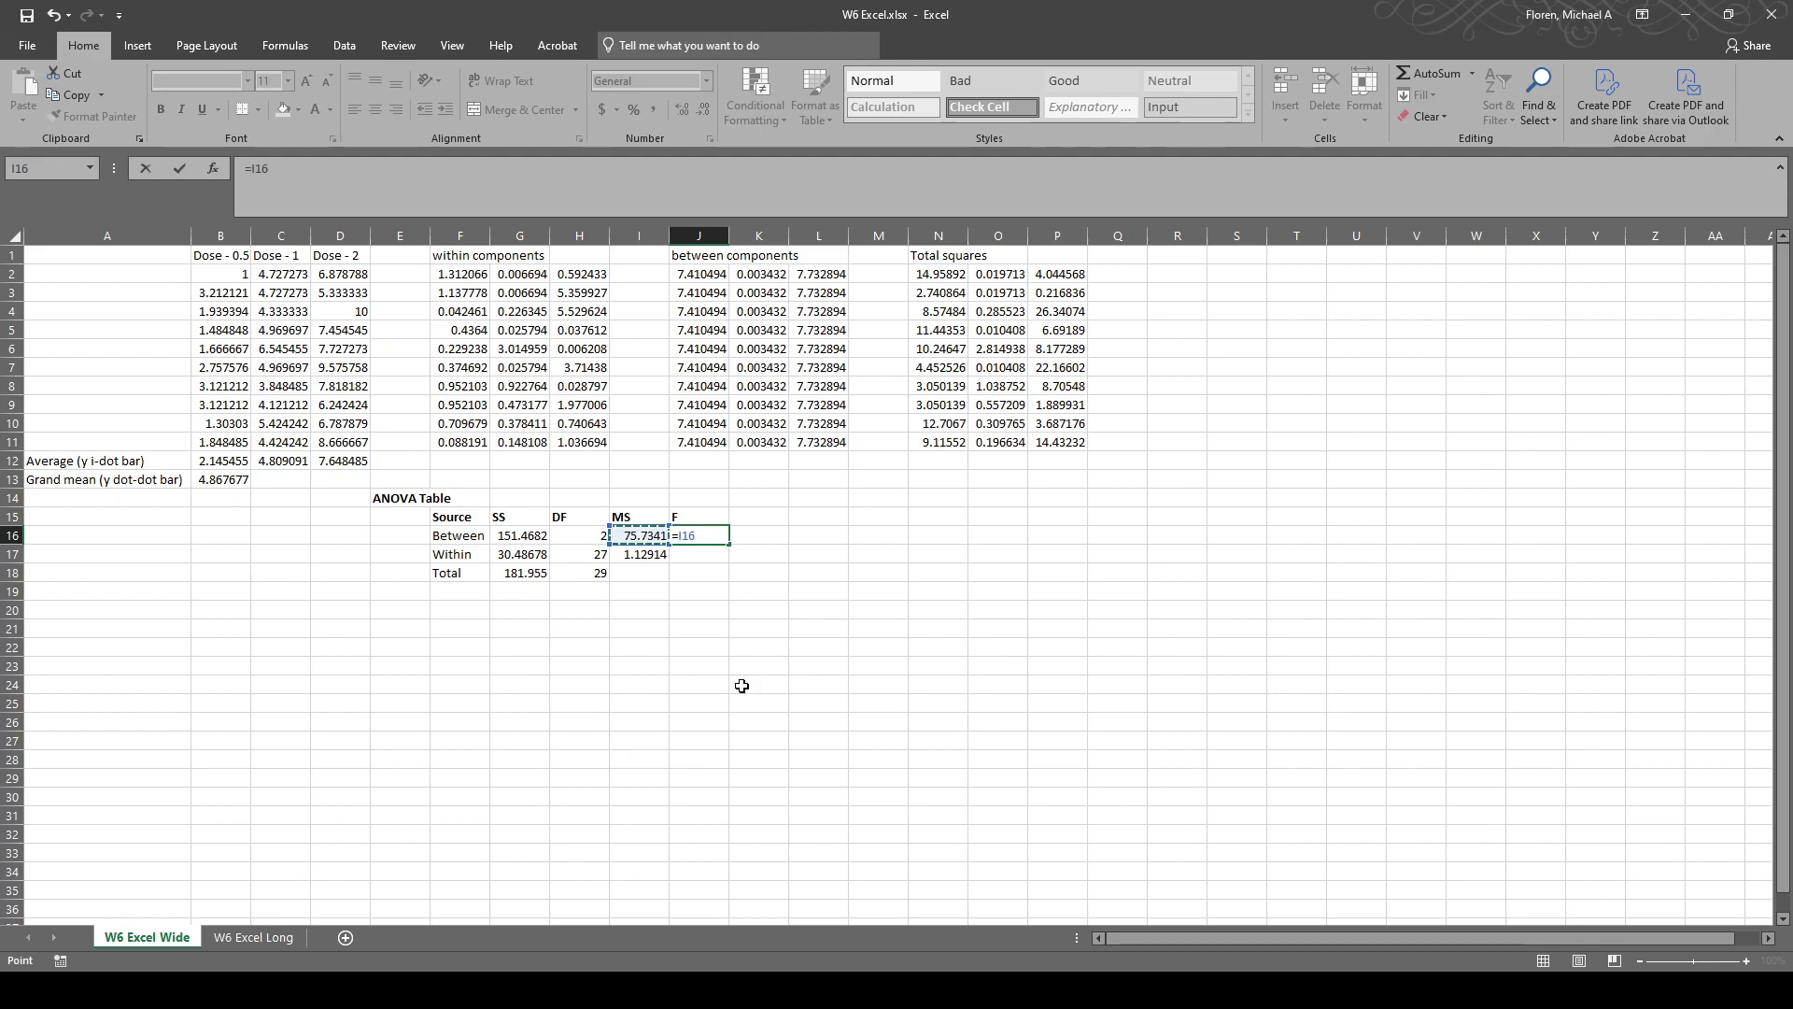
{"action": "type", "text": "/"}
{"action": "left_click", "coordinate": [654, 560]}
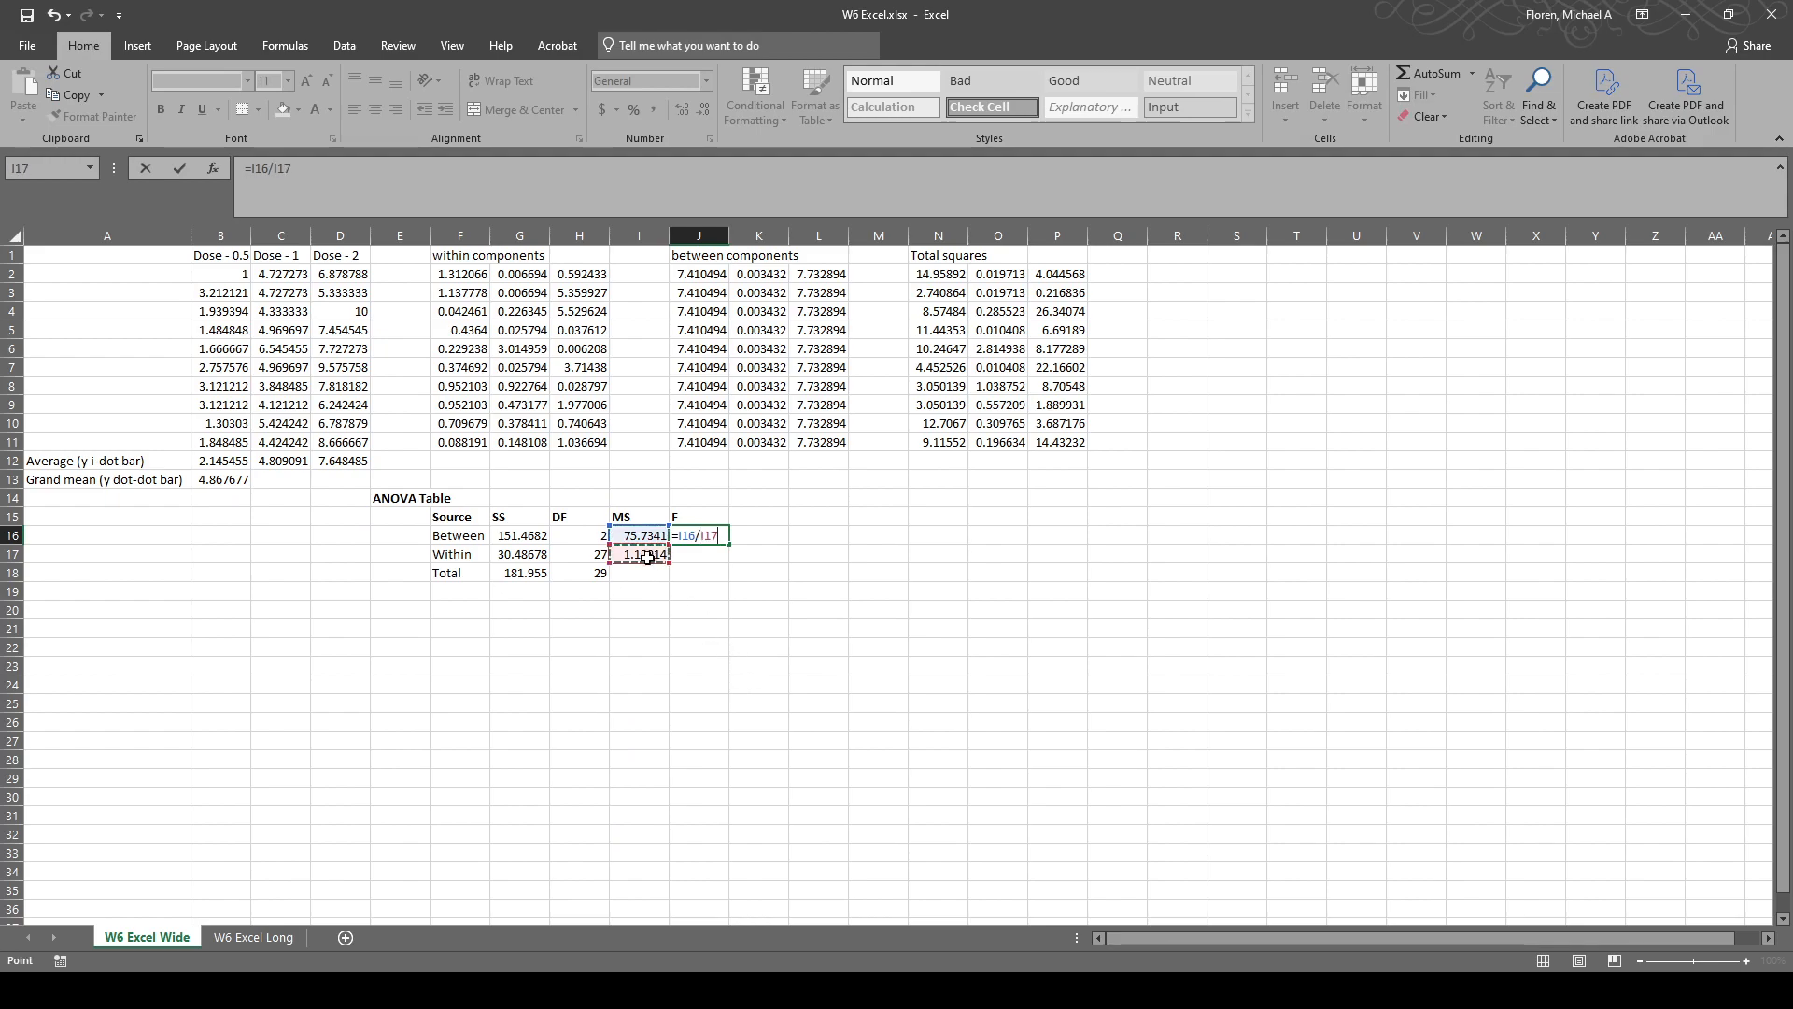
{"action": "key", "text": "Return"}
{"action": "key", "text": "Up"}
{"action": "key", "text": "Down"}
{"action": "key", "text": "Up"}
Add the label CV: in M15, beside the ANOVA table.
{"action": "key", "text": "Right"}
{"action": "key", "text": "Right"}
{"action": "key", "text": "Down"}
{"action": "key", "text": "Up"}
{"action": "key", "text": "Left"}
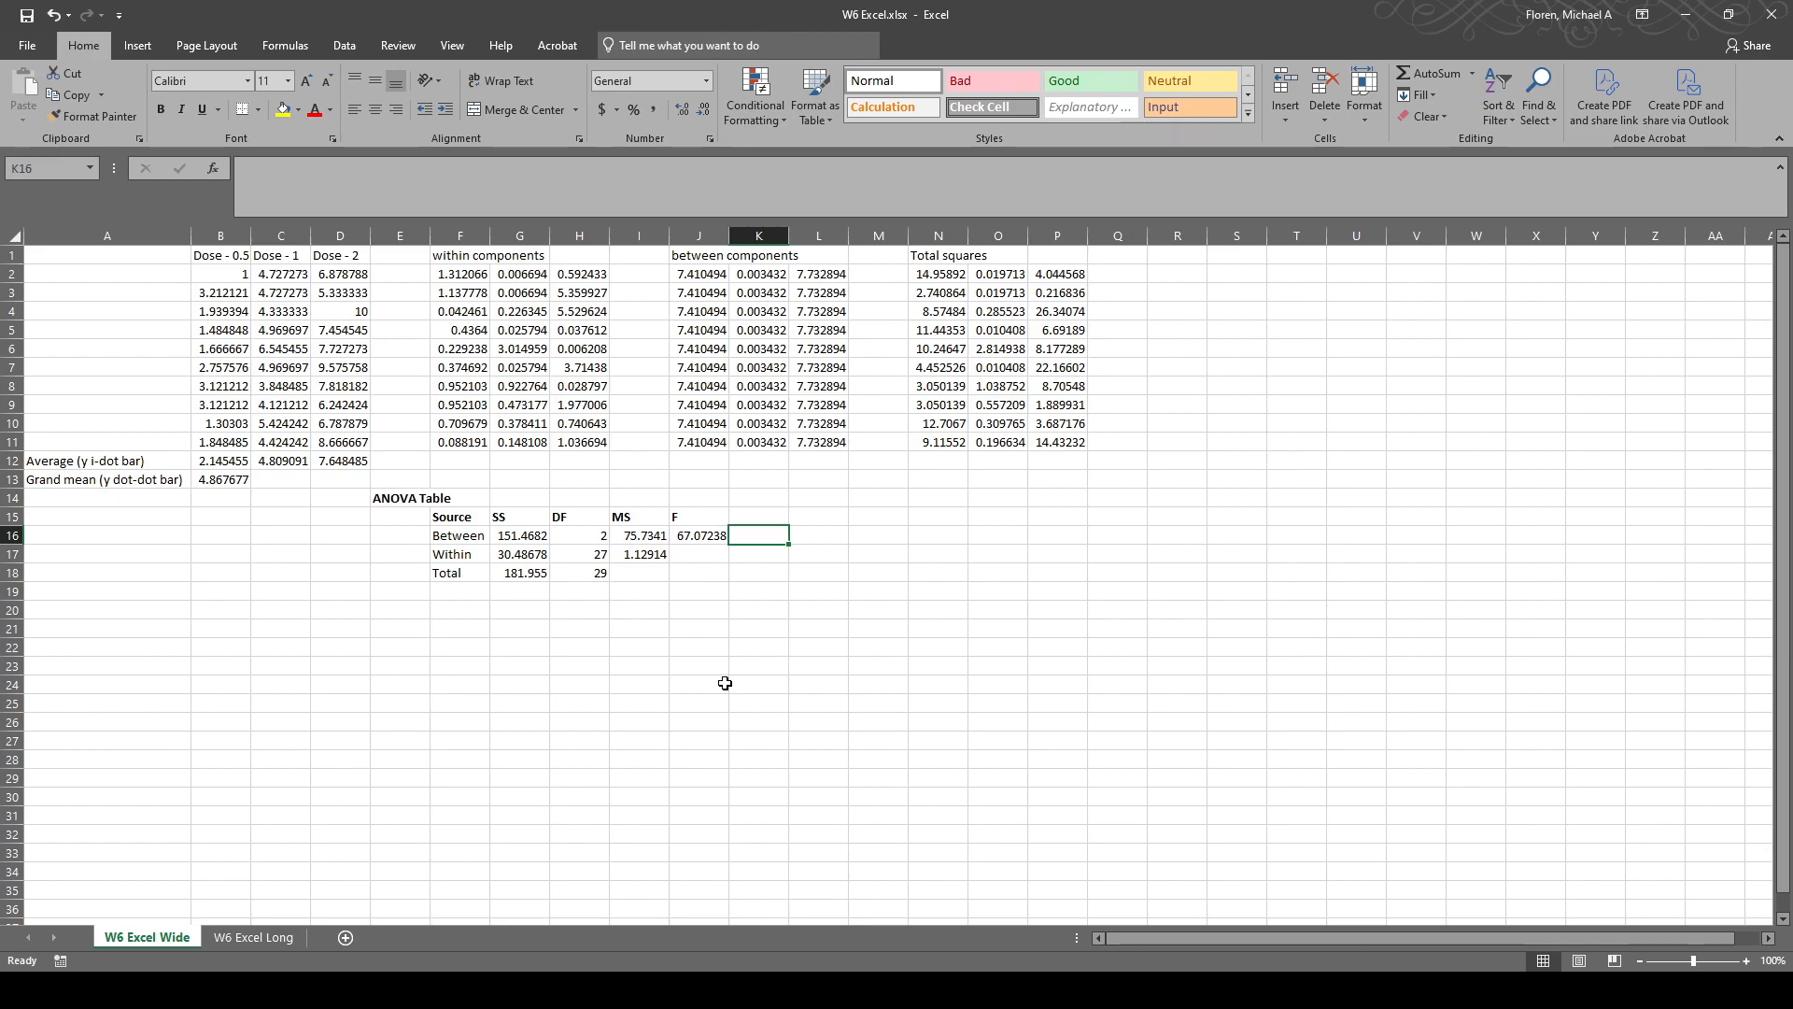
{"action": "key", "text": "Up"}
{"action": "key", "text": "Right"}
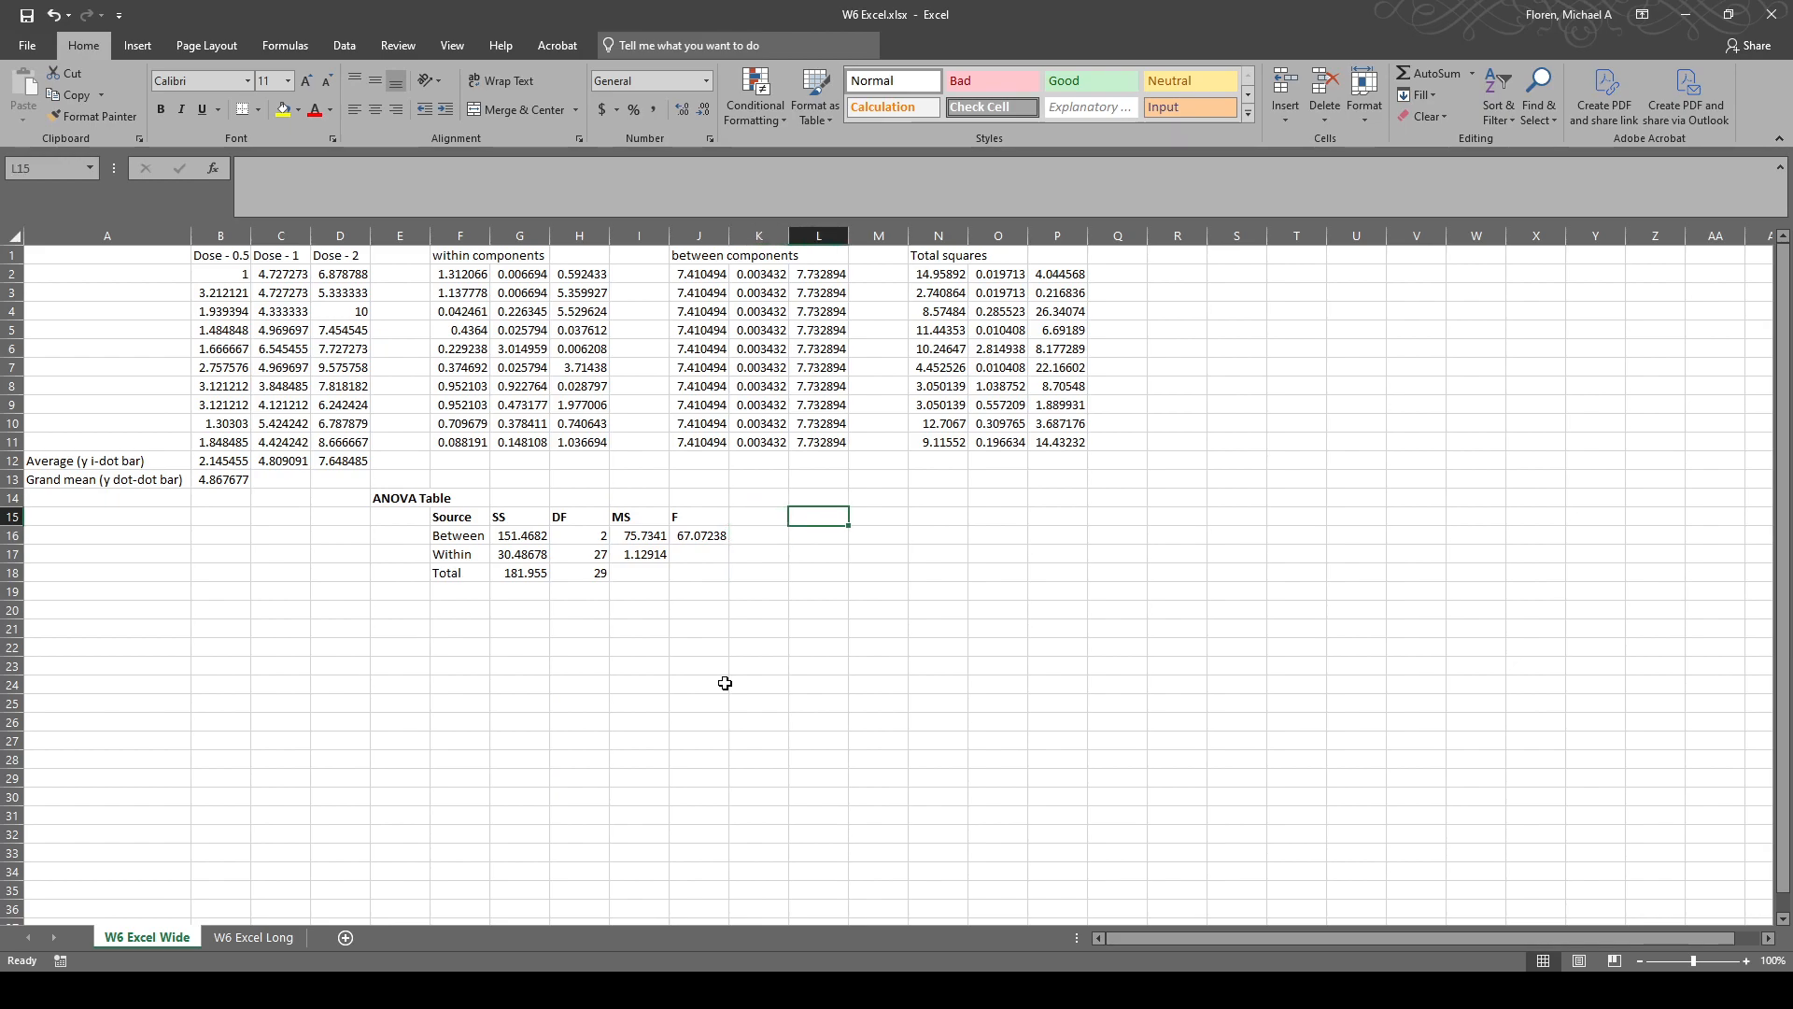
{"action": "key", "text": "Right"}
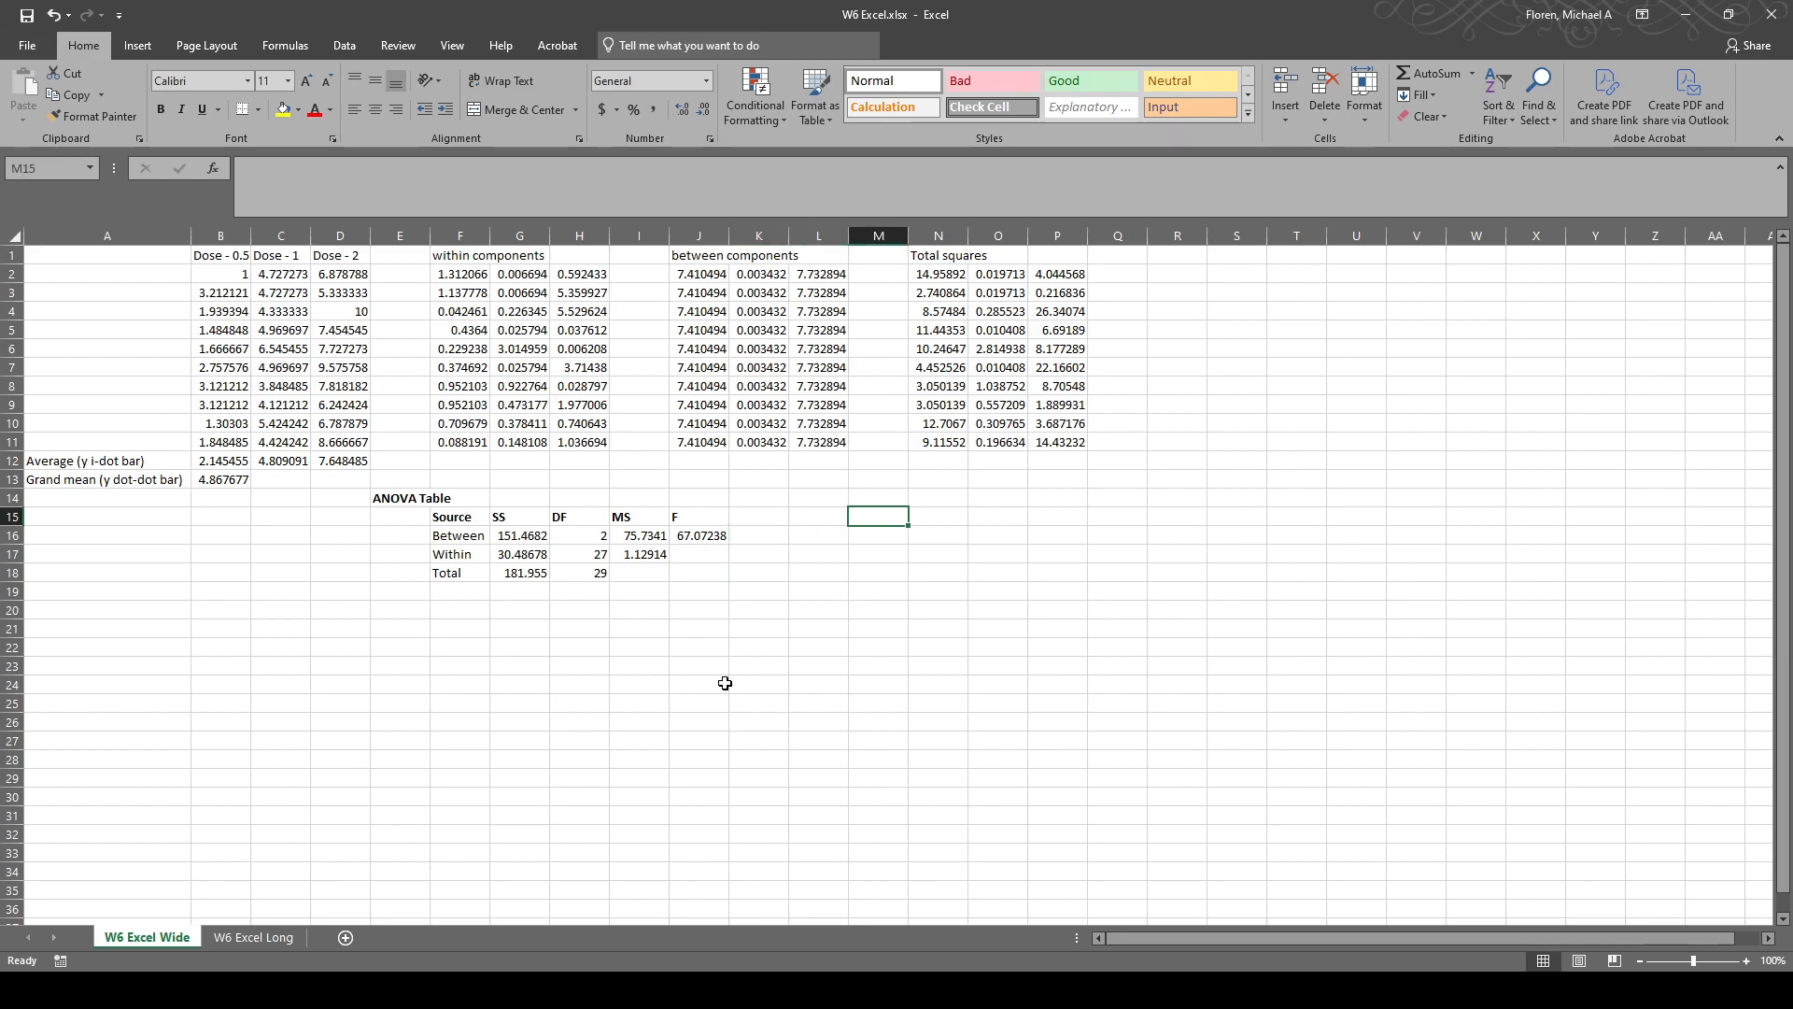
{"action": "type", "text": "CV:"}
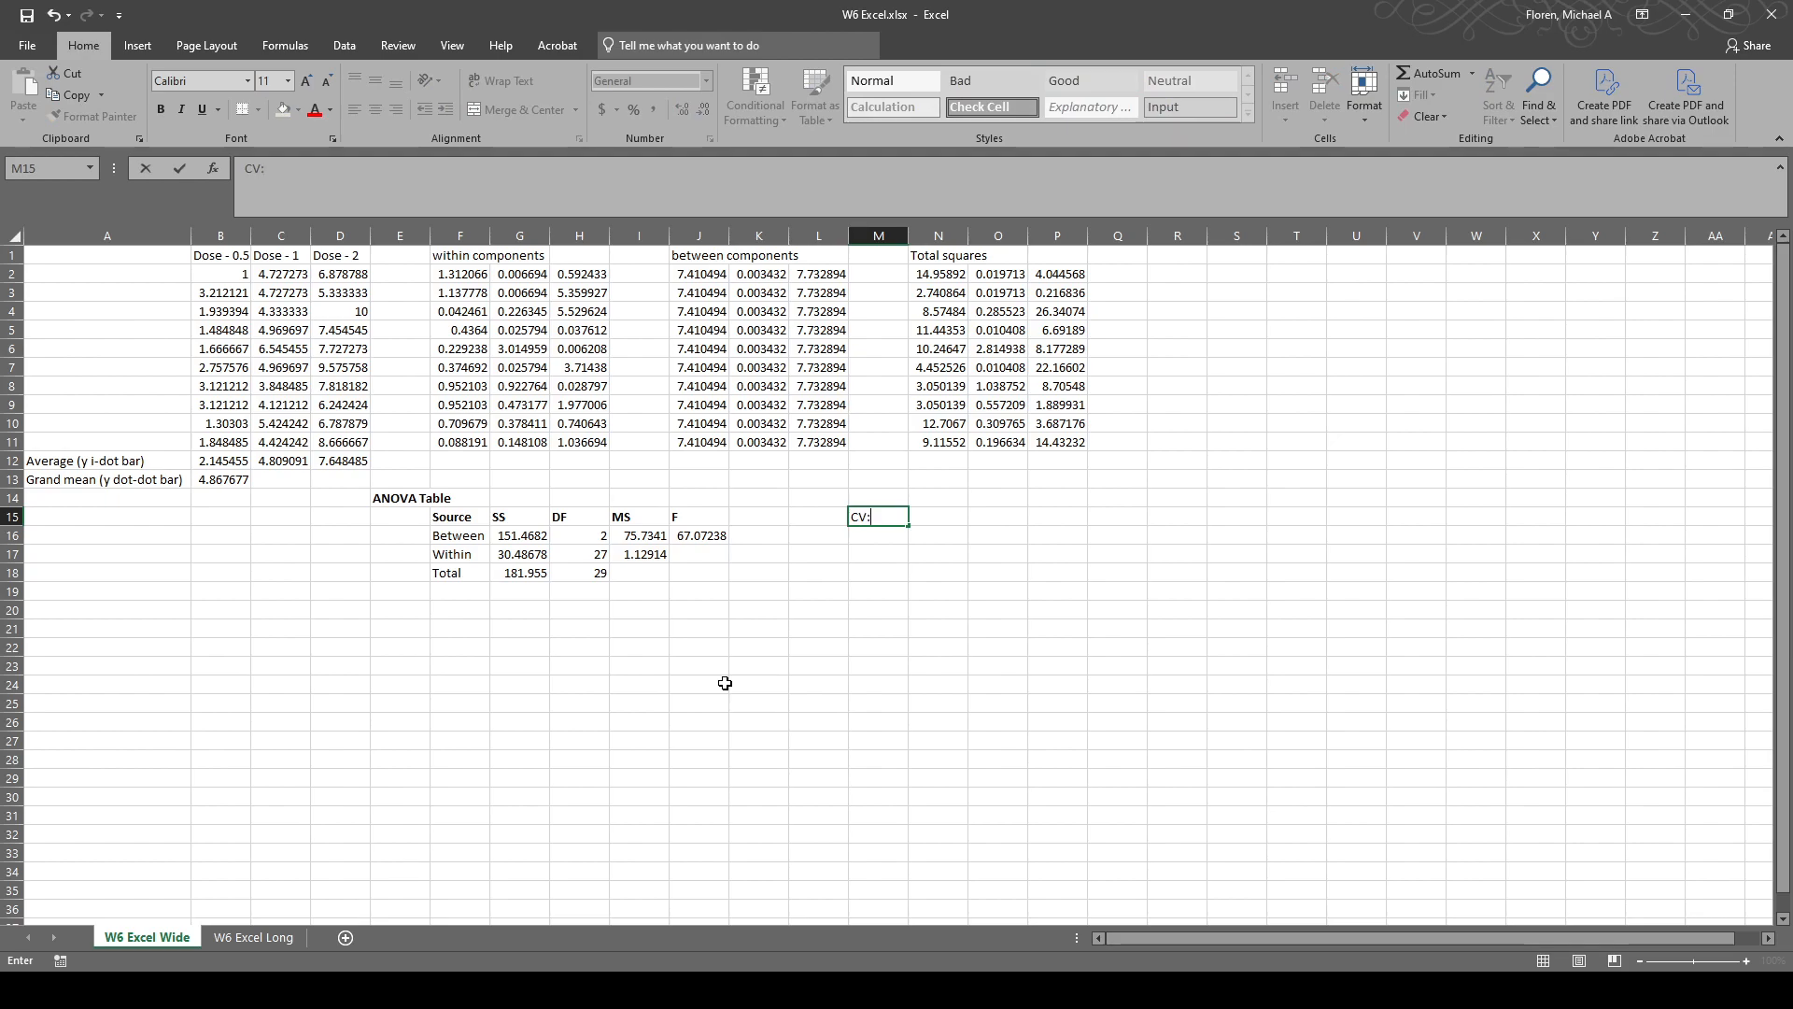
{"action": "key", "text": "Tab"}
Calculate the critical F value in N15 with =F.INV.RT(0.05, H16, H17).
{"action": "type", "text": "="}
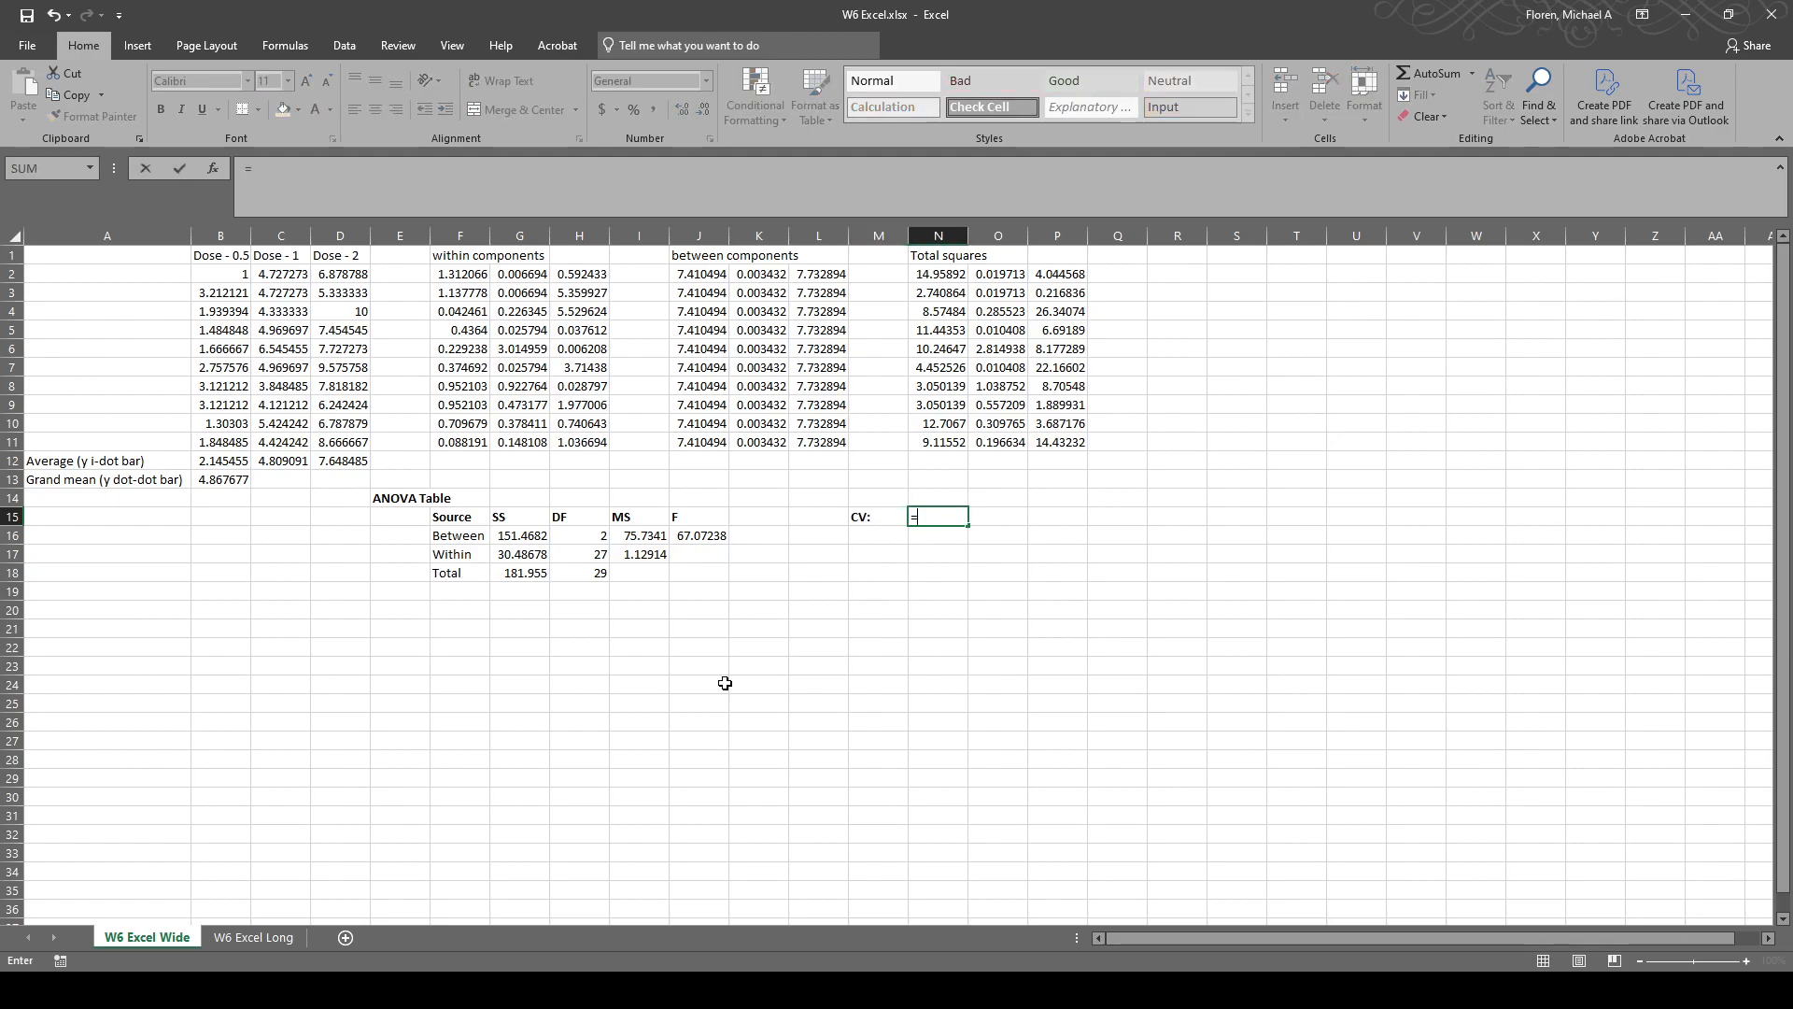
{"action": "type", "text": "f"}
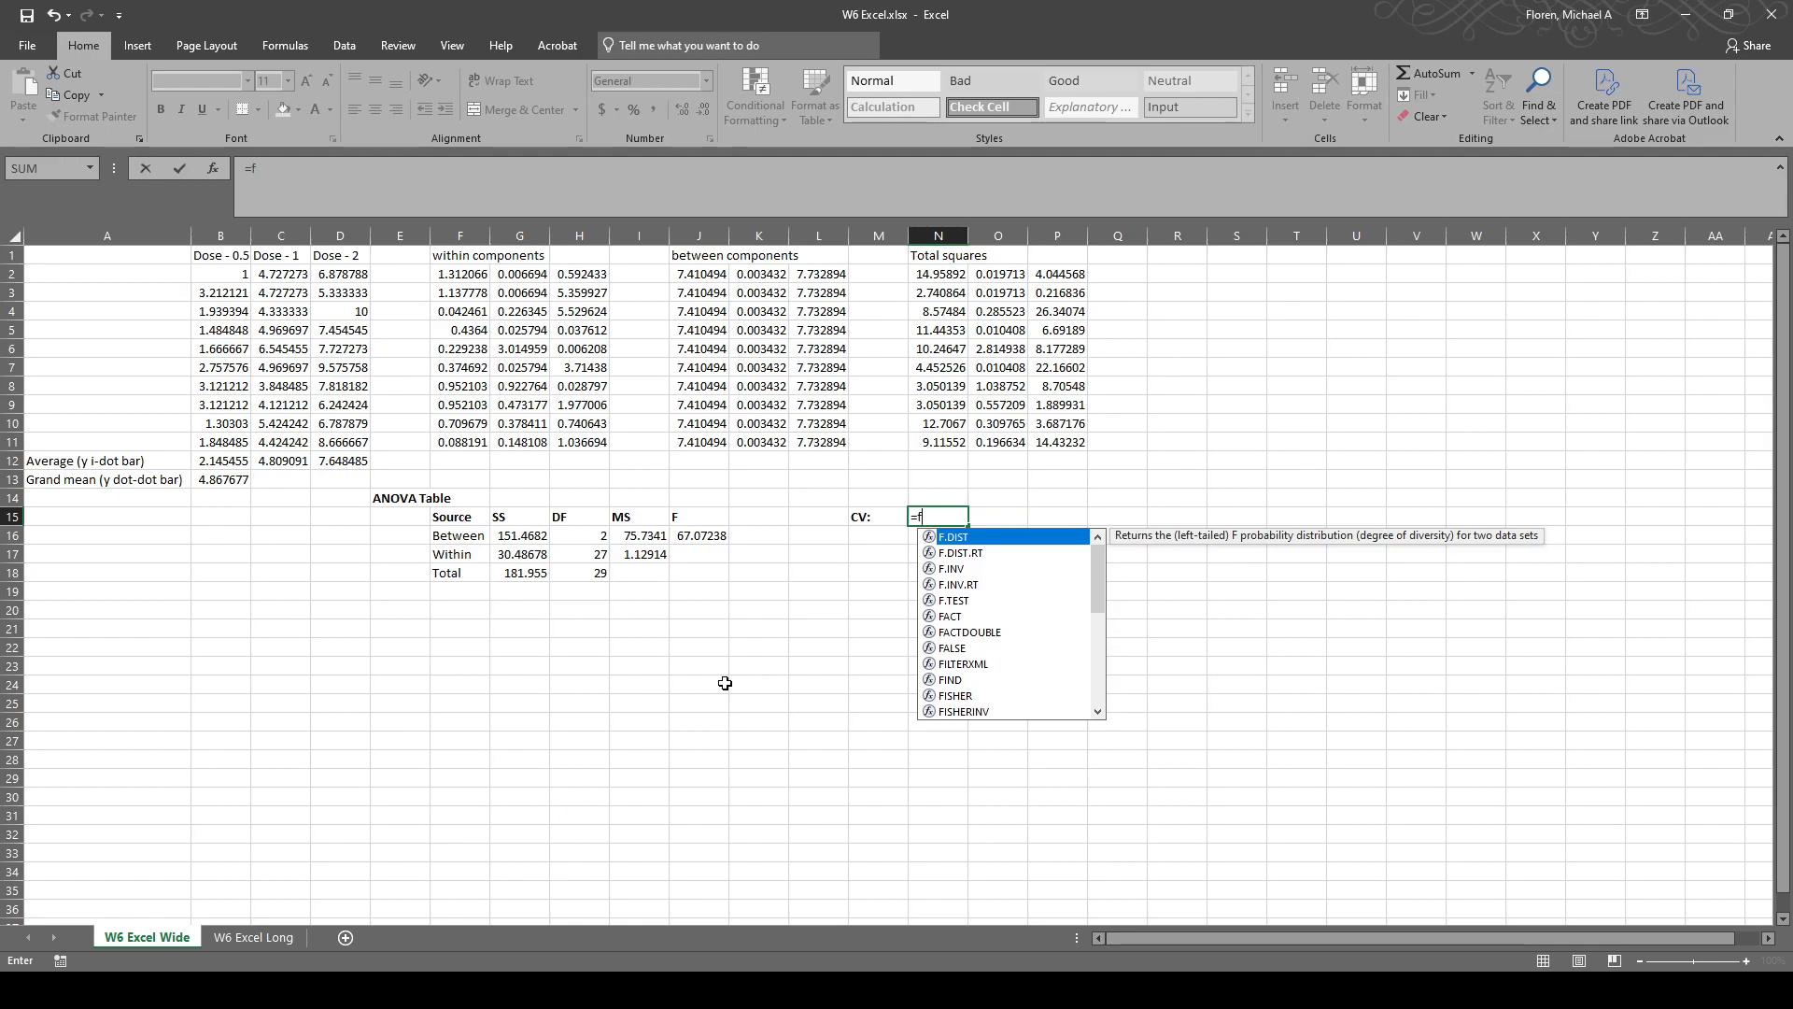
{"action": "key", "text": "Down"}
{"action": "key", "text": "Down"}
{"action": "key", "text": "Down"}
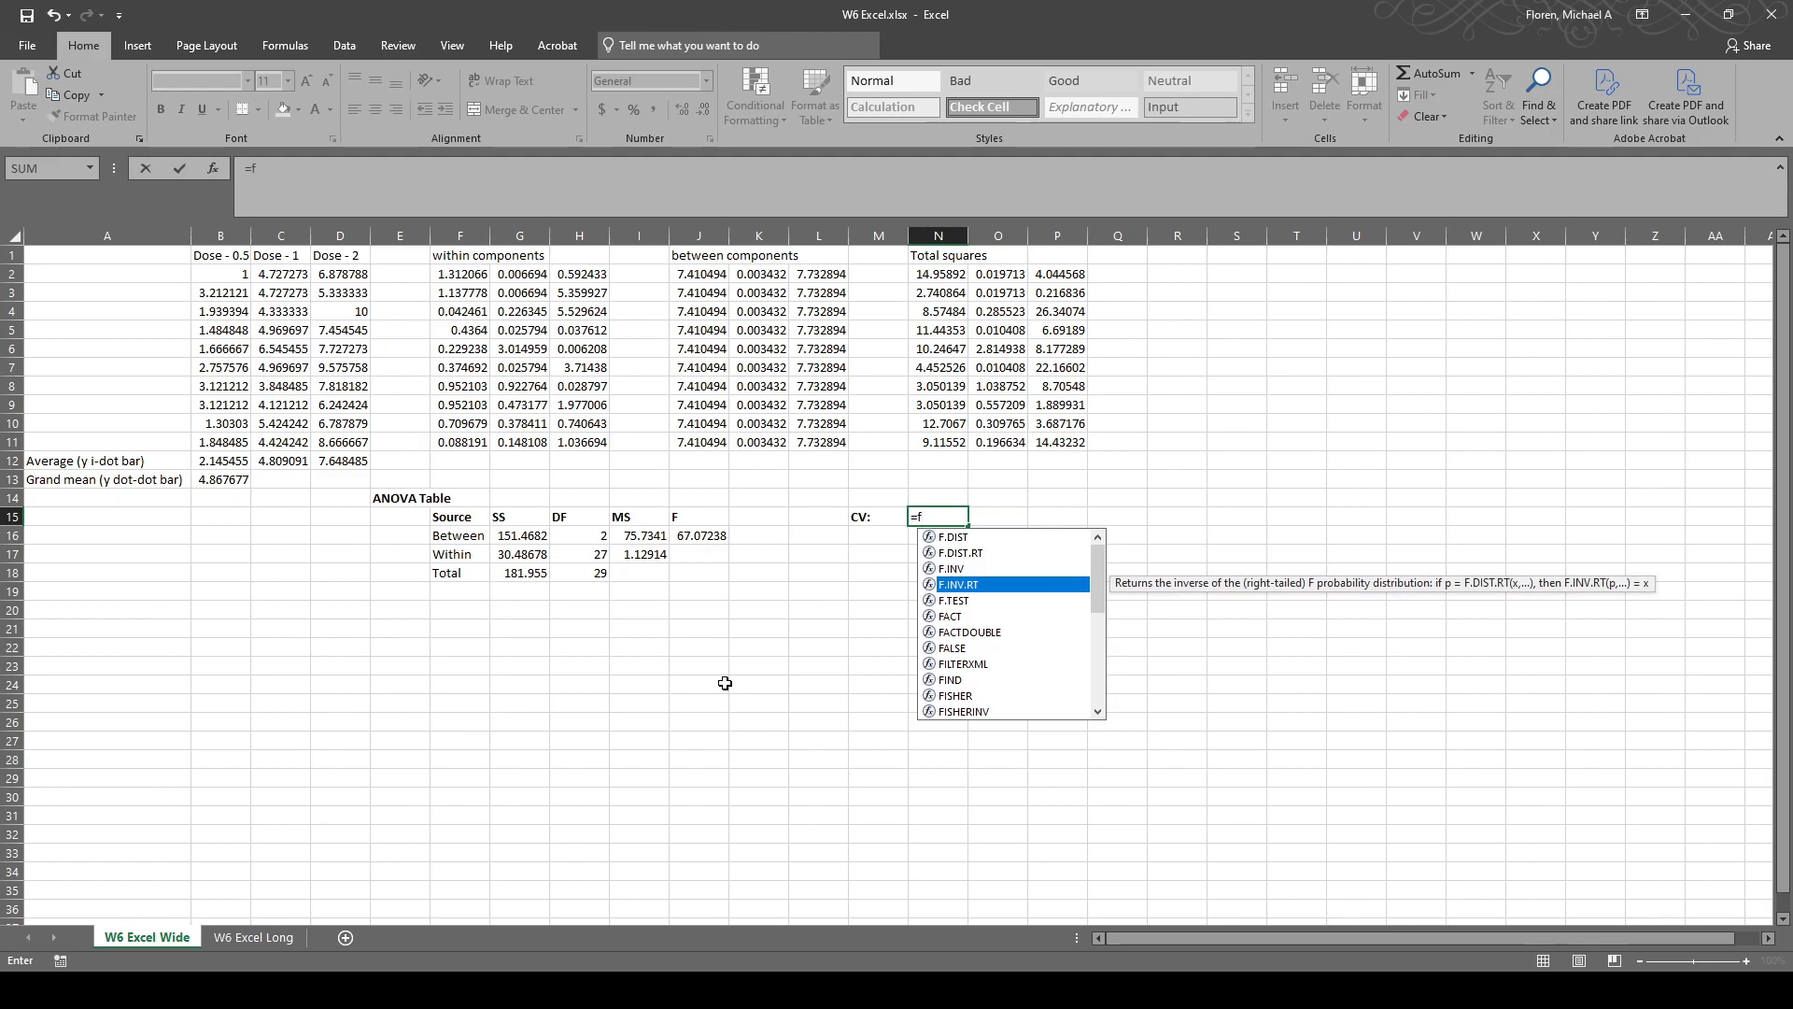
{"action": "double_click", "coordinate": [989, 584]}
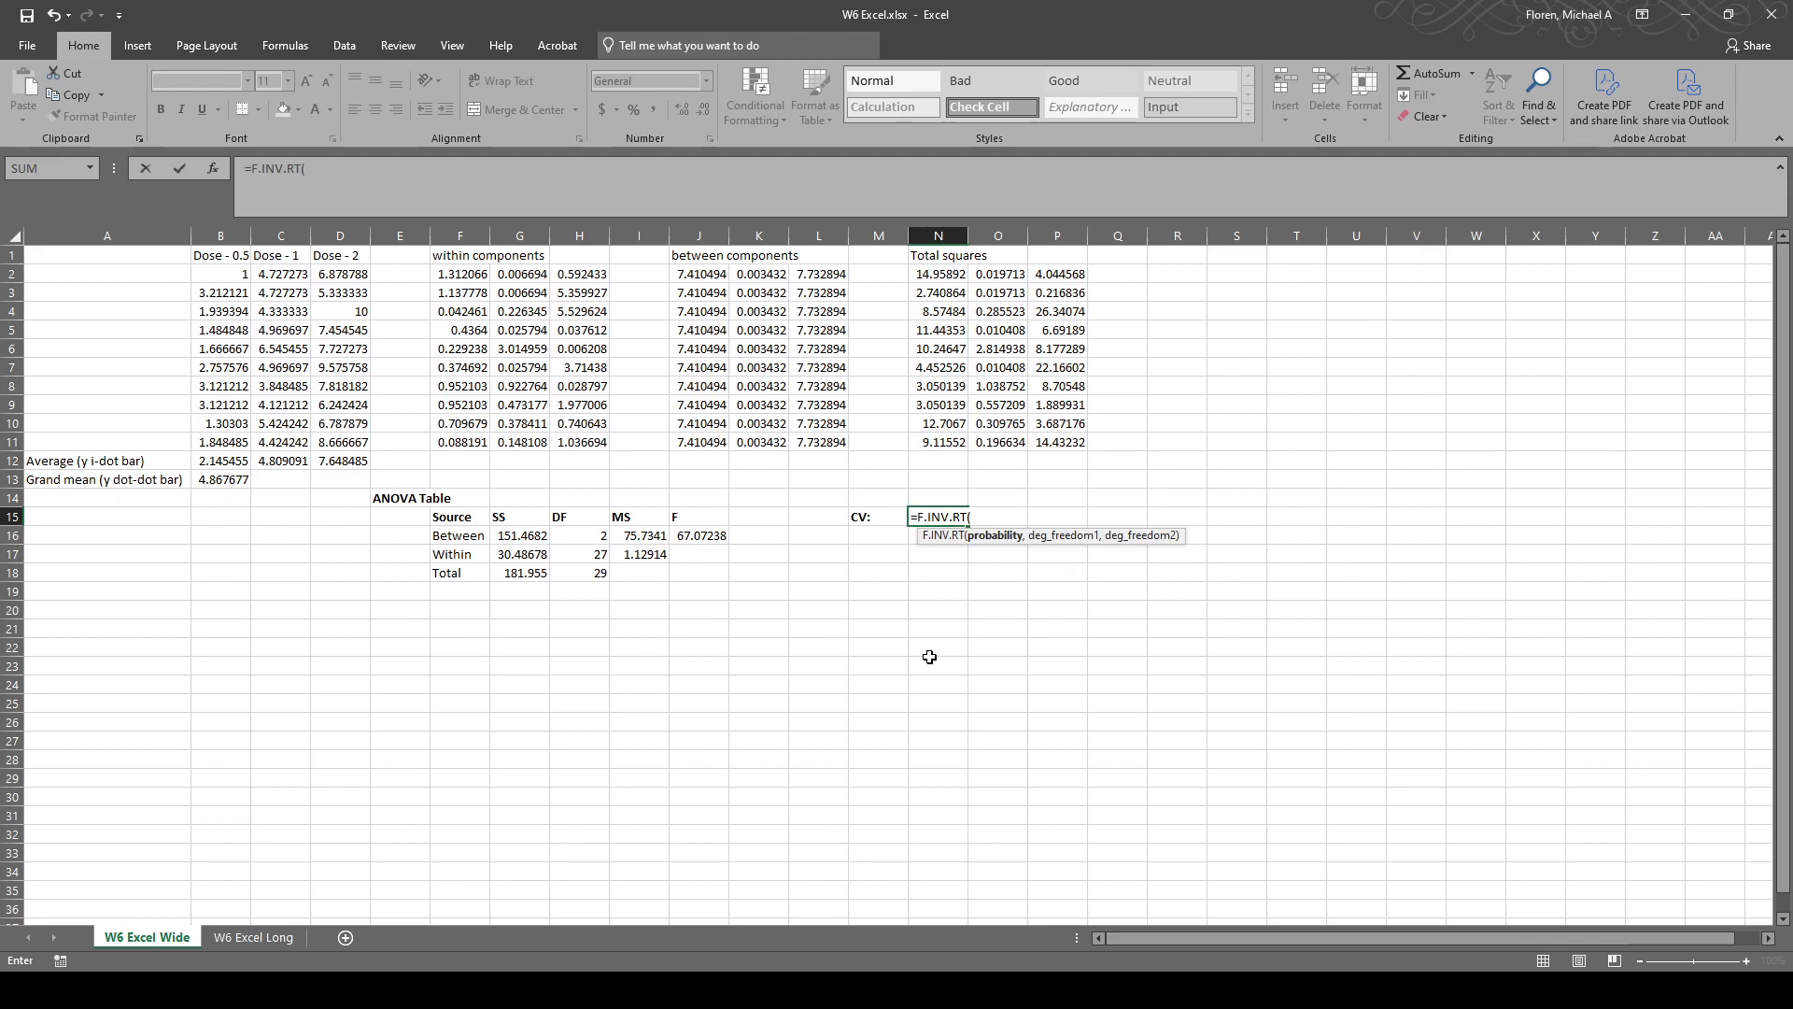
{"action": "type", "text": "0.05,"}
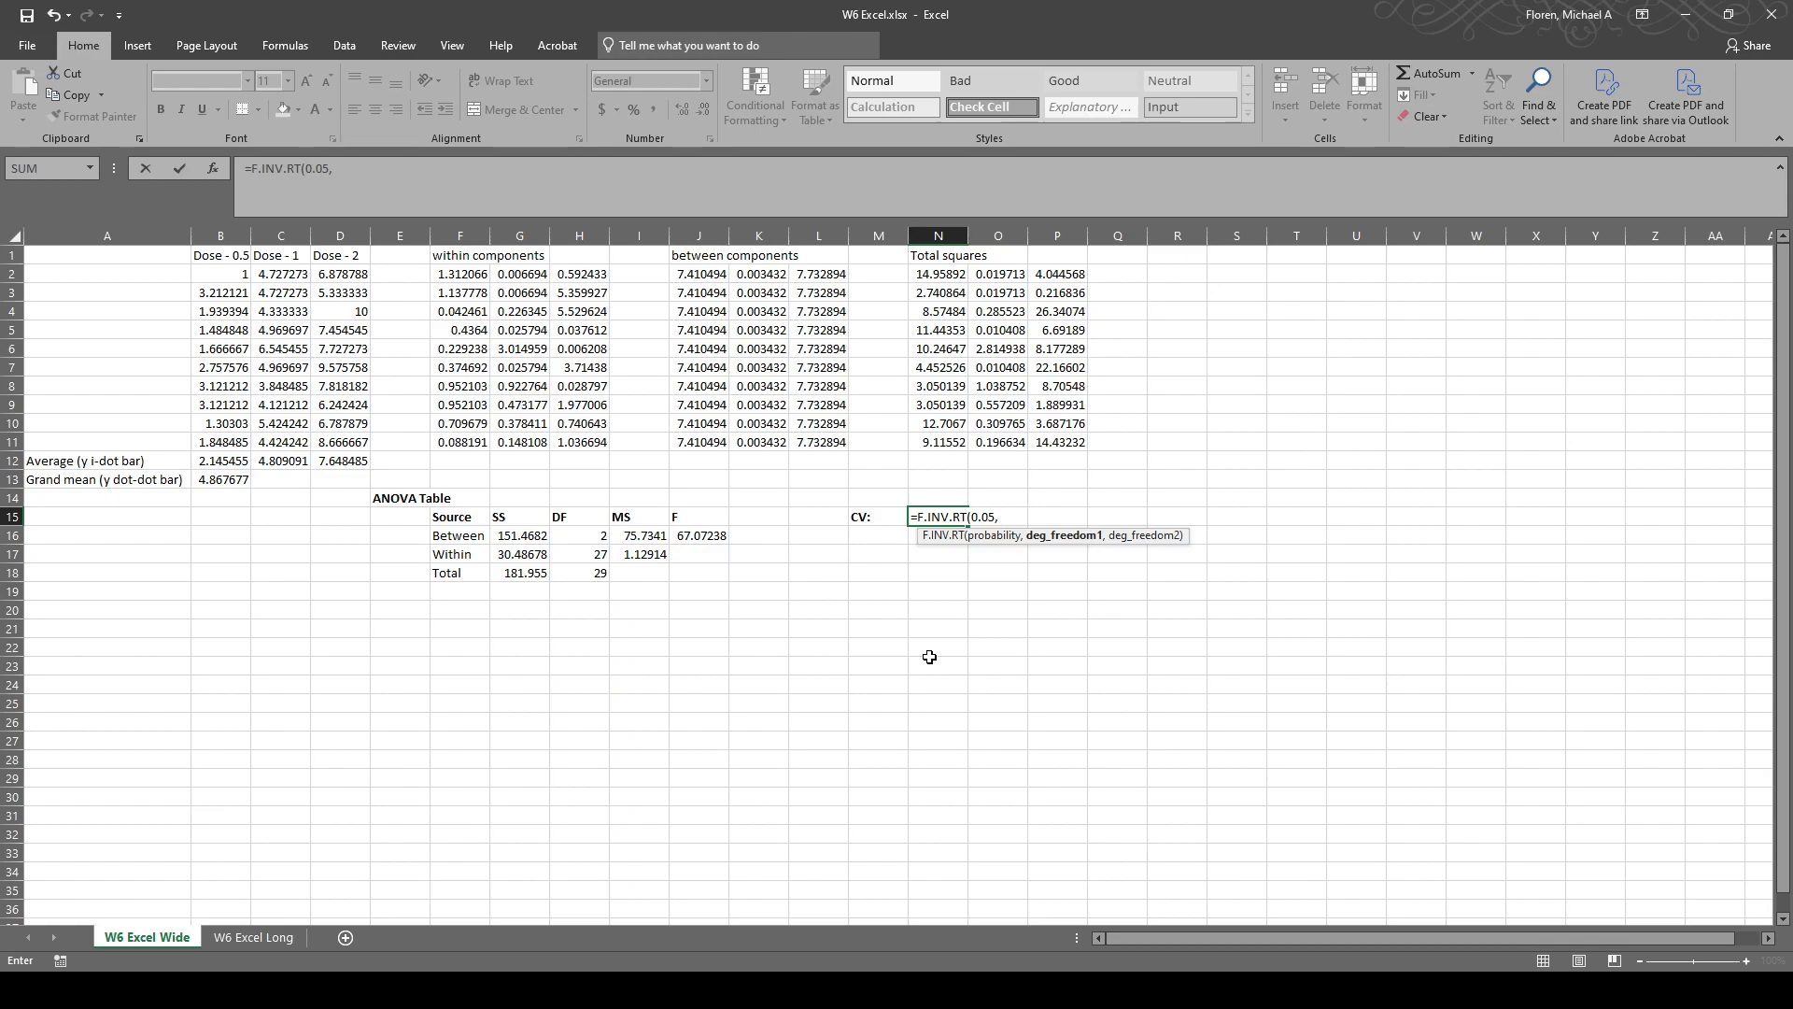
{"action": "left_click", "coordinate": [590, 536]}
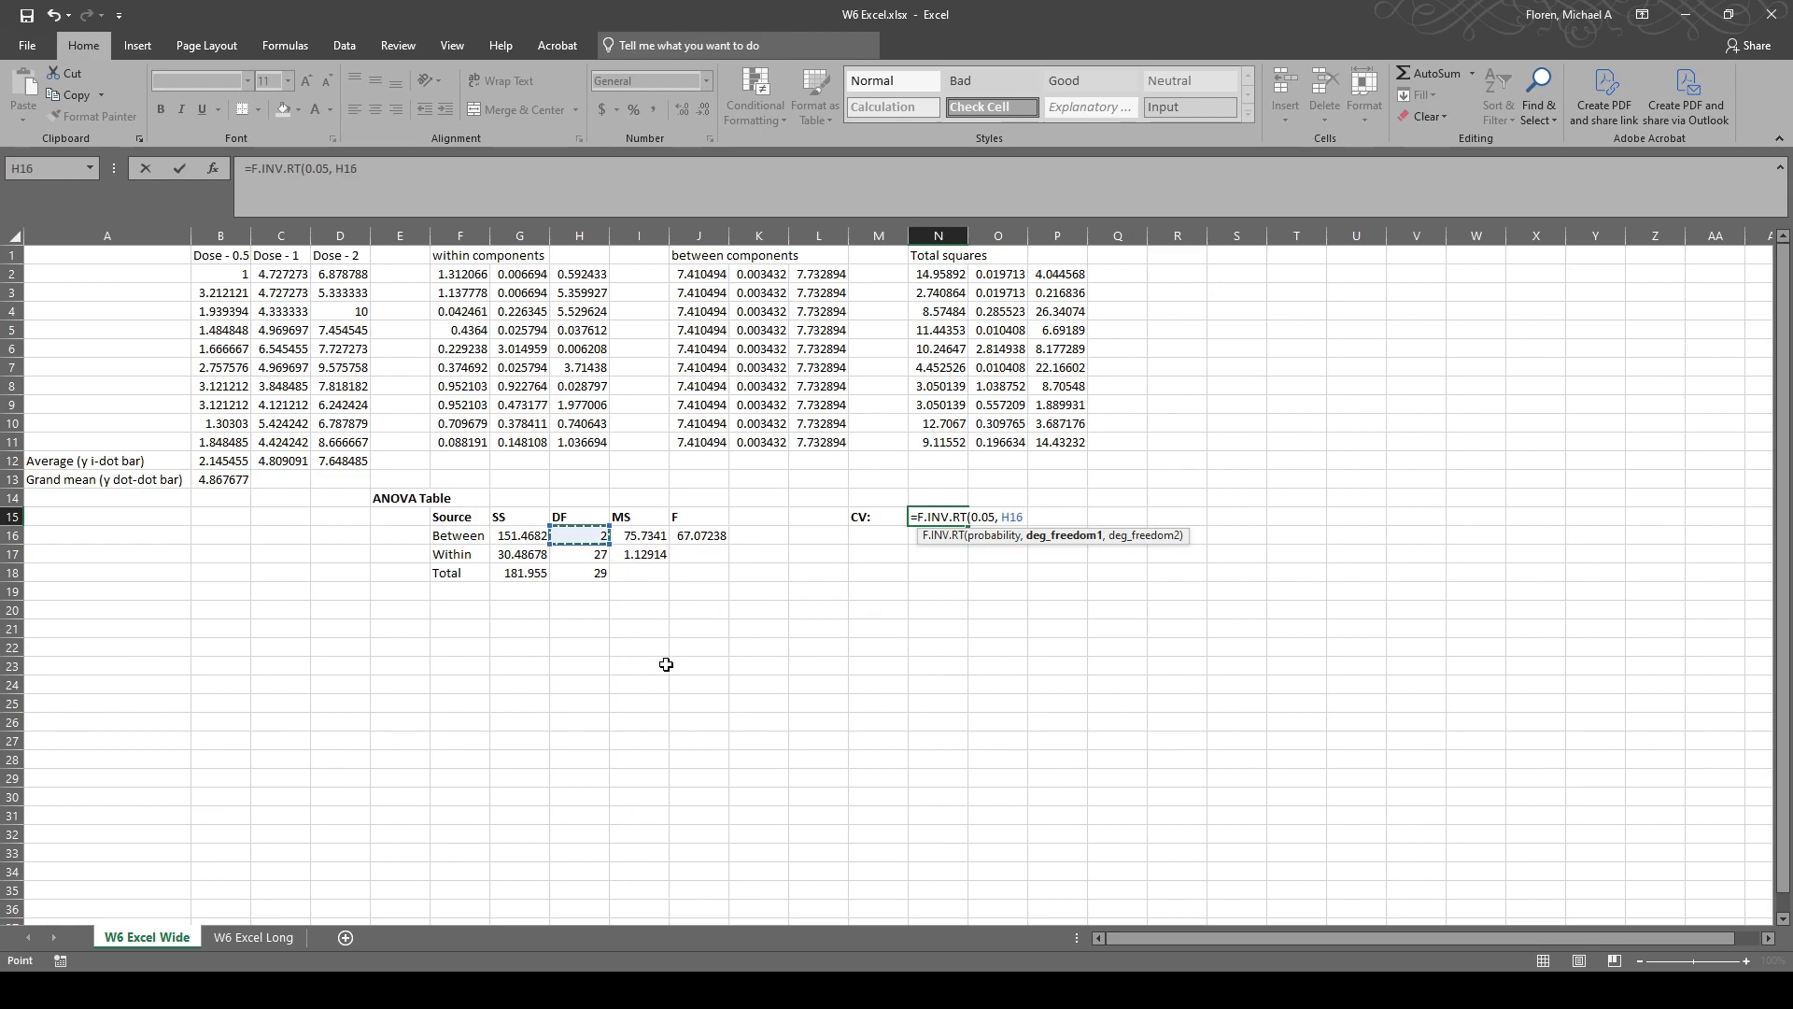
{"action": "type", "text": ","}
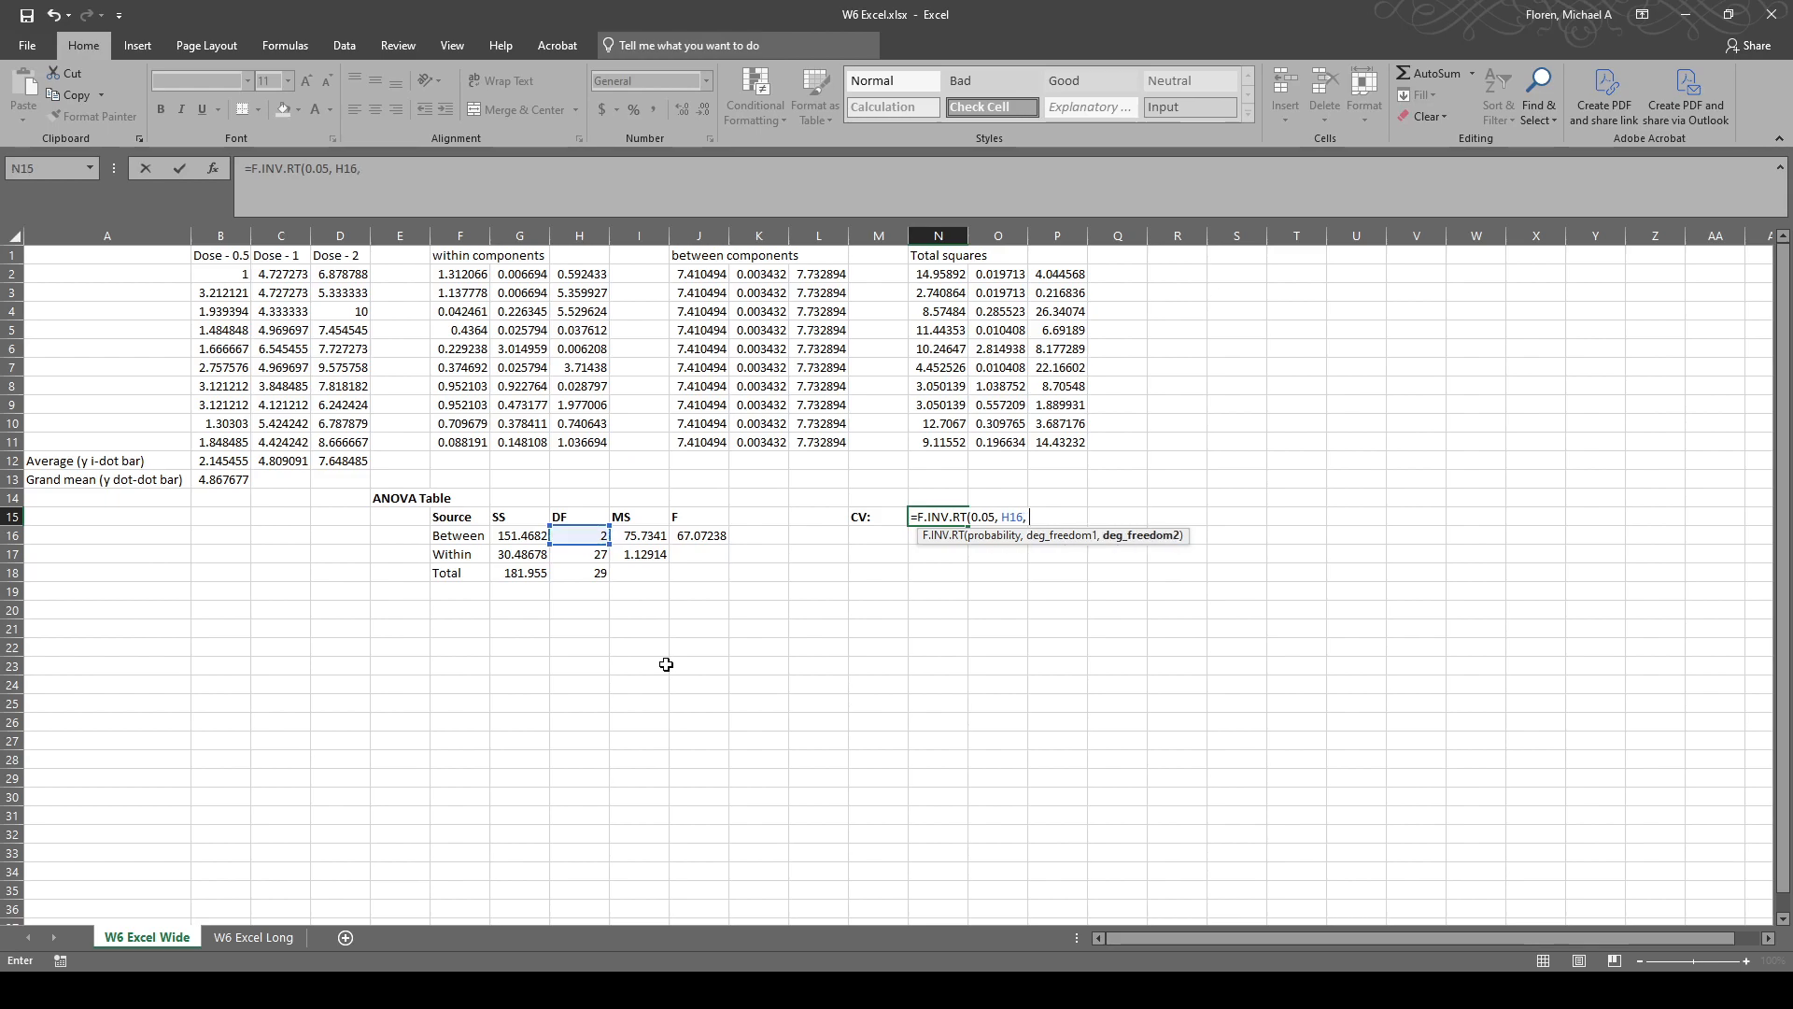
{"action": "left_click", "coordinate": [577, 555]}
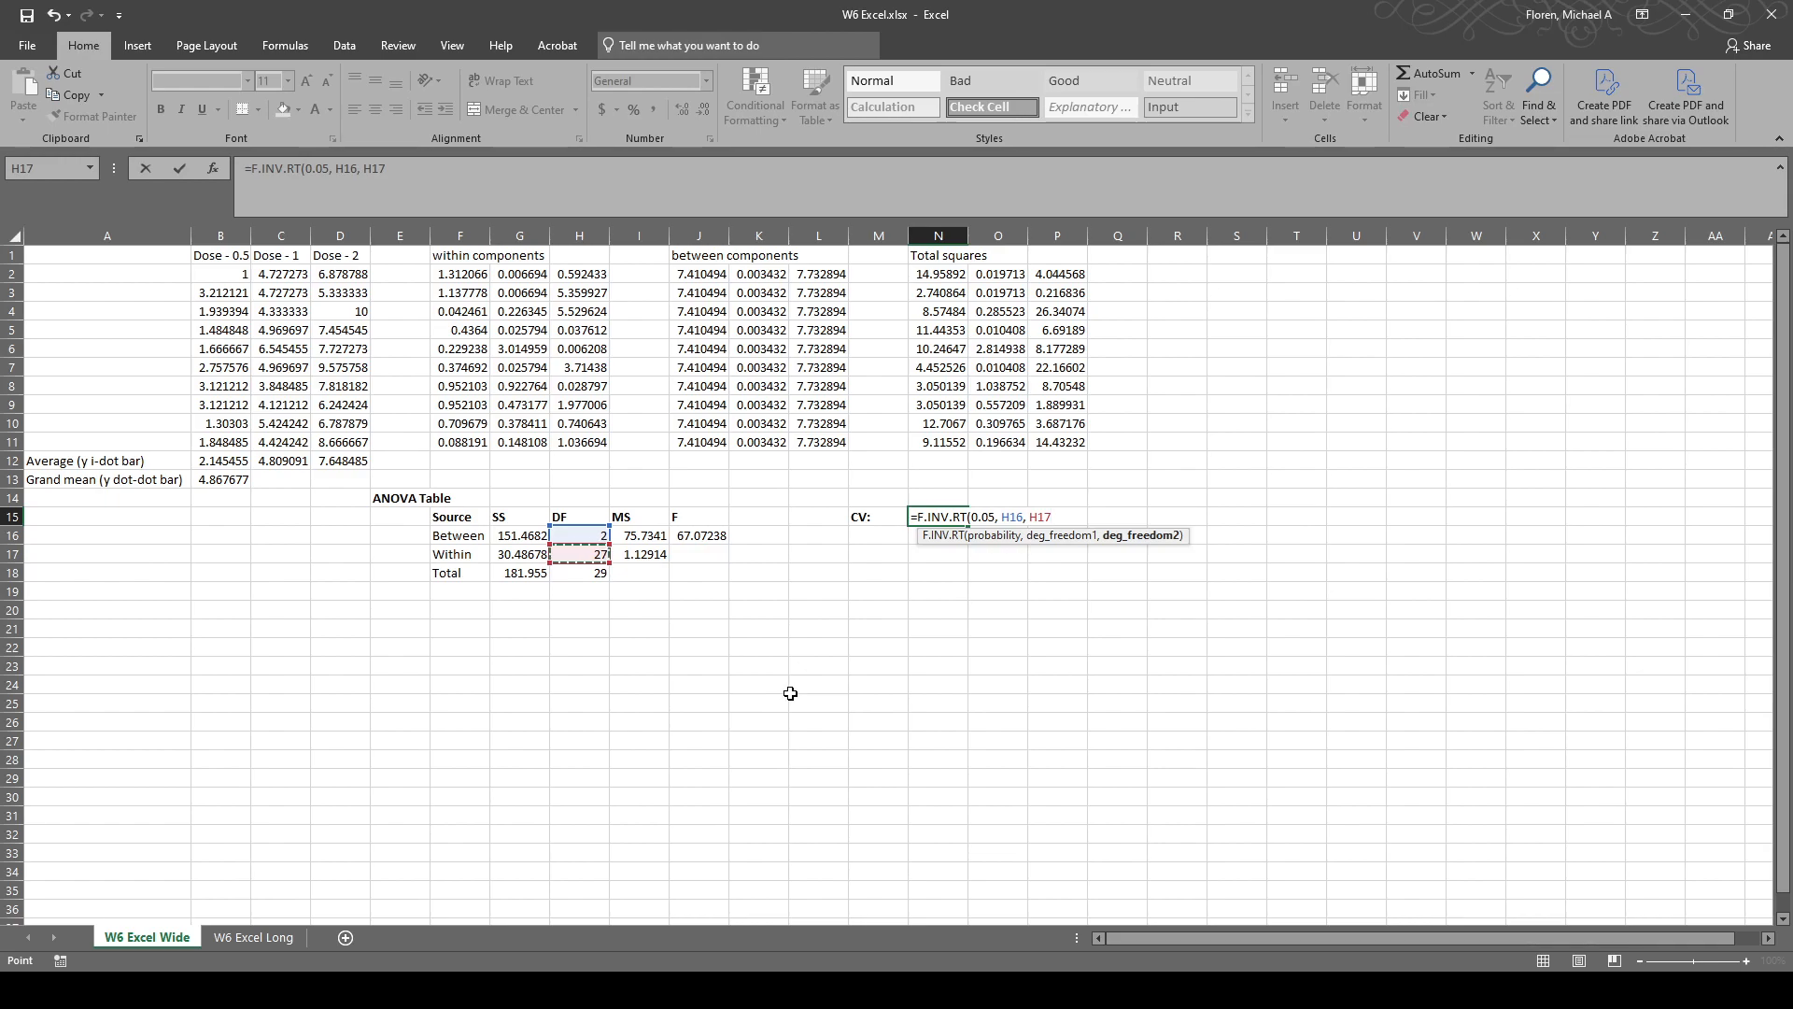
{"action": "type", "text": ")"}
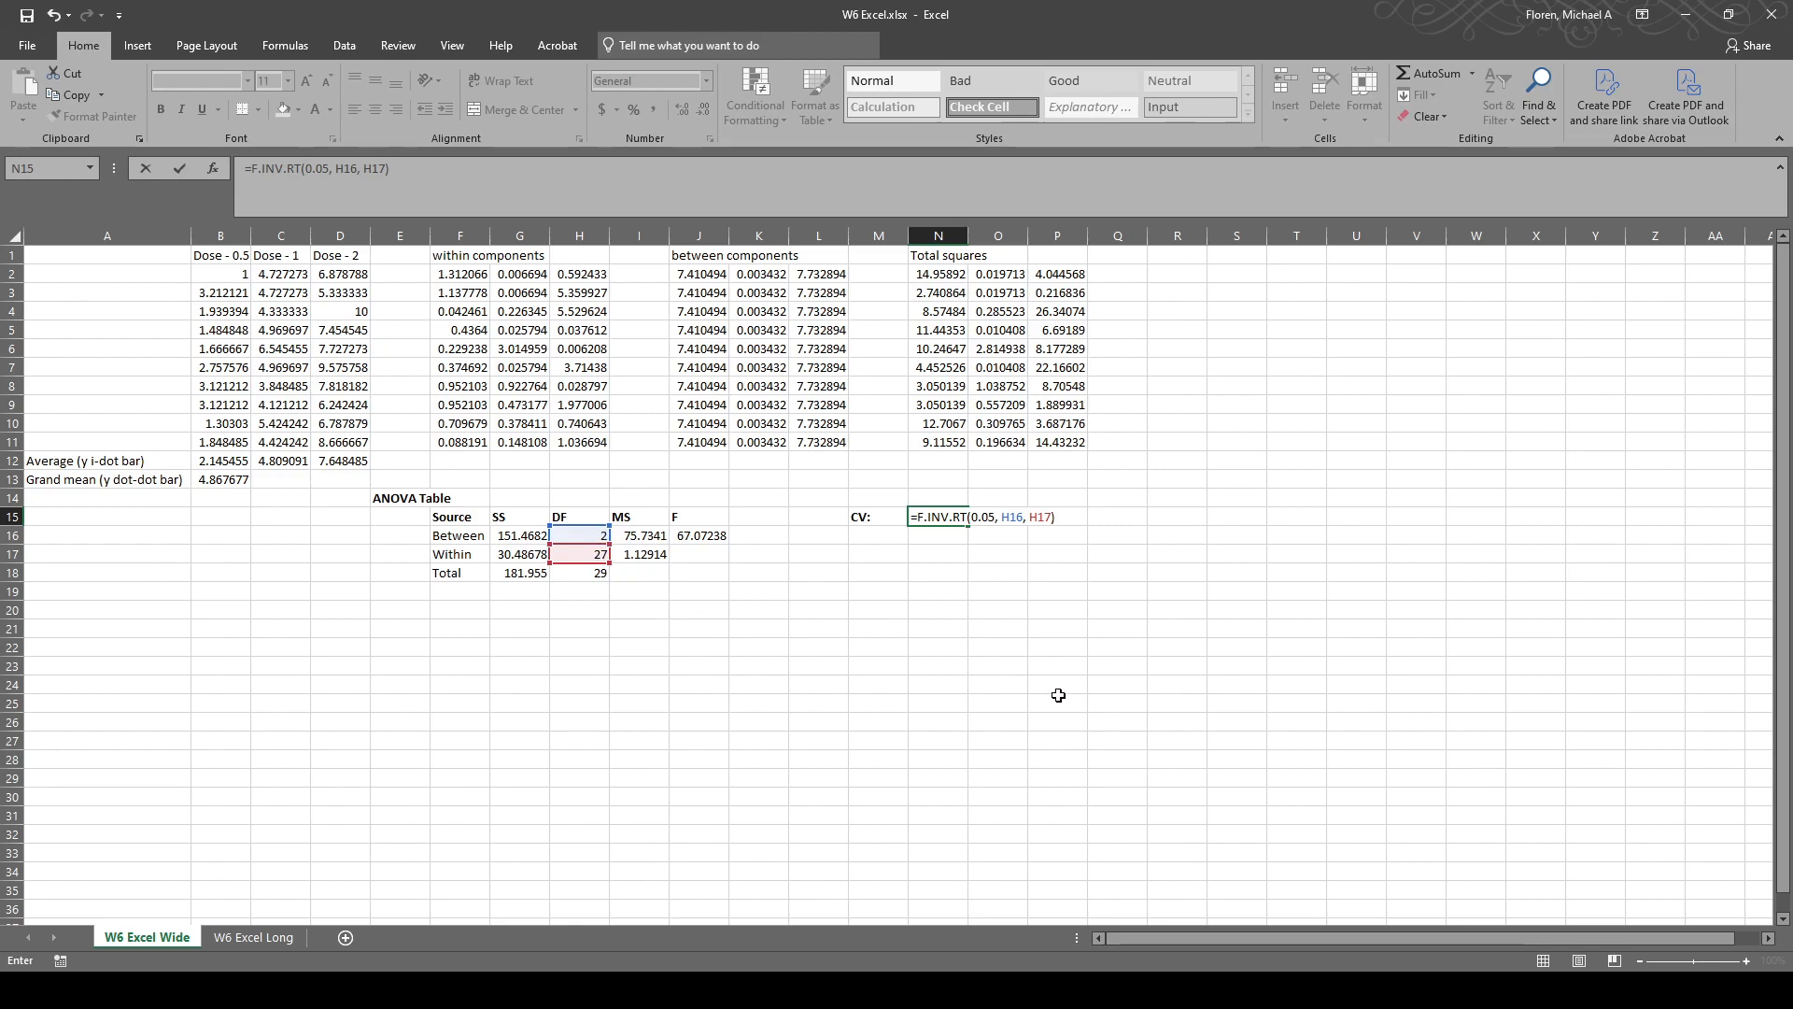
{"action": "key", "text": "Return"}
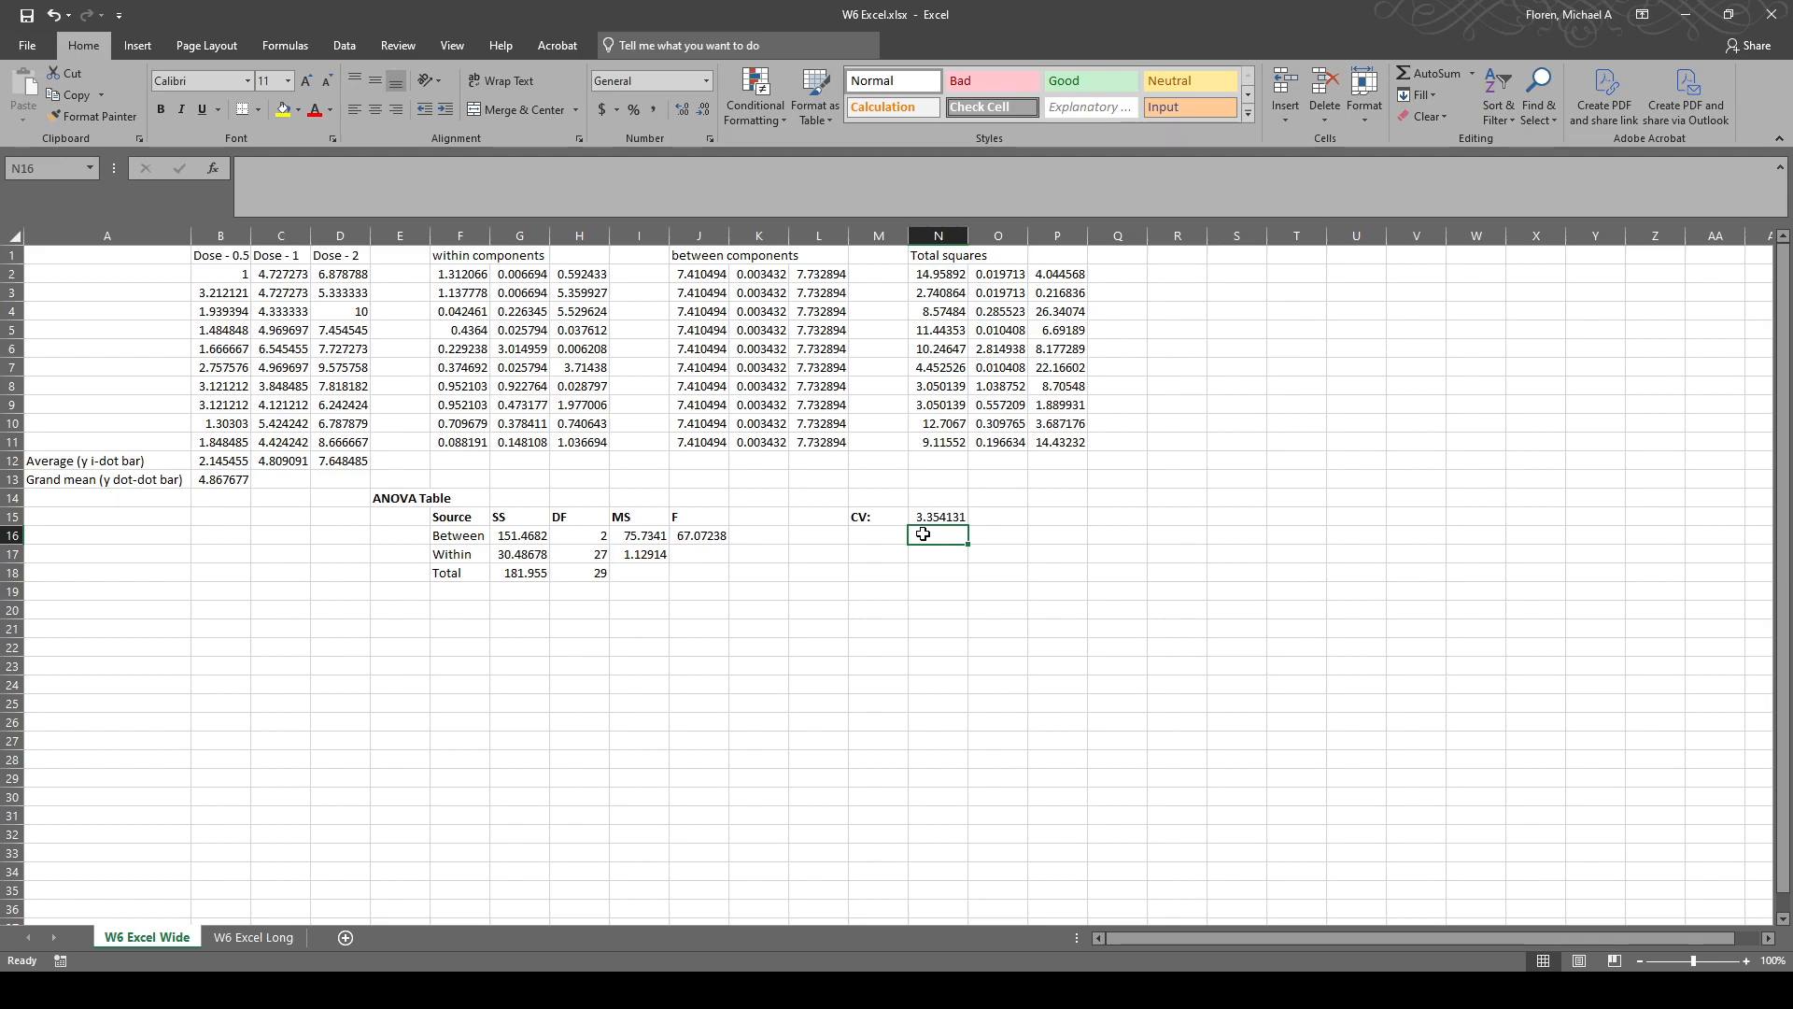
Add a p column header in K15, next to the F header.
{"action": "left_click", "coordinate": [719, 539]}
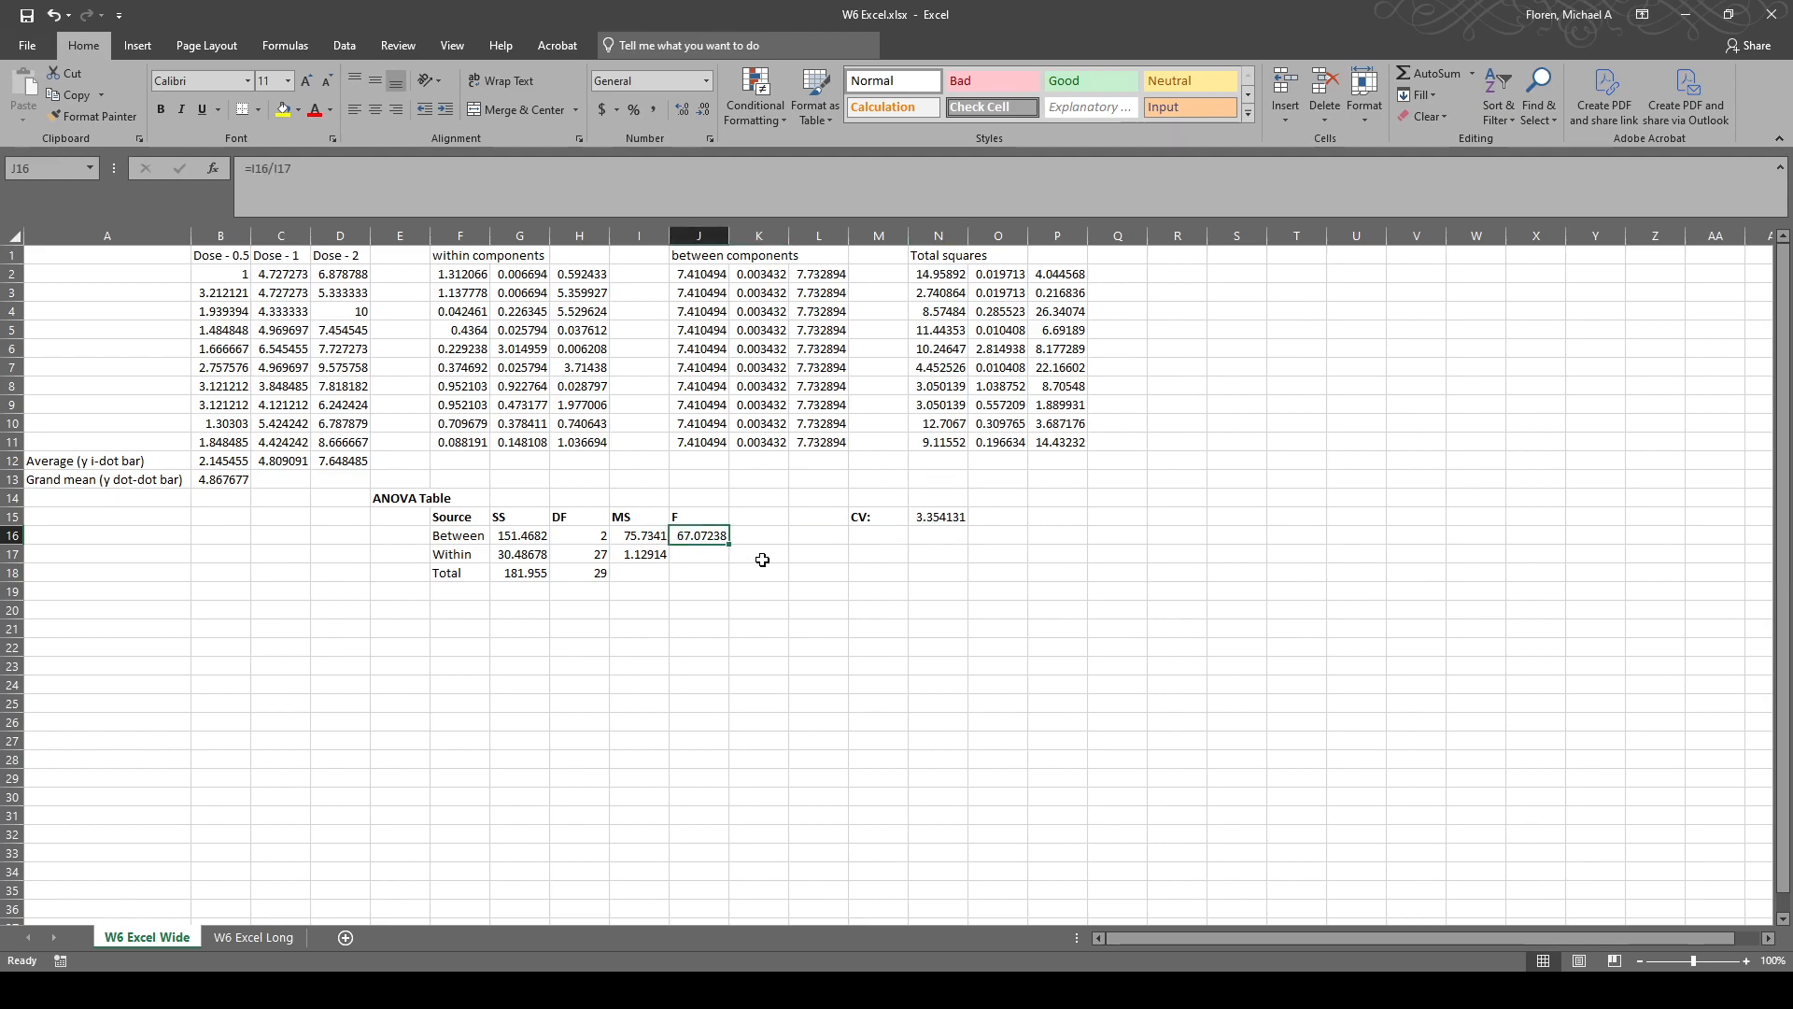
{"action": "left_click", "coordinate": [764, 514]}
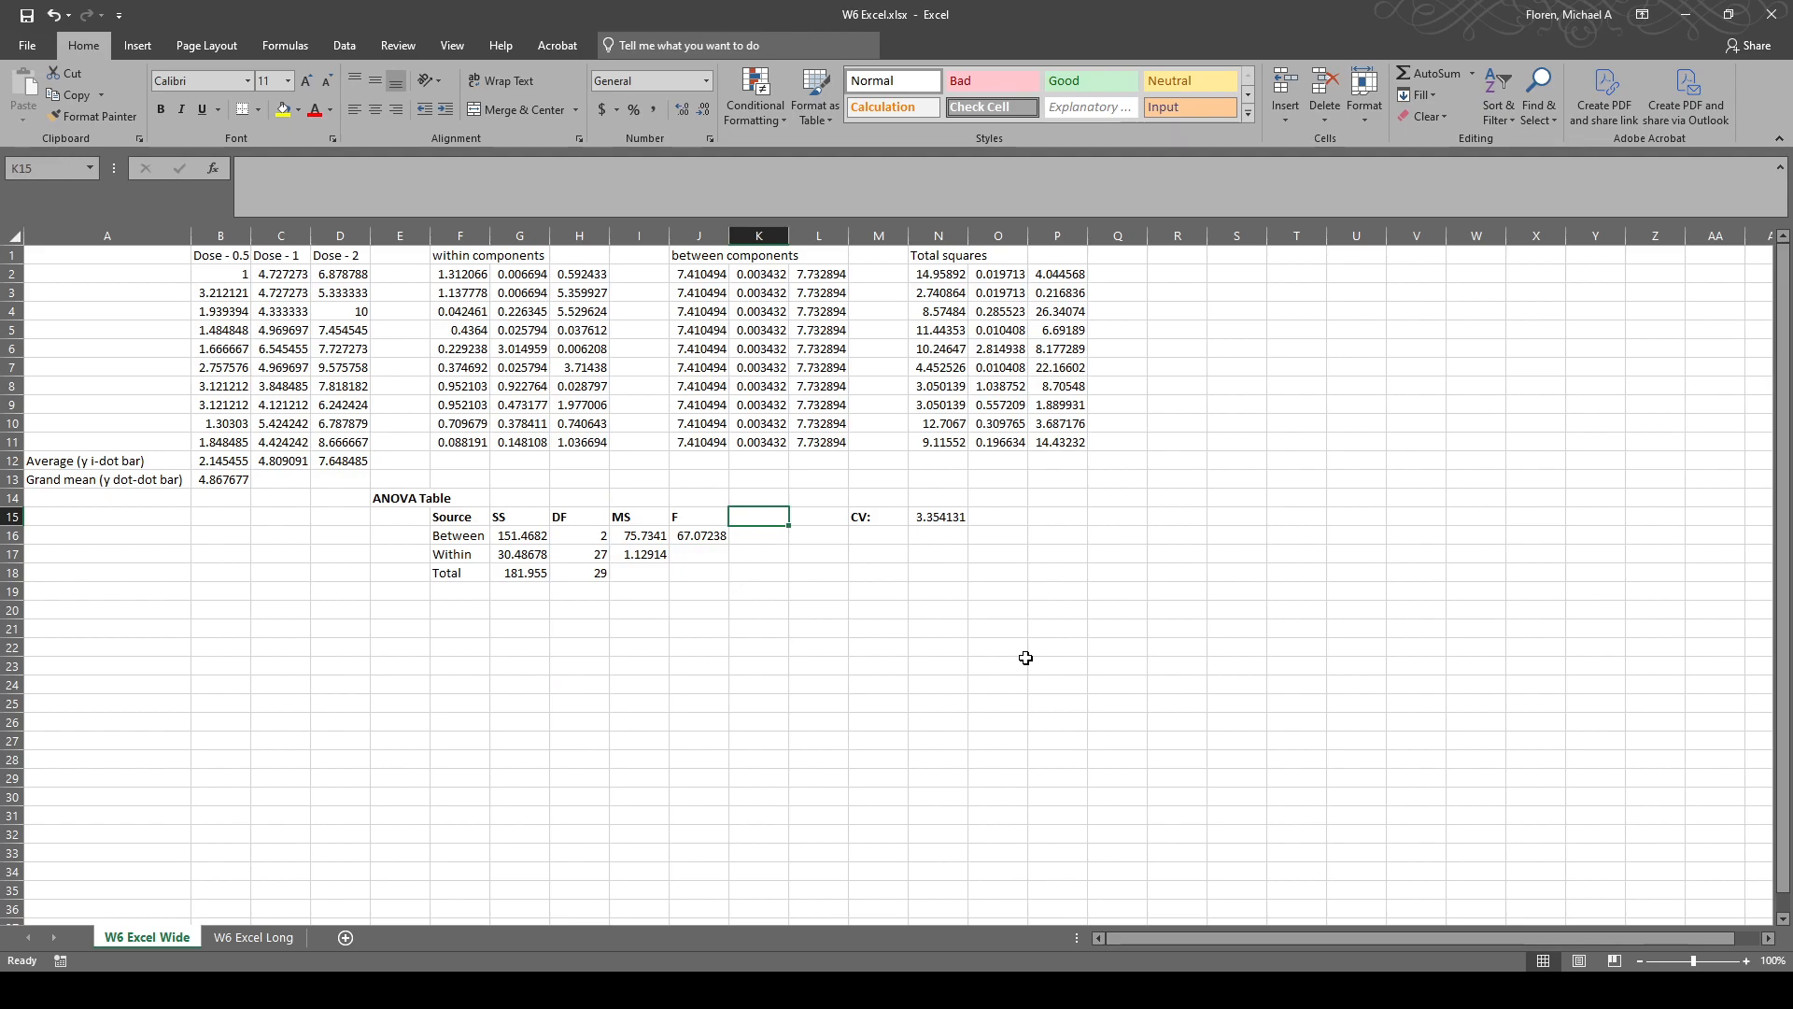
{"action": "type", "text": "p"}
{"action": "key", "text": "Return"}
Calculate the p-value in K16 with =F.DIST.RT(J16, H16, H17).
{"action": "type", "text": "=f"}
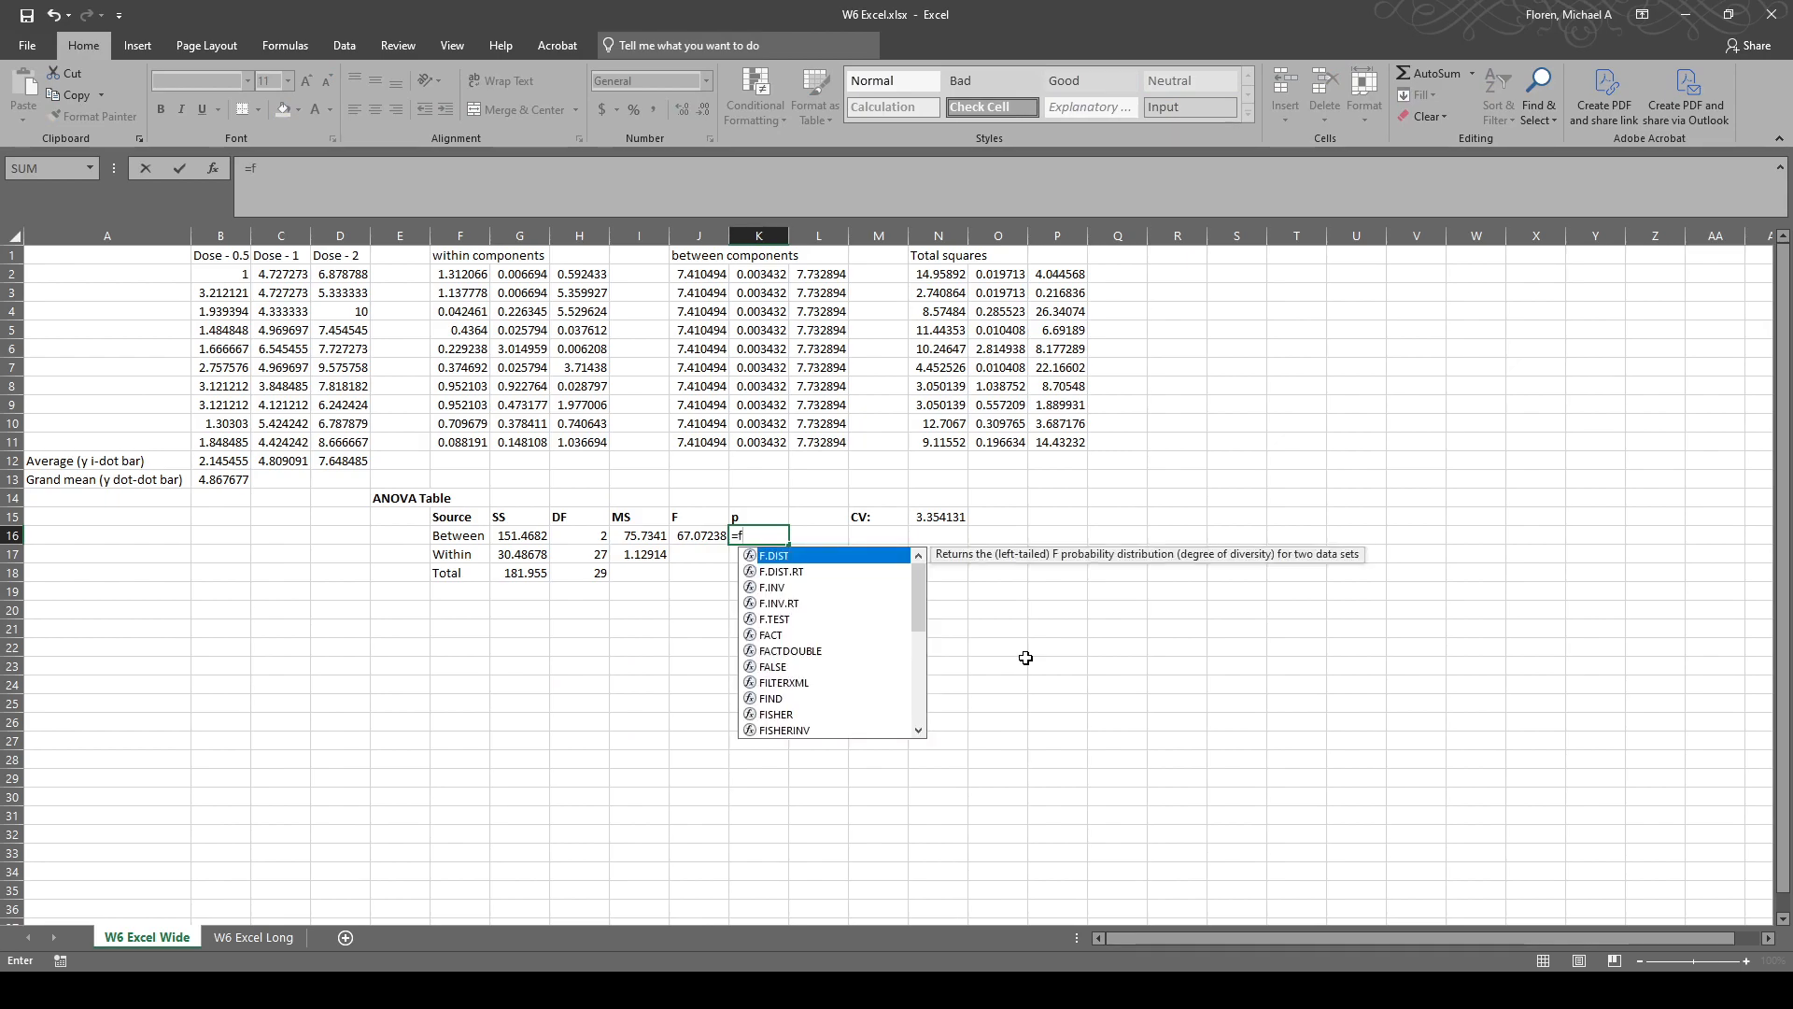
{"action": "key", "text": "Down"}
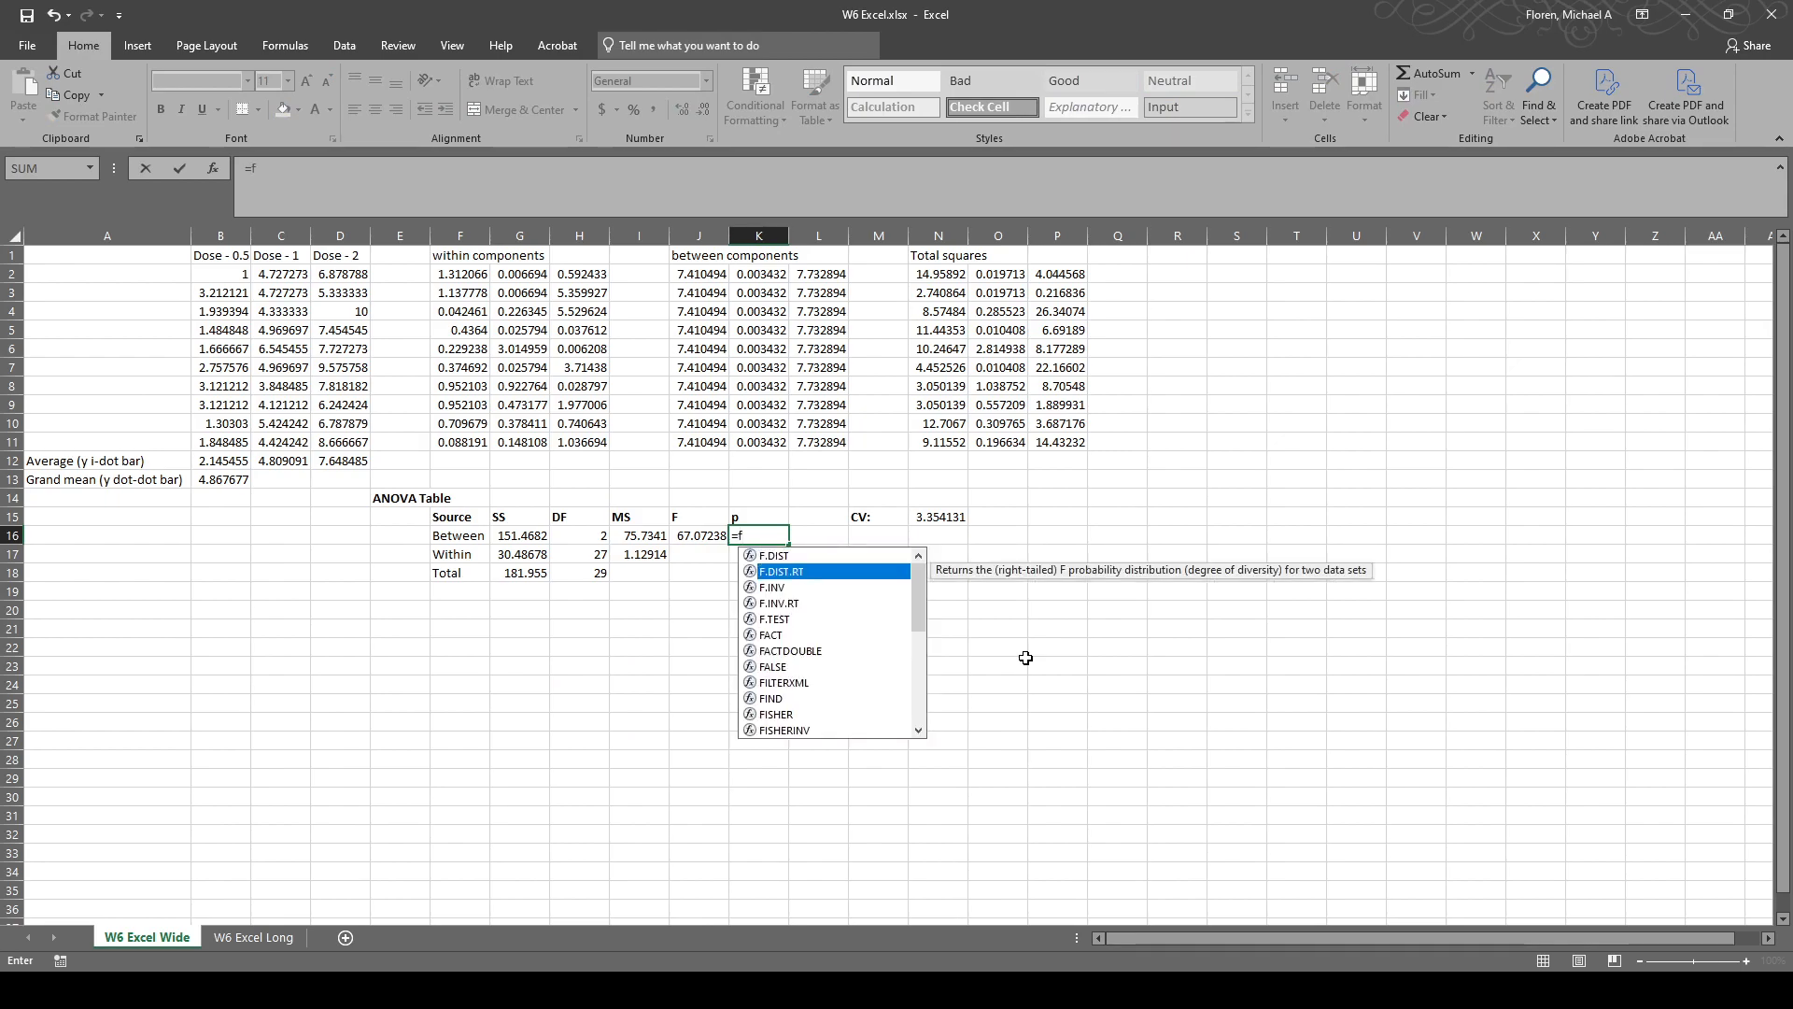
{"action": "key", "text": "Tab"}
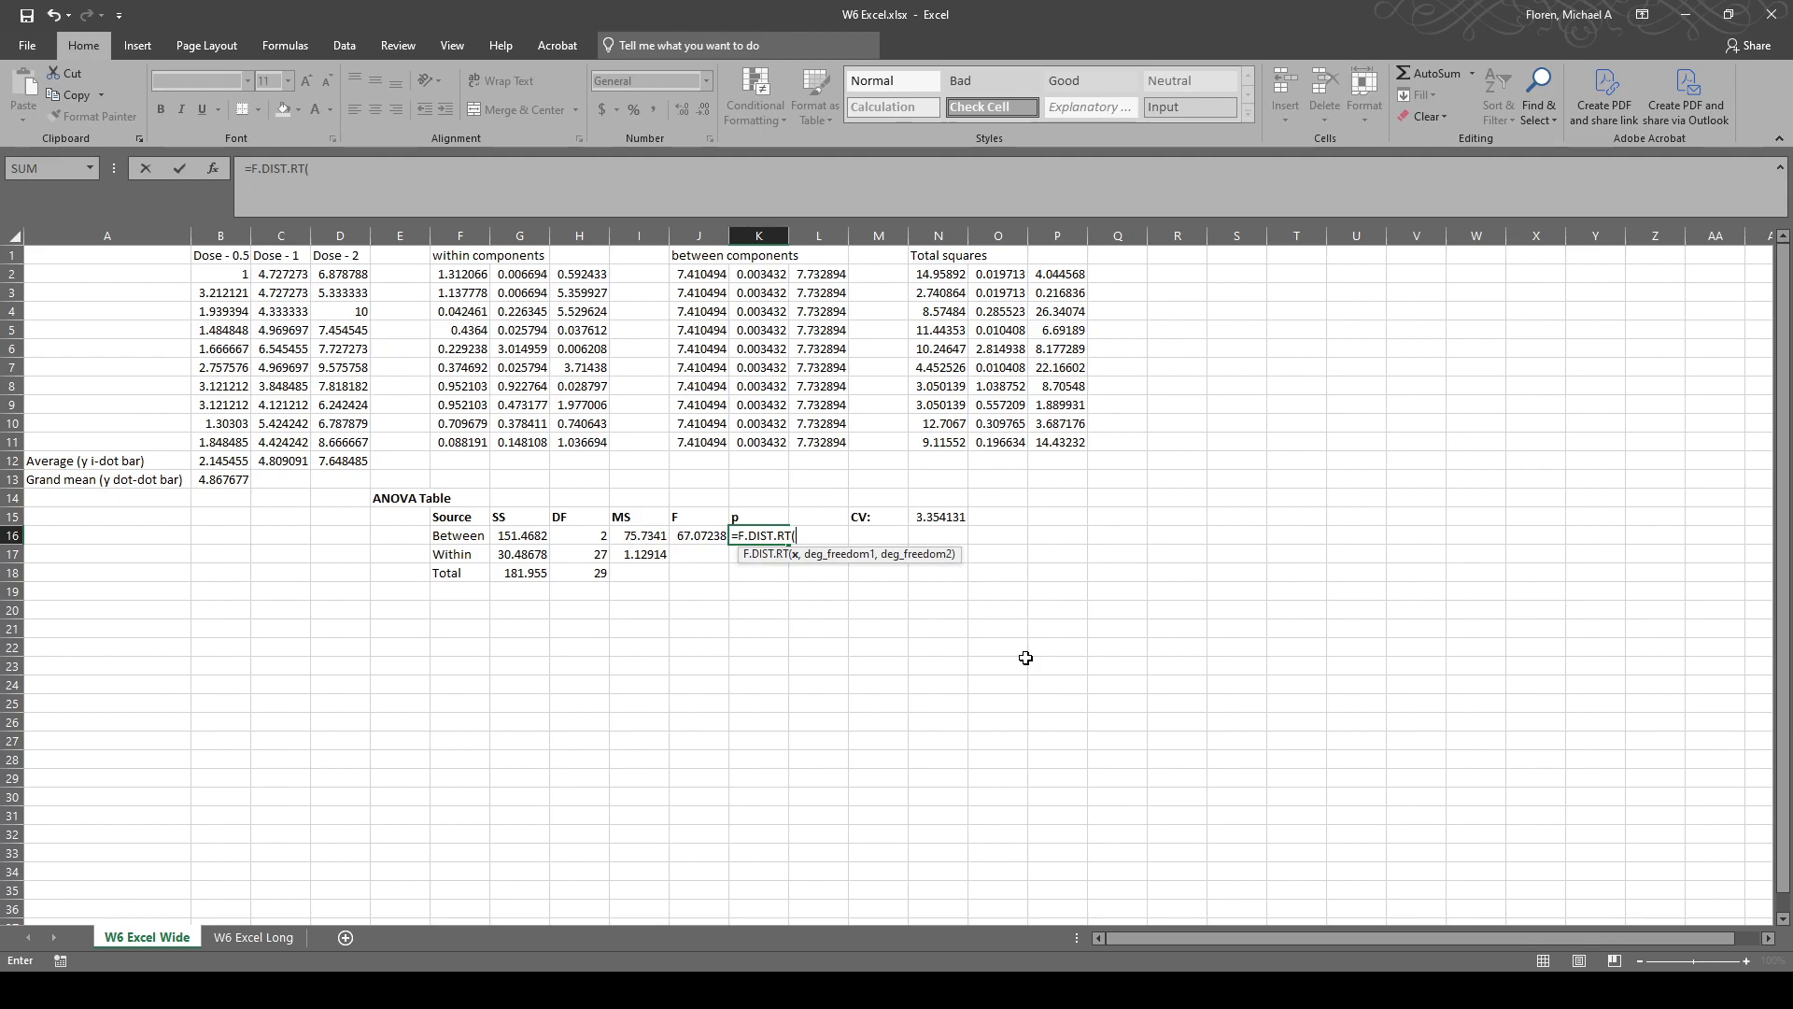
{"action": "left_click", "coordinate": [689, 538]}
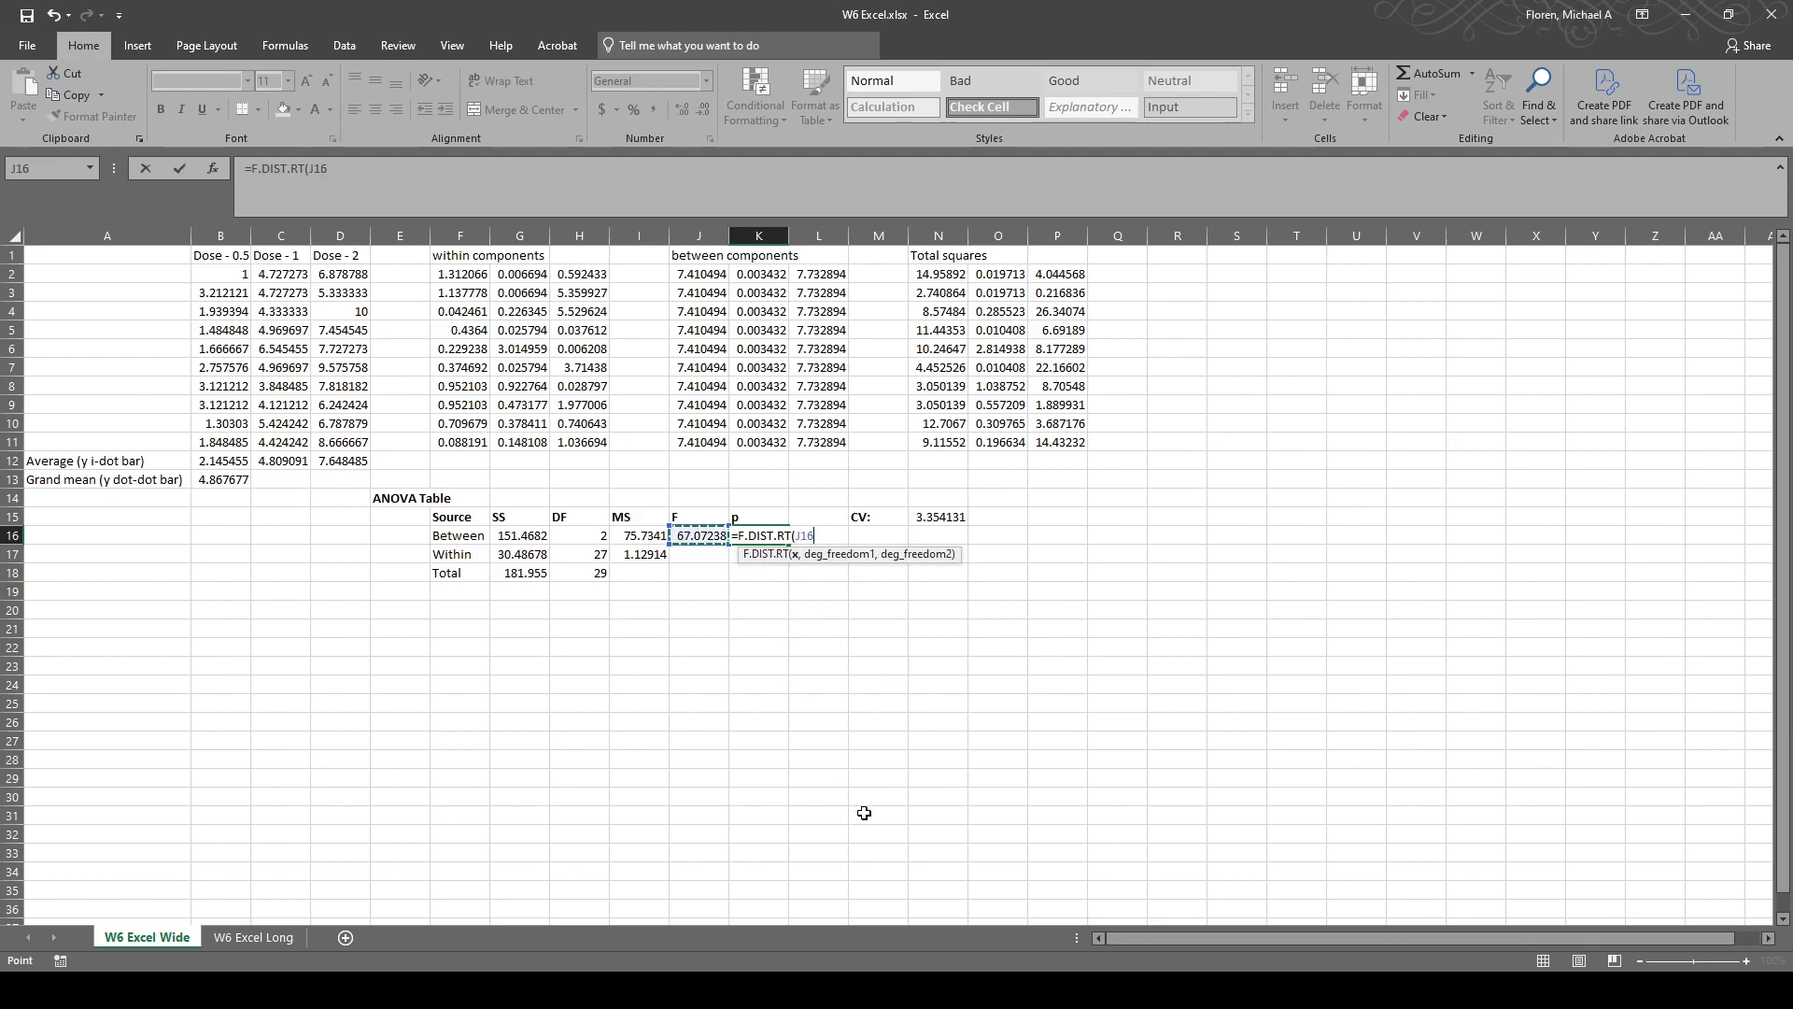
{"action": "type", "text": ","}
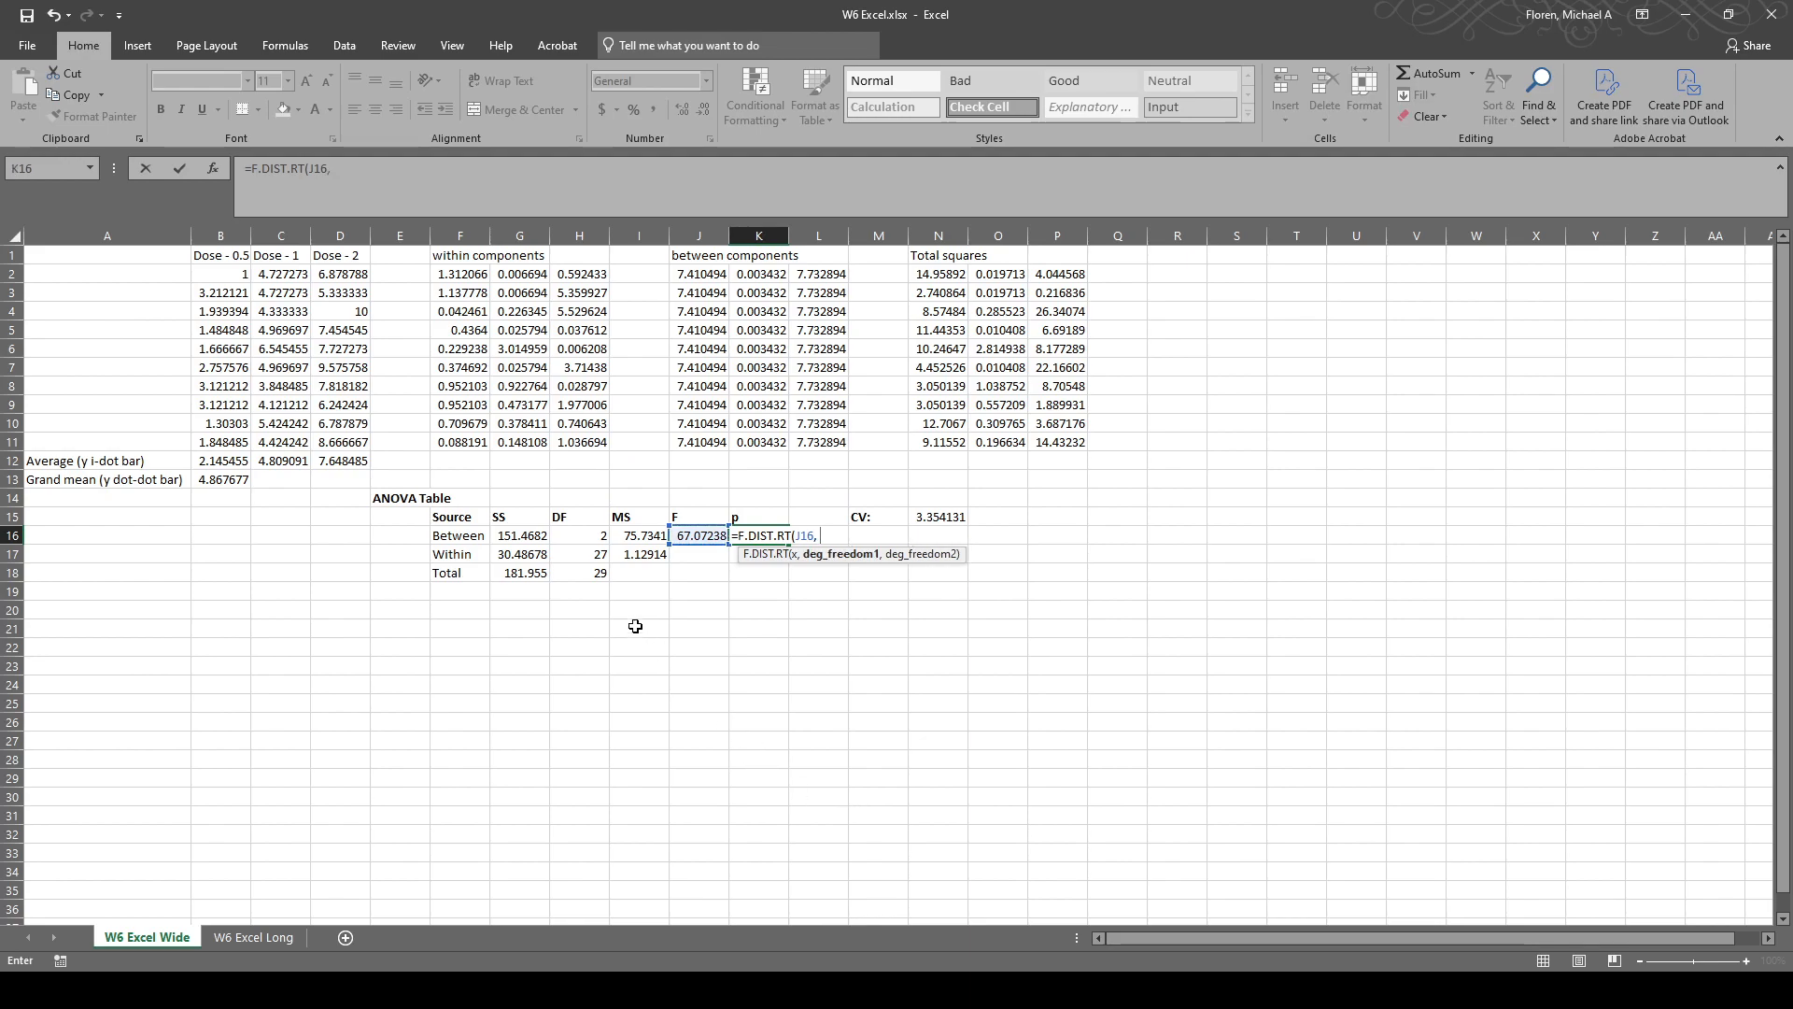
{"action": "left_click", "coordinate": [586, 534]}
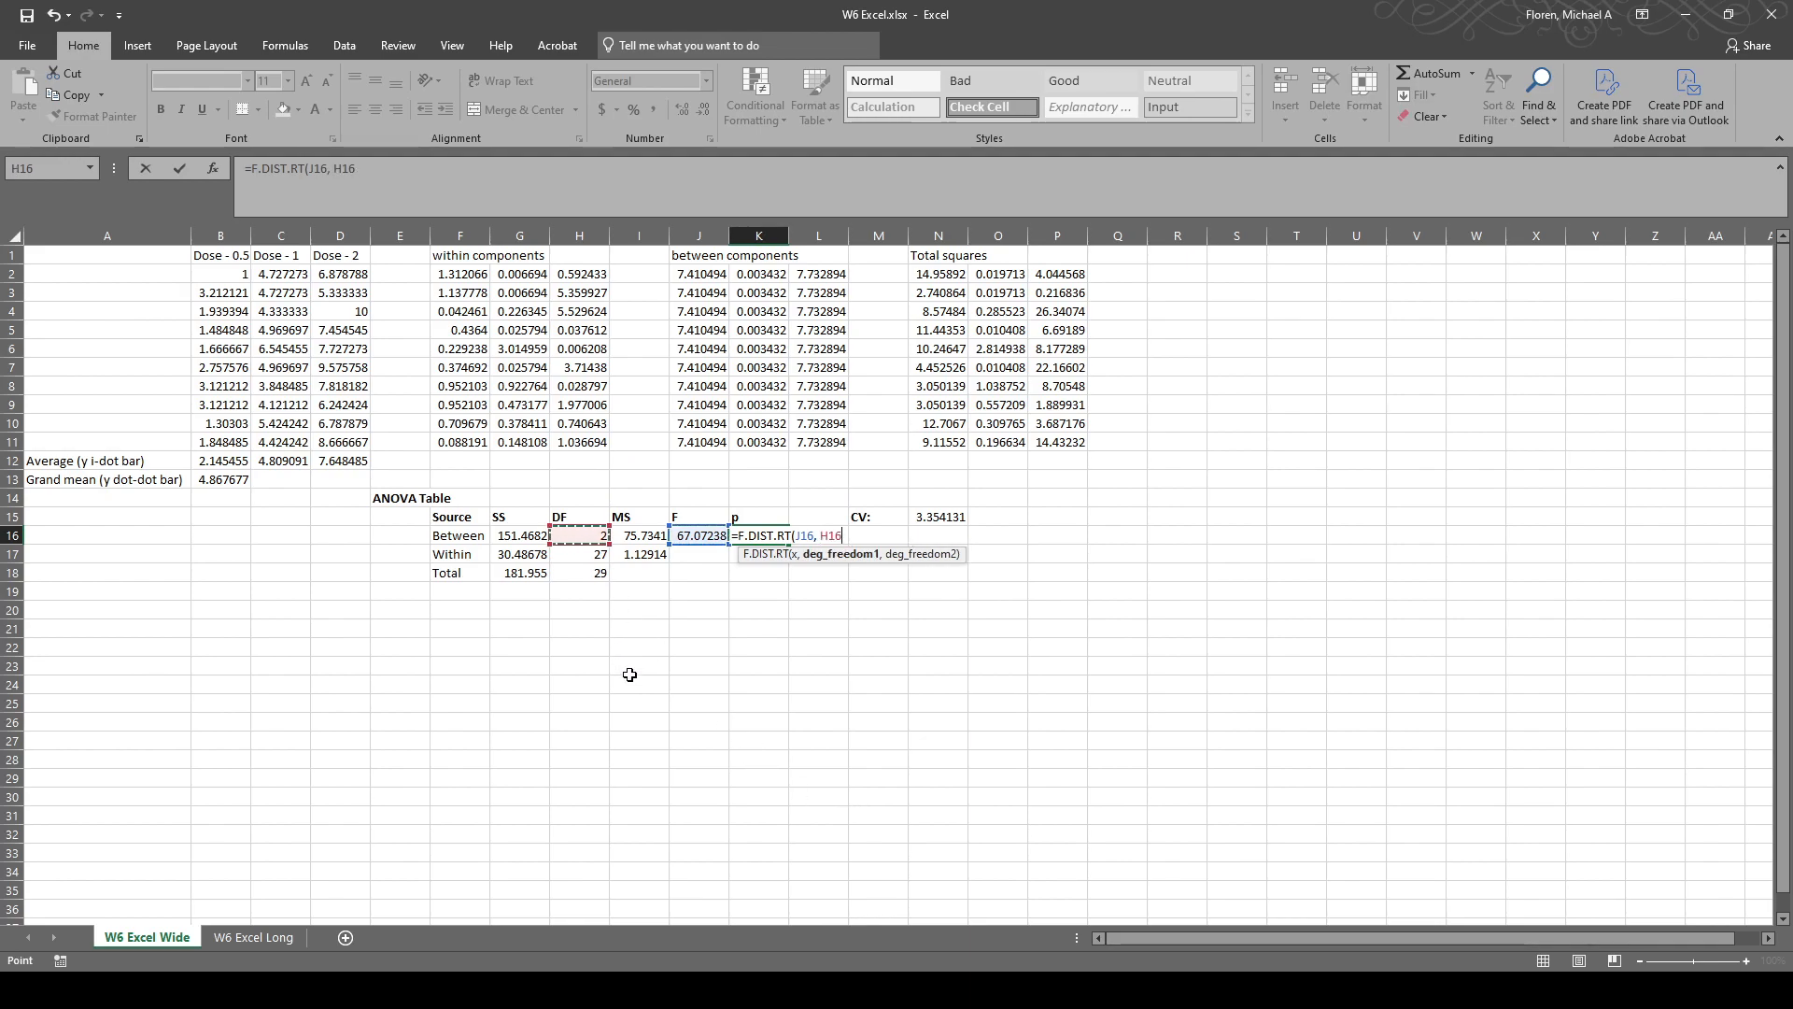
{"action": "type", "text": ","}
{"action": "left_click", "coordinate": [579, 554]}
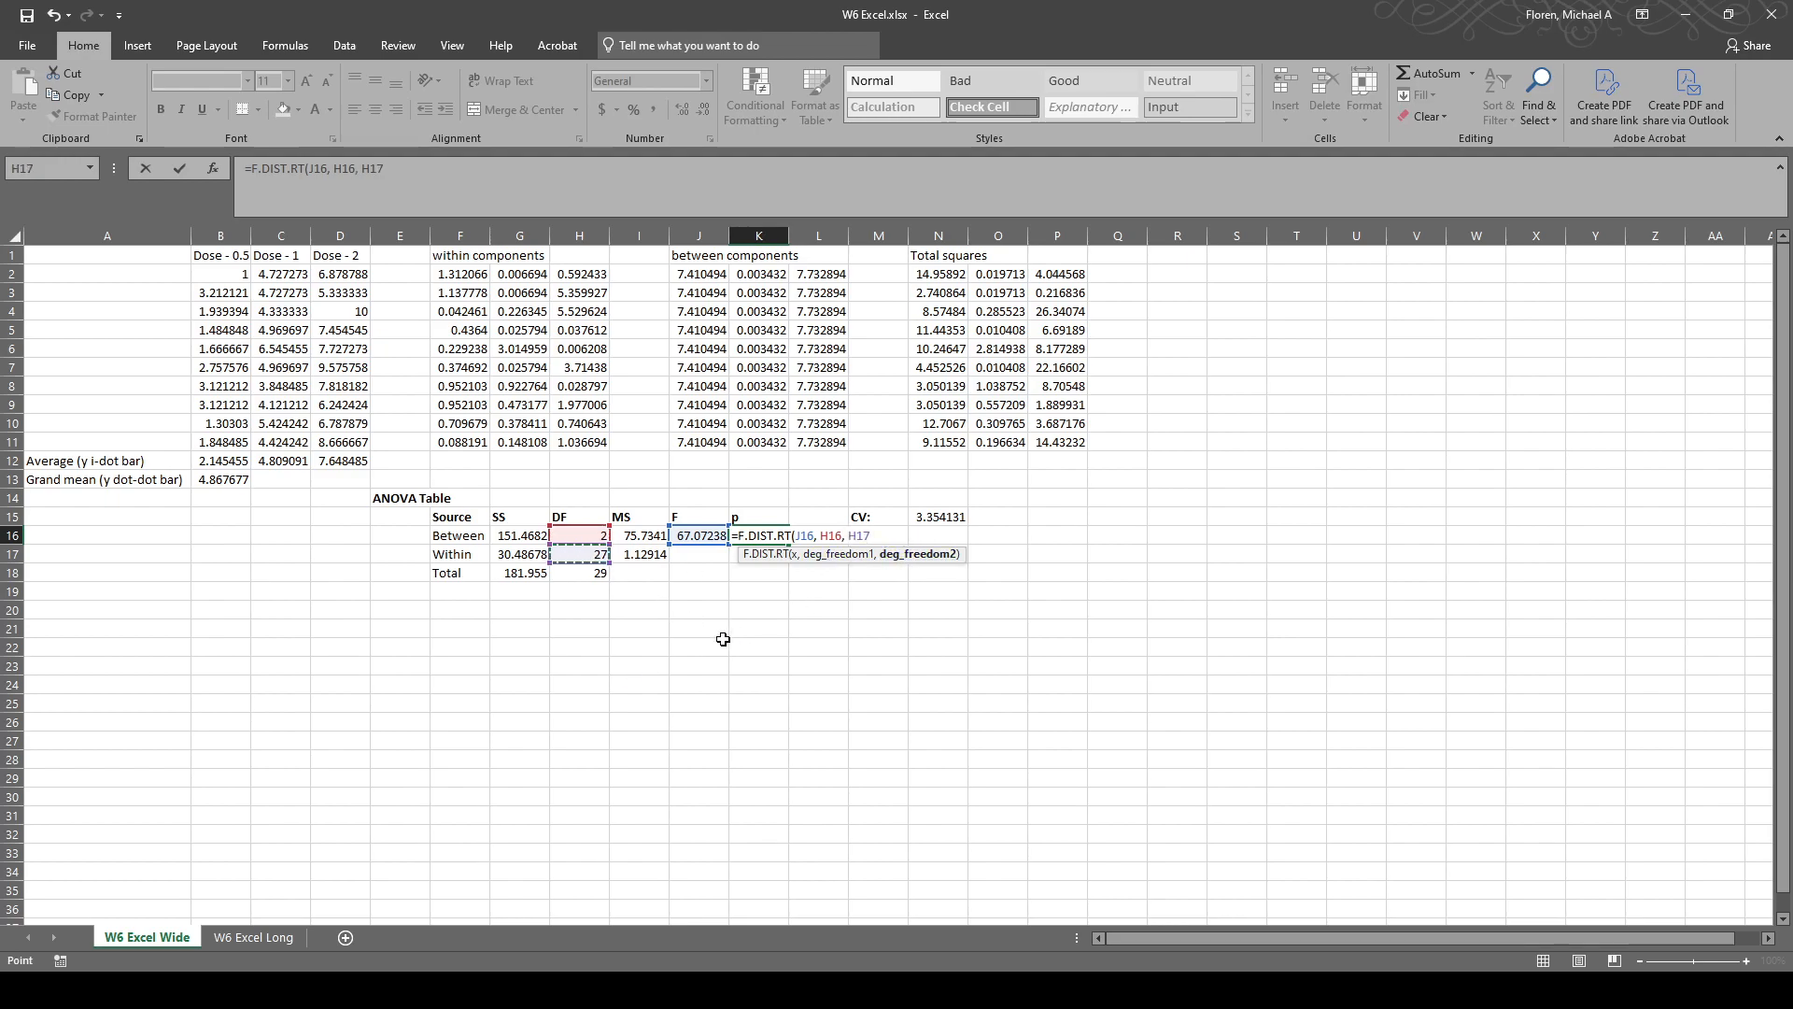
{"action": "key", "text": "Return"}
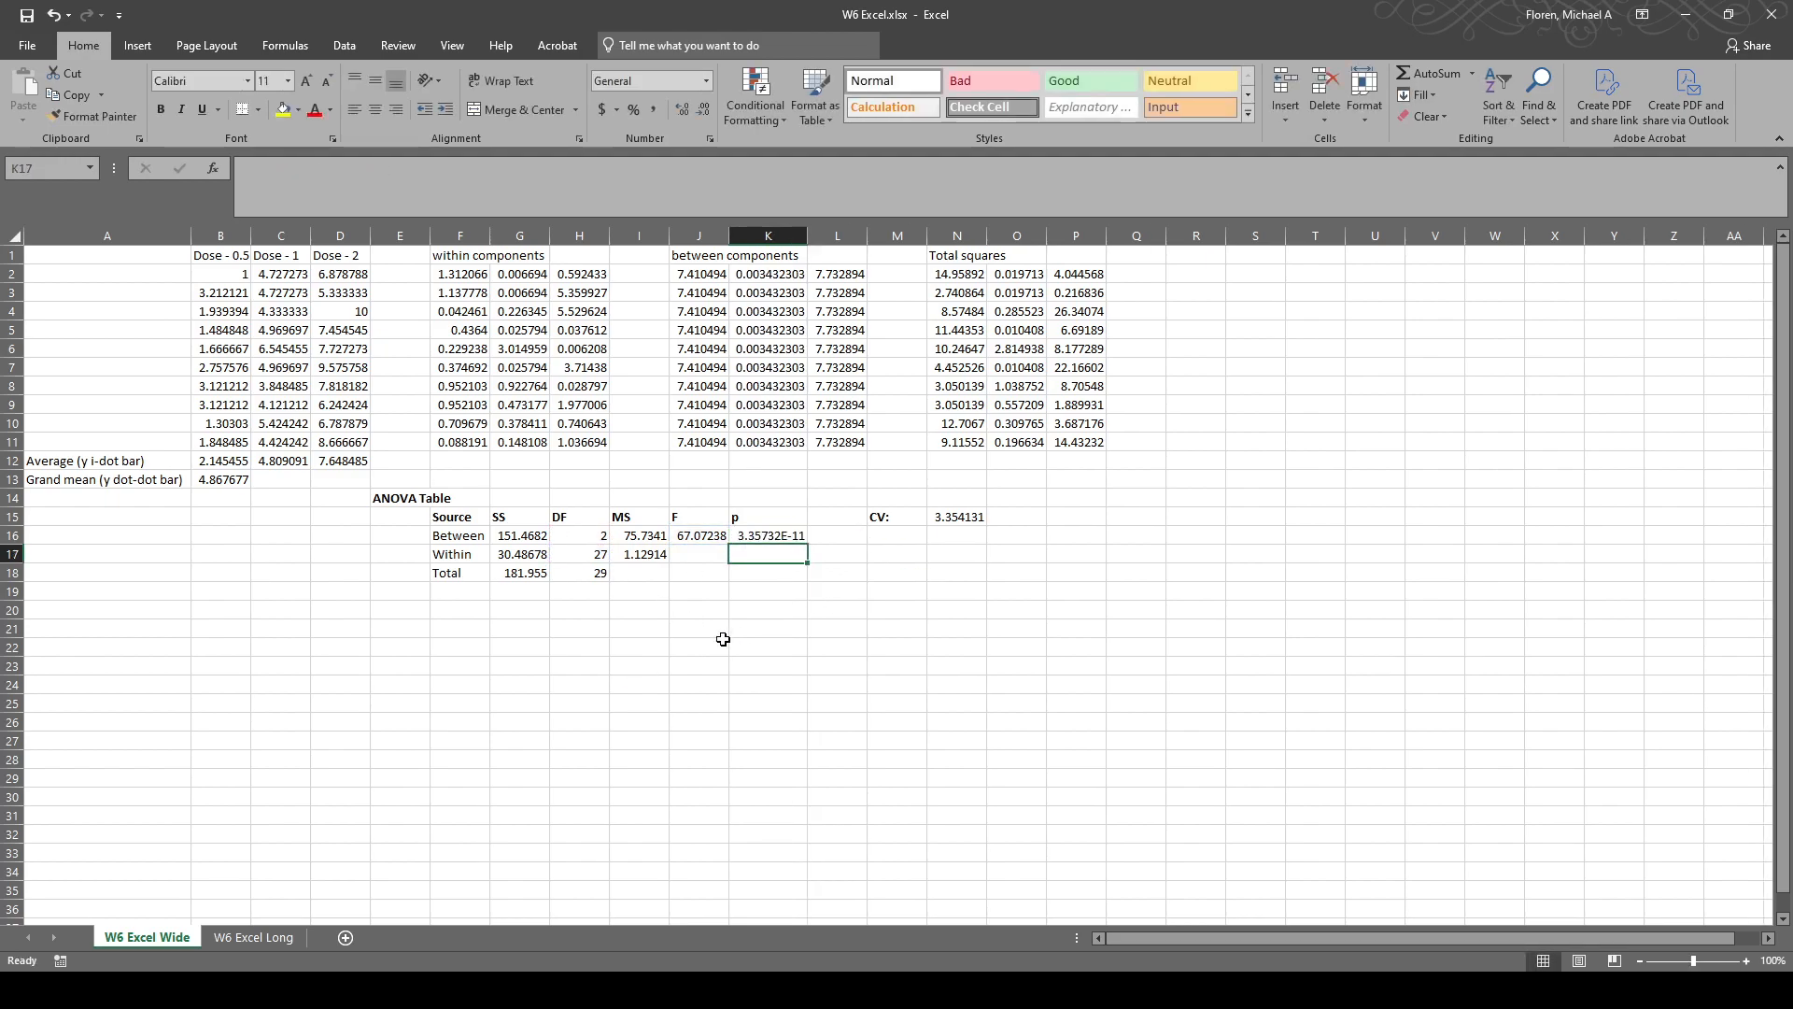
Compare the p-value in K16 and the F statistic in J16 with the critical value in N15.
{"action": "left_click", "coordinate": [785, 537]}
{"action": "left_click", "coordinate": [790, 610]}
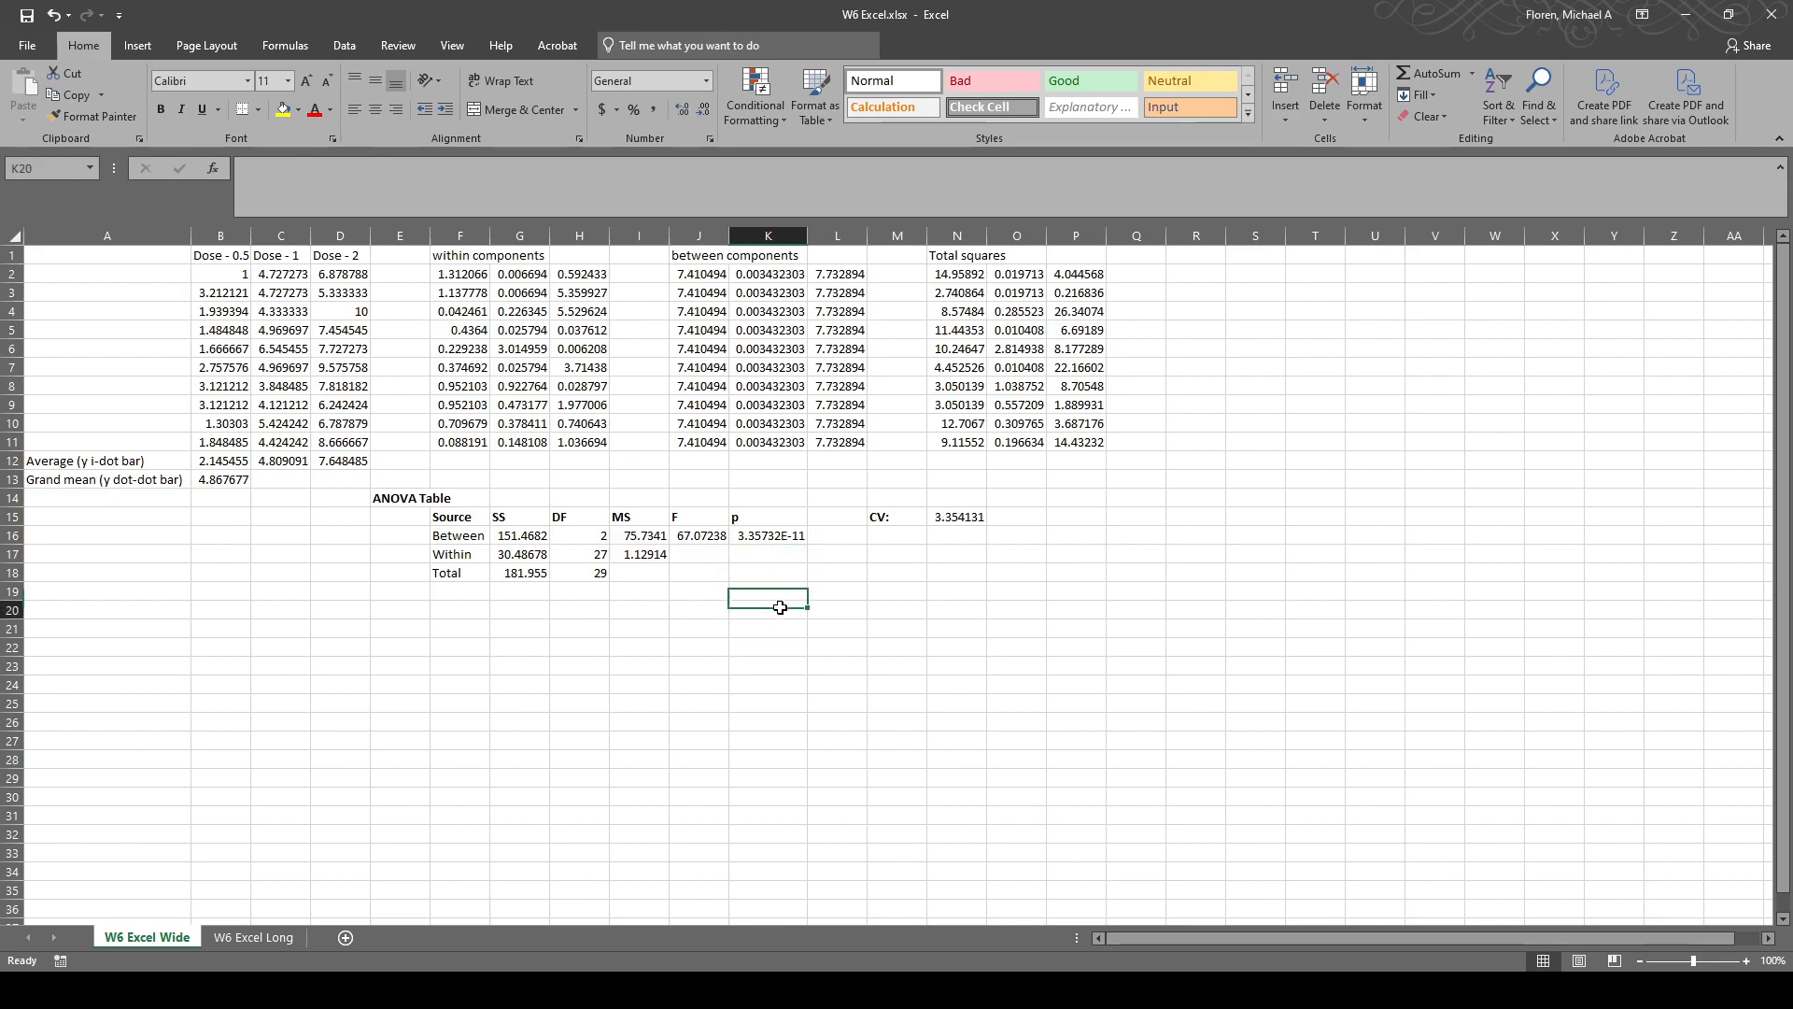
{"action": "left_click", "coordinate": [771, 536]}
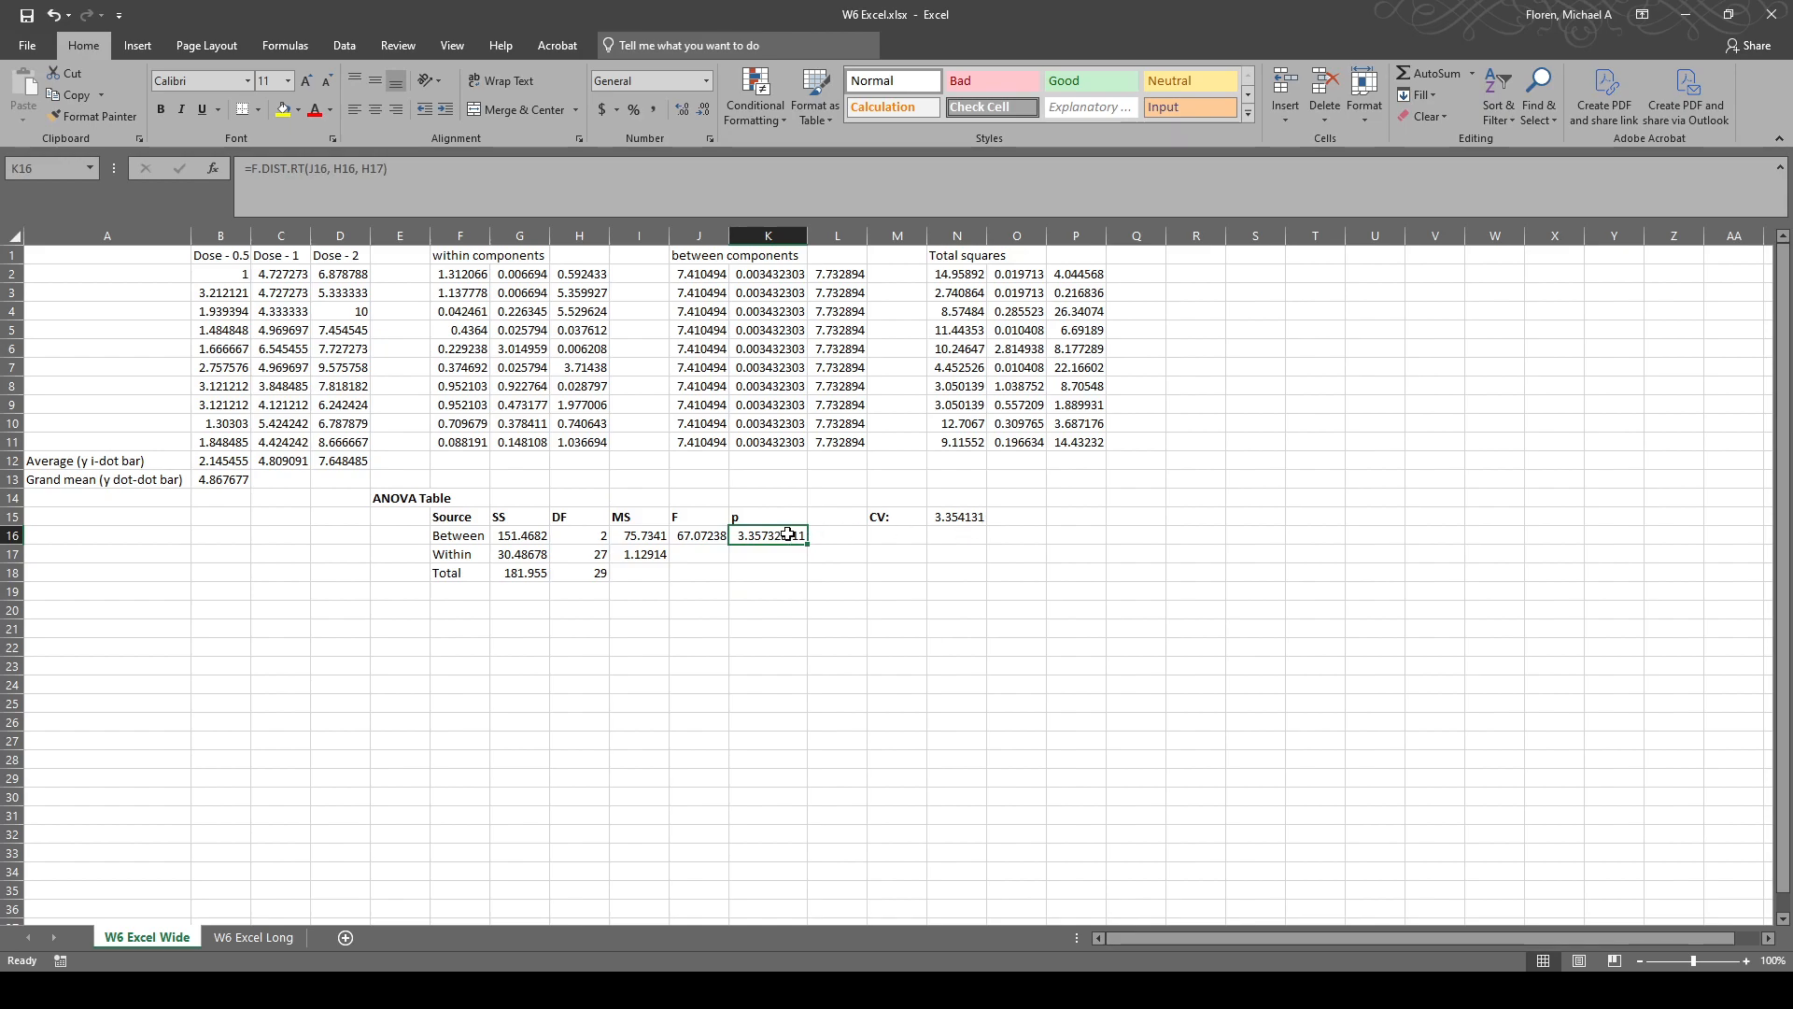
{"action": "left_click", "coordinate": [703, 536]}
{"action": "left_click", "coordinate": [974, 514]}
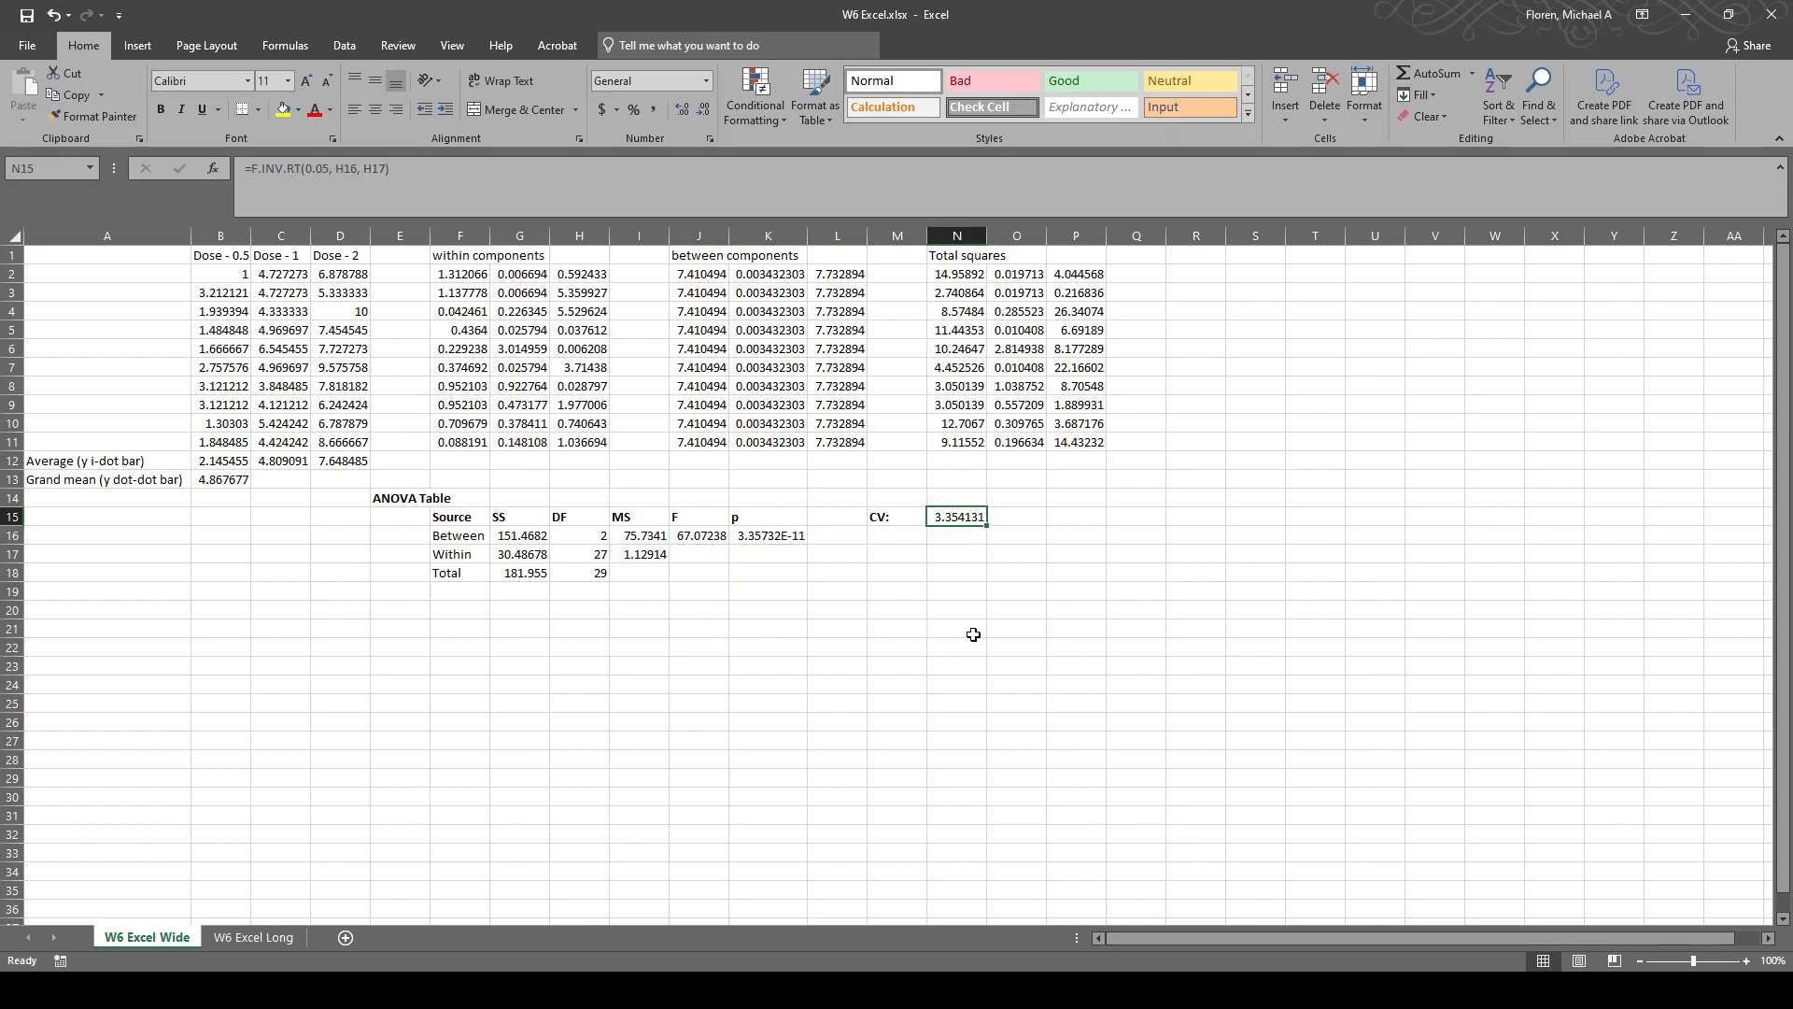
{"action": "left_click", "coordinate": [769, 534]}
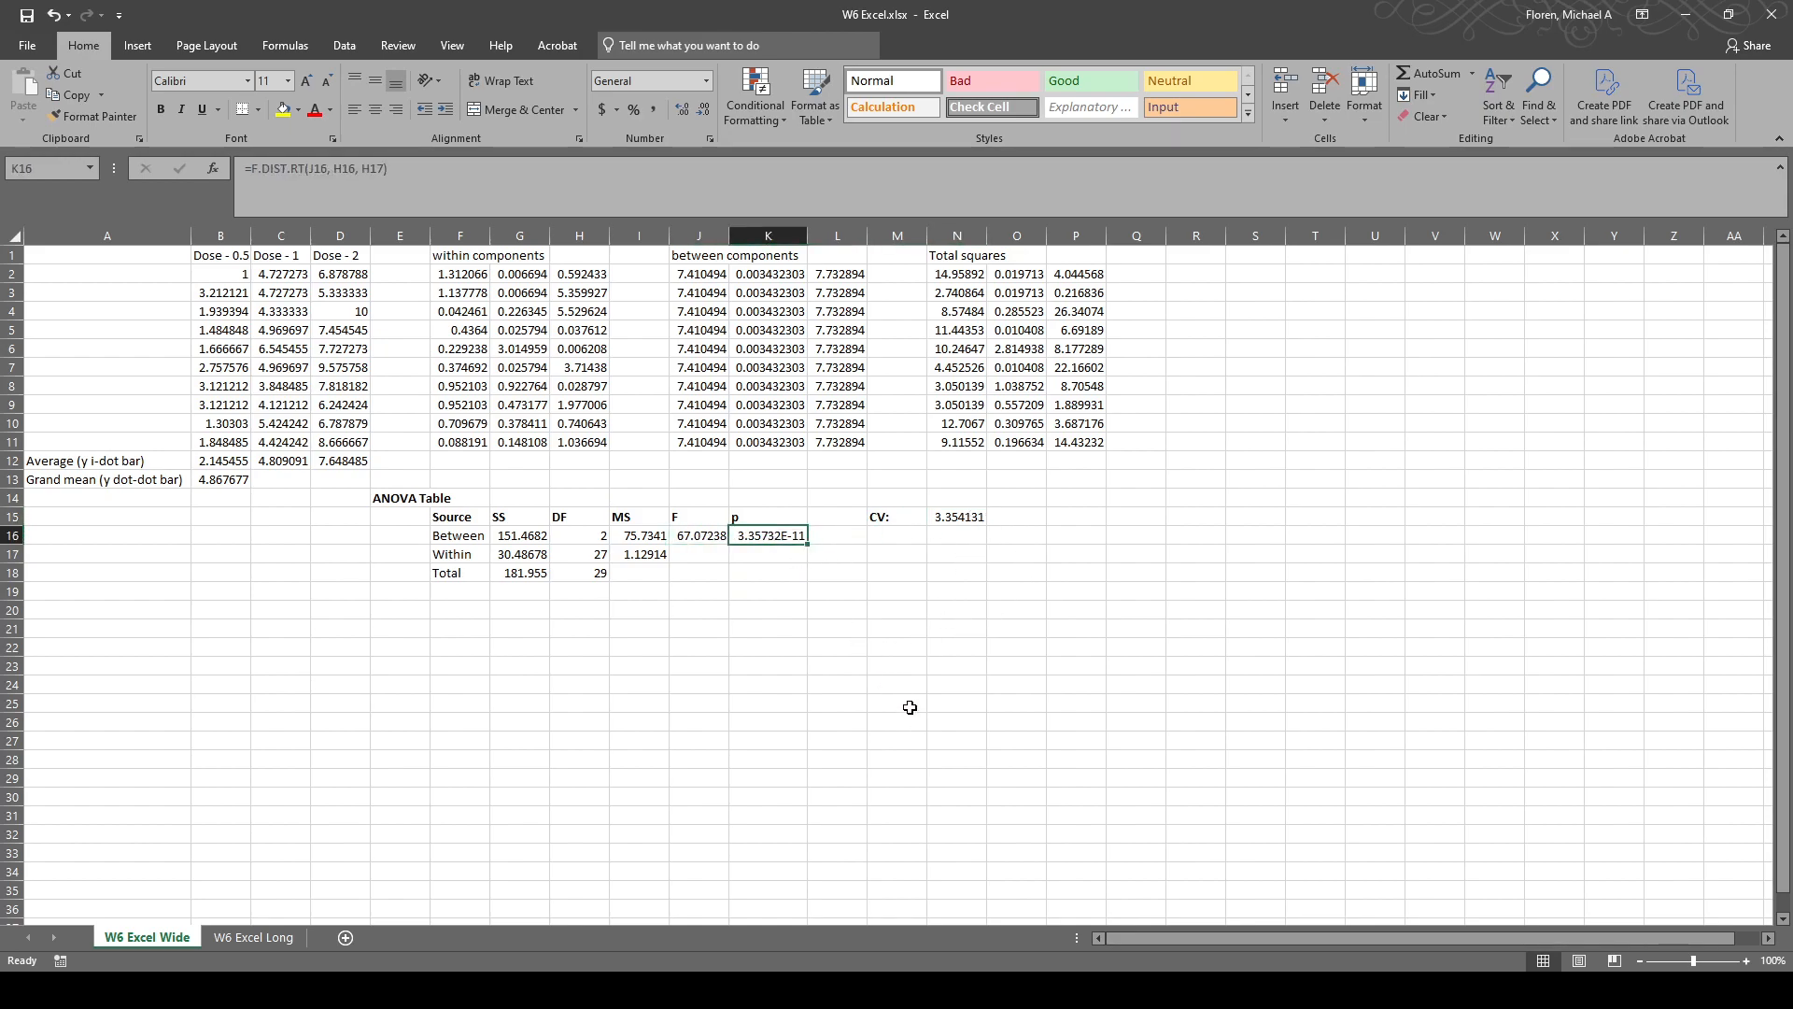